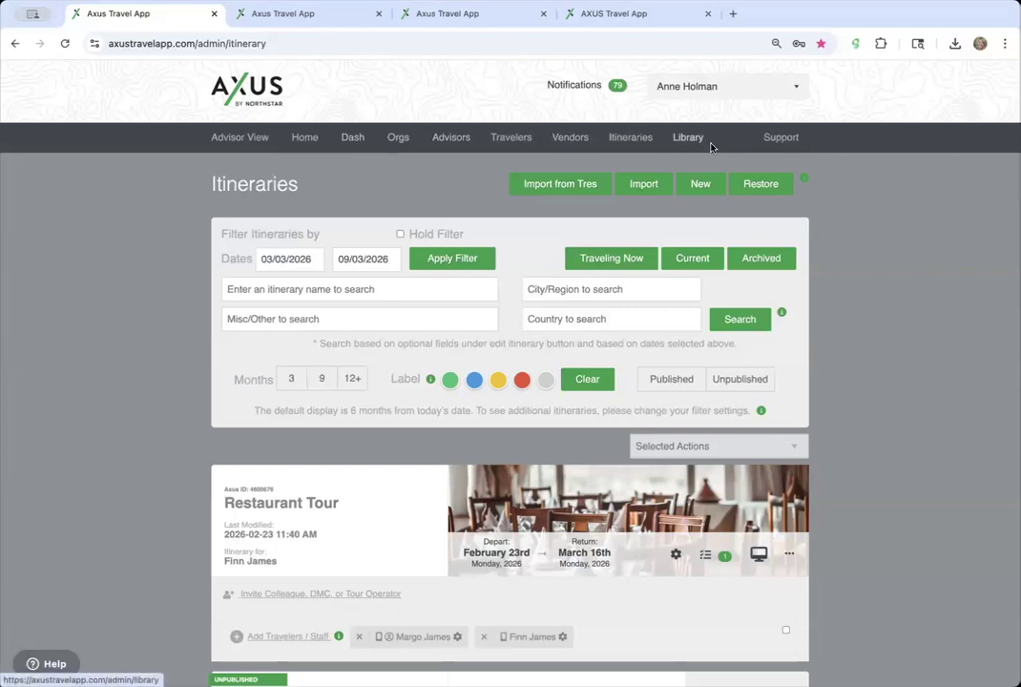
# - Return to the Library and open the custom e-pages help article in a new tab
pyautogui.click(337, 25)
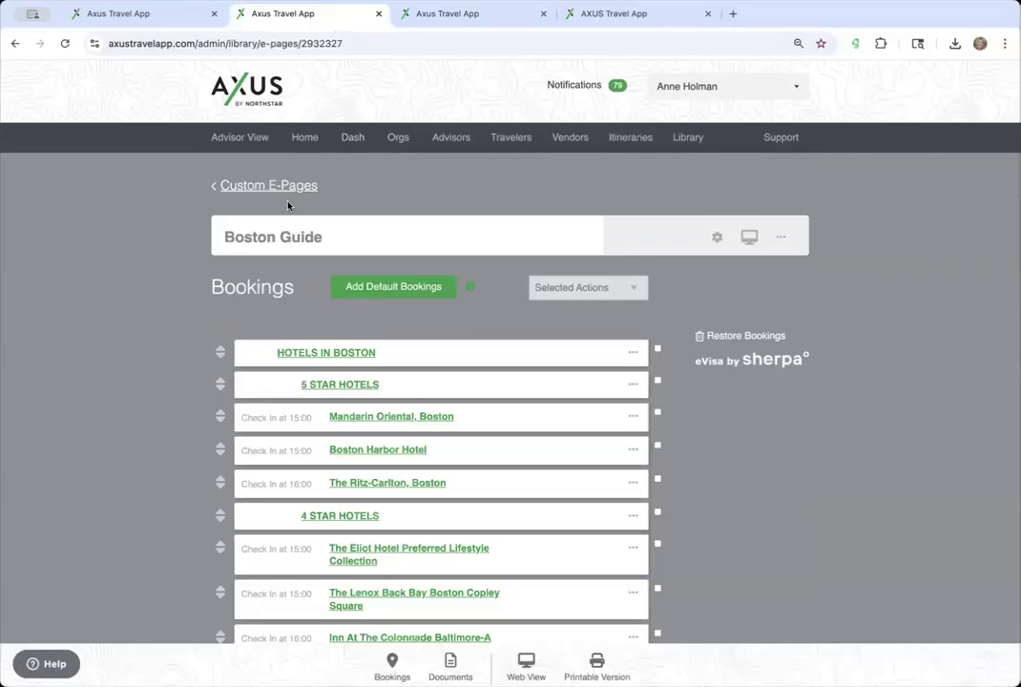
pyautogui.click(245, 187)
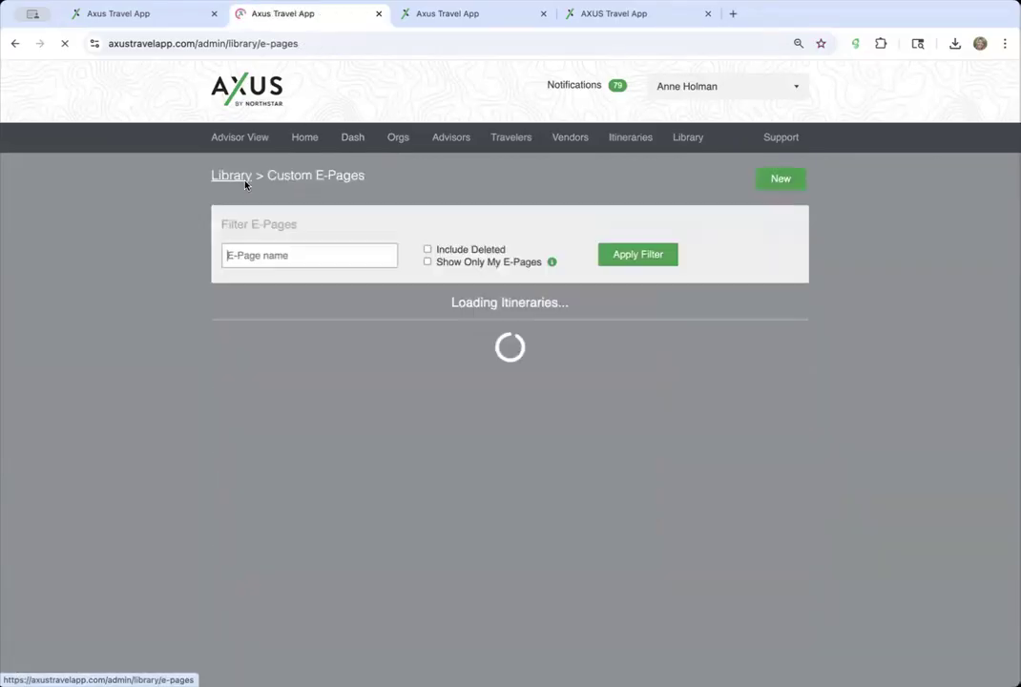
pyautogui.click(229, 178)
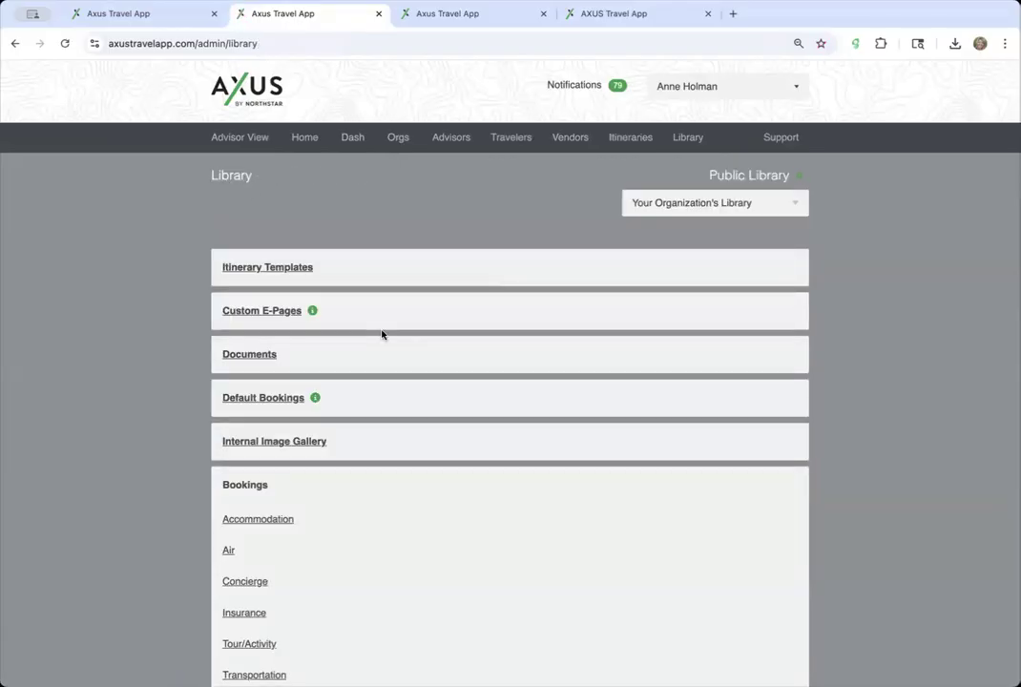
pyautogui.rightClick(313, 311)
pyautogui.click(330, 318)
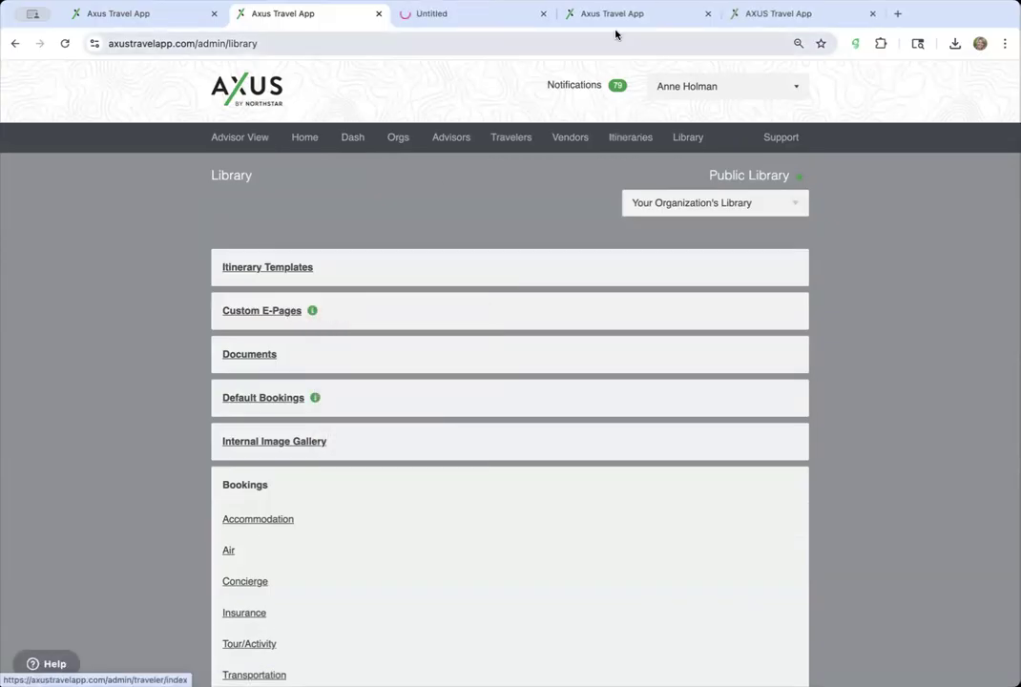
# - Open the Custom E-Pages list and start a new e-page
pyautogui.click(264, 313)
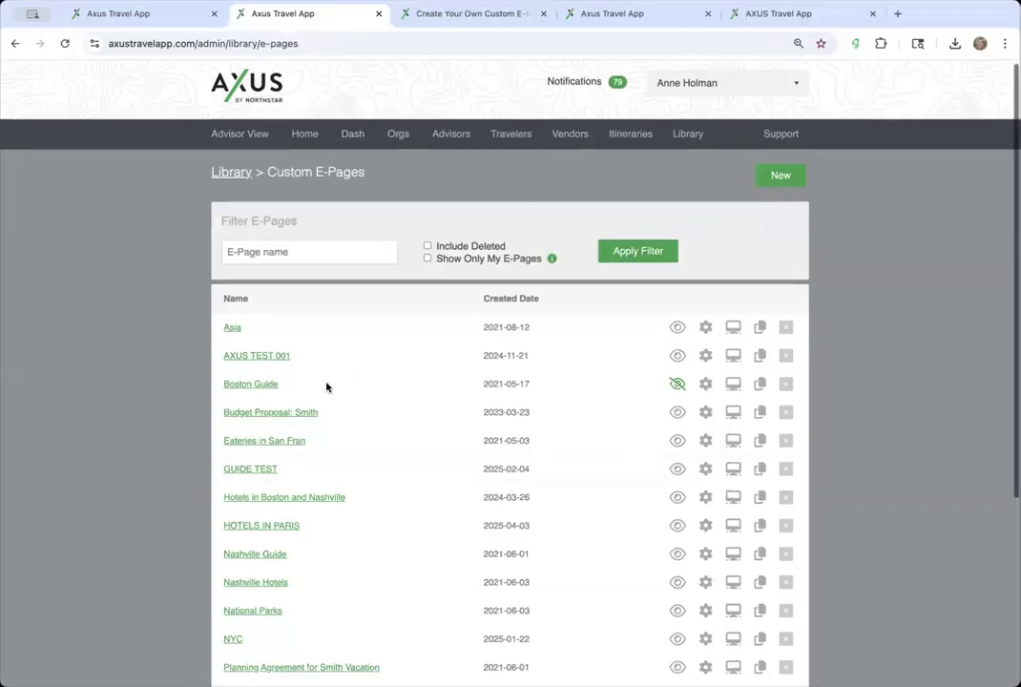
pyautogui.scroll(-1, 306, 384)
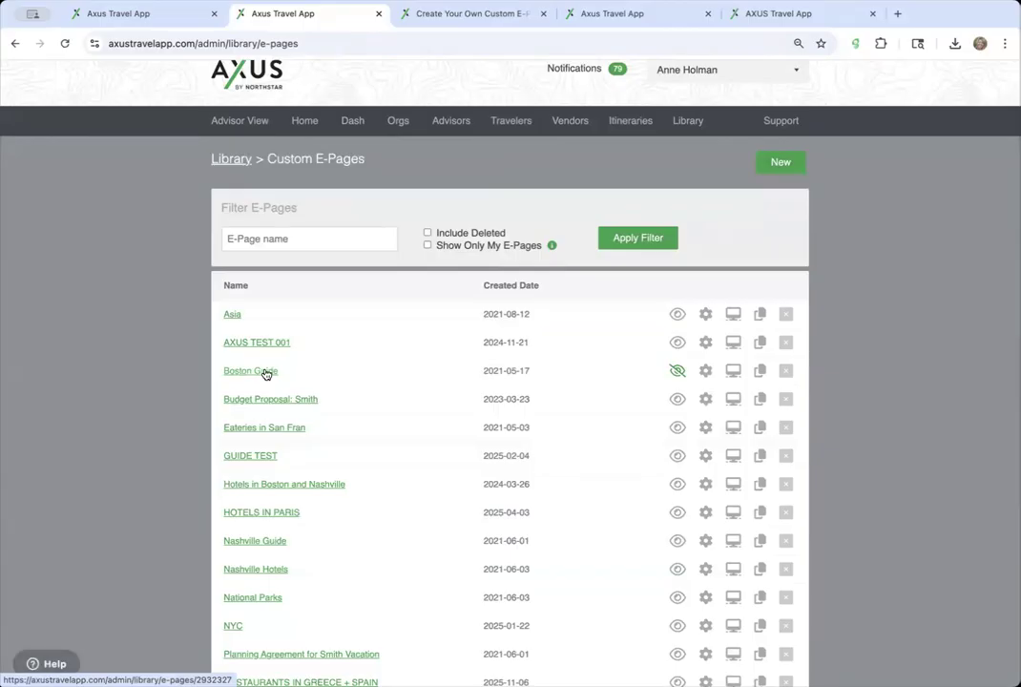
pyautogui.click(782, 163)
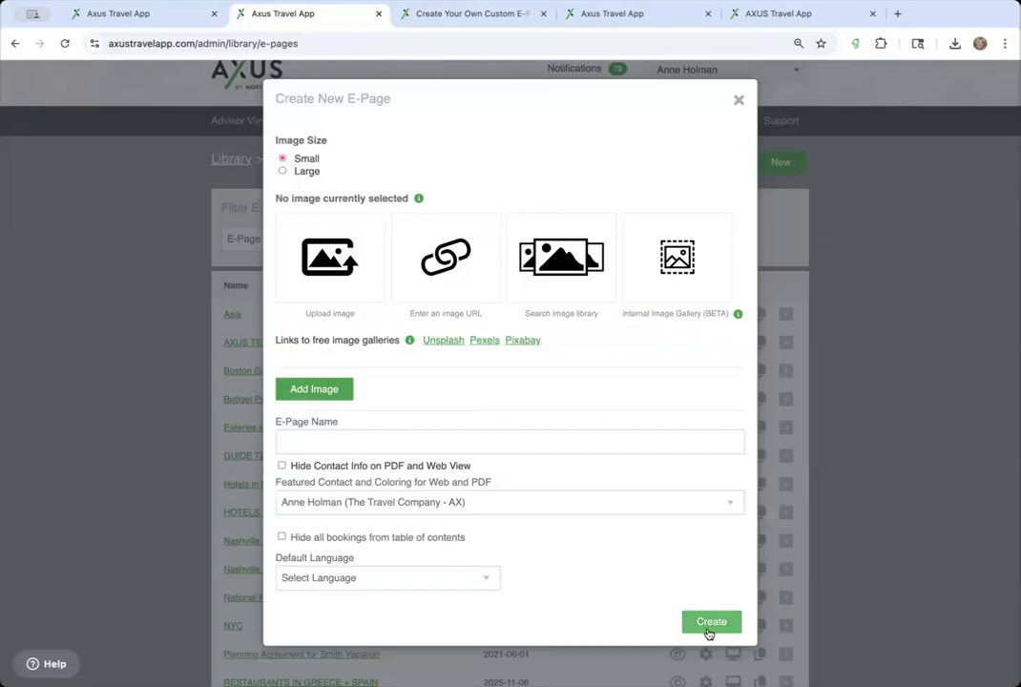
# - Name the new e-page SAMPLE and create it
pyautogui.click(505, 440)
pyautogui.write('SAMPLE')
pyautogui.click(723, 622)
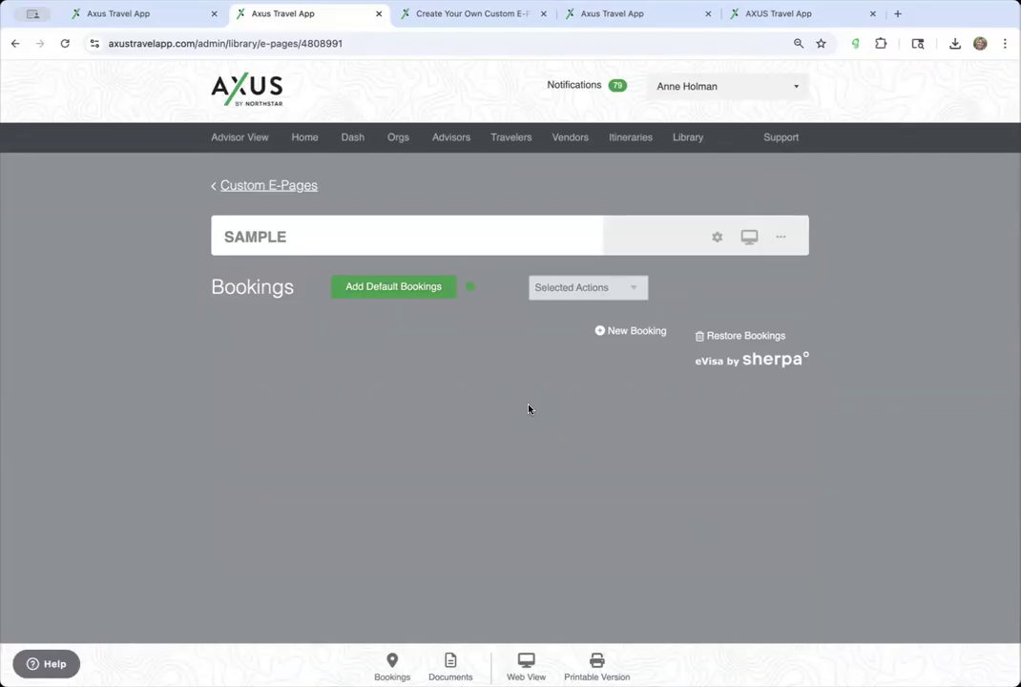
# - Add a header-only Other/Notes booking titled MAIN HEADER
pyautogui.click(608, 333)
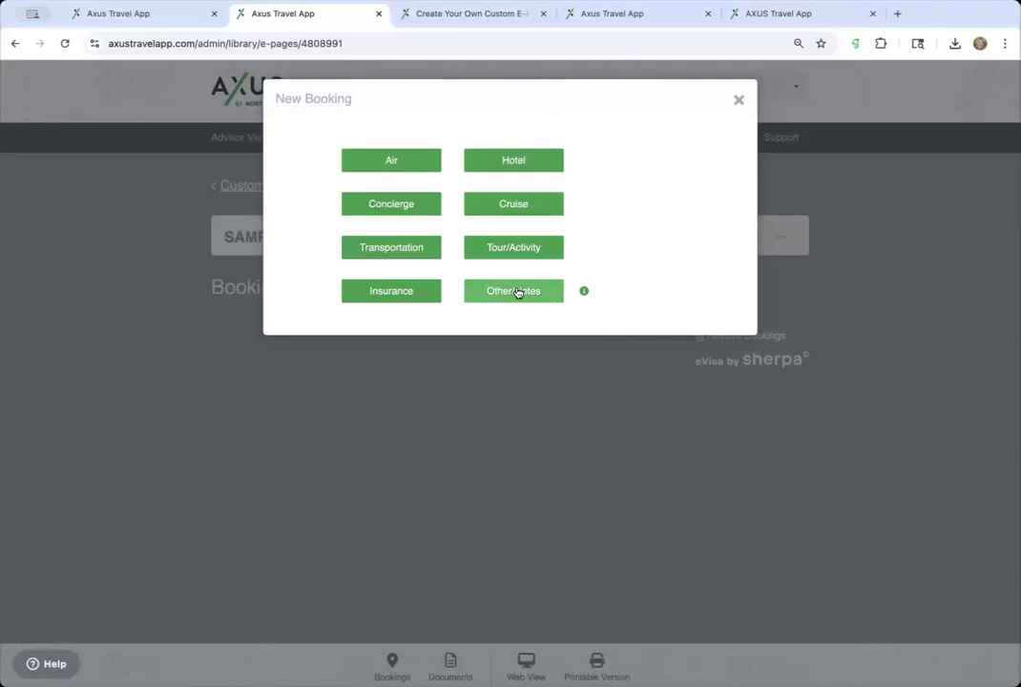
pyautogui.click(516, 292)
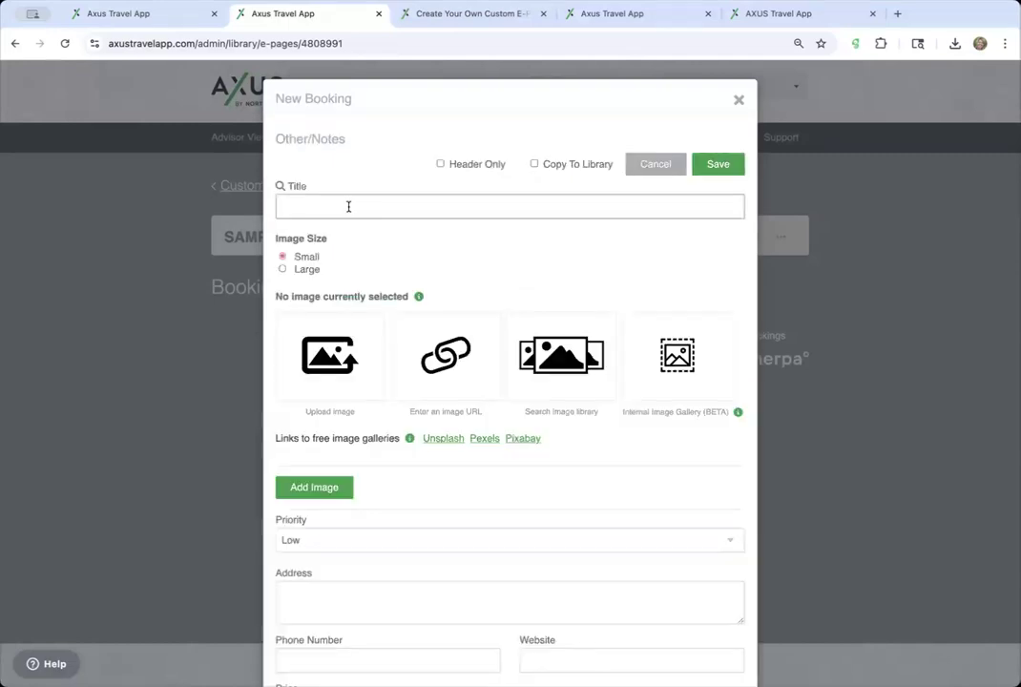
pyautogui.click(440, 164)
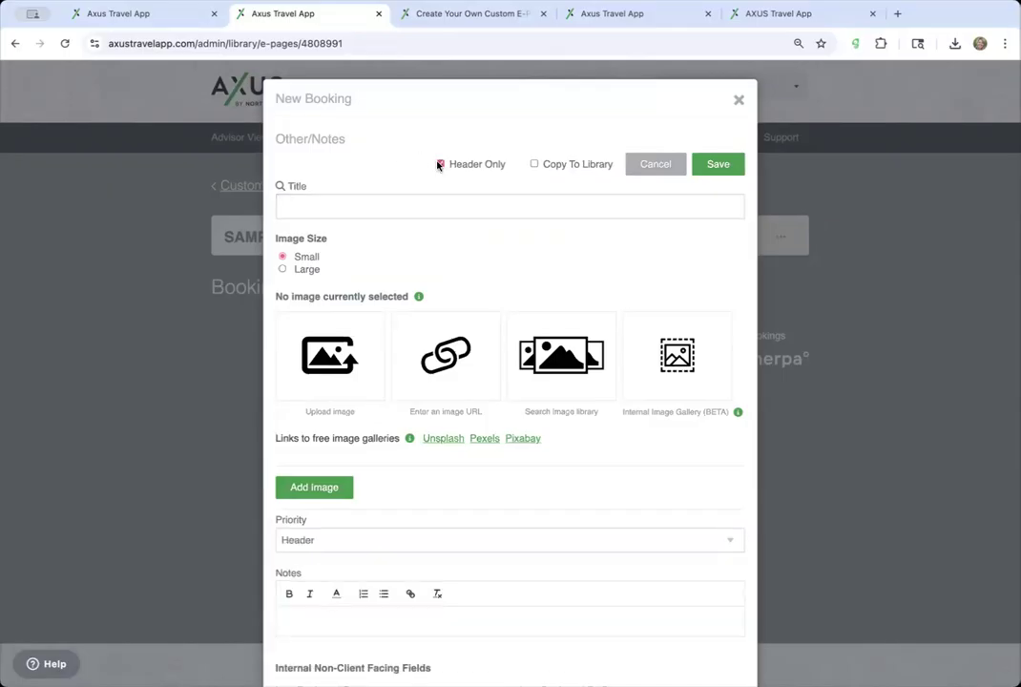
pyautogui.click(374, 202)
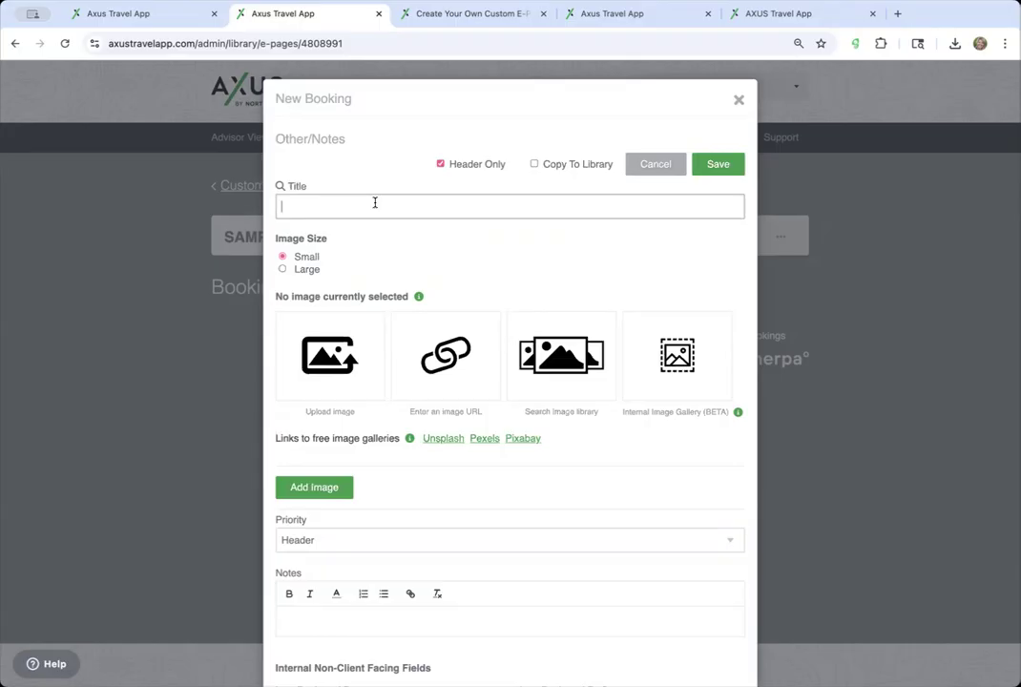
pyautogui.write('MAIN HEADER')
pyautogui.click(716, 167)
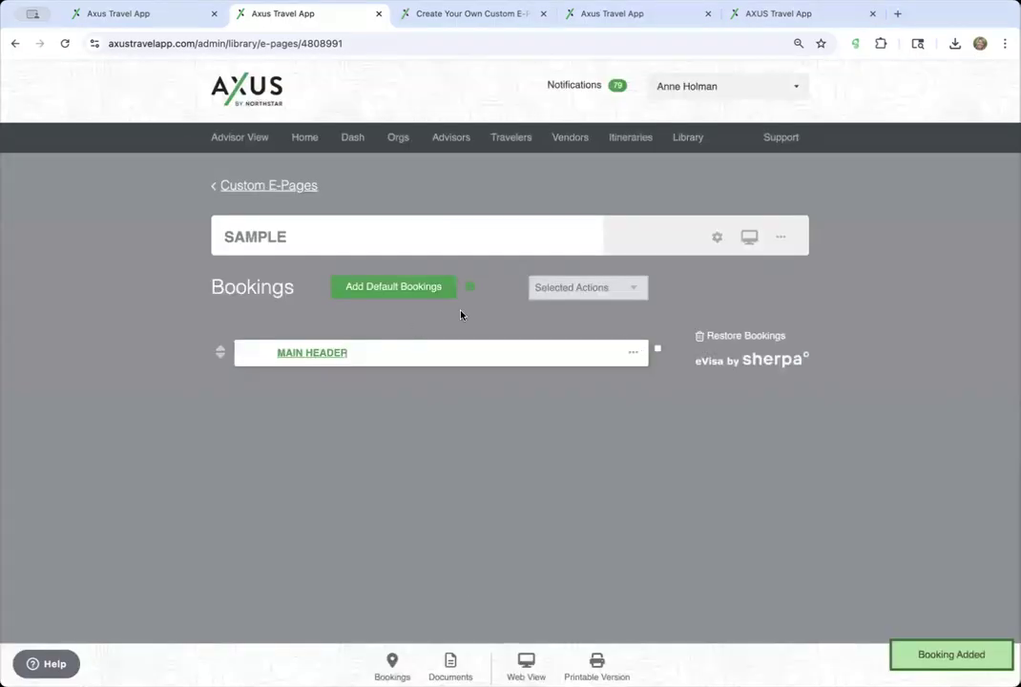
# - Insert an Other/Notes booking titled SUB HEADER below MAIN HEADER
pyautogui.click(633, 352)
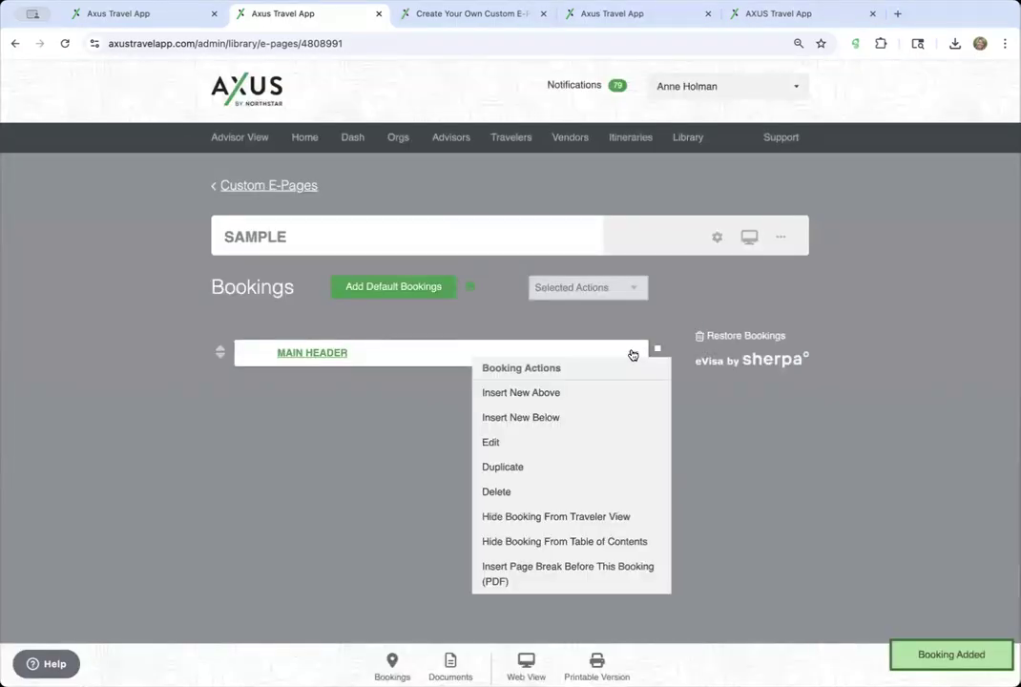
pyautogui.click(630, 418)
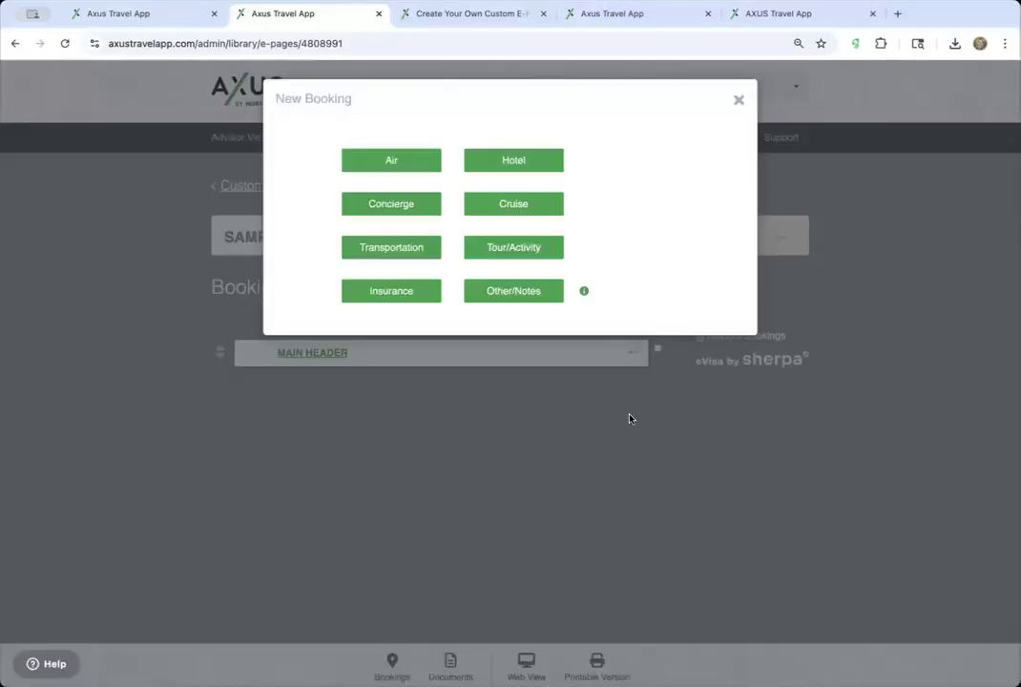
pyautogui.click(521, 296)
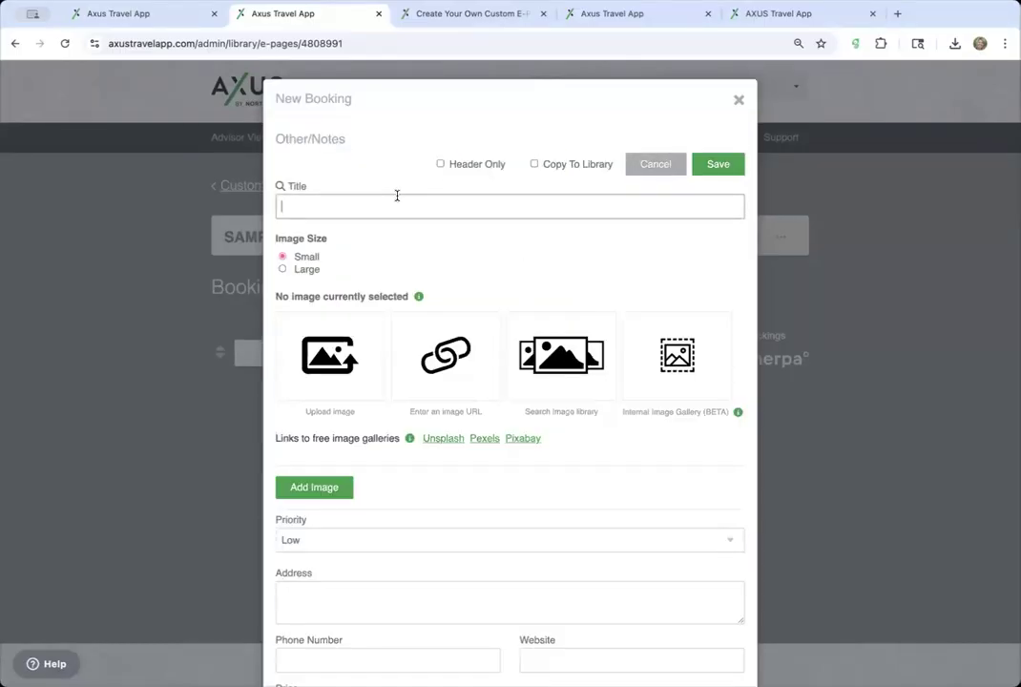
pyautogui.scroll(-5, 431, 296)
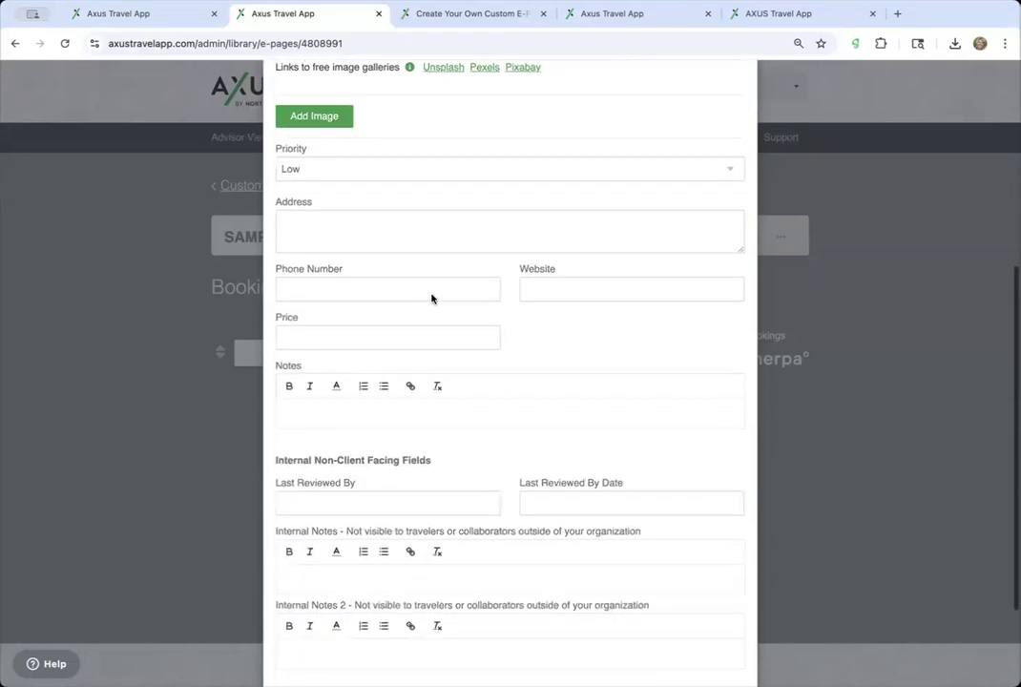
pyautogui.scroll(5, 430, 296)
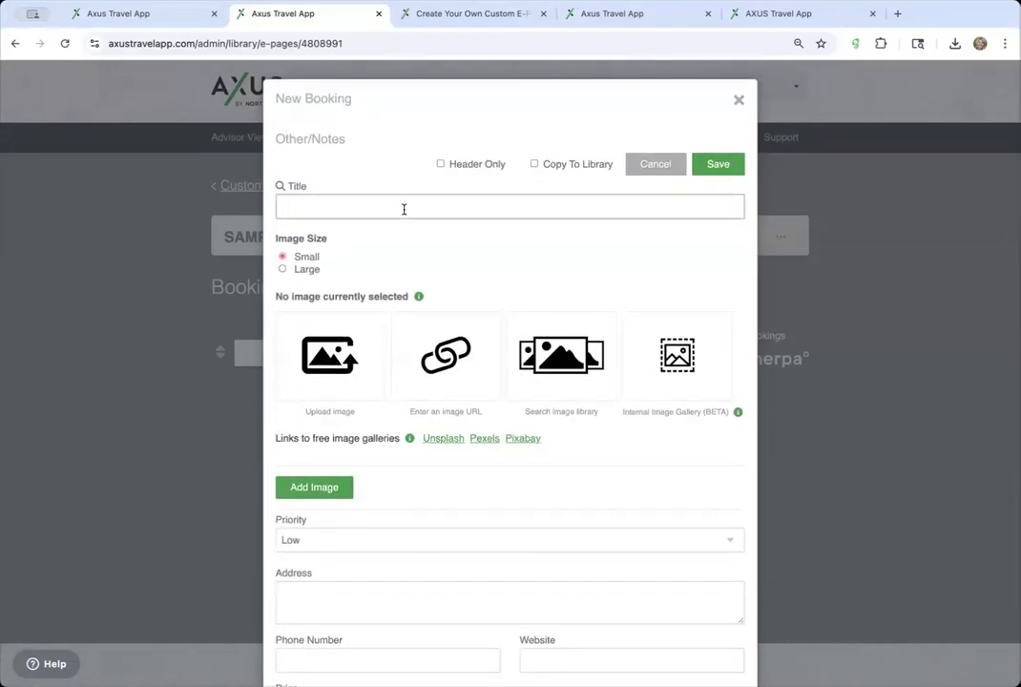
pyautogui.write('SAMPLE')
pyautogui.press('BackSpace')
pyautogui.press('BackSpace')
pyautogui.press('BackSpace')
pyautogui.press('BackSpace')
pyautogui.write('SUB HEADER')
pyautogui.click(717, 164)
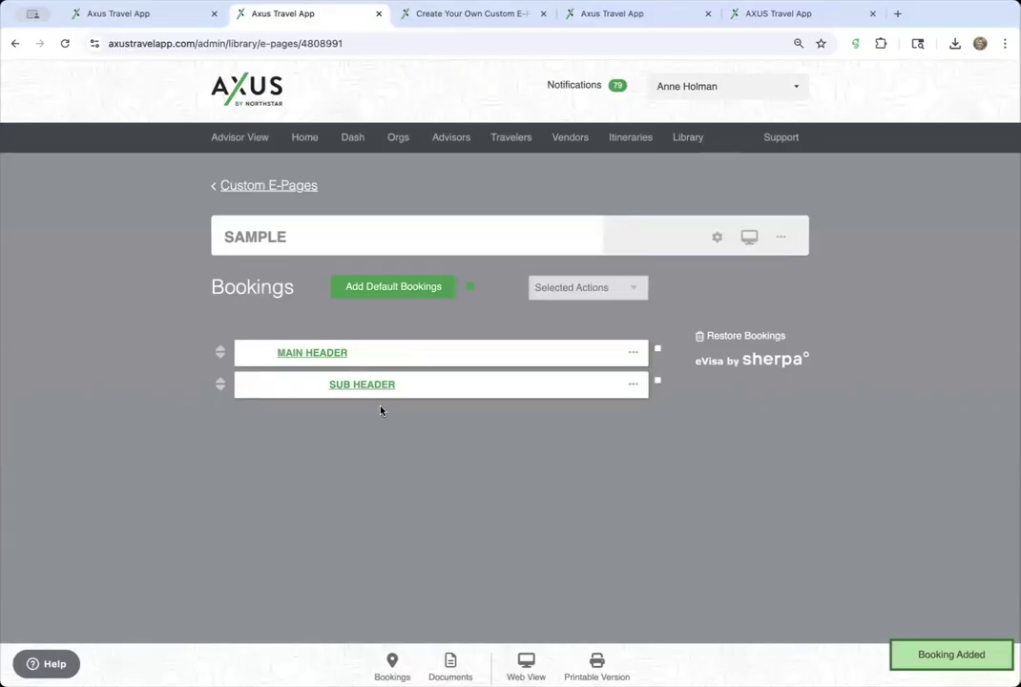
# - Duplicate the SUB HEADER booking twice
pyautogui.click(632, 385)
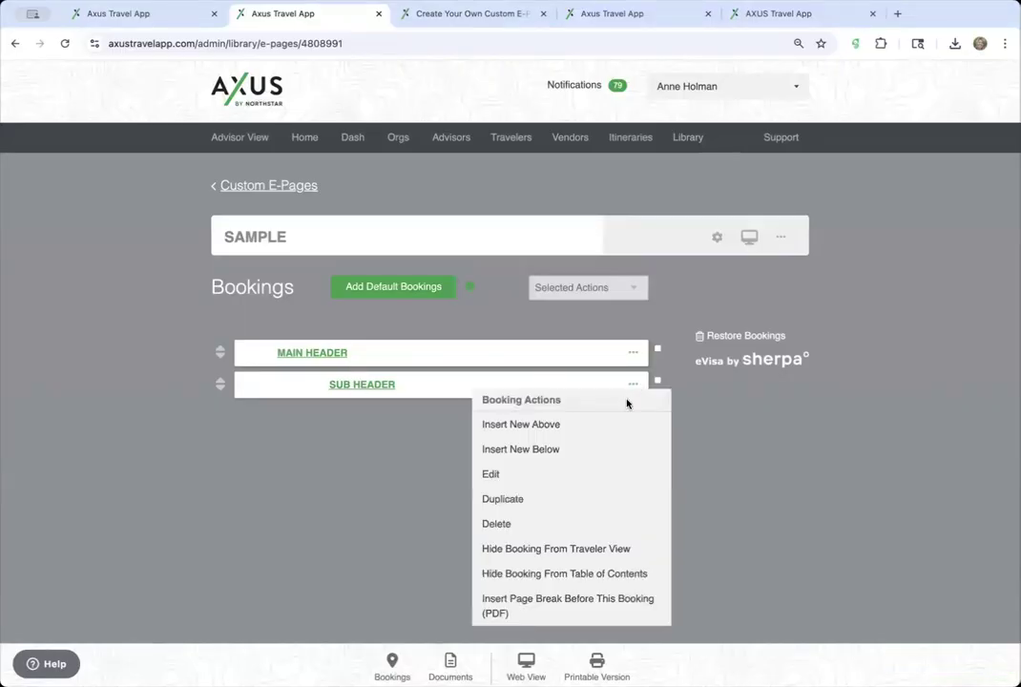
pyautogui.click(620, 498)
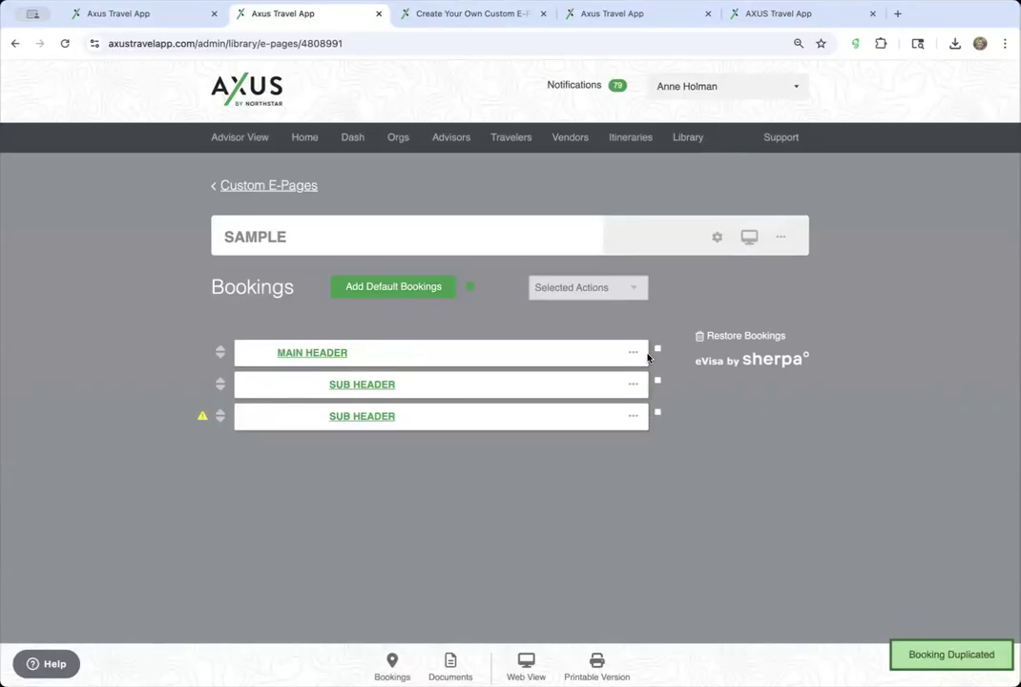
pyautogui.click(631, 417)
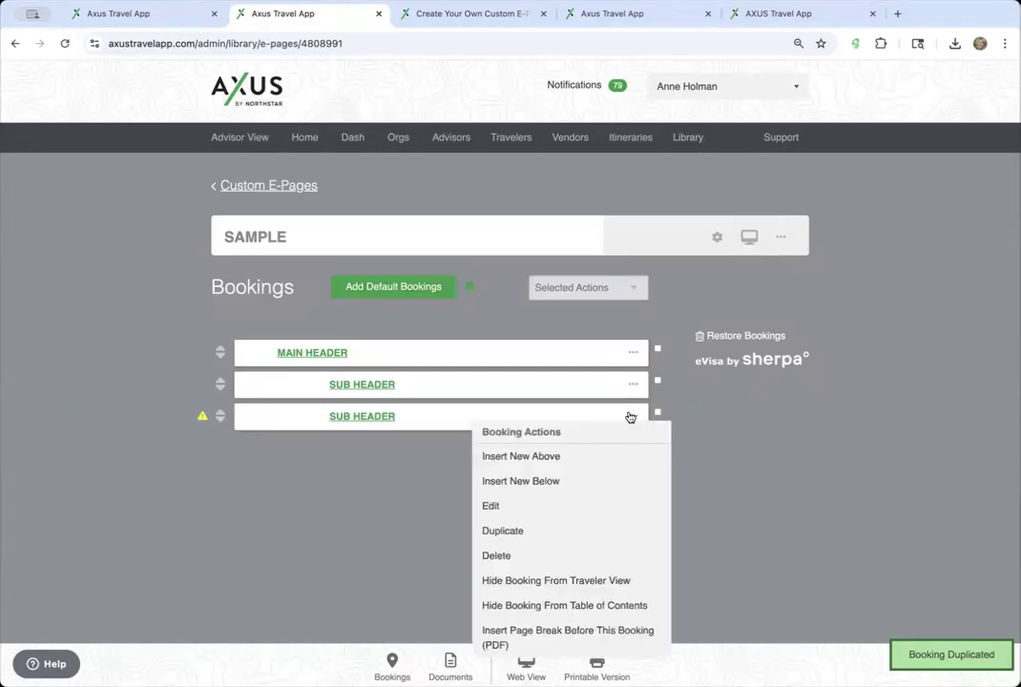
pyautogui.click(630, 417)
pyautogui.click(630, 417)
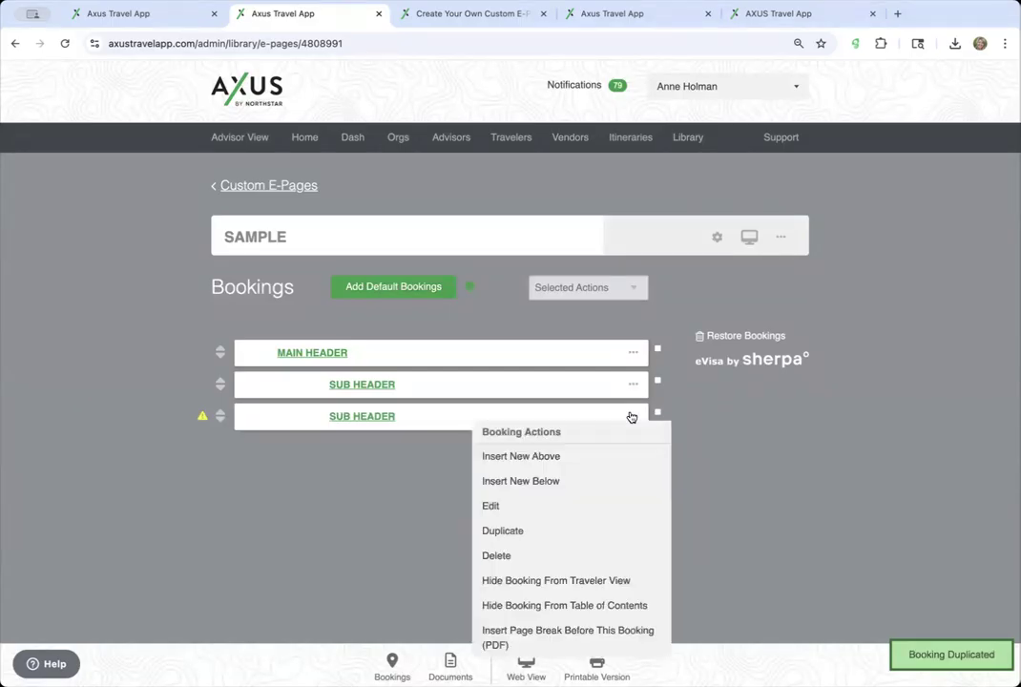
pyautogui.click(623, 535)
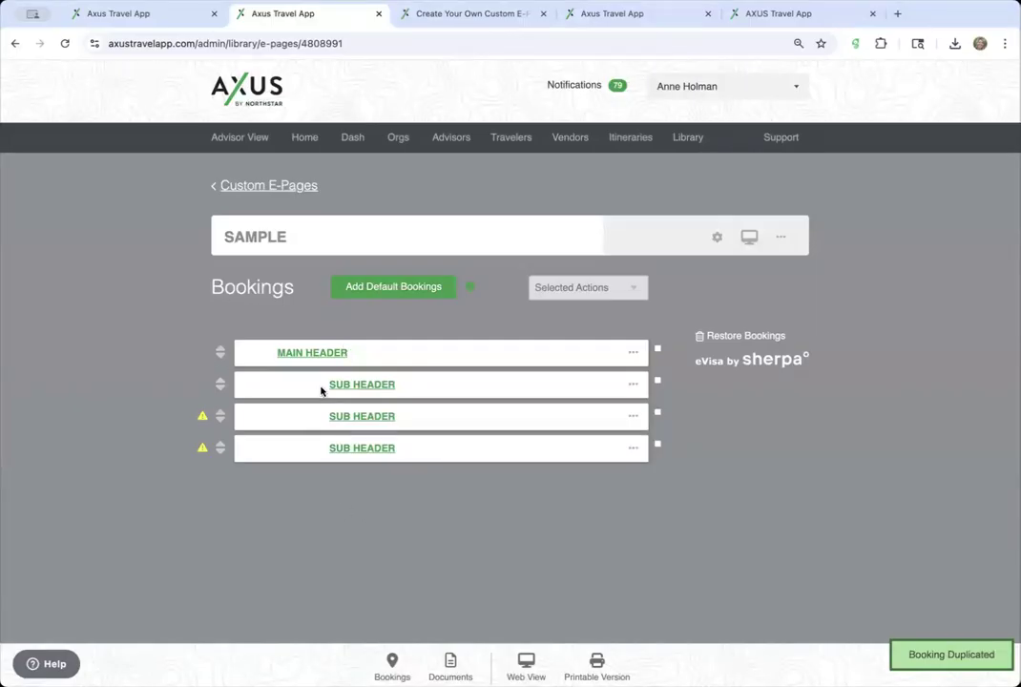
pyautogui.click(633, 448)
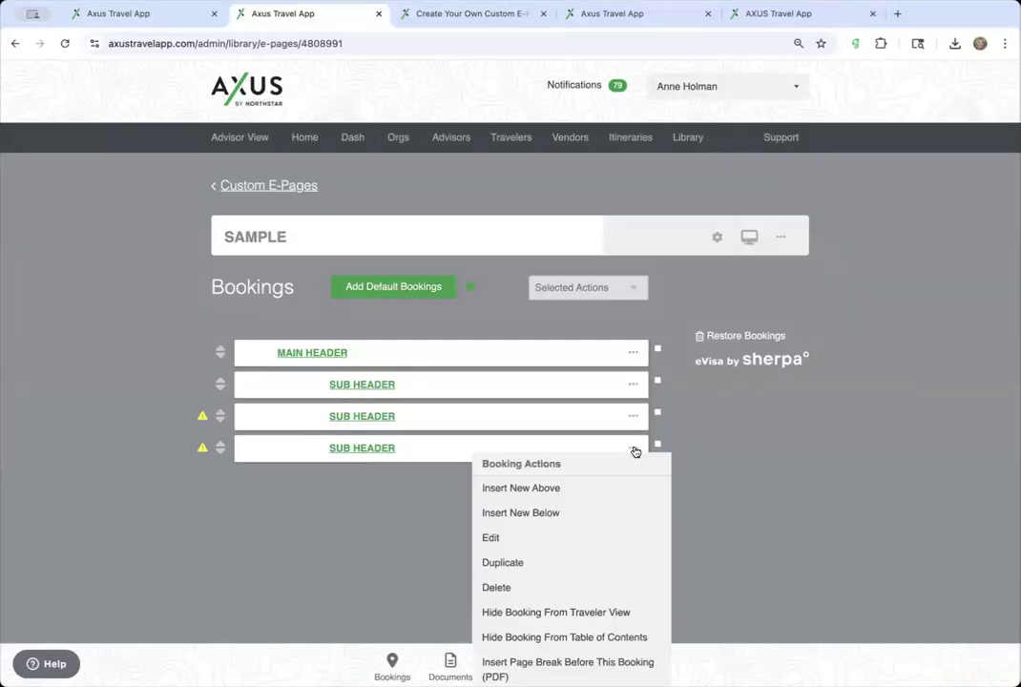
# - Insert a Four Seasons Hotel Nashville hotel booking with its cropped pool photo below the last SUB HEADER
pyautogui.click(634, 511)
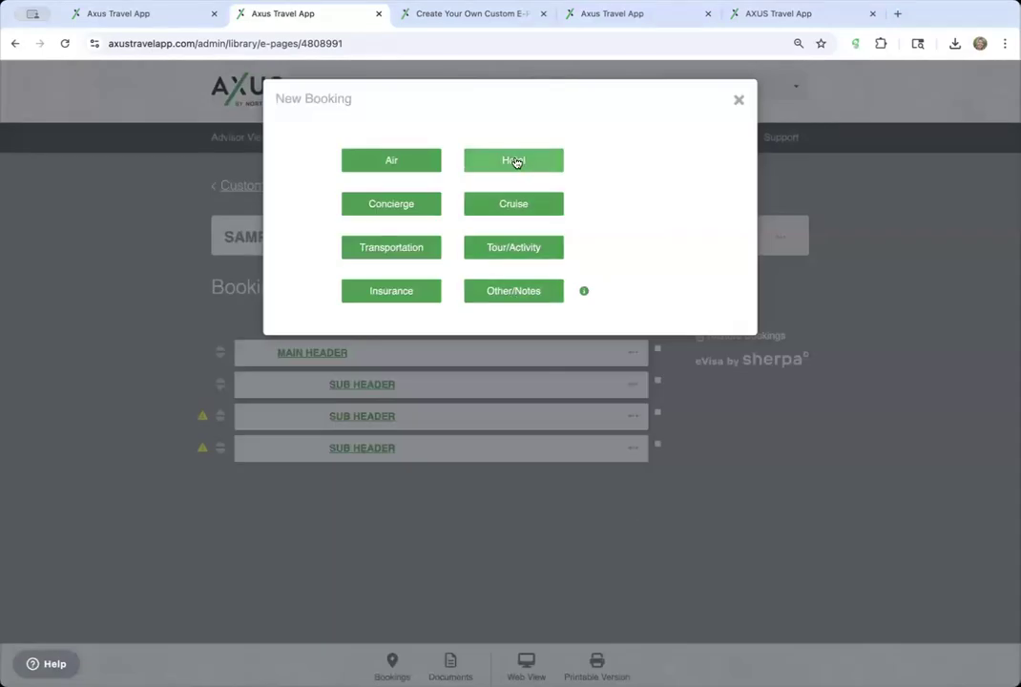
pyautogui.click(515, 160)
pyautogui.write('four seasons ')
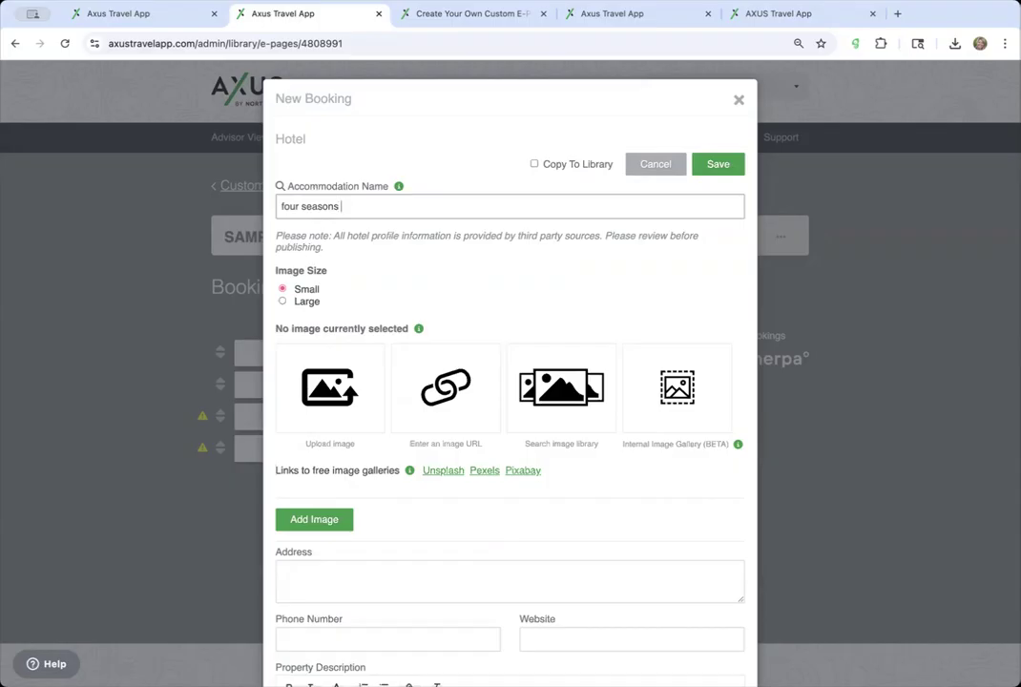
pyautogui.write('hasashville')
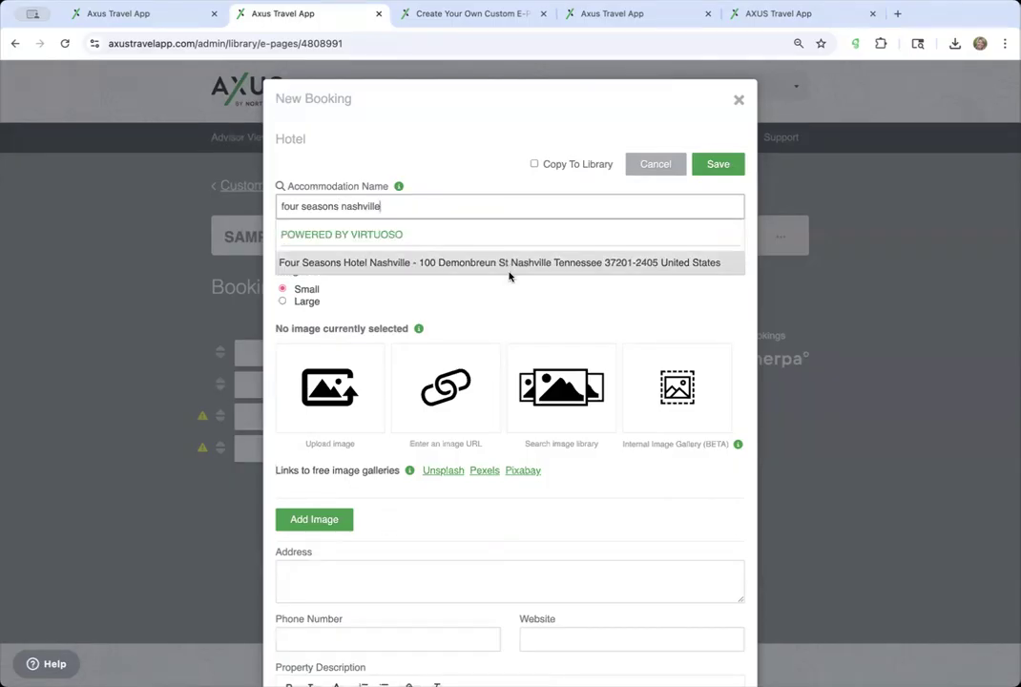
pyautogui.click(529, 265)
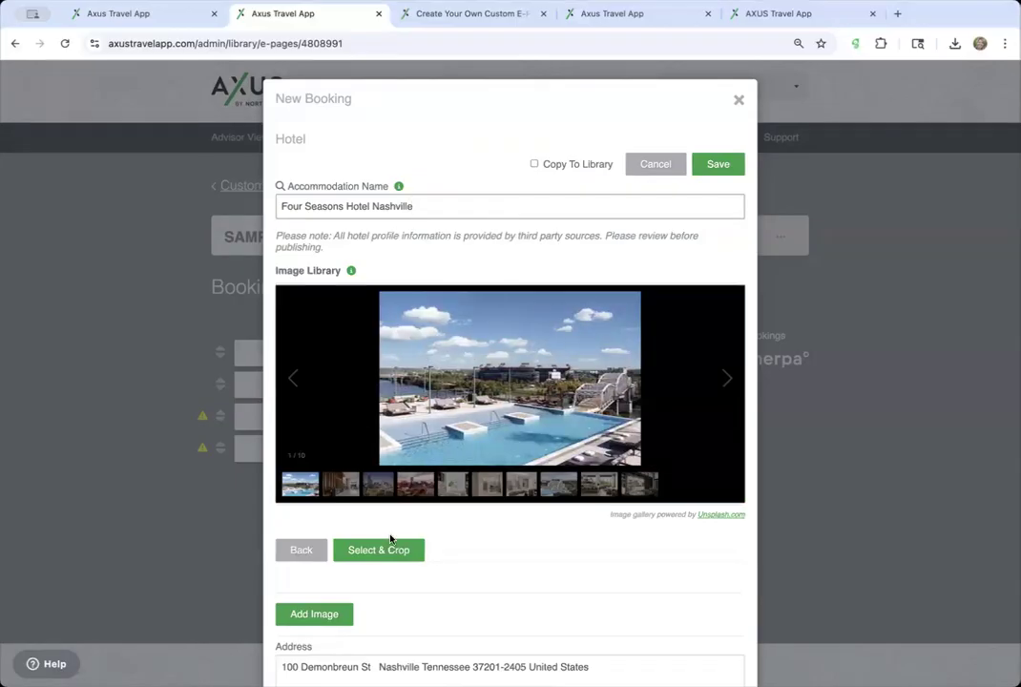
pyautogui.click(381, 548)
pyautogui.moveTo(611, 305); pyautogui.dragTo(616, 292)
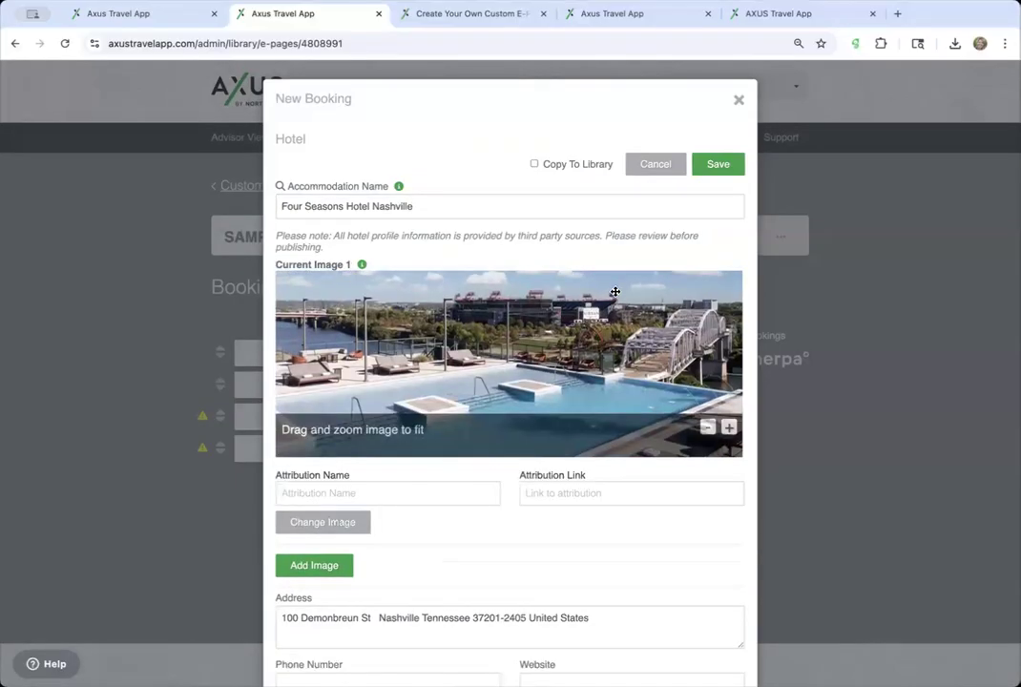
pyautogui.click(723, 165)
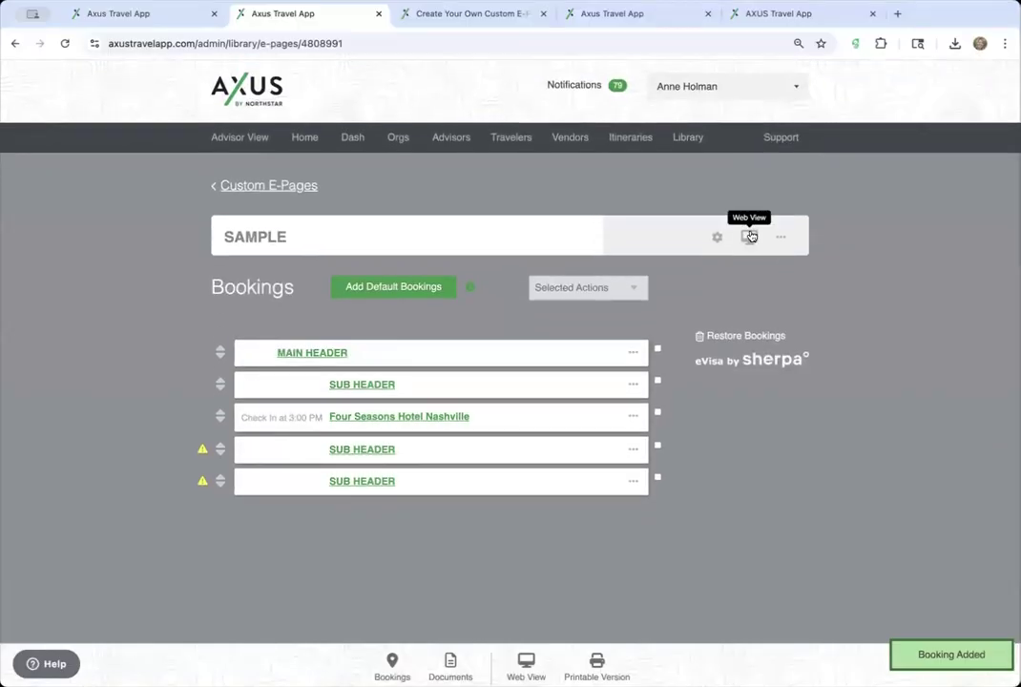
pyautogui.click(750, 239)
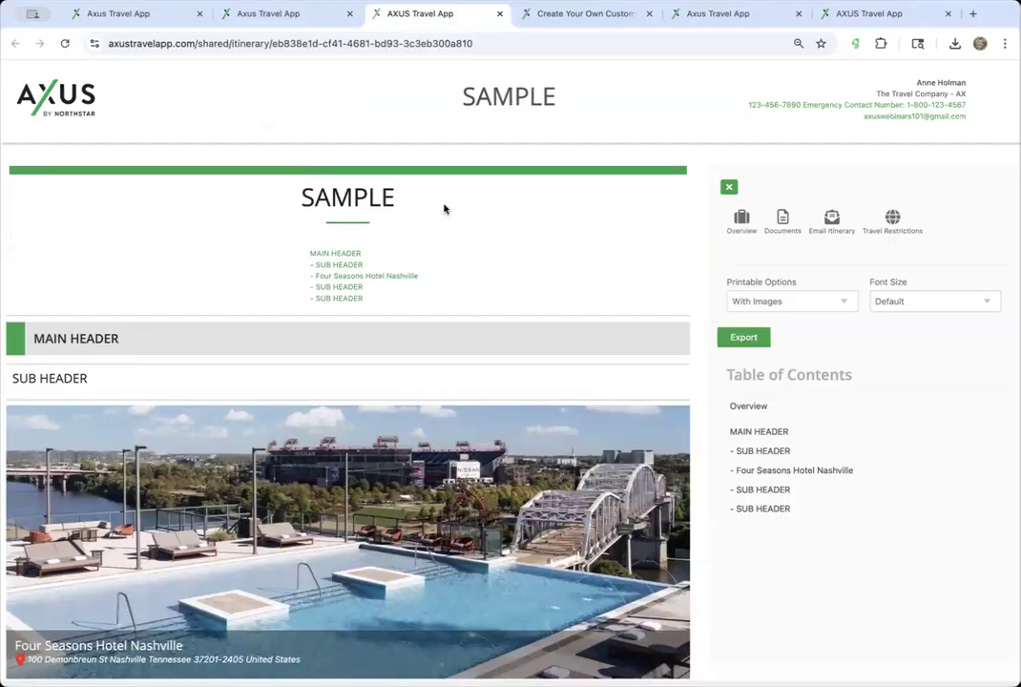
# - Scroll the preview to check the hotel photo, 3:00 PM check-in and 12:00 PM check-out
pyautogui.scroll(-1, 435, 249)
pyautogui.scroll(-3, 381, 238)
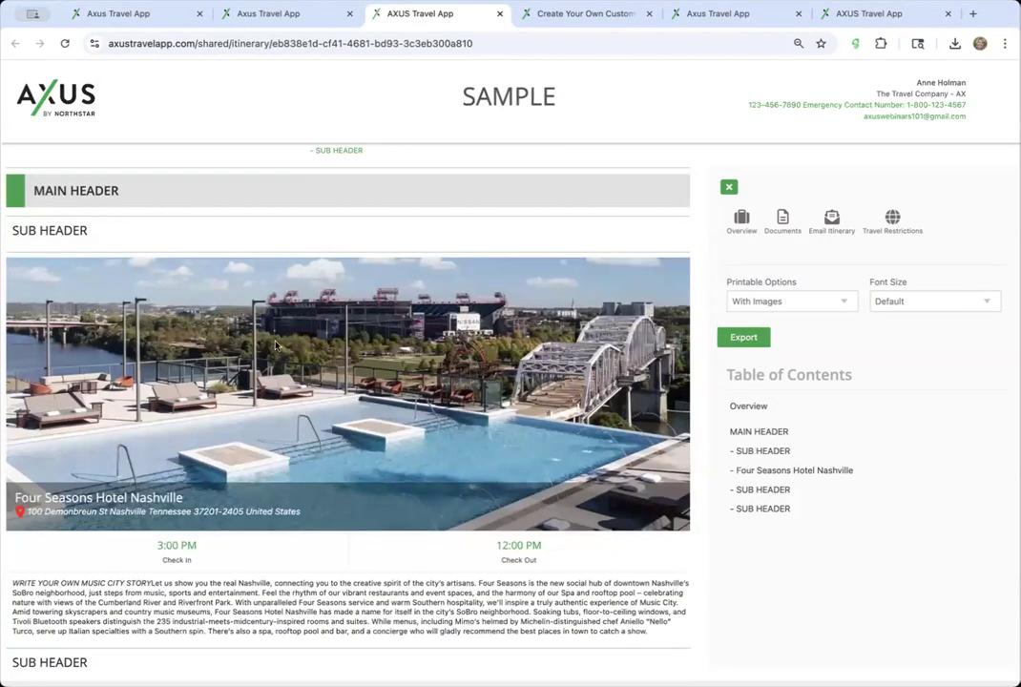
pyautogui.scroll(-2, 286, 324)
pyautogui.scroll(3, 275, 346)
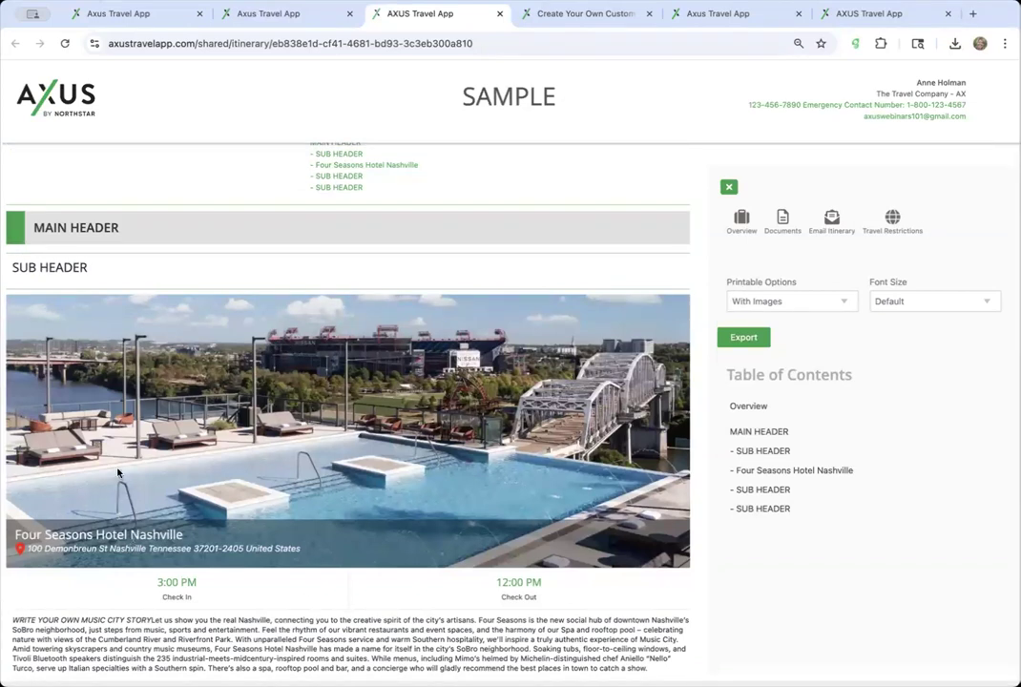
# - Close the custom e-pages help article tab
pyautogui.click(330, 14)
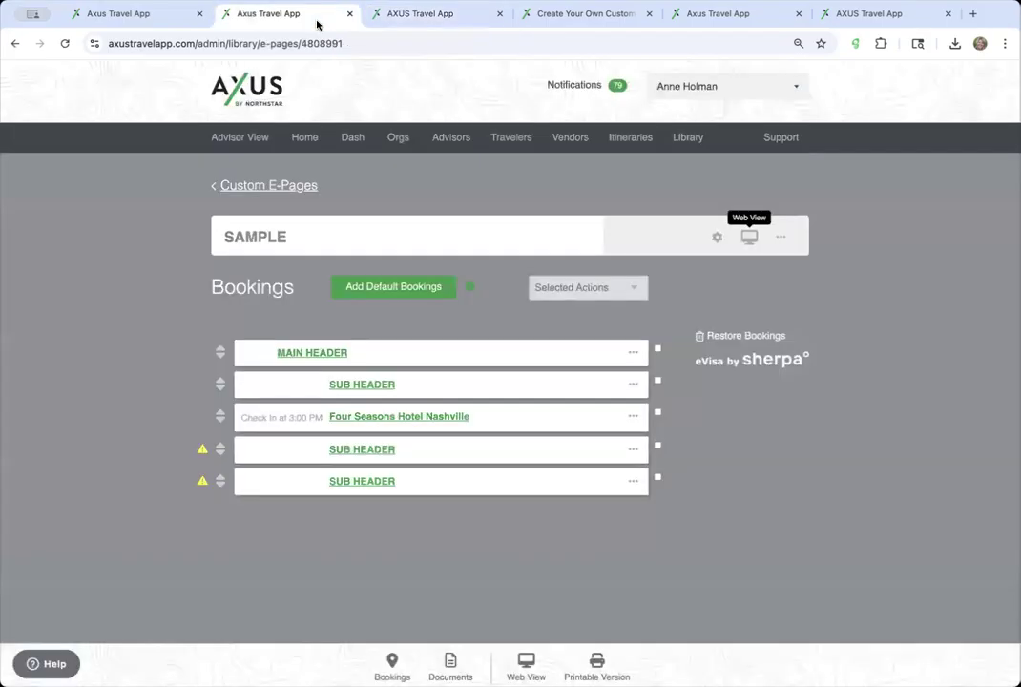
pyautogui.click(158, 19)
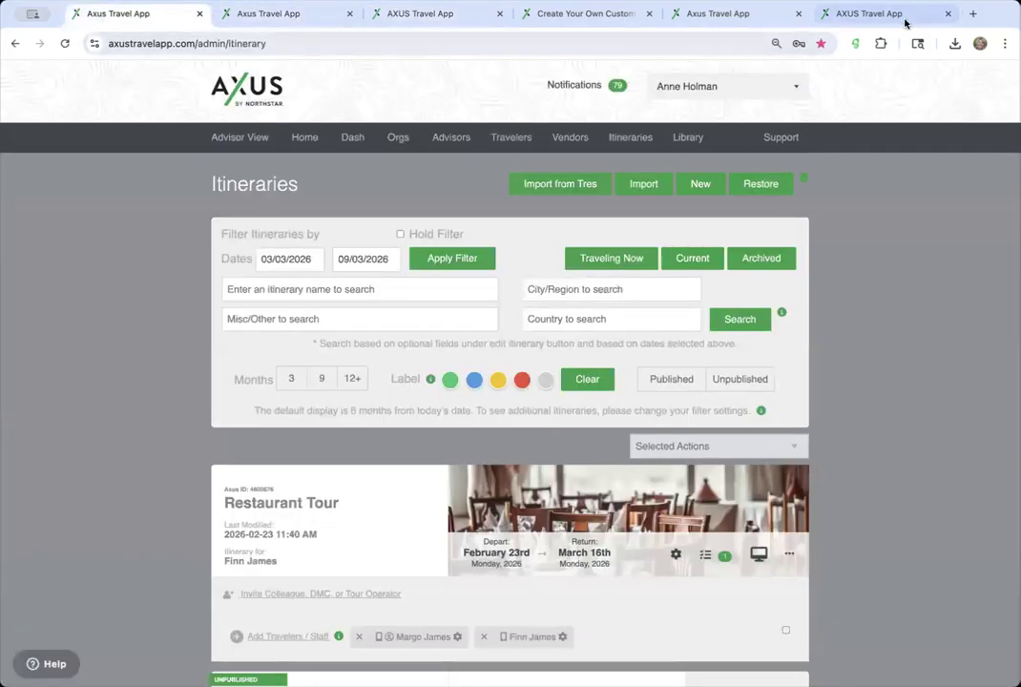
pyautogui.click(597, 12)
pyautogui.click(566, 43)
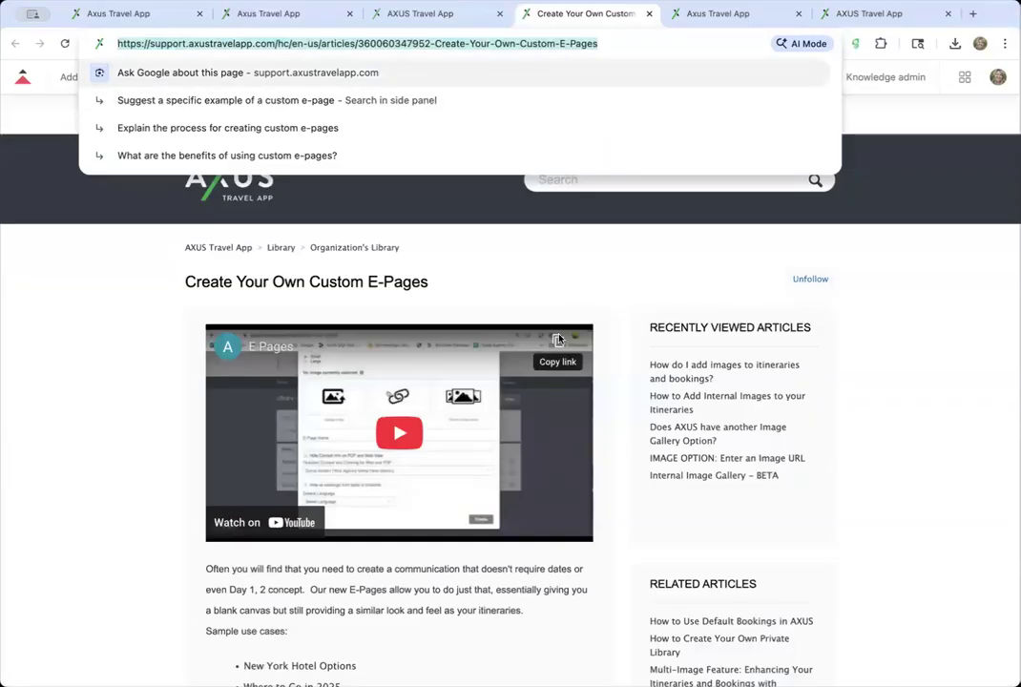
pyautogui.click(573, 199)
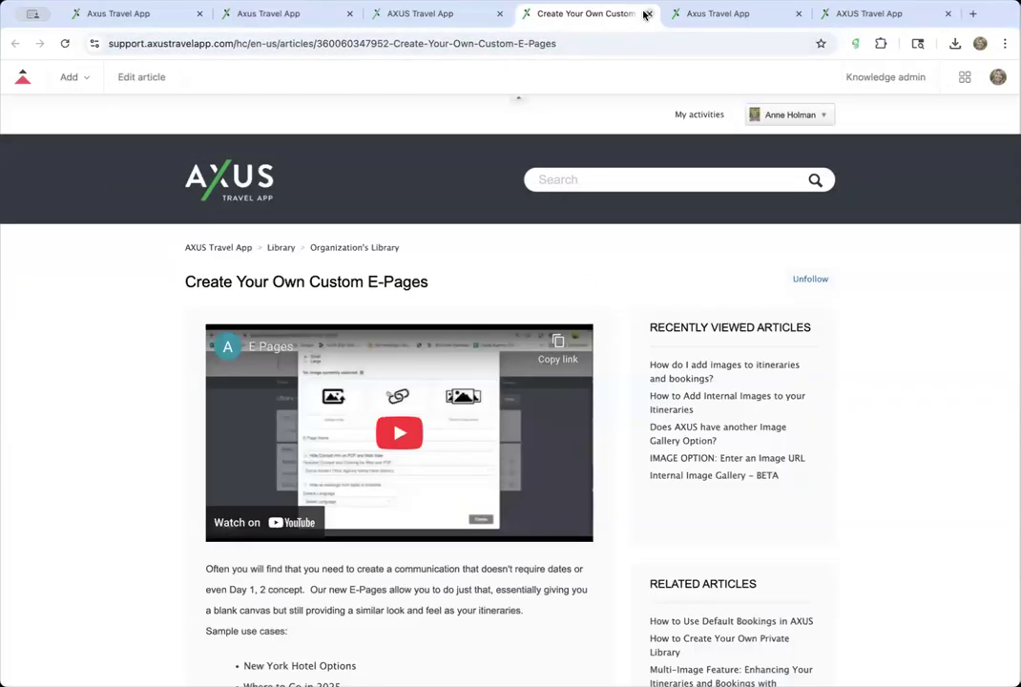
pyautogui.click(646, 14)
# - Close the itinerary preview tab and the duplicate custom e-pages tab
pyautogui.click(158, 14)
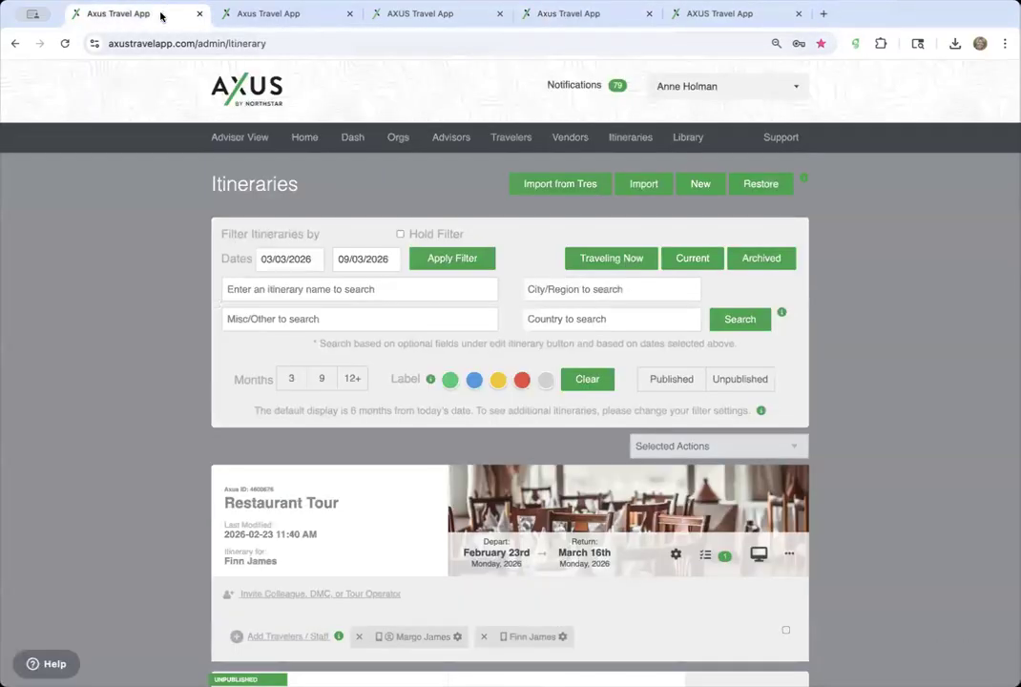
pyautogui.click(302, 17)
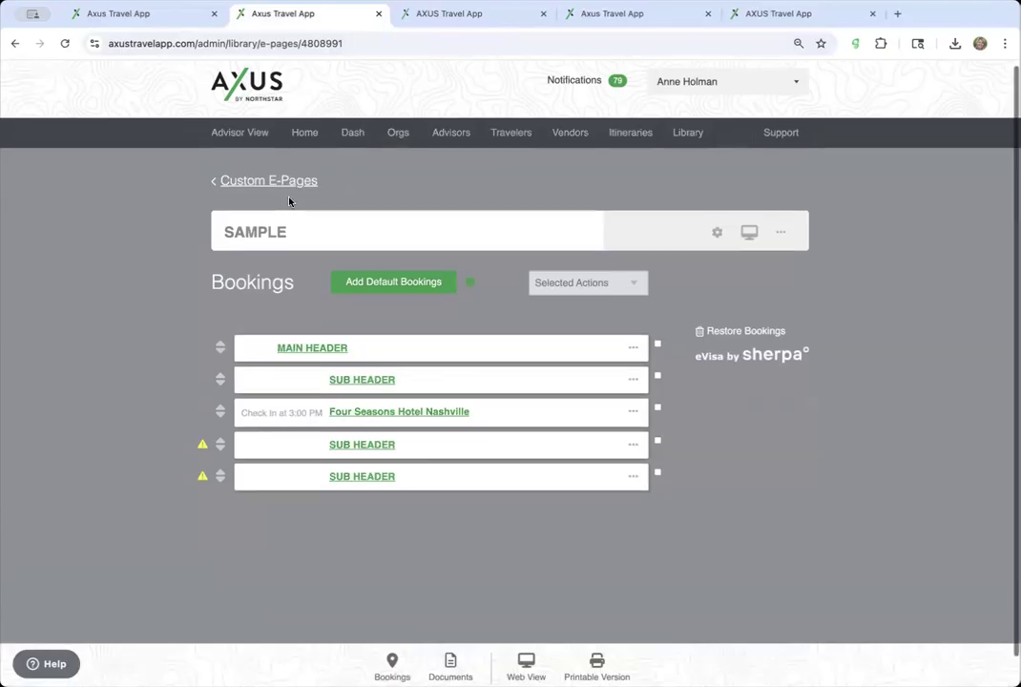
pyautogui.click(303, 183)
pyautogui.click(488, 14)
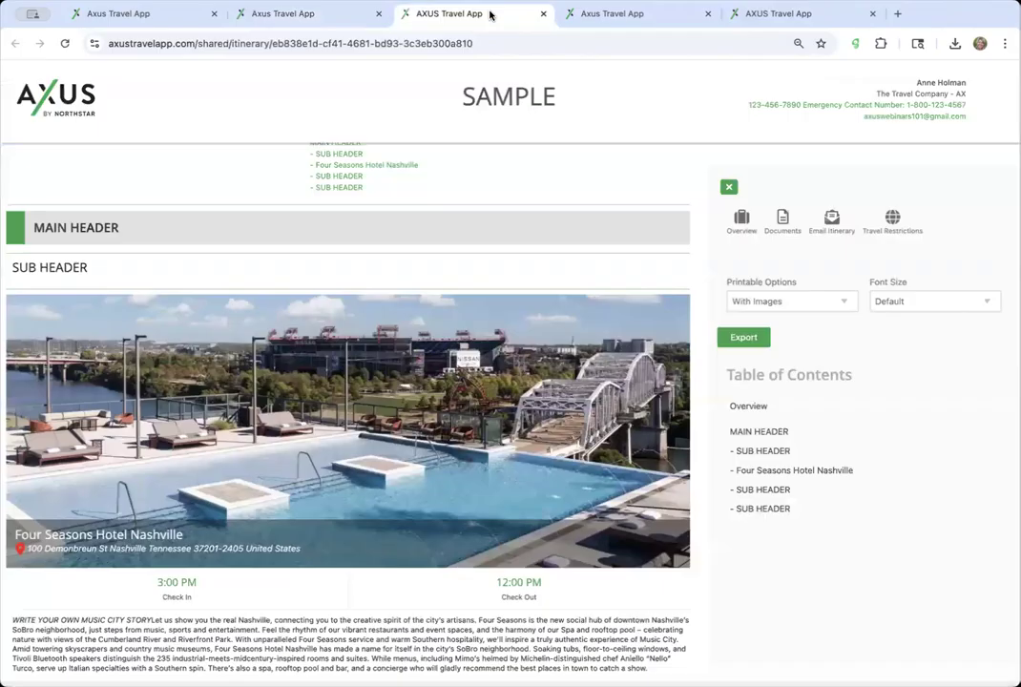
pyautogui.click(543, 14)
pyautogui.click(371, 12)
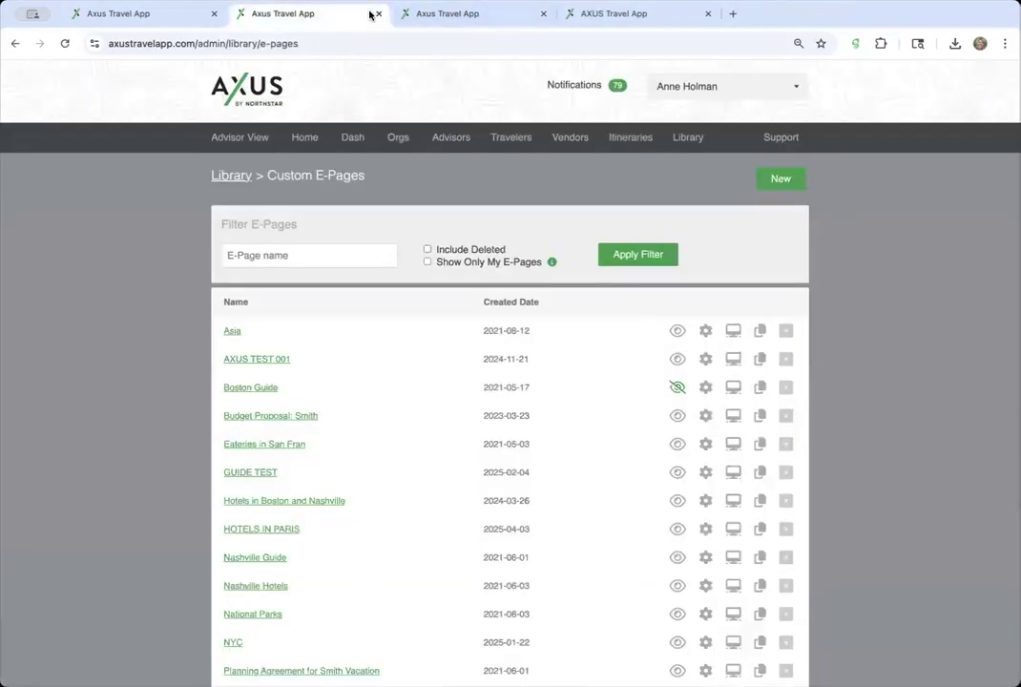
pyautogui.click(379, 14)
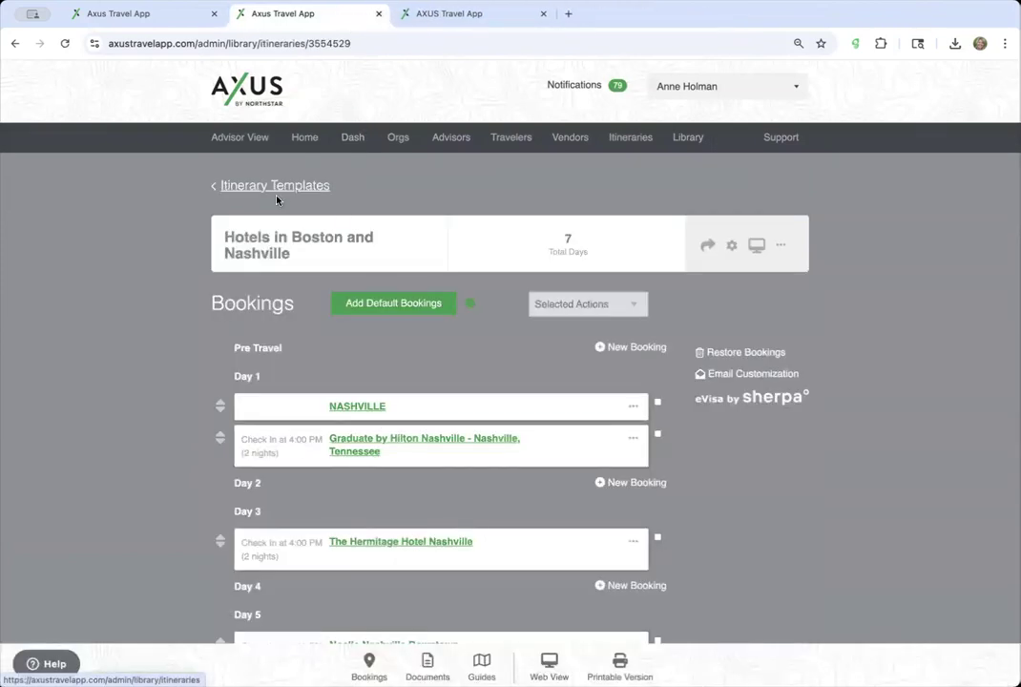
# - Return to the Hotels in Boston and Nashville template and open the Library
pyautogui.scroll(-3, 559, 335)
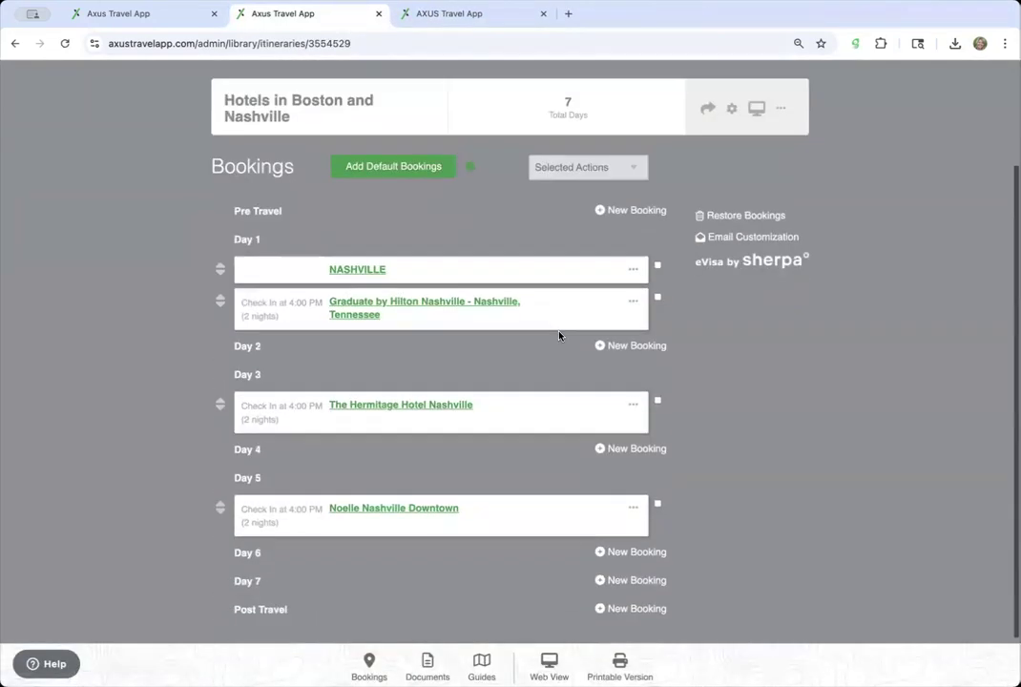
pyautogui.scroll(3, 559, 335)
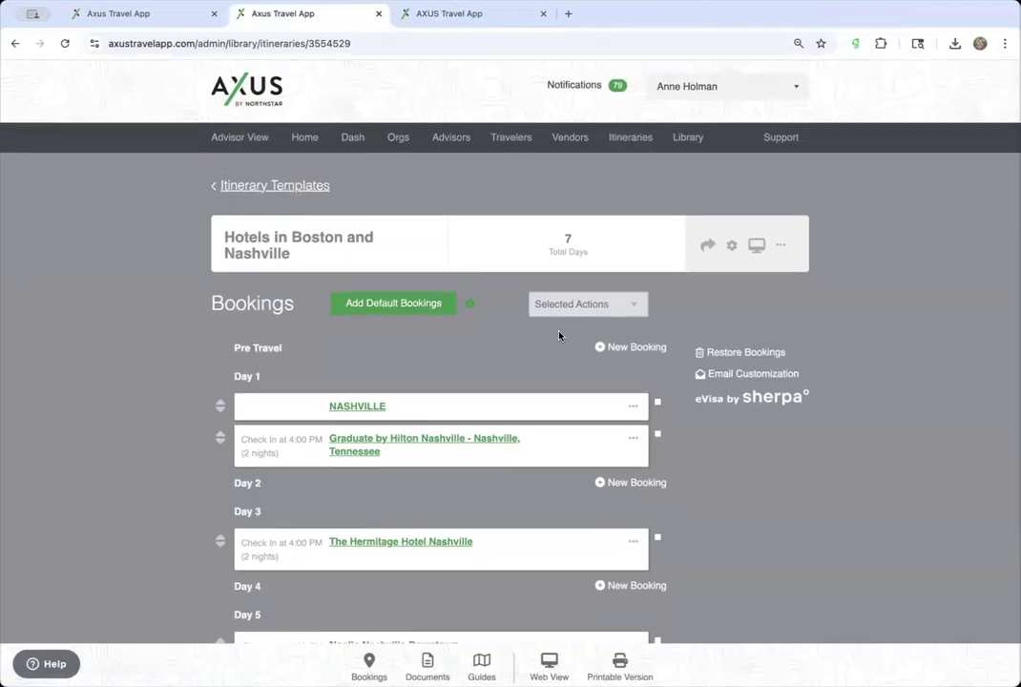
pyautogui.click(500, 14)
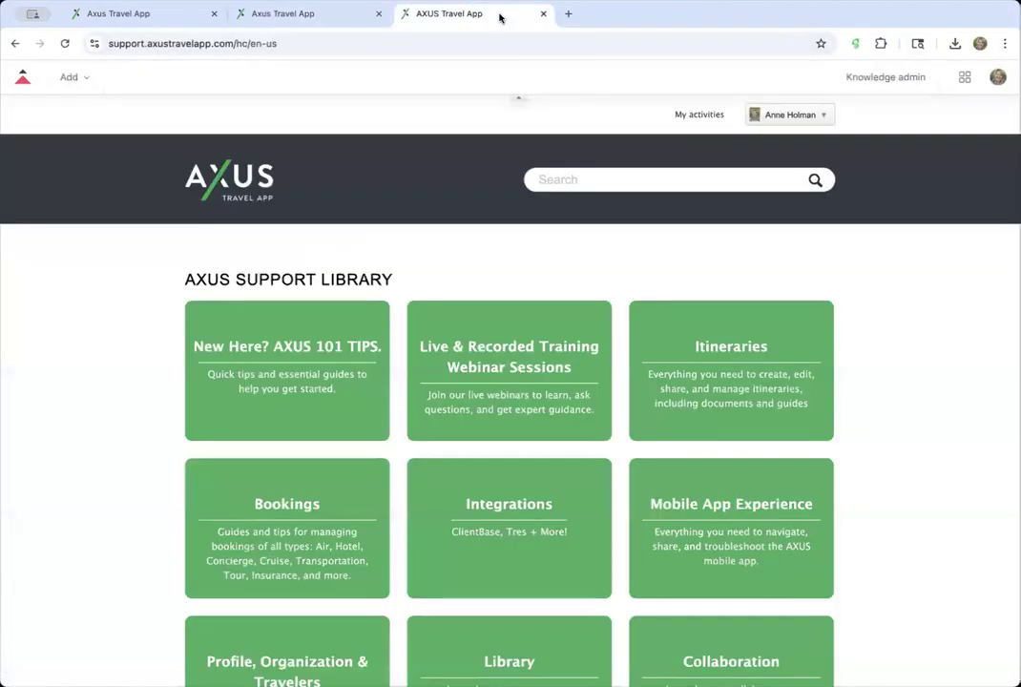
pyautogui.click(314, 14)
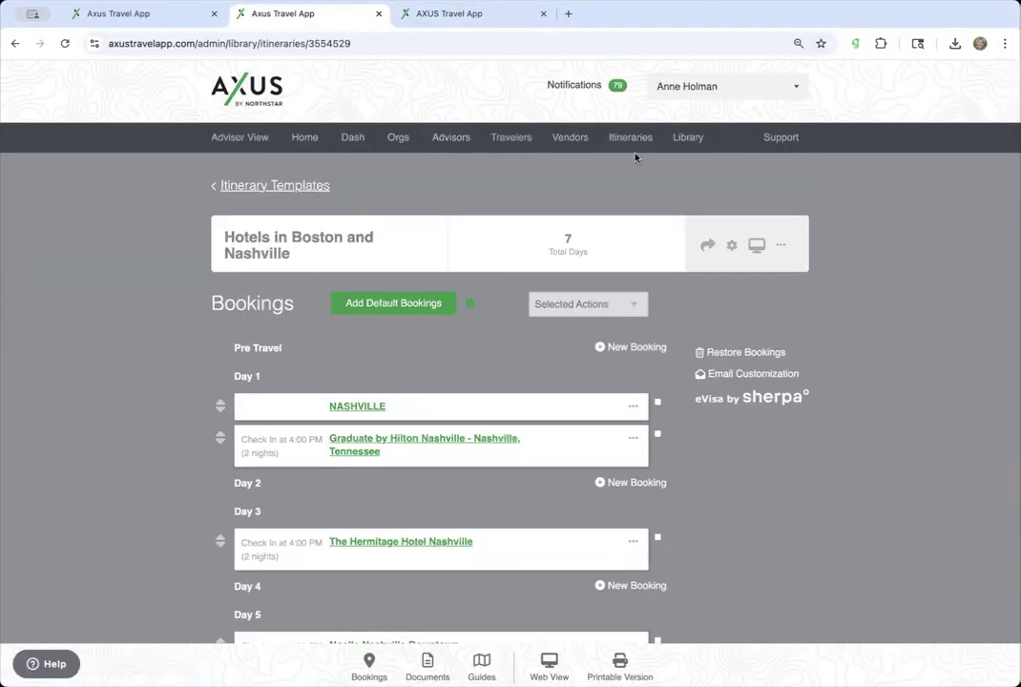
pyautogui.click(685, 139)
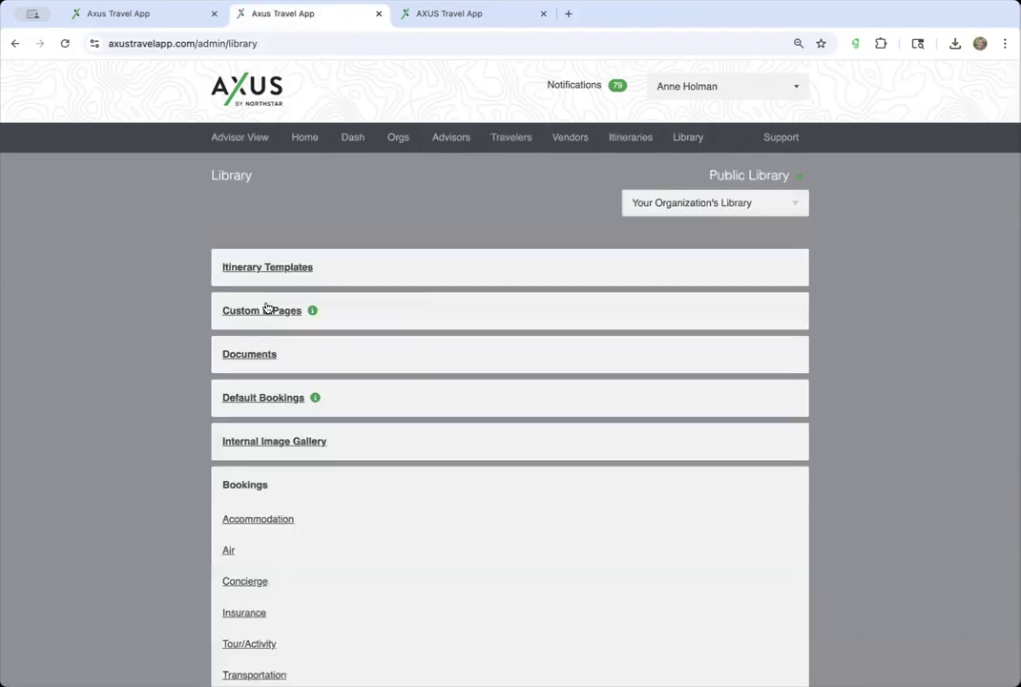
# - Open the Boston Guide e-page from Custom E-Pages and scroll through its hotel and restaurant bookings
pyautogui.click(266, 310)
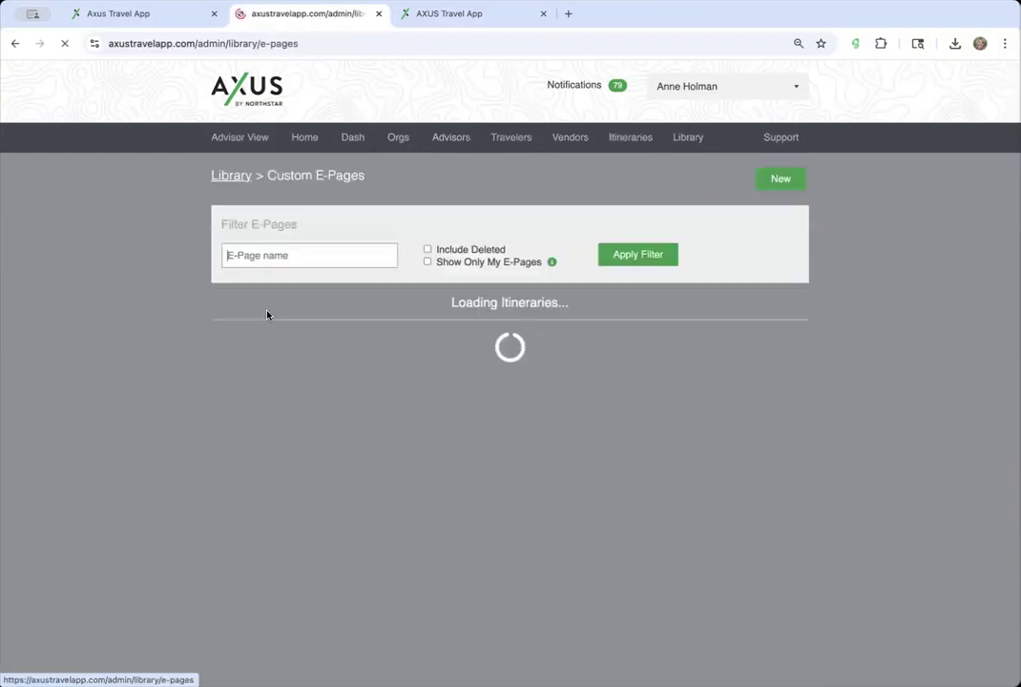
pyautogui.scroll(-2, 267, 315)
pyautogui.click(259, 253)
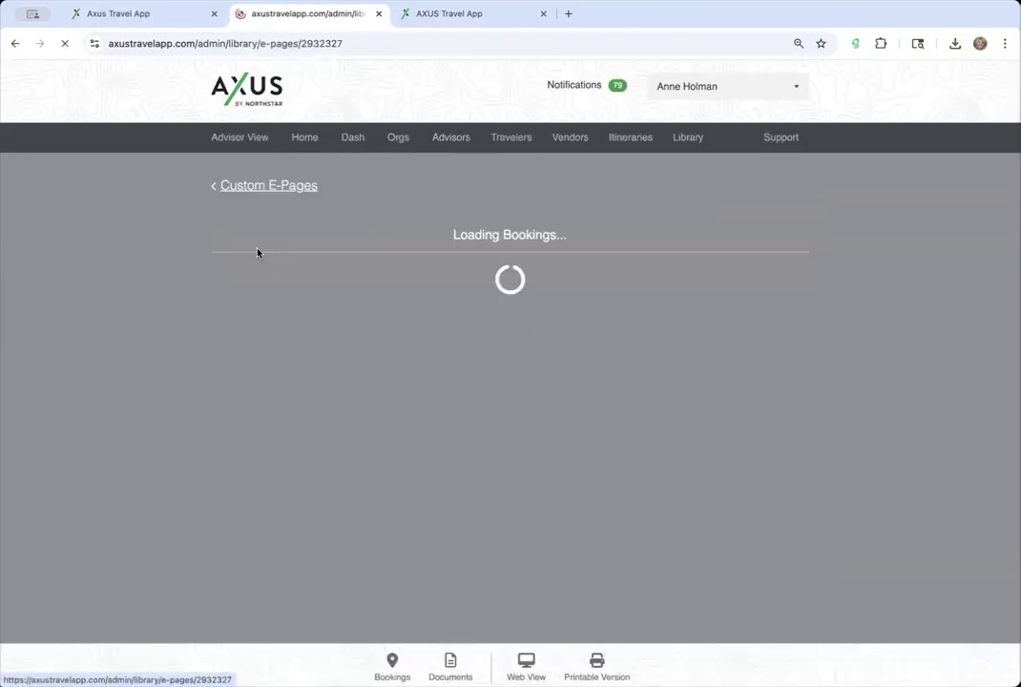
pyautogui.scroll(-5, 439, 282)
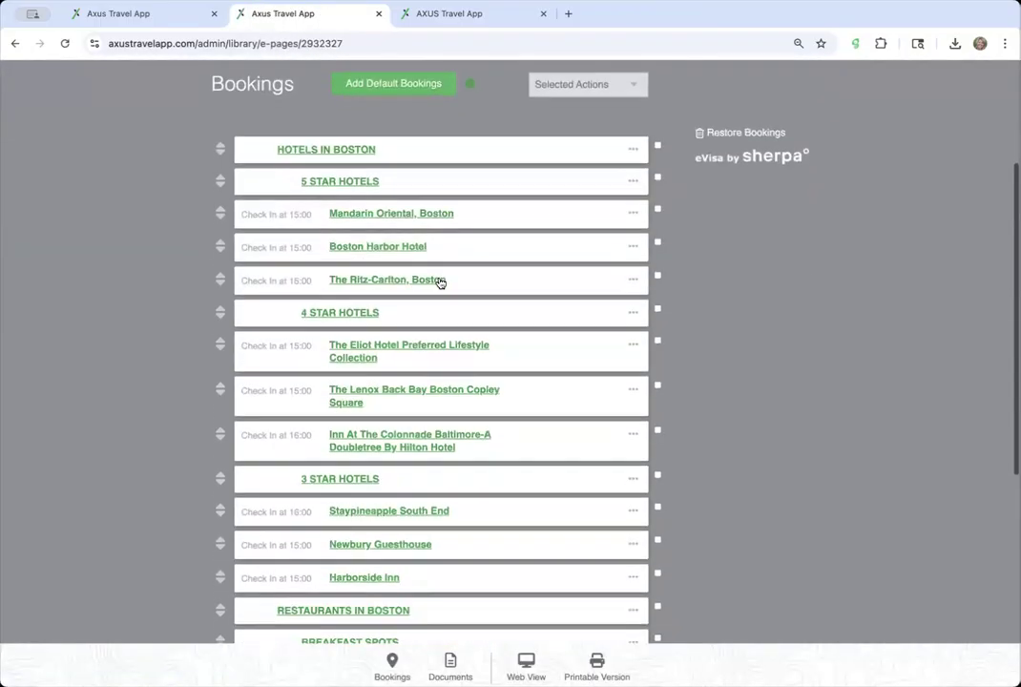
pyautogui.scroll(6, 439, 282)
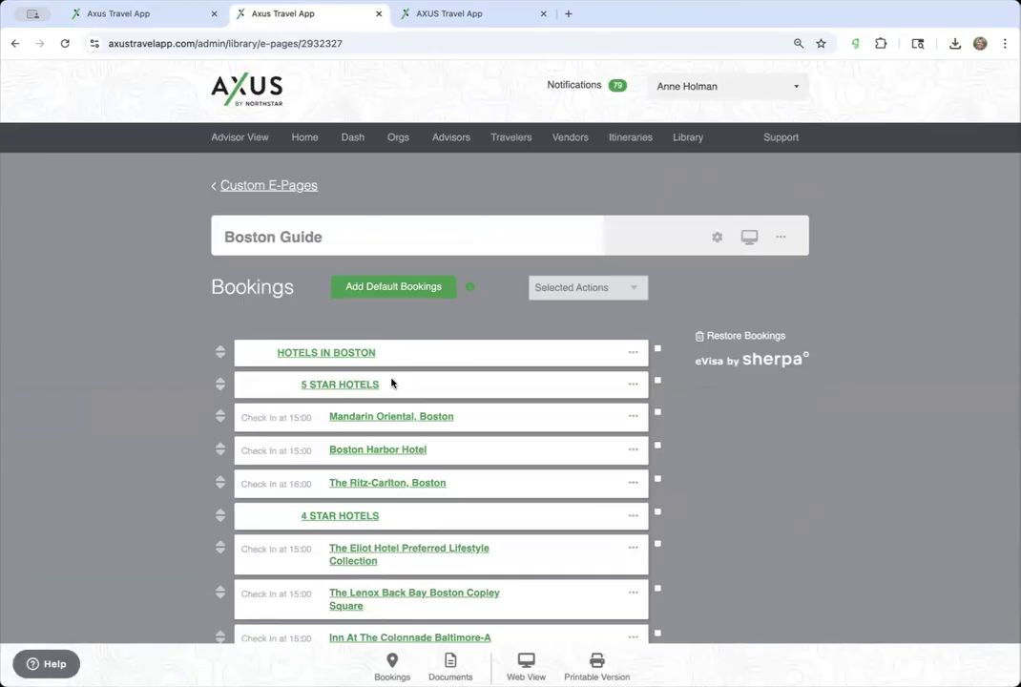
pyautogui.scroll(-3, 392, 383)
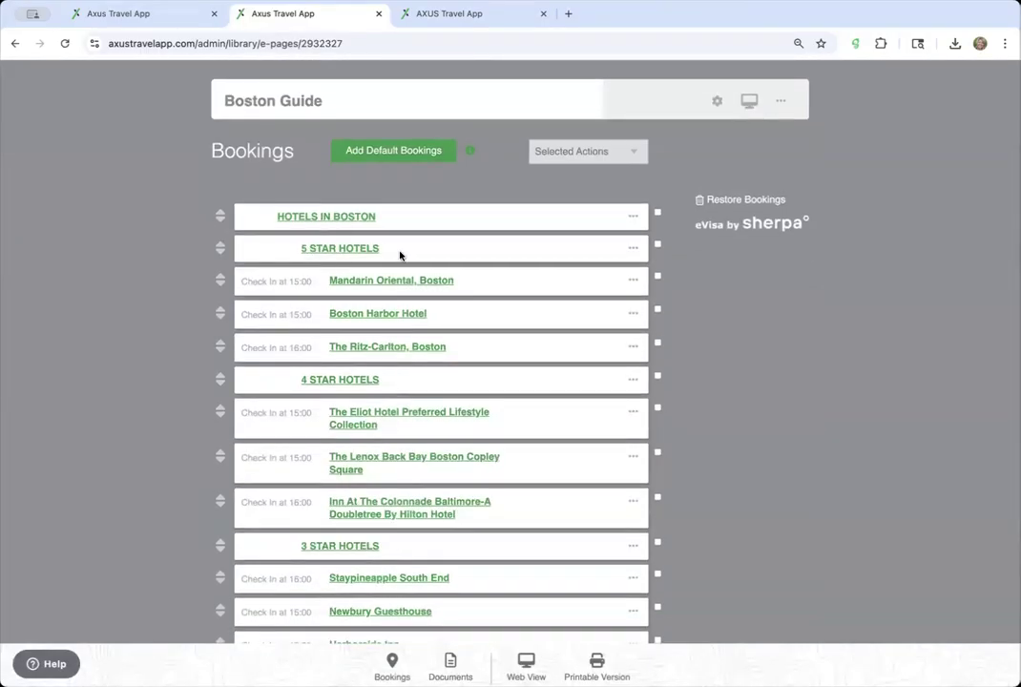
pyautogui.scroll(-8, 370, 575)
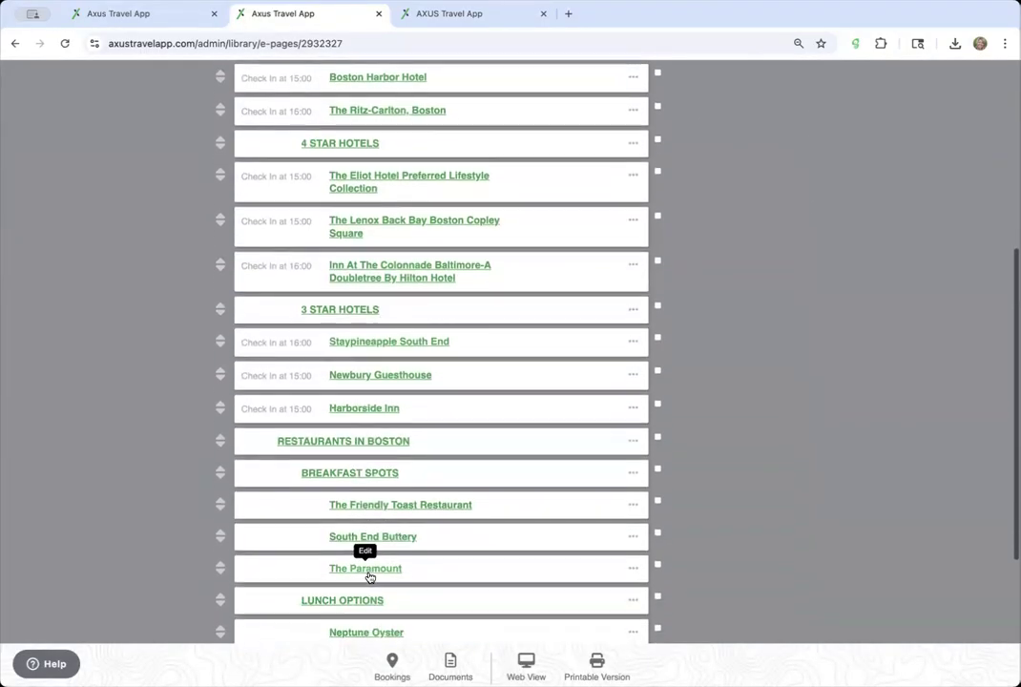
pyautogui.scroll(2, 358, 397)
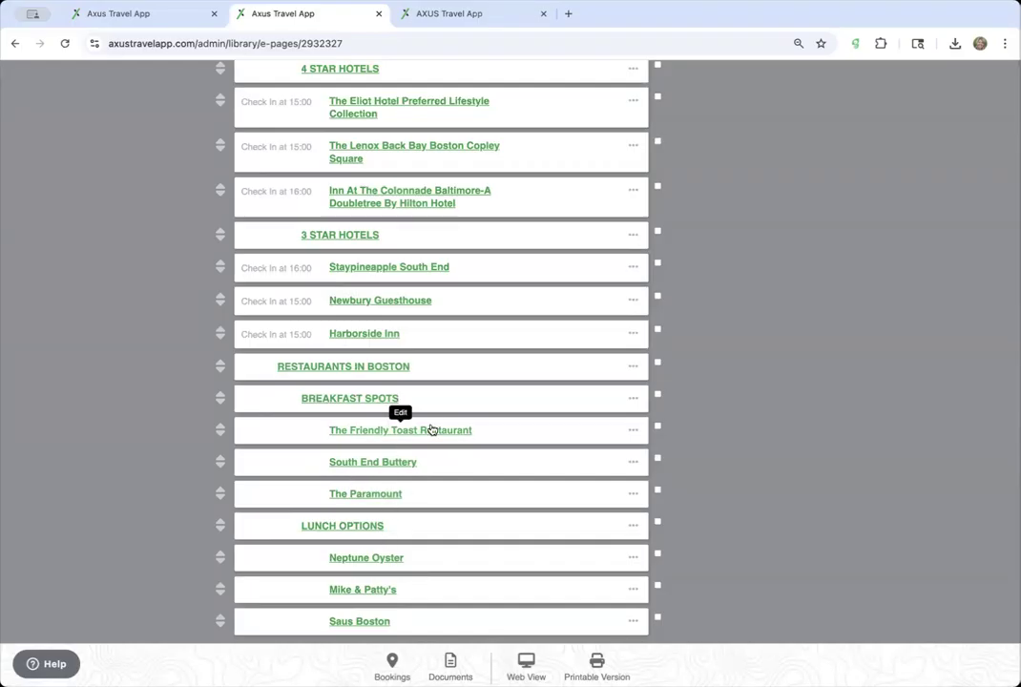
pyautogui.scroll(-4, 443, 502)
pyautogui.scroll(12, 459, 465)
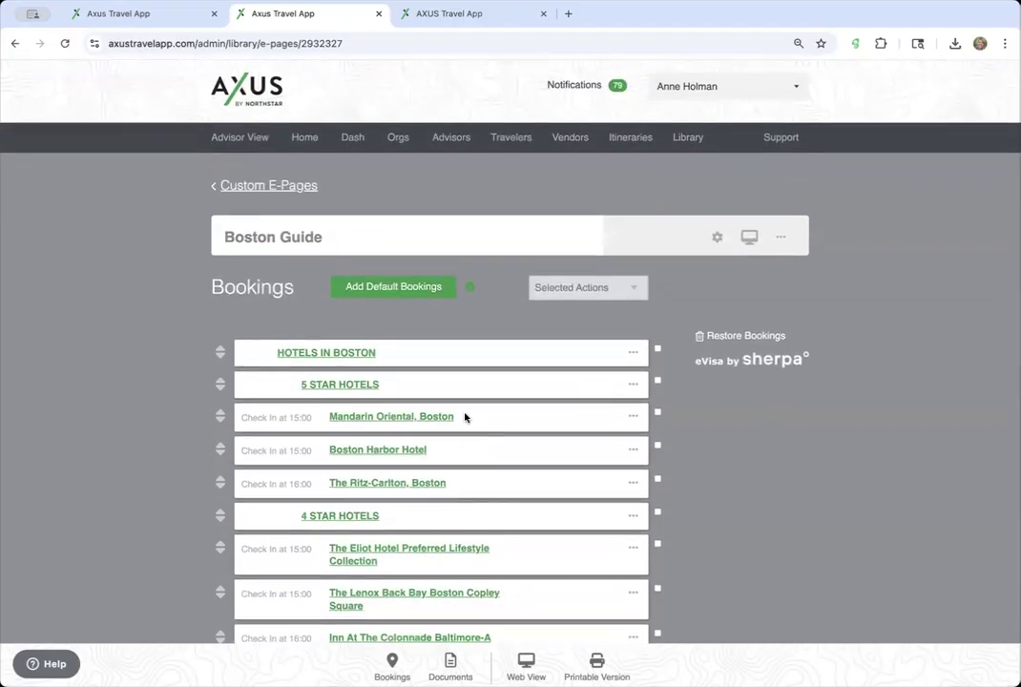
# - Inspect the HOTELS IN BOSTON and 5 STAR HOTELS header bookings, cancelling each editor without changes
pyautogui.click(338, 351)
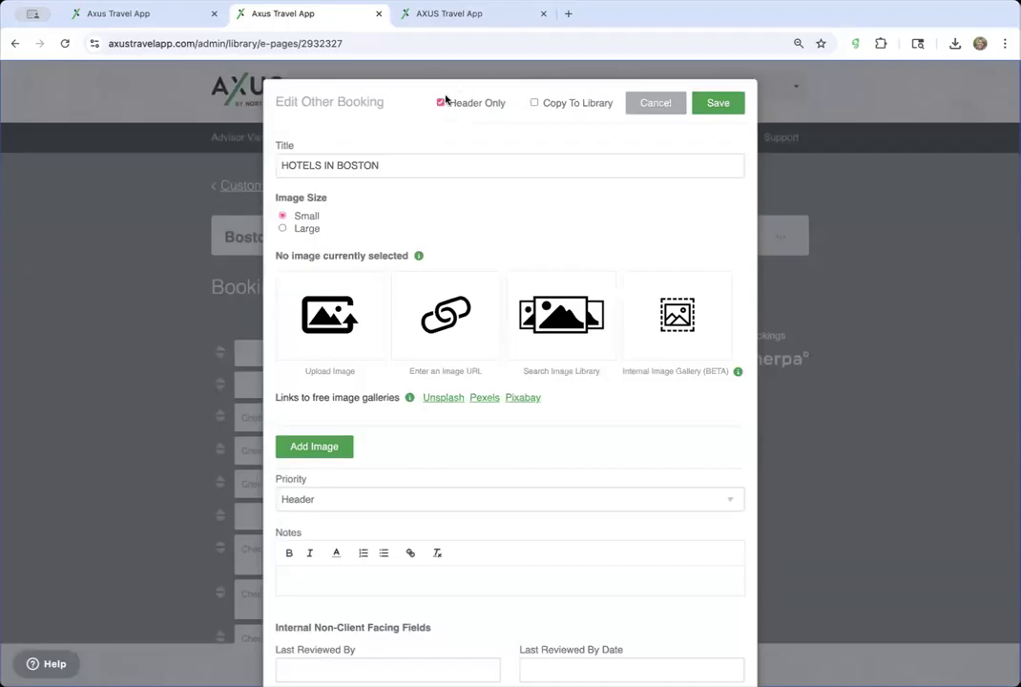
pyautogui.click(659, 105)
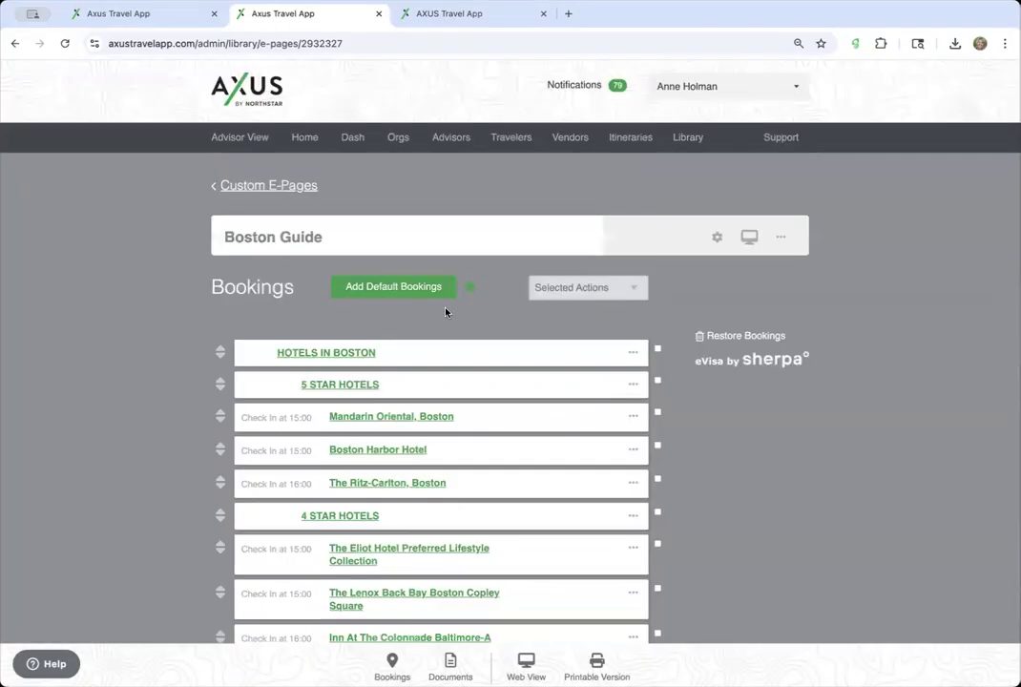
pyautogui.click(331, 387)
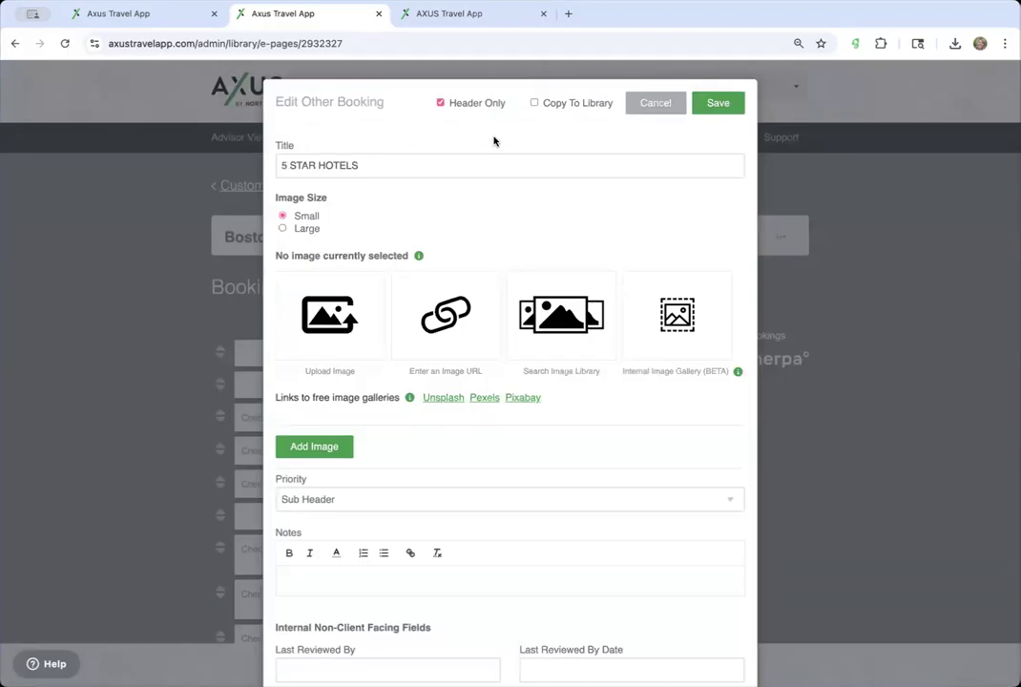
pyautogui.click(657, 105)
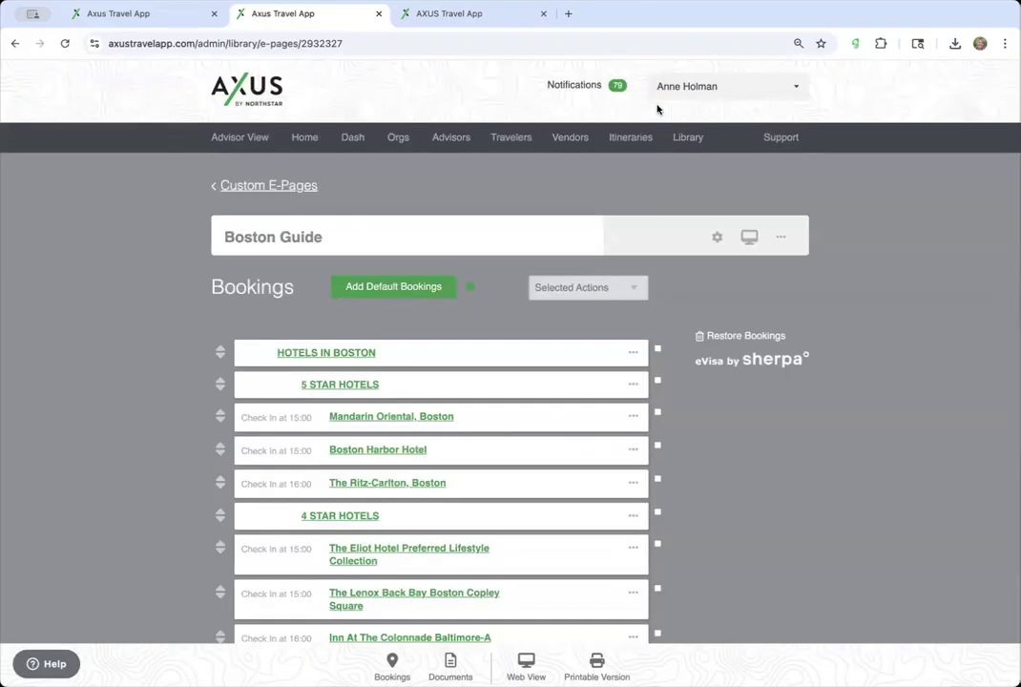
pyautogui.click(372, 392)
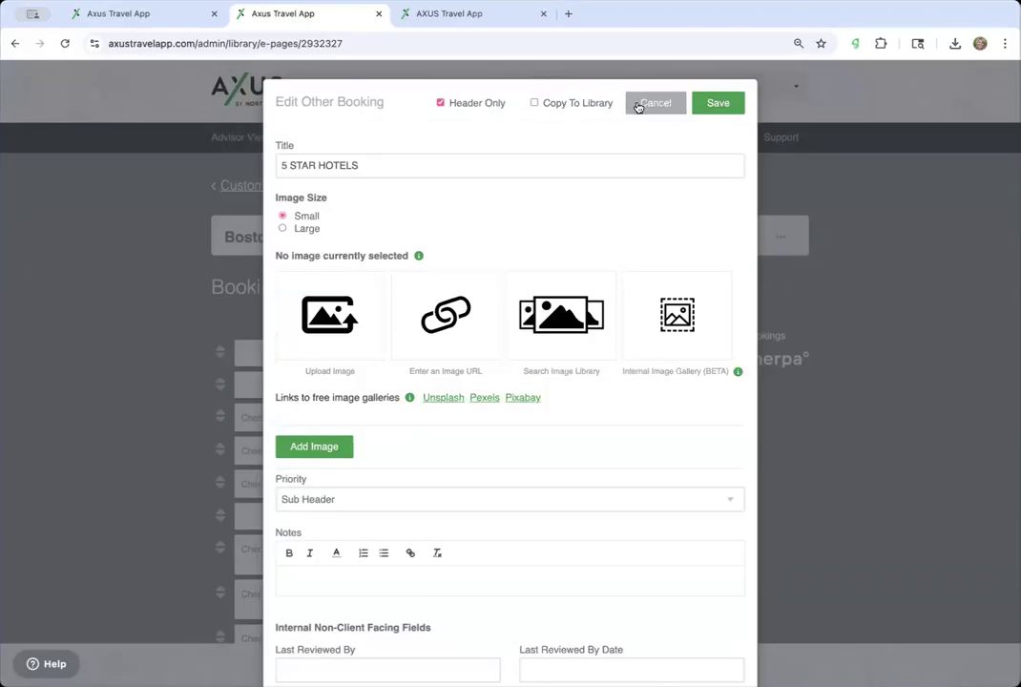
pyautogui.click(638, 103)
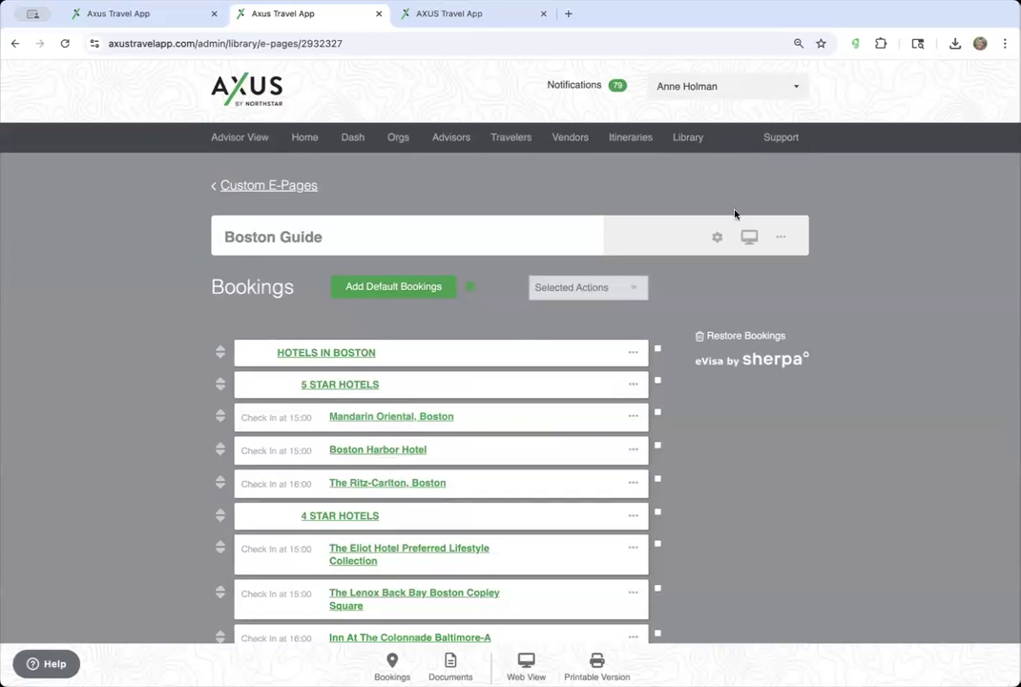
# - Open the Boston Guide web preview and scroll through its 5, 4 and 3 STAR HOTELS cards
pyautogui.click(749, 236)
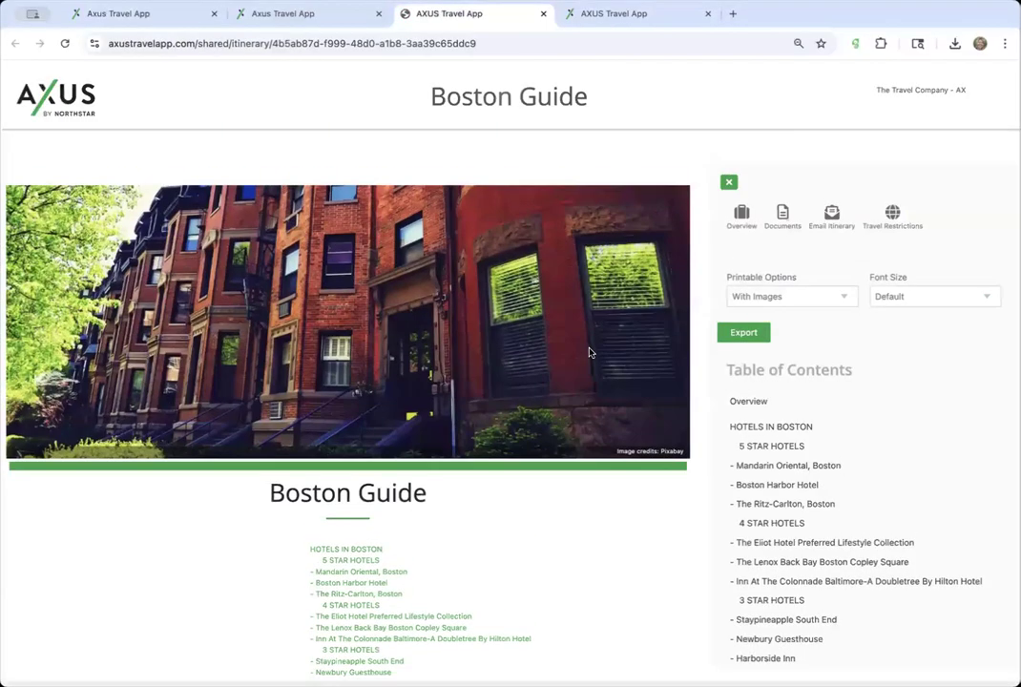
pyautogui.scroll(-1, 287, 396)
pyautogui.scroll(-3, 361, 434)
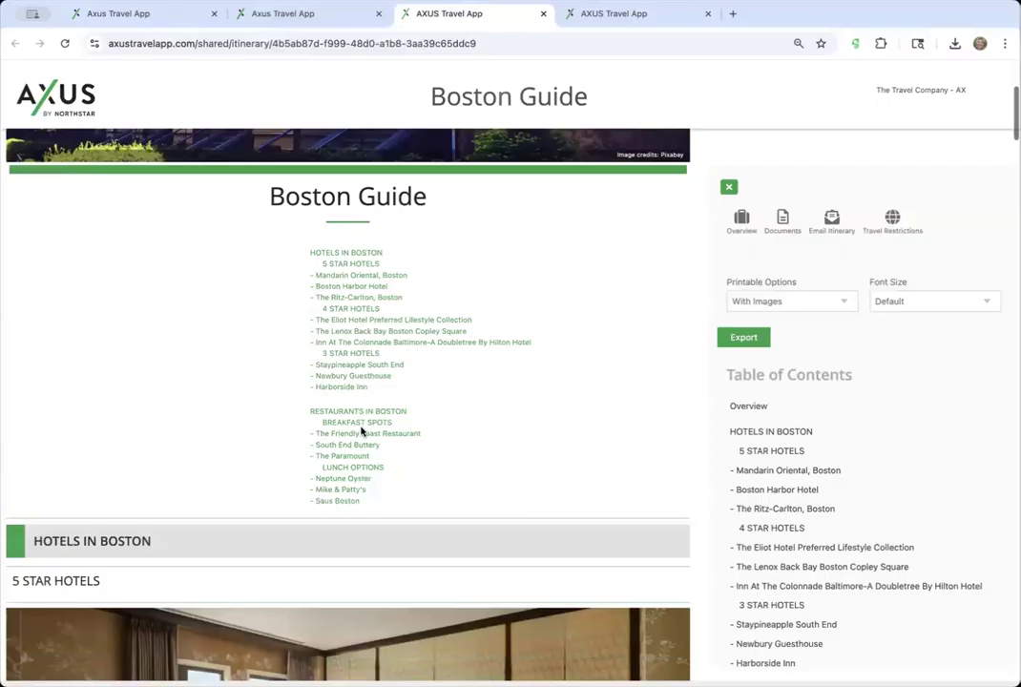
pyautogui.scroll(-3, 359, 427)
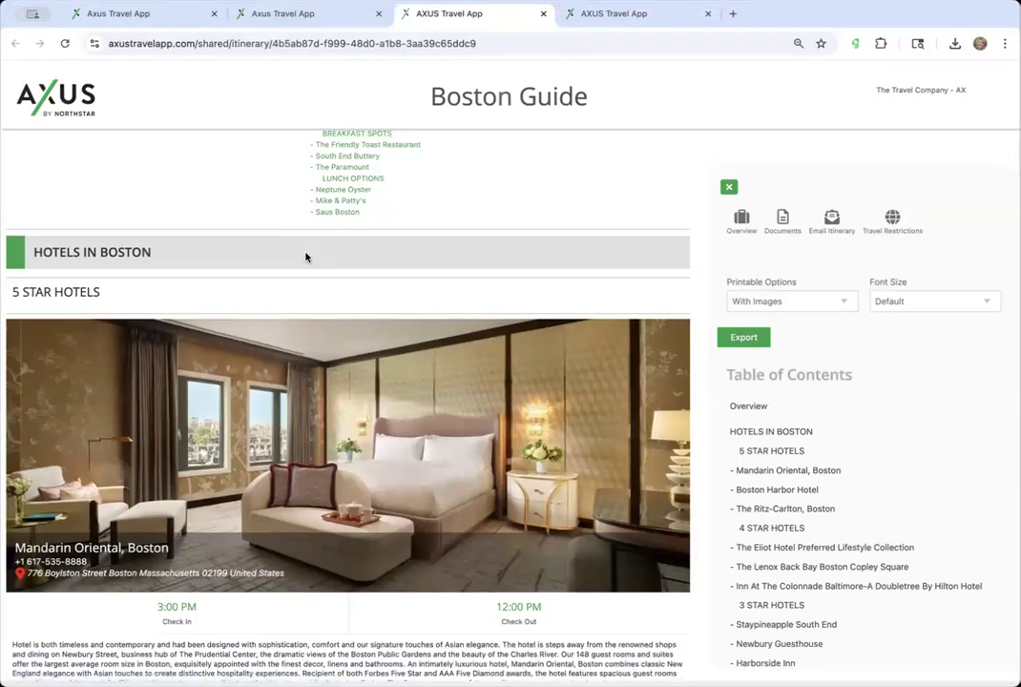
pyautogui.scroll(-2, 182, 305)
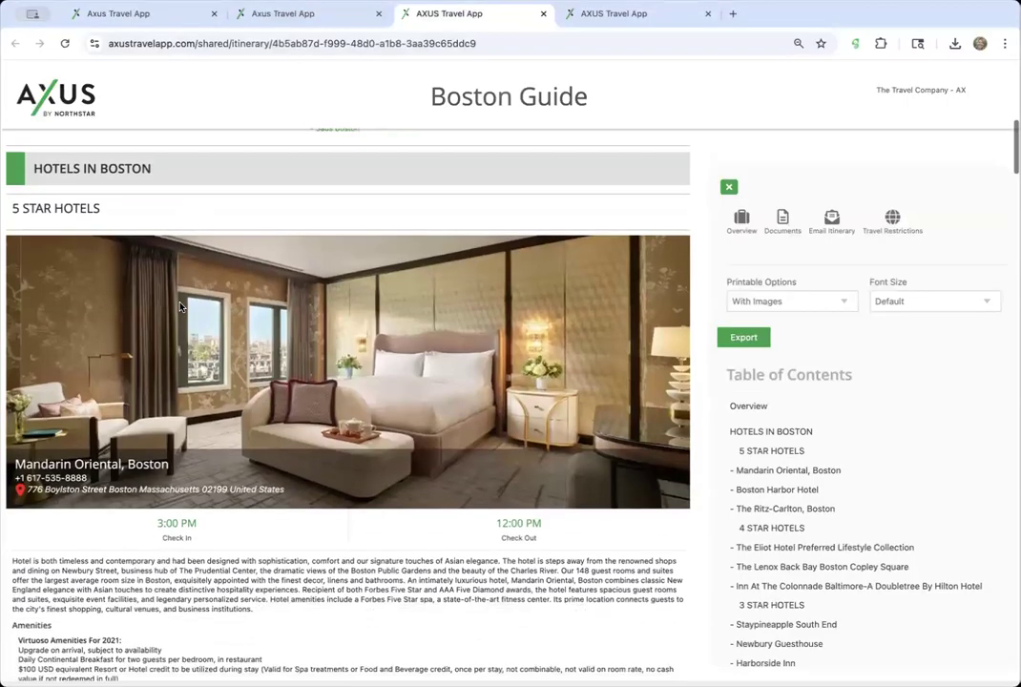
pyautogui.scroll(-2, 239, 353)
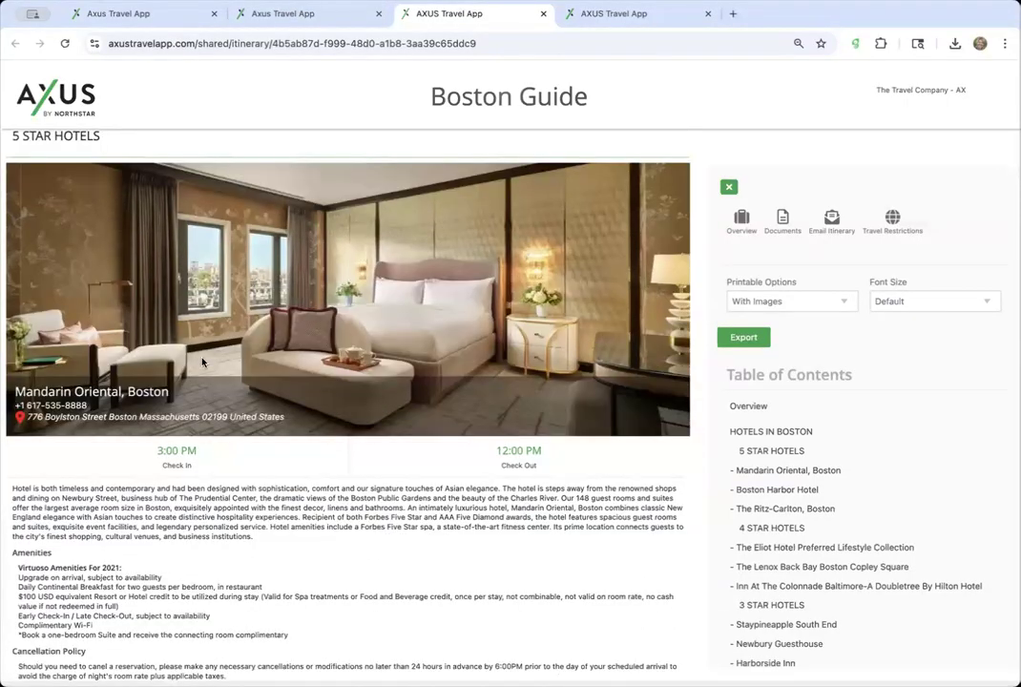
pyautogui.scroll(-3, 201, 381)
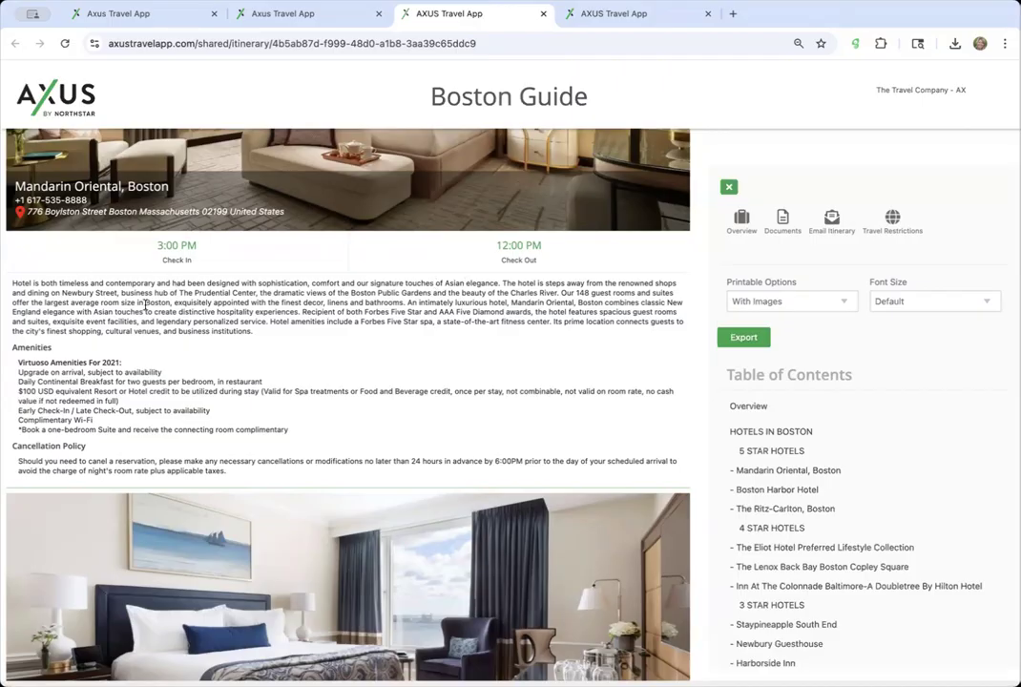
pyautogui.scroll(-3, 145, 306)
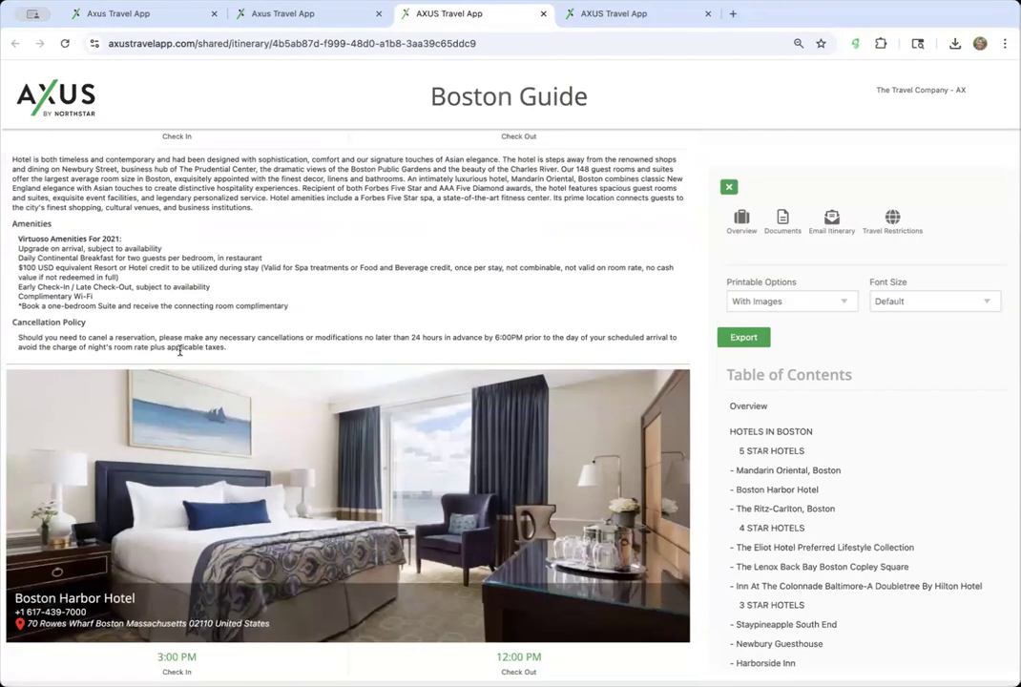
pyautogui.scroll(-3, 179, 350)
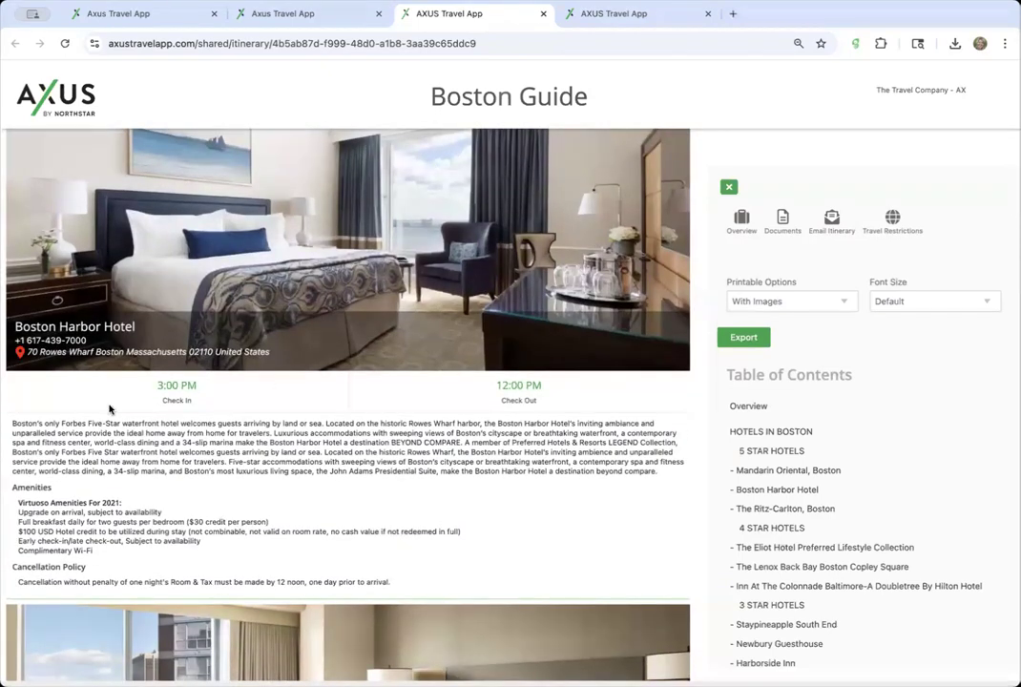
pyautogui.scroll(-2, 195, 390)
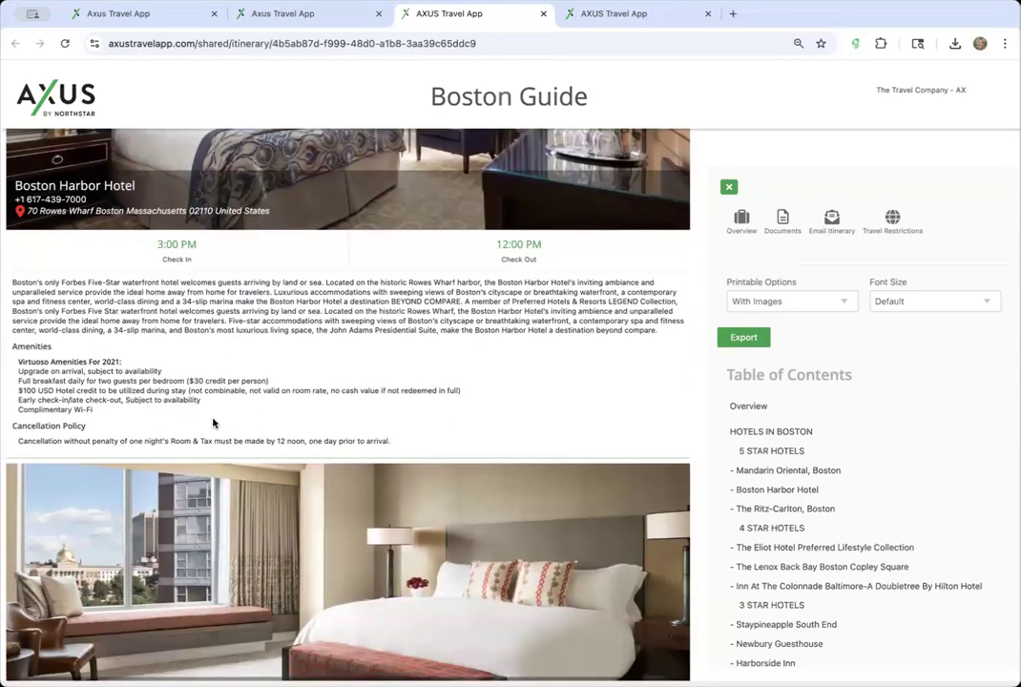
pyautogui.scroll(-5, 208, 420)
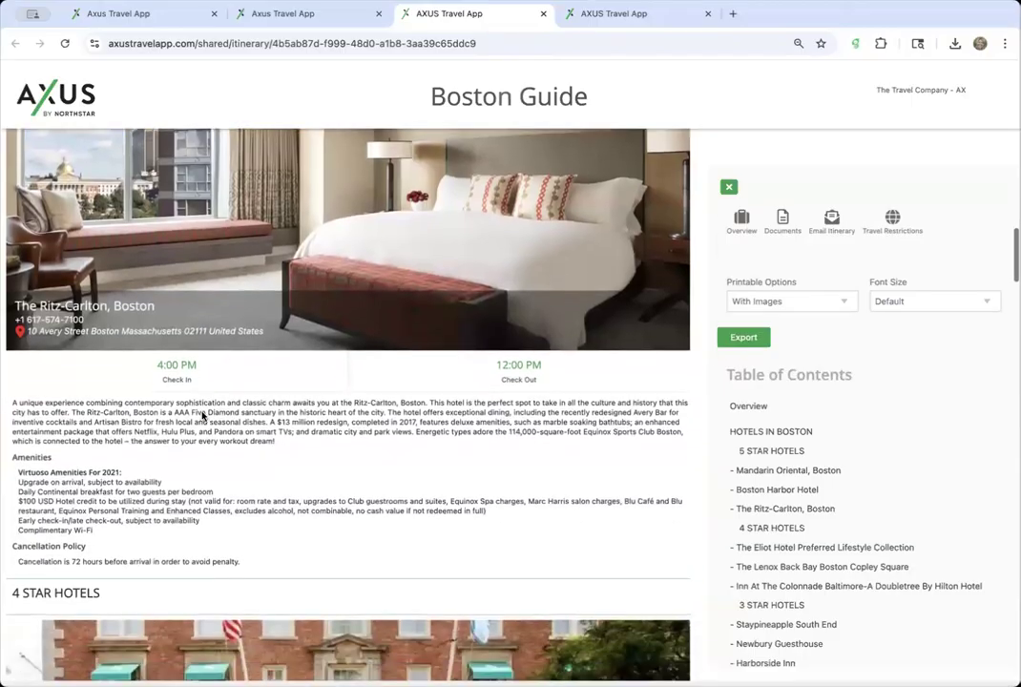
pyautogui.scroll(-1, 202, 413)
pyautogui.scroll(1, 203, 413)
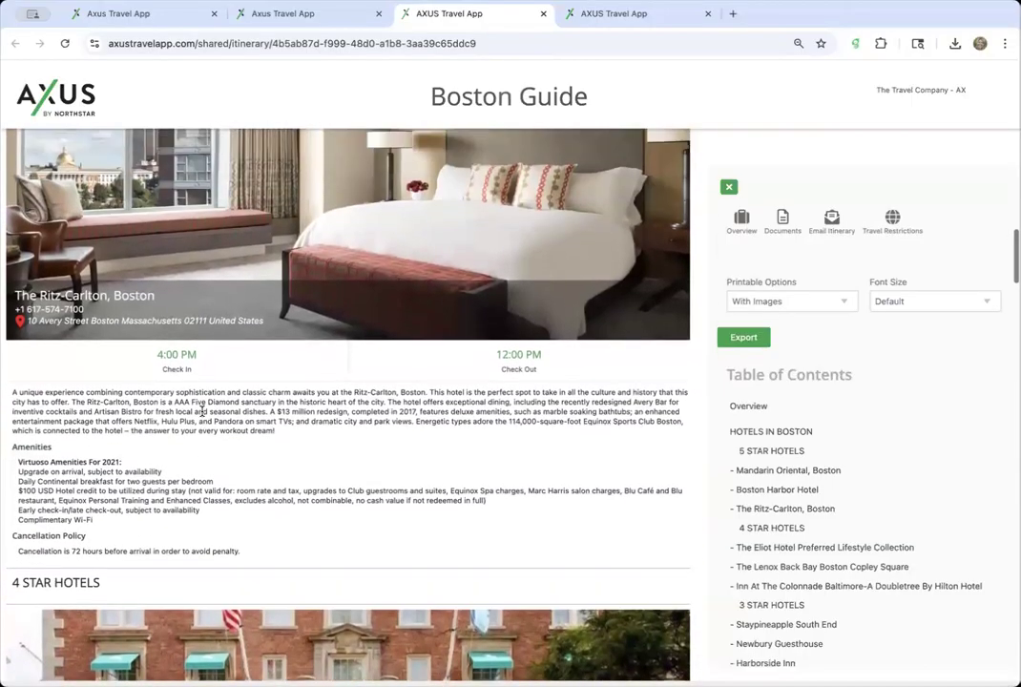
pyautogui.scroll(-1, 265, 437)
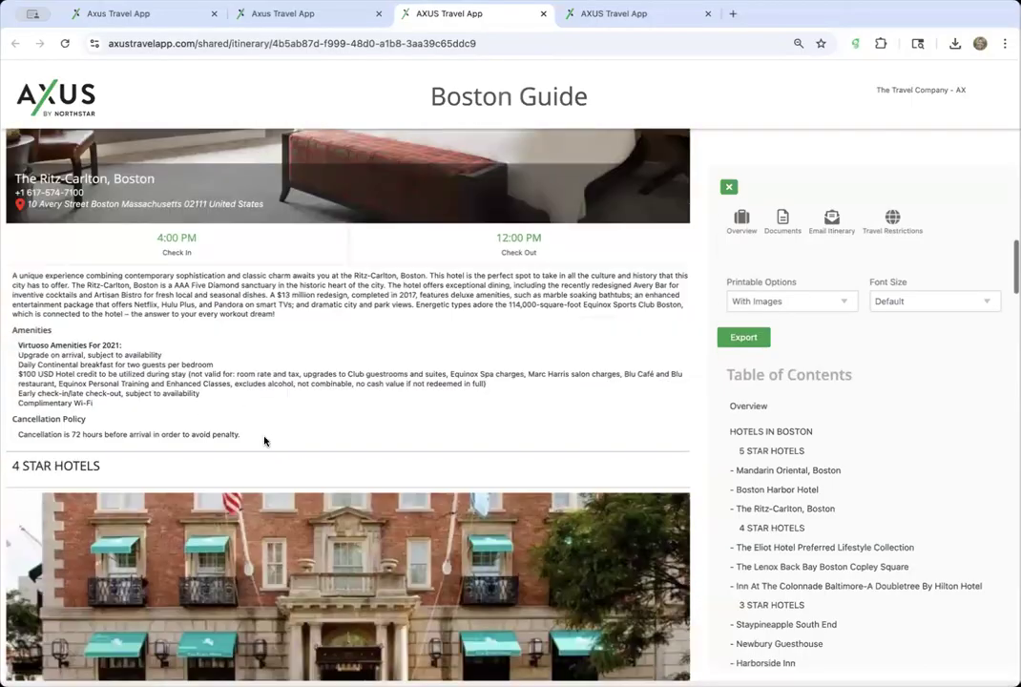
pyautogui.scroll(-2, 264, 441)
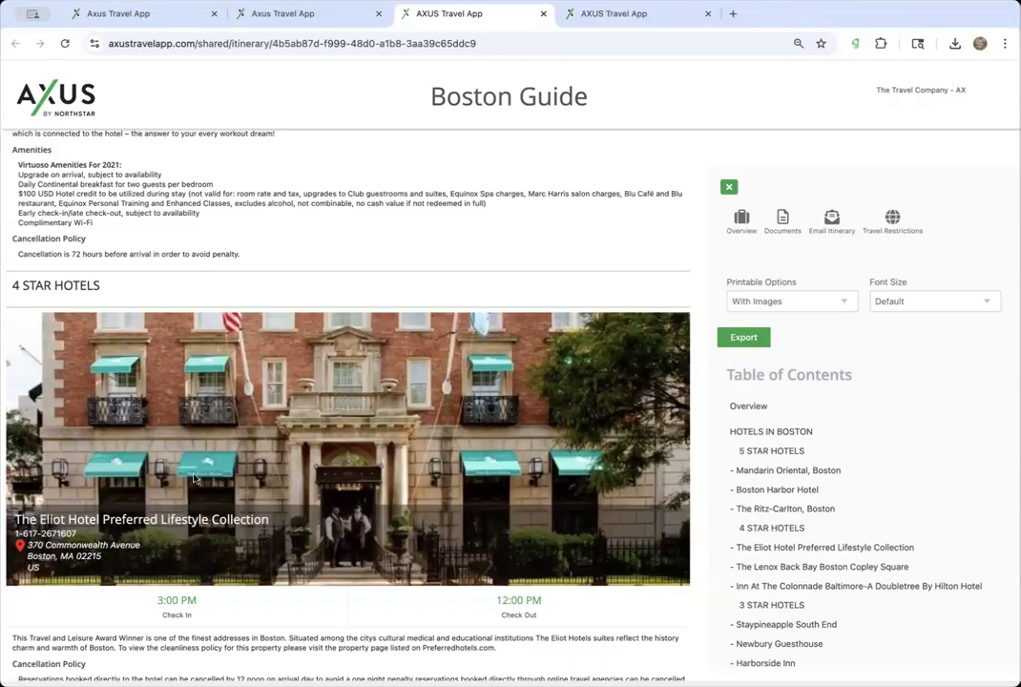
pyautogui.scroll(-1, 251, 554)
pyautogui.scroll(-3, 251, 556)
pyautogui.scroll(-8, 251, 556)
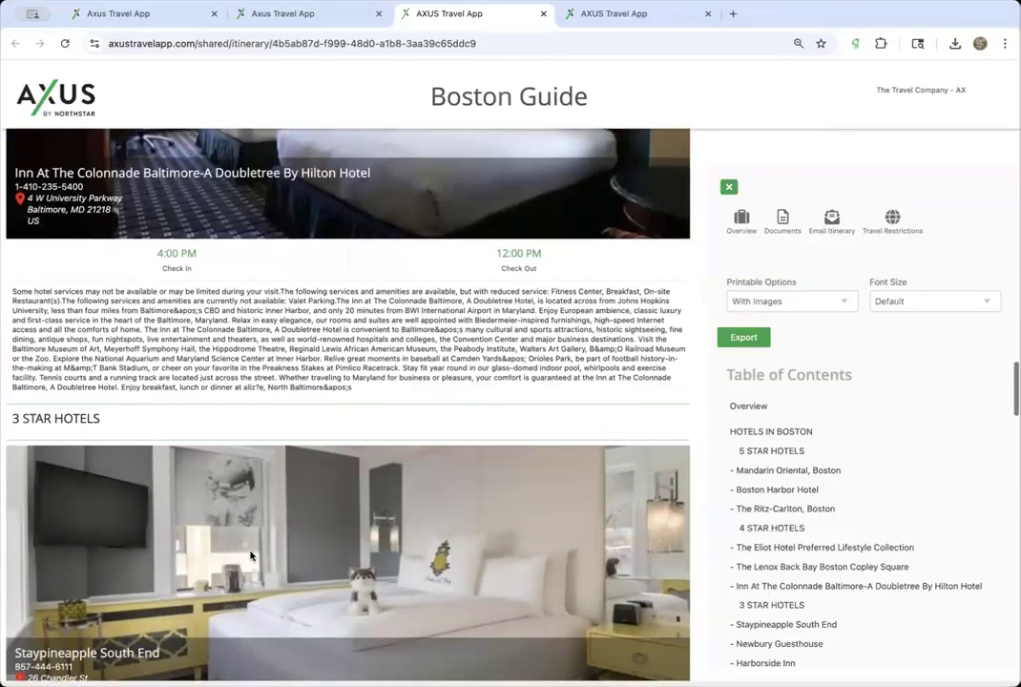
pyautogui.scroll(-2, 251, 556)
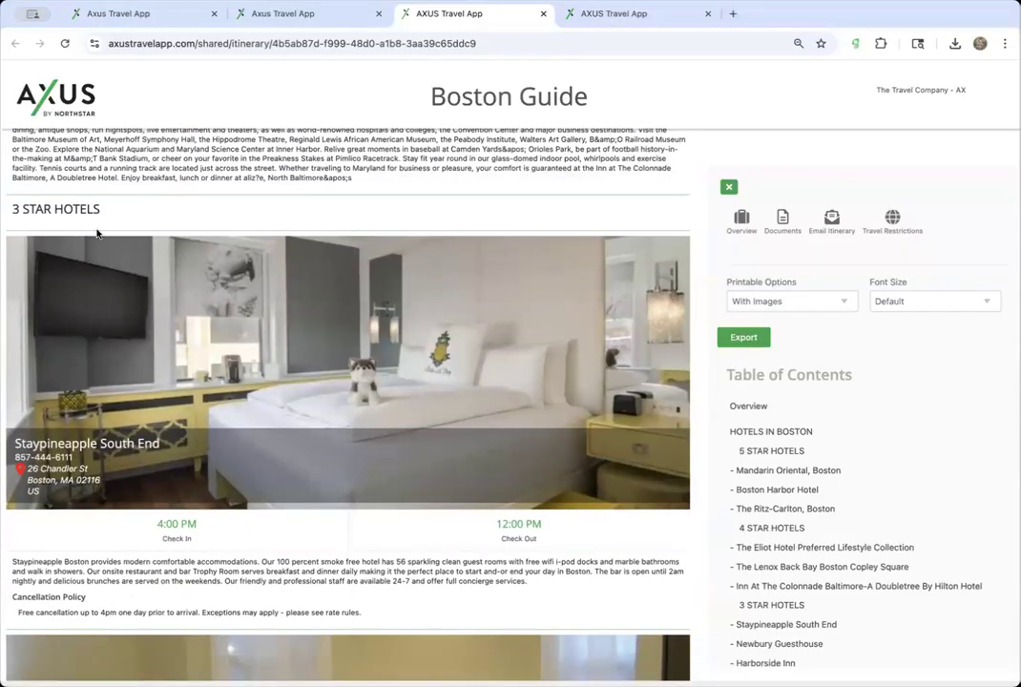
pyautogui.scroll(-9, 97, 232)
pyautogui.scroll(-6, 158, 469)
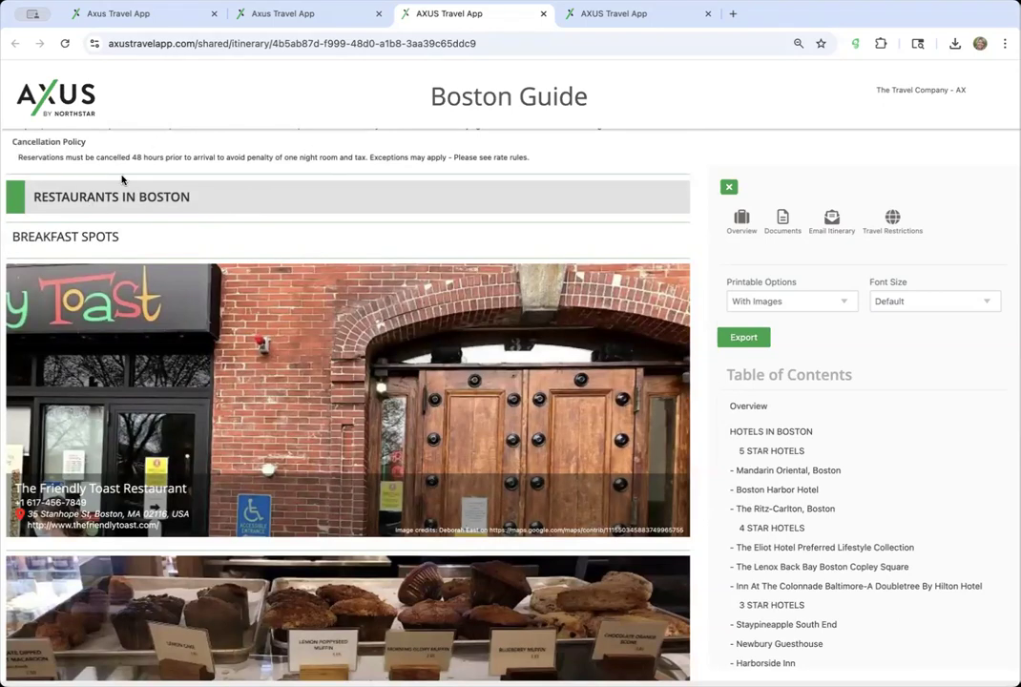
pyautogui.scroll(-7, 111, 342)
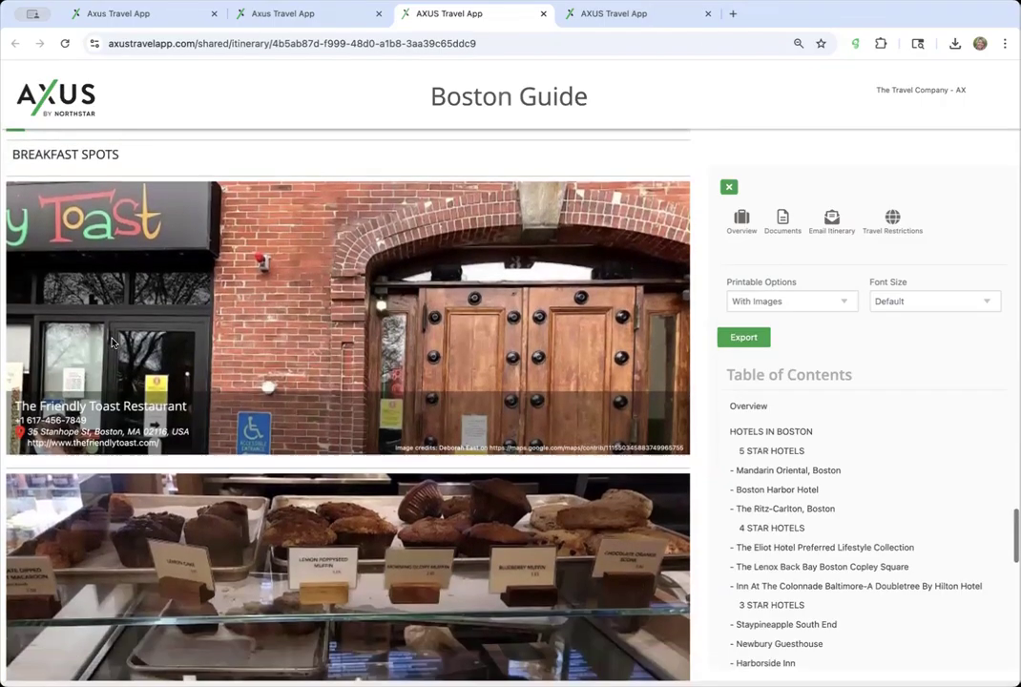
pyautogui.scroll(-5, 112, 343)
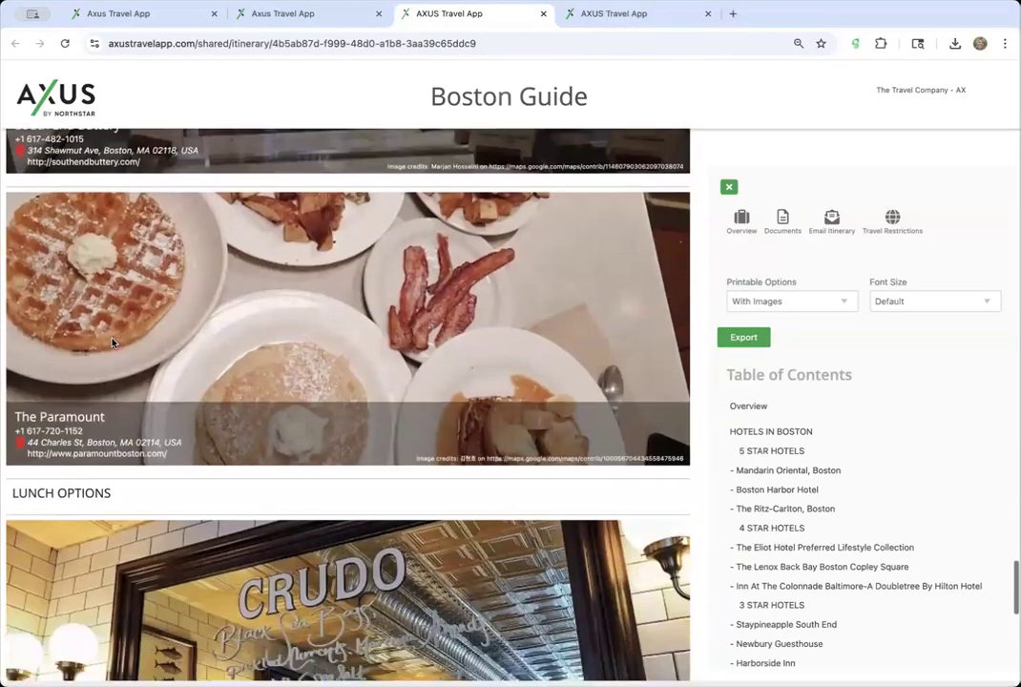
pyautogui.scroll(-3, 111, 343)
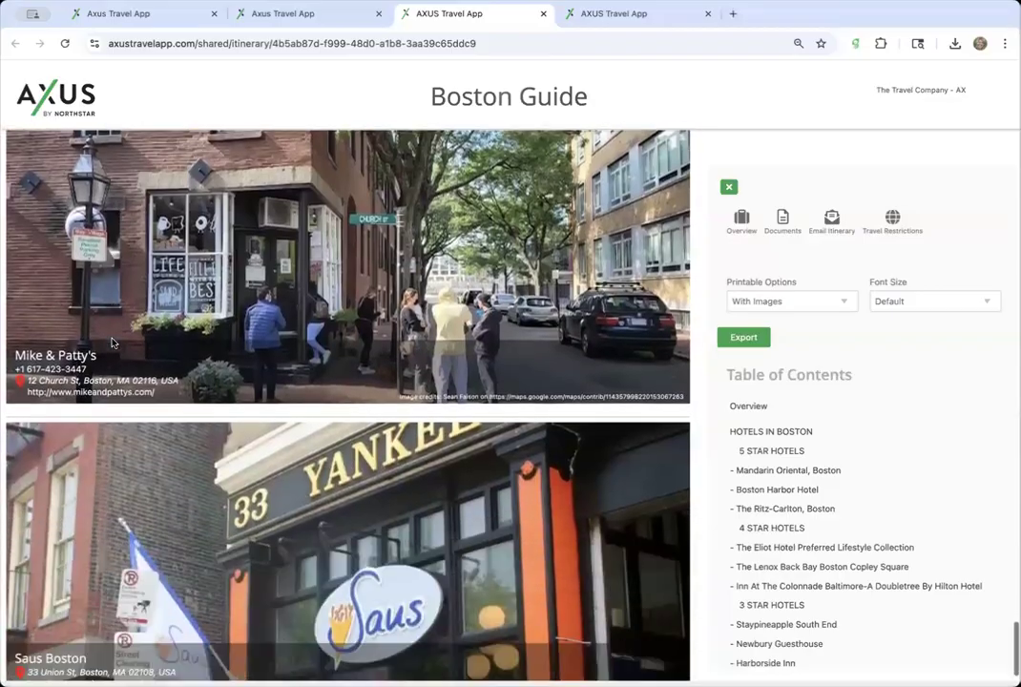
pyautogui.scroll(6, 112, 343)
pyautogui.scroll(3, 111, 342)
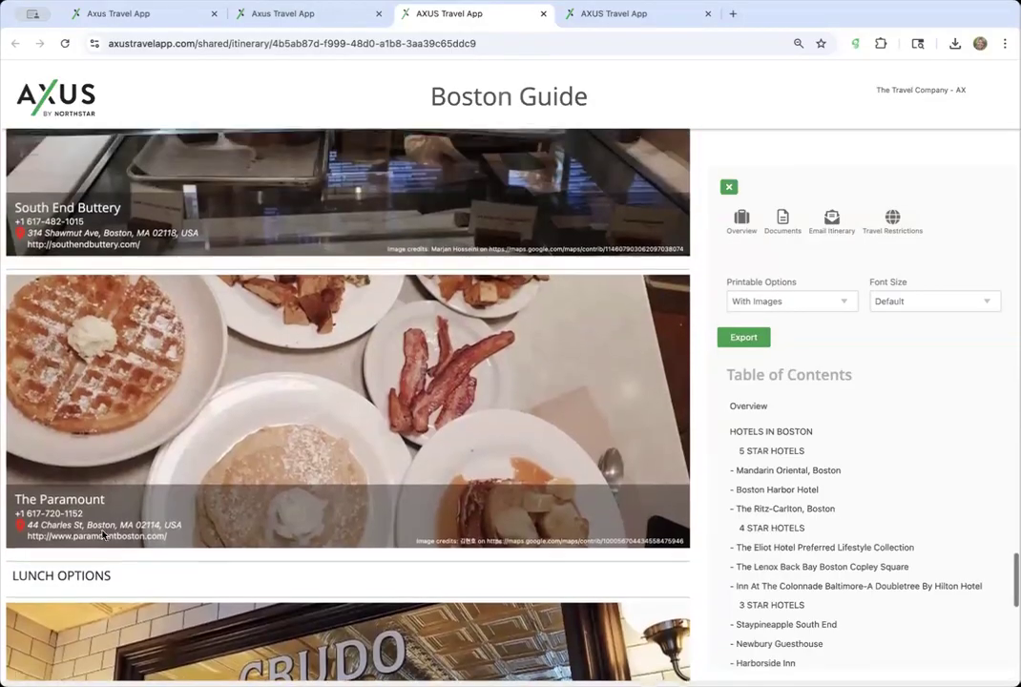
pyautogui.scroll(20, 135, 531)
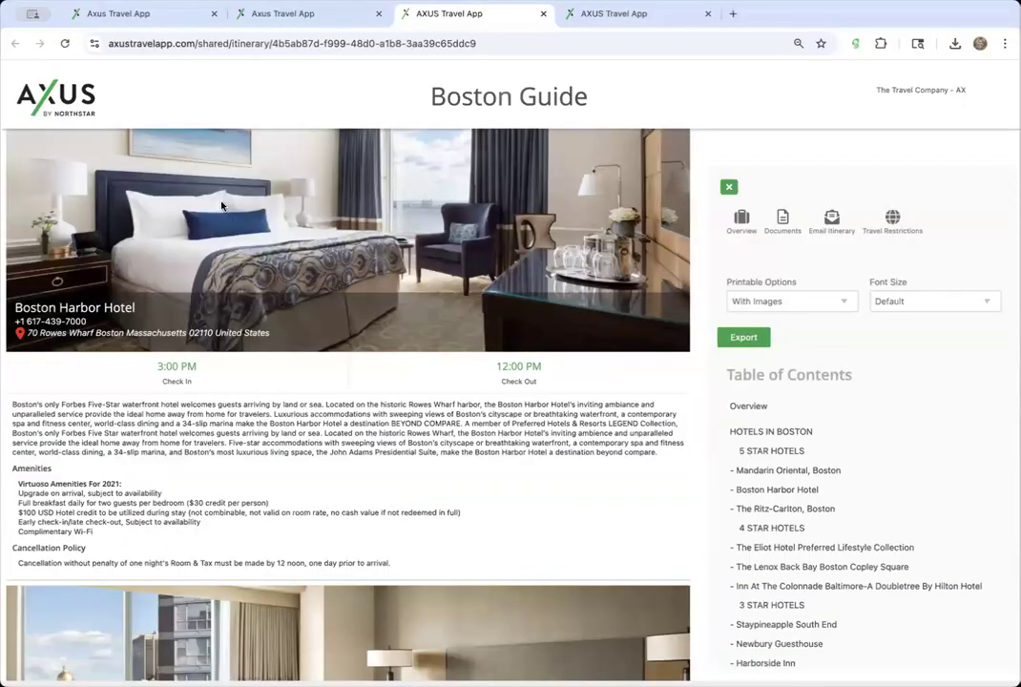
pyautogui.scroll(15, 222, 207)
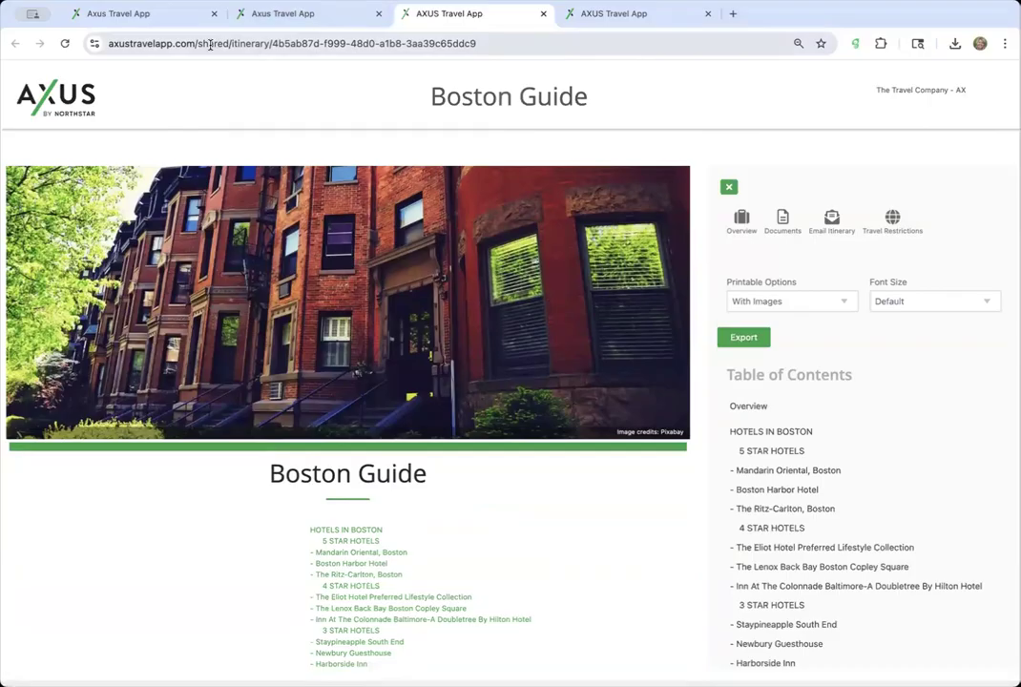
# - Select the word itinerary in the preview's web address, then return to the page
pyautogui.click(275, 39)
pyautogui.click(275, 42)
pyautogui.doubleClick(292, 43)
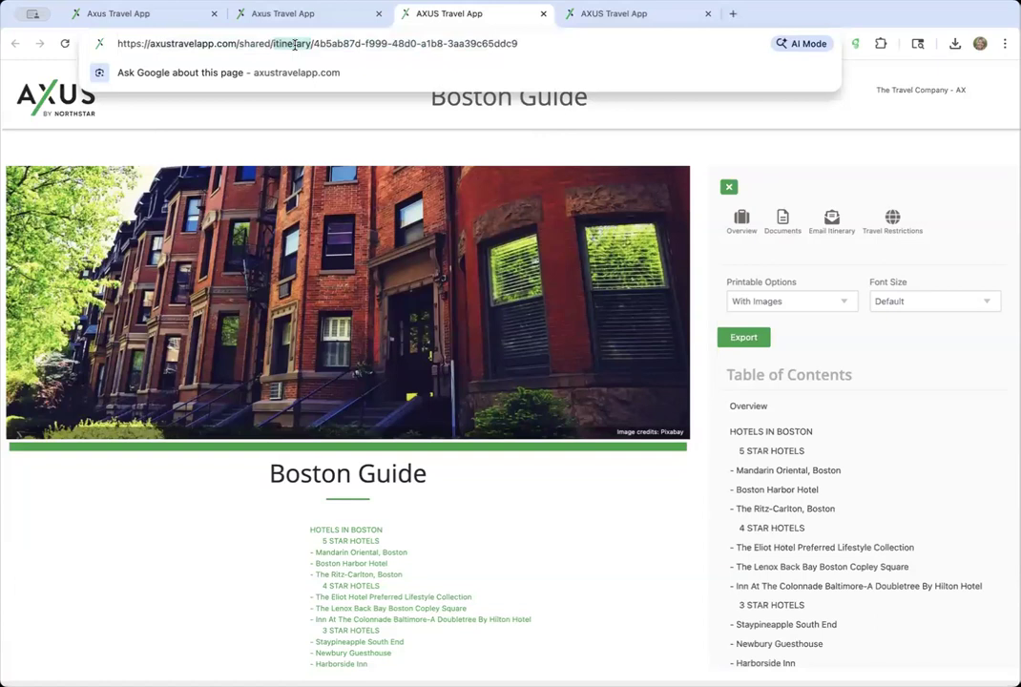
pyautogui.click(325, 138)
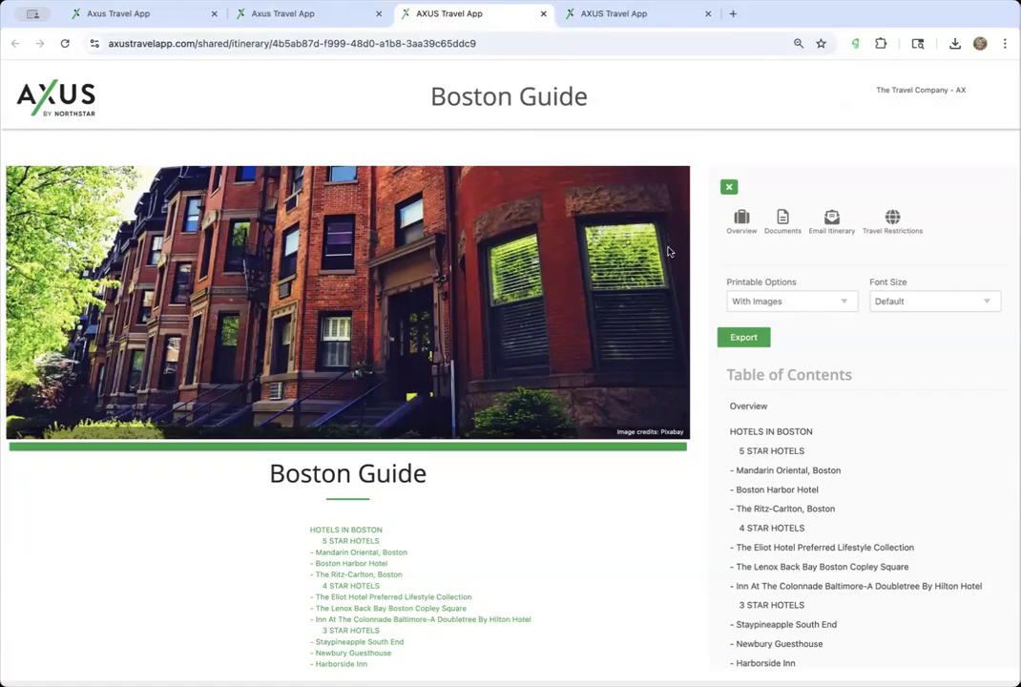
# - Export the Boston Guide as a PDF with images, review it, and close the PDF tab
pyautogui.click(745, 340)
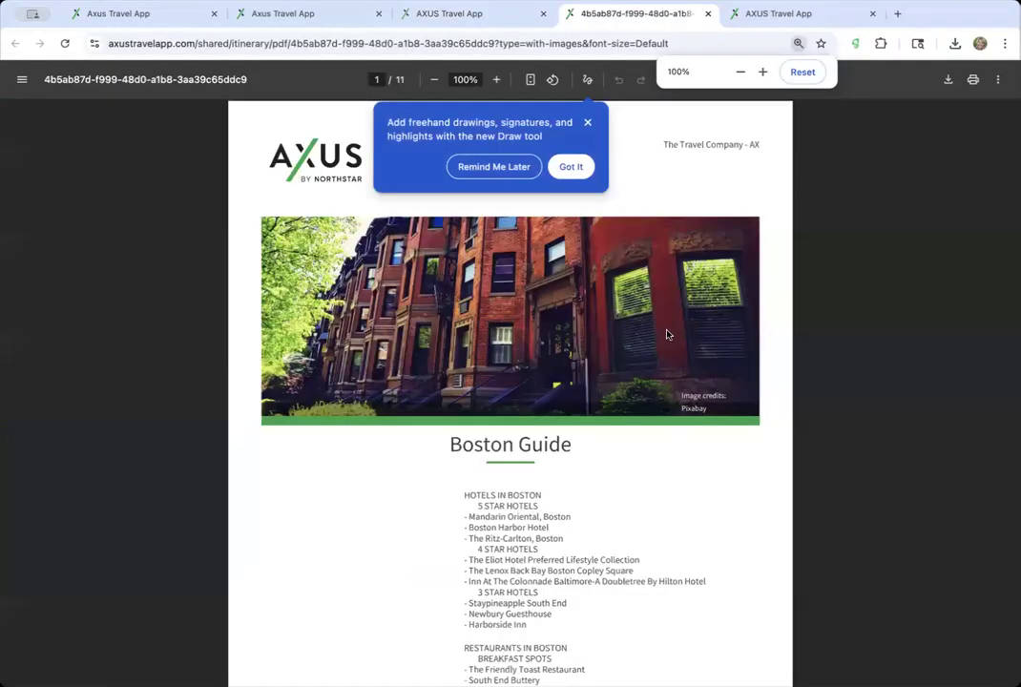
pyautogui.click(587, 123)
pyautogui.scroll(-15, 537, 418)
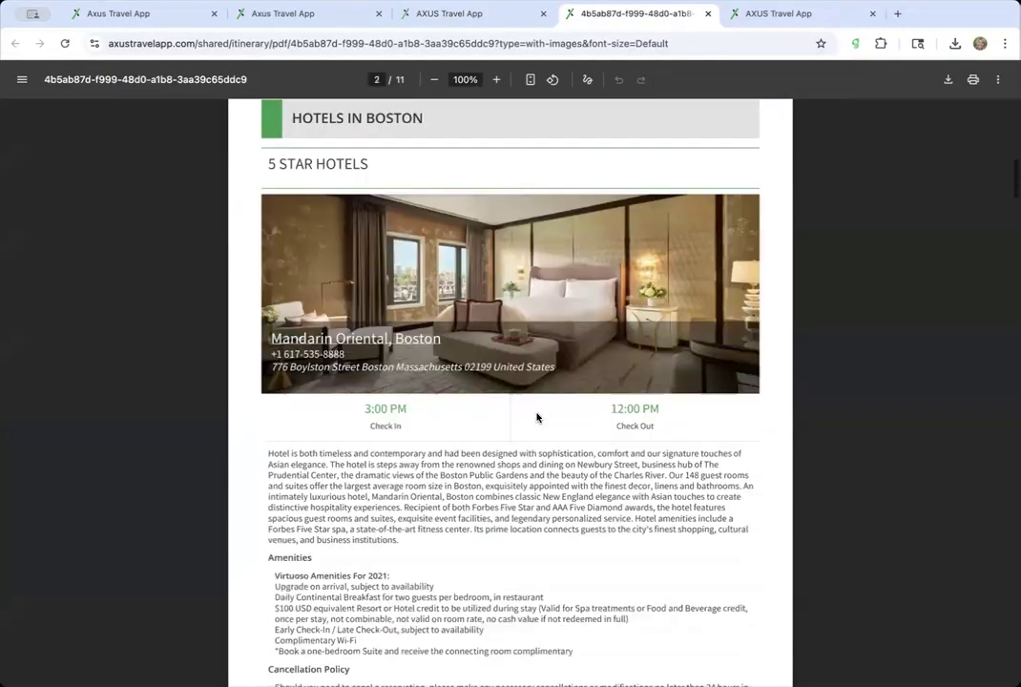
pyautogui.scroll(15, 538, 417)
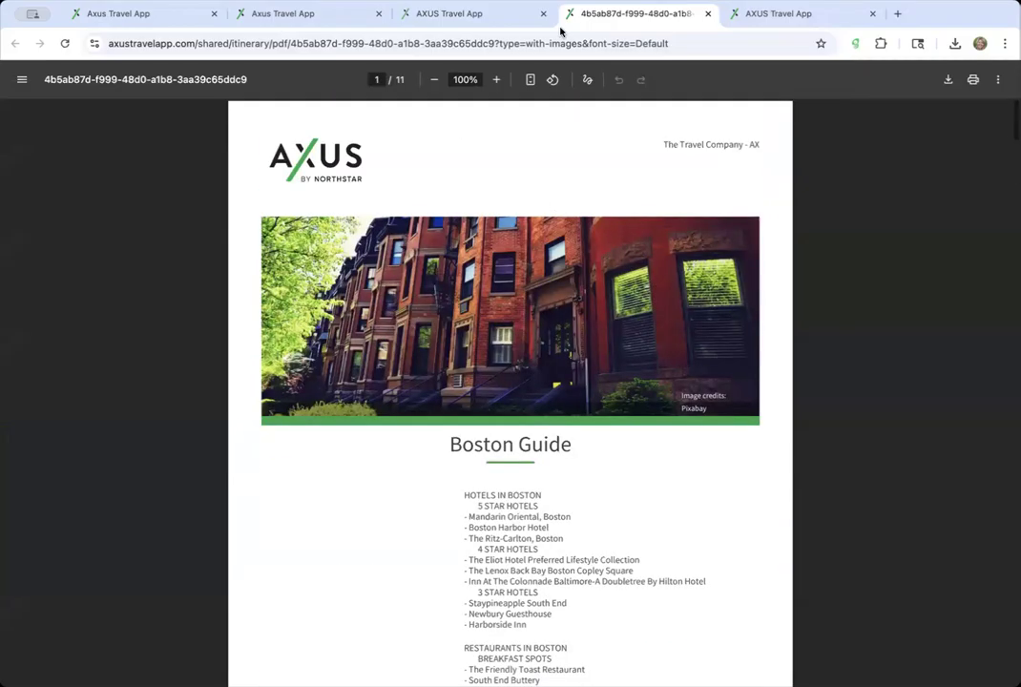
pyautogui.click(707, 13)
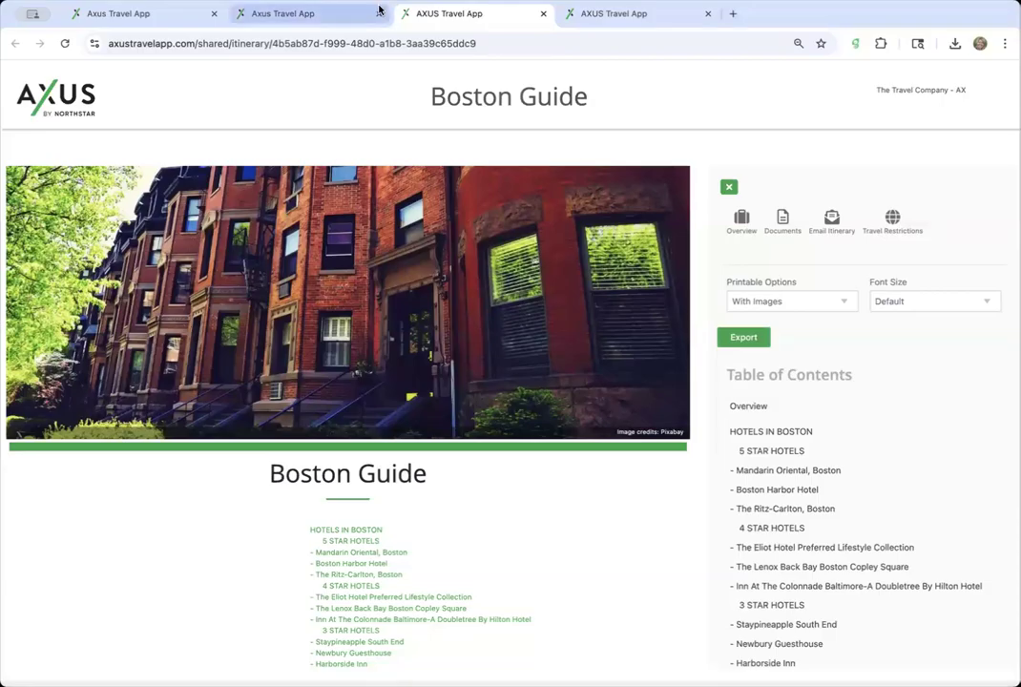
# - Close the Boston Guide preview and return to the Boston Guide e-page editor
pyautogui.click(543, 14)
pyautogui.click(329, 13)
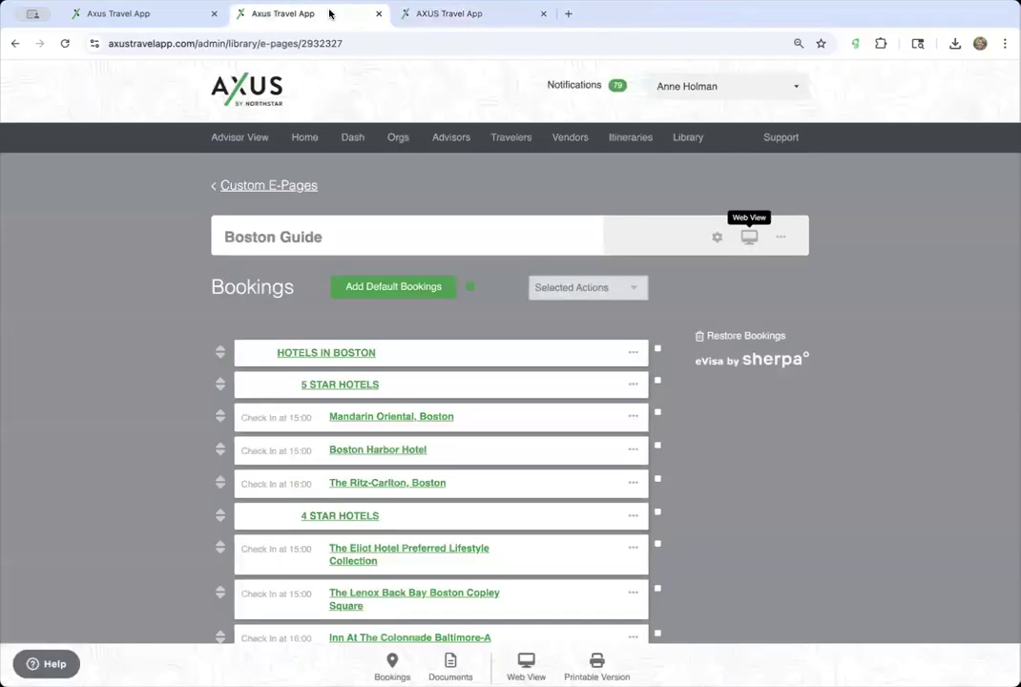
pyautogui.click(138, 14)
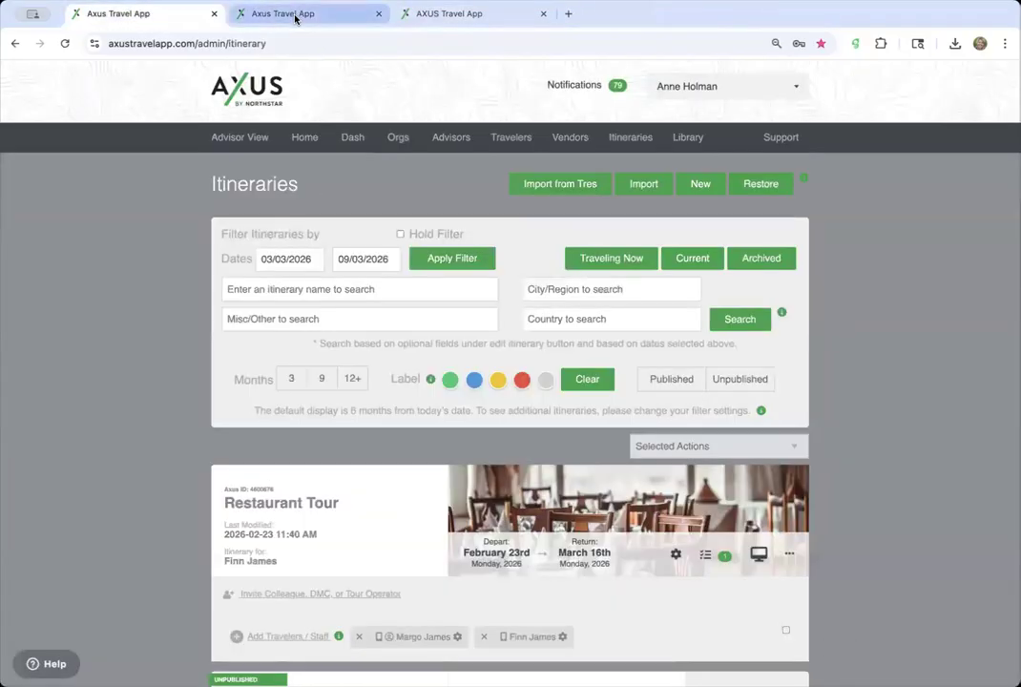
pyautogui.click(295, 18)
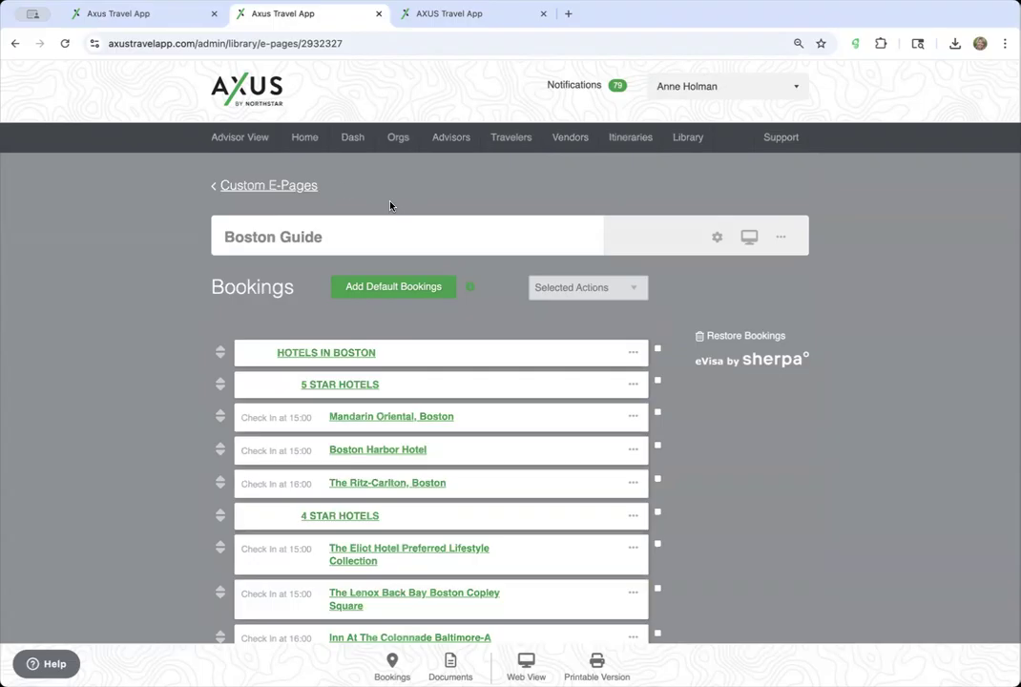
# - Go up through the custom e-pages to the library's Itinerary Templates and find 'Hotels in Boston and Nashville'
pyautogui.click(236, 185)
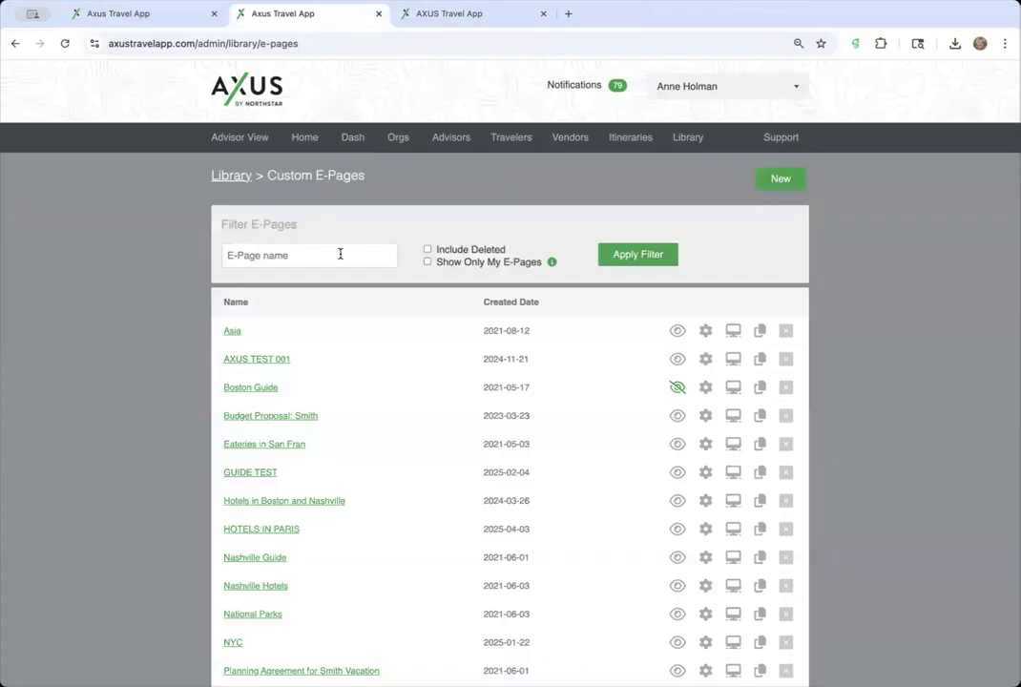
pyautogui.click(235, 179)
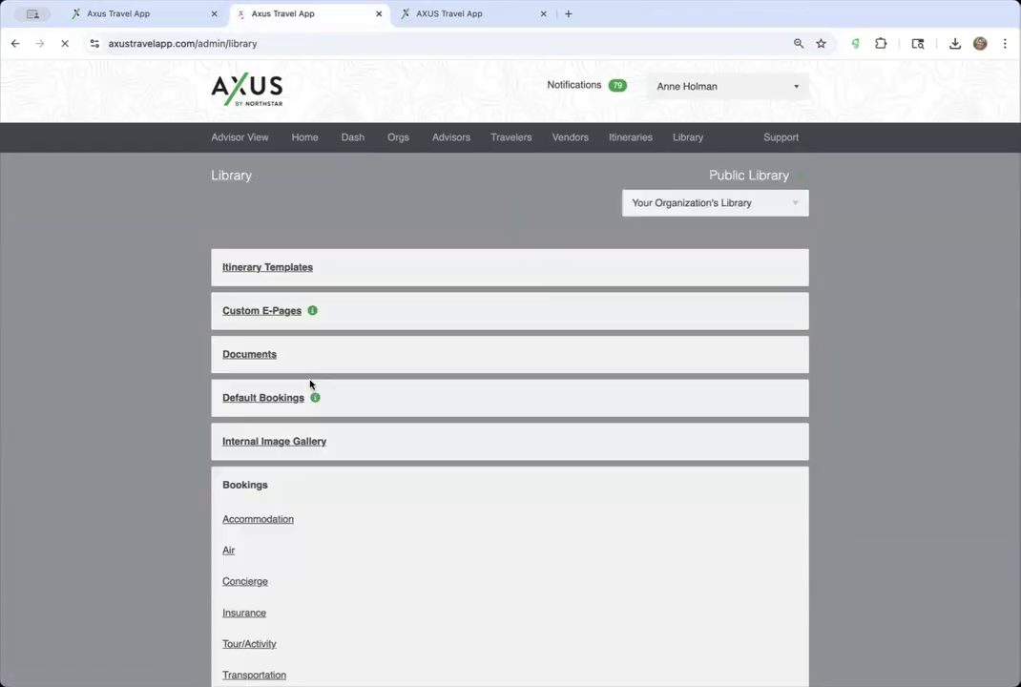
pyautogui.click(286, 267)
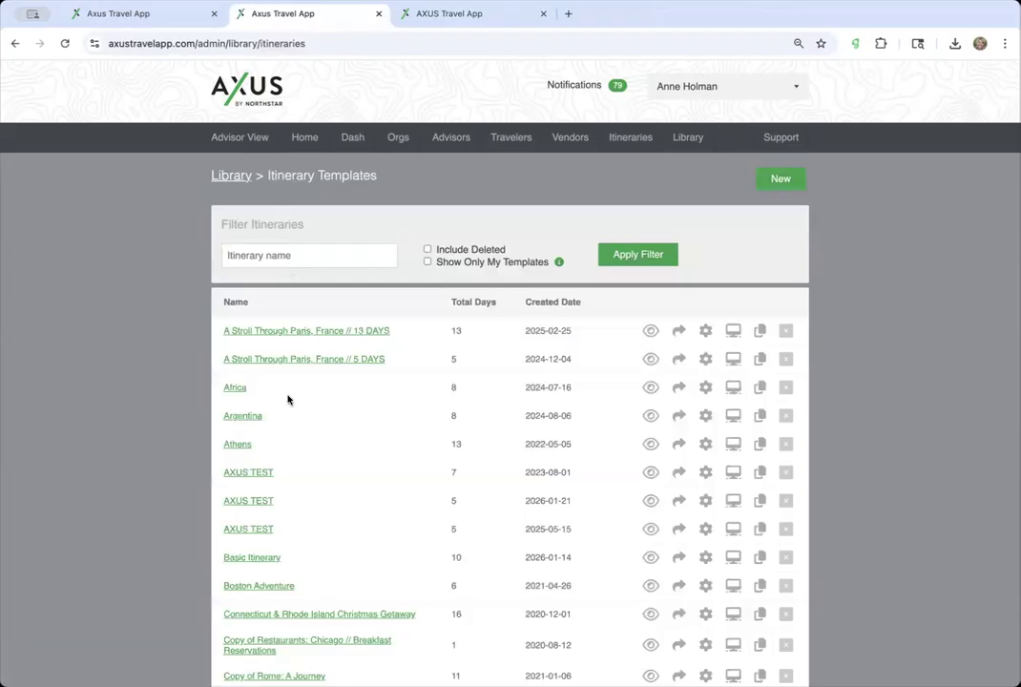
pyautogui.scroll(-5, 341, 456)
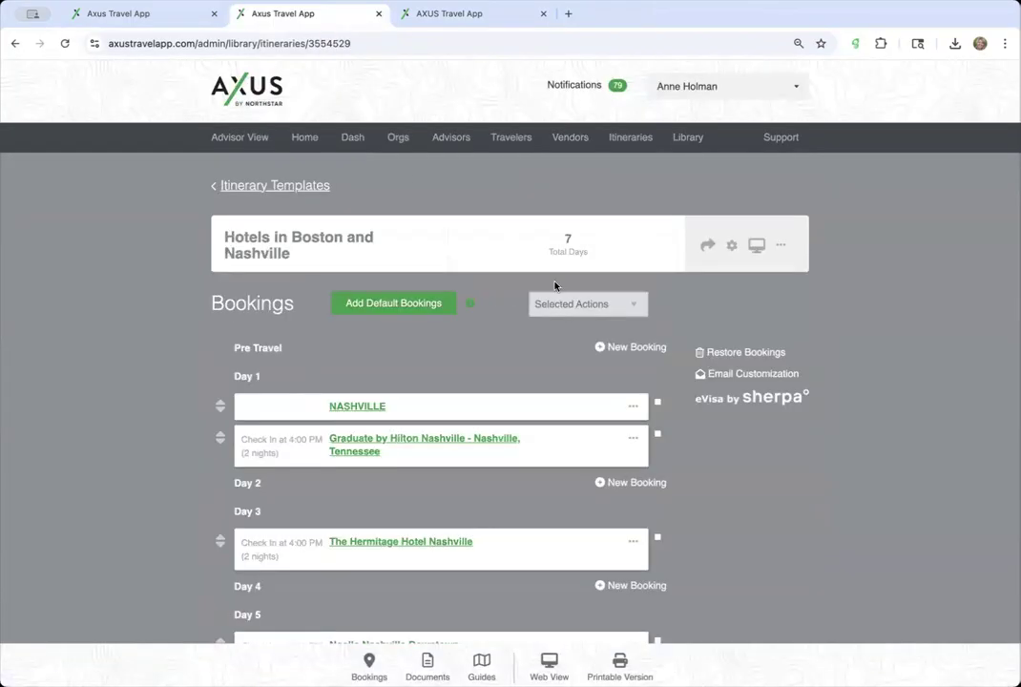
pyautogui.scroll(-3, 529, 361)
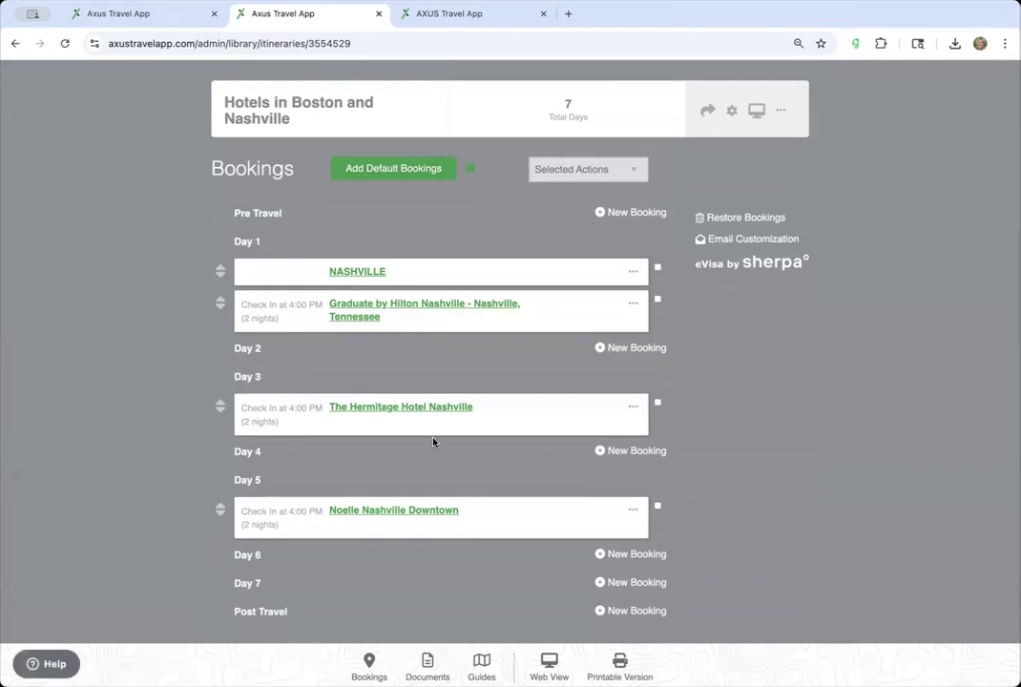
# - Make the NASHVILLE booking Header Only, save it, and preview the template in web view
pyautogui.click(363, 274)
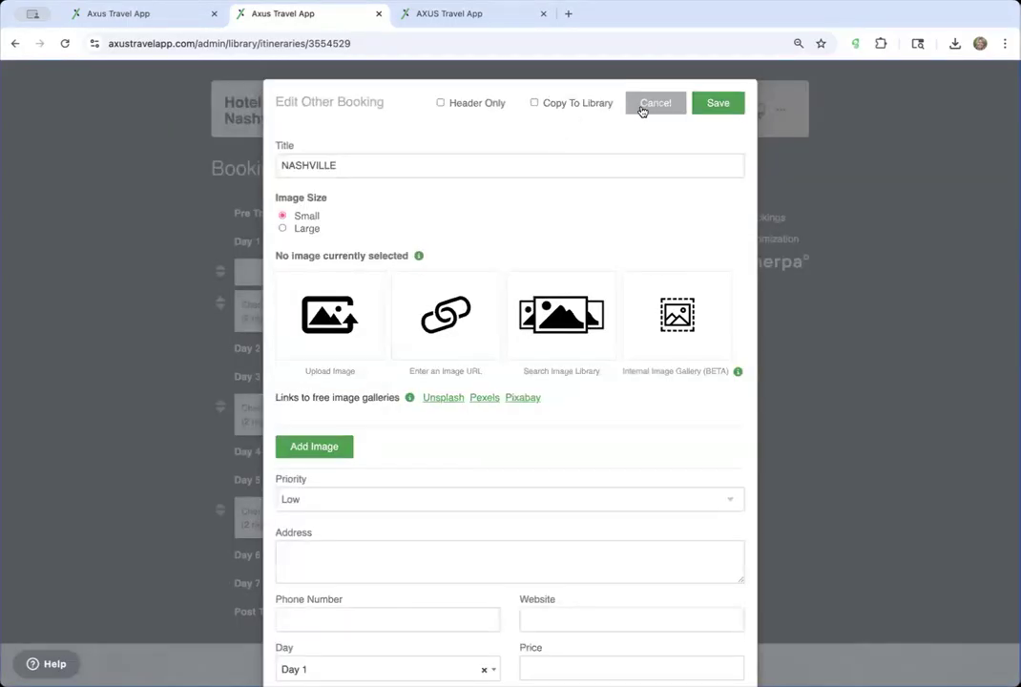
pyautogui.click(440, 103)
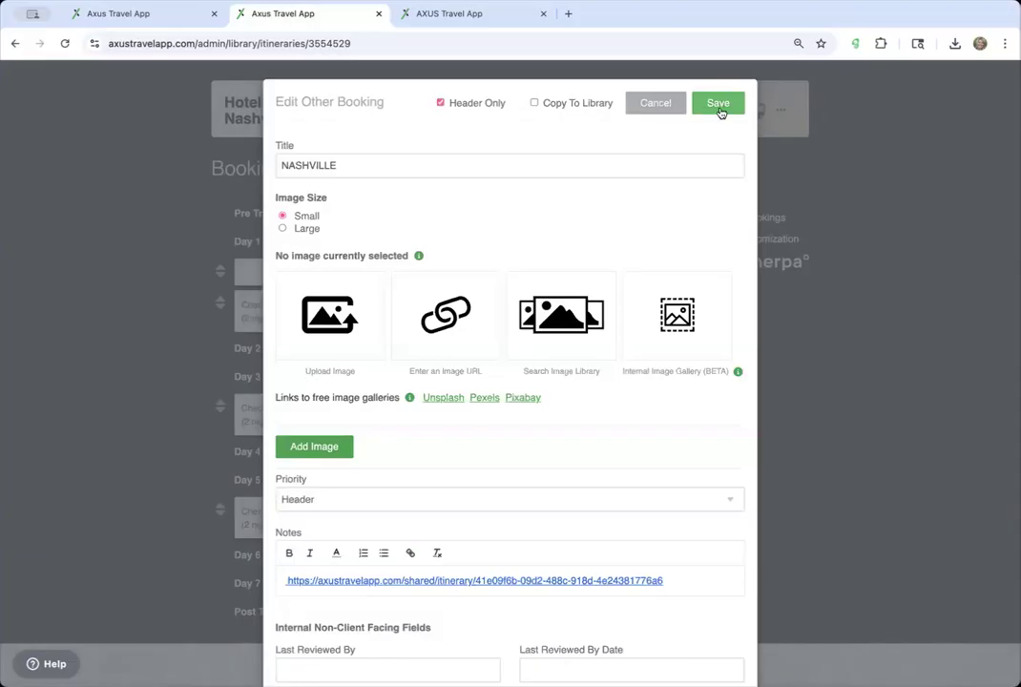
pyautogui.click(719, 103)
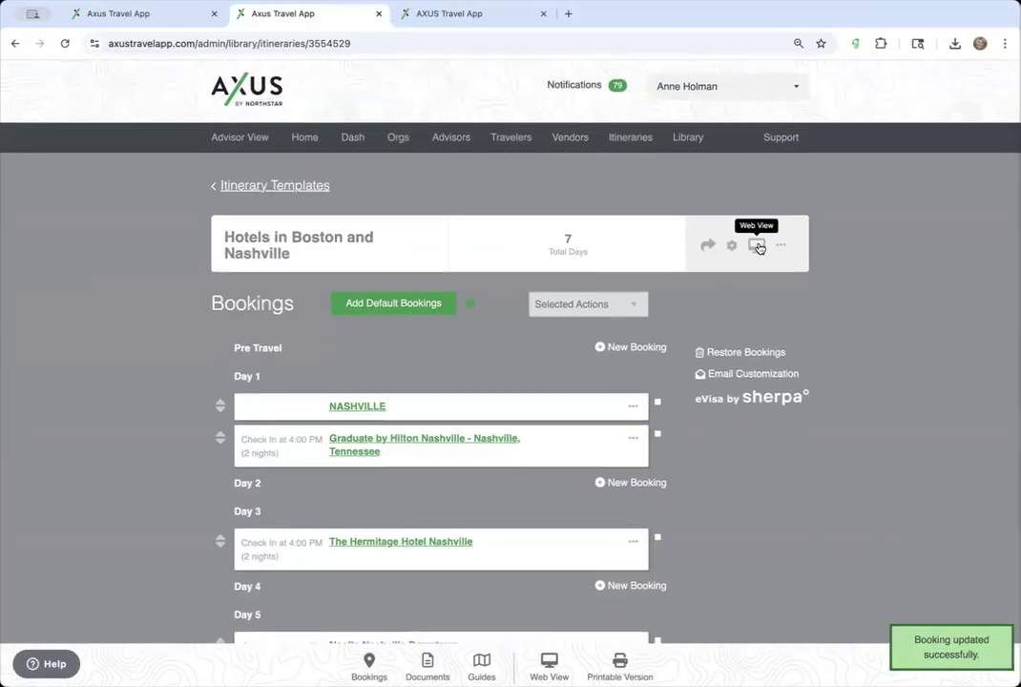
pyautogui.click(757, 245)
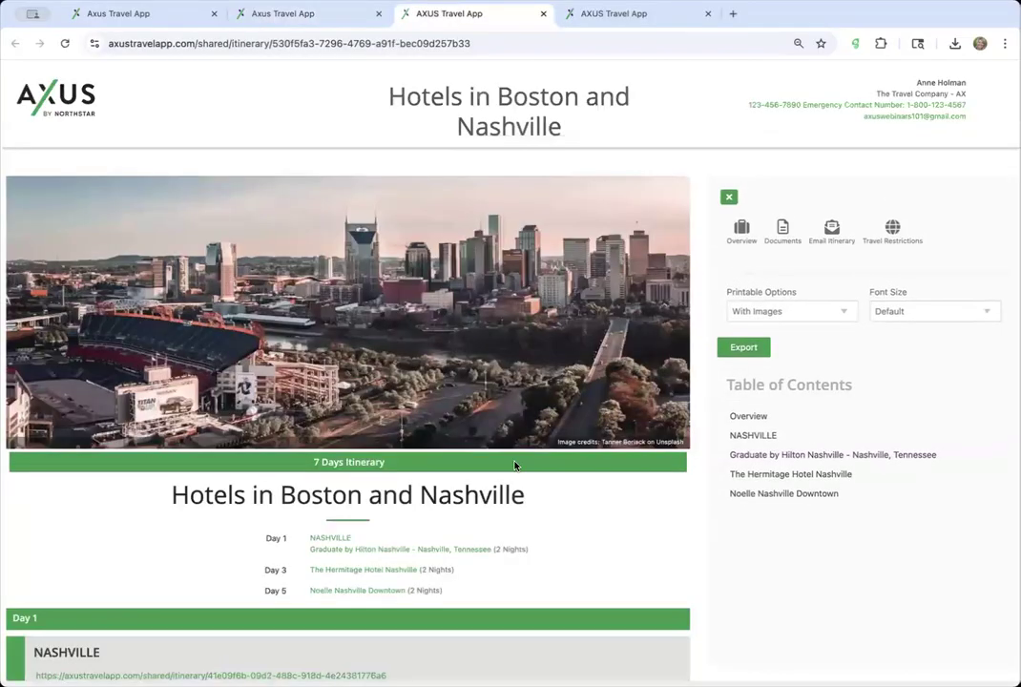
pyautogui.scroll(-5, 515, 466)
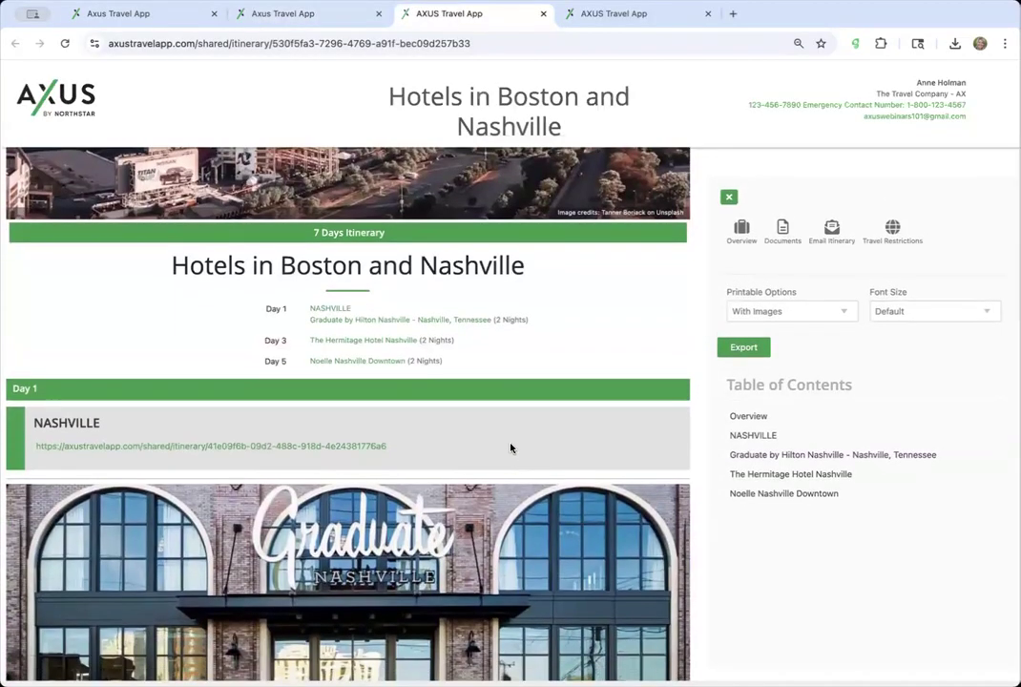
pyautogui.scroll(-3, 483, 348)
pyautogui.scroll(2, 483, 349)
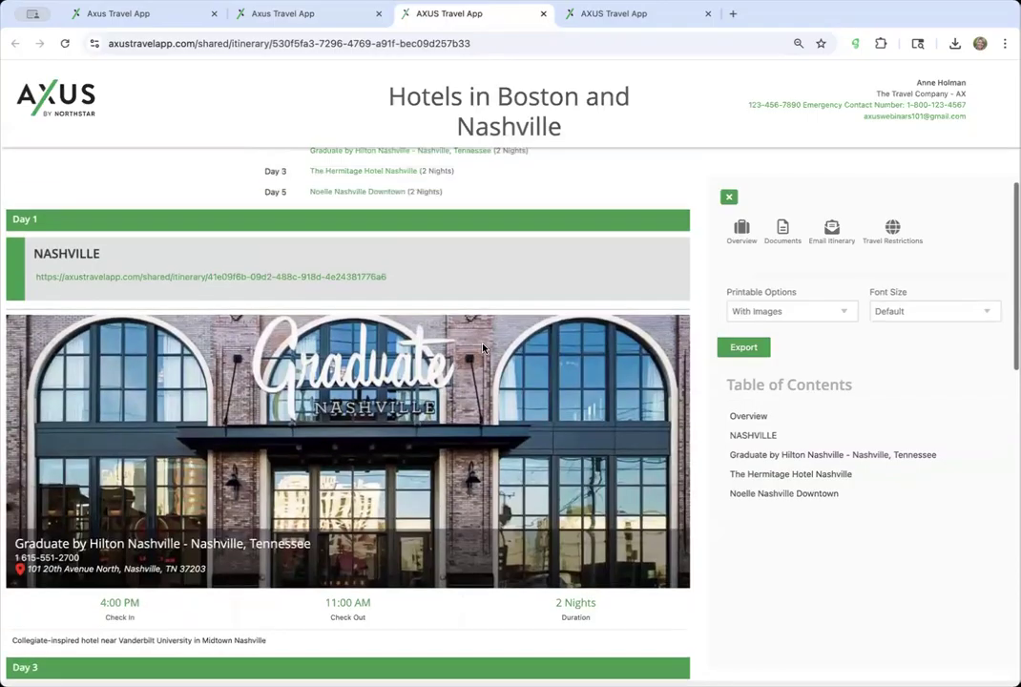
pyautogui.scroll(-15, 483, 349)
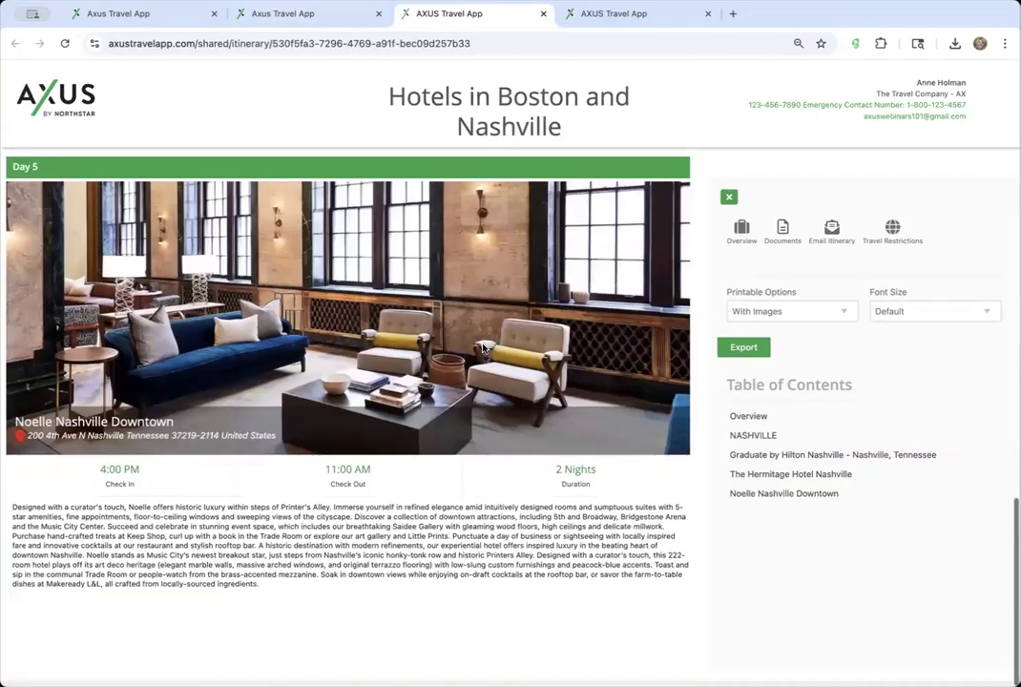
pyautogui.scroll(20, 456, 310)
# - Delete the NASHVILLE booking's notes link, save, and reload the itinerary web view
pyautogui.click(298, 19)
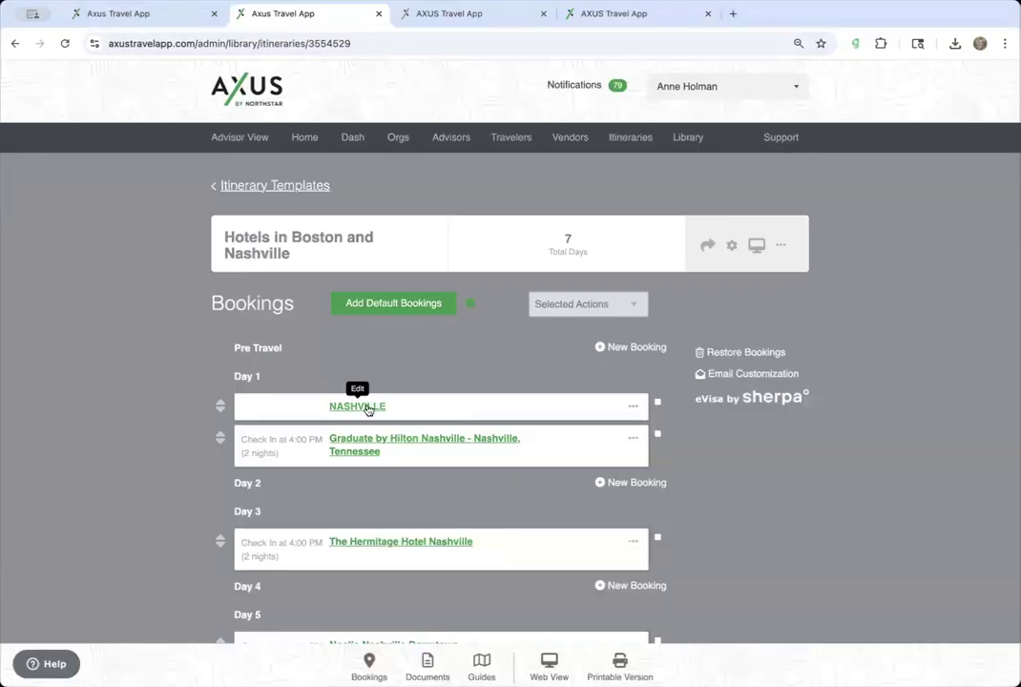
pyautogui.click(359, 409)
pyautogui.scroll(-2, 593, 485)
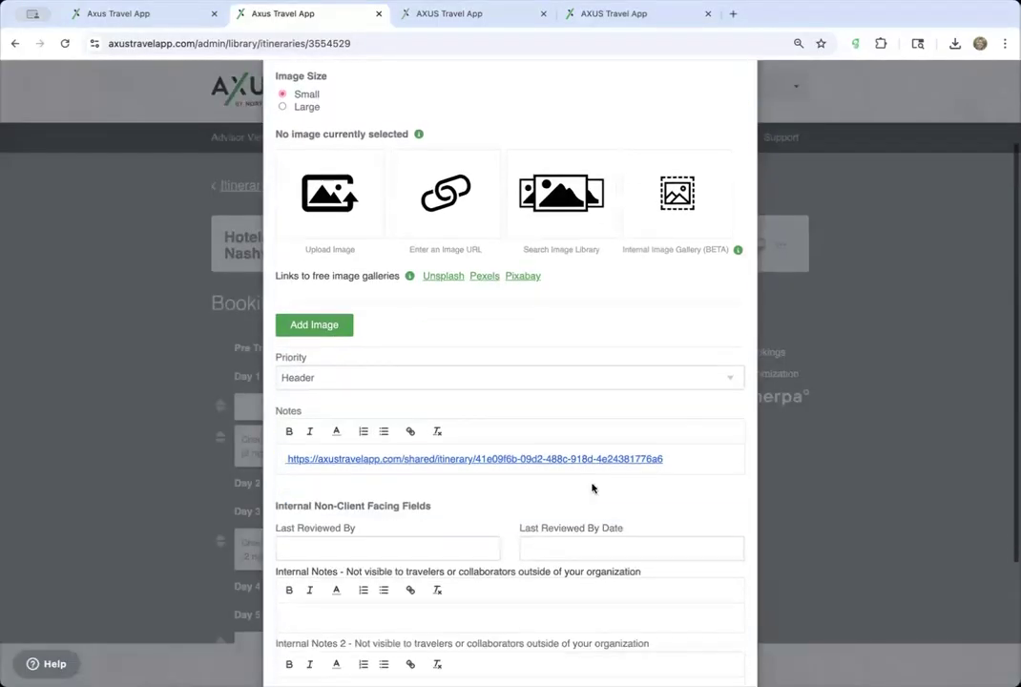
pyautogui.tripleClick(675, 455)
pyautogui.press('BackSpace')
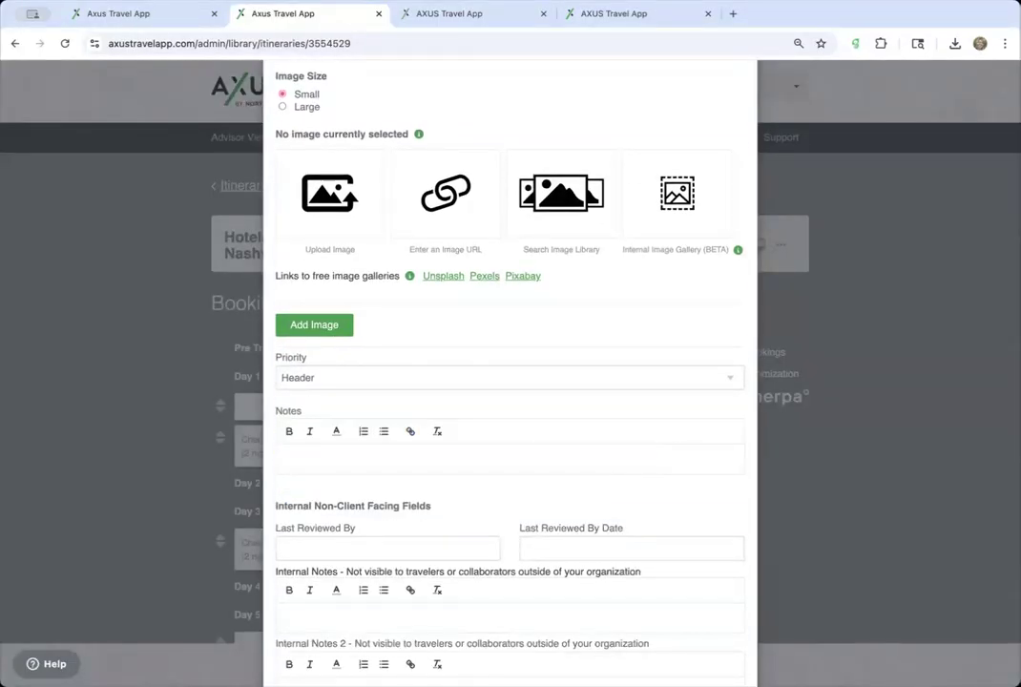
pyautogui.scroll(3, 675, 443)
pyautogui.click(725, 107)
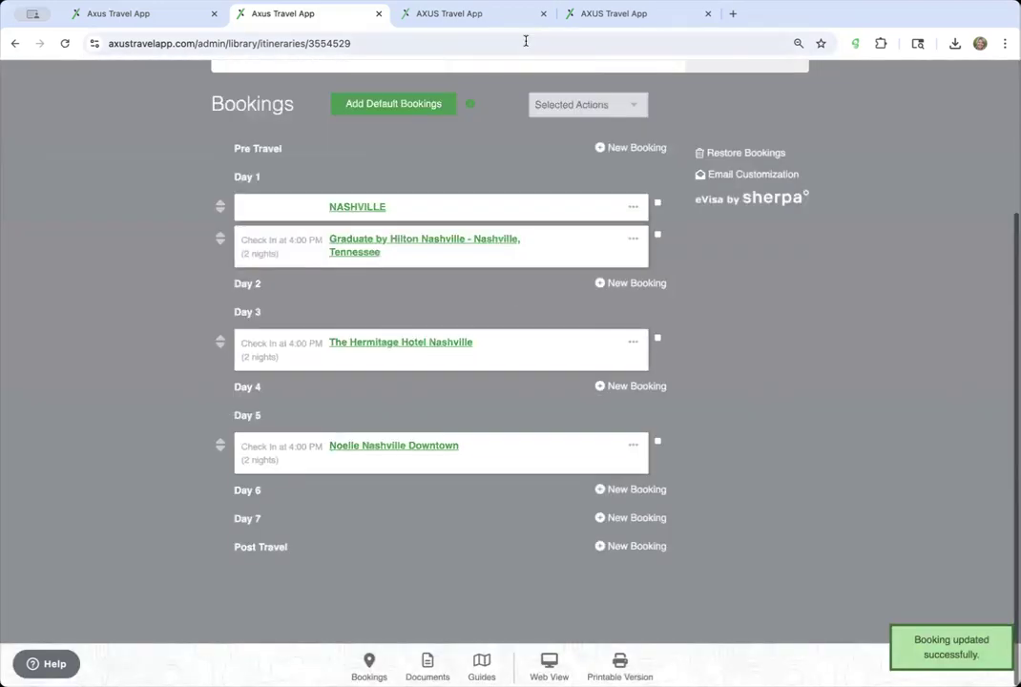
pyautogui.click(511, 19)
pyautogui.click(494, 41)
pyautogui.press('Return')
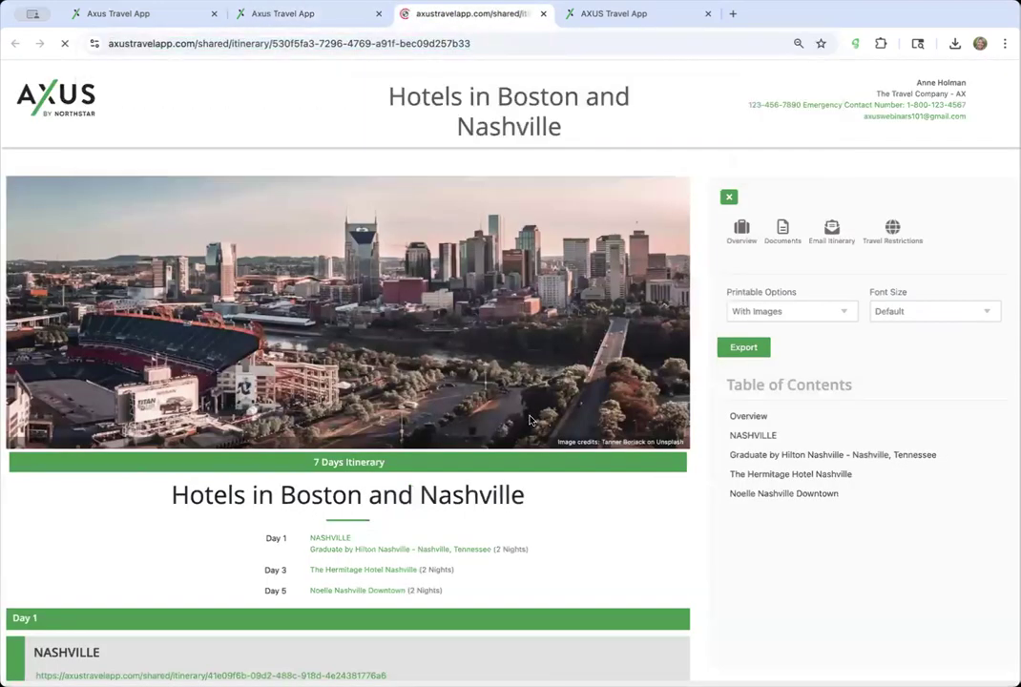
# - Look over the template's bookings editor and the itinerary web view page
pyautogui.scroll(-2, 531, 420)
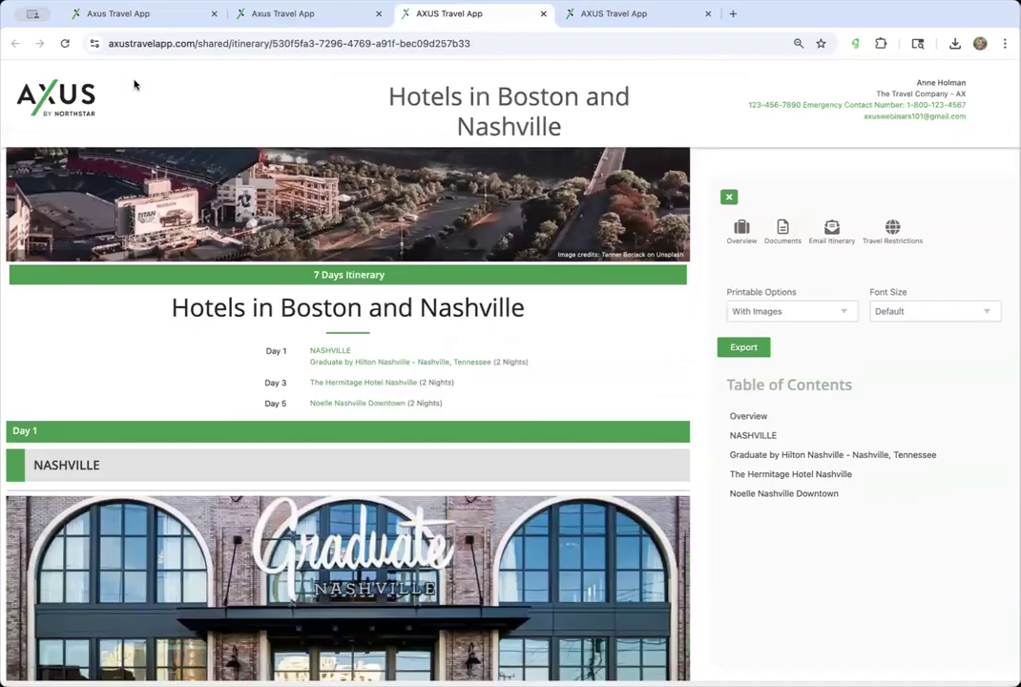
pyautogui.click(151, 16)
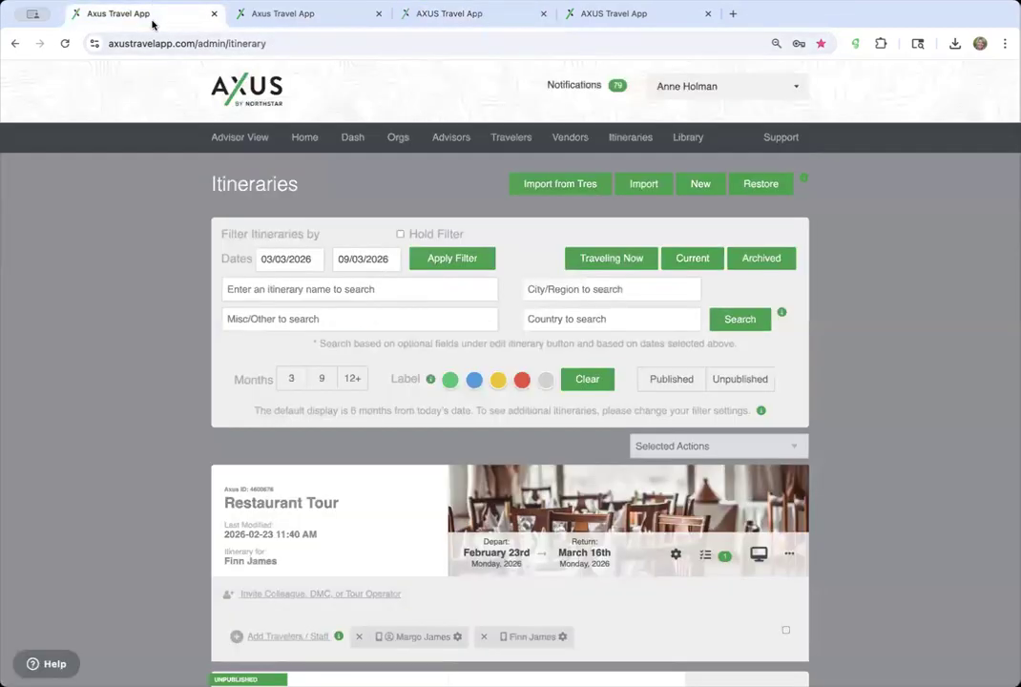
pyautogui.click(279, 17)
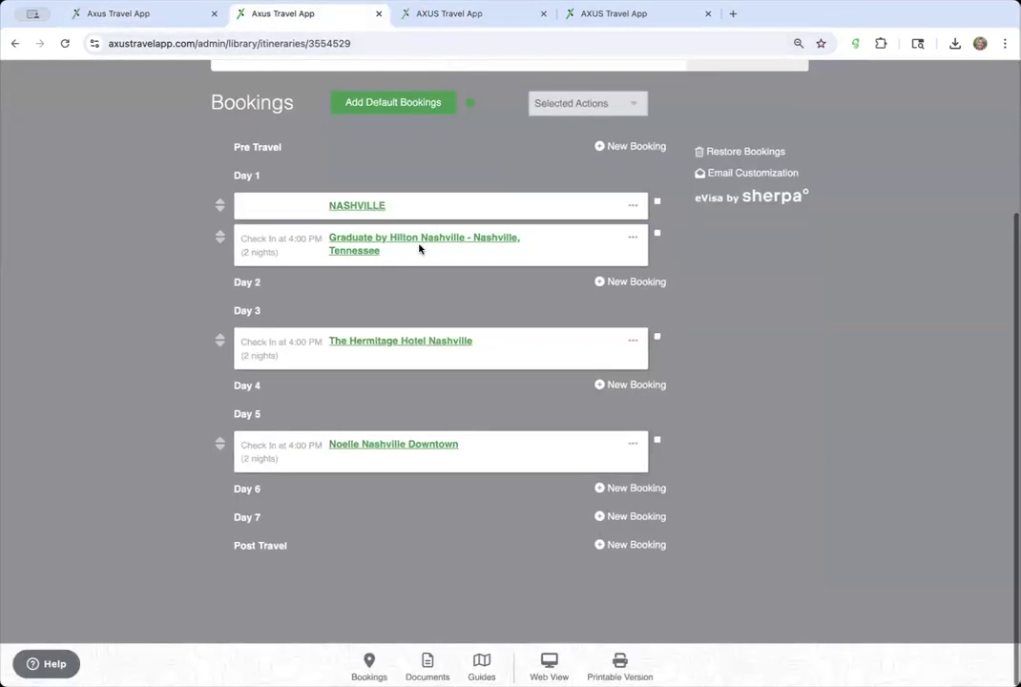
pyautogui.scroll(1, 420, 250)
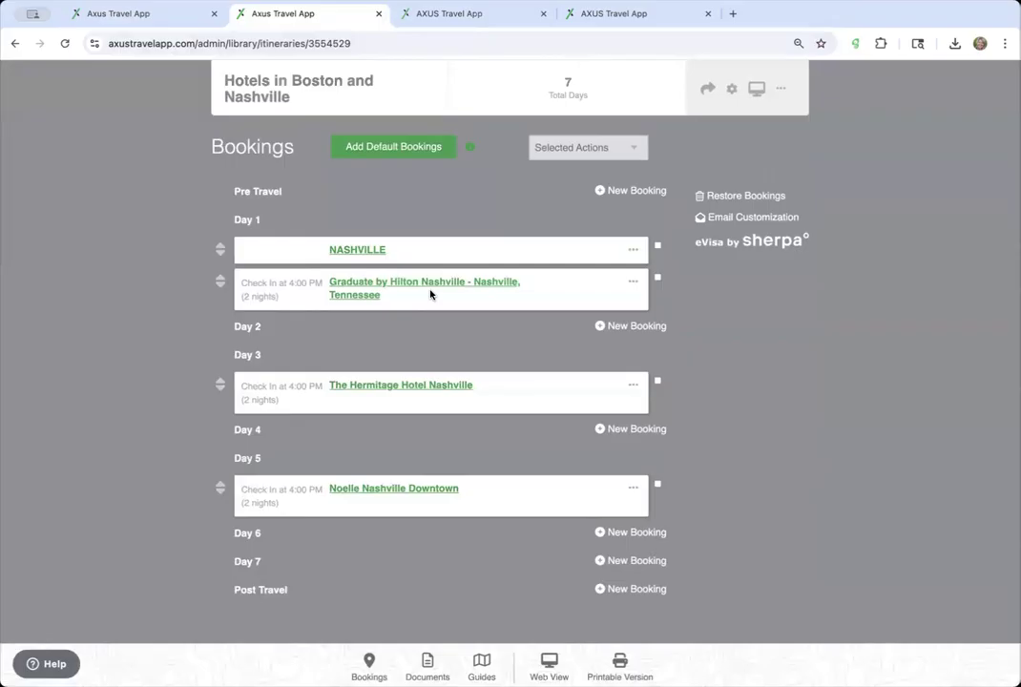
pyautogui.scroll(-1, 441, 361)
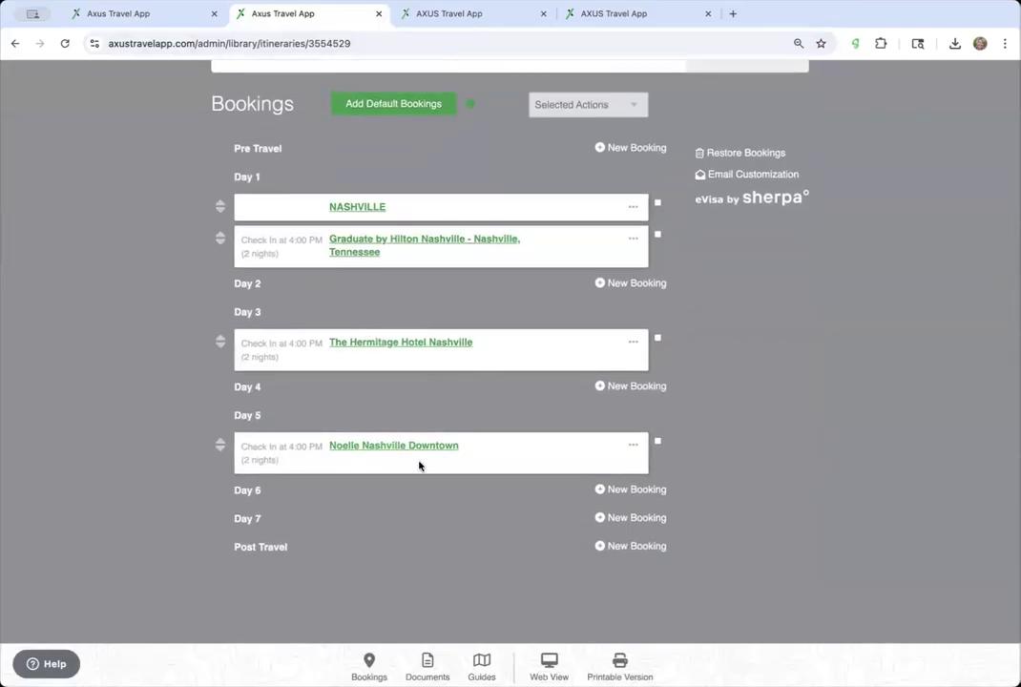
pyautogui.scroll(3, 483, 287)
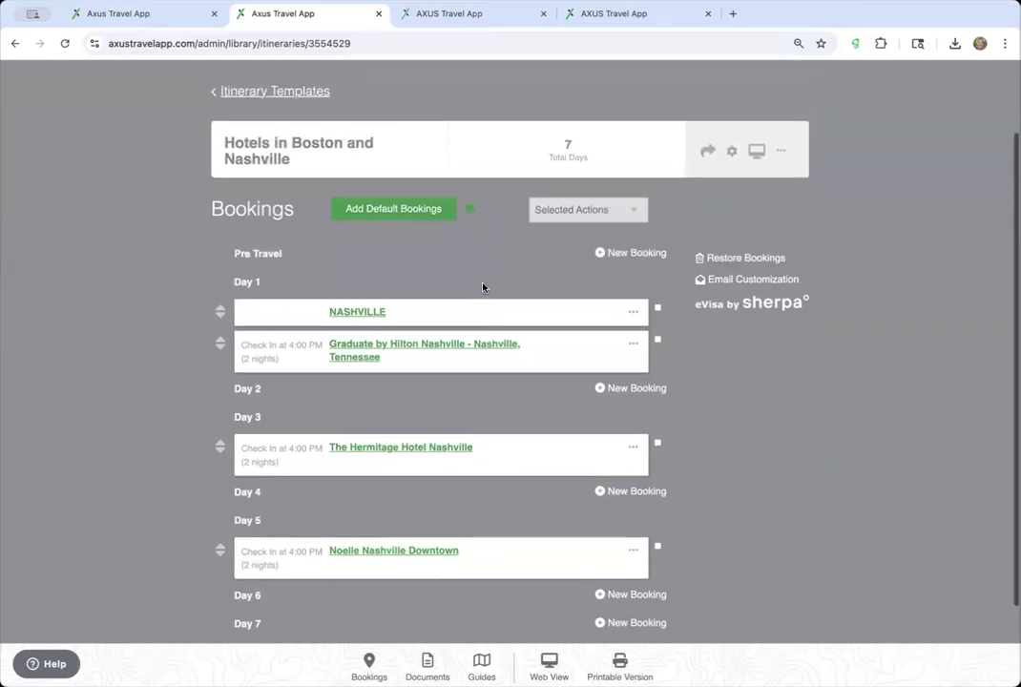
pyautogui.scroll(2, 483, 286)
pyautogui.scroll(-2, 483, 286)
pyautogui.scroll(2, 483, 286)
pyautogui.click(489, 19)
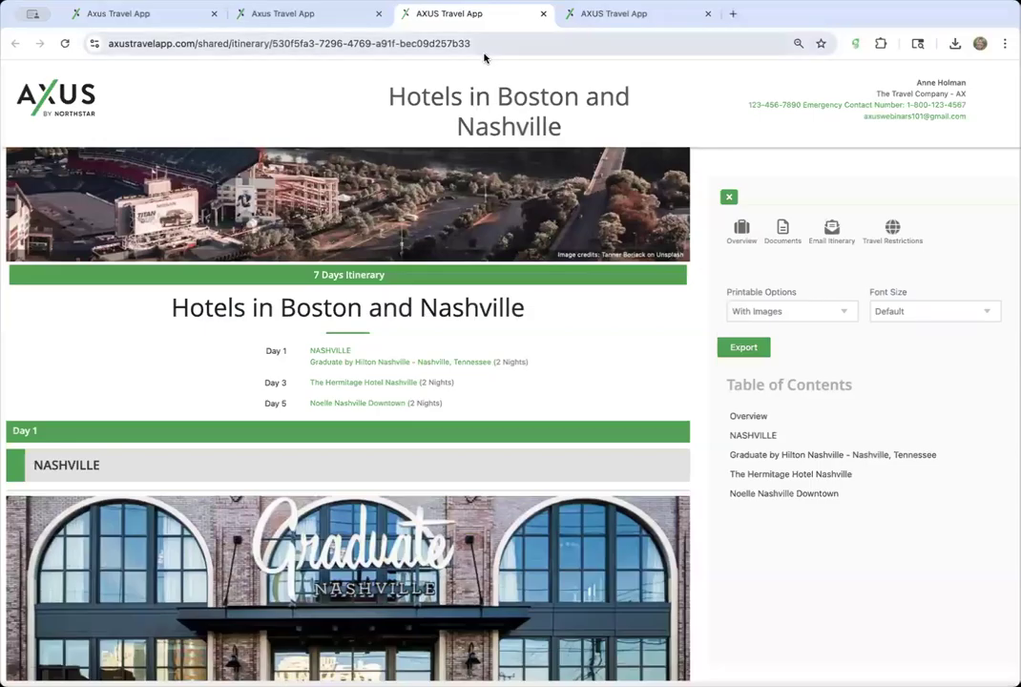
pyautogui.click(489, 48)
pyautogui.press('Escape')
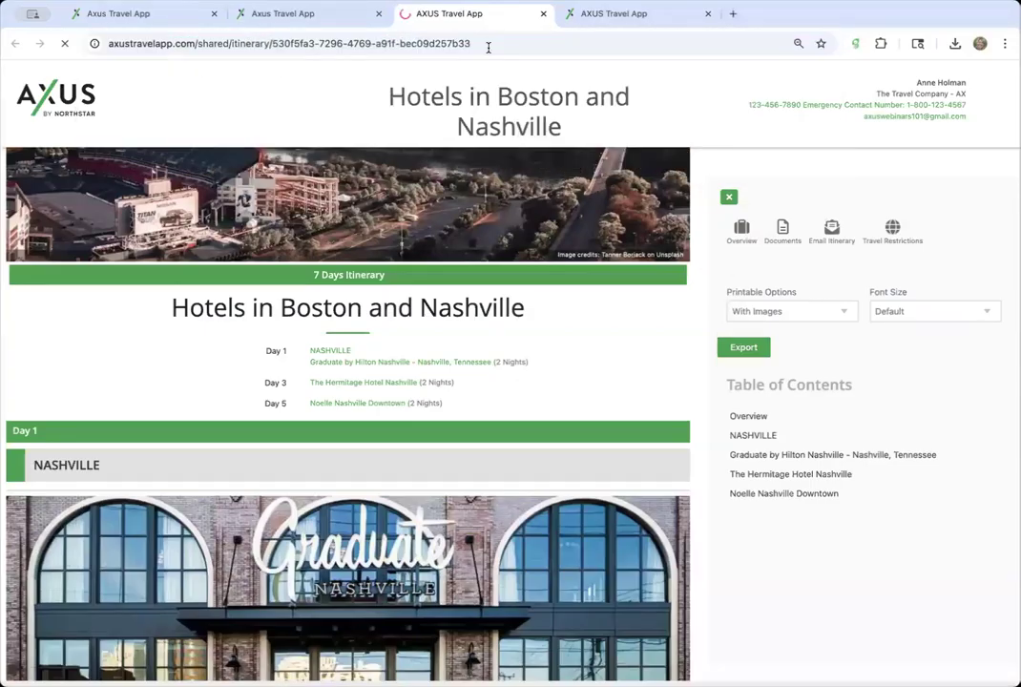
# - Close the support library tab, scroll the shared itinerary, and return to the bookings list
pyautogui.click(656, 27)
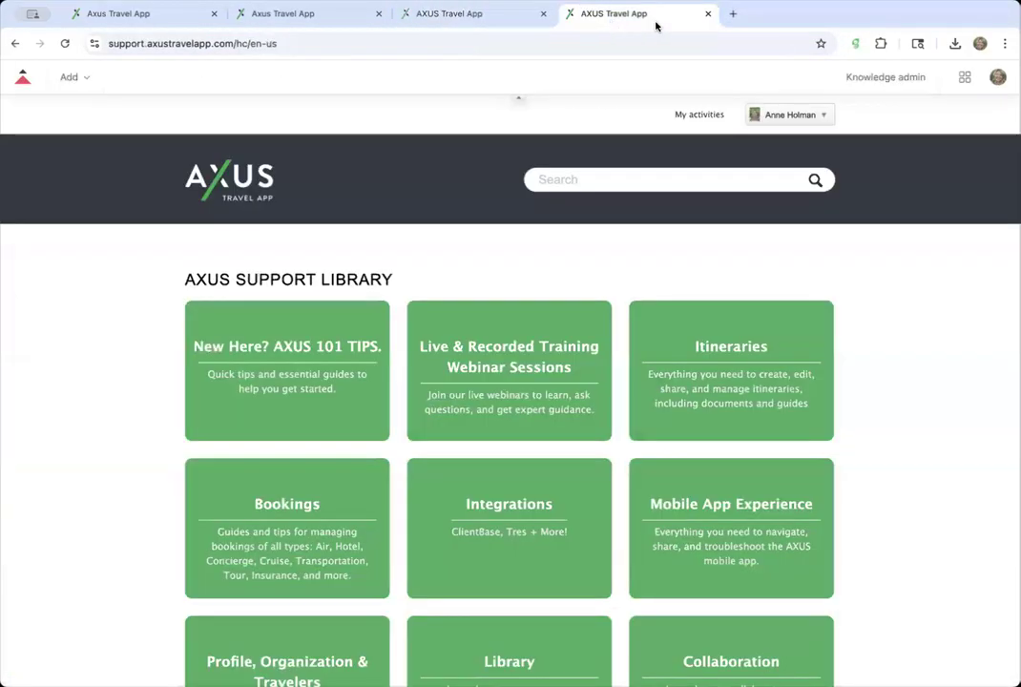
pyautogui.click(708, 14)
pyautogui.scroll(-5, 523, 347)
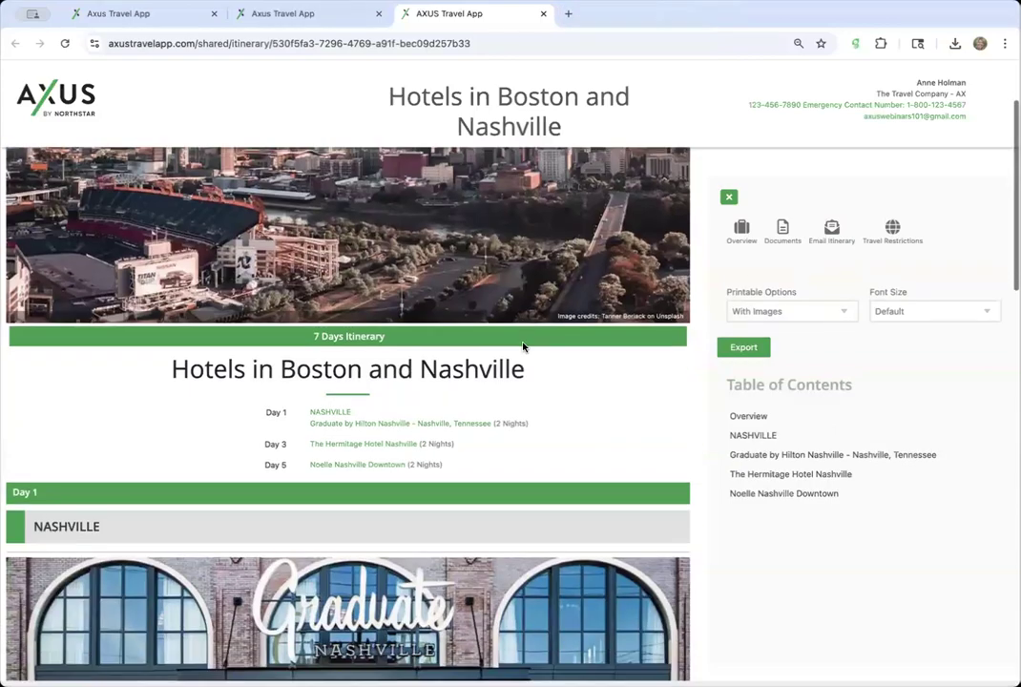
pyautogui.scroll(-10, 523, 346)
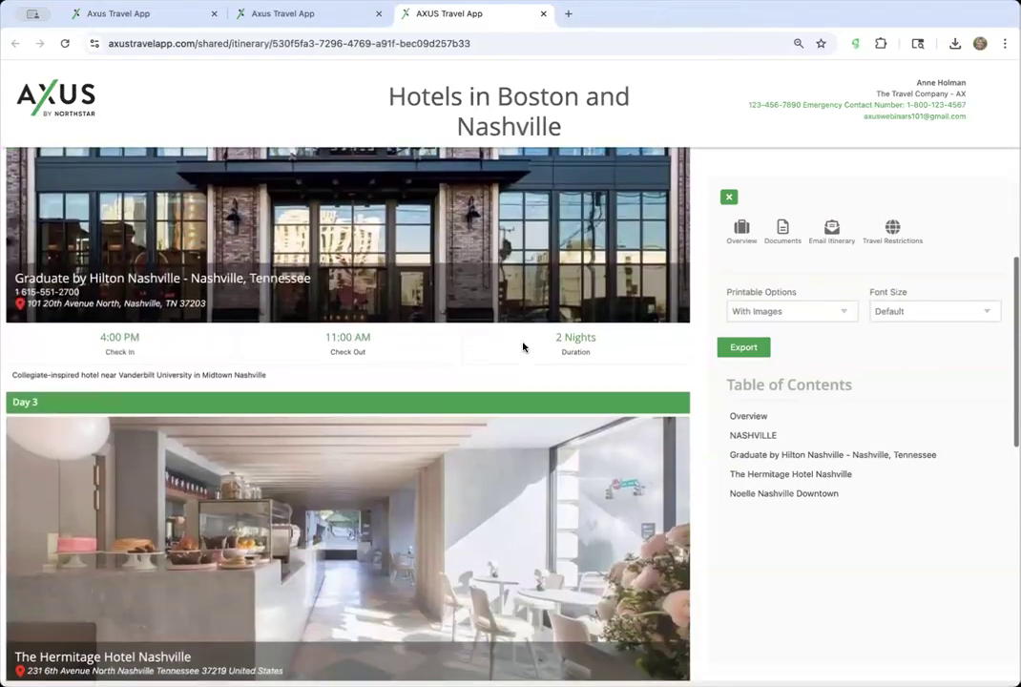
pyautogui.scroll(-3, 523, 346)
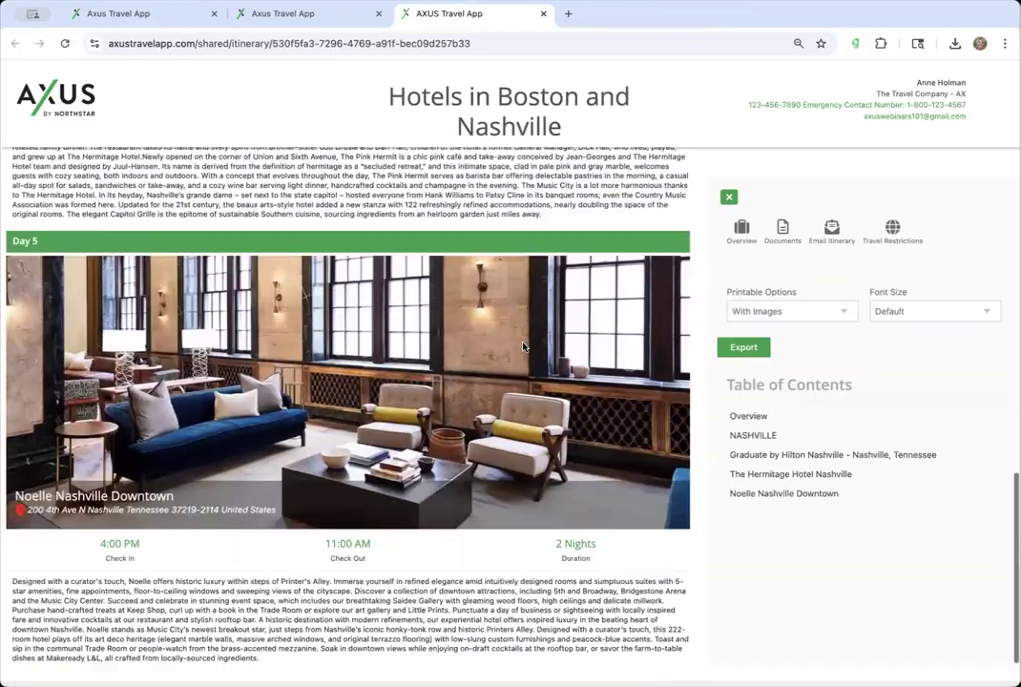
pyautogui.click(339, 15)
pyautogui.scroll(-3, 682, 399)
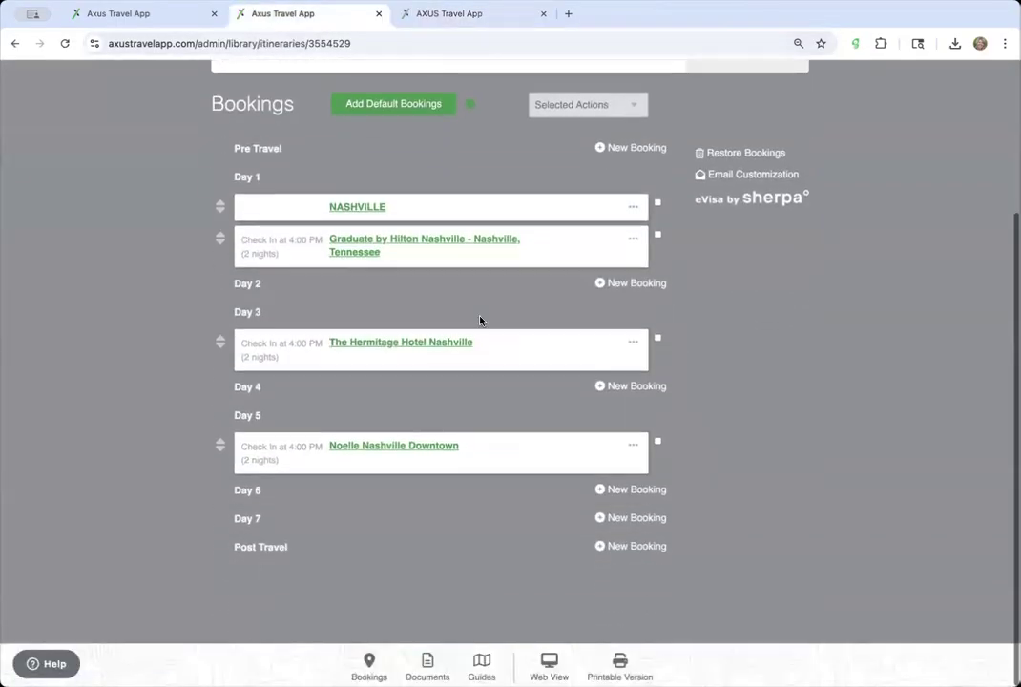
# - Give the Graduate by Hilton Nashville booking a Deluxe Room, Queen bedding, 500 USD nightly
pyautogui.click(432, 241)
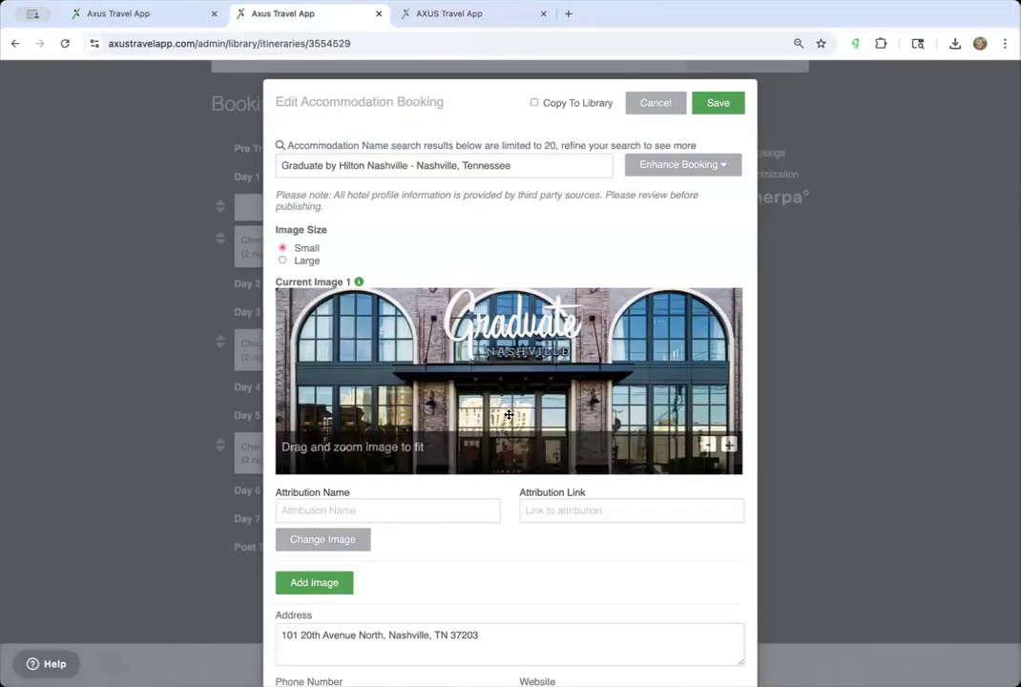
pyautogui.scroll(-10, 380, 501)
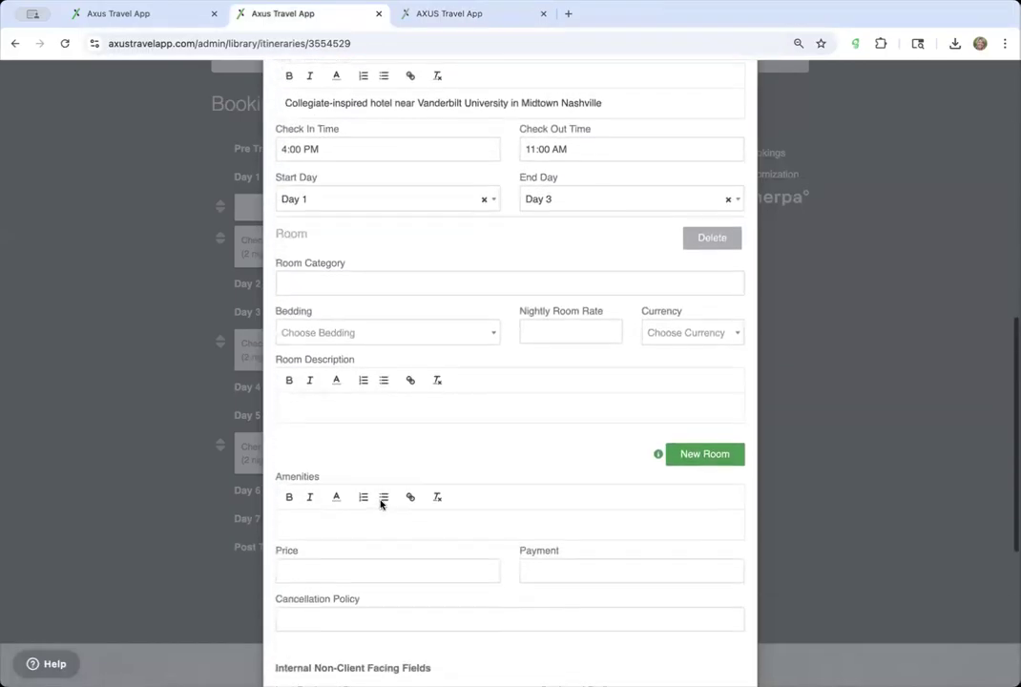
pyautogui.scroll(1, 381, 506)
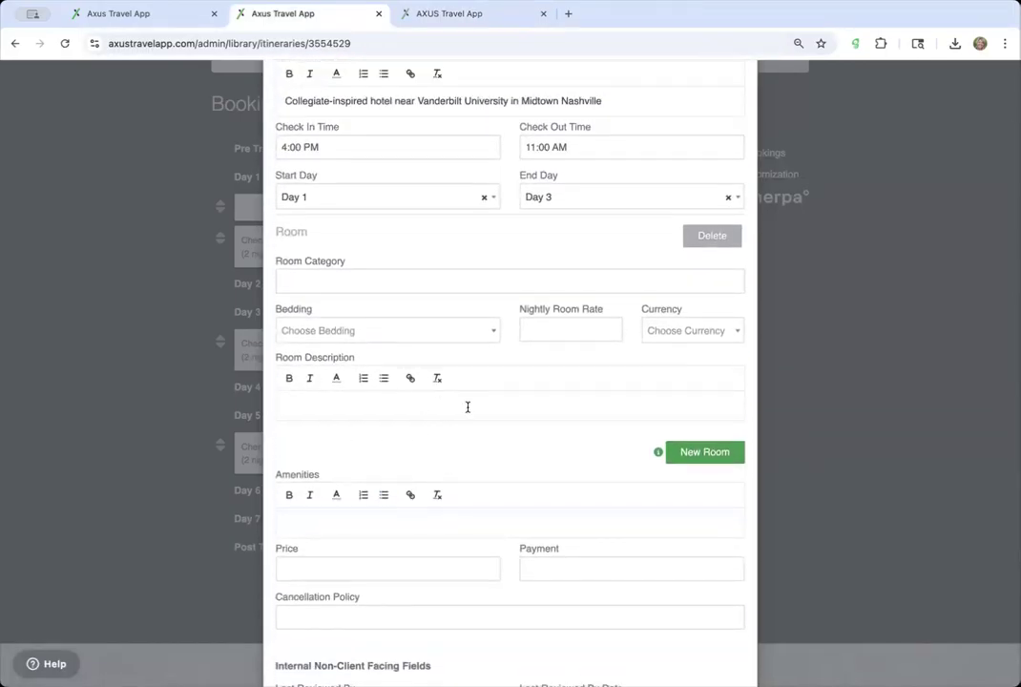
pyautogui.scroll(-5, 426, 413)
pyautogui.scroll(8, 426, 417)
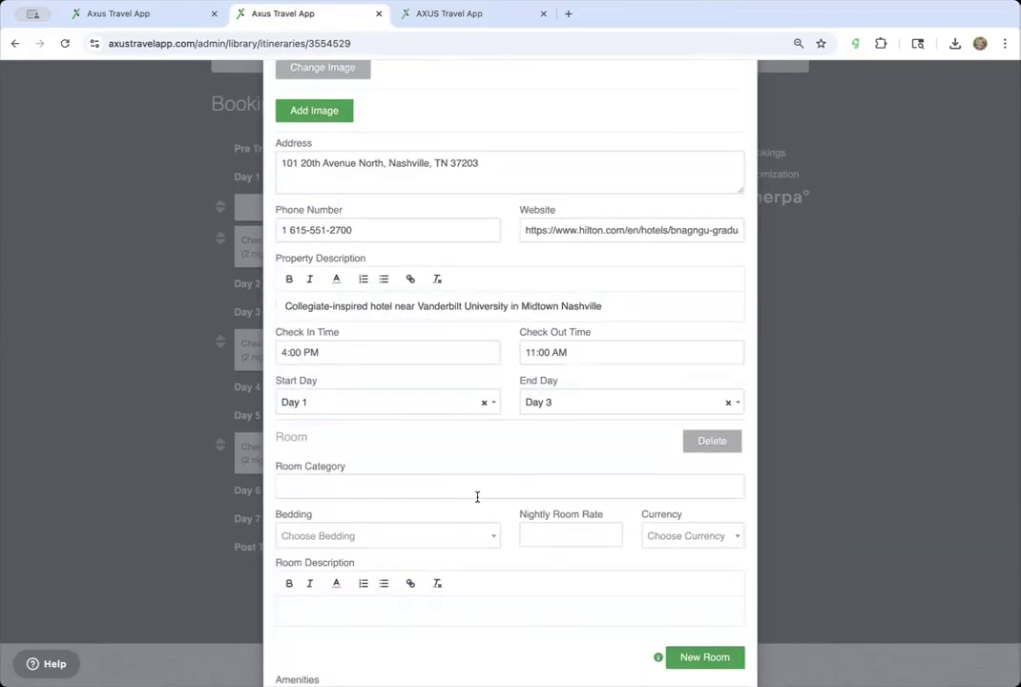
pyautogui.click(478, 496)
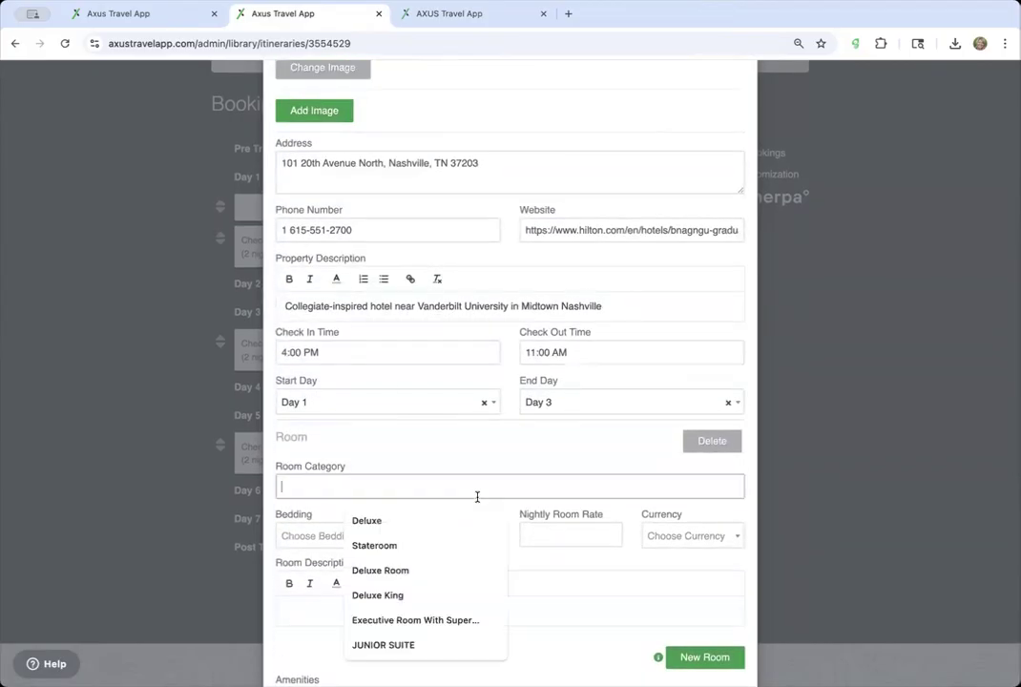
pyautogui.click(417, 570)
pyautogui.click(394, 541)
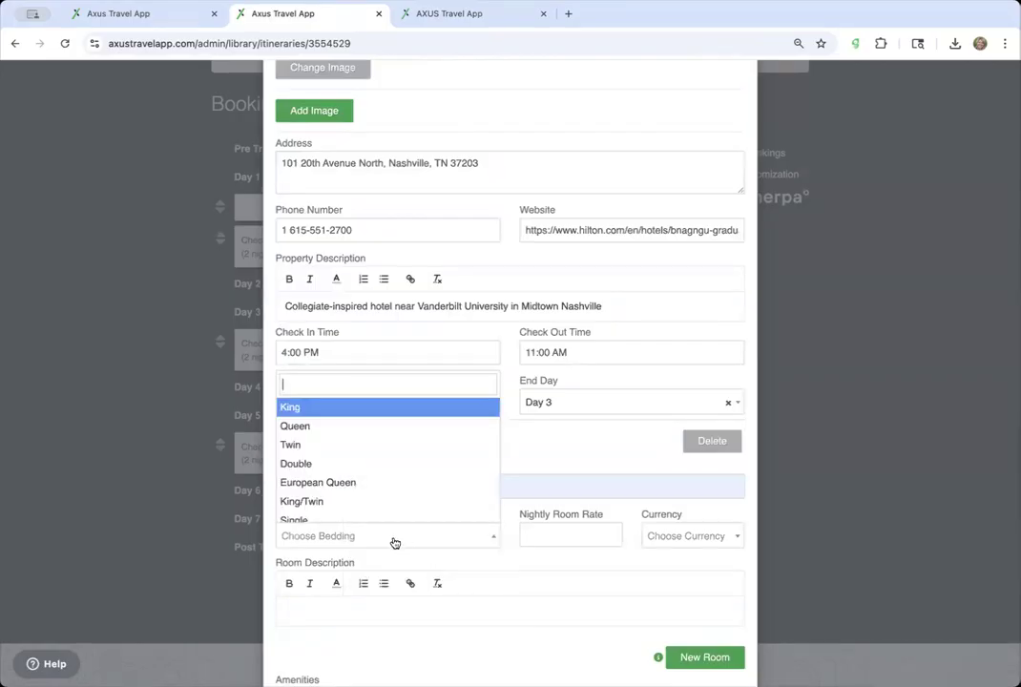
pyautogui.click(397, 427)
pyautogui.click(546, 532)
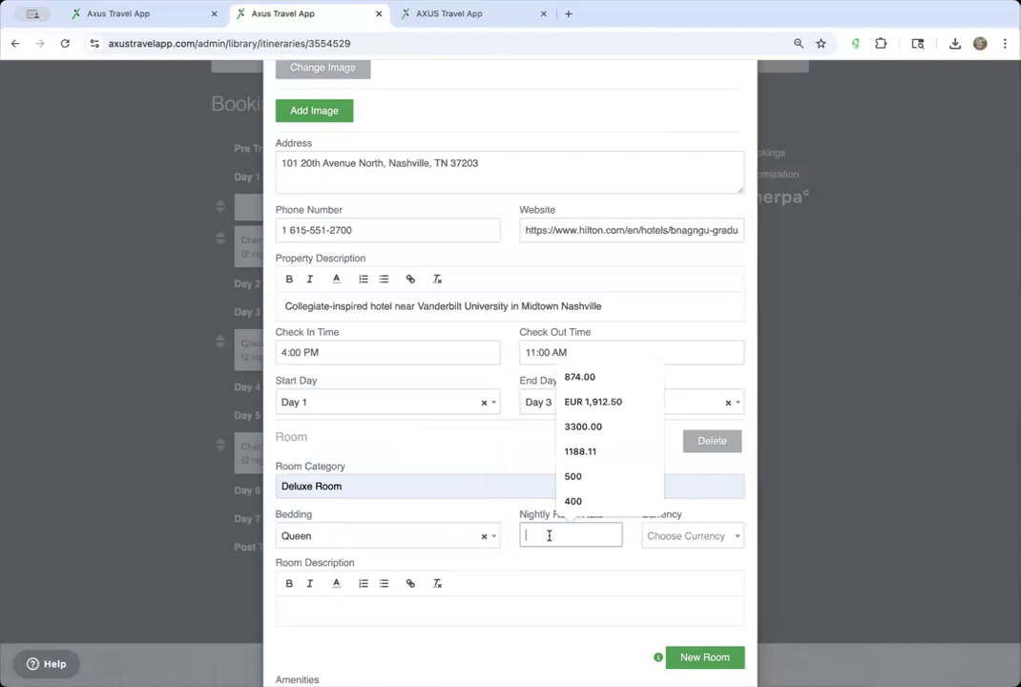
pyautogui.click(599, 477)
pyautogui.click(681, 537)
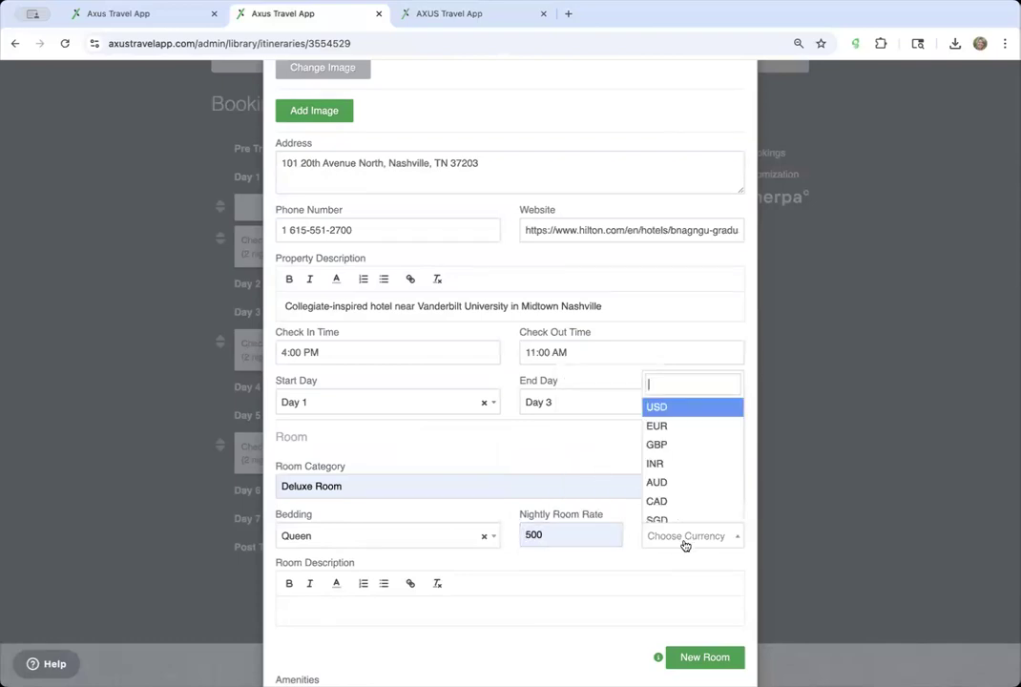
pyautogui.click(687, 416)
# - Review the remaining Graduate by Hilton booking fields and save the booking
pyautogui.scroll(-5, 593, 539)
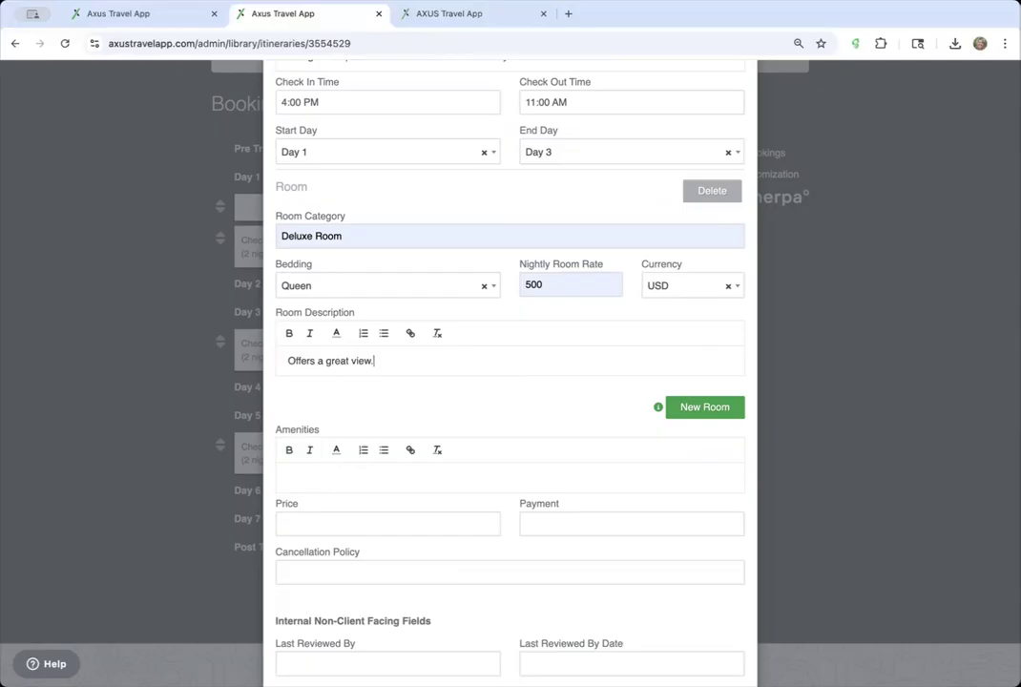
pyautogui.scroll(-3, 298, 415)
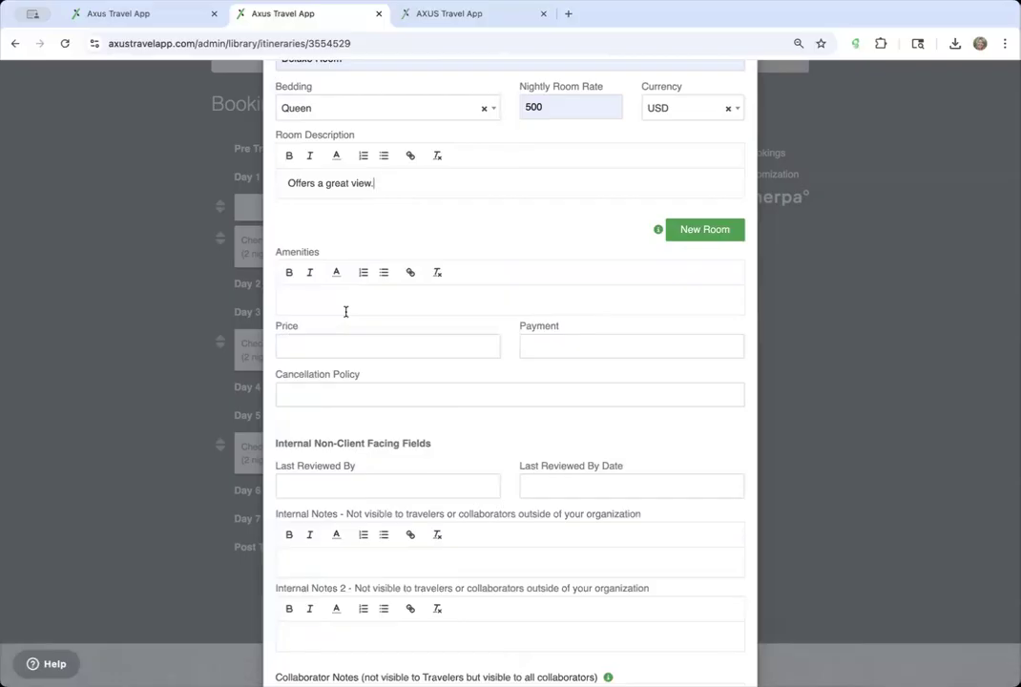
pyautogui.scroll(-3, 345, 312)
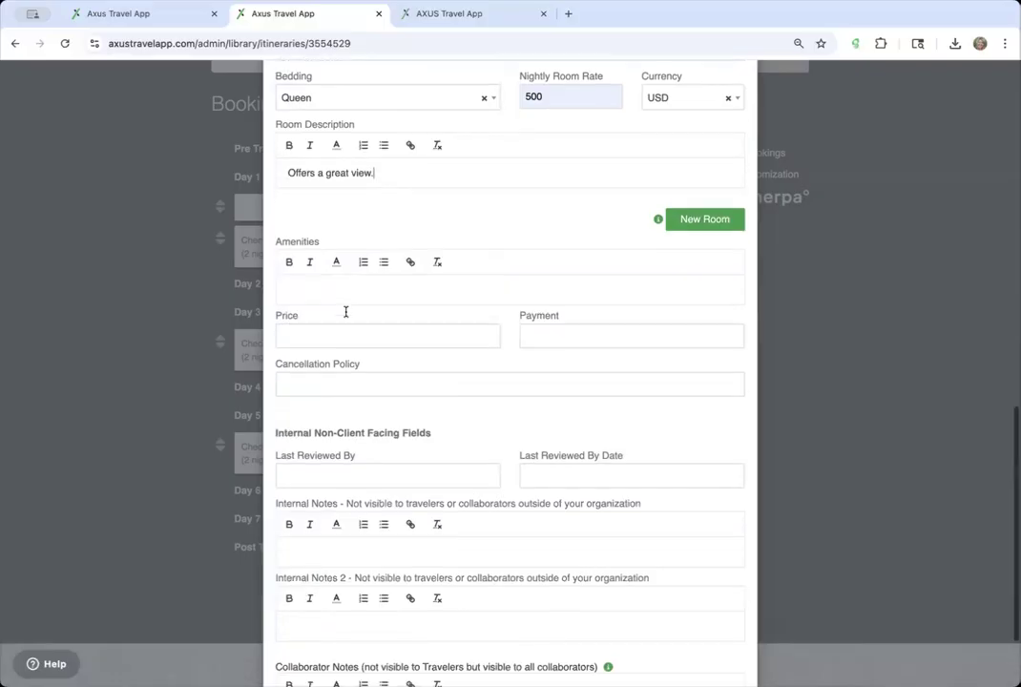
pyautogui.scroll(15, 345, 312)
pyautogui.scroll(-4, 346, 312)
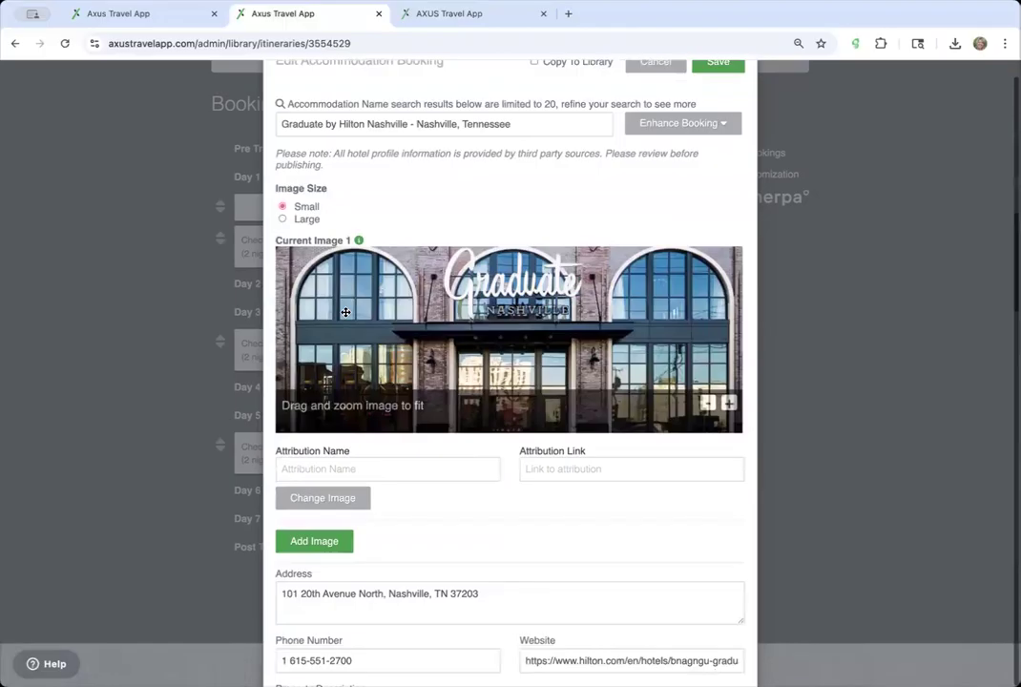
pyautogui.scroll(1, 345, 318)
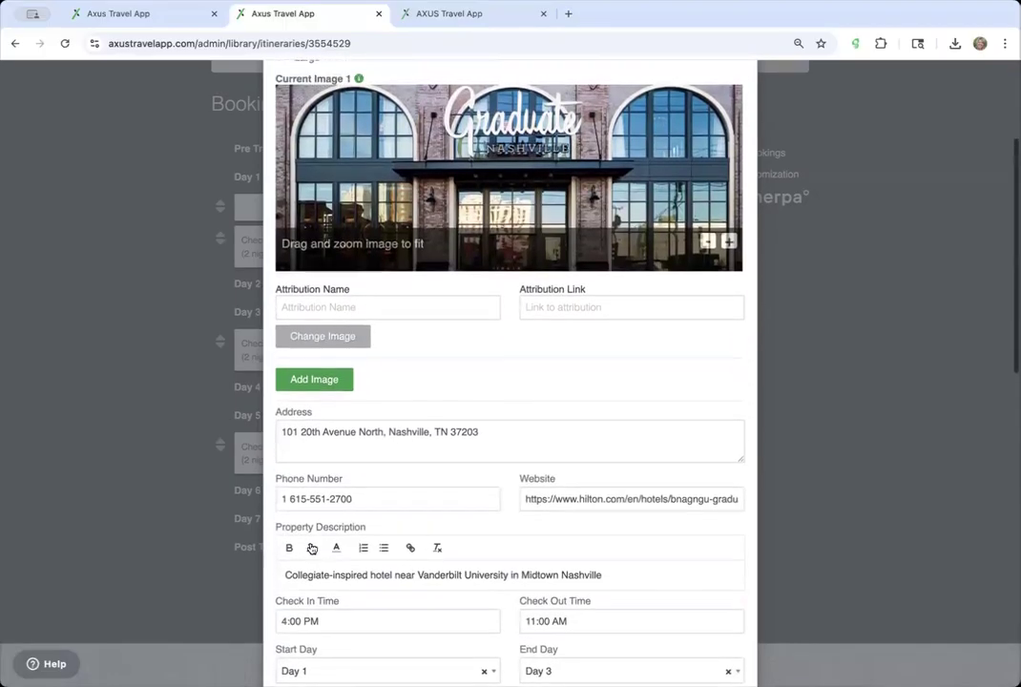
pyautogui.scroll(4, 595, 484)
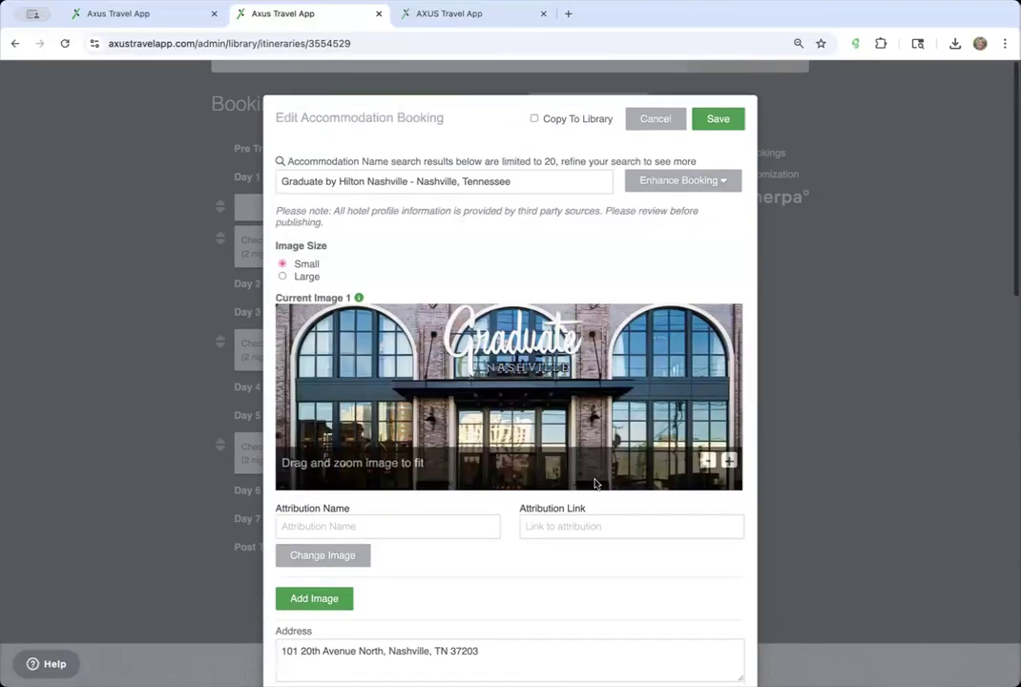
pyautogui.click(724, 105)
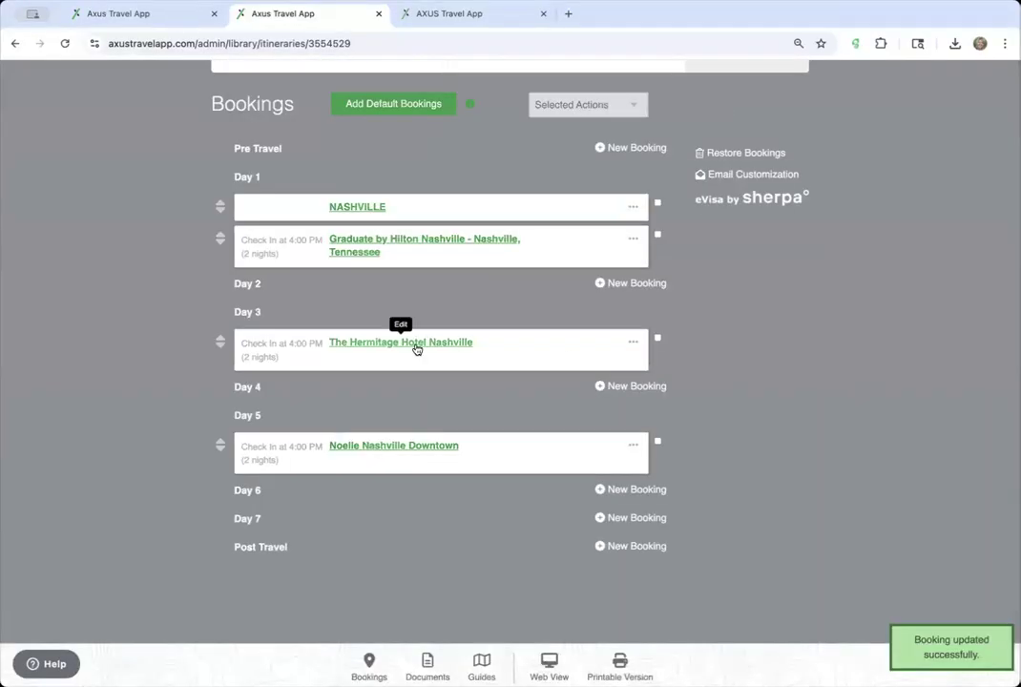
# - Insert the Virtuoso Amenities template into The Hermitage booking, changing For 2025 to 2026
pyautogui.click(417, 342)
pyautogui.scroll(-5, 416, 348)
pyautogui.scroll(2, 417, 349)
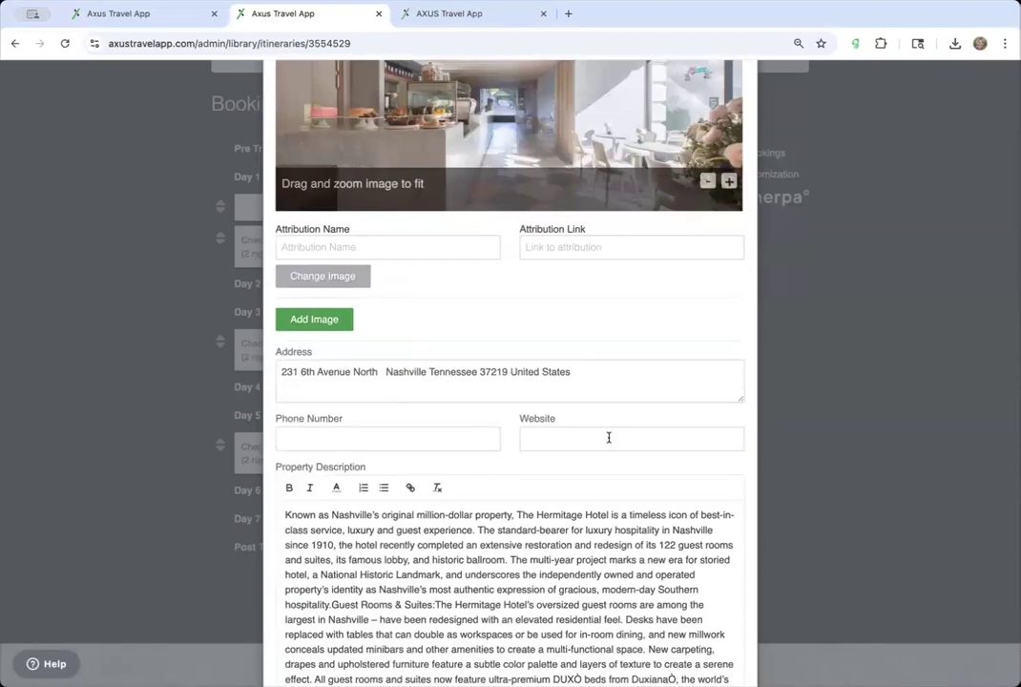
pyautogui.scroll(-8, 608, 437)
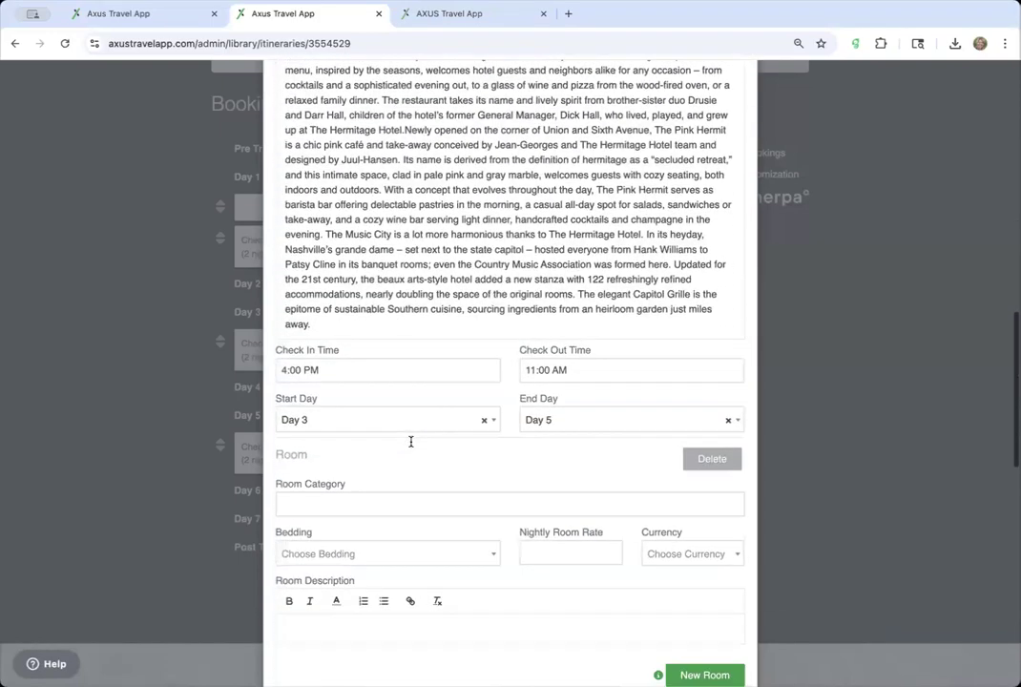
pyautogui.scroll(-1, 410, 441)
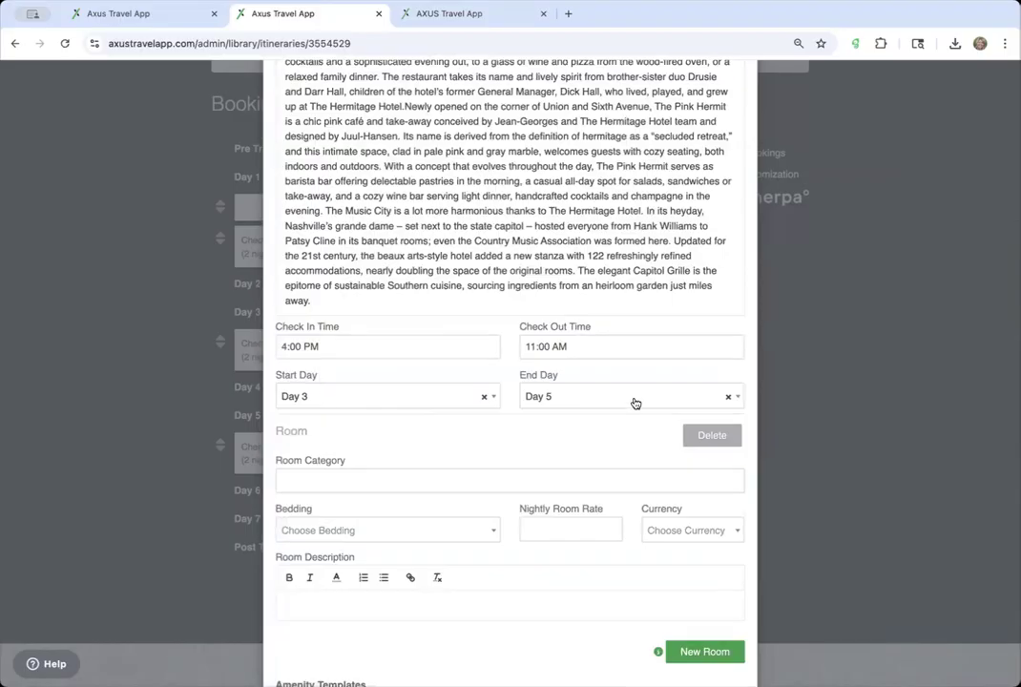
pyautogui.scroll(-3, 645, 367)
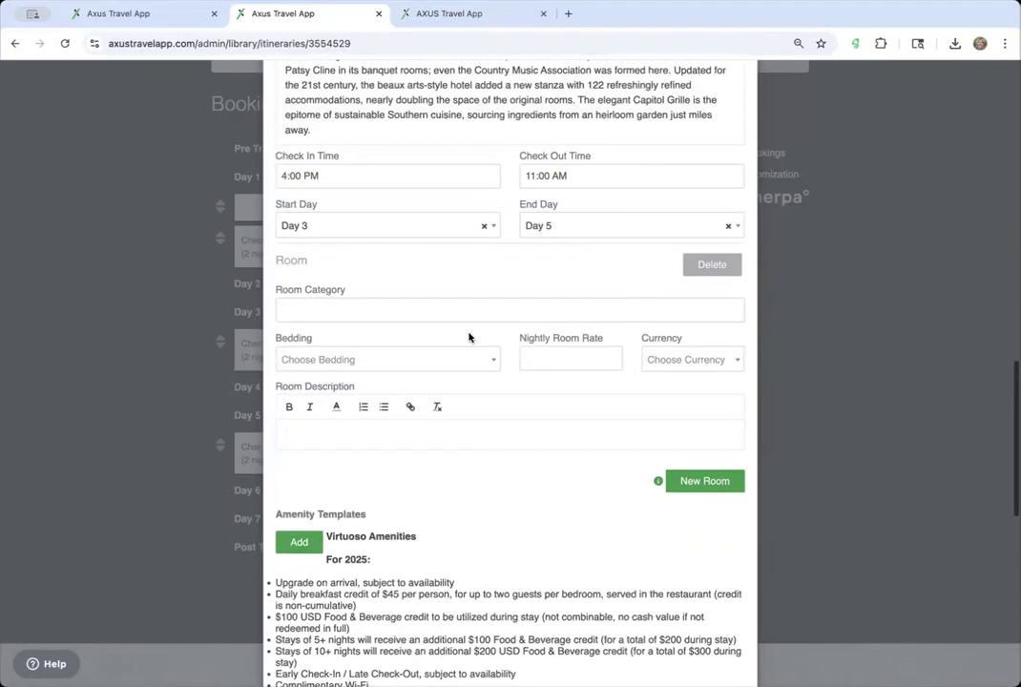
pyautogui.scroll(-2, 425, 321)
pyautogui.scroll(-1, 426, 322)
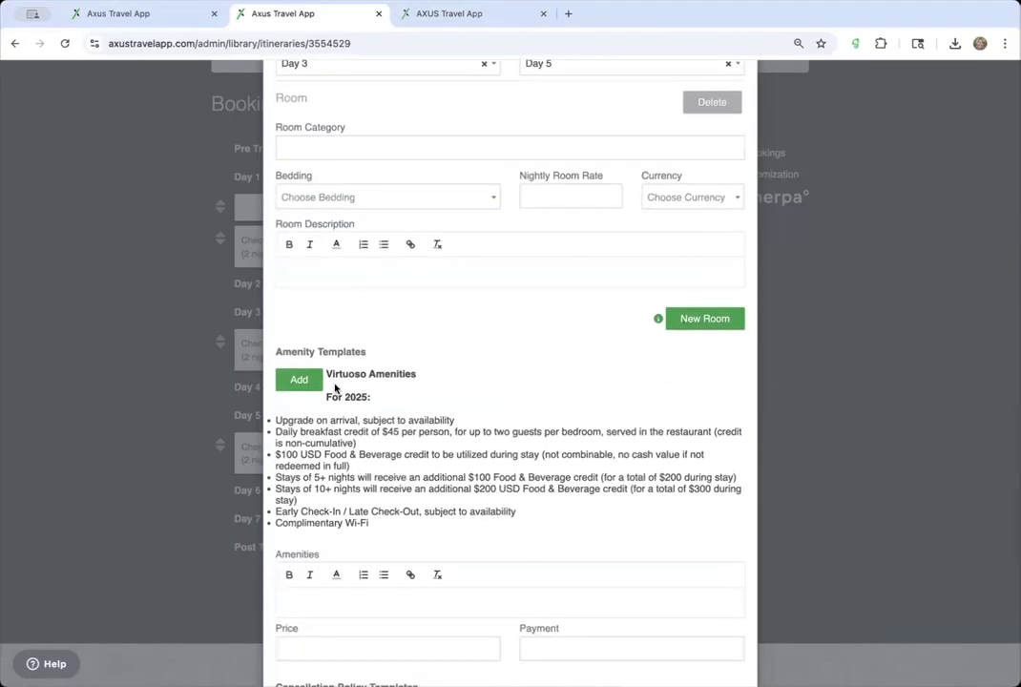
pyautogui.click(304, 382)
pyautogui.scroll(-3, 387, 532)
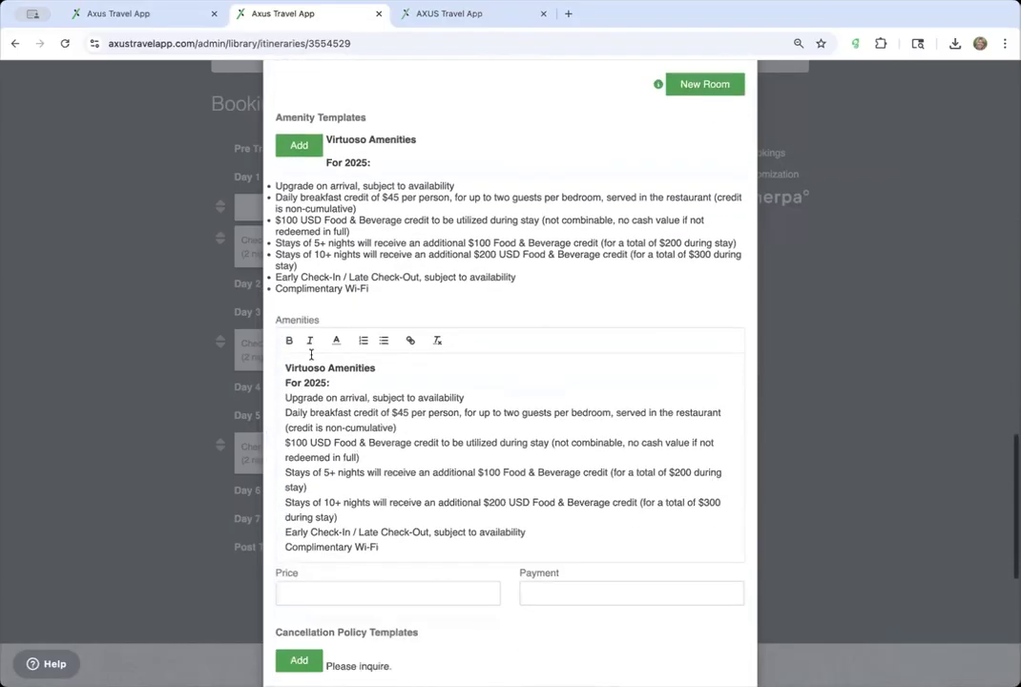
pyautogui.click(328, 380)
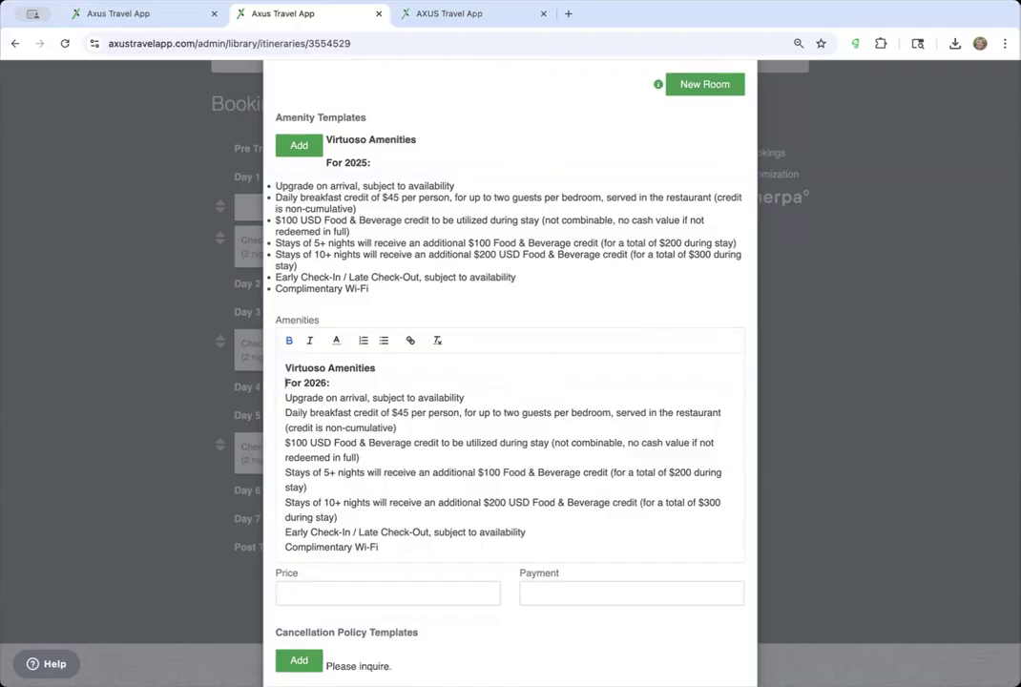
pyautogui.press('BackSpace')
# - Set The Hermitage booking's cancellation policy to 'Please inquire.'
pyautogui.scroll(-4, 427, 269)
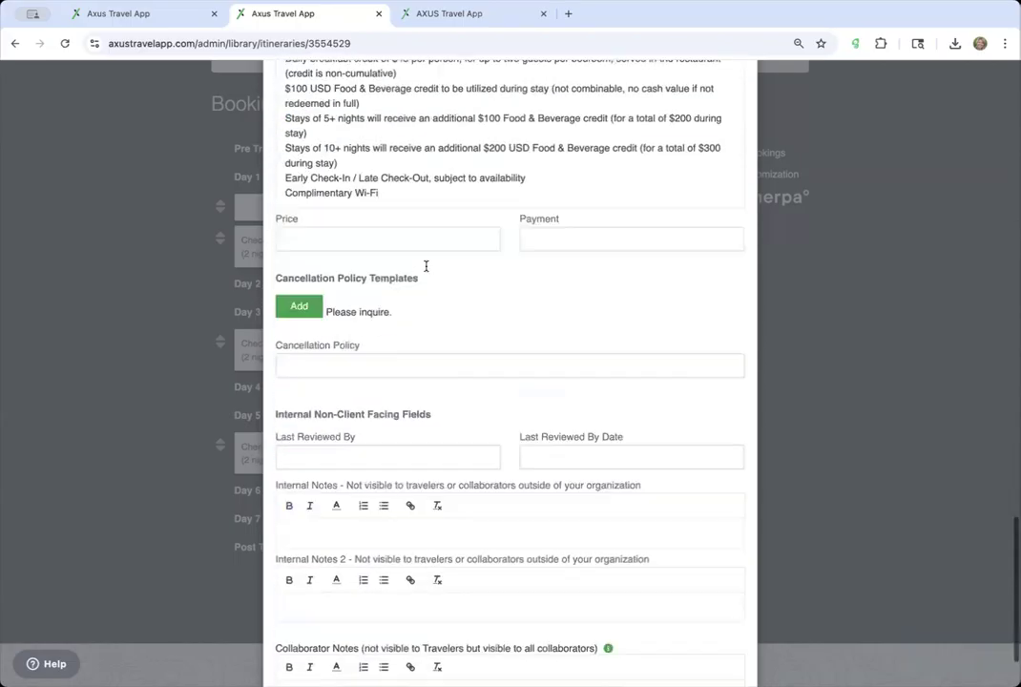
pyautogui.click(308, 278)
pyautogui.scroll(2, 380, 301)
pyautogui.scroll(8, 380, 301)
# - Set The Hermitage room to Deluxe with Queen bedding and a 600 USD nightly rate
pyautogui.click(350, 336)
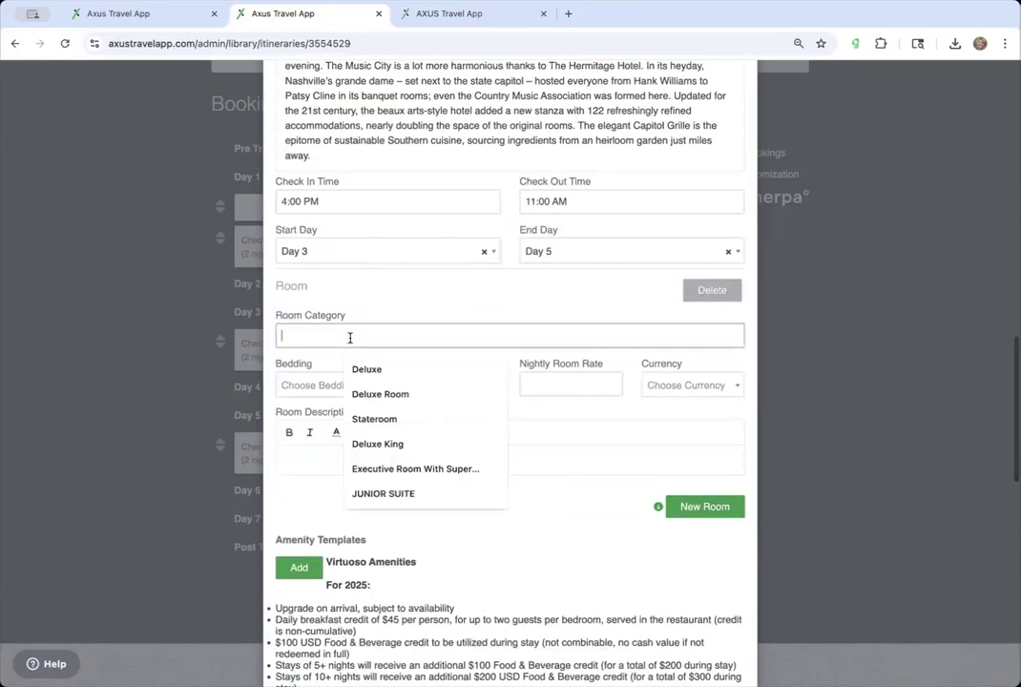
pyautogui.click(381, 368)
pyautogui.click(402, 384)
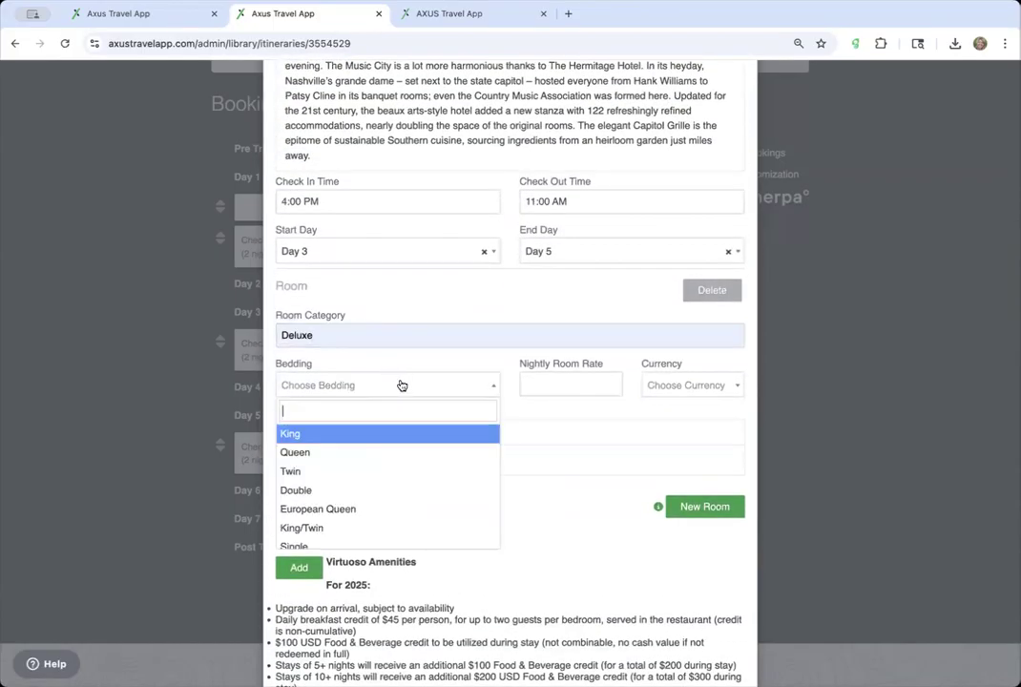
pyautogui.click(388, 452)
pyautogui.click(567, 389)
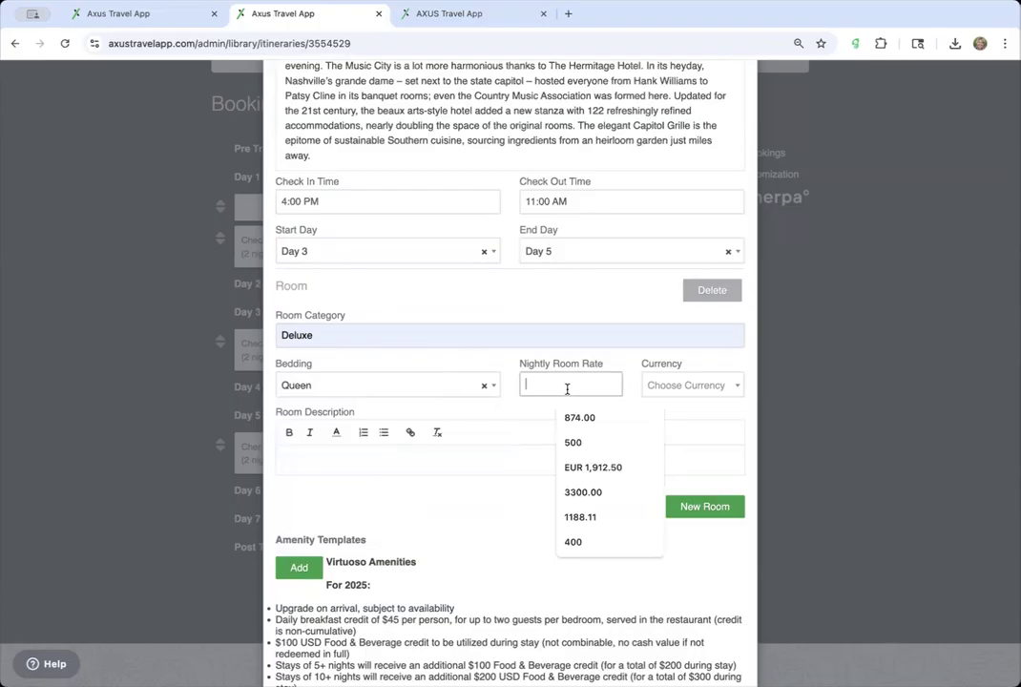
pyautogui.write('600')
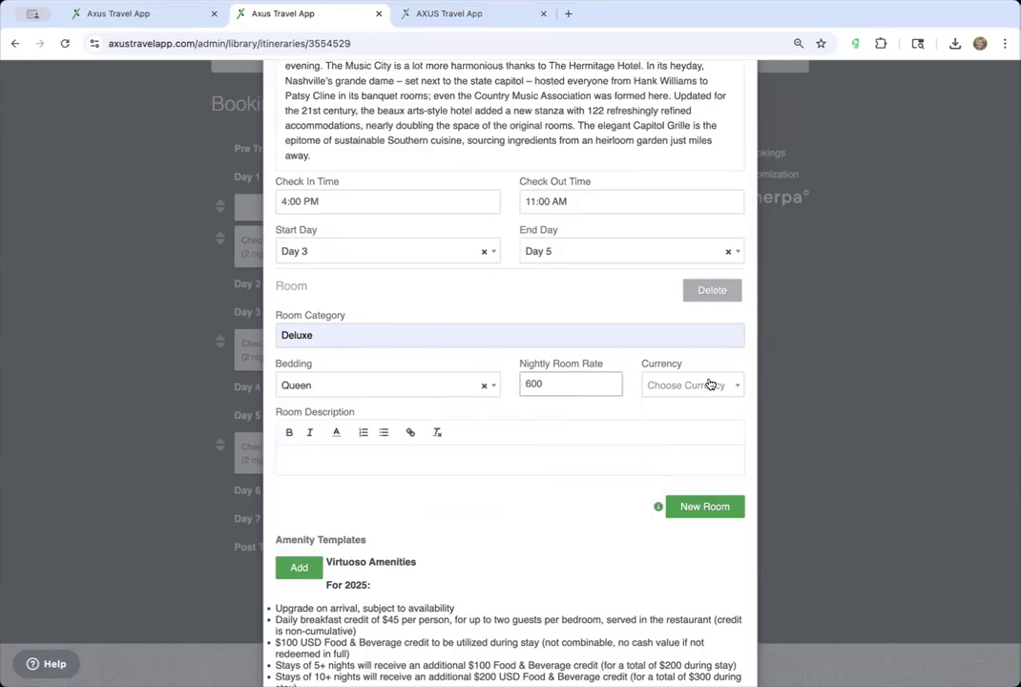
pyautogui.click(710, 384)
pyautogui.click(668, 428)
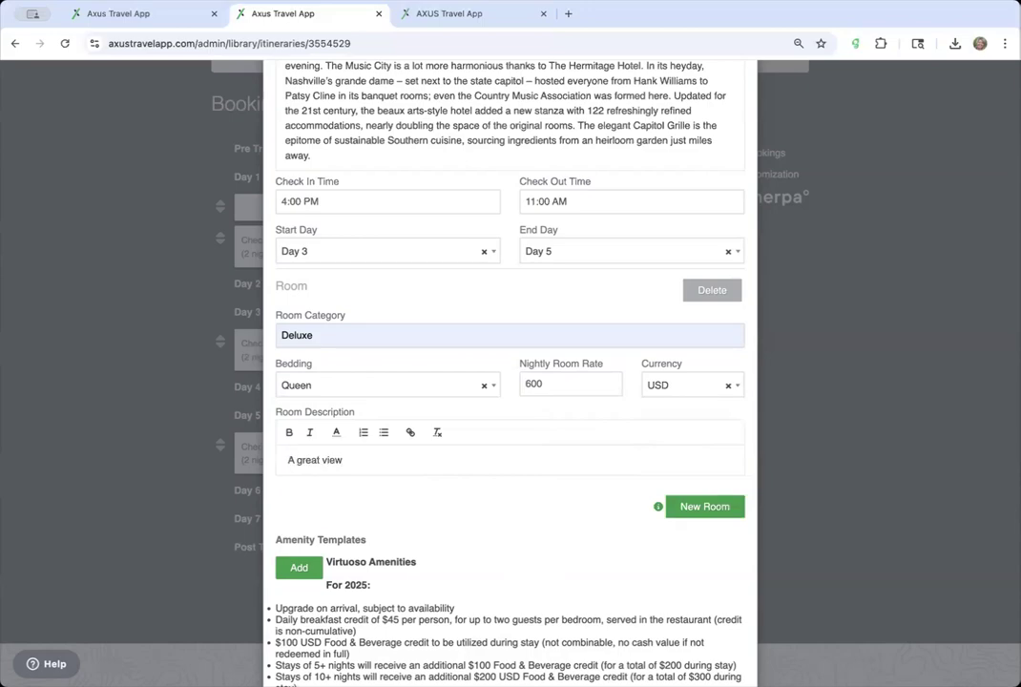
pyautogui.scroll(10, 495, 518)
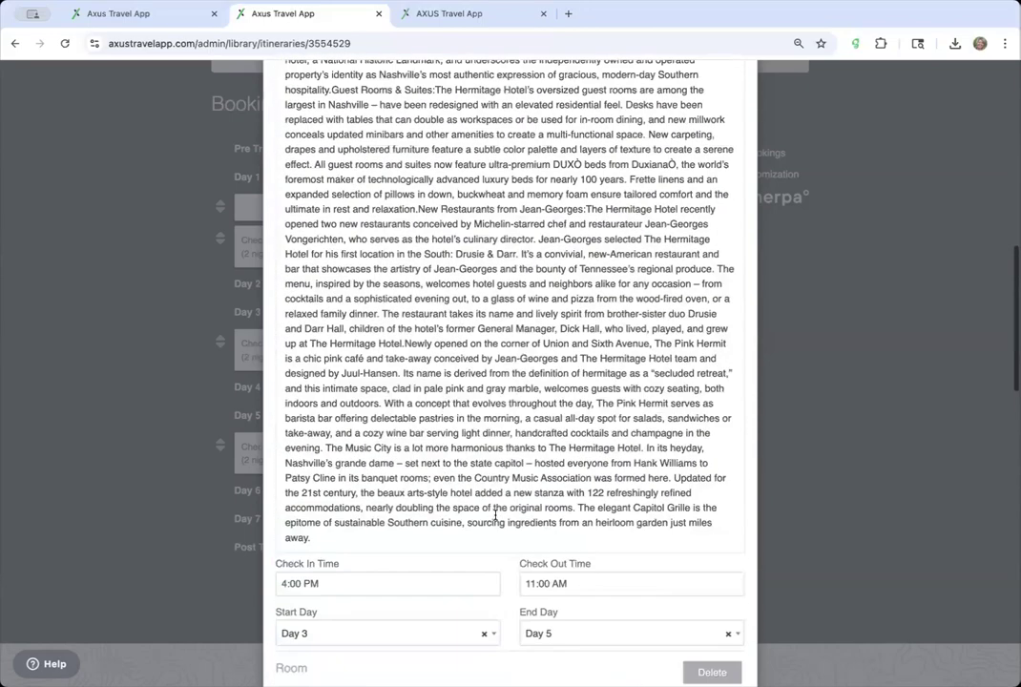
pyautogui.scroll(12, 495, 518)
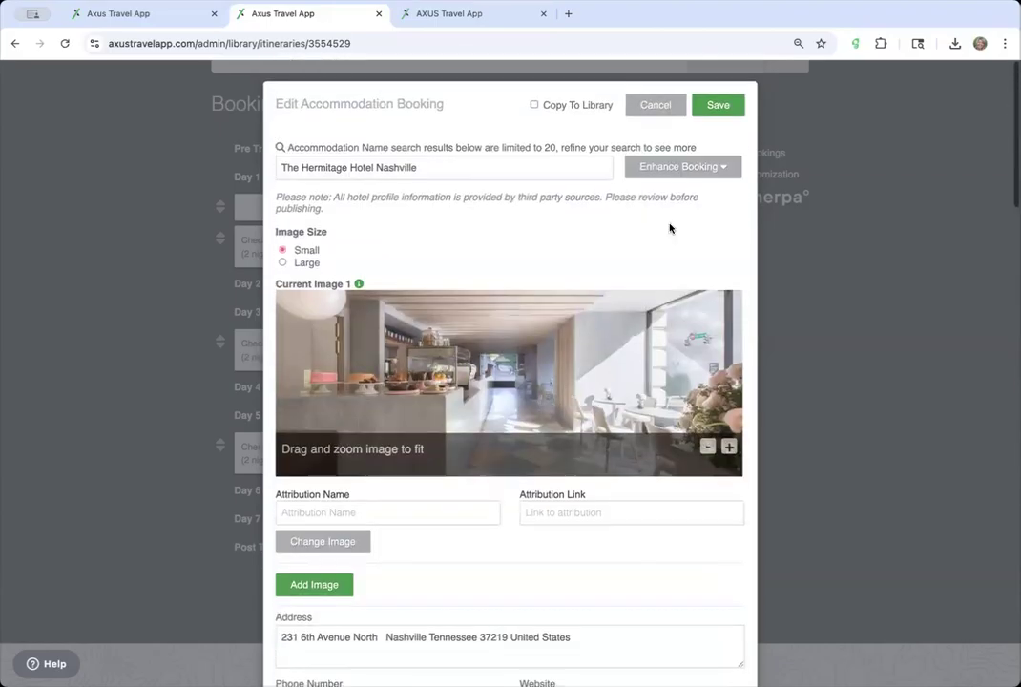
pyautogui.click(708, 165)
pyautogui.scroll(-5, 545, 504)
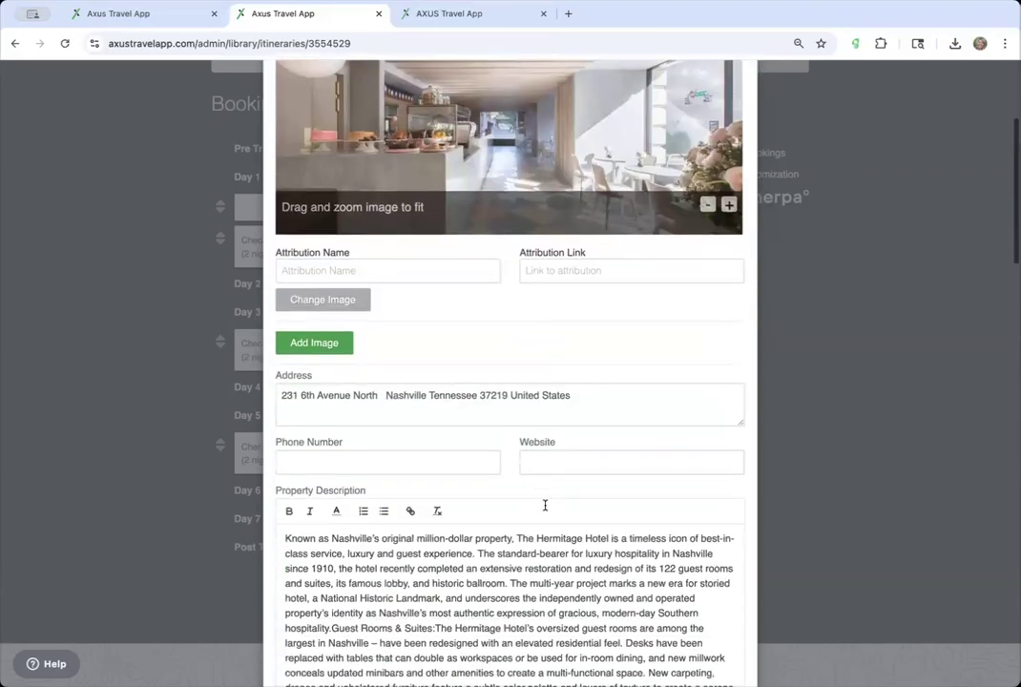
pyautogui.scroll(6, 518, 446)
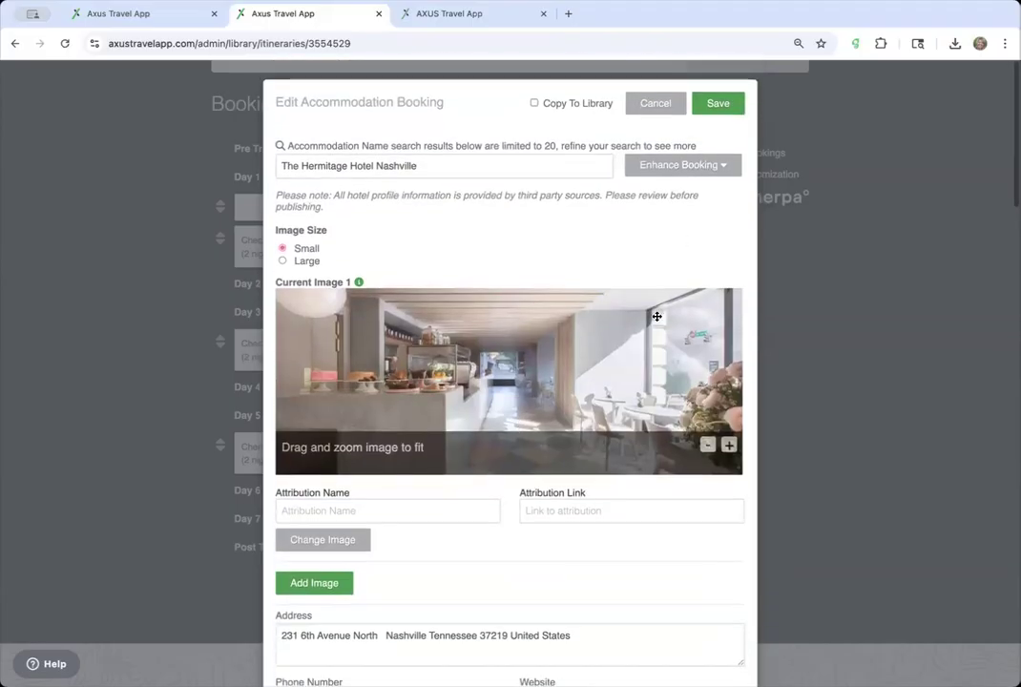
pyautogui.click(689, 166)
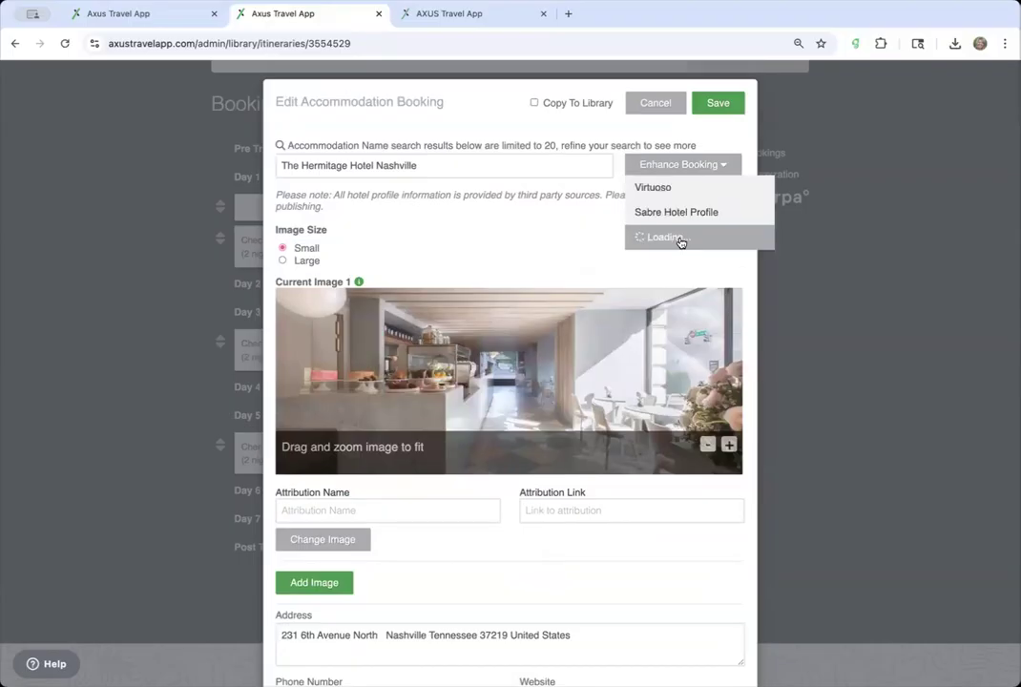
pyautogui.scroll(-4, 597, 362)
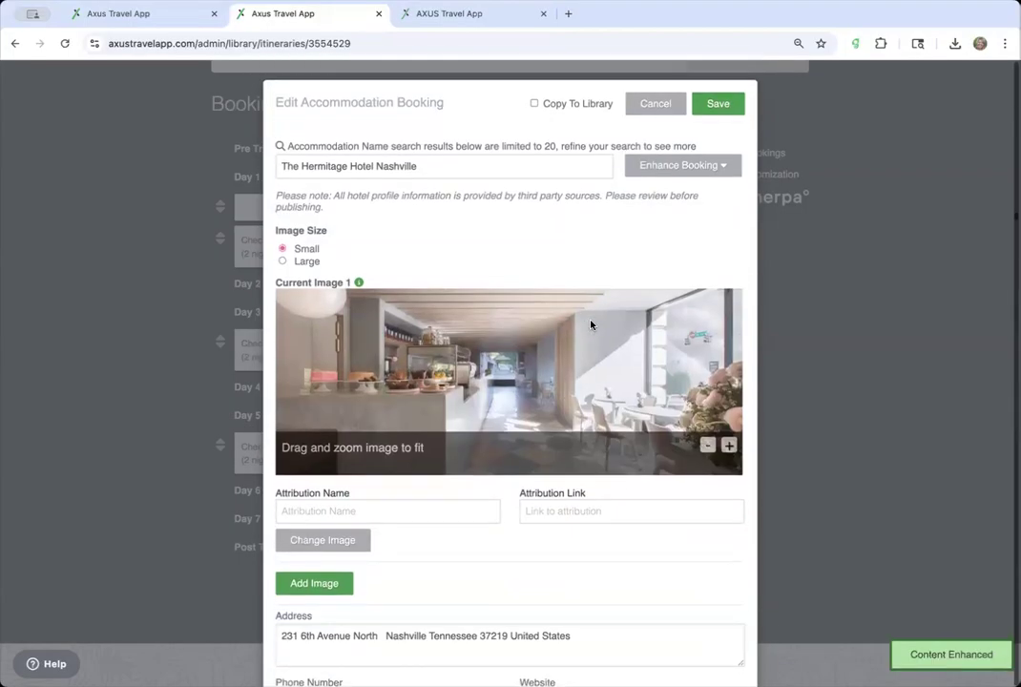
pyautogui.scroll(-10, 592, 320)
pyautogui.scroll(6, 591, 320)
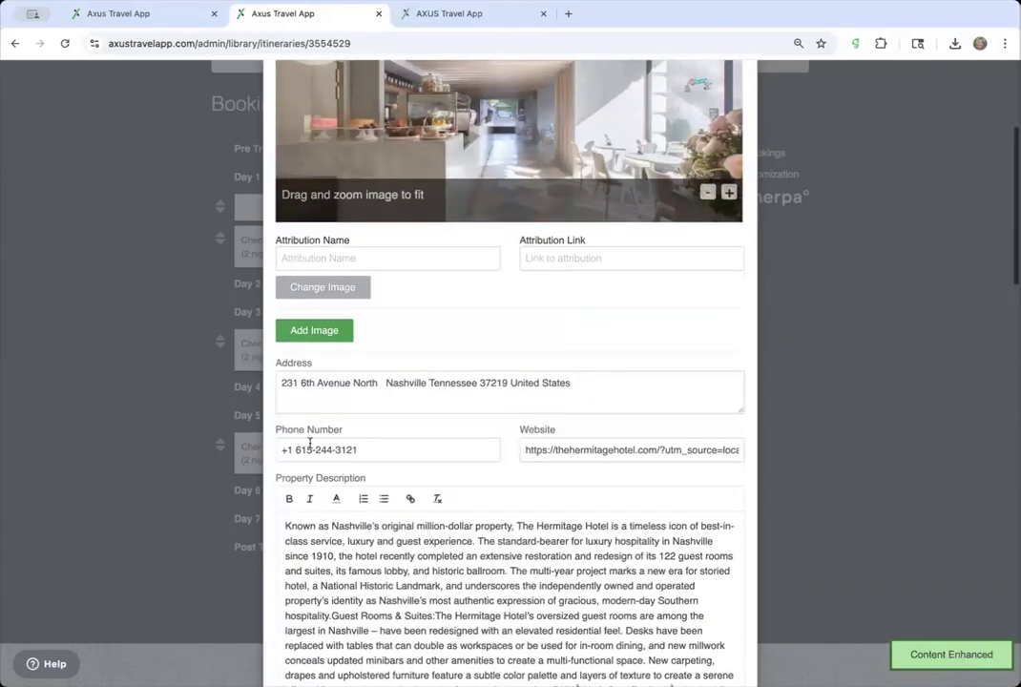
pyautogui.scroll(5, 597, 448)
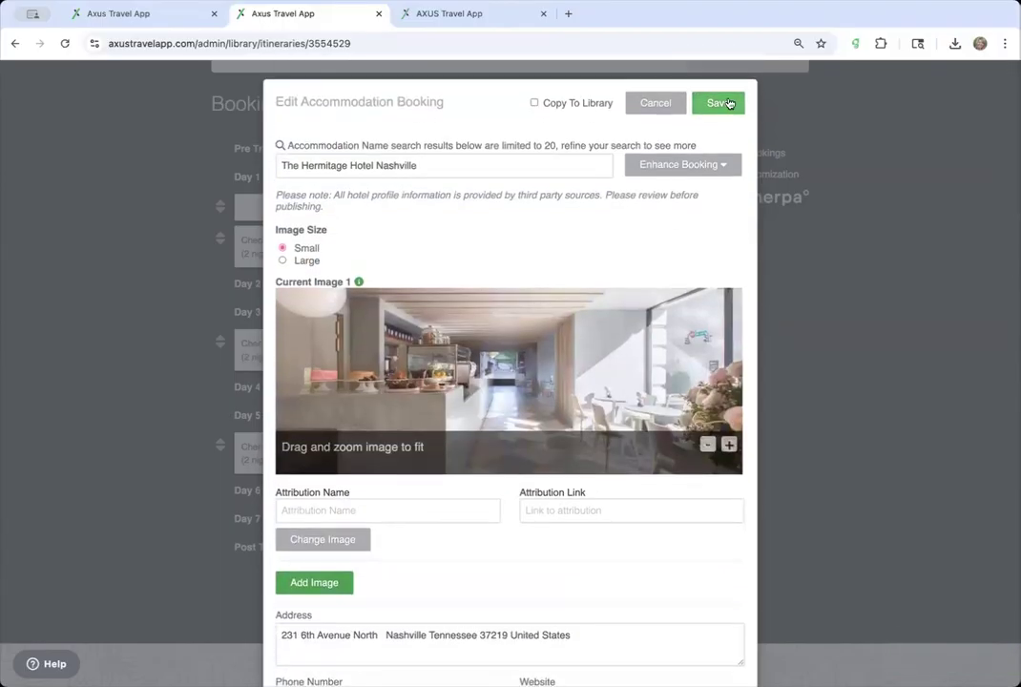
pyautogui.click(723, 104)
# - Reopen and save The Hermitage booking with Copy To Library enabled, then open Noelle Nashville Downtown
pyautogui.scroll(5, 625, 238)
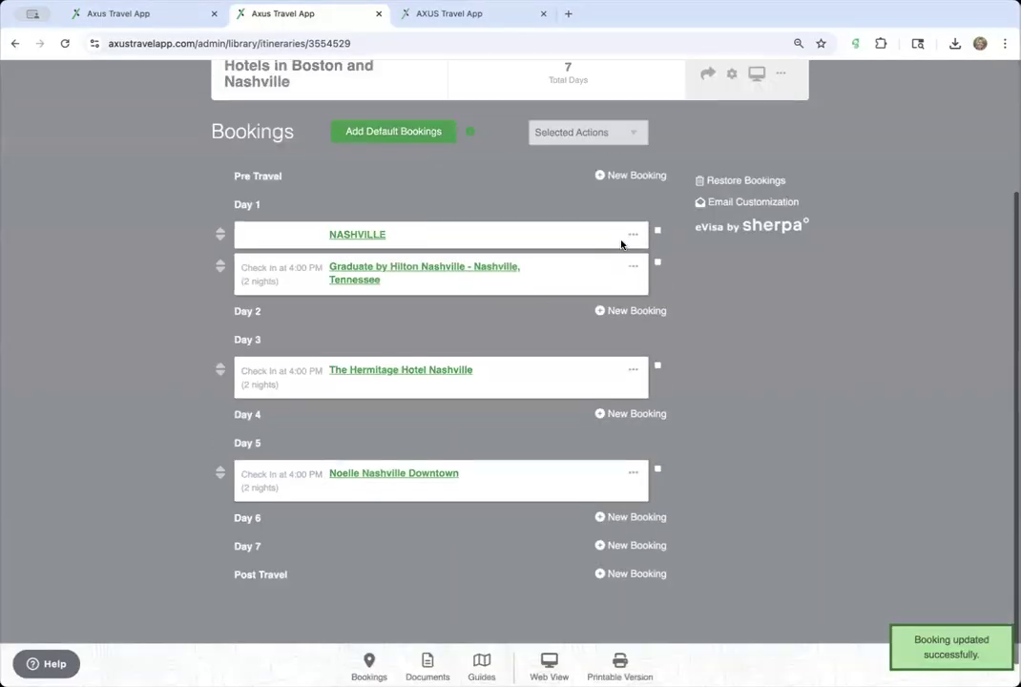
pyautogui.scroll(-2, 621, 245)
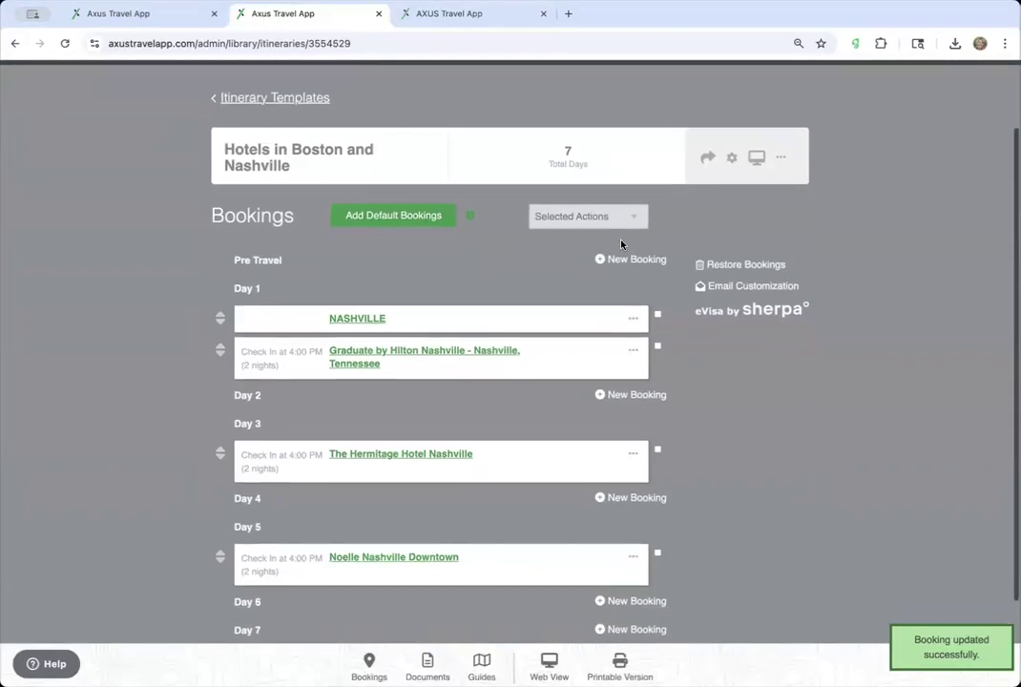
pyautogui.scroll(-2, 387, 355)
pyautogui.scroll(4, 383, 377)
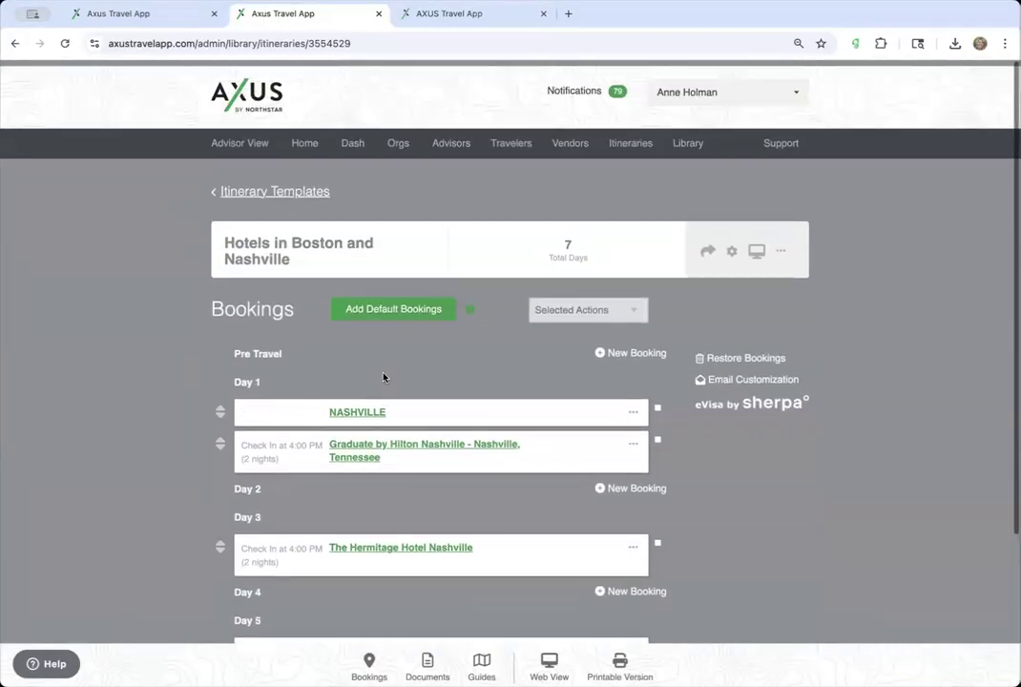
pyautogui.scroll(-3, 380, 522)
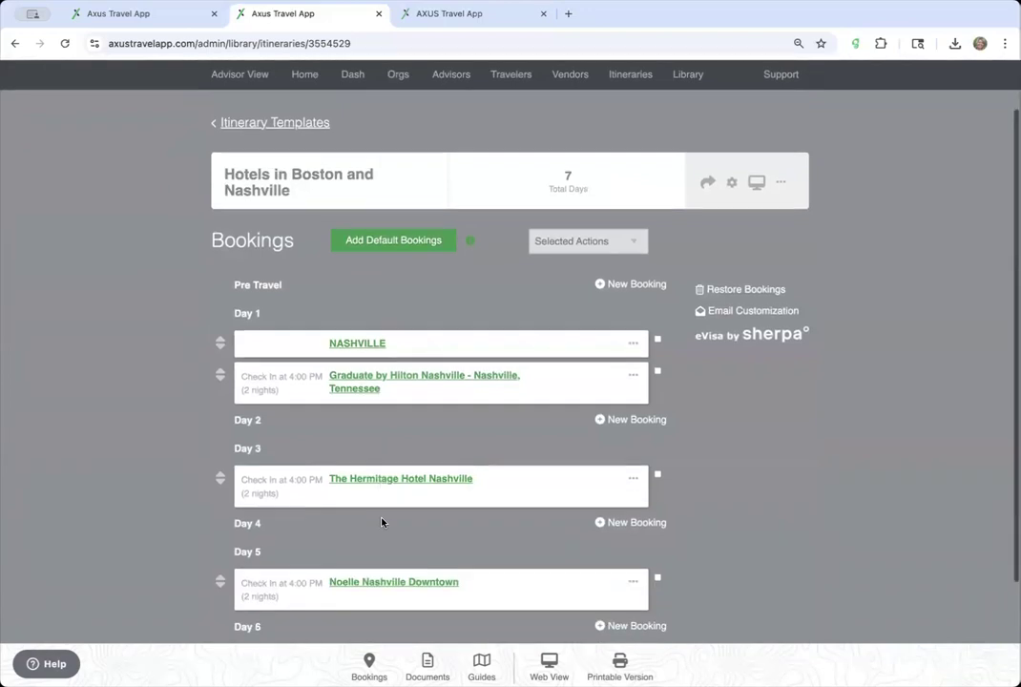
pyautogui.click(399, 386)
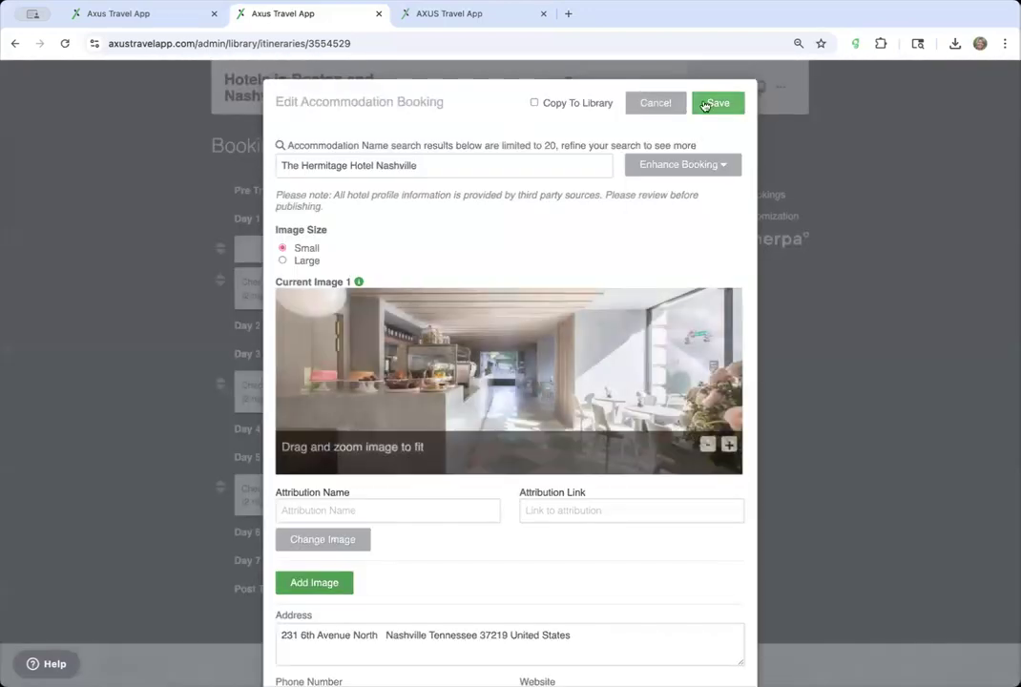
pyautogui.scroll(-3, 468, 361)
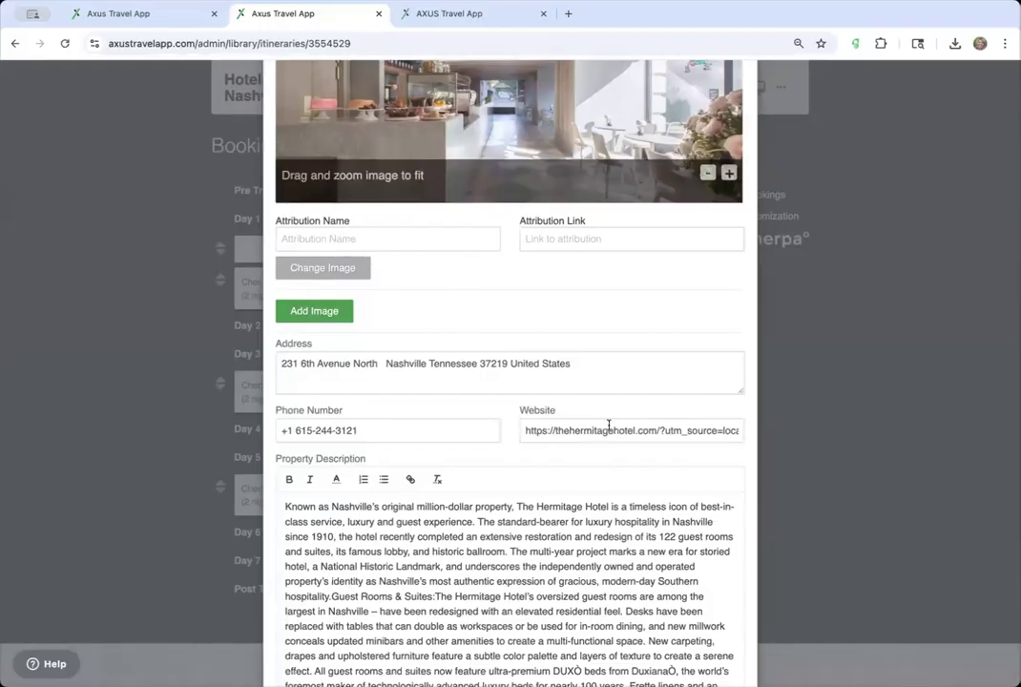
pyautogui.scroll(3, 609, 425)
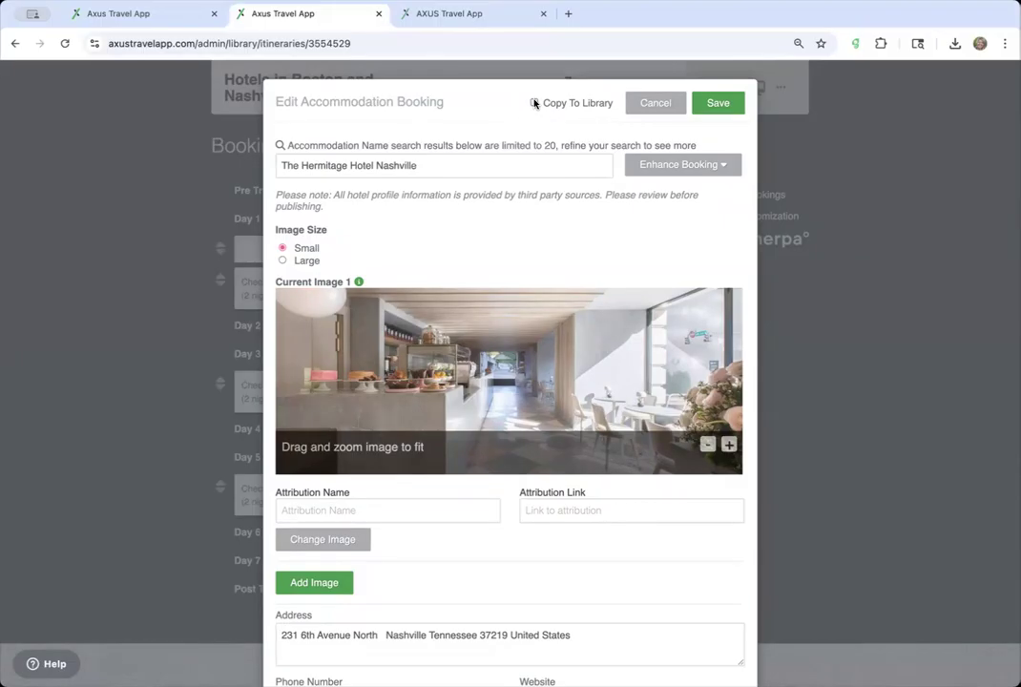
pyautogui.click(728, 112)
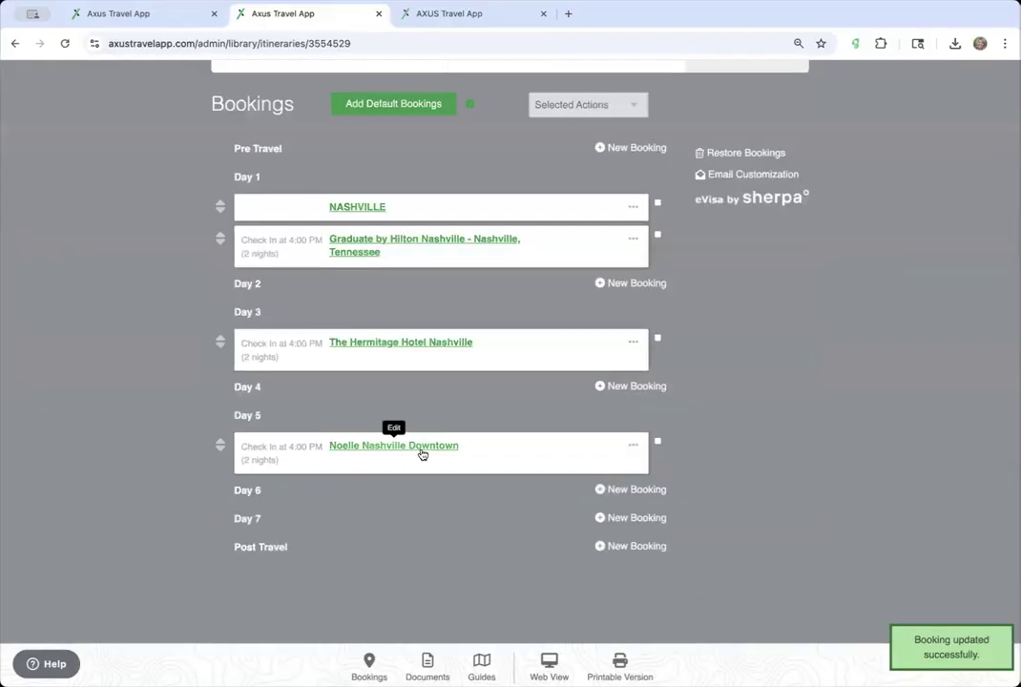
pyautogui.click(420, 447)
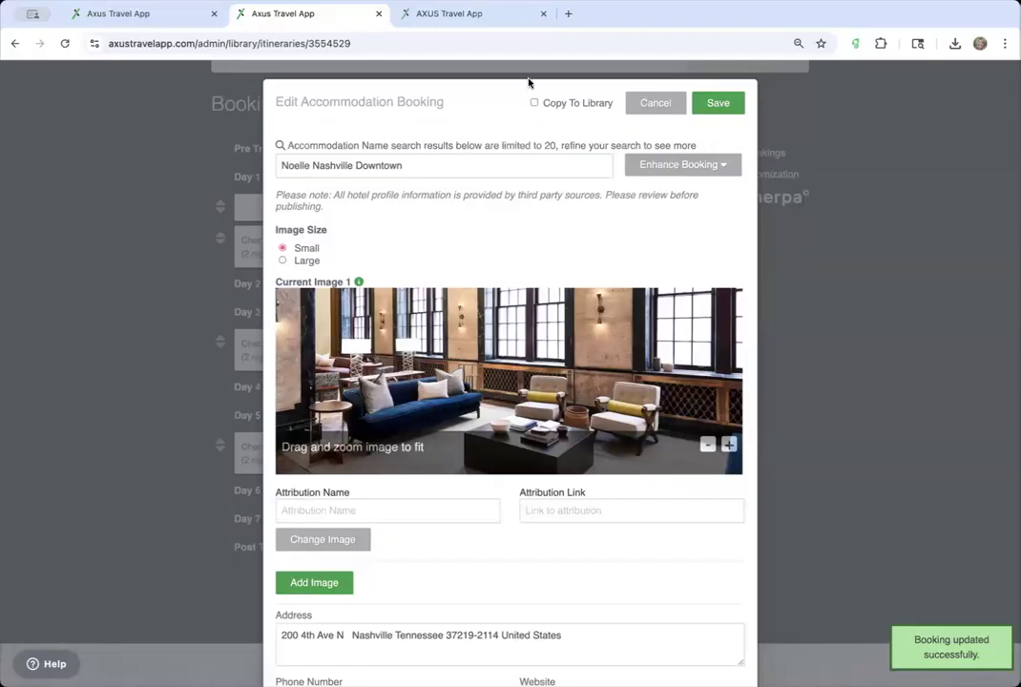
# - Fill the Noelle Nashville Downtown booking's hotel details from Google
pyautogui.scroll(-5, 529, 202)
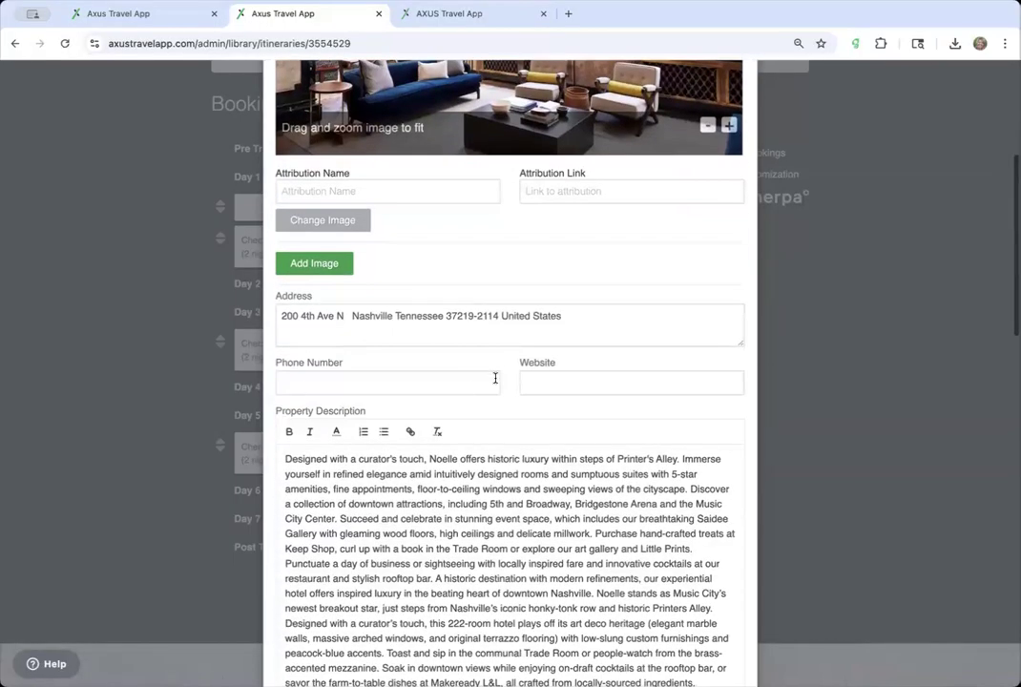
pyautogui.scroll(5, 494, 378)
pyautogui.click(724, 162)
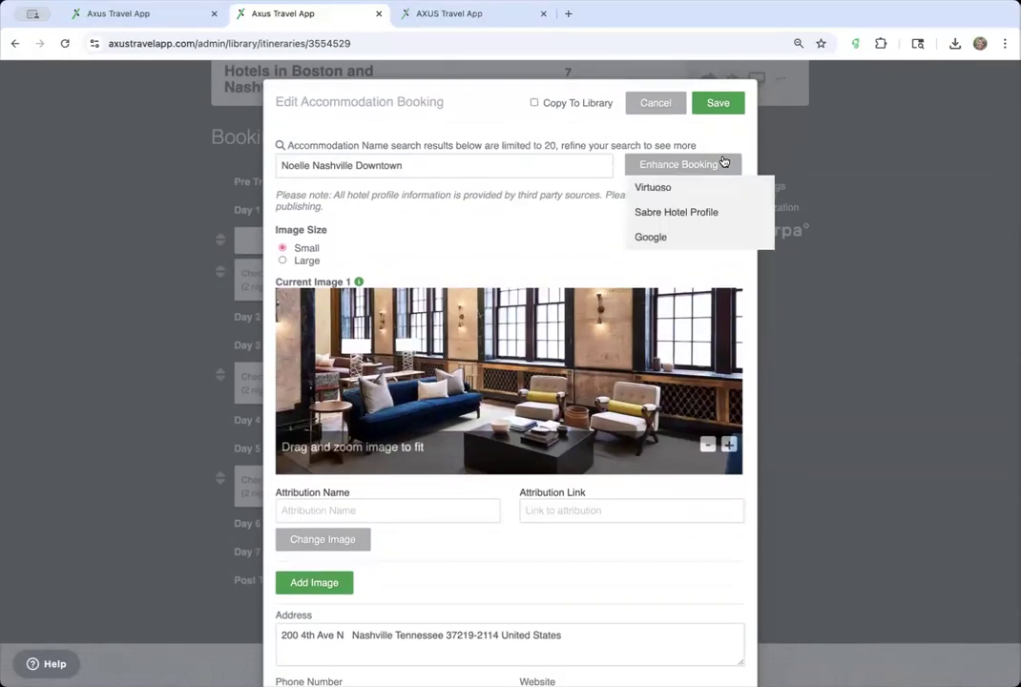
pyautogui.click(676, 236)
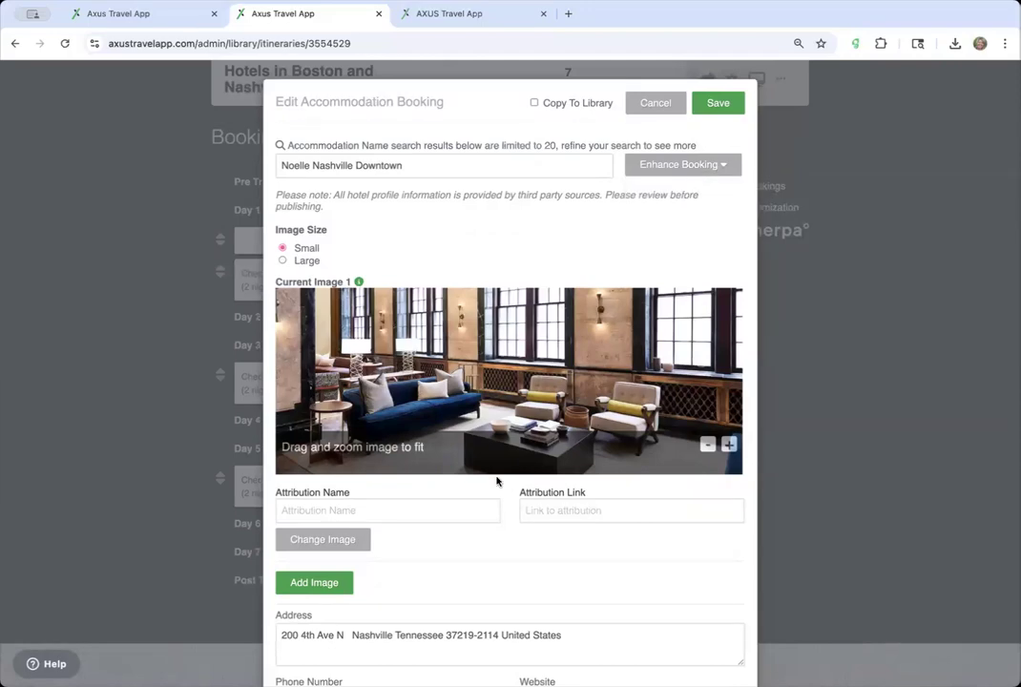
pyautogui.scroll(-3, 496, 480)
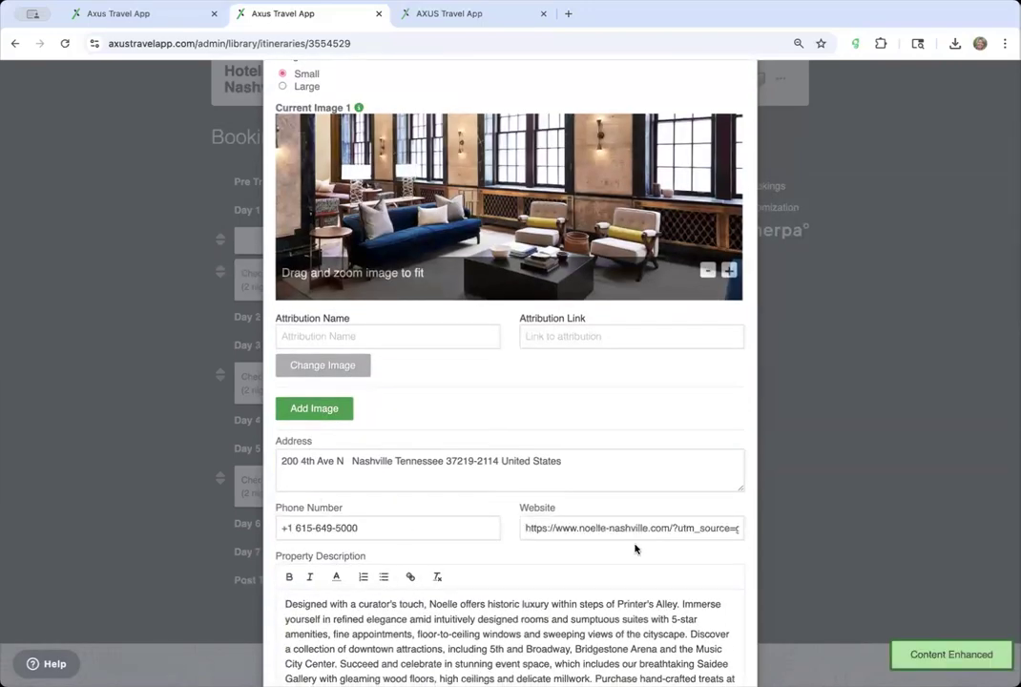
pyautogui.scroll(-1, 635, 548)
pyautogui.scroll(2, 635, 548)
pyautogui.scroll(-14, 634, 548)
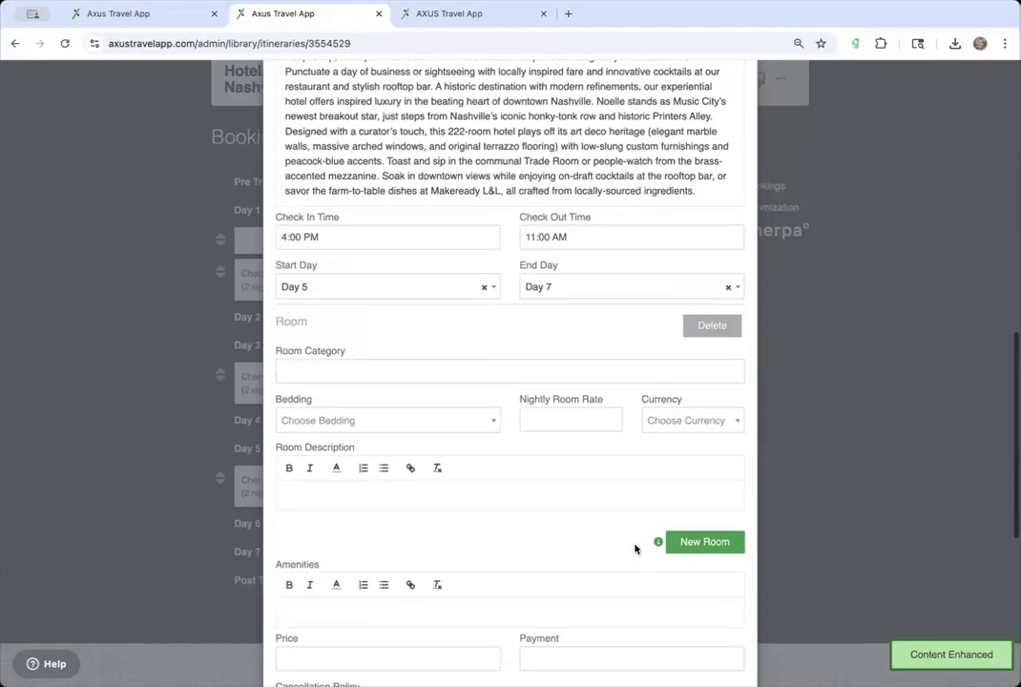
# - Add a Stateroom, Queen bedding, 500 USD nightly, 'Cozy and modern.' description, and save
pyautogui.click(417, 368)
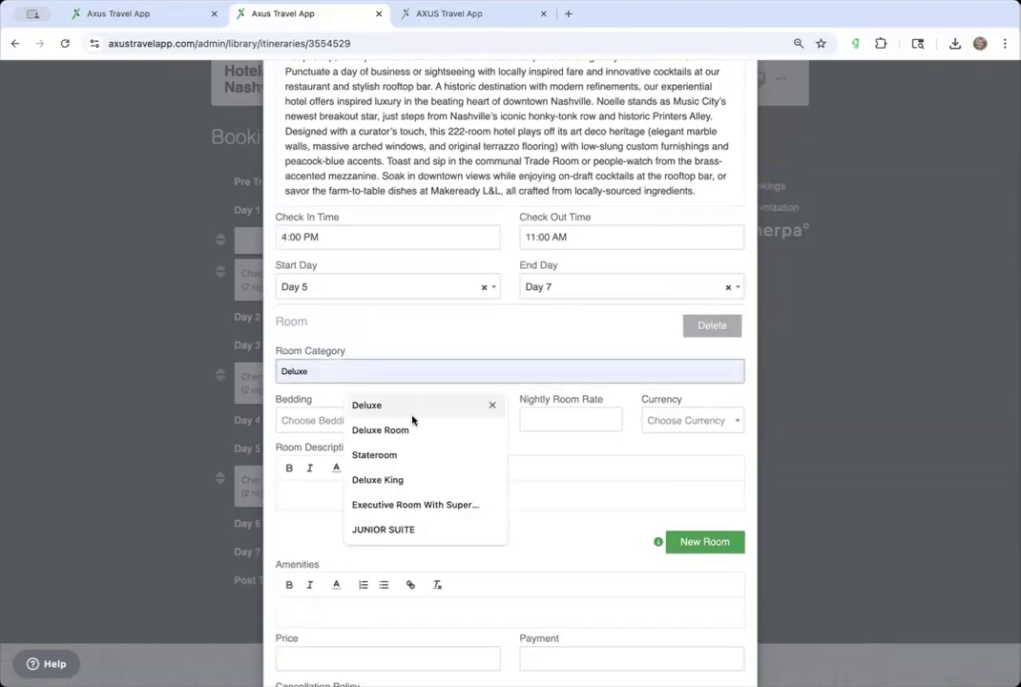
pyautogui.click(375, 454)
pyautogui.click(380, 421)
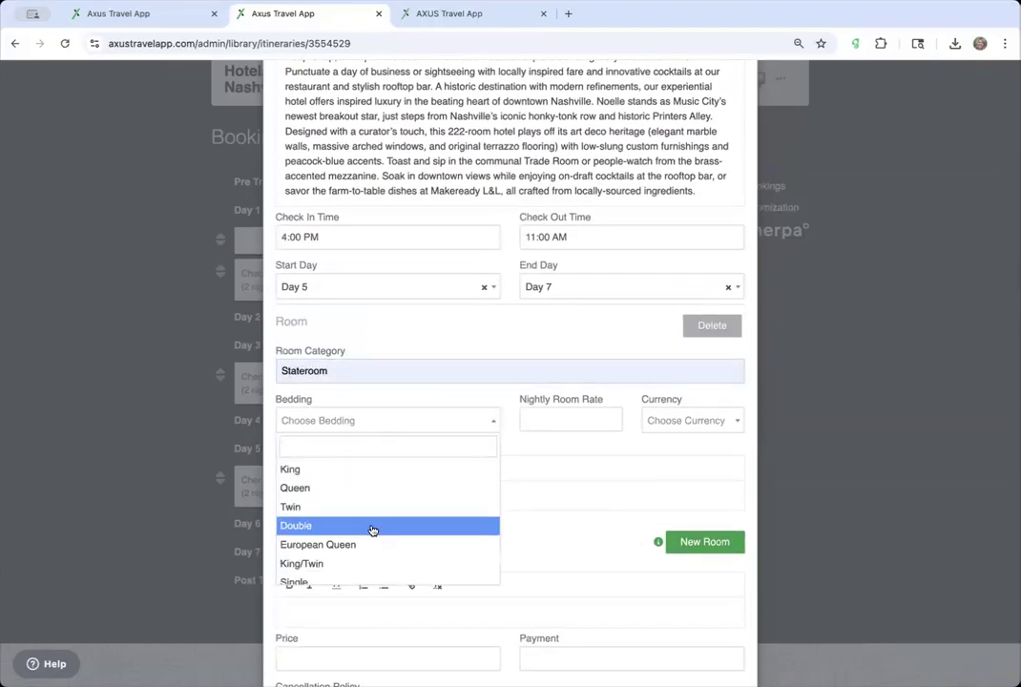
pyautogui.click(387, 488)
pyautogui.click(559, 421)
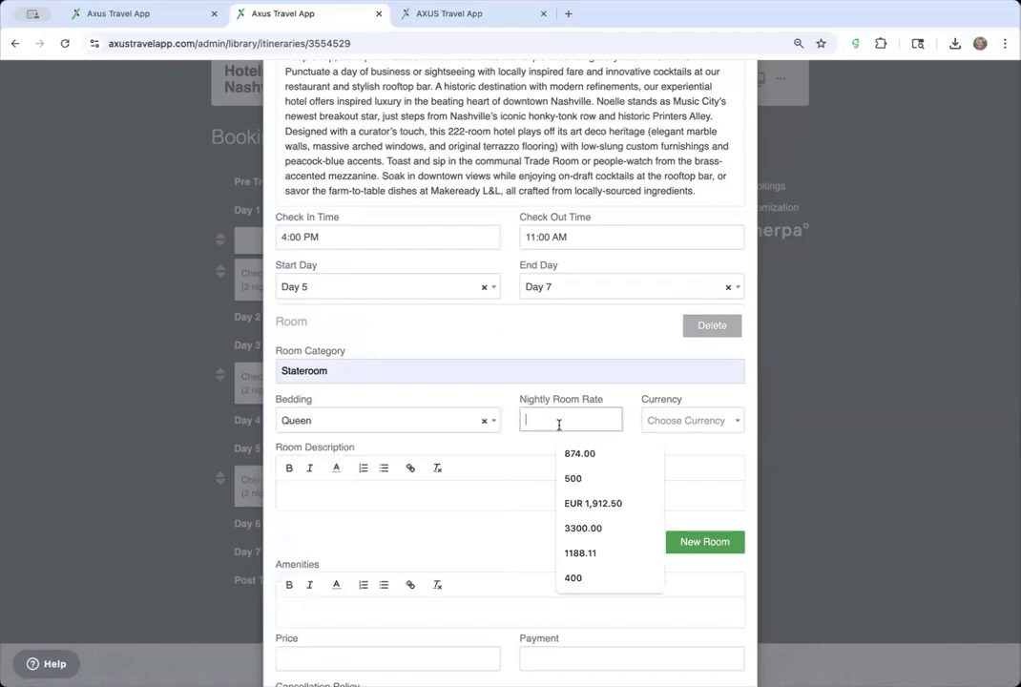
pyautogui.click(591, 482)
pyautogui.click(680, 432)
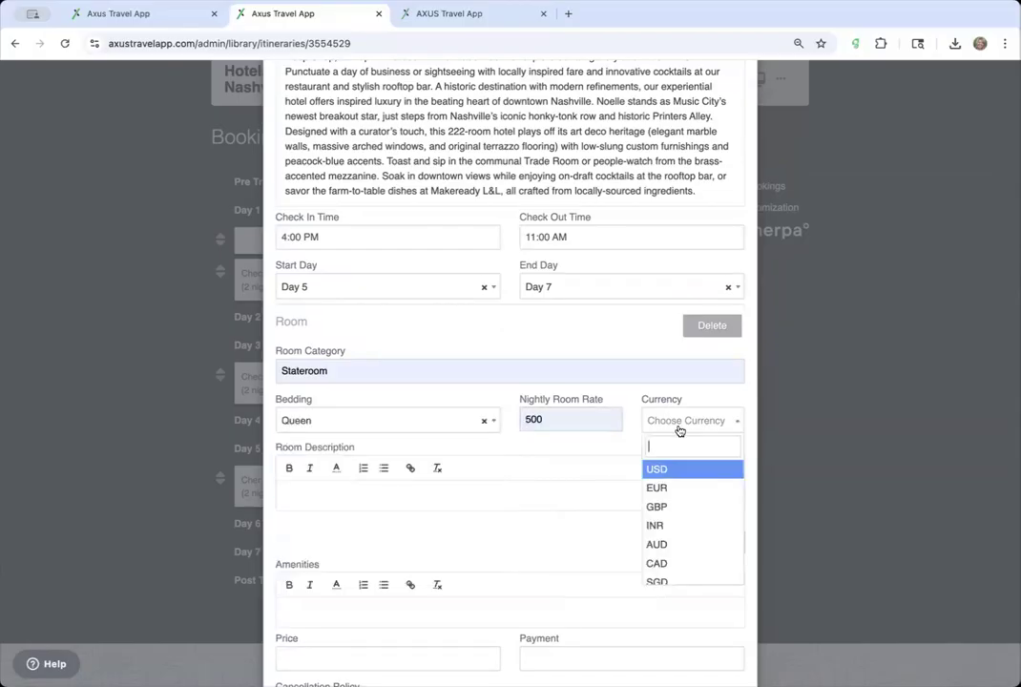
pyautogui.click(676, 468)
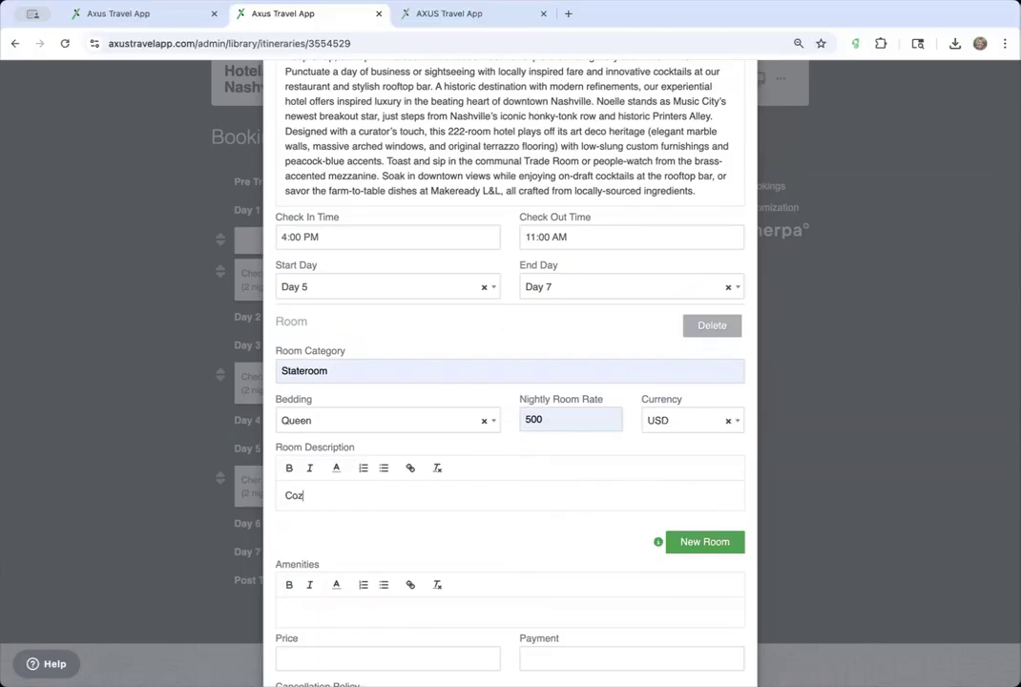
pyautogui.write('mod')
pyautogui.scroll(-5, 570, 493)
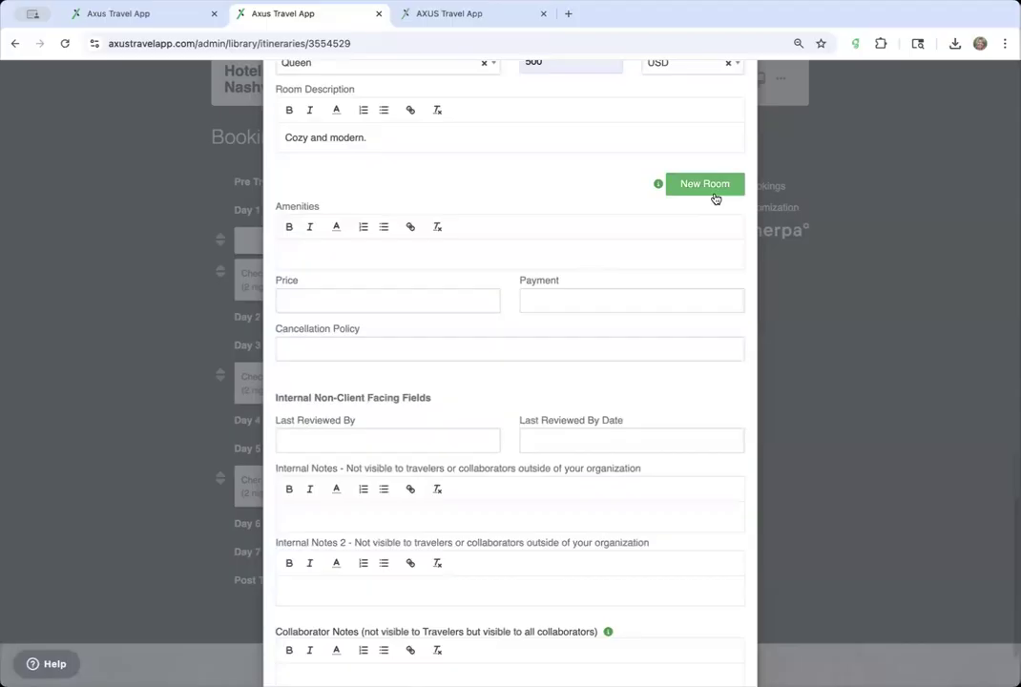
pyautogui.scroll(-3, 684, 392)
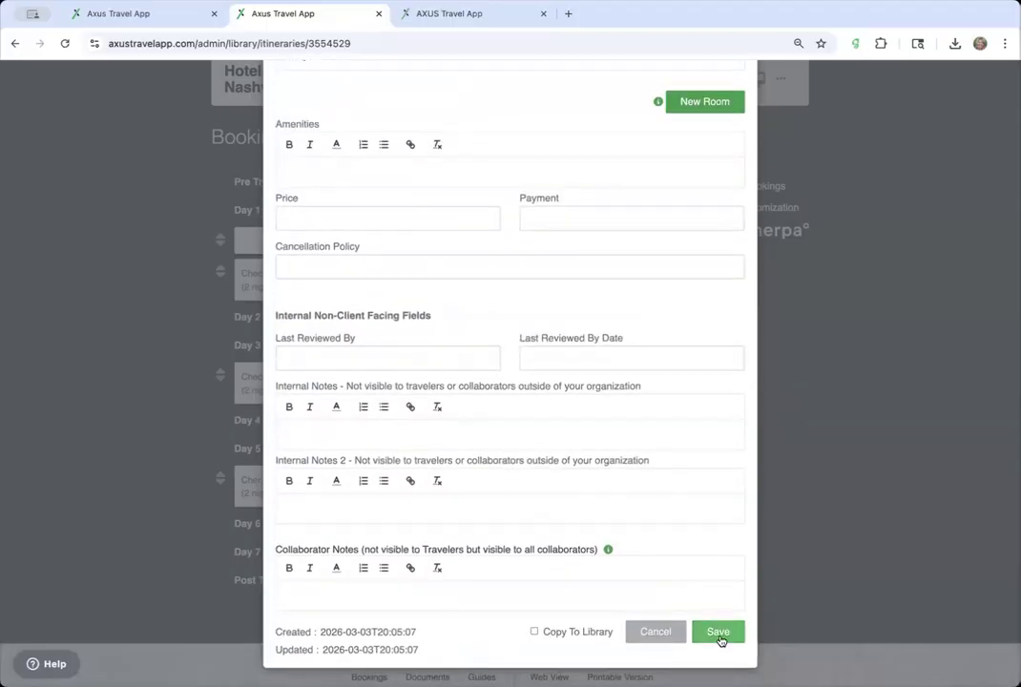
pyautogui.click(718, 632)
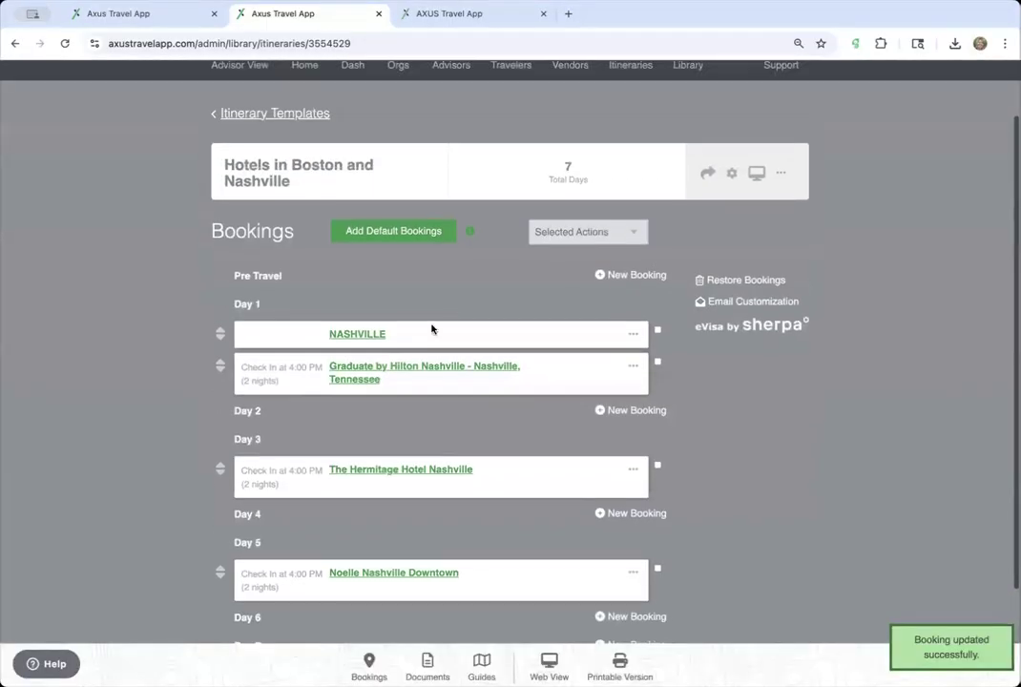
# - Open the Noelle Nashville Downtown booking and save it back to the list
pyautogui.click(420, 572)
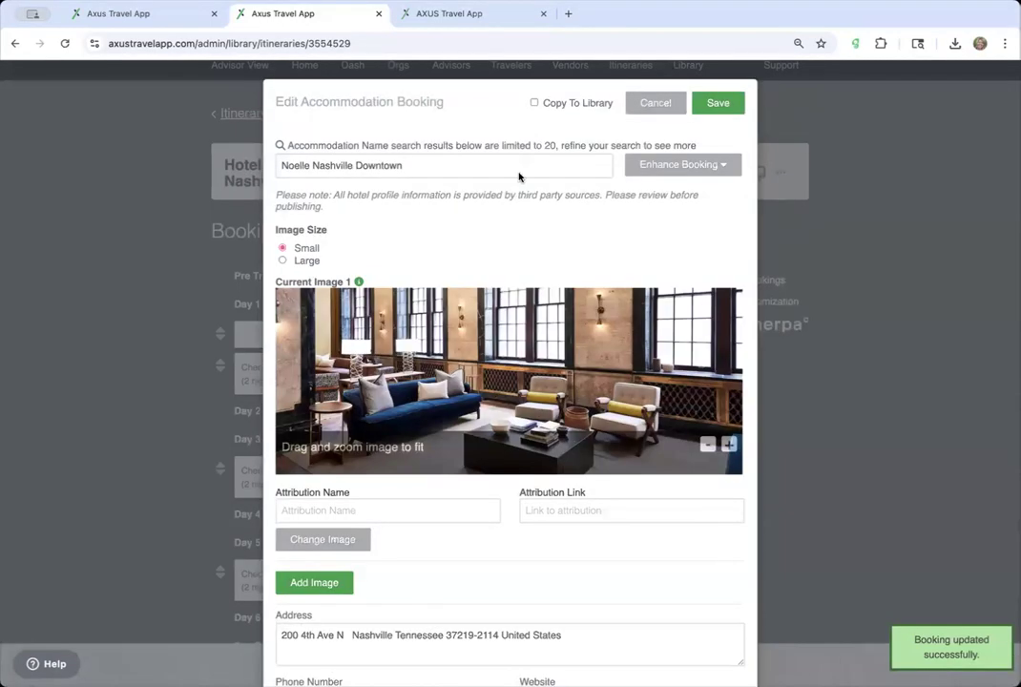
pyautogui.click(718, 103)
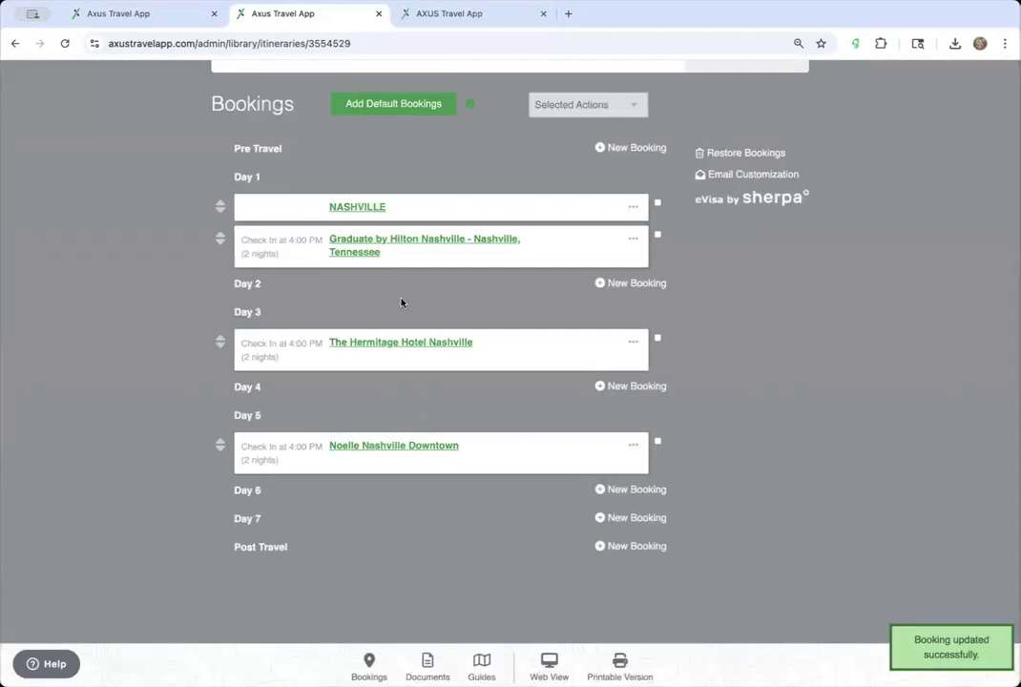
pyautogui.scroll(1, 401, 301)
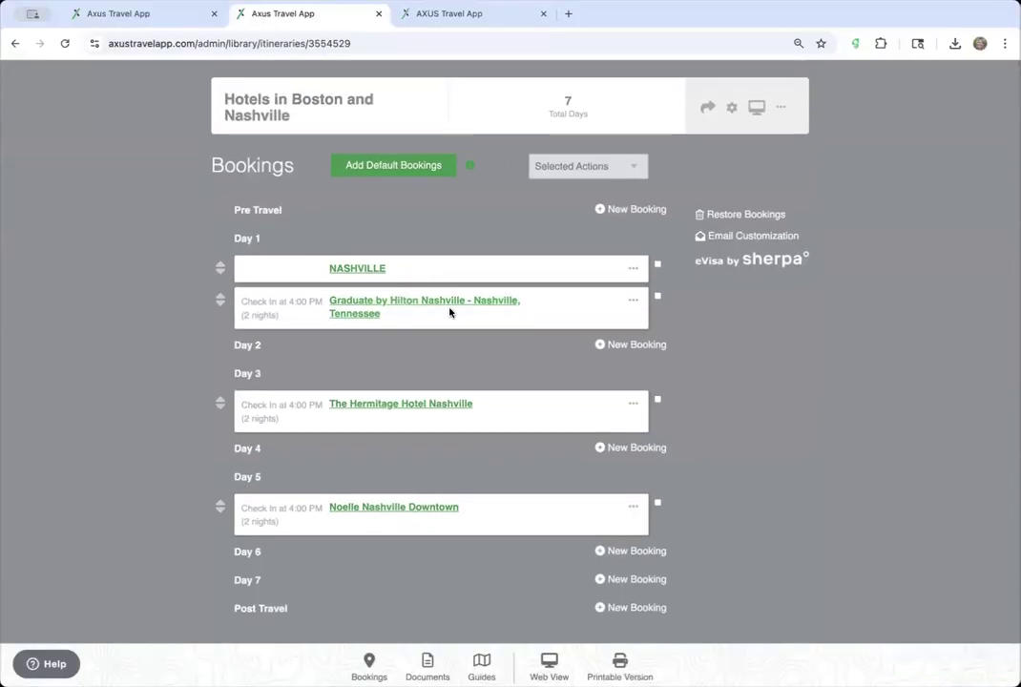
# - Reopen The Hermitage Hotel Nashville booking to show its address, phone and website
pyautogui.scroll(2, 450, 306)
pyautogui.scroll(1, 449, 306)
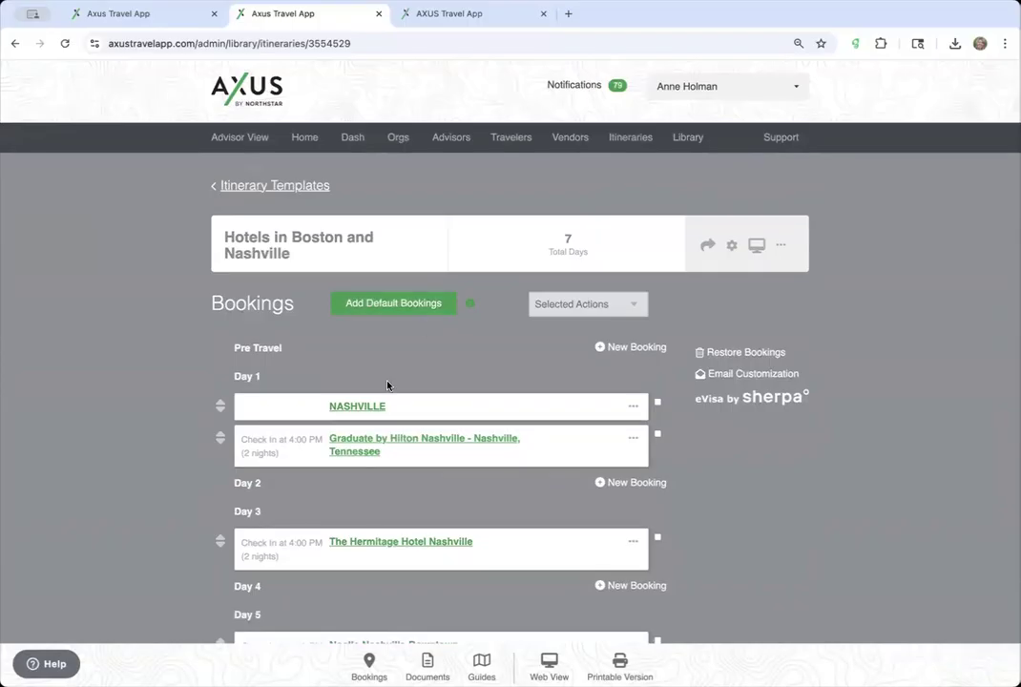
pyautogui.click(446, 544)
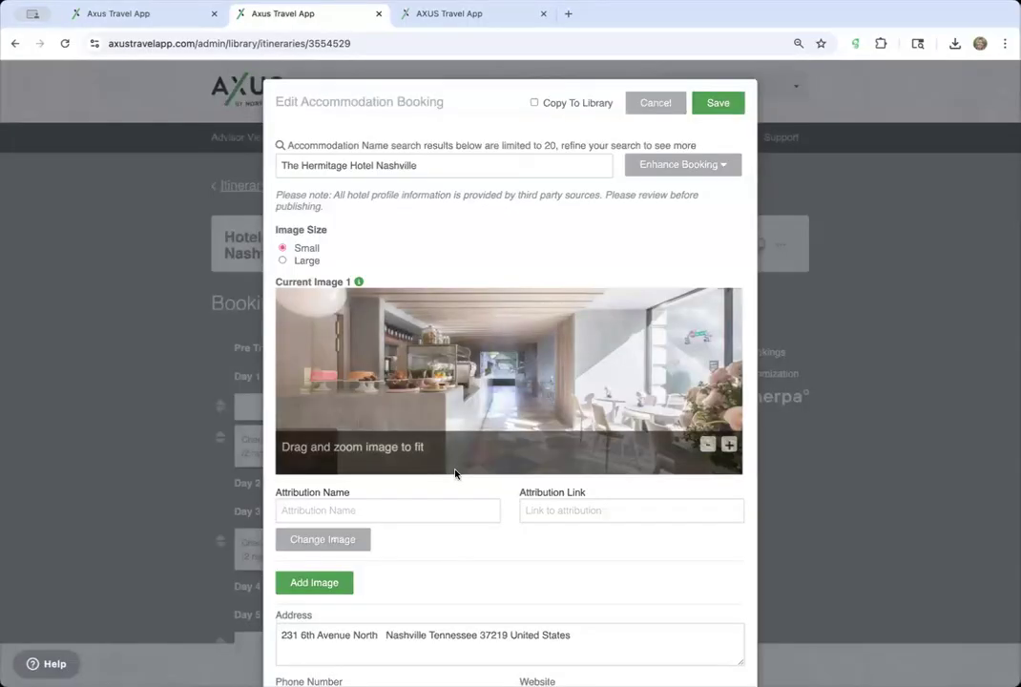
pyautogui.scroll(-1, 395, 510)
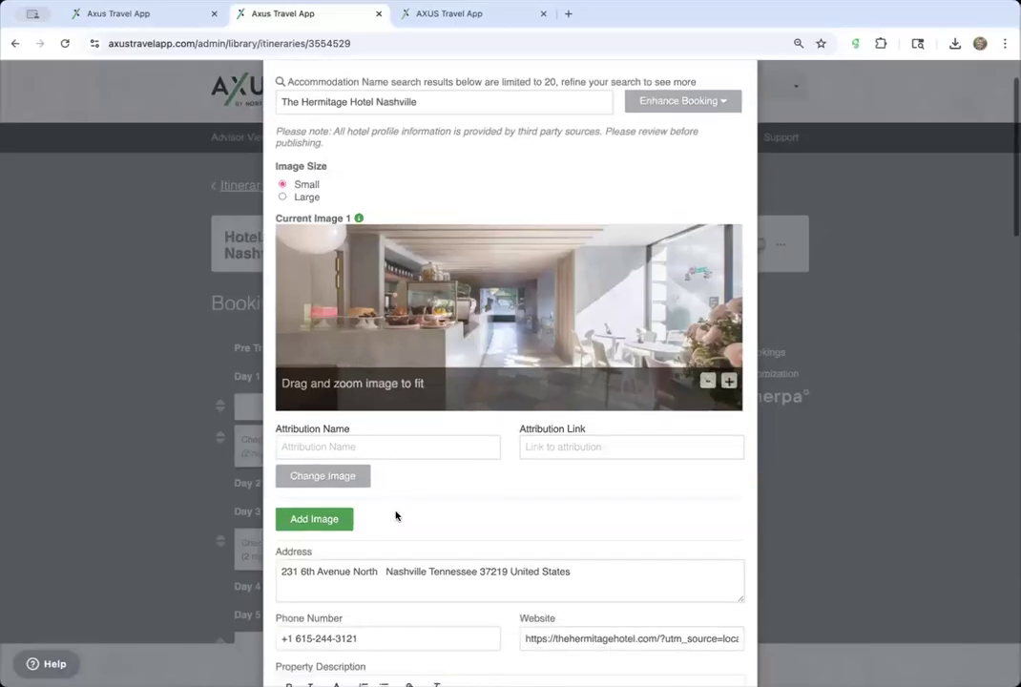
pyautogui.scroll(1, 396, 516)
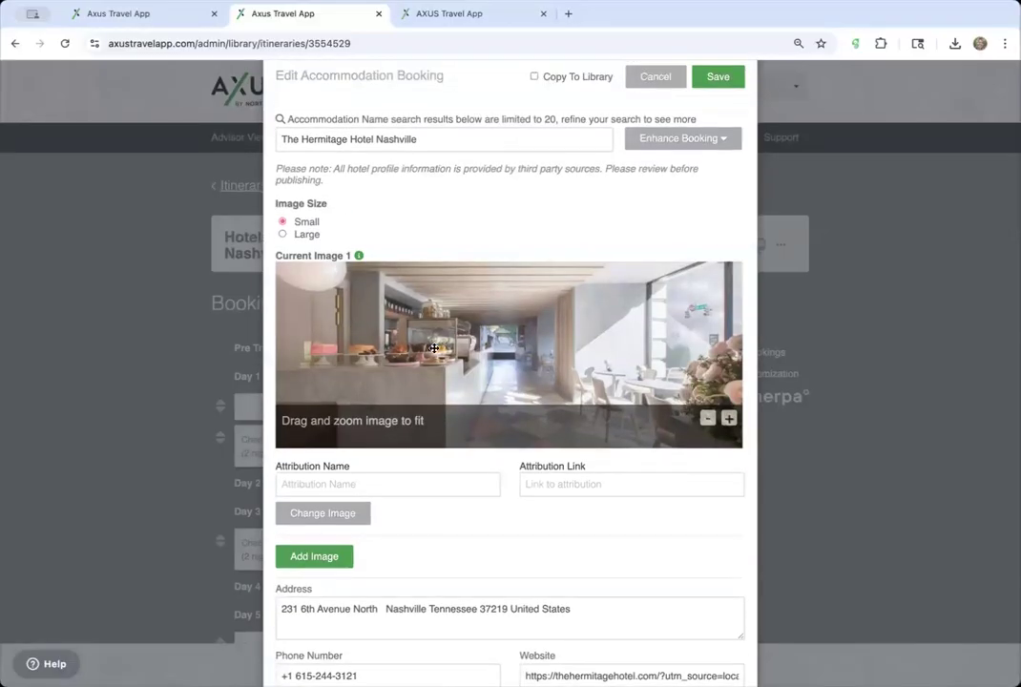
# - Add a second image slot and link the booking to the Virtuoso Hermitage listing
pyautogui.click(324, 559)
pyautogui.scroll(-3, 431, 474)
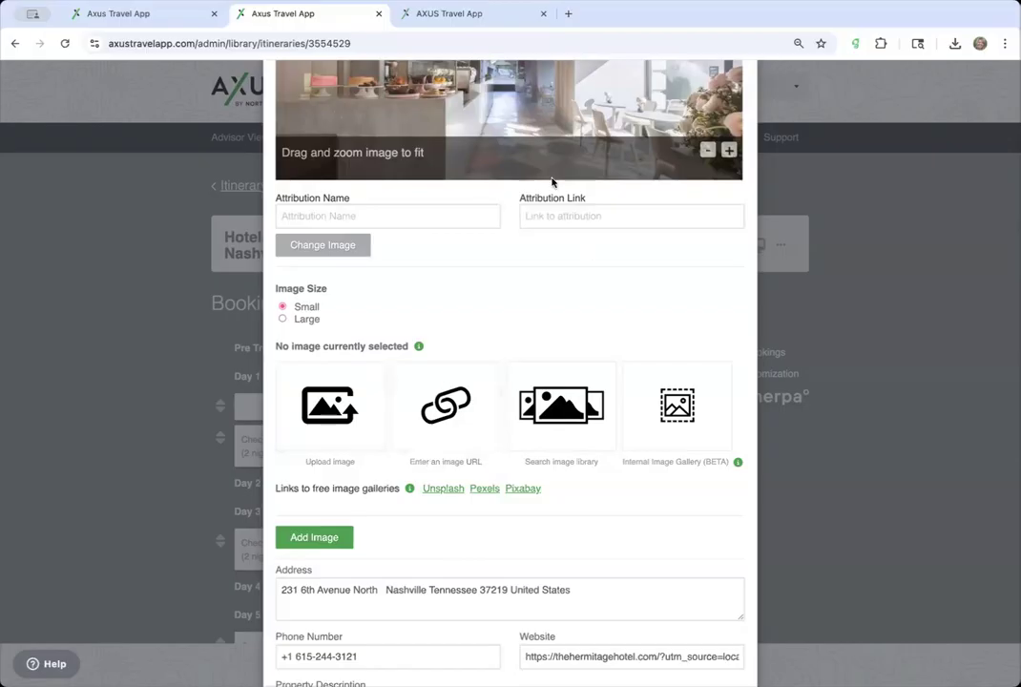
pyautogui.scroll(3, 555, 309)
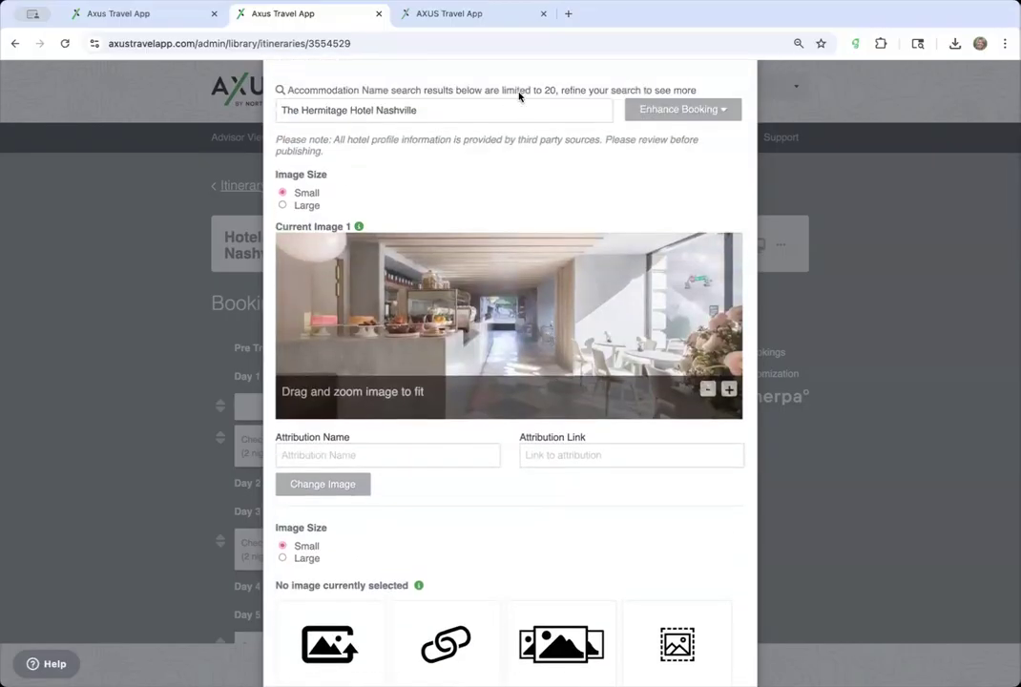
pyautogui.click(445, 114)
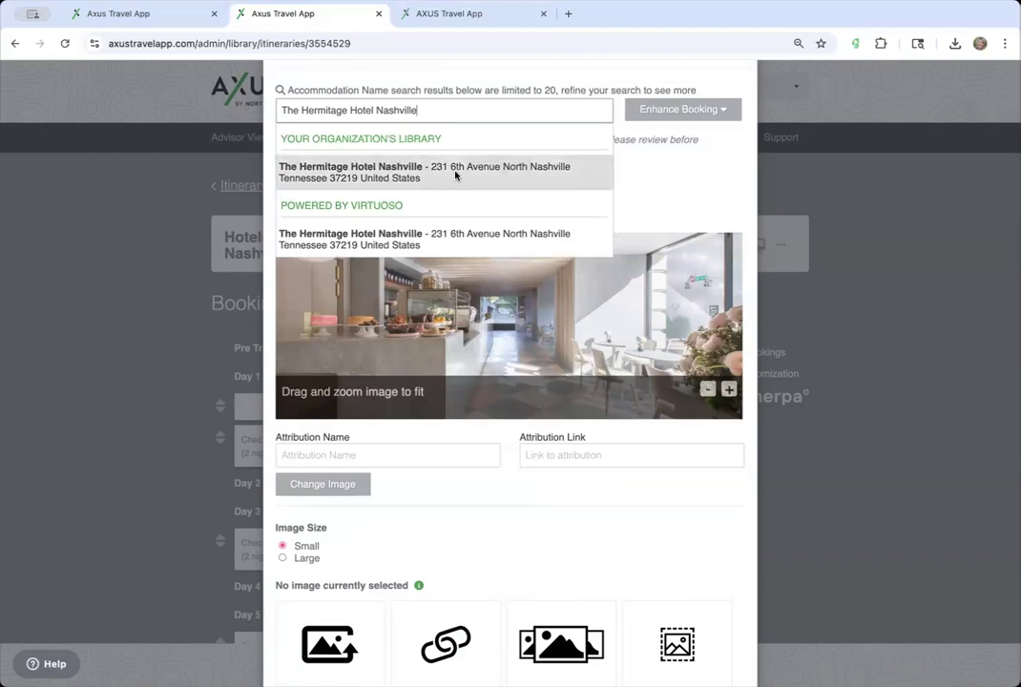
pyautogui.click(447, 233)
pyautogui.scroll(-5, 448, 233)
pyautogui.scroll(5, 448, 233)
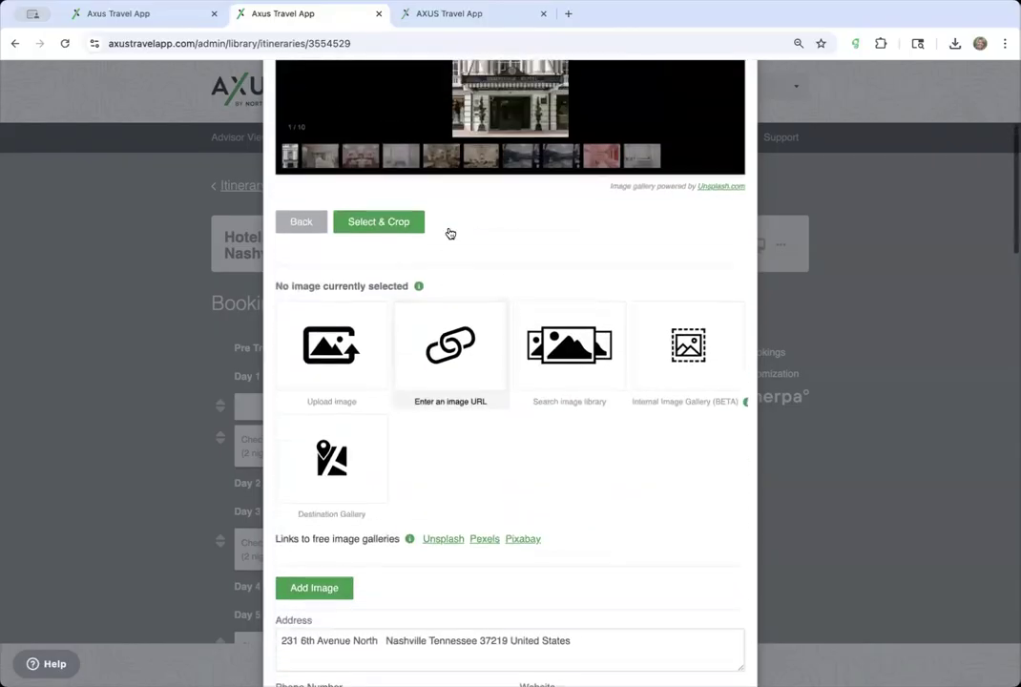
pyautogui.scroll(-2, 447, 233)
pyautogui.scroll(-4, 447, 232)
pyautogui.scroll(3, 448, 233)
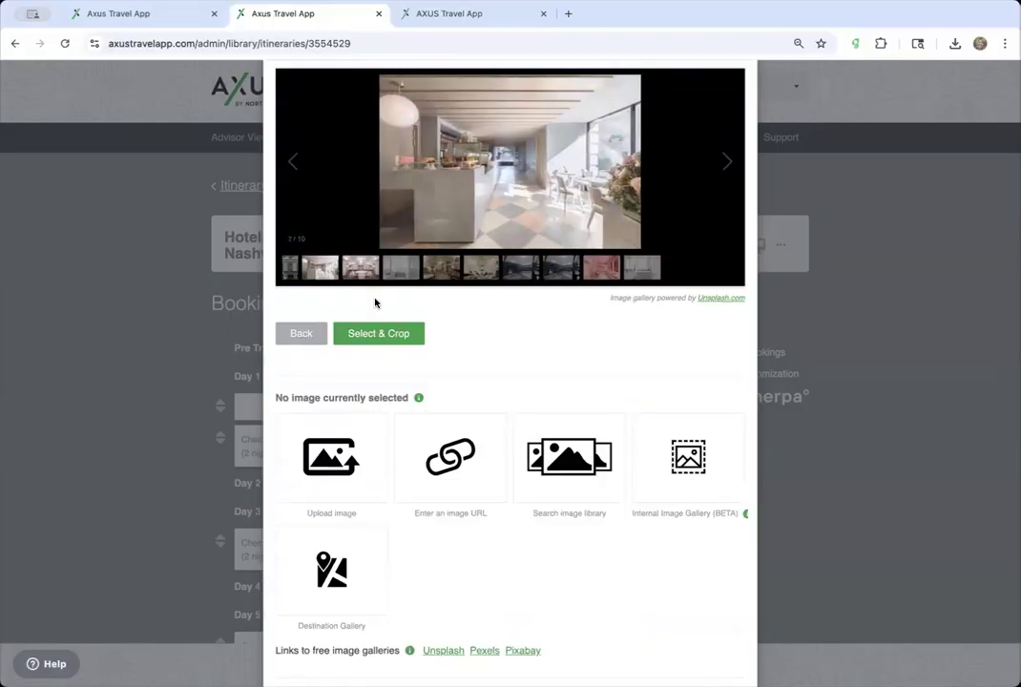
# - Close the hotel photo gallery and bring the image source options into view
pyautogui.click(381, 333)
pyautogui.scroll(-3, 440, 264)
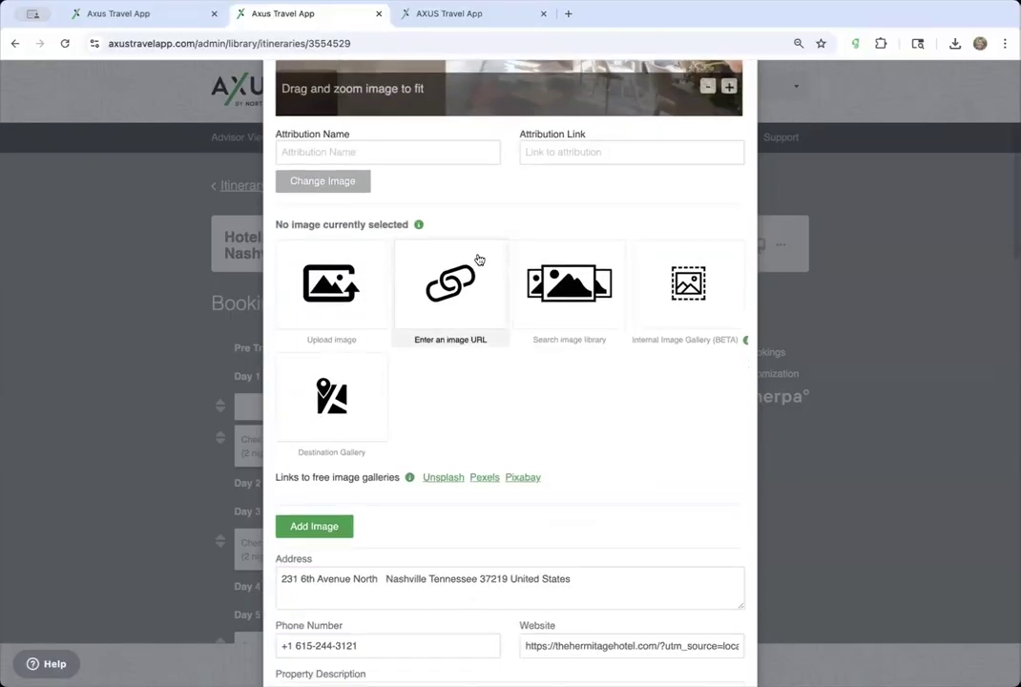
pyautogui.scroll(3, 482, 238)
pyautogui.click(440, 163)
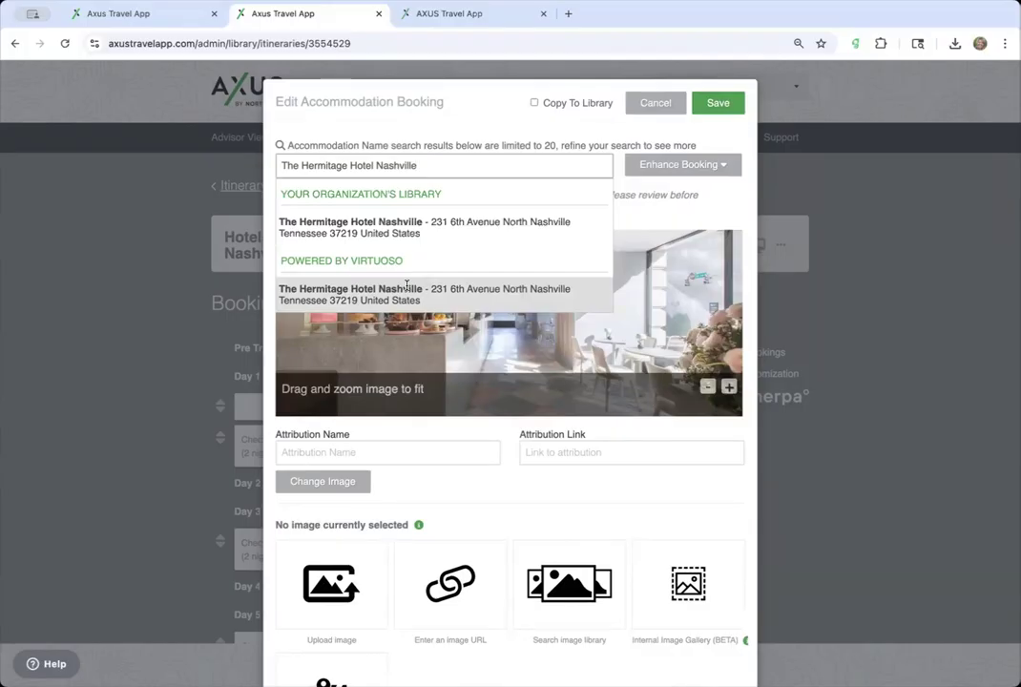
pyautogui.scroll(-2, 407, 285)
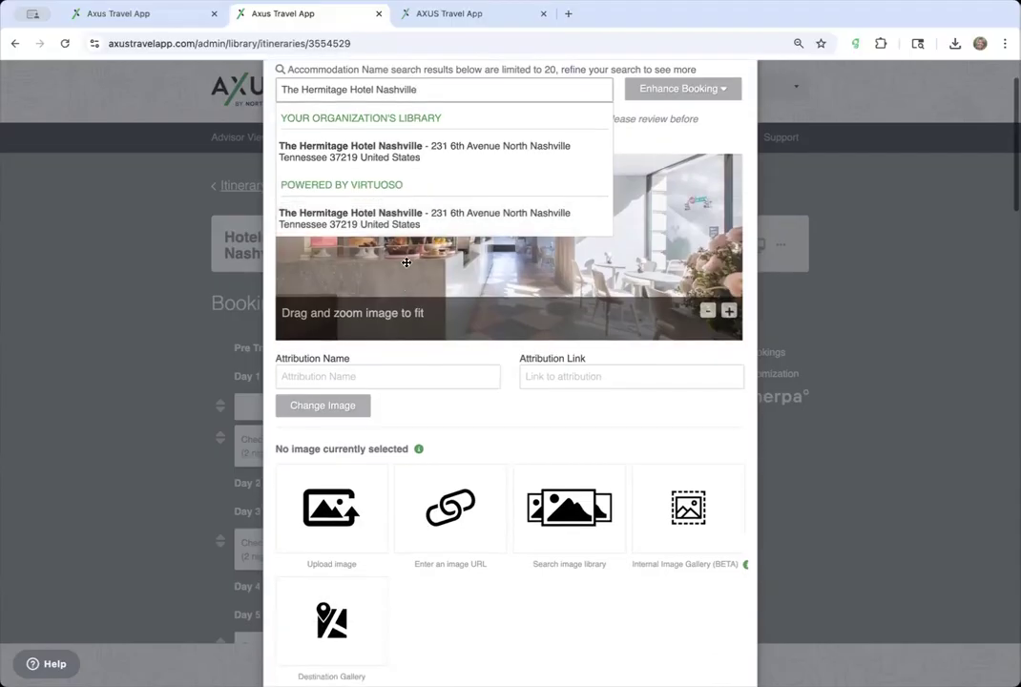
pyautogui.scroll(-5, 395, 218)
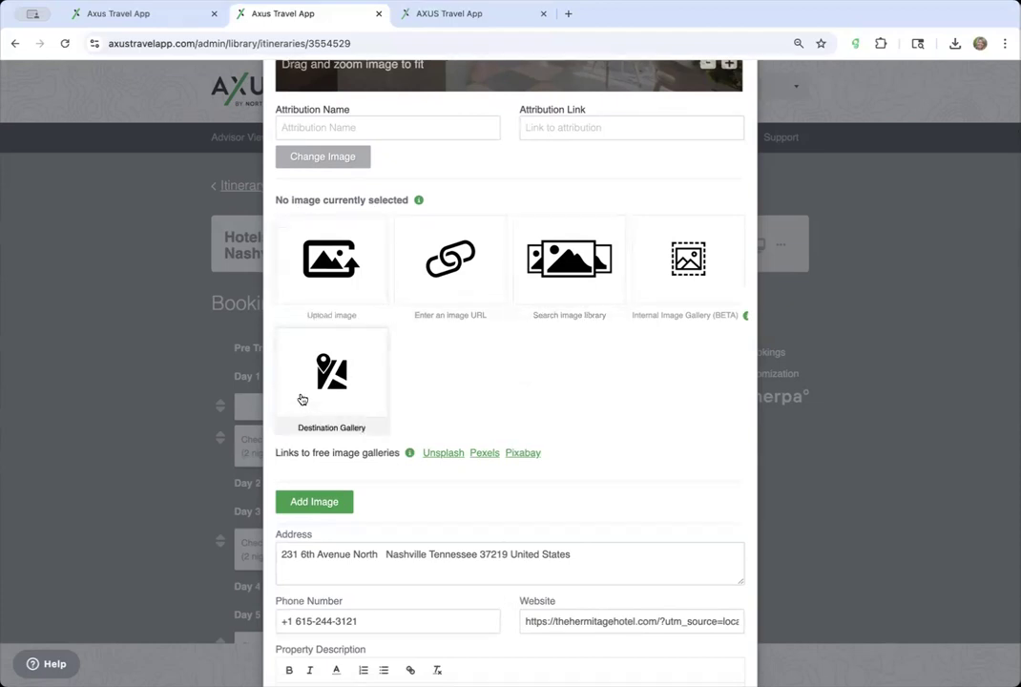
# - Set the ornate lobby photo from the Destination Gallery as image 2, cropped
pyautogui.click(302, 399)
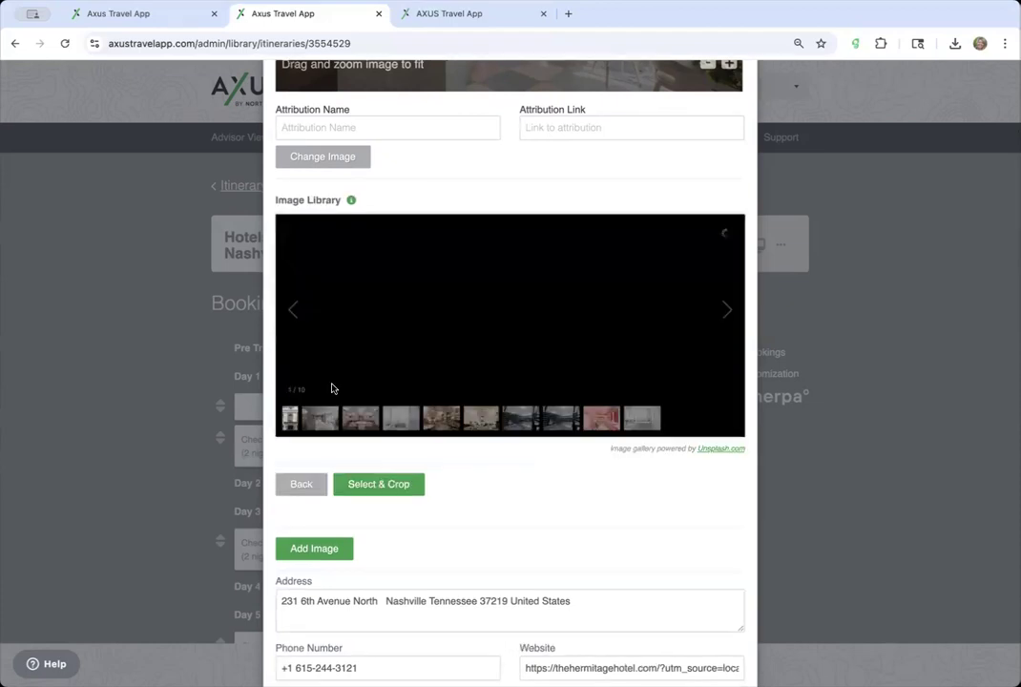
pyautogui.click(401, 419)
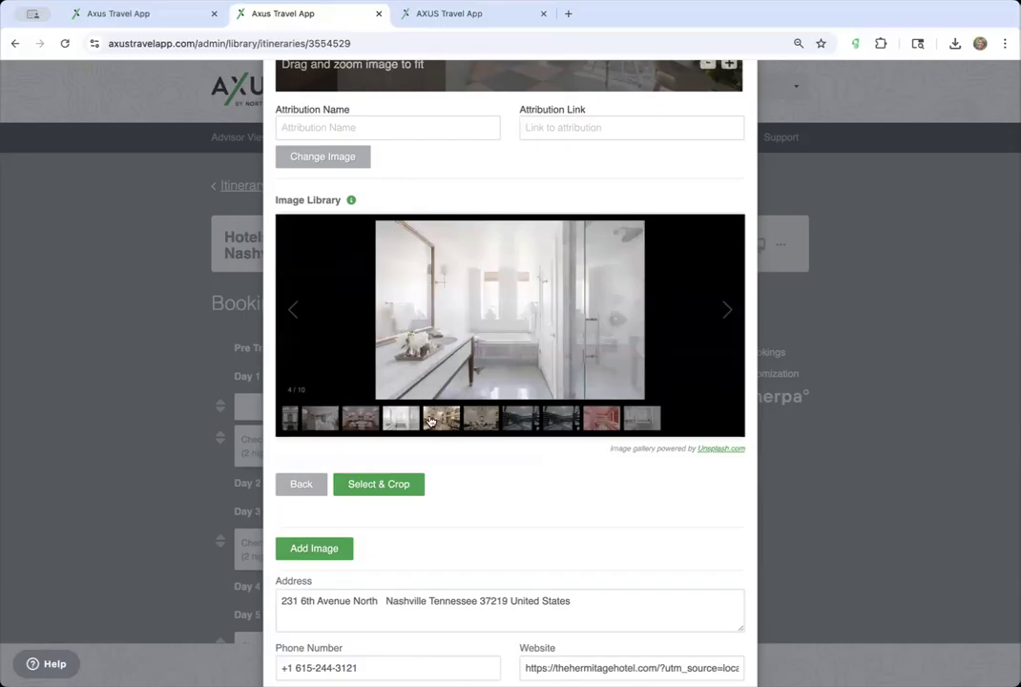
pyautogui.click(482, 419)
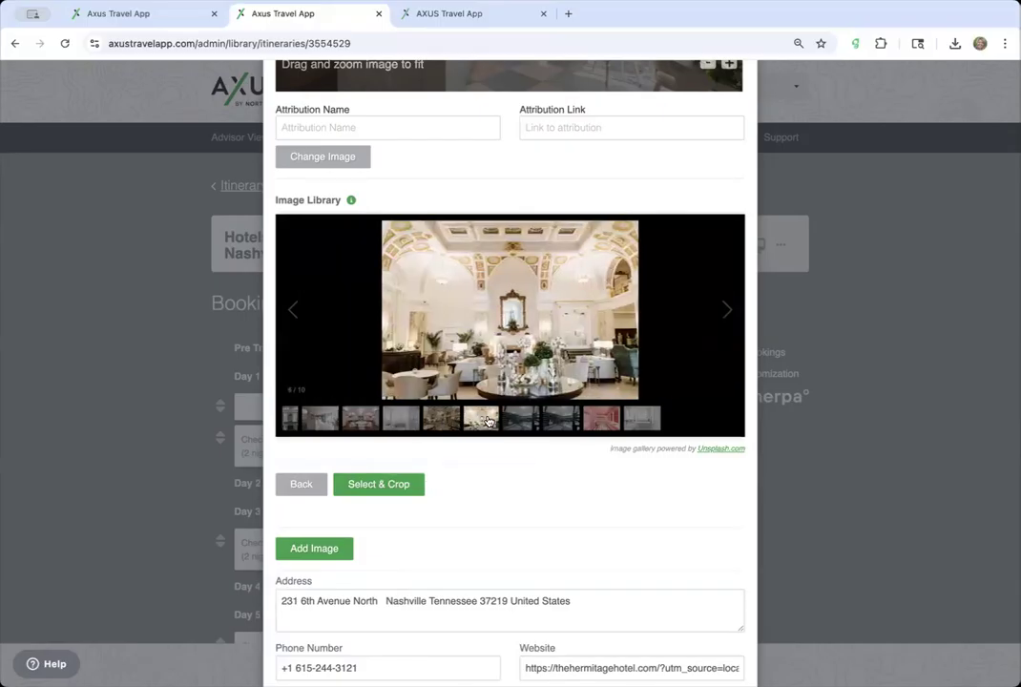
pyautogui.click(399, 484)
pyautogui.moveTo(521, 315); pyautogui.dragTo(521, 232)
pyautogui.scroll(-3, 470, 491)
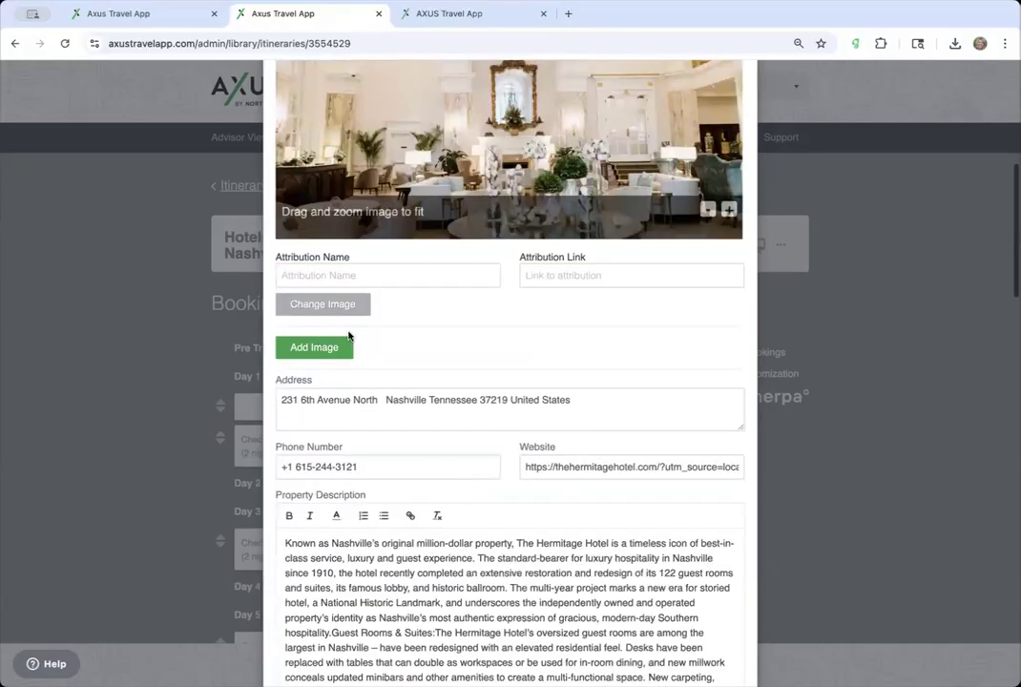
# - Add a third image slot with the white vaulted restaurant photo
pyautogui.click(339, 307)
pyautogui.scroll(-3, 382, 467)
pyautogui.click(334, 470)
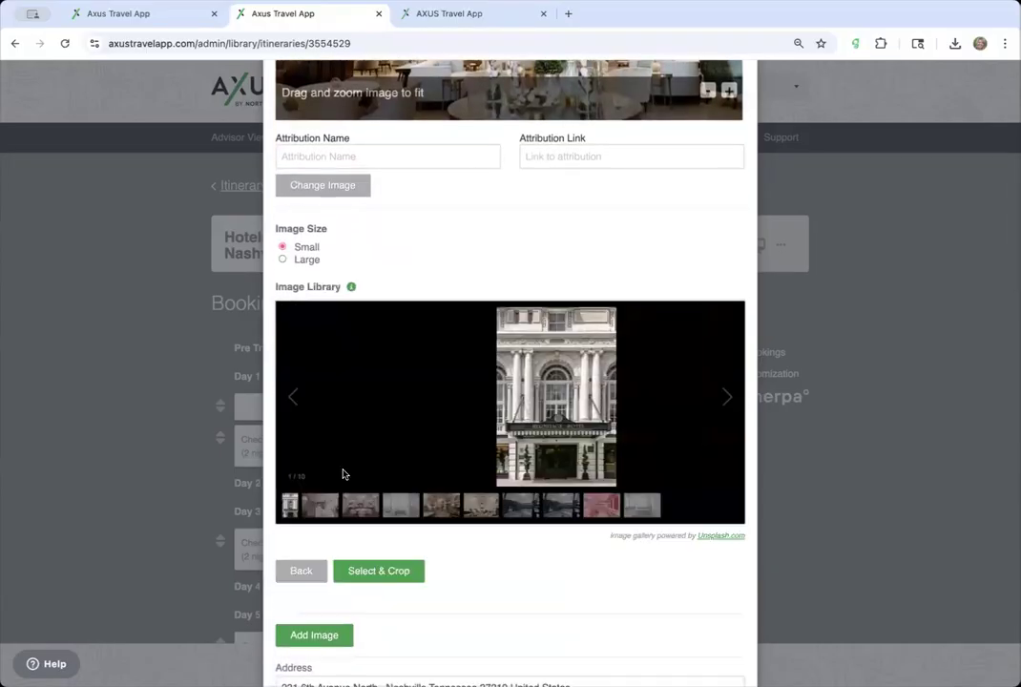
pyautogui.click(517, 507)
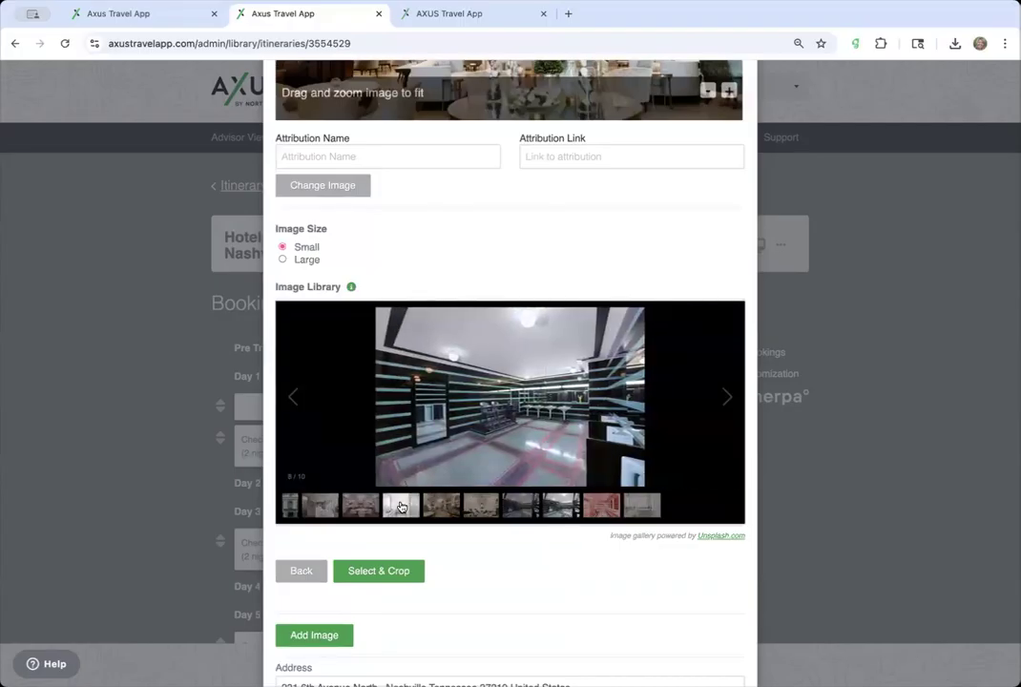
pyautogui.click(372, 511)
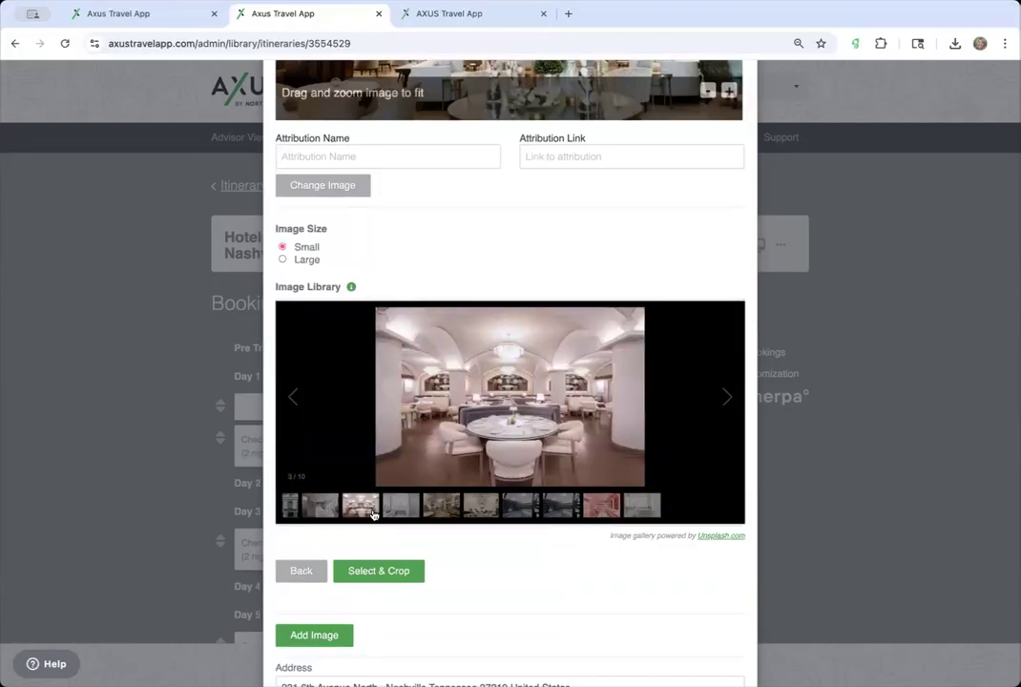
pyautogui.click(383, 573)
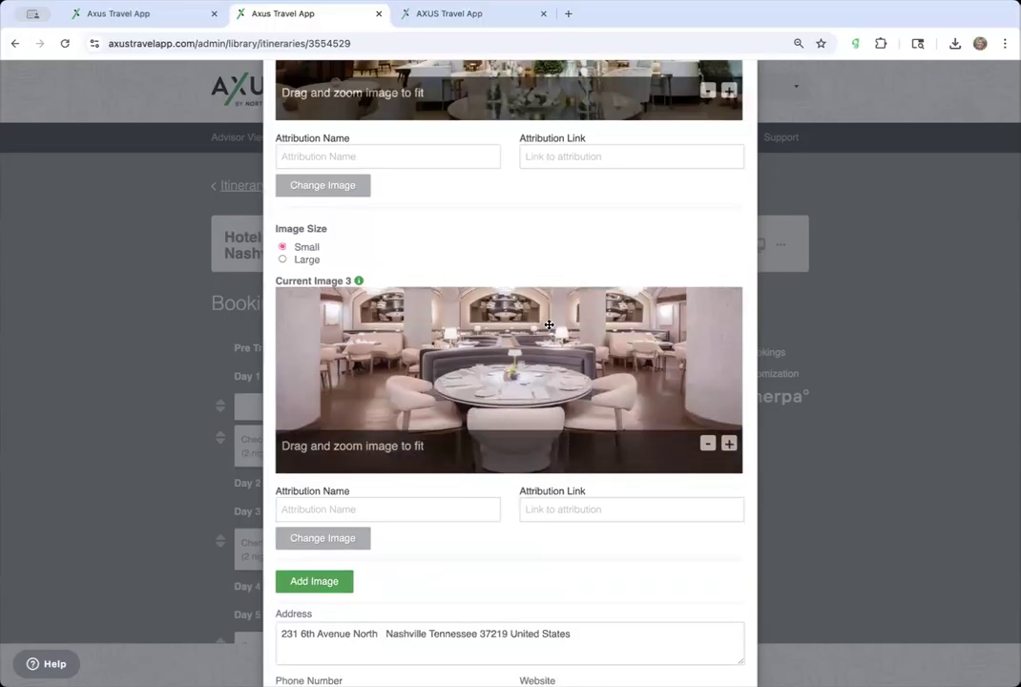
# - Add a second room to the booking: Double Room category with Double bedding
pyautogui.scroll(4, 522, 453)
pyautogui.scroll(-8, 522, 453)
pyautogui.scroll(-10, 522, 454)
pyautogui.scroll(-4, 522, 451)
pyautogui.scroll(2, 522, 458)
pyautogui.scroll(4, 522, 454)
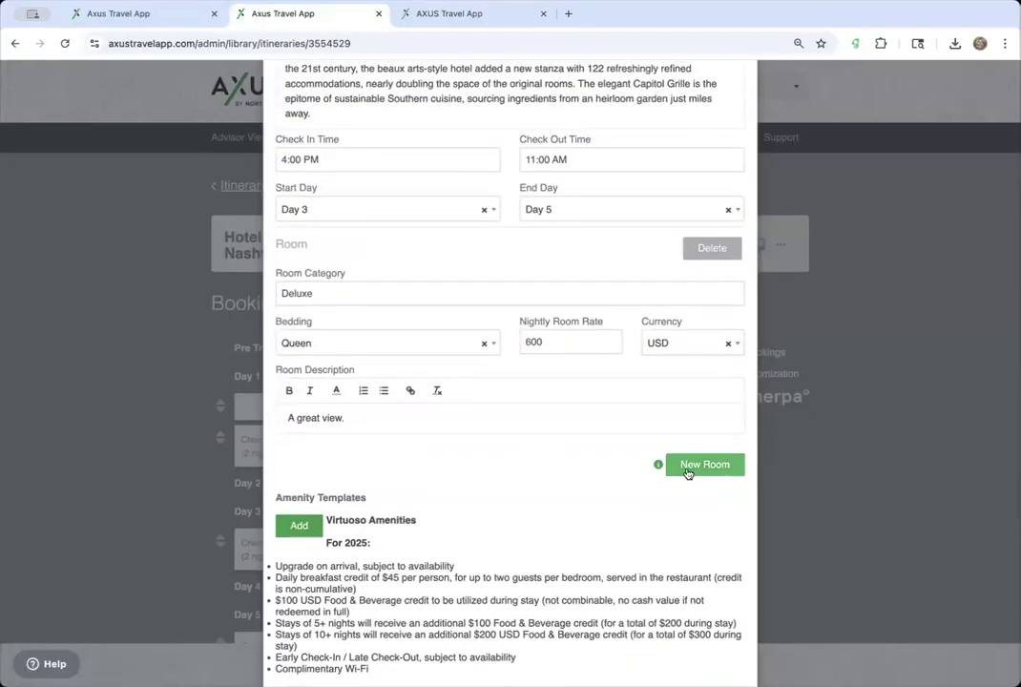
pyautogui.click(687, 464)
pyautogui.click(392, 509)
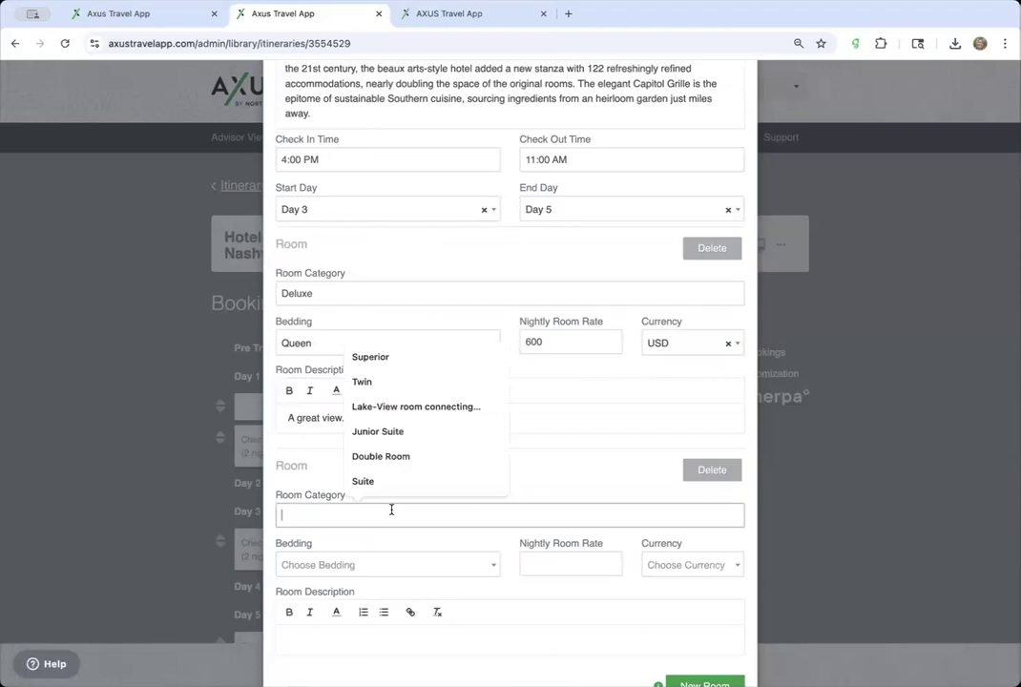
pyautogui.click(412, 457)
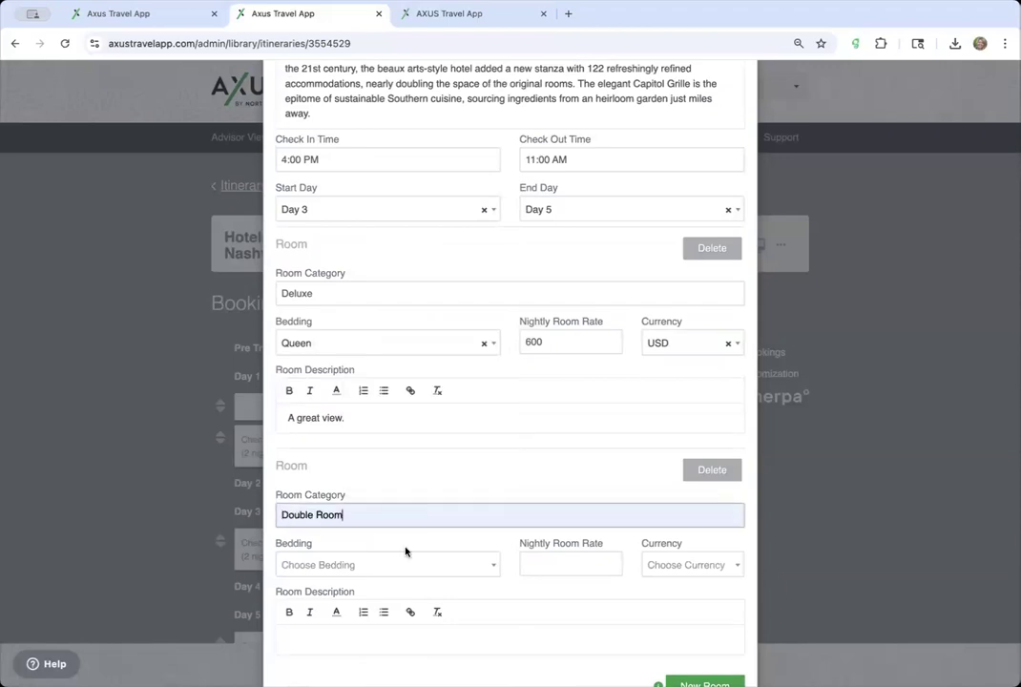
pyautogui.click(409, 563)
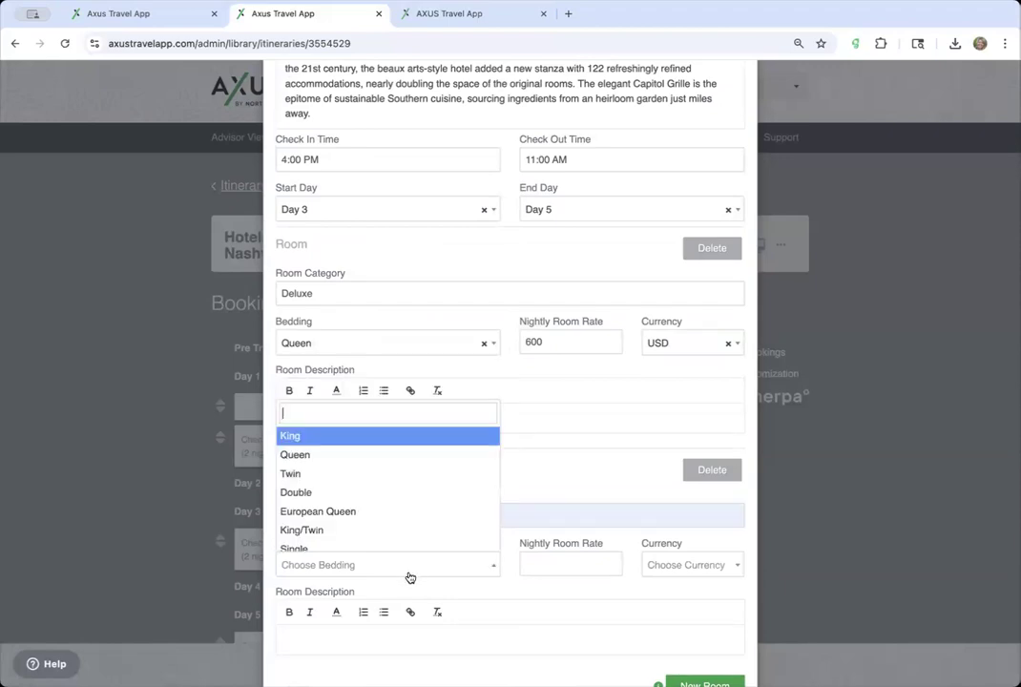
pyautogui.click(416, 493)
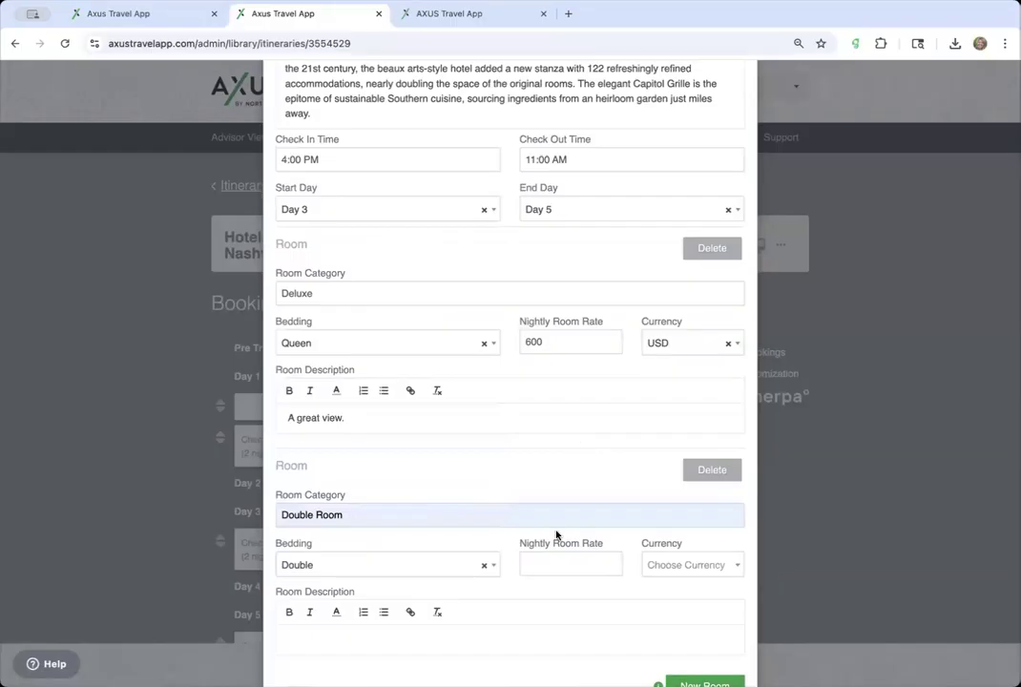
# - Give the Double Room a nightly rate of 450 in USD
pyautogui.scroll(-3, 557, 535)
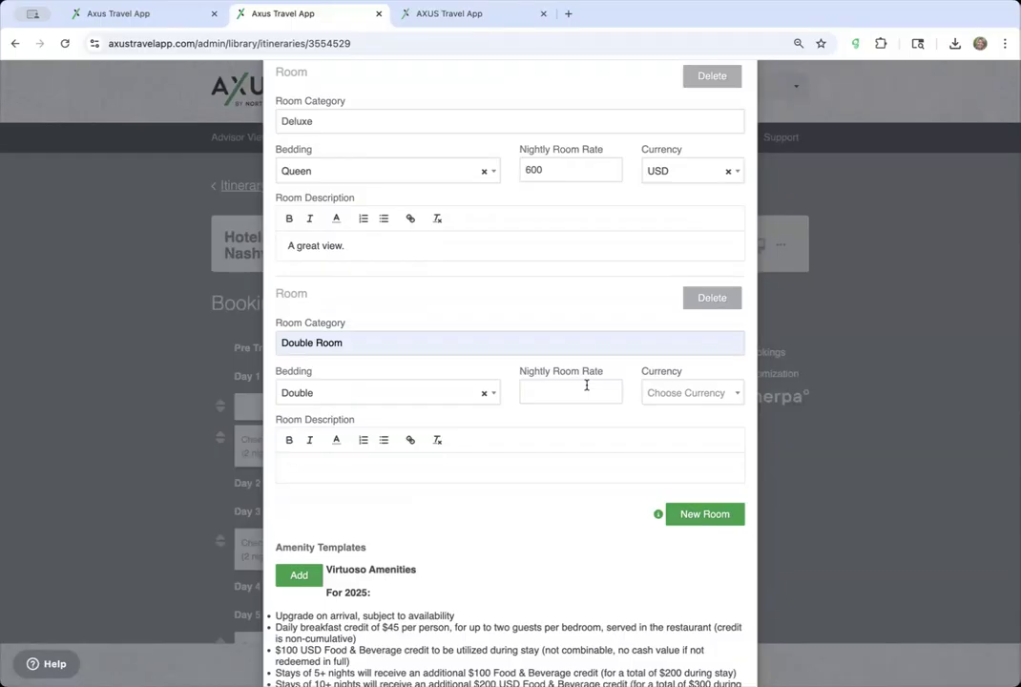
pyautogui.click(531, 391)
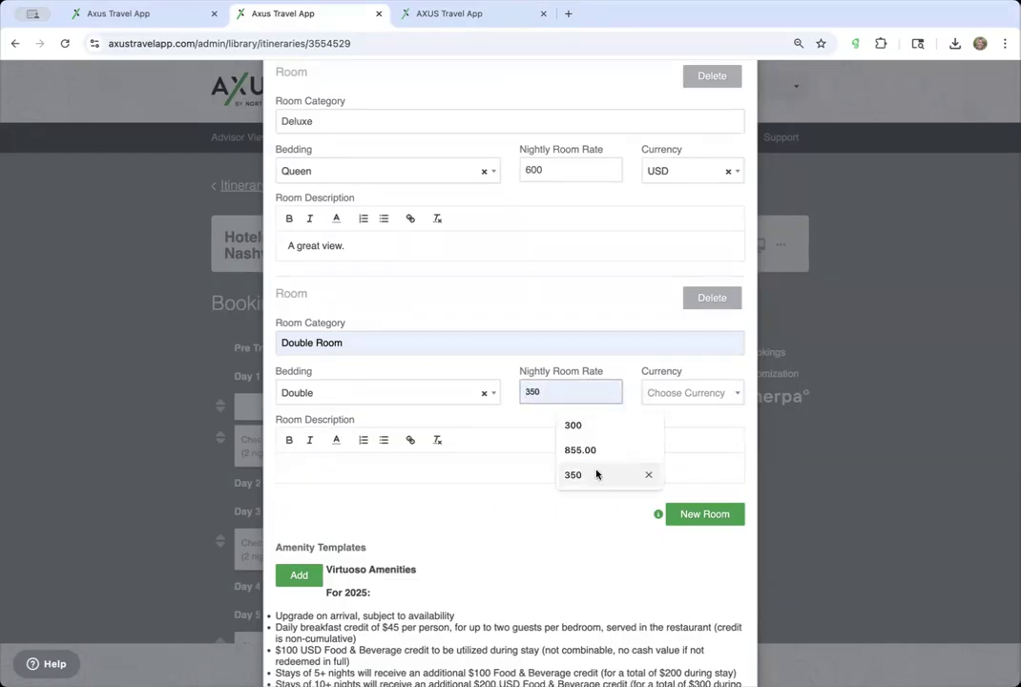
pyautogui.write('60')
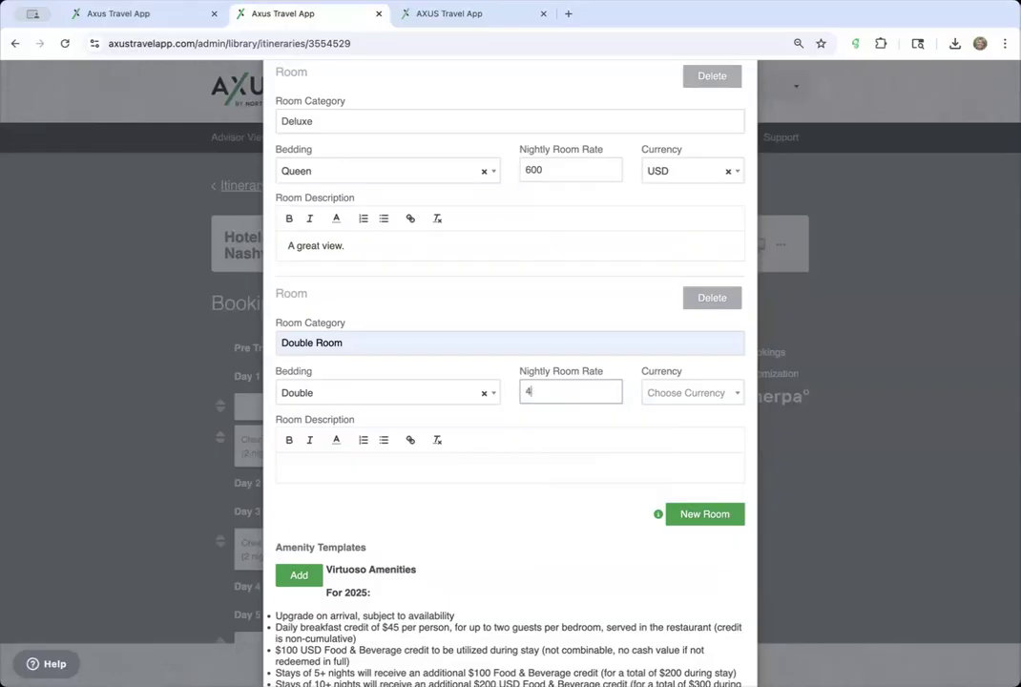
pyautogui.click(714, 393)
pyautogui.click(672, 442)
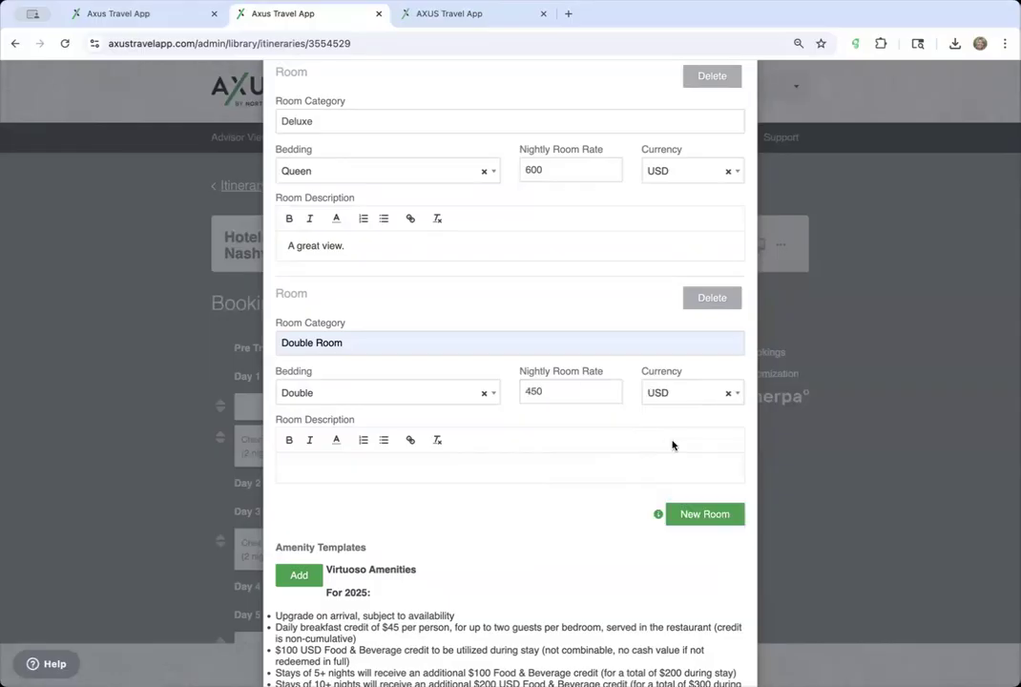
pyautogui.scroll(-15, 577, 539)
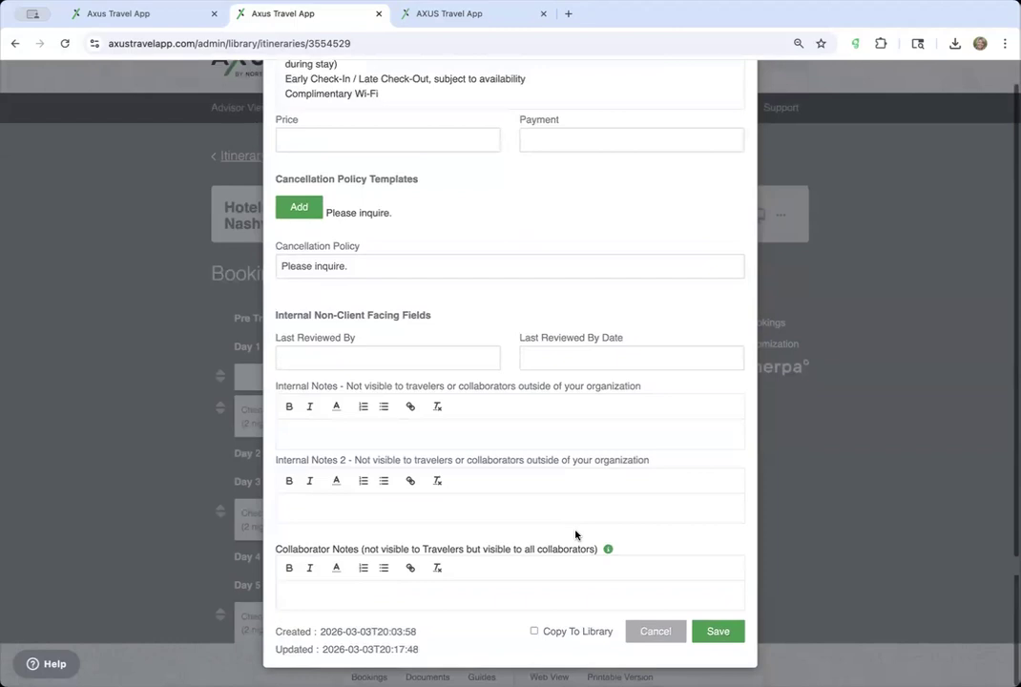
pyautogui.scroll(5, 693, 531)
pyautogui.scroll(-5, 693, 532)
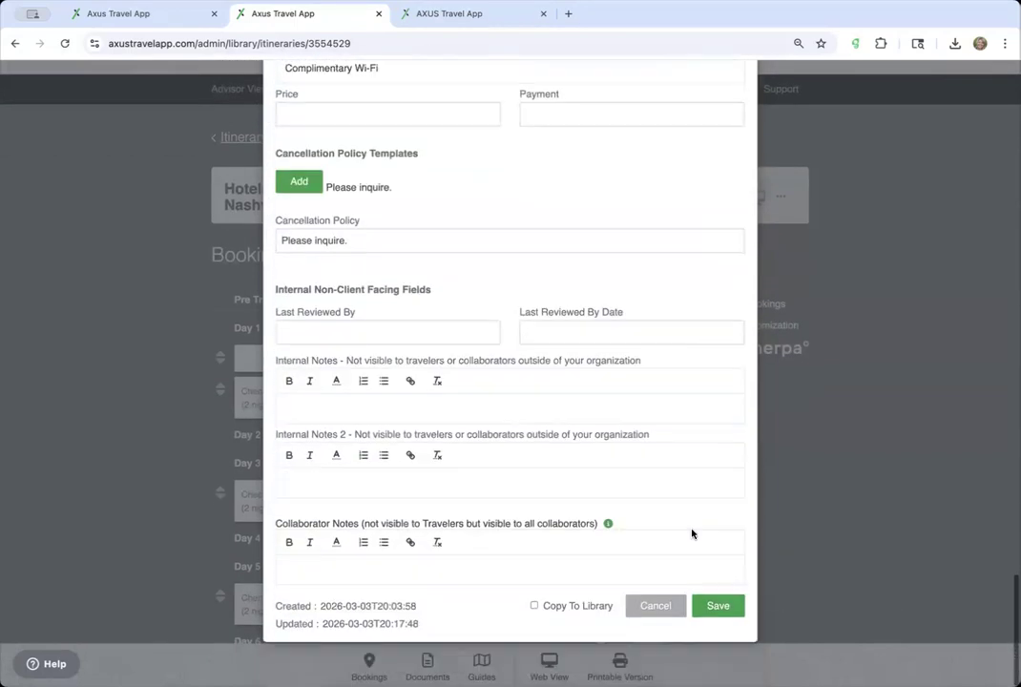
# - Save the Hermitage booking with its Deluxe and Double Room rates
pyautogui.click(718, 632)
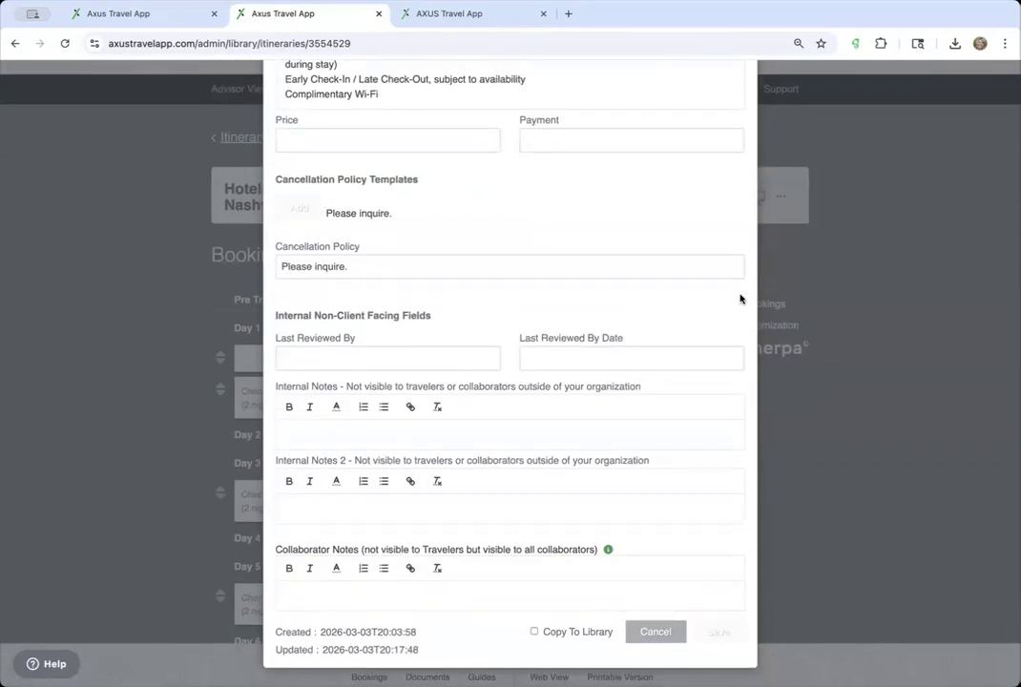
pyautogui.scroll(1, 641, 253)
pyautogui.scroll(1, 641, 253)
pyautogui.scroll(-1, 641, 253)
pyautogui.scroll(2, 642, 253)
pyautogui.scroll(-2, 641, 253)
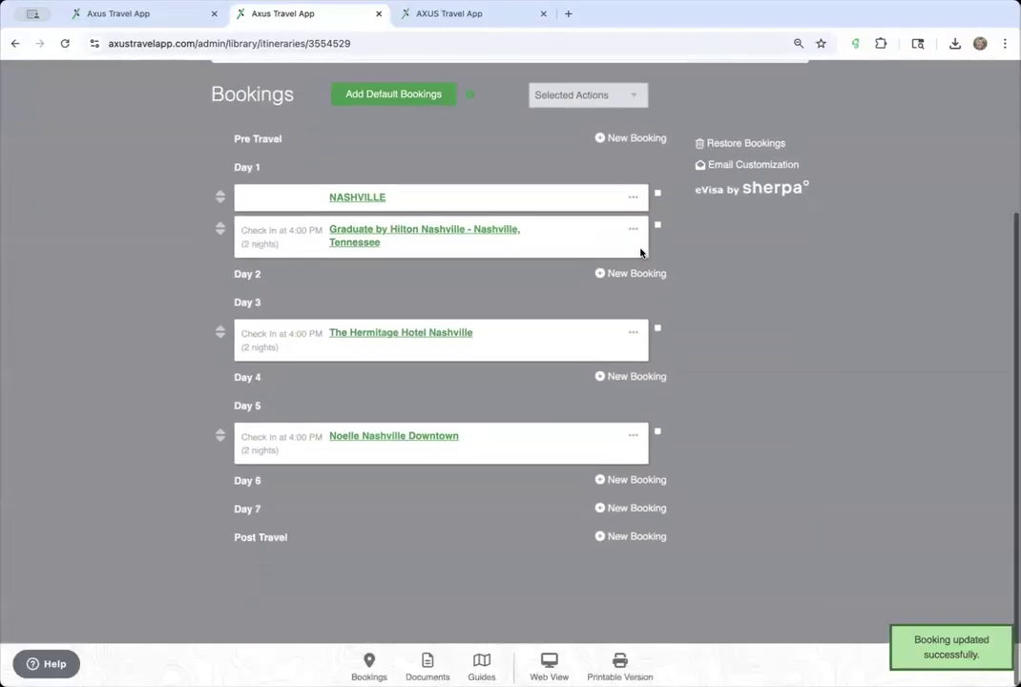
pyautogui.scroll(3, 641, 253)
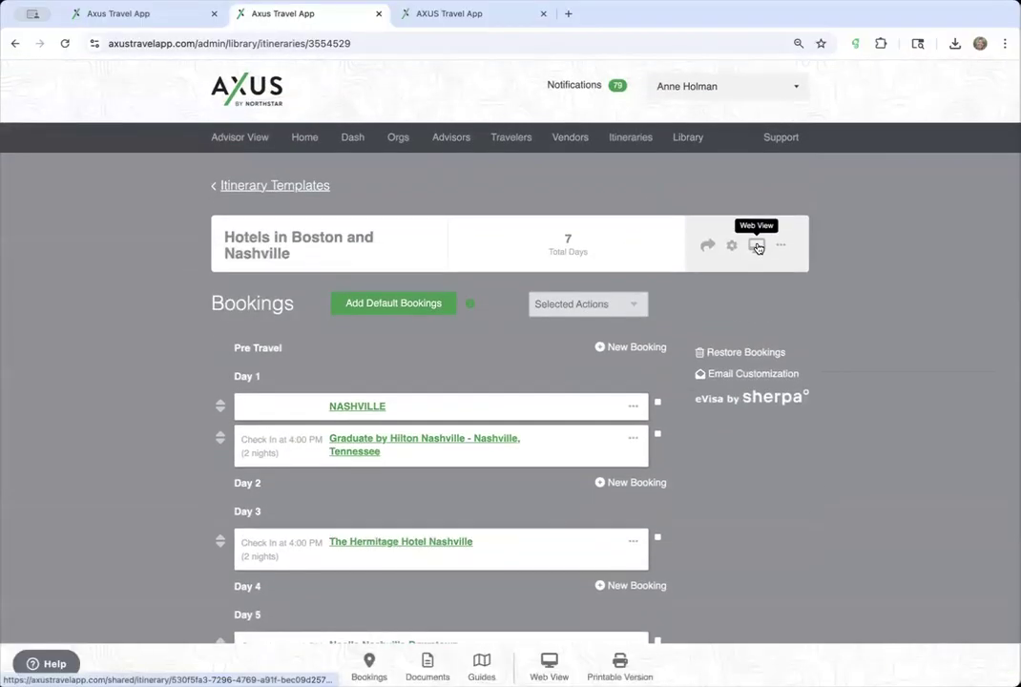
# - Preview the Hotels in Boston and Nashville web view, then return to the bookings page
pyautogui.click(756, 247)
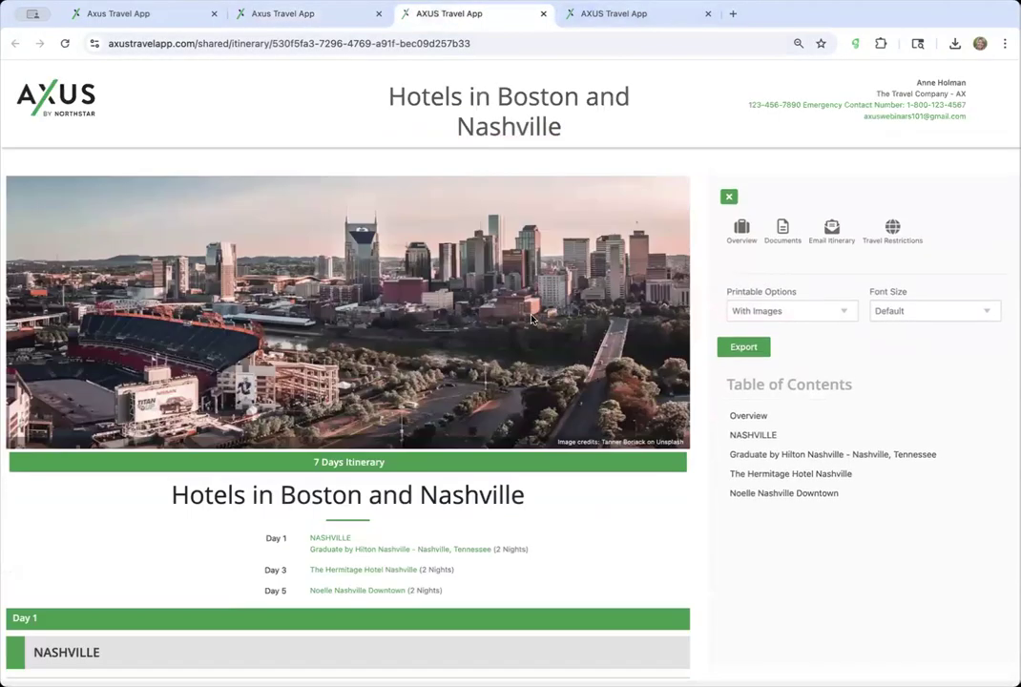
pyautogui.scroll(-3, 532, 320)
pyautogui.scroll(-6, 532, 320)
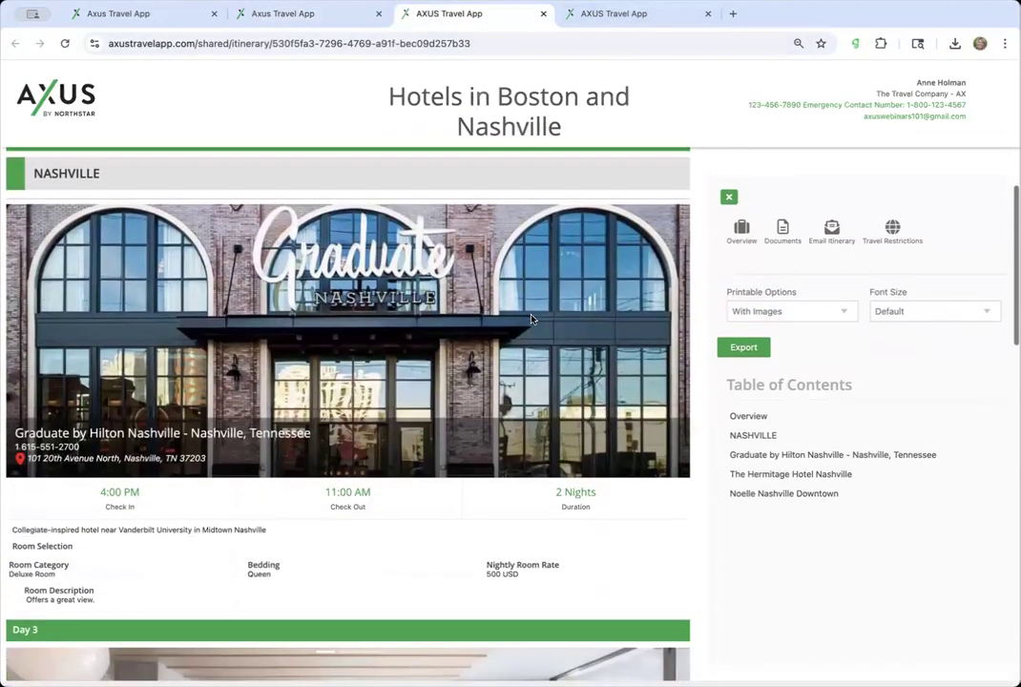
pyautogui.scroll(-12, 532, 319)
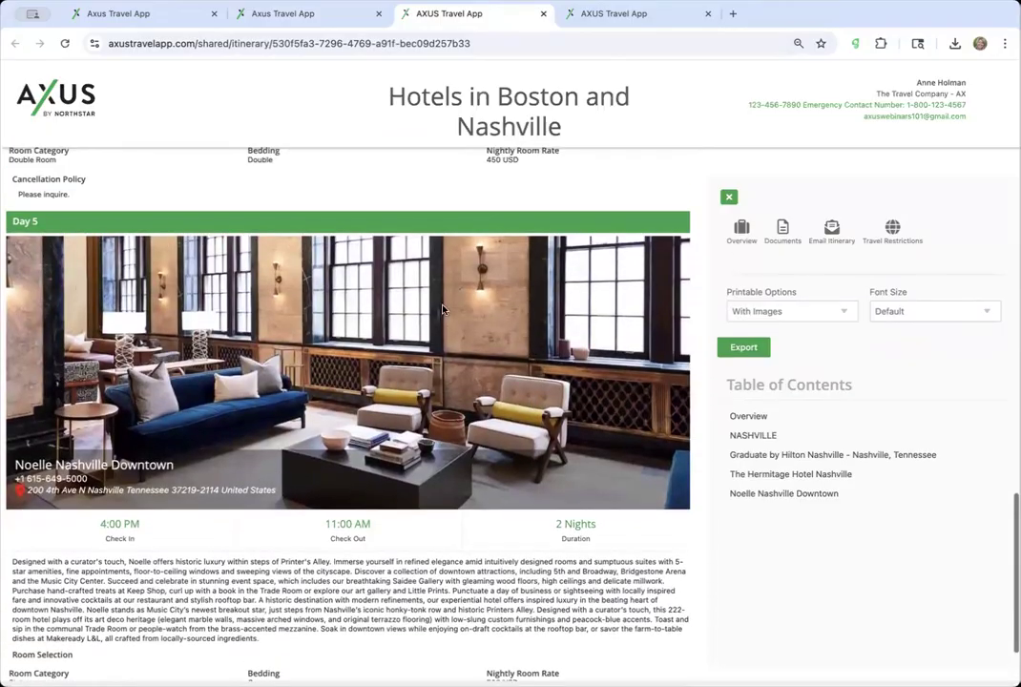
pyautogui.scroll(-1, 495, 417)
pyautogui.scroll(-1, 495, 417)
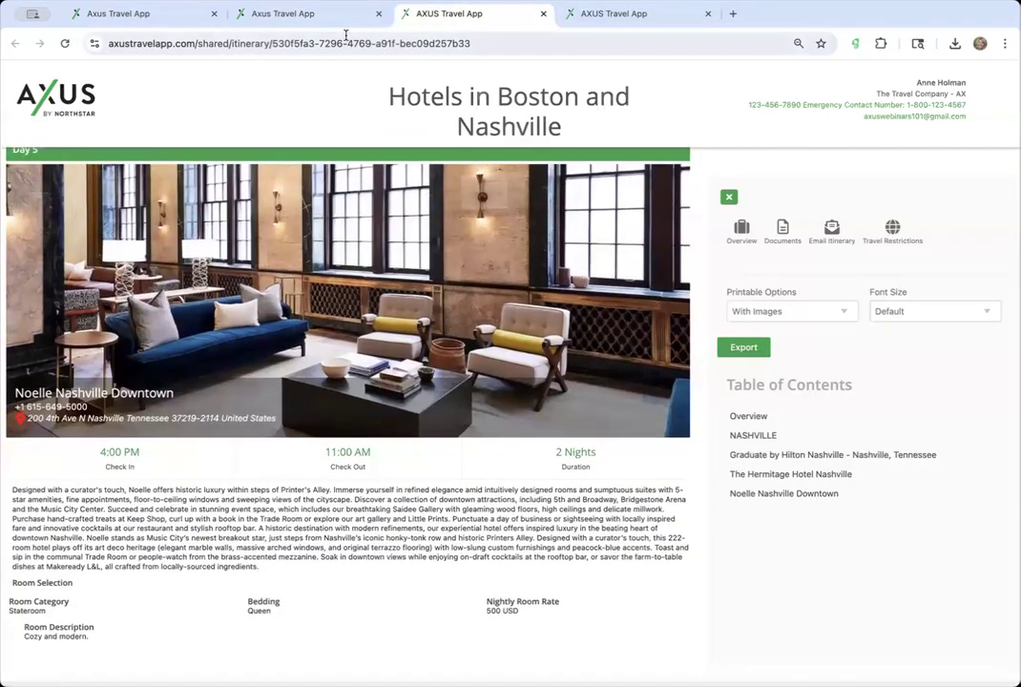
pyautogui.click(342, 16)
pyautogui.scroll(-4, 429, 392)
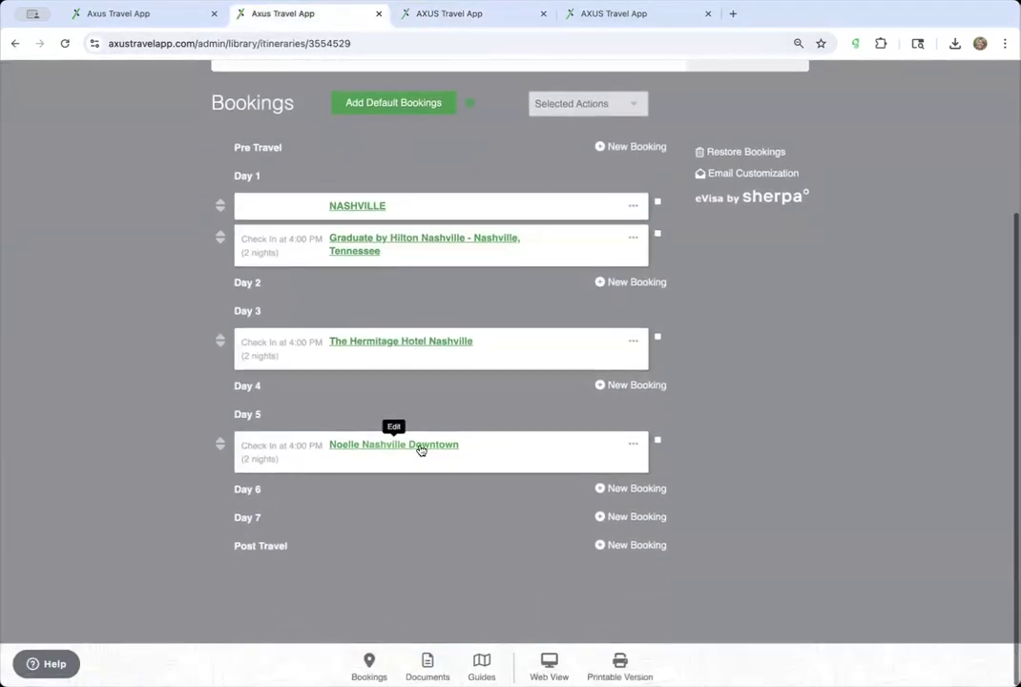
# - Open the Noelle Nashville Downtown booking and check its accommodation name matches
pyautogui.click(421, 447)
pyautogui.scroll(-3, 430, 448)
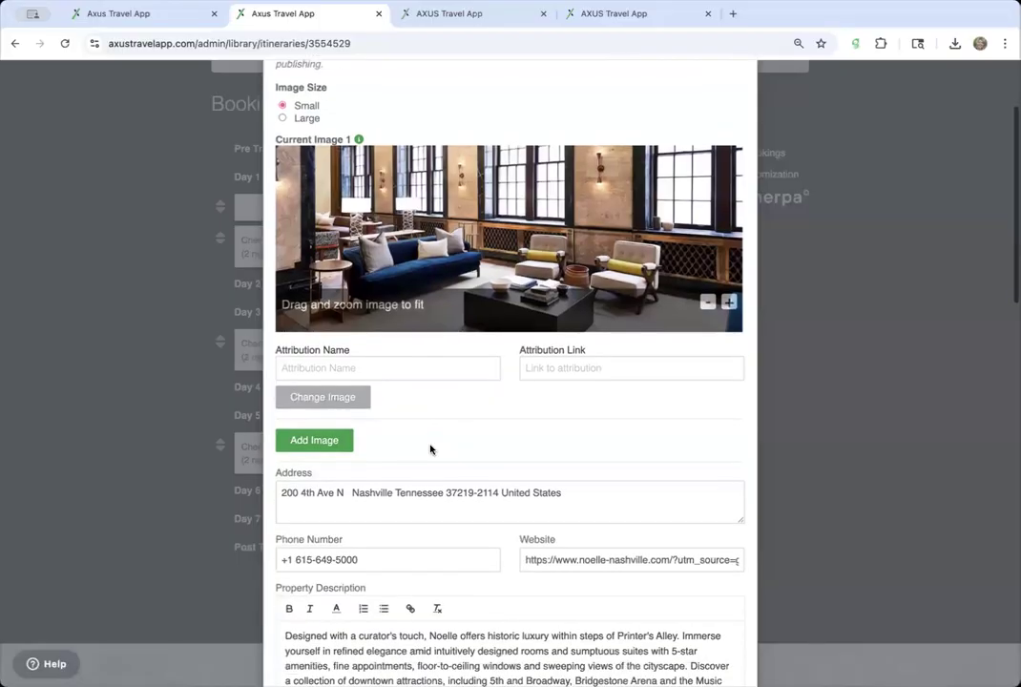
pyautogui.scroll(-15, 431, 448)
pyautogui.scroll(5, 429, 449)
pyautogui.scroll(10, 430, 449)
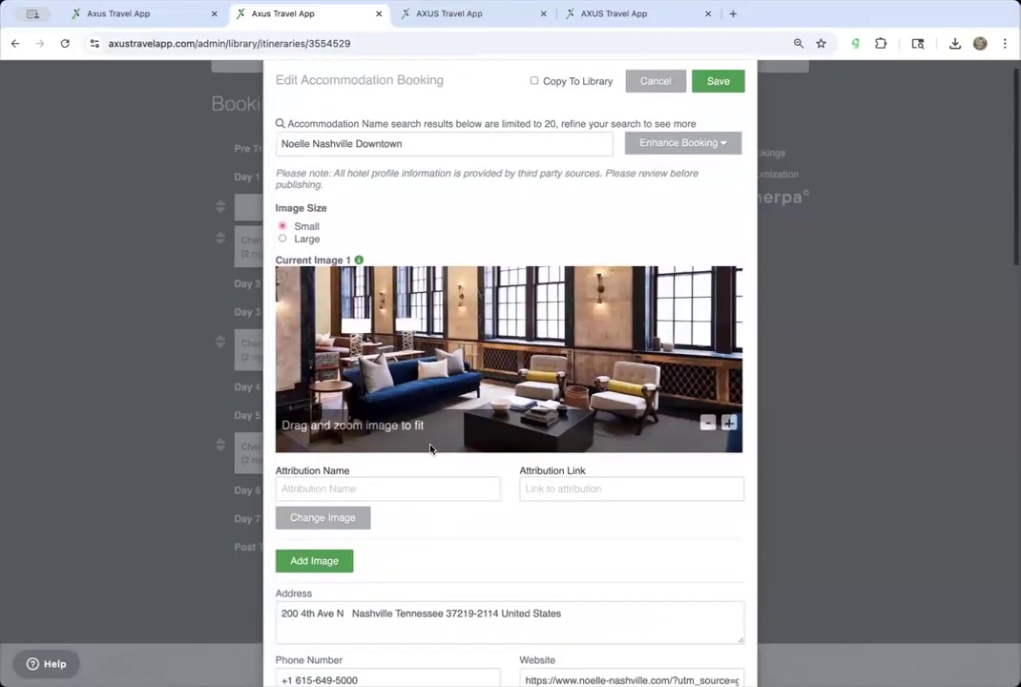
pyautogui.scroll(-5, 431, 449)
pyautogui.scroll(5, 431, 449)
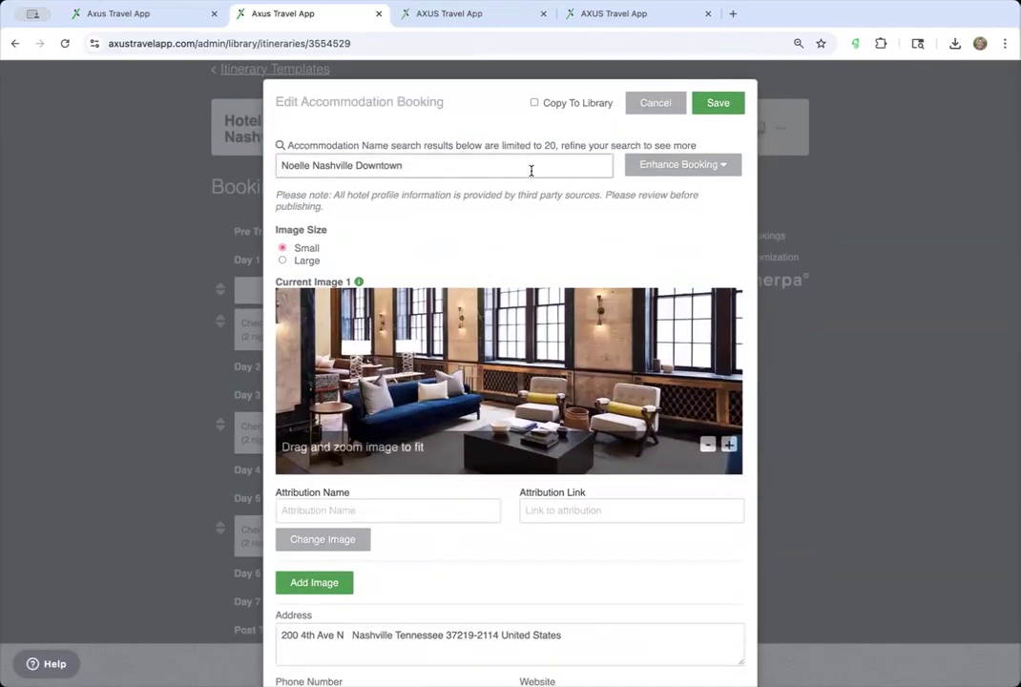
pyautogui.click(548, 164)
pyautogui.click(650, 232)
pyautogui.scroll(-15, 652, 230)
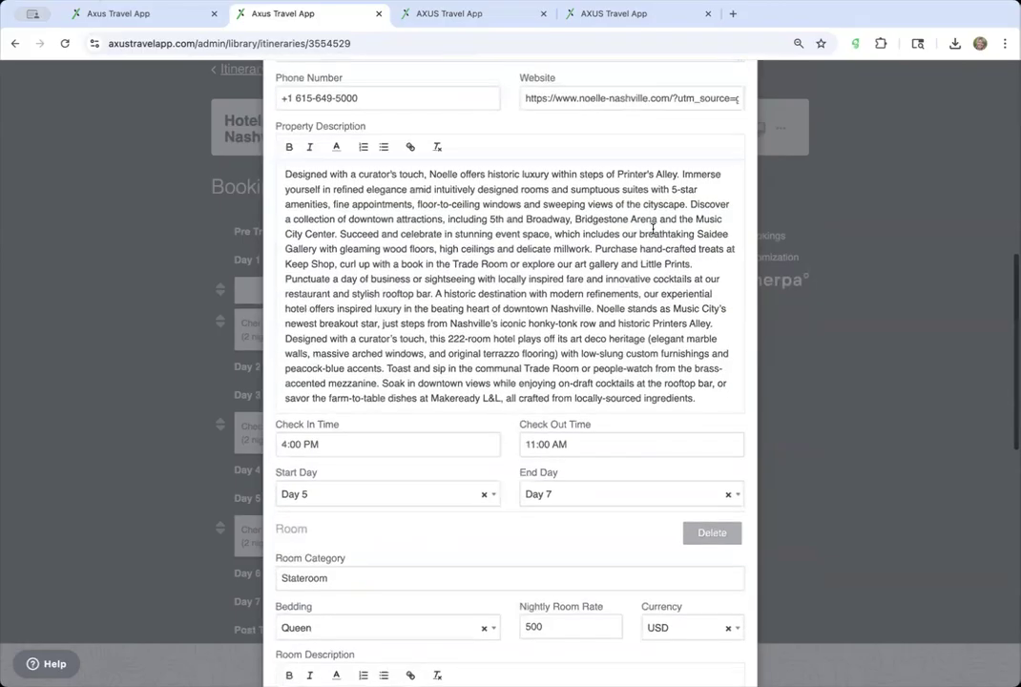
pyautogui.scroll(-5, 653, 230)
pyautogui.scroll(15, 653, 232)
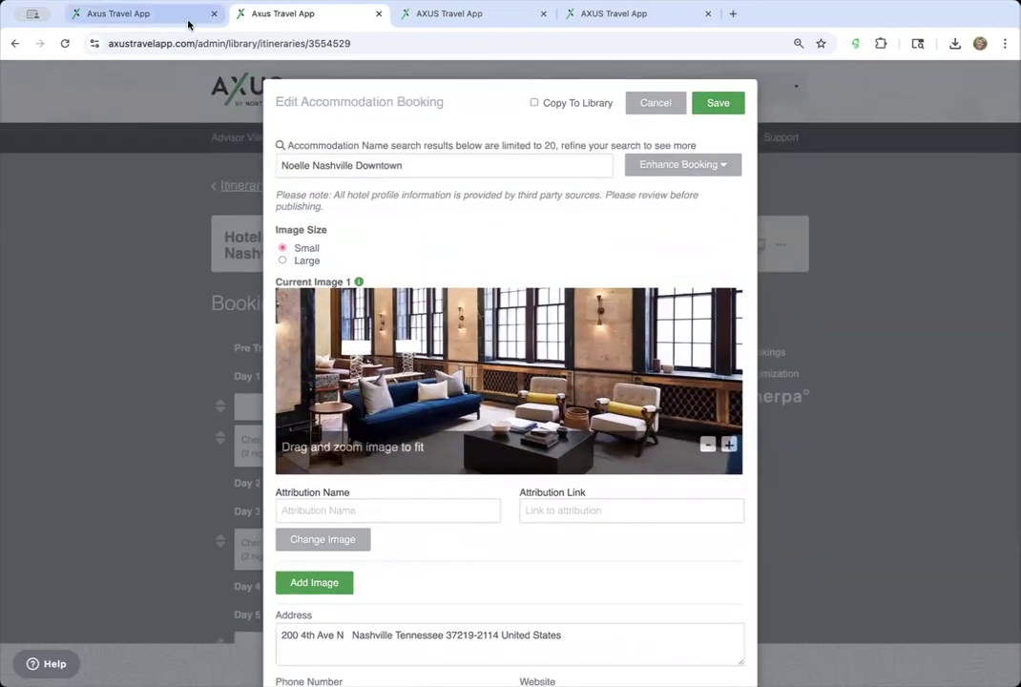
# - Close both itinerary web view tabs, keeping the booking editor open
pyautogui.click(182, 19)
pyautogui.click(305, 23)
pyautogui.click(468, 24)
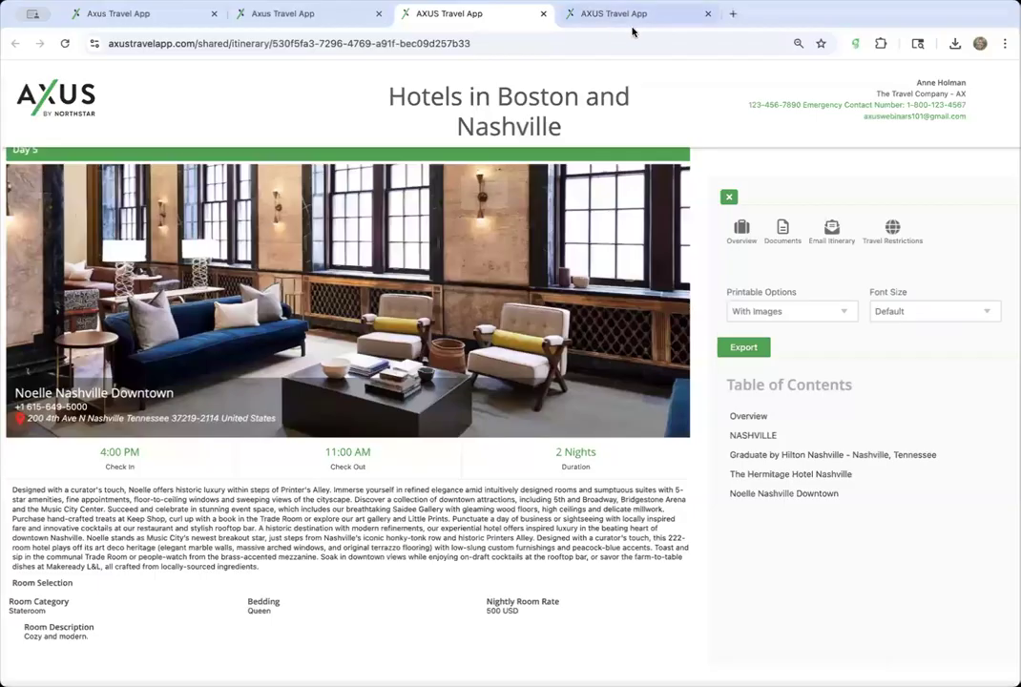
pyautogui.click(636, 27)
pyautogui.click(319, 26)
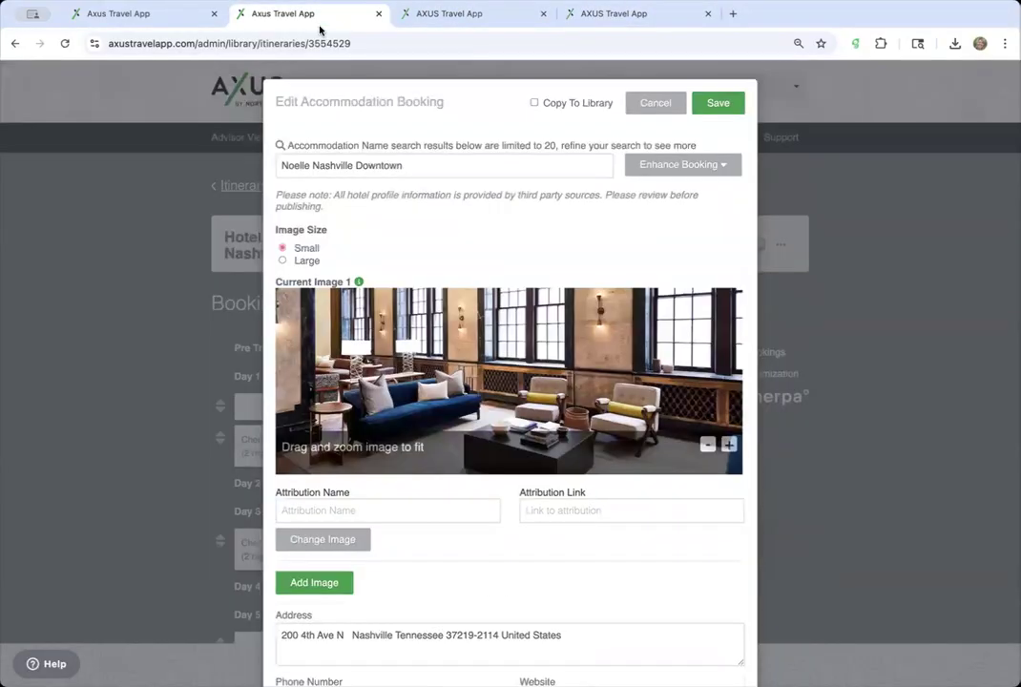
pyautogui.click(543, 14)
pyautogui.click(543, 14)
pyautogui.scroll(-5, 483, 450)
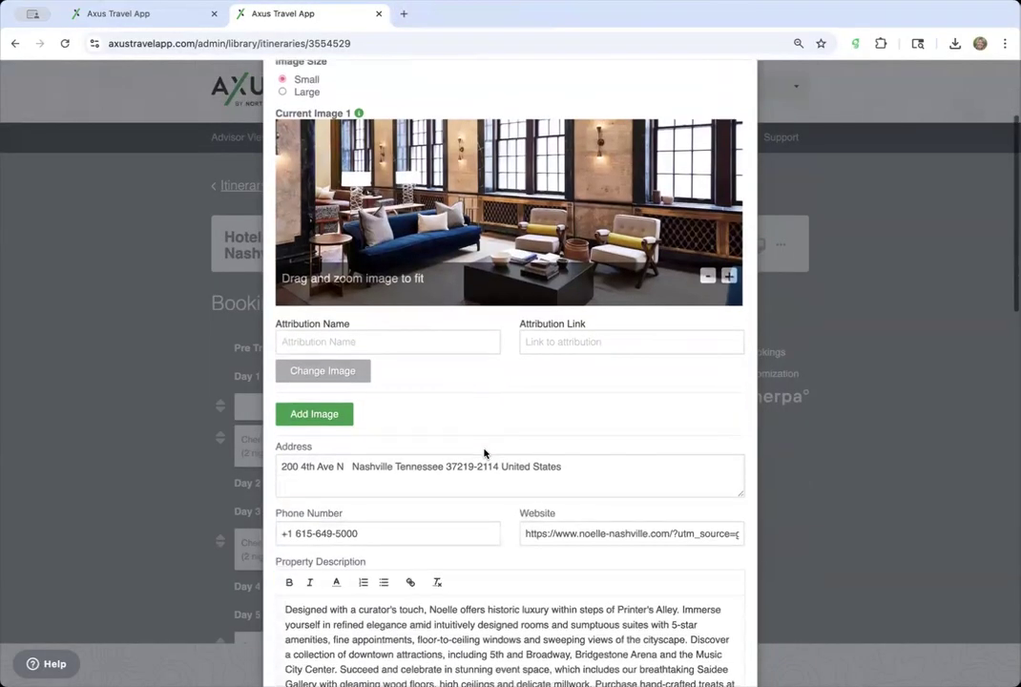
pyautogui.scroll(-10, 482, 496)
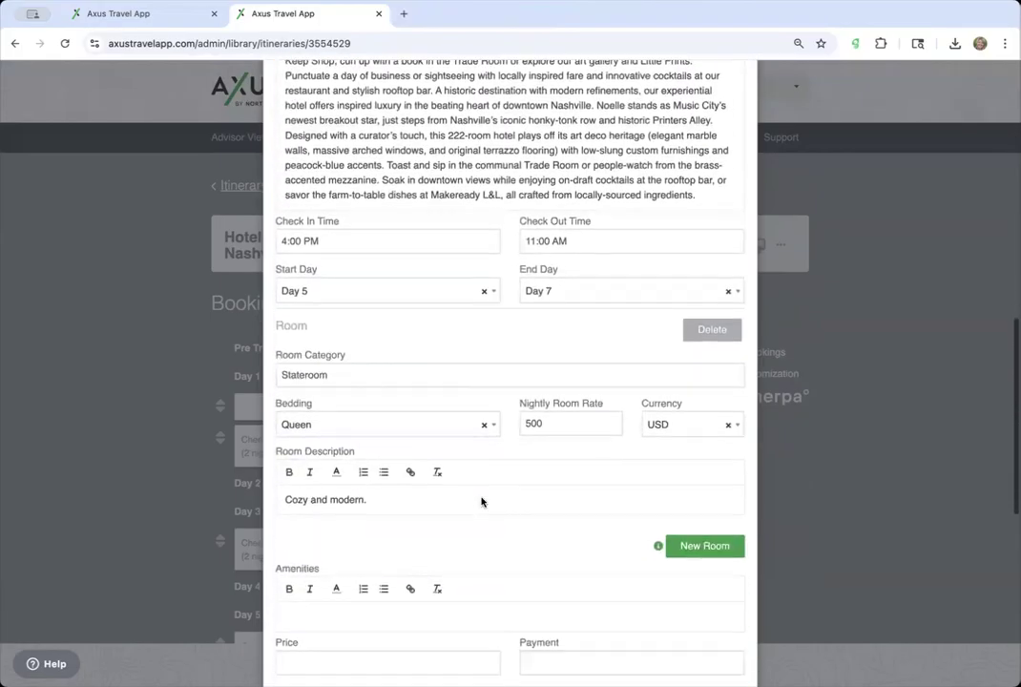
pyautogui.scroll(15, 482, 498)
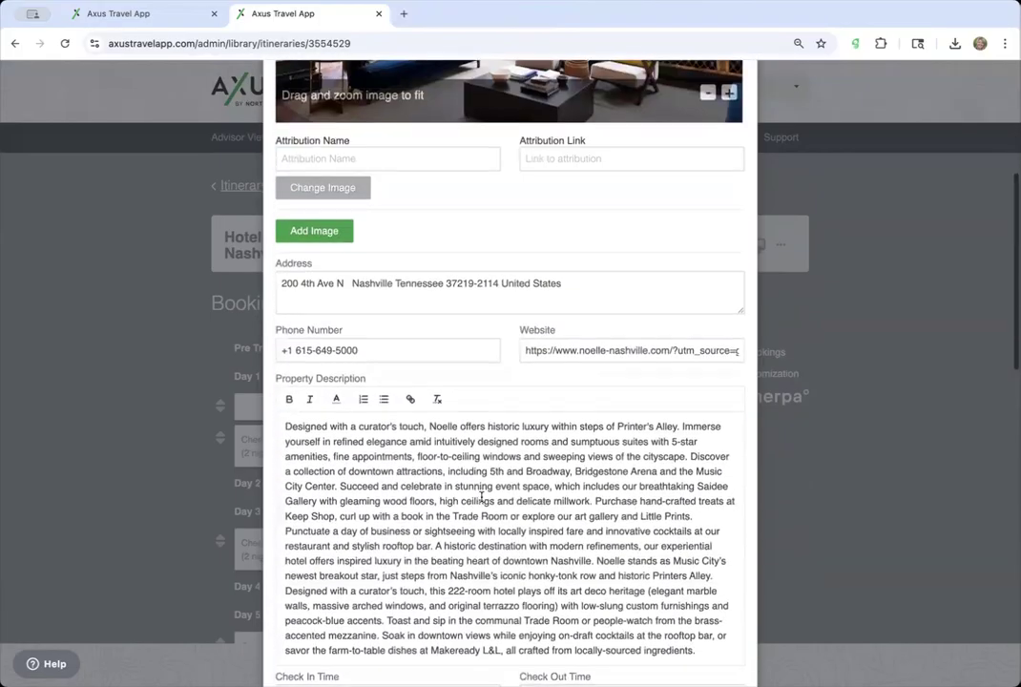
# - Link the Noelle booking to the Virtuoso Noelle Nashville Downtown listing
pyautogui.click(325, 556)
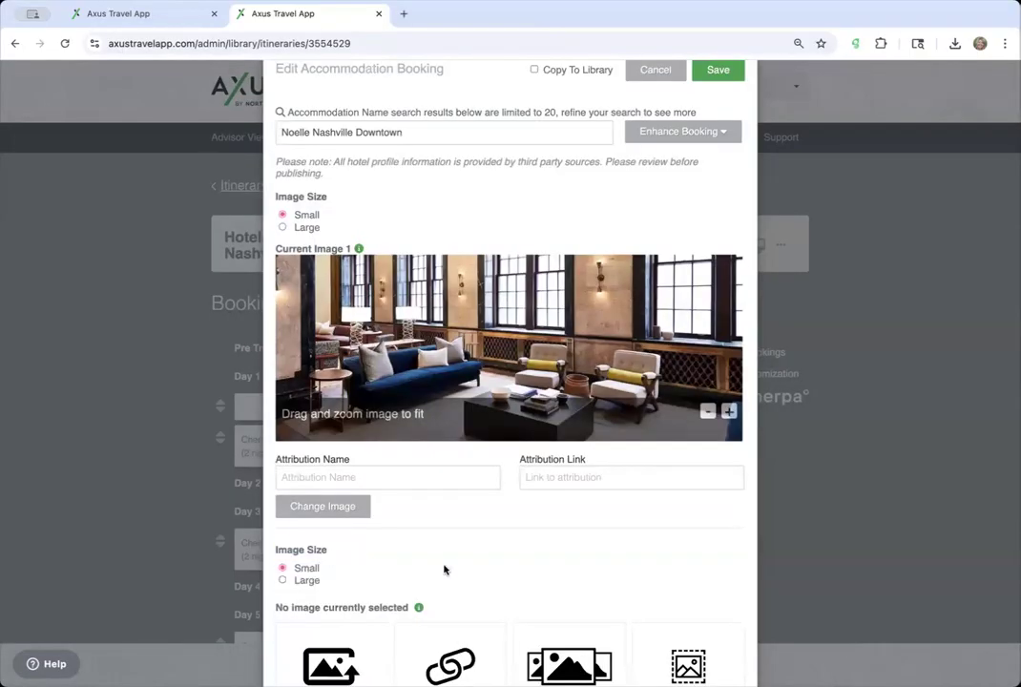
pyautogui.scroll(-4, 445, 571)
pyautogui.click(352, 435)
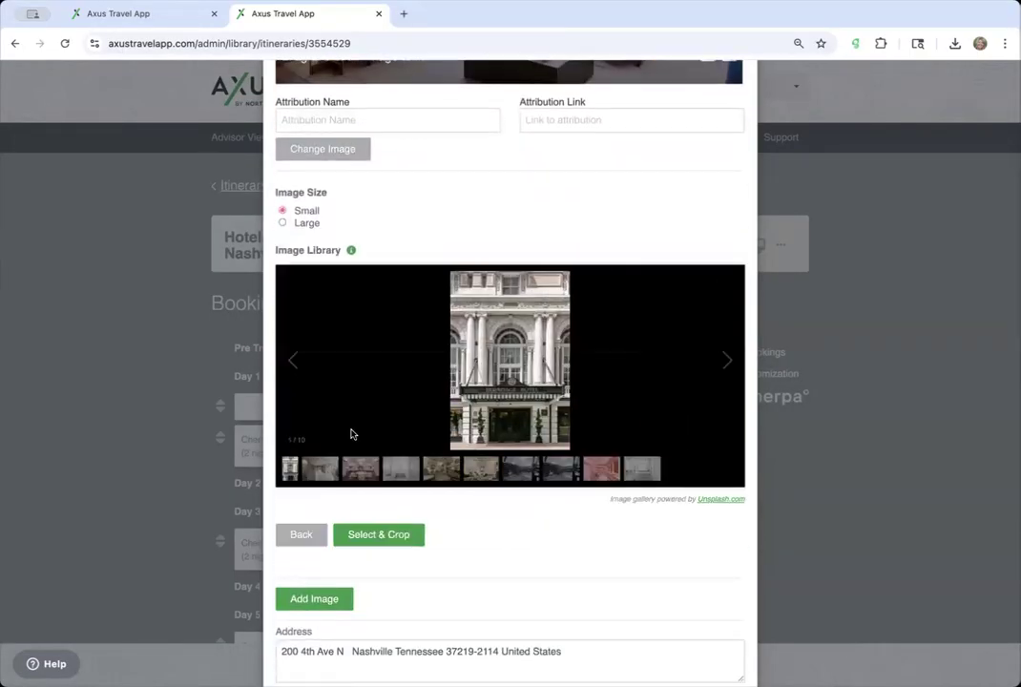
pyautogui.scroll(3, 333, 346)
pyautogui.scroll(-4, 375, 428)
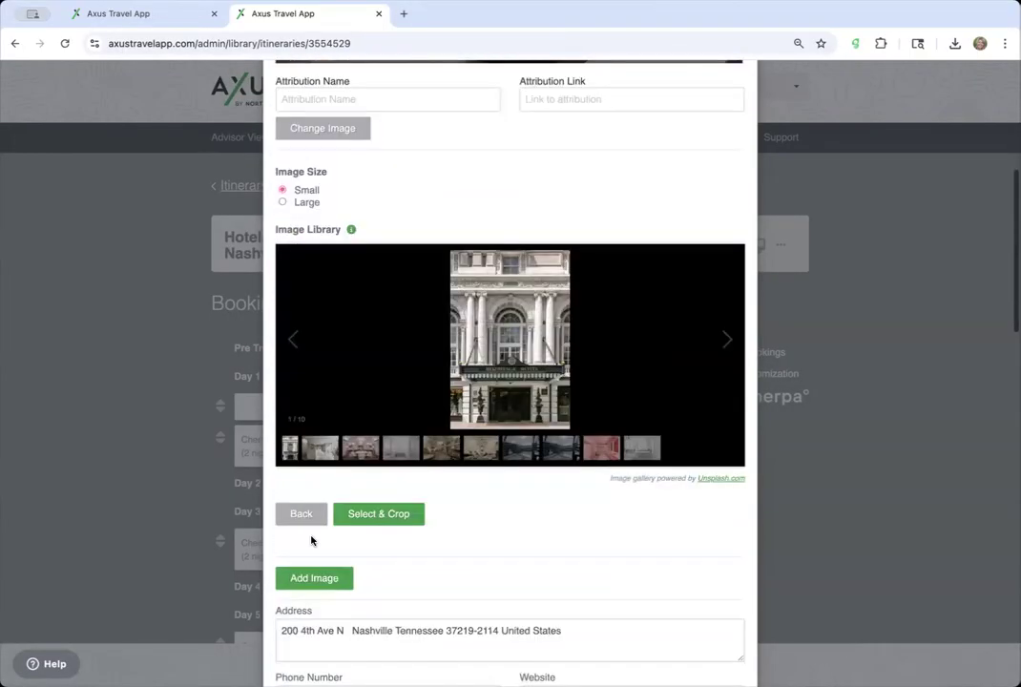
pyautogui.click(304, 523)
pyautogui.scroll(1, 506, 424)
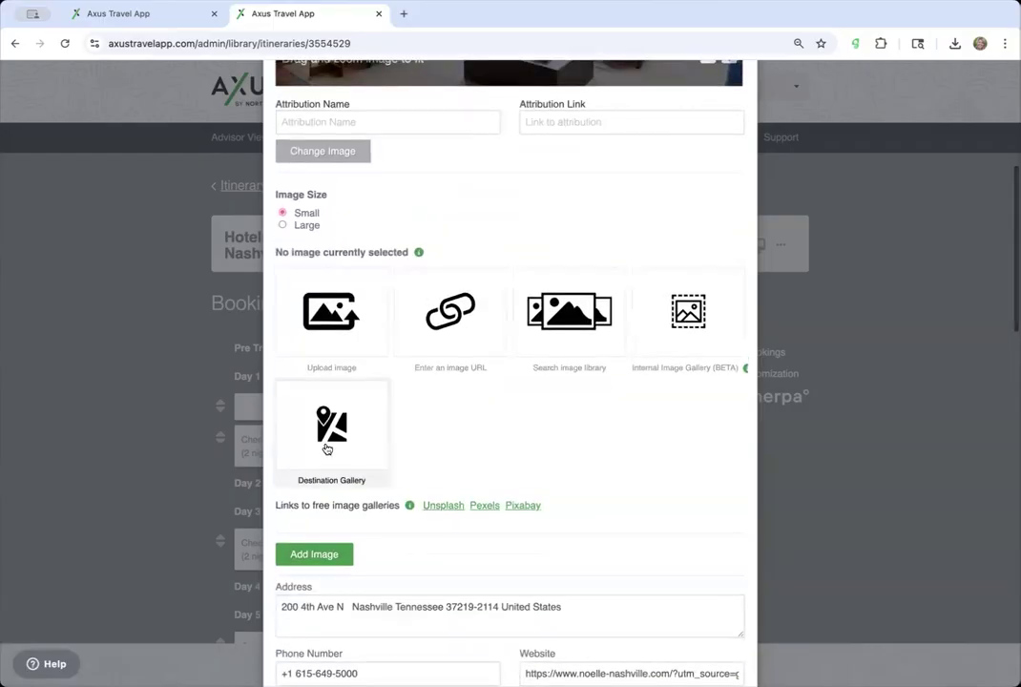
pyautogui.scroll(5, 341, 437)
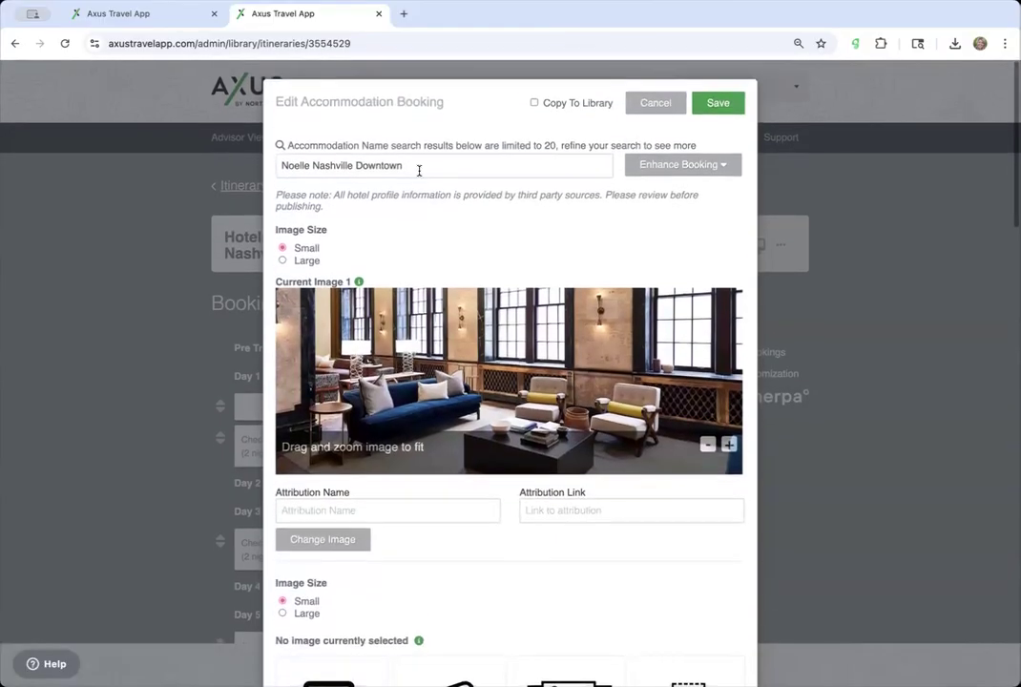
pyautogui.click(418, 171)
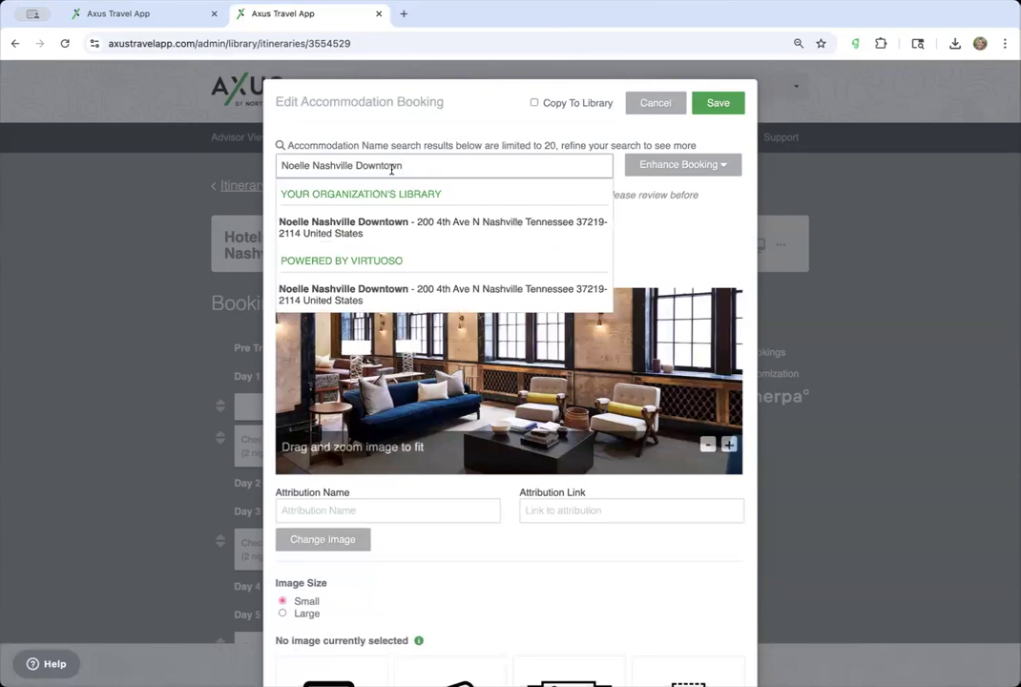
pyautogui.click(410, 294)
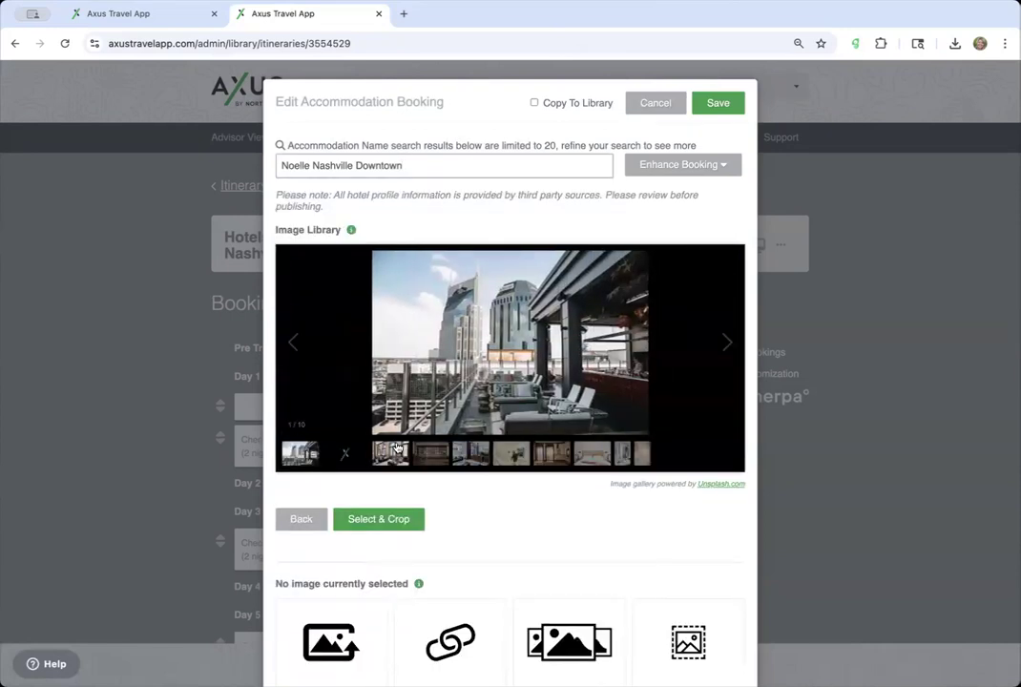
# - Add the lounge photo and the art gallery hallway photo as the first two images
pyautogui.click(391, 465)
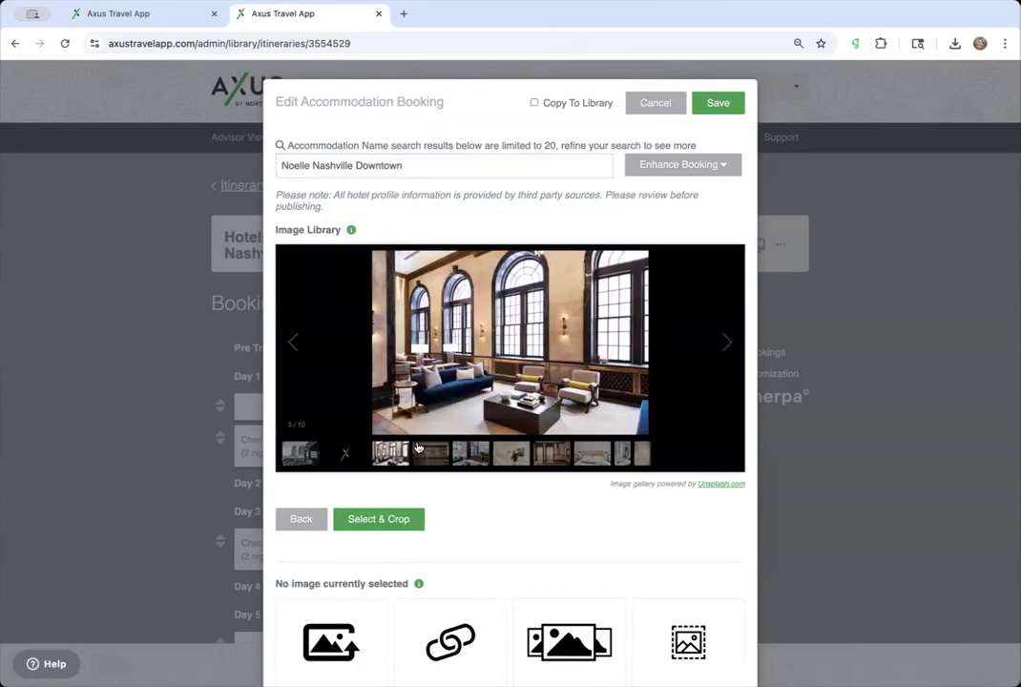
pyautogui.click(403, 522)
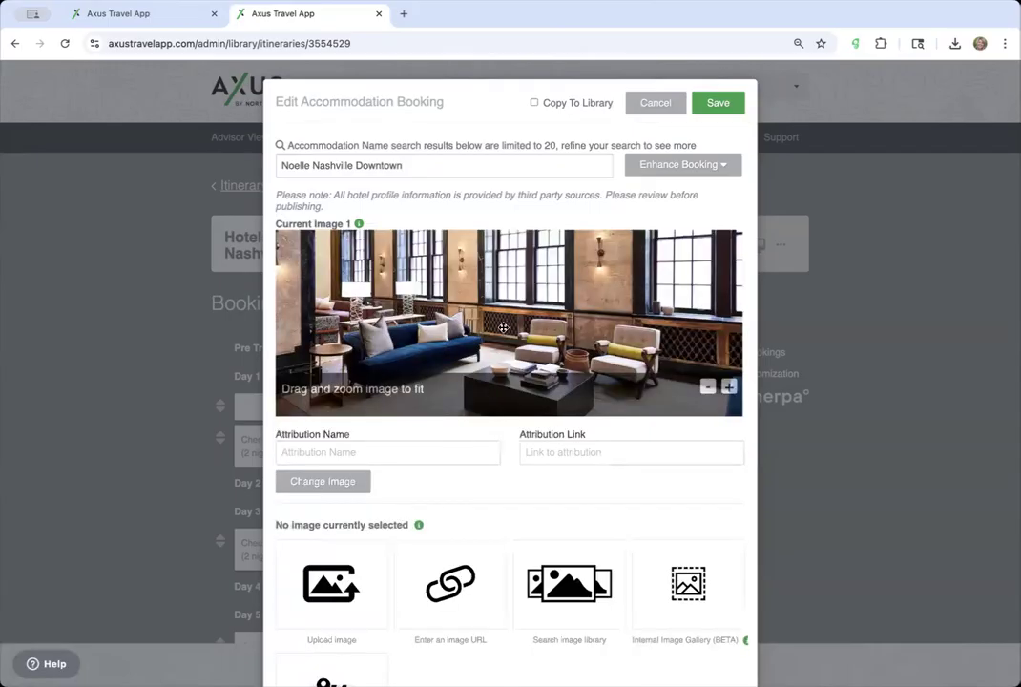
pyautogui.scroll(-5, 440, 469)
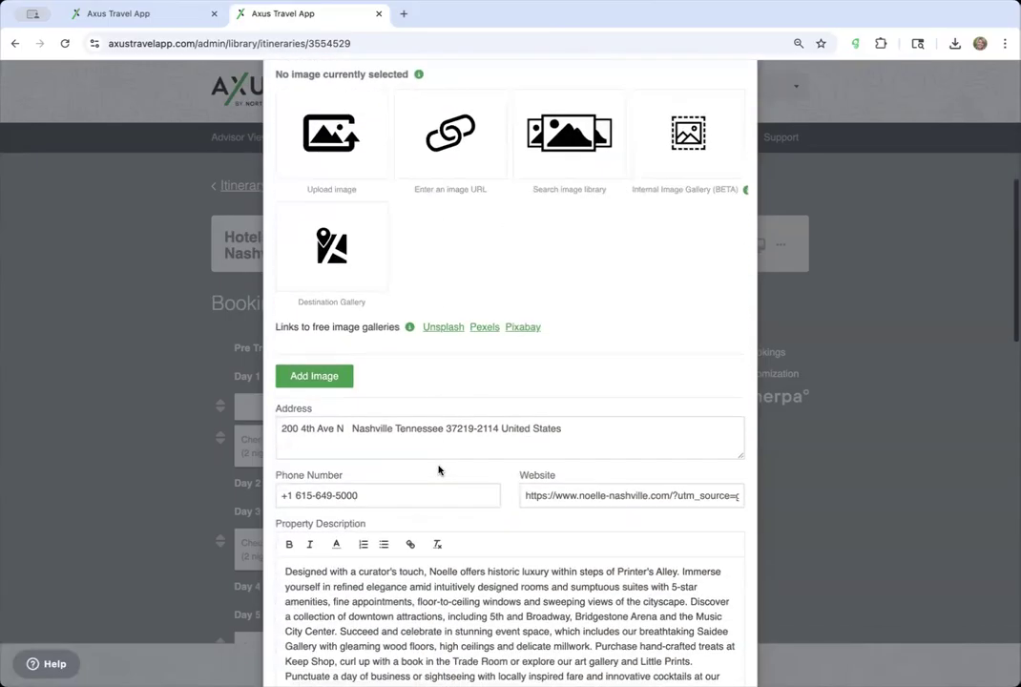
pyautogui.click(351, 272)
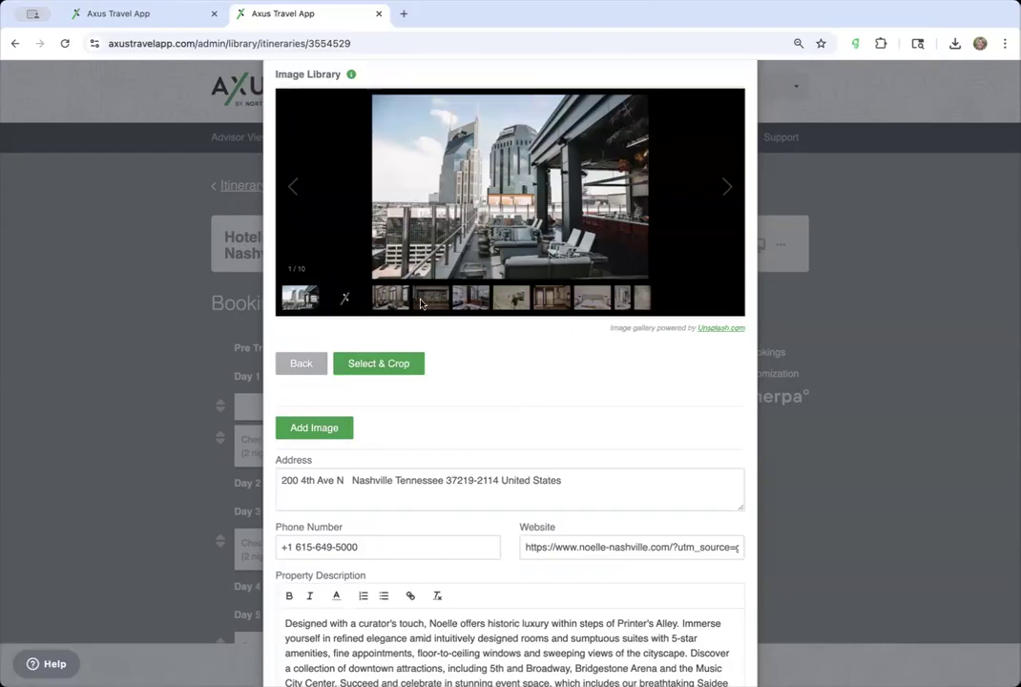
pyautogui.click(512, 299)
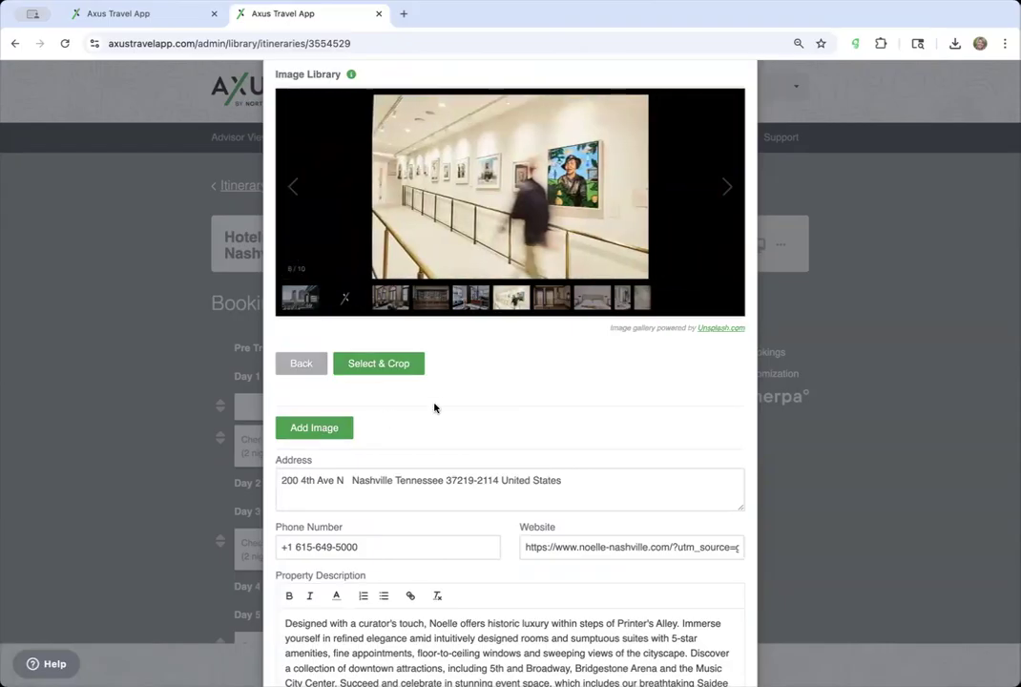
pyautogui.scroll(1, 434, 408)
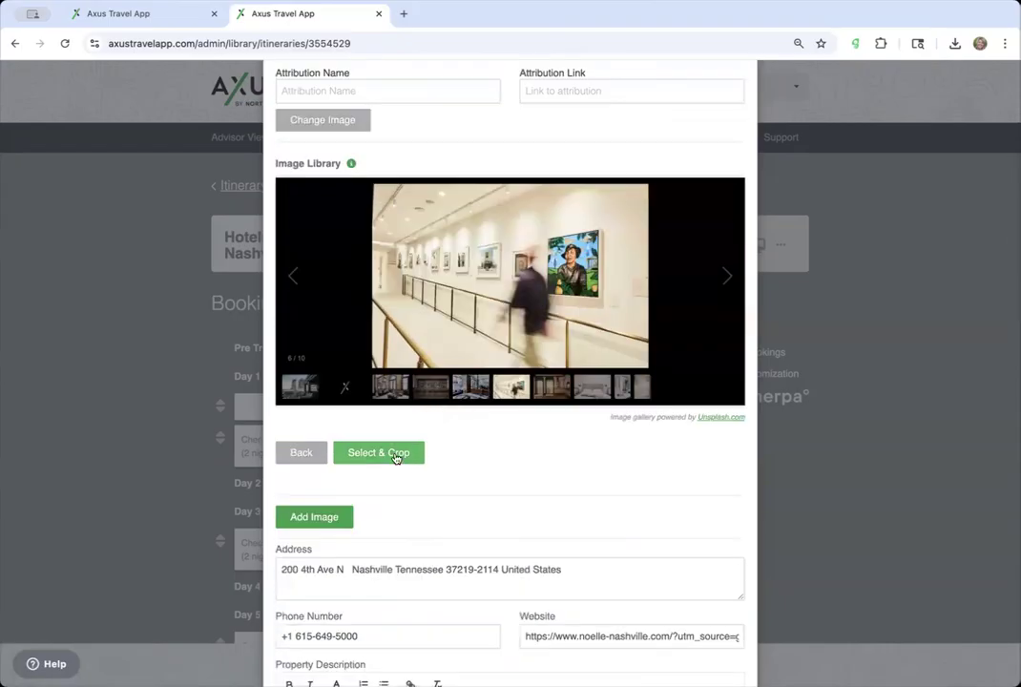
pyautogui.click(411, 460)
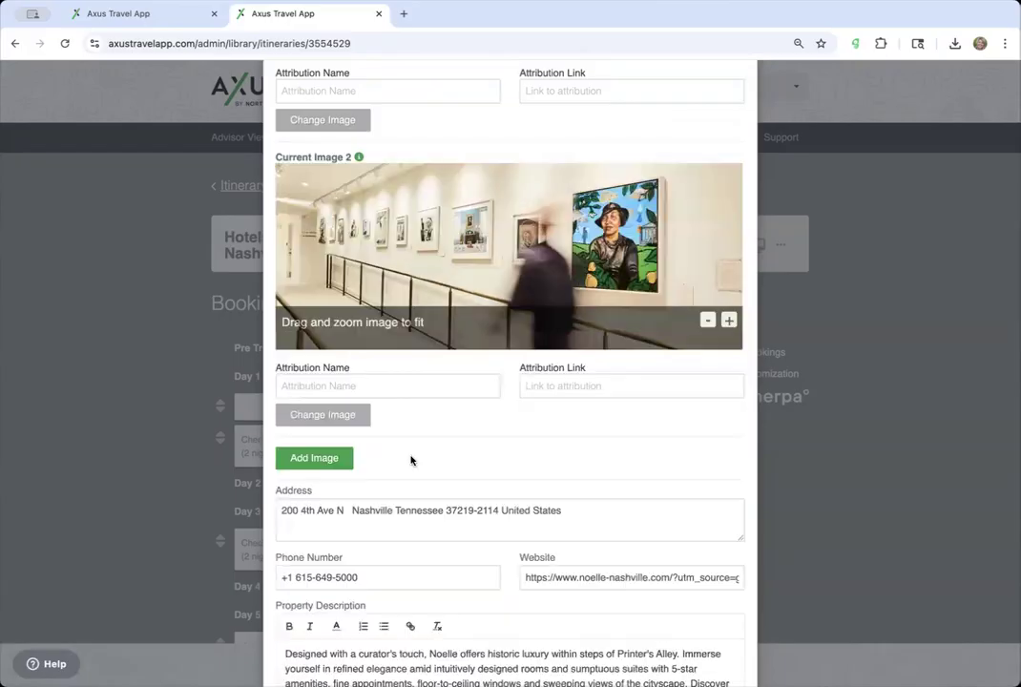
pyautogui.scroll(2, 542, 282)
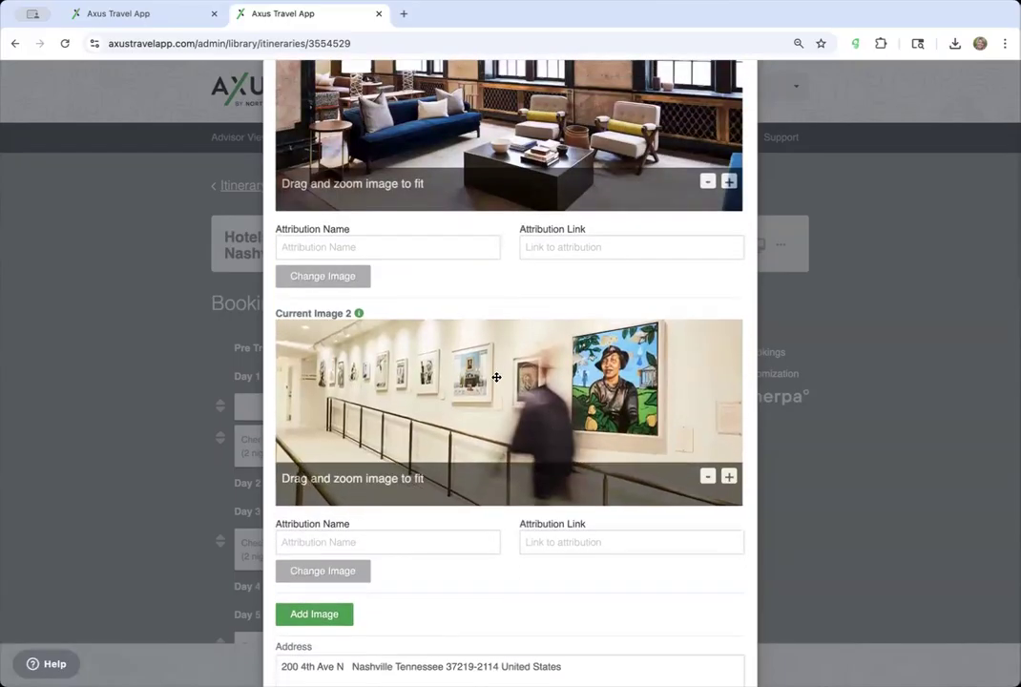
pyautogui.scroll(-4, 474, 456)
# - Add the hotel bed photo from the Destination Gallery as image 3, cropped
pyautogui.click(347, 227)
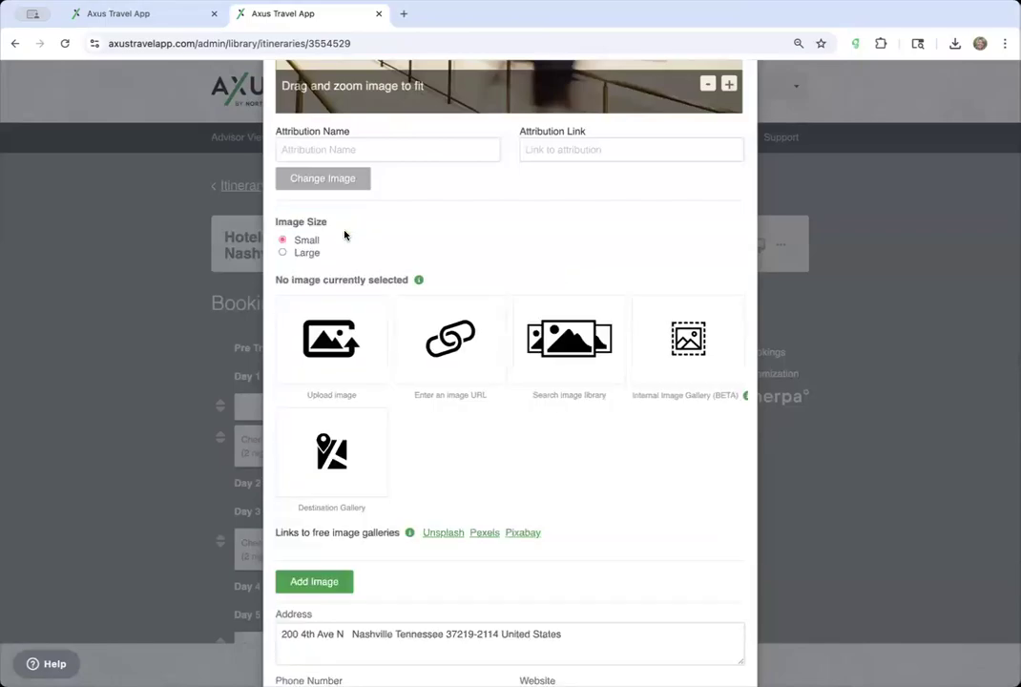
pyautogui.click(347, 452)
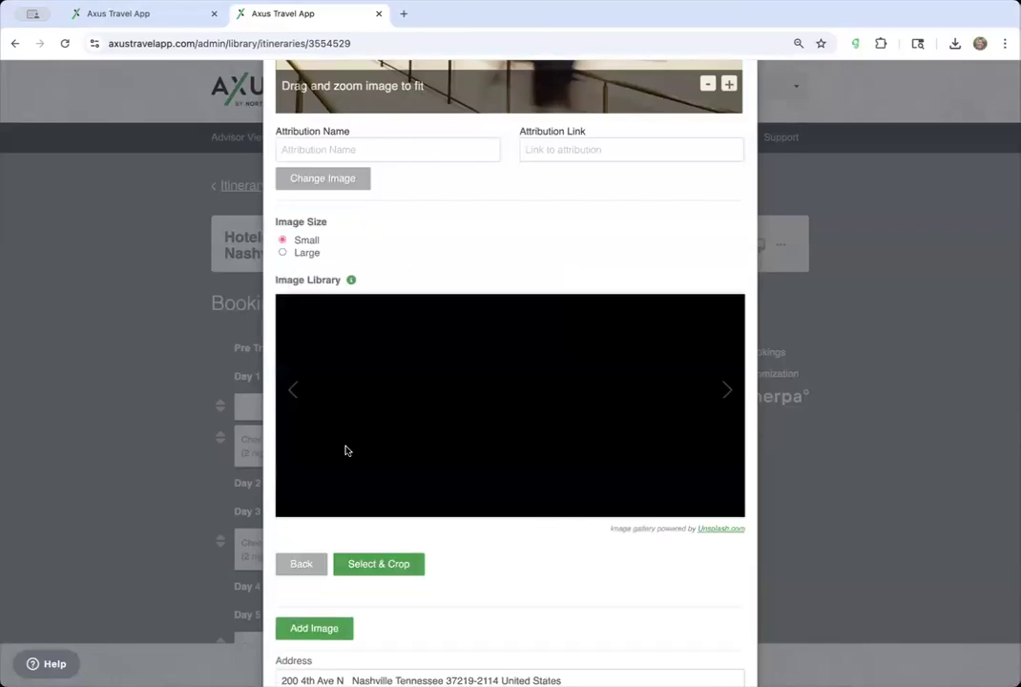
pyautogui.click(563, 498)
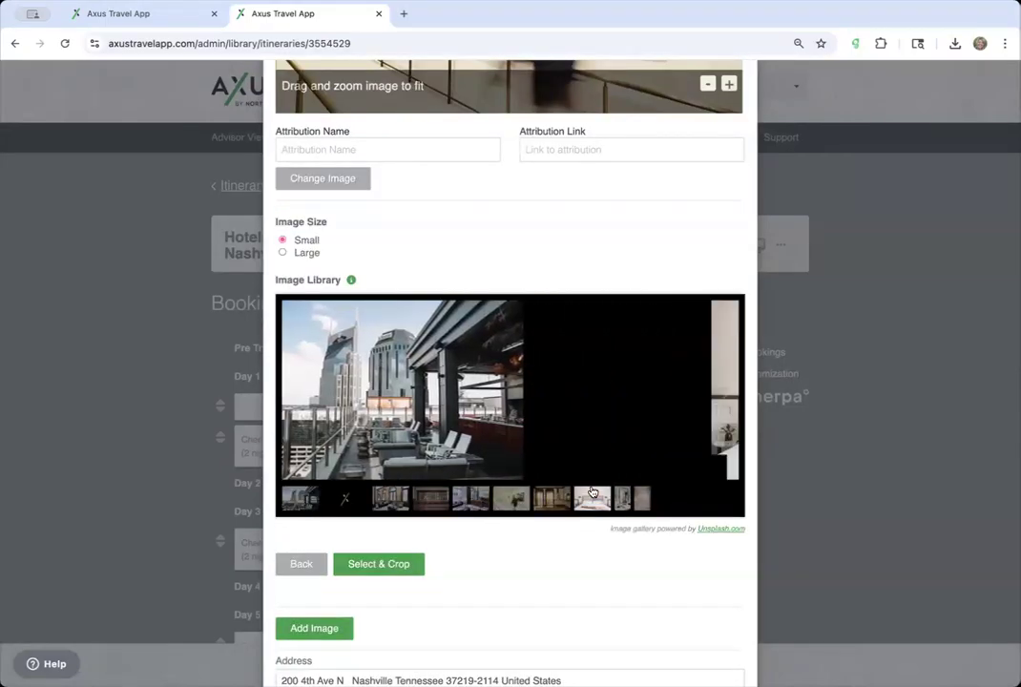
pyautogui.click(366, 565)
pyautogui.moveTo(485, 397); pyautogui.dragTo(488, 355)
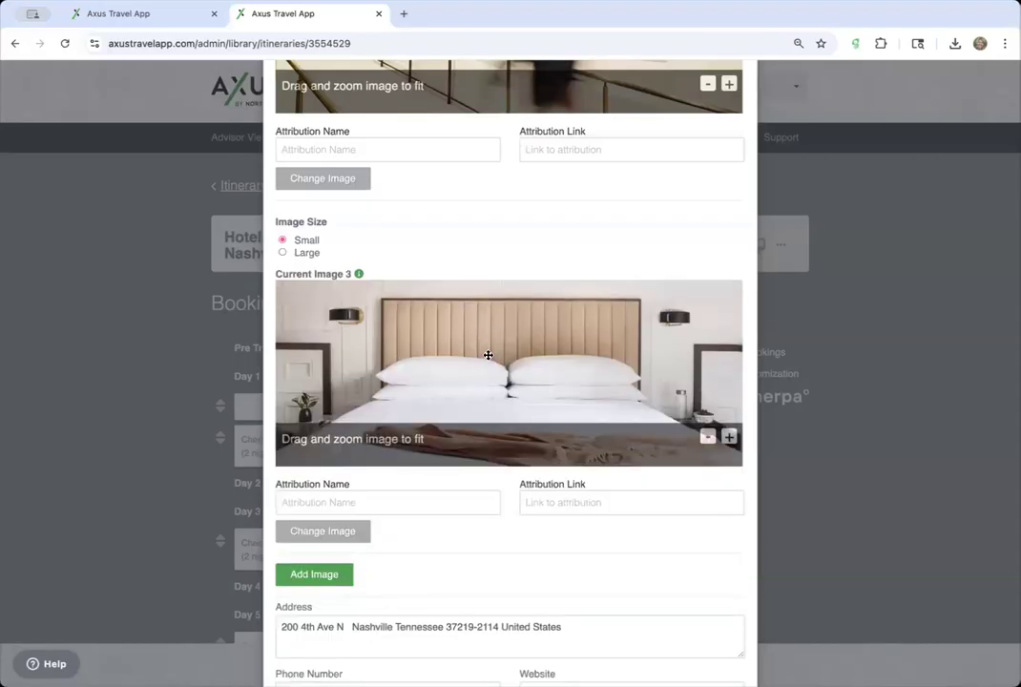
pyautogui.scroll(-3, 479, 388)
# - Add the hotel lobby photo as image 4, repositioned in its crop frame
pyautogui.click(345, 310)
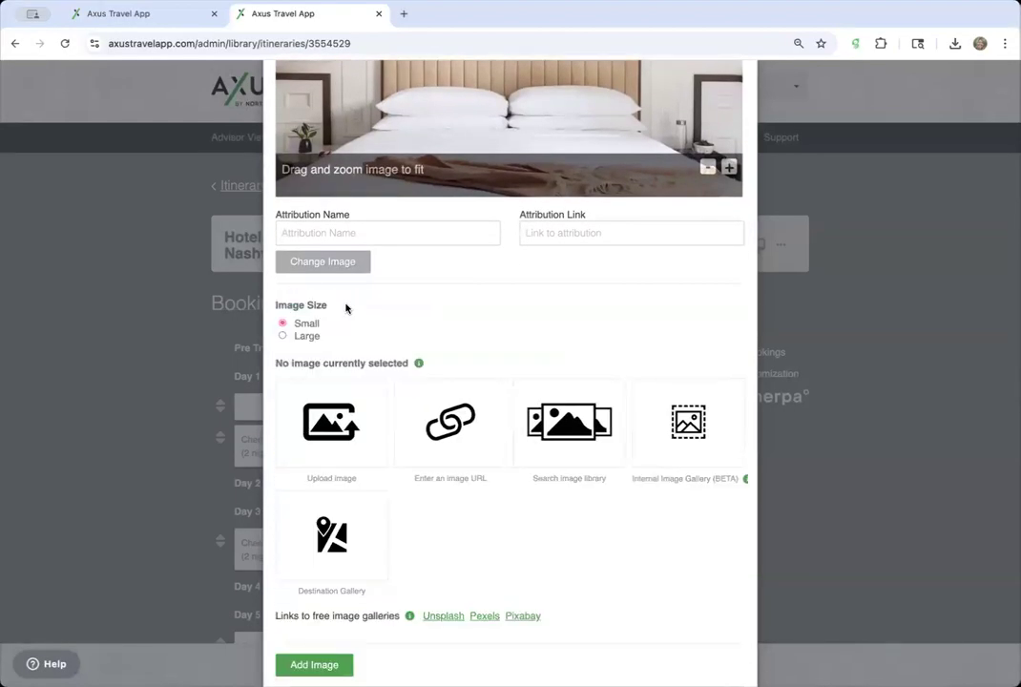
pyautogui.click(356, 511)
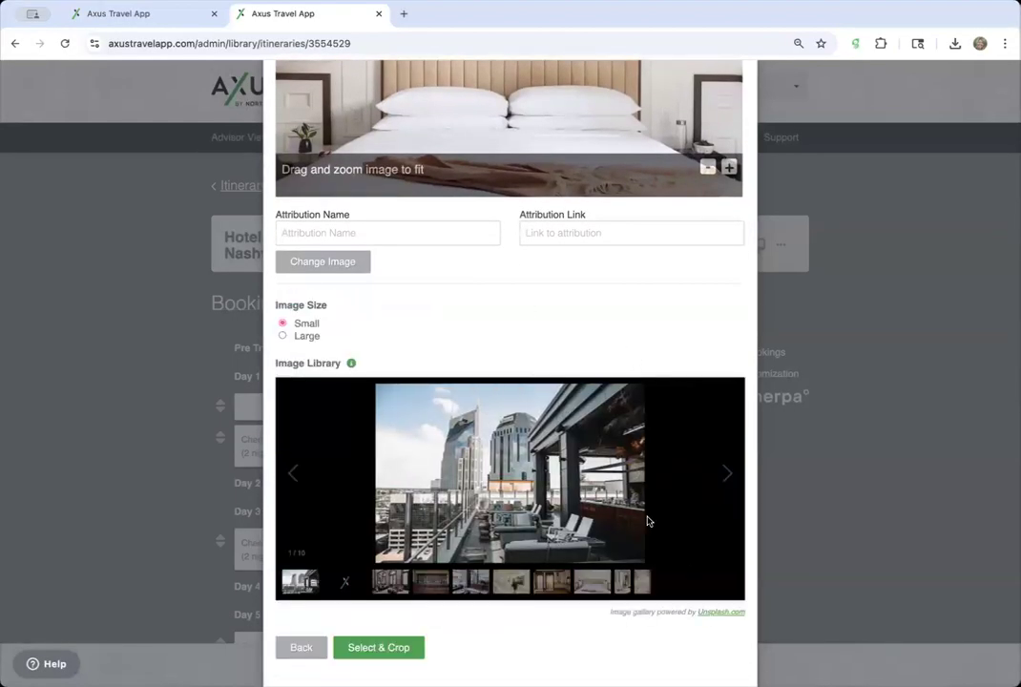
pyautogui.click(593, 582)
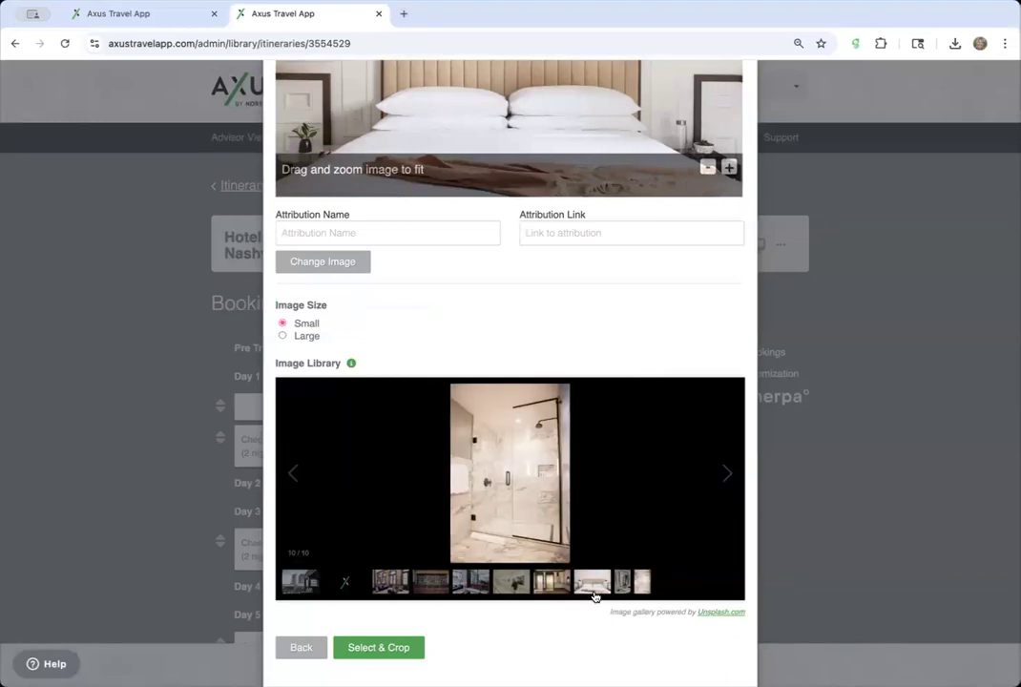
pyautogui.click(455, 586)
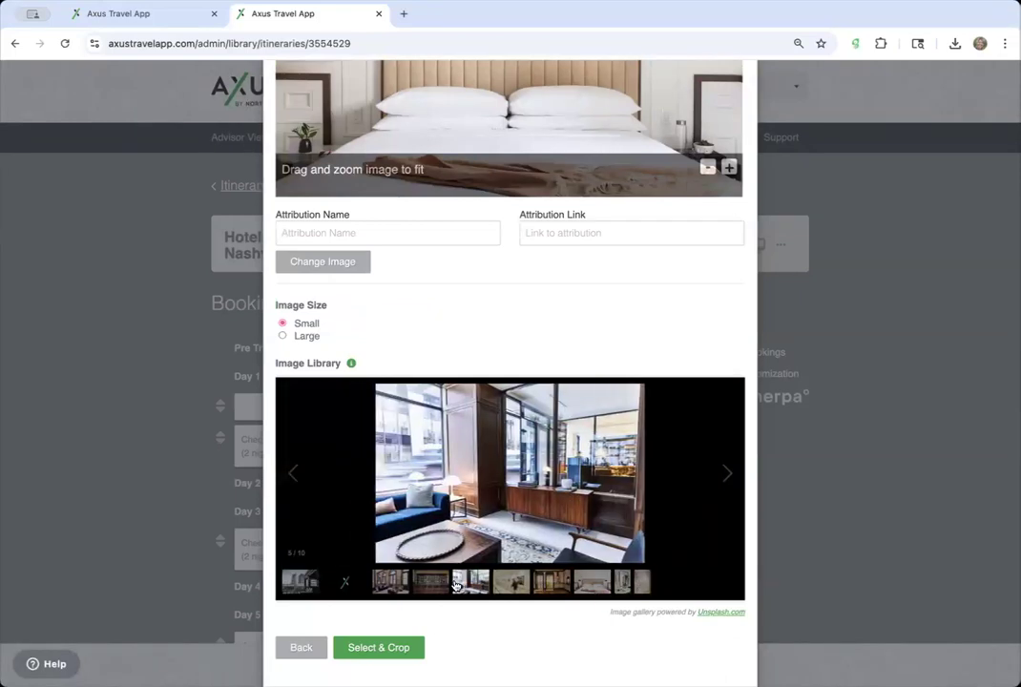
pyautogui.click(401, 652)
pyautogui.moveTo(549, 476); pyautogui.dragTo(549, 437)
# - Add a new room entry to the Noelle Nashville Downtown booking
pyautogui.scroll(-10, 548, 438)
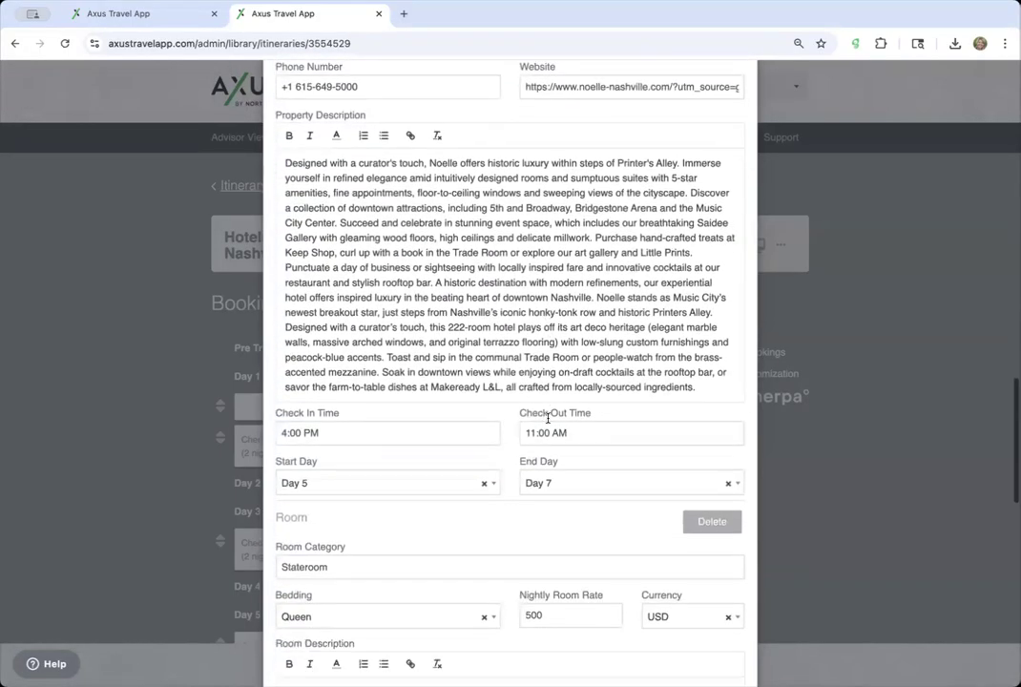
pyautogui.scroll(-9, 549, 422)
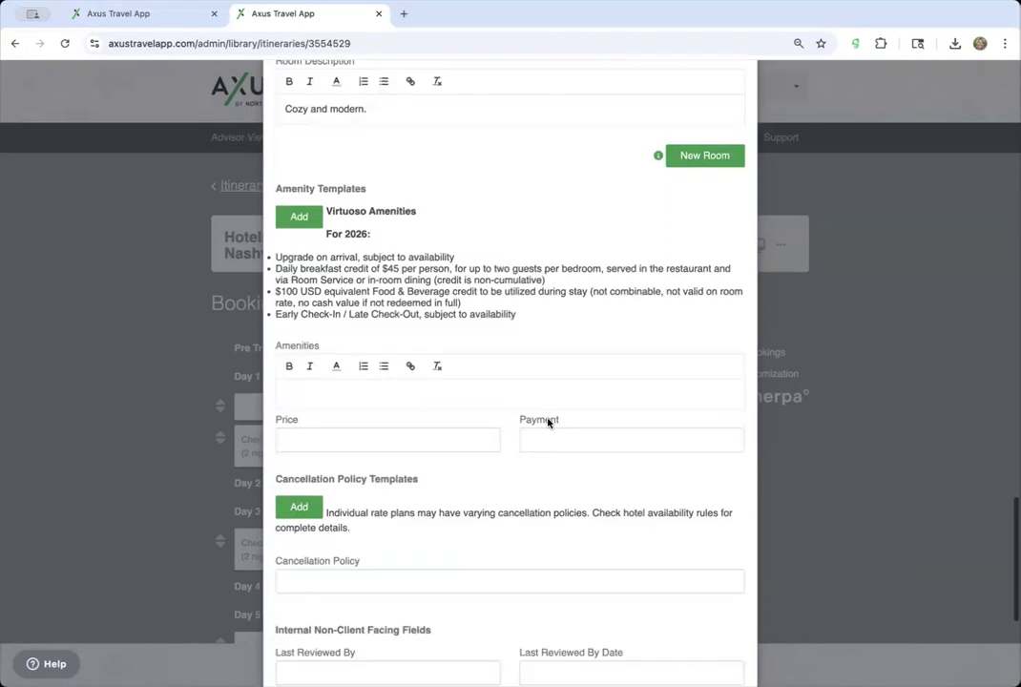
pyautogui.scroll(5, 549, 422)
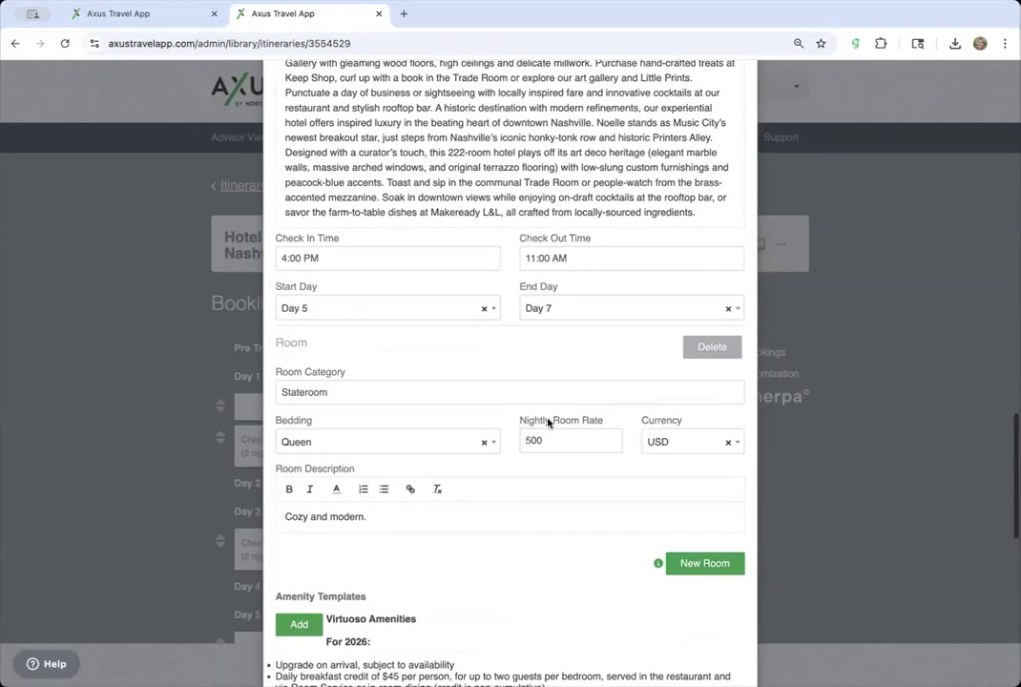
pyautogui.scroll(-3, 549, 423)
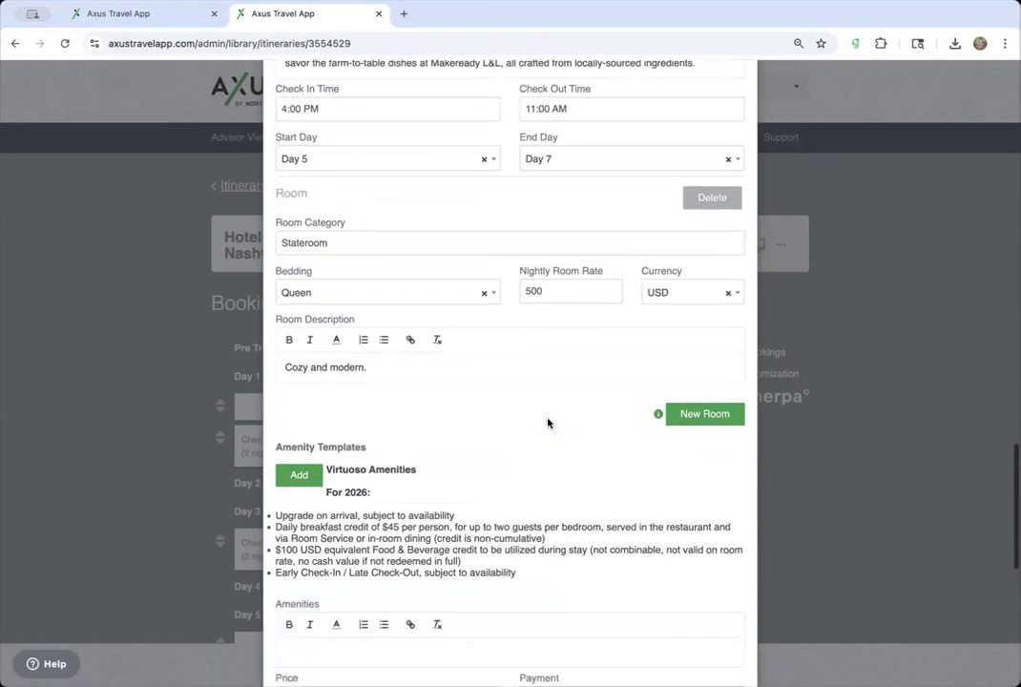
pyautogui.scroll(3, 549, 423)
pyautogui.scroll(-3, 548, 422)
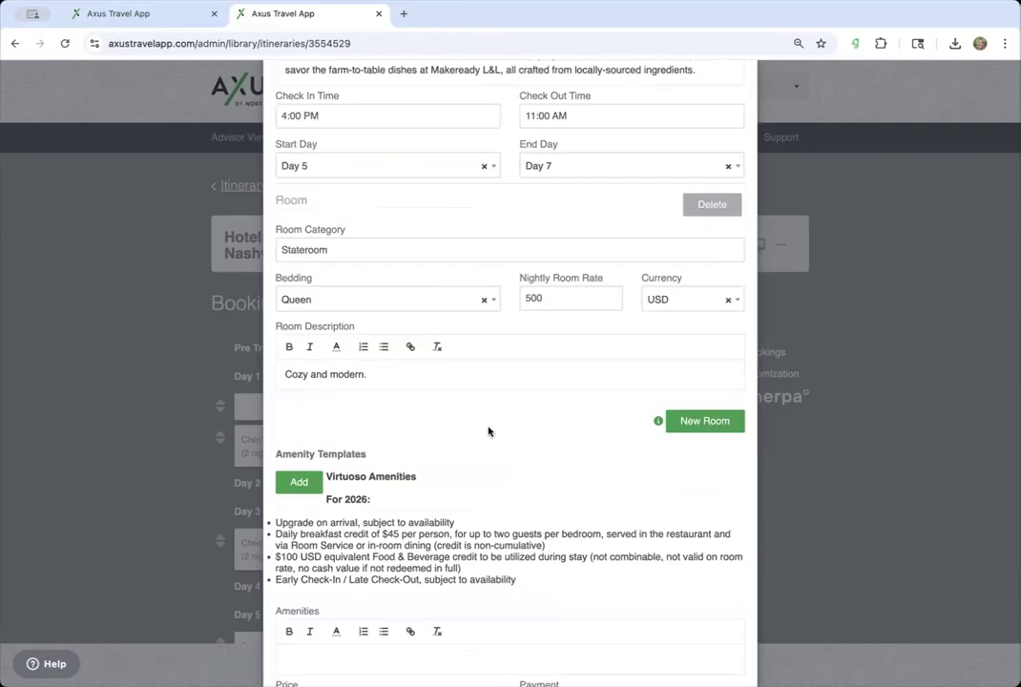
pyautogui.click(702, 420)
# - Set the new room's category to Double Room with Double bedding
pyautogui.scroll(3, 538, 419)
pyautogui.scroll(-4, 539, 419)
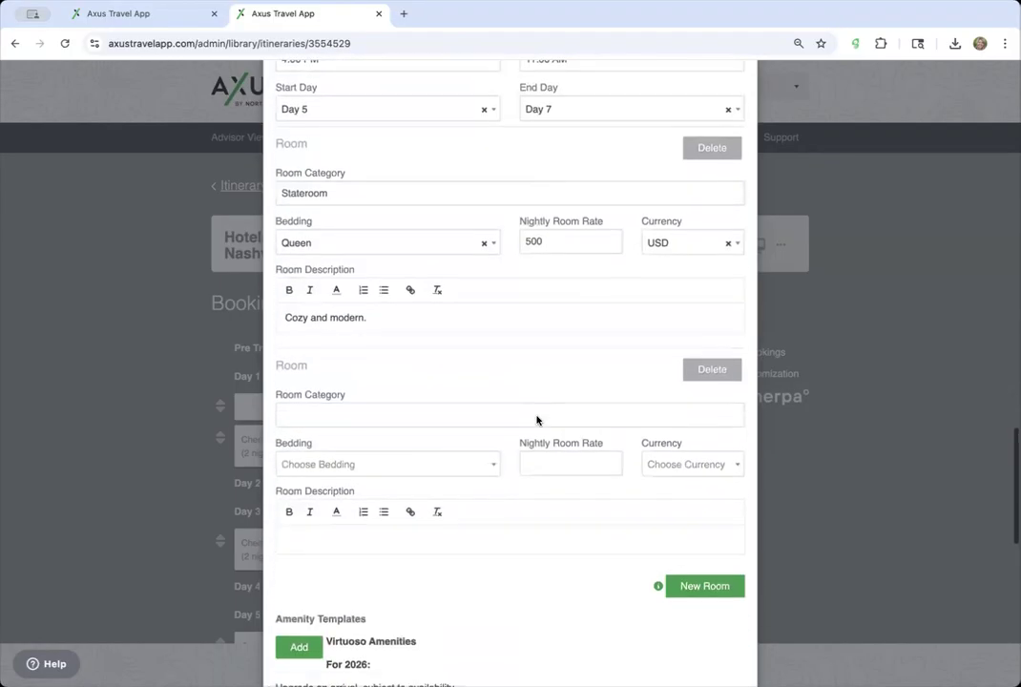
pyautogui.scroll(-3, 537, 420)
pyautogui.click(358, 283)
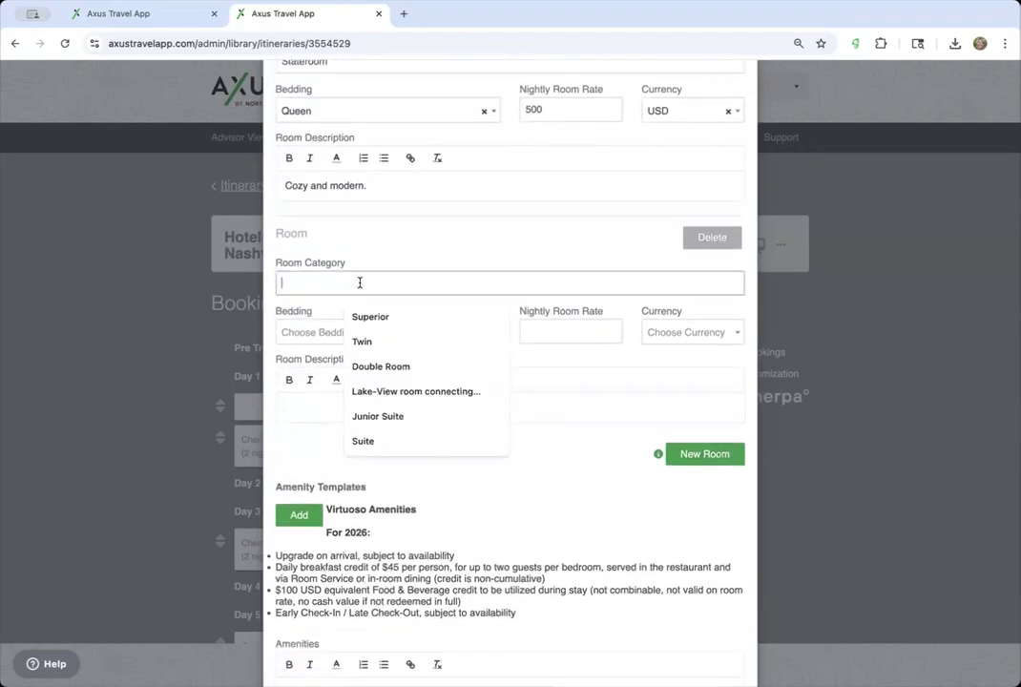
pyautogui.click(391, 363)
pyautogui.click(360, 334)
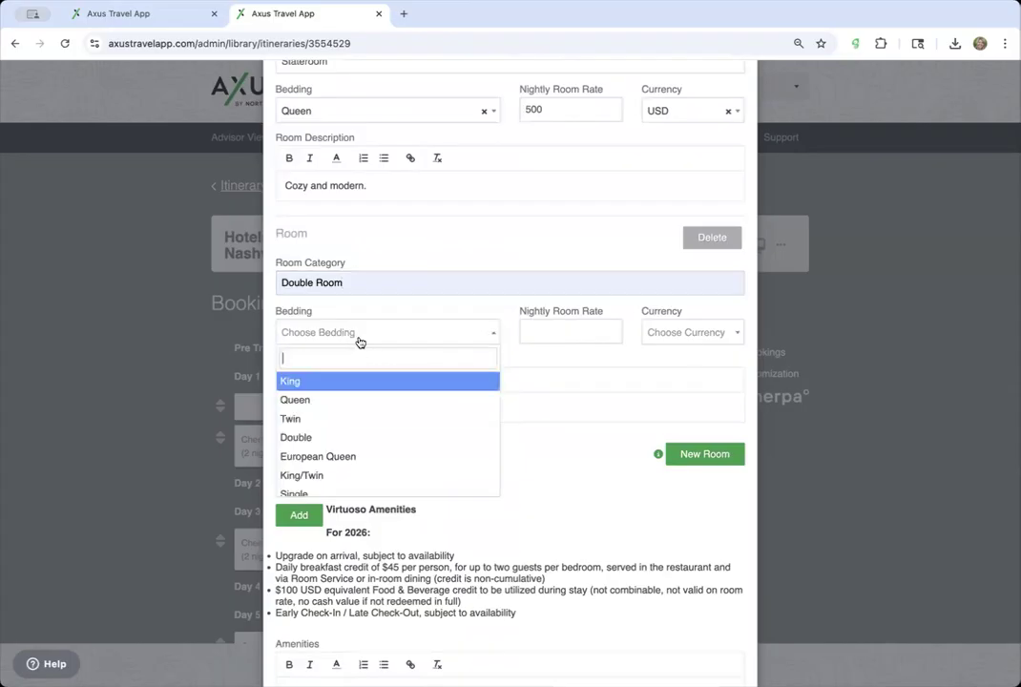
pyautogui.click(356, 437)
# - Give the room a nightly rate of 450 USD
pyautogui.click(540, 331)
pyautogui.click(586, 444)
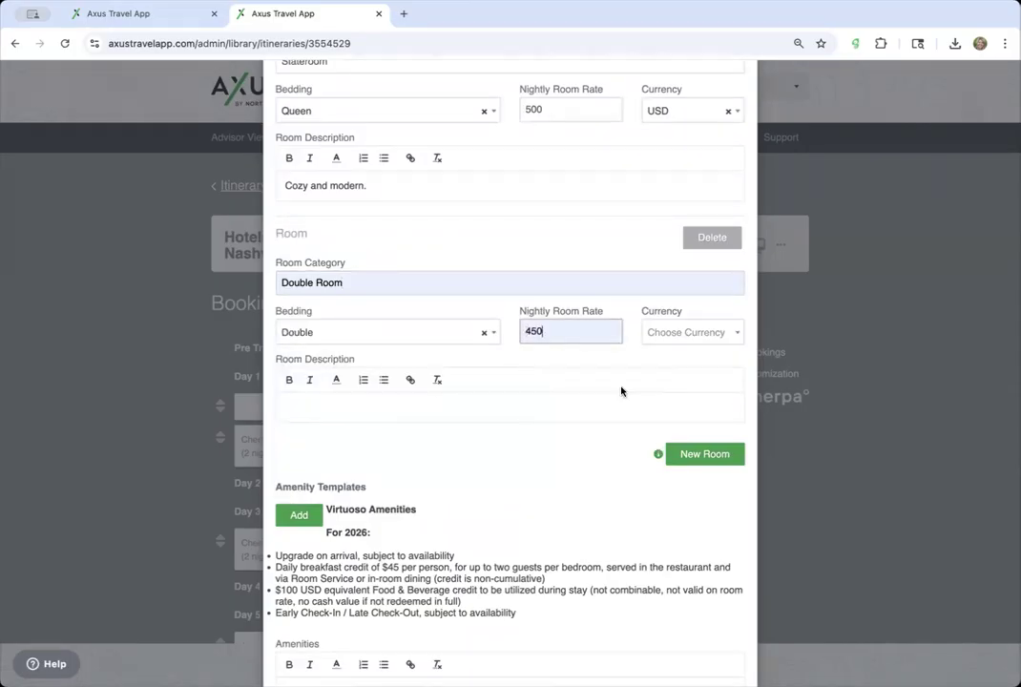
pyautogui.click(681, 332)
pyautogui.click(676, 380)
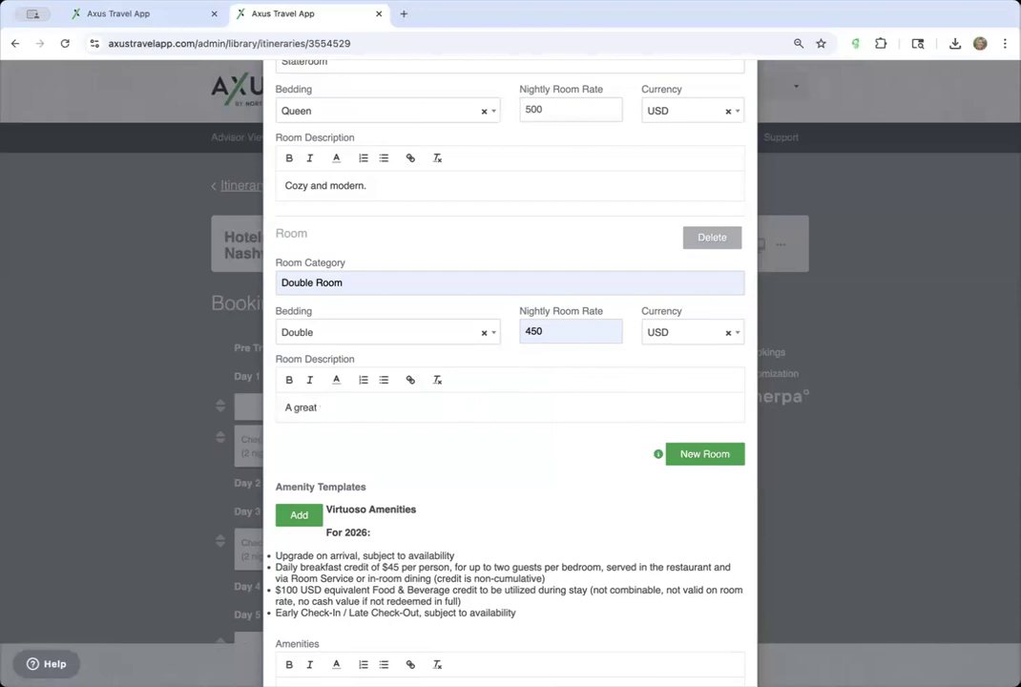
# - Insert the Virtuoso amenities text into the booking's Amenities field
pyautogui.scroll(-3, 488, 543)
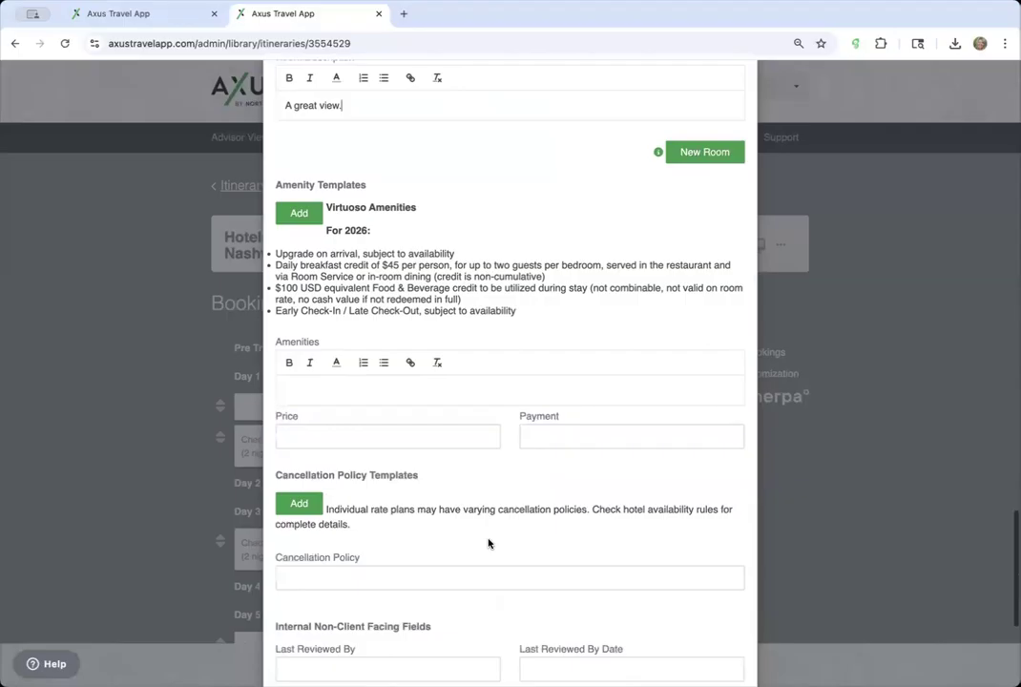
pyautogui.click(297, 204)
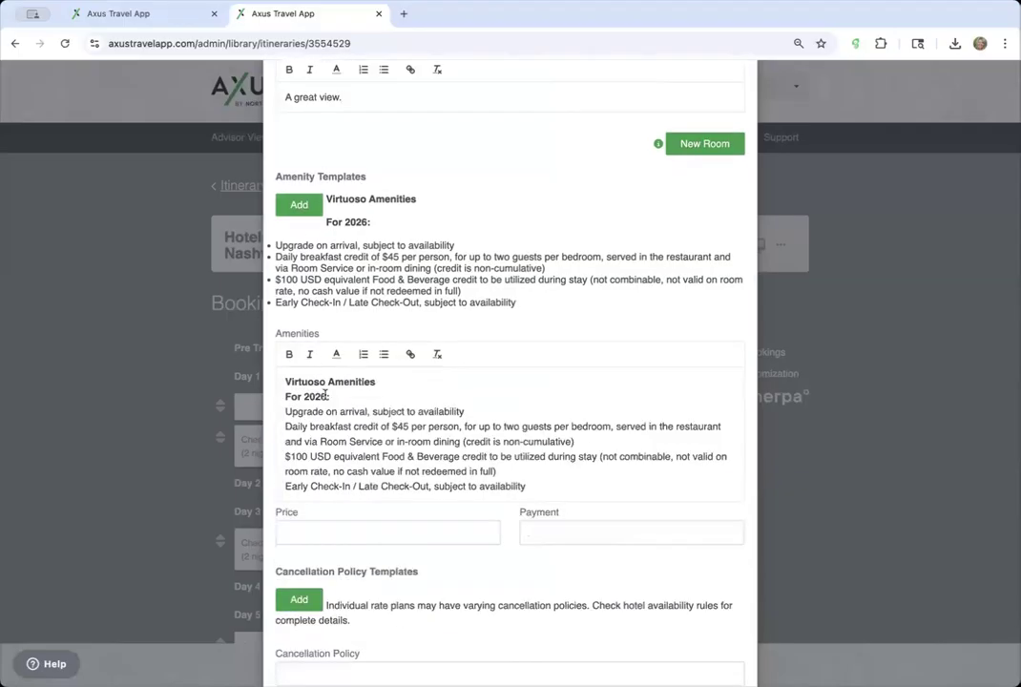
pyautogui.scroll(-1, 333, 459)
pyautogui.scroll(-1, 333, 471)
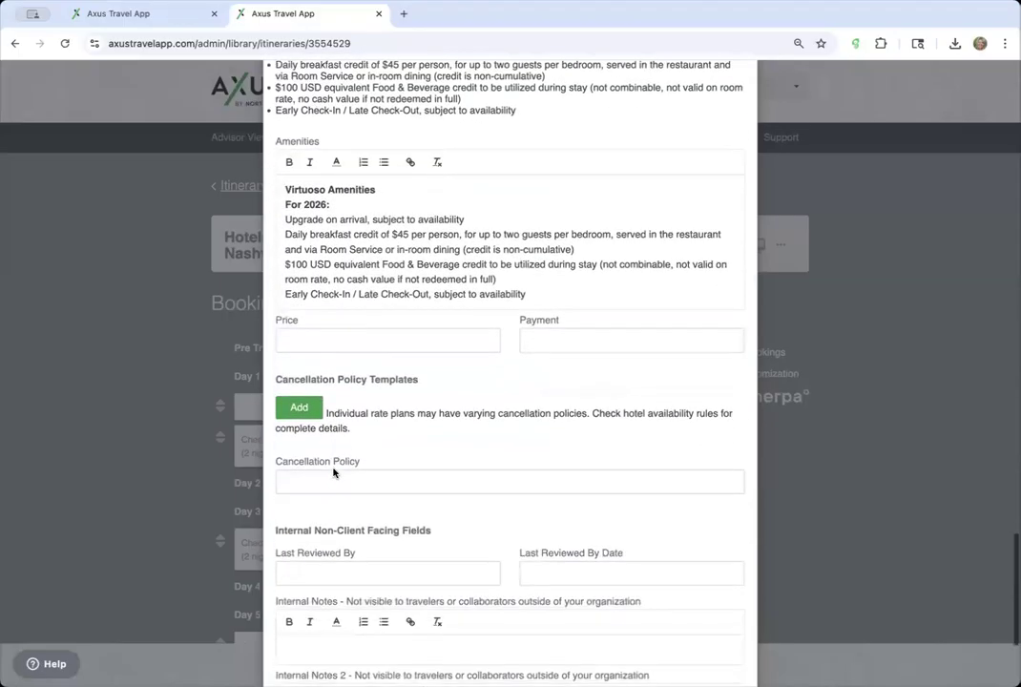
# - Fill the cancellation policy from the standard template and save the booking
pyautogui.click(315, 366)
pyautogui.scroll(-1, 452, 486)
pyautogui.scroll(-1, 453, 487)
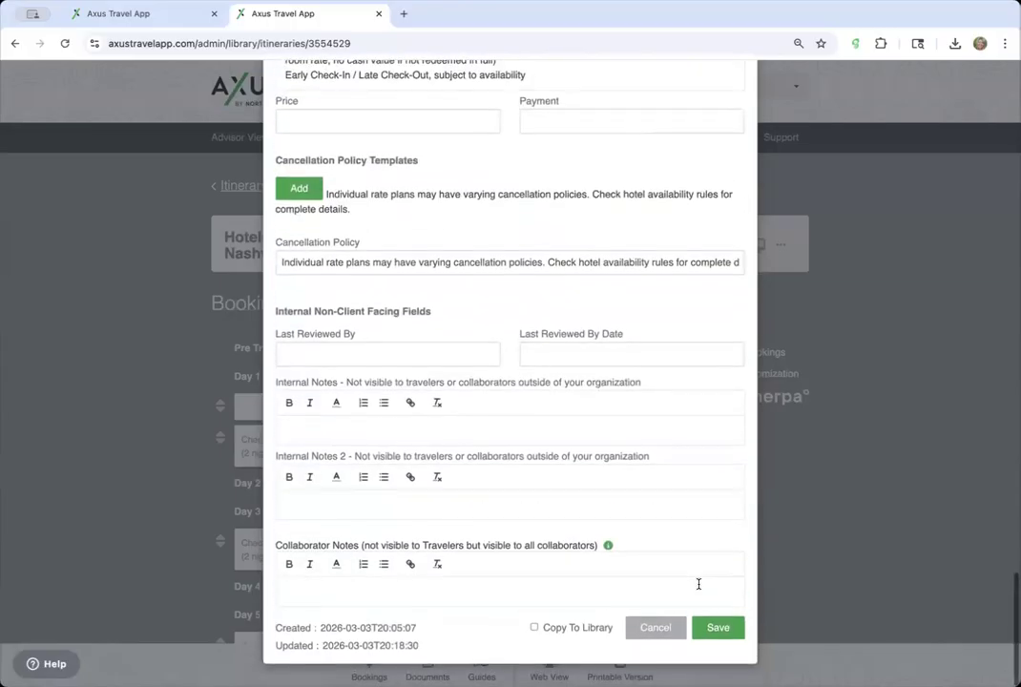
pyautogui.click(718, 632)
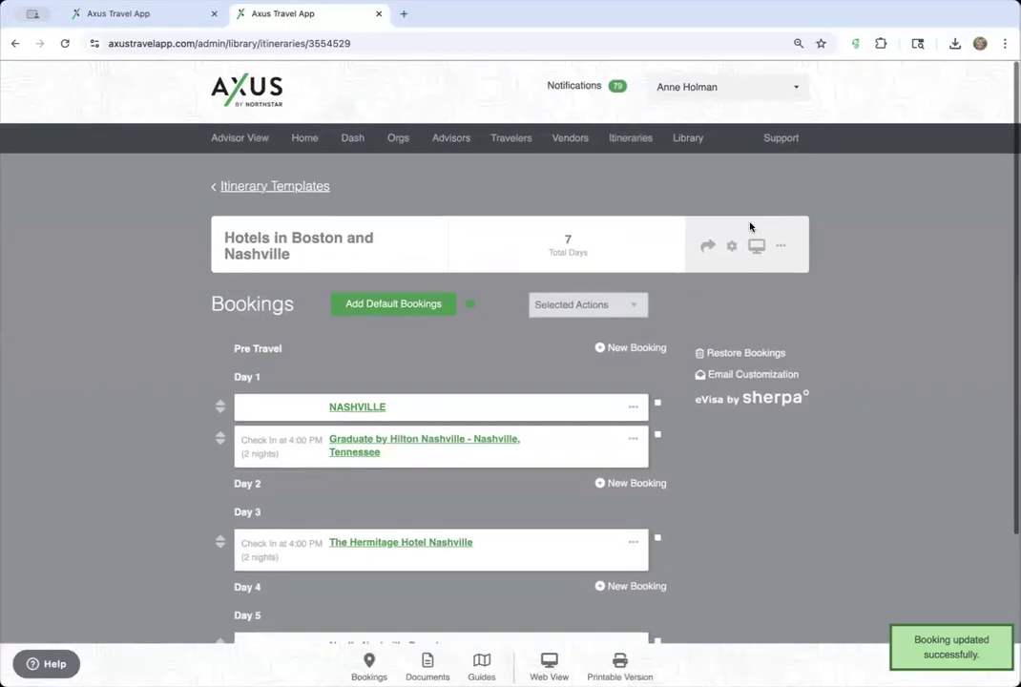
# - Open the itinerary's web view preview and scroll down to Day 5
pyautogui.click(756, 244)
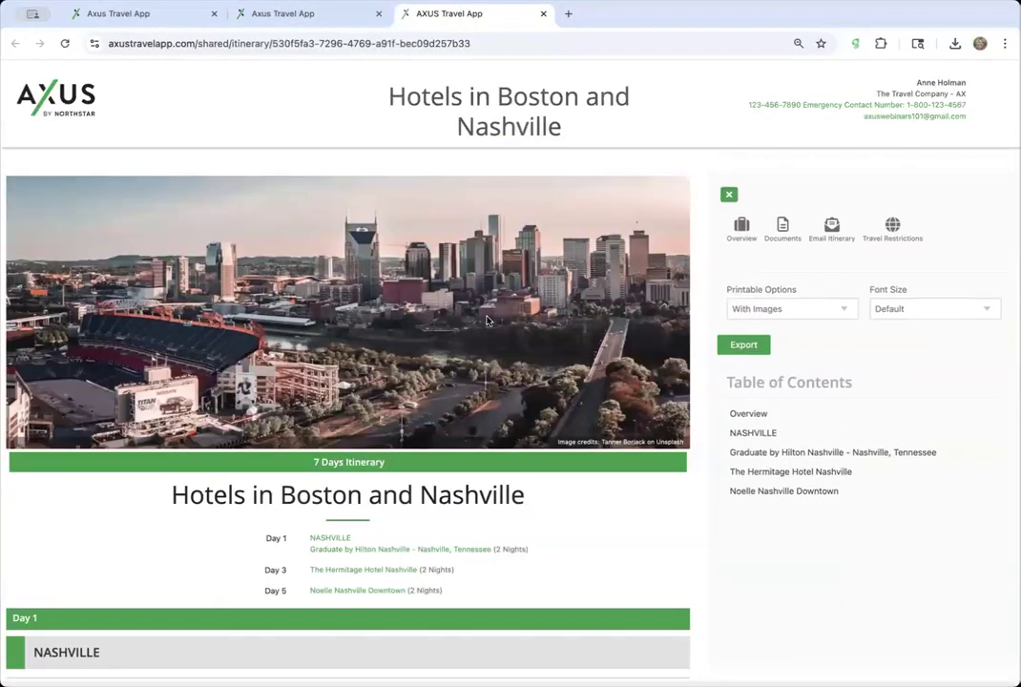
pyautogui.scroll(-20, 487, 320)
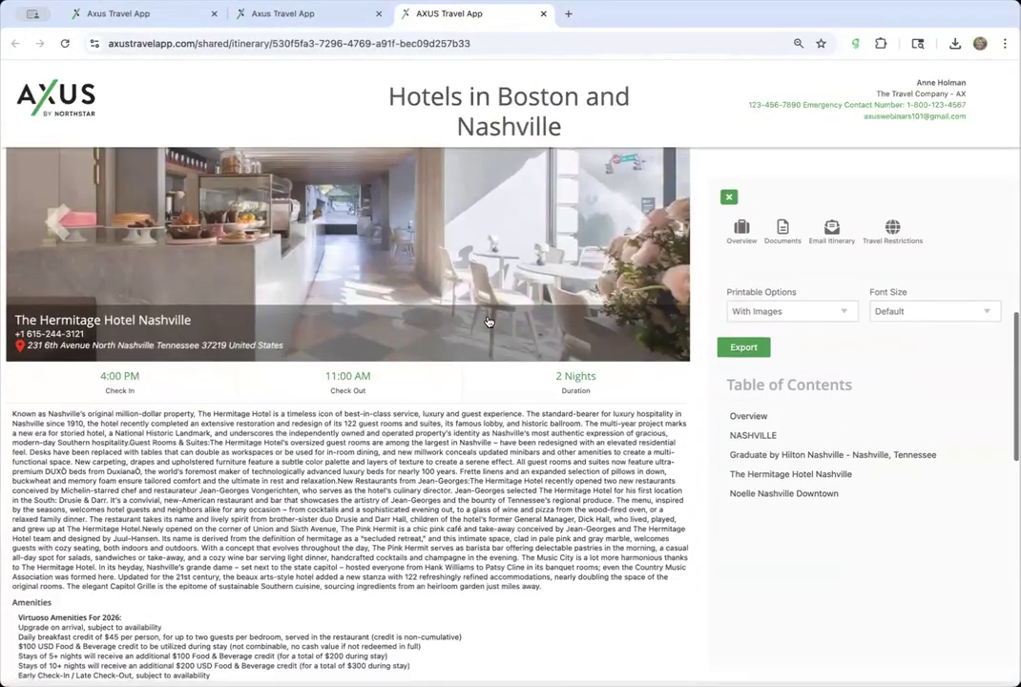
pyautogui.scroll(-10, 487, 321)
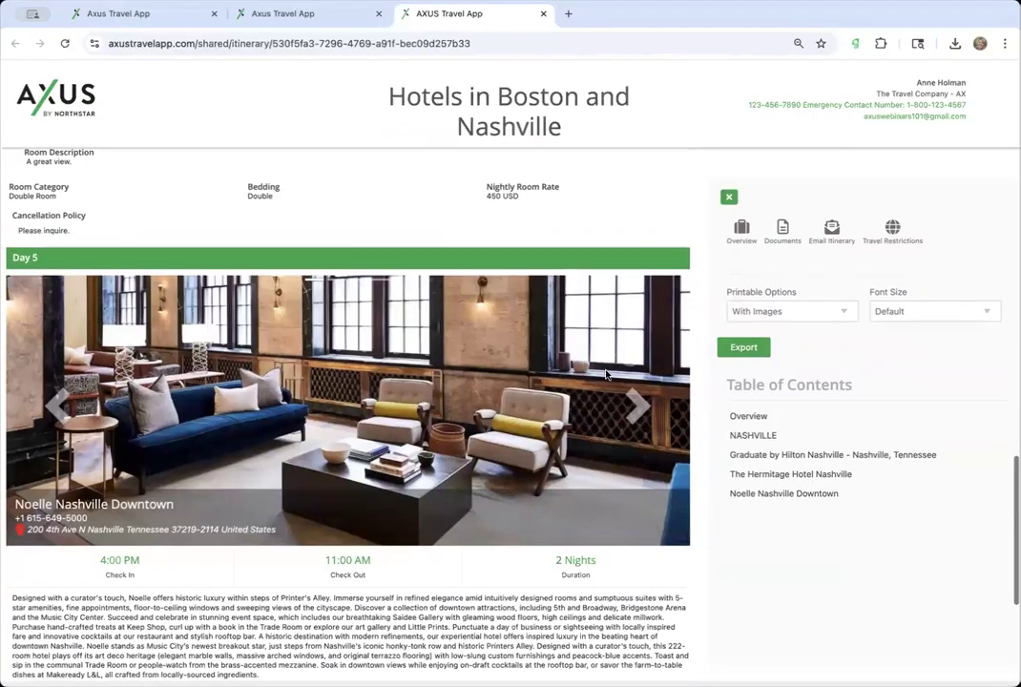
# - Page through five Noelle Nashville Downtown gallery photos, then return to the itinerary editor
pyautogui.click(637, 409)
pyautogui.click(636, 409)
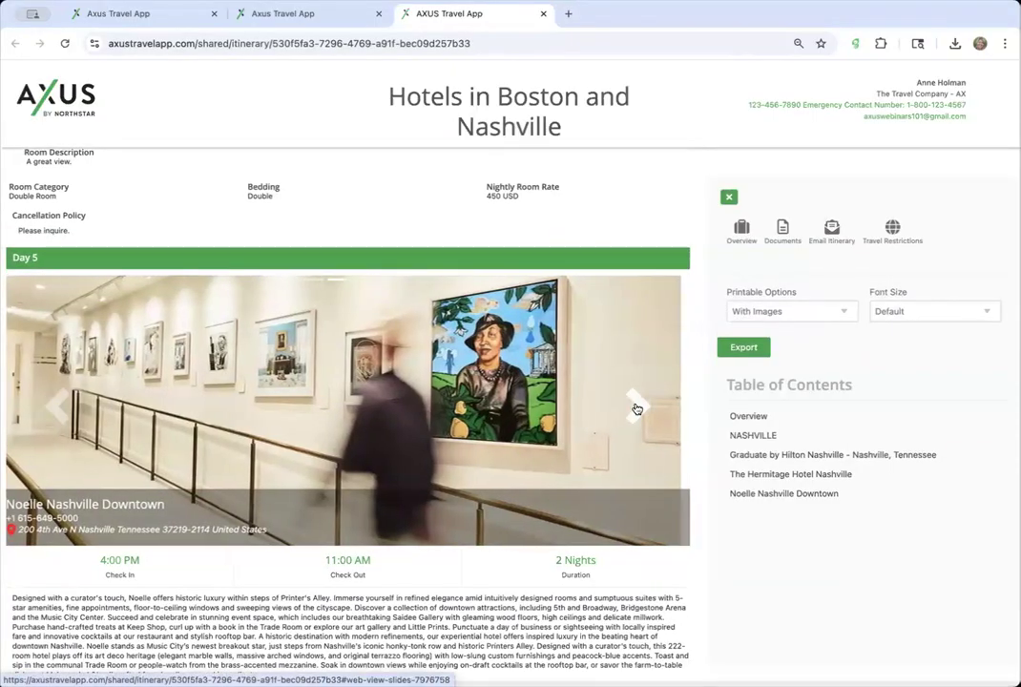
pyautogui.click(637, 409)
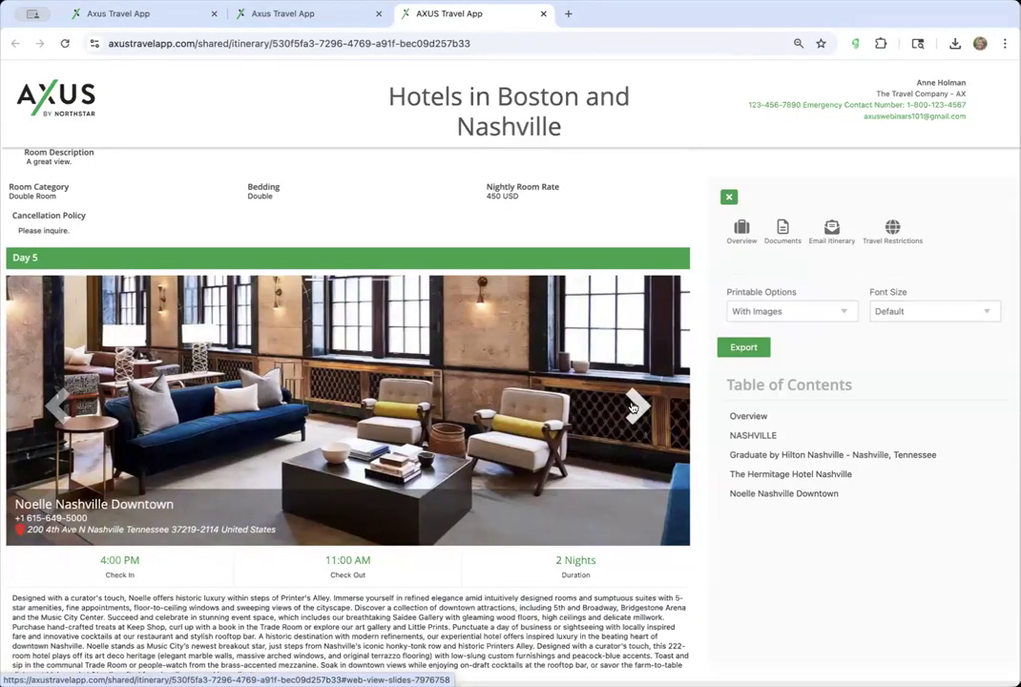
pyautogui.click(632, 407)
pyautogui.click(631, 407)
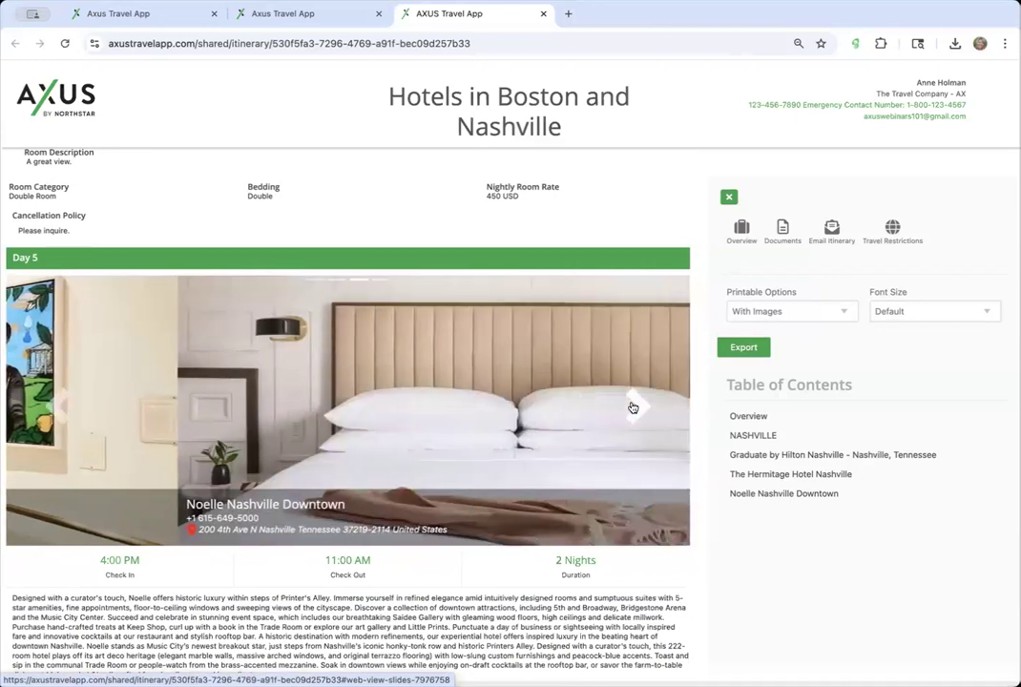
pyautogui.click(305, 13)
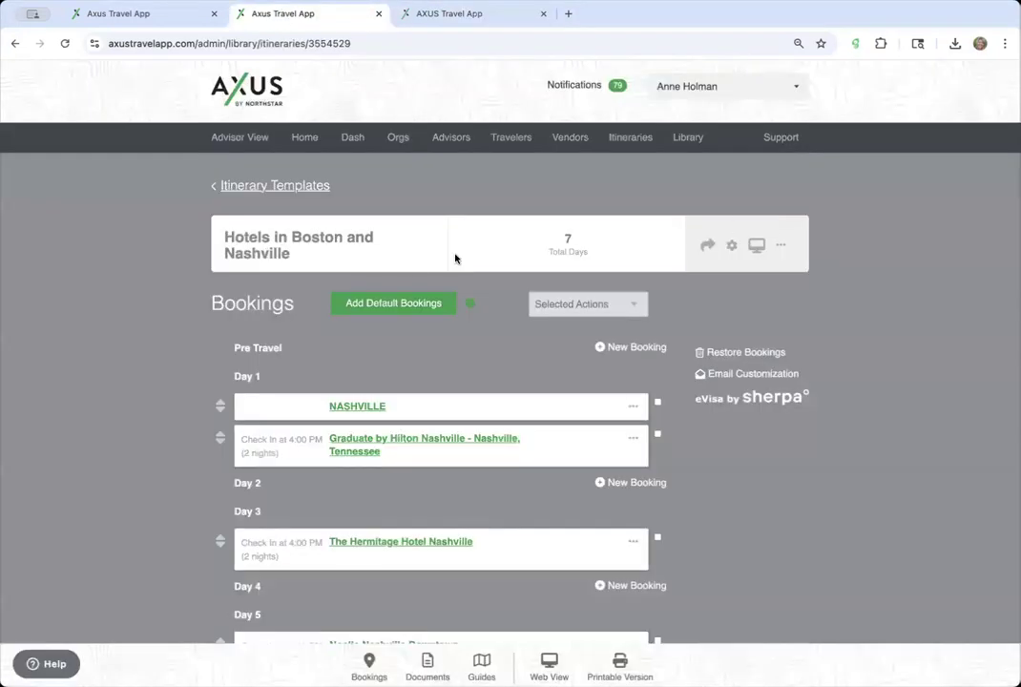
pyautogui.click(733, 245)
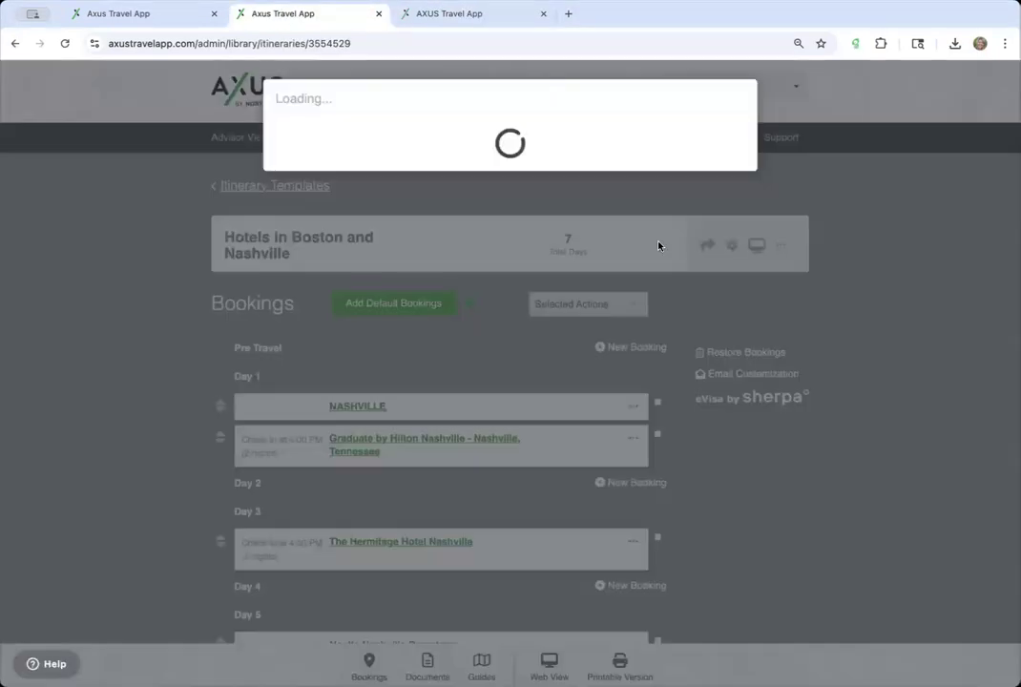
pyautogui.click(330, 501)
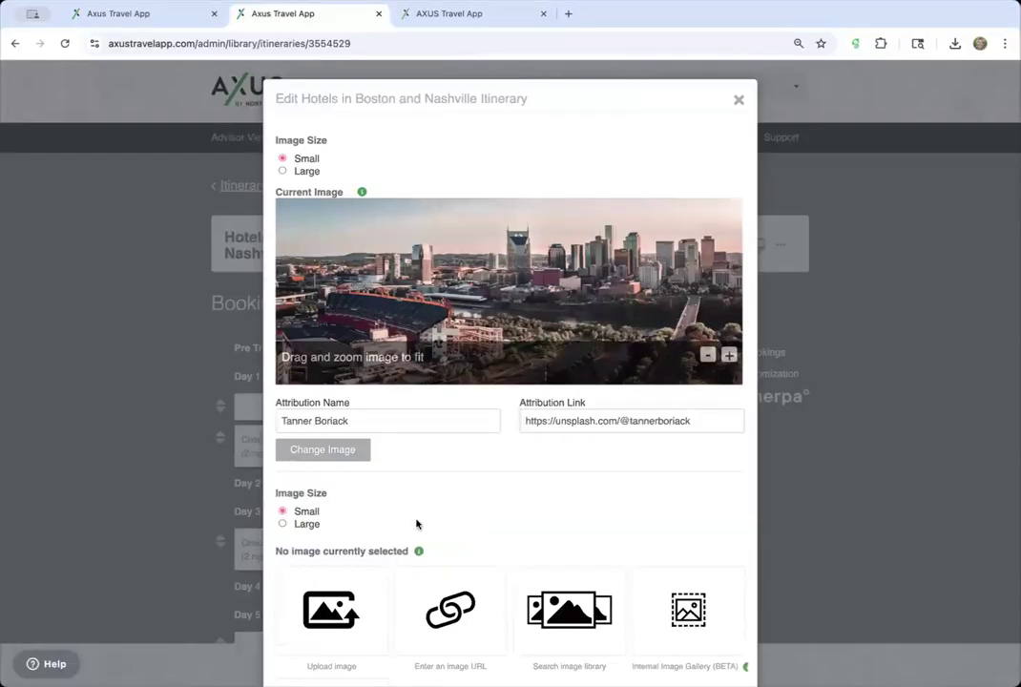
pyautogui.scroll(-5, 417, 522)
pyautogui.click(335, 512)
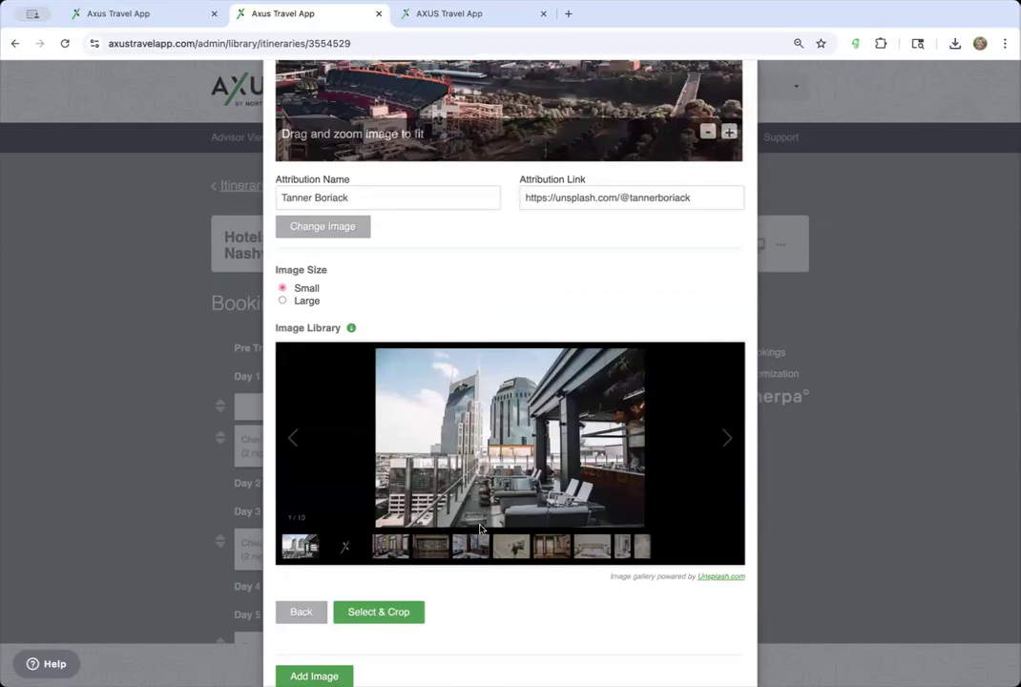
pyautogui.click(504, 553)
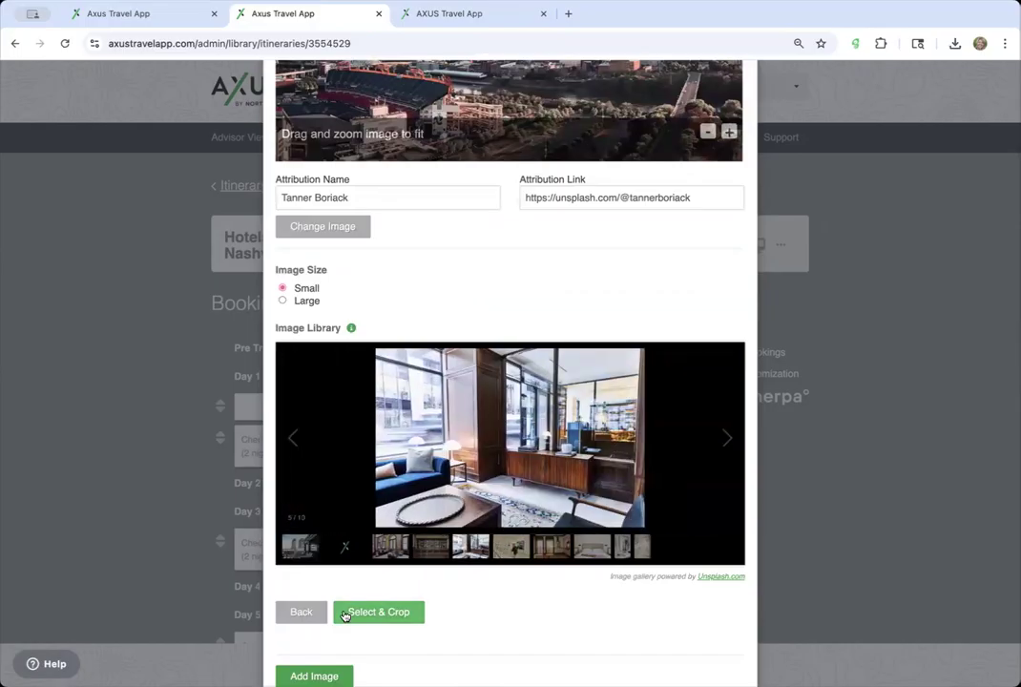
pyautogui.click(380, 613)
pyautogui.scroll(-1, 455, 474)
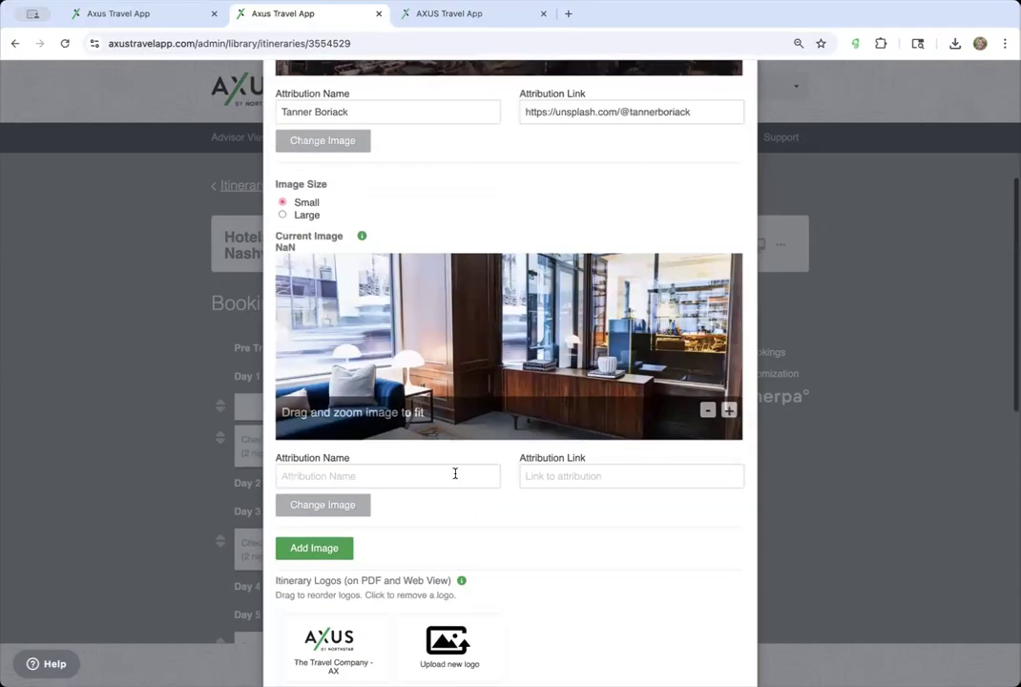
pyautogui.click(360, 504)
pyautogui.click(365, 422)
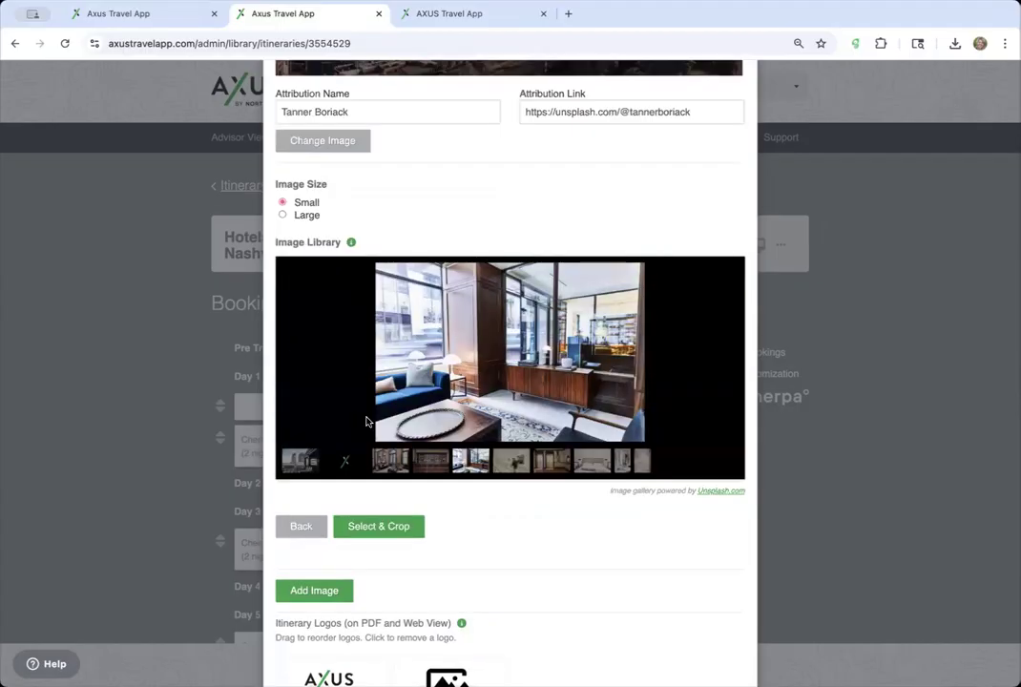
pyautogui.scroll(5, 575, 239)
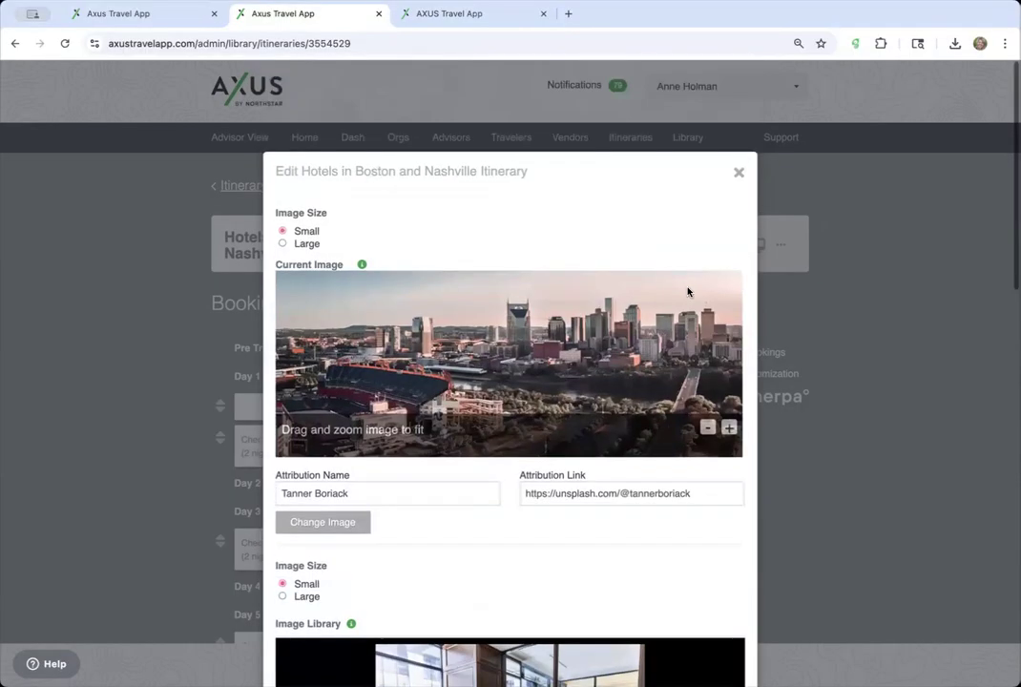
pyautogui.click(739, 100)
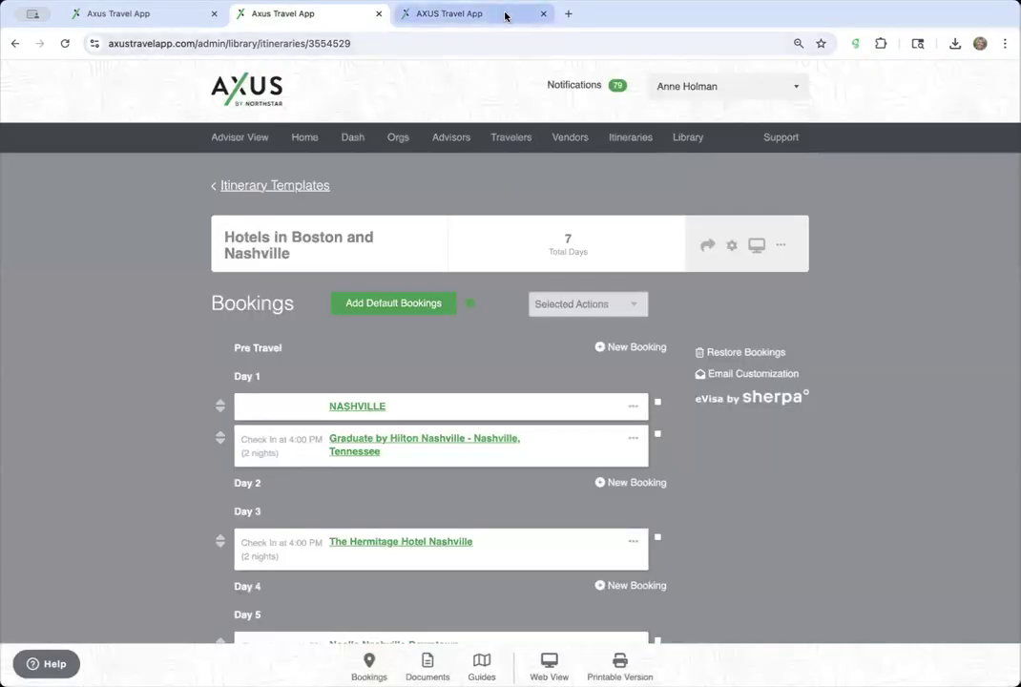
pyautogui.click(458, 13)
pyautogui.scroll(-6, 467, 402)
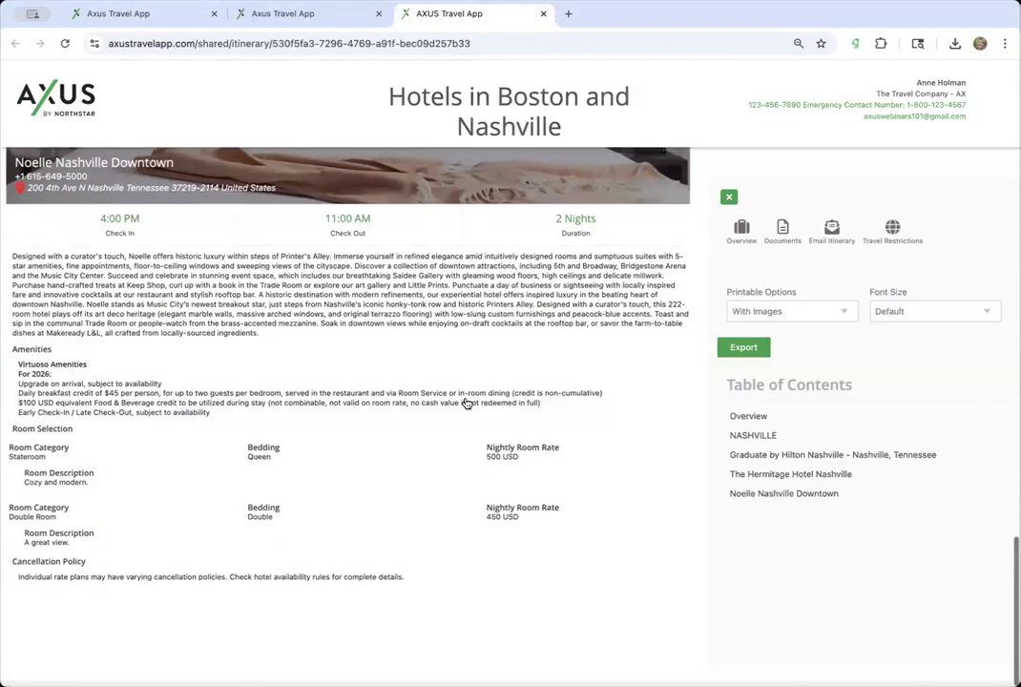
pyautogui.scroll(1, 415, 358)
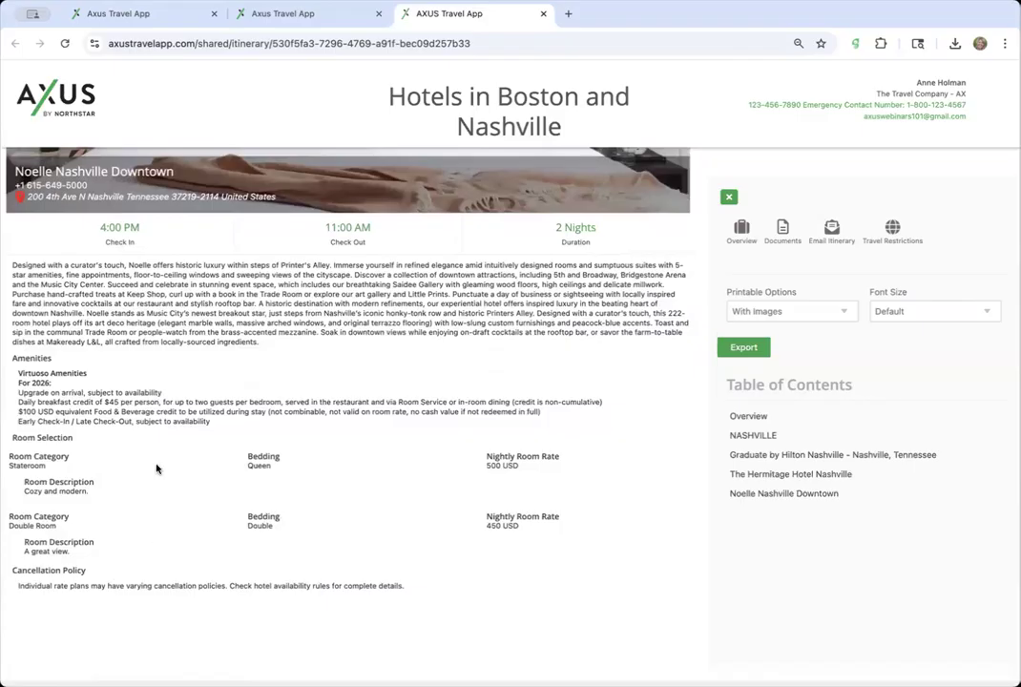
pyautogui.scroll(5, 160, 543)
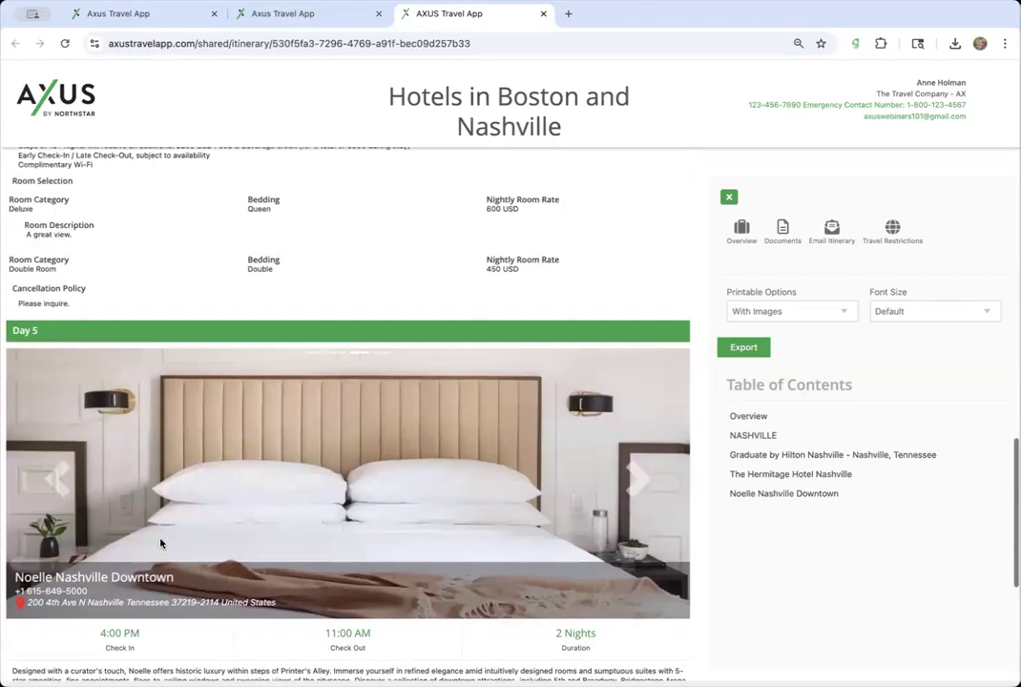
pyautogui.scroll(-5, 160, 540)
pyautogui.click(301, 13)
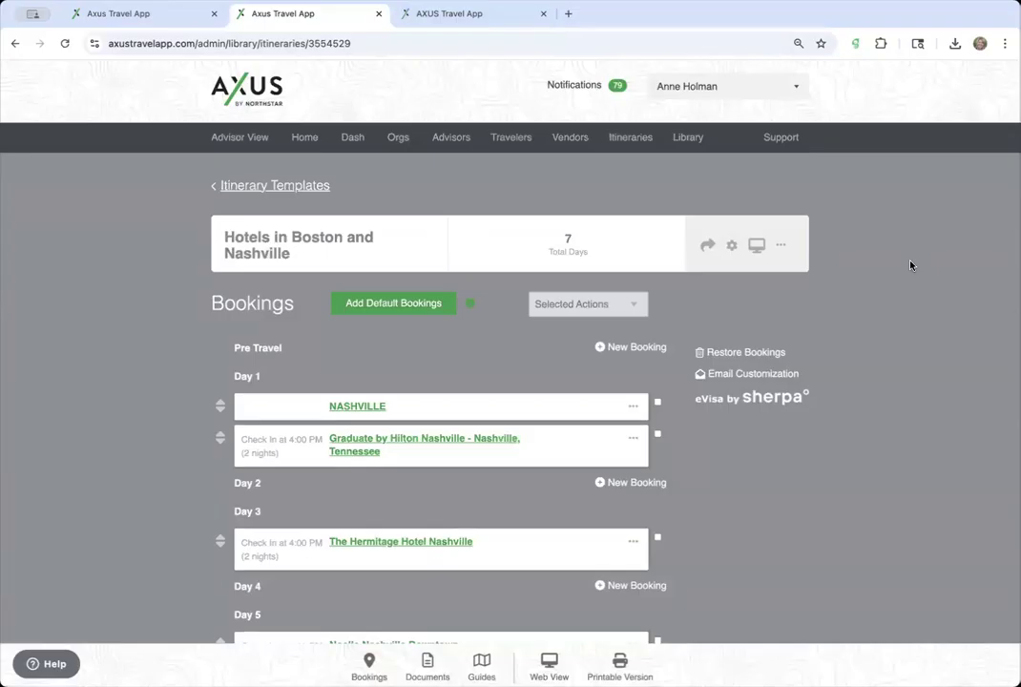
# - Back out of a new itinerary and open the Hotels in Boston and Nashville template
pyautogui.click(706, 247)
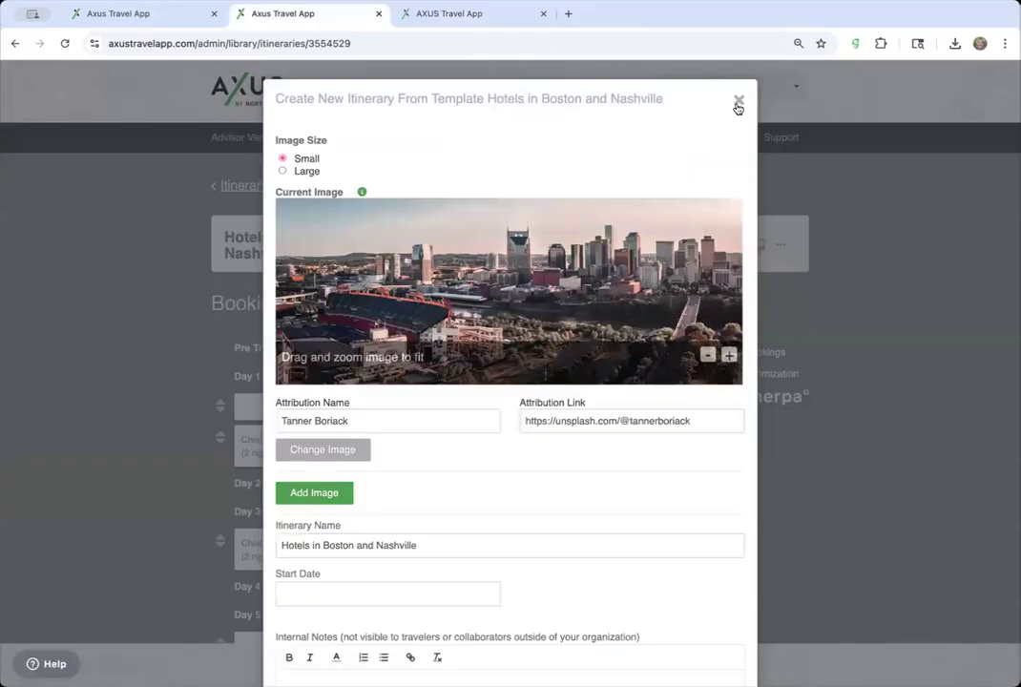
pyautogui.click(737, 103)
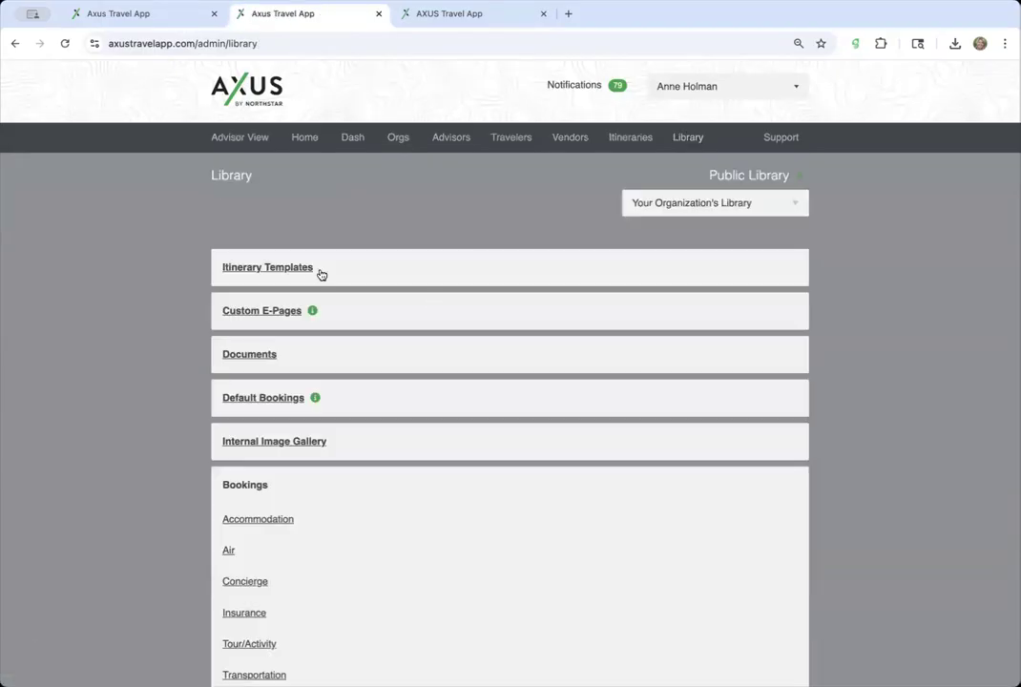
pyautogui.click(320, 274)
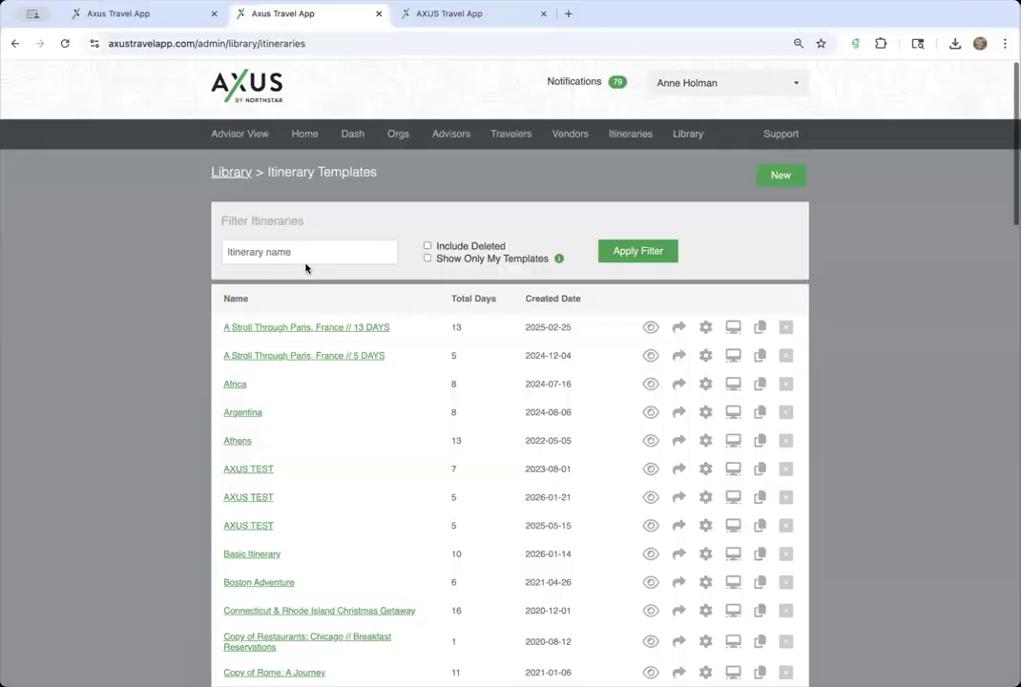
pyautogui.scroll(-5, 306, 268)
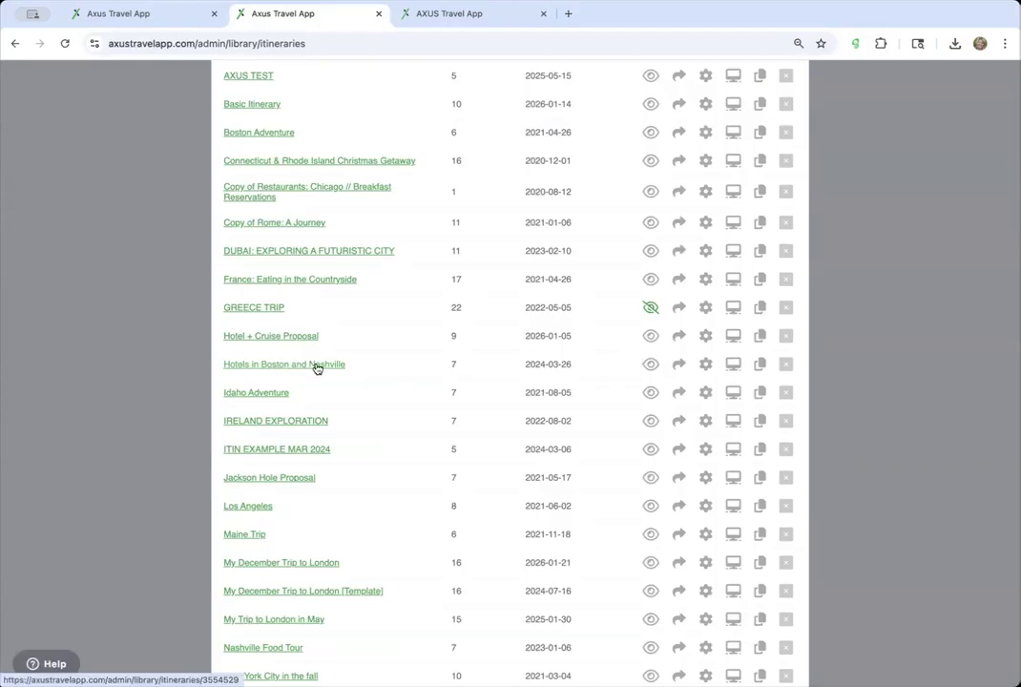
pyautogui.scroll(-2, 317, 368)
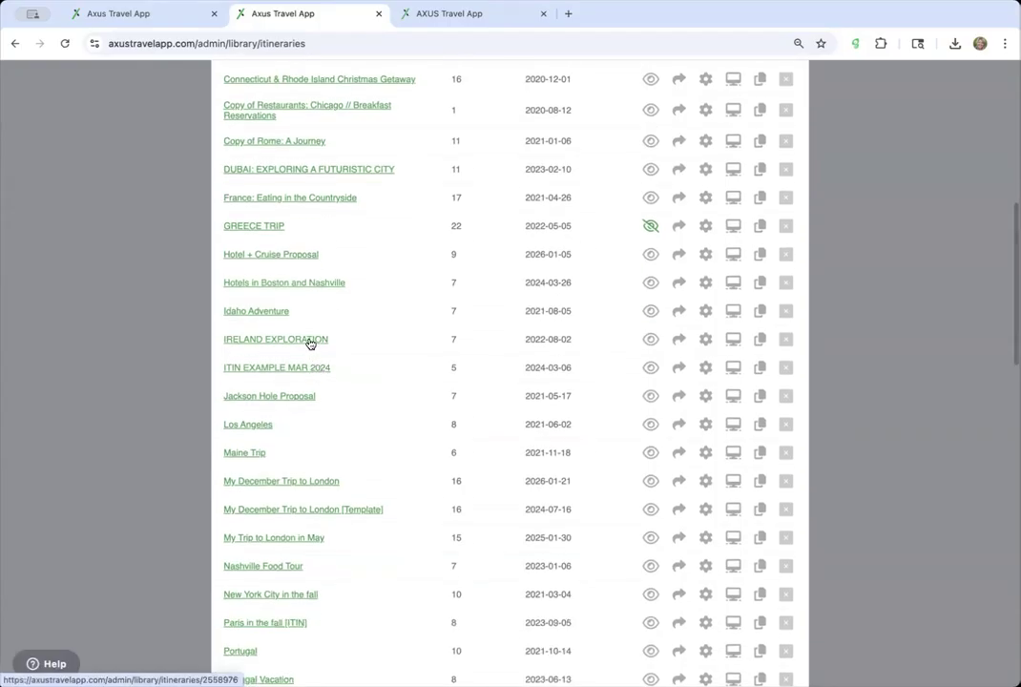
pyautogui.click(290, 285)
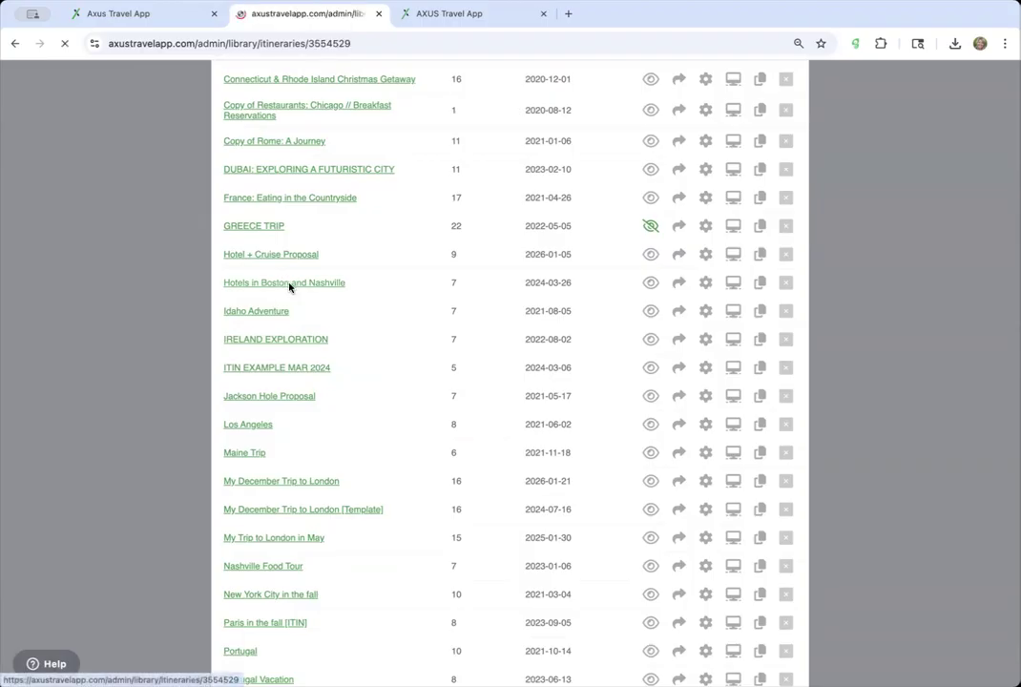
pyautogui.scroll(-3, 402, 427)
pyautogui.scroll(3, 404, 428)
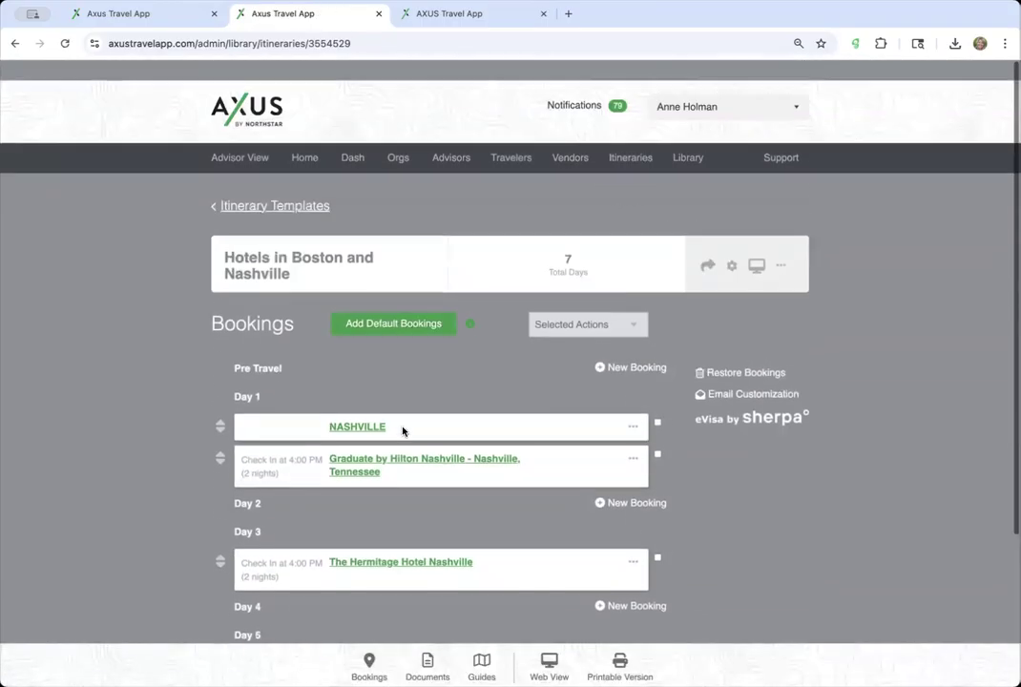
# - Delete 'Boston and' from the itinerary name, leaving 'Hotels in Nashville', and save
pyautogui.click(732, 246)
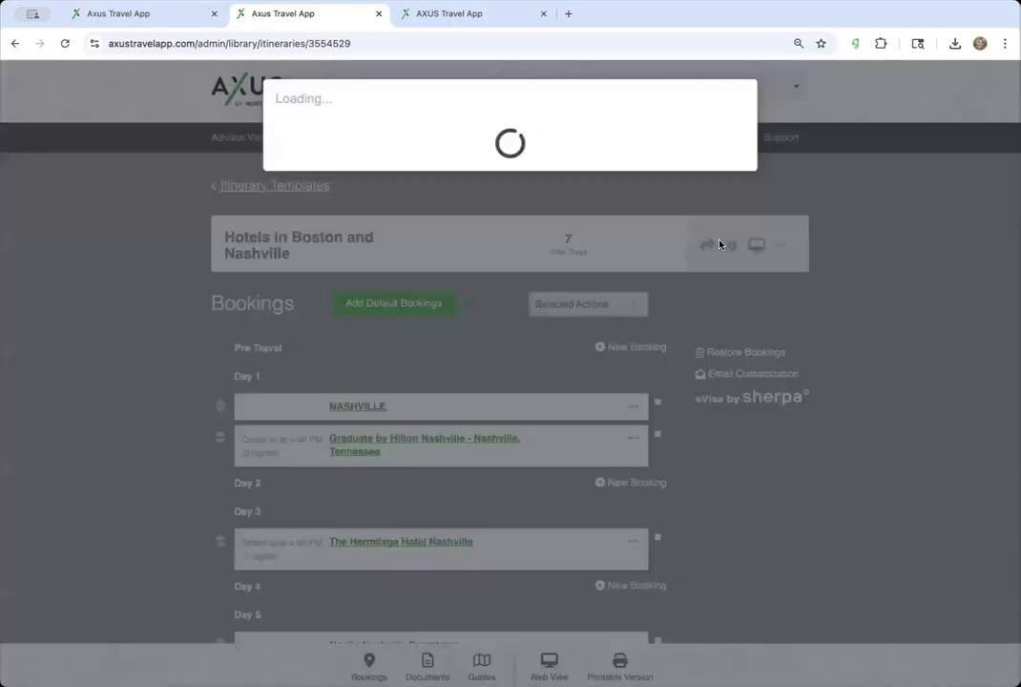
pyautogui.scroll(-3, 330, 566)
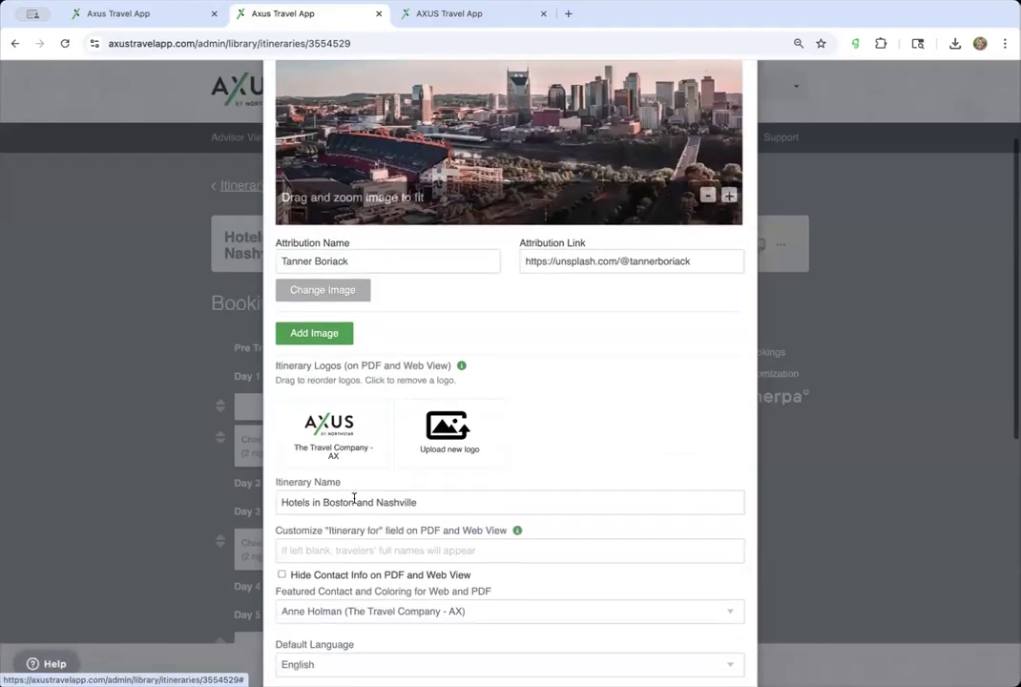
pyautogui.moveTo(376, 506); pyautogui.dragTo(323, 504)
pyautogui.click(320, 499)
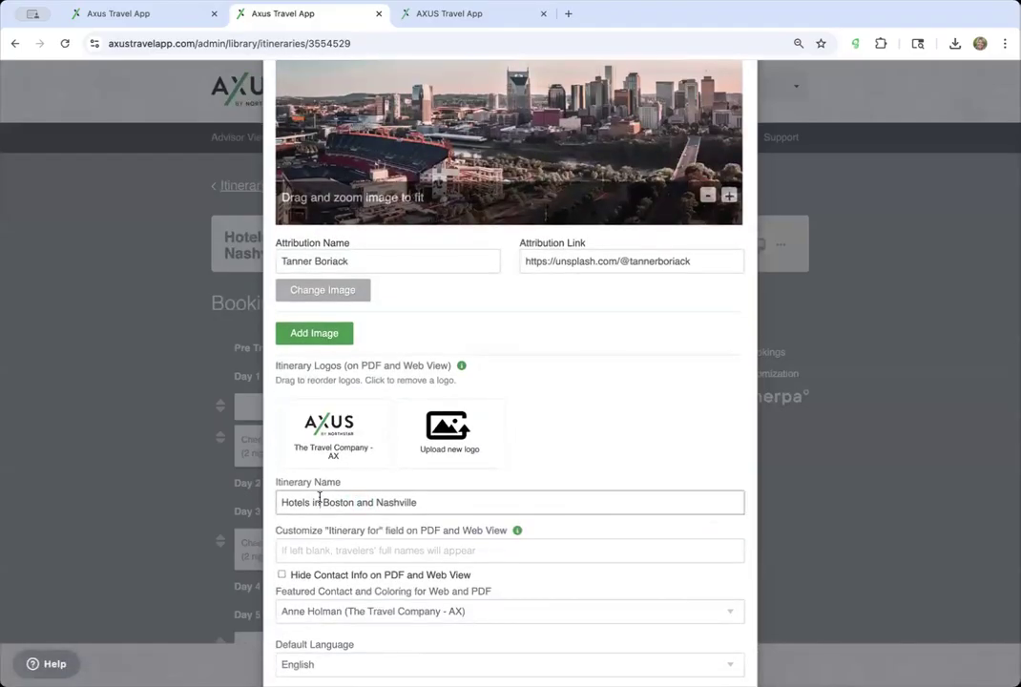
pyautogui.doubleClick(376, 503)
pyautogui.press('BackSpace')
pyautogui.press('BackSpace')
pyautogui.press('BackSpace')
pyautogui.press('BackSpace')
pyautogui.press('BackSpace')
pyautogui.press('BackSpace')
pyautogui.press('BackSpace')
pyautogui.press('BackSpace')
pyautogui.press('BackSpace')
pyautogui.scroll(-10, 672, 446)
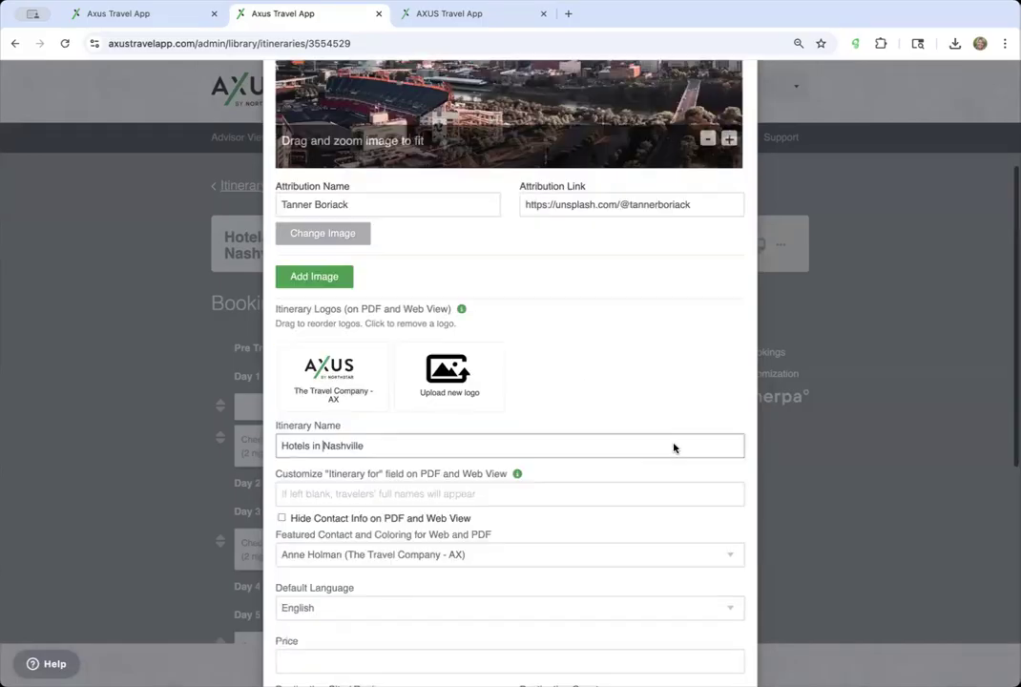
pyautogui.click(711, 634)
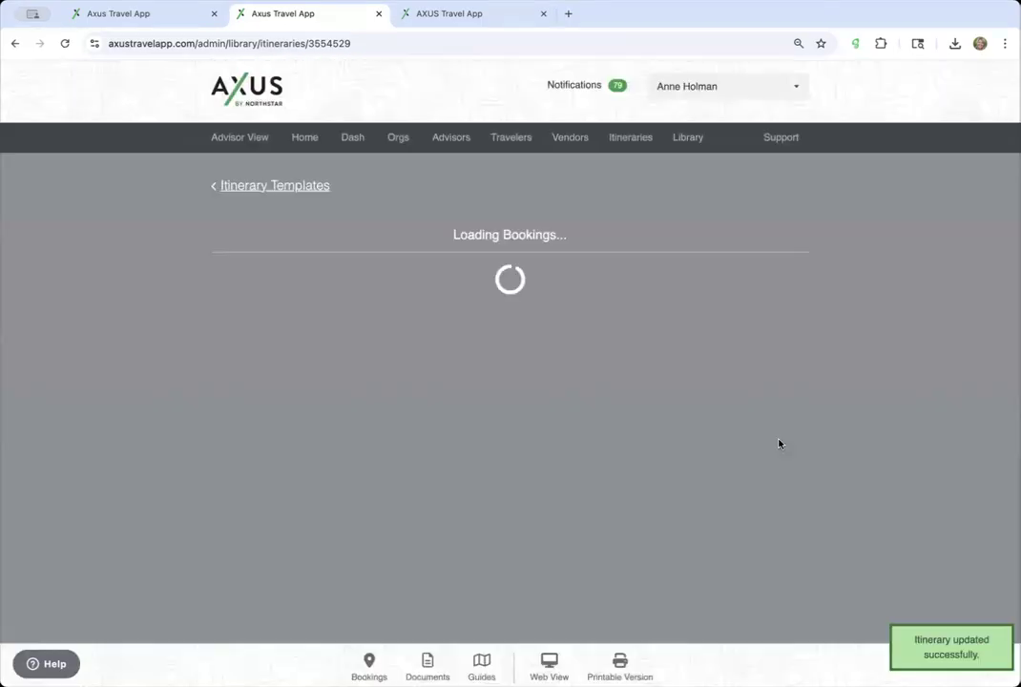
pyautogui.scroll(-3, 779, 444)
pyautogui.scroll(3, 788, 417)
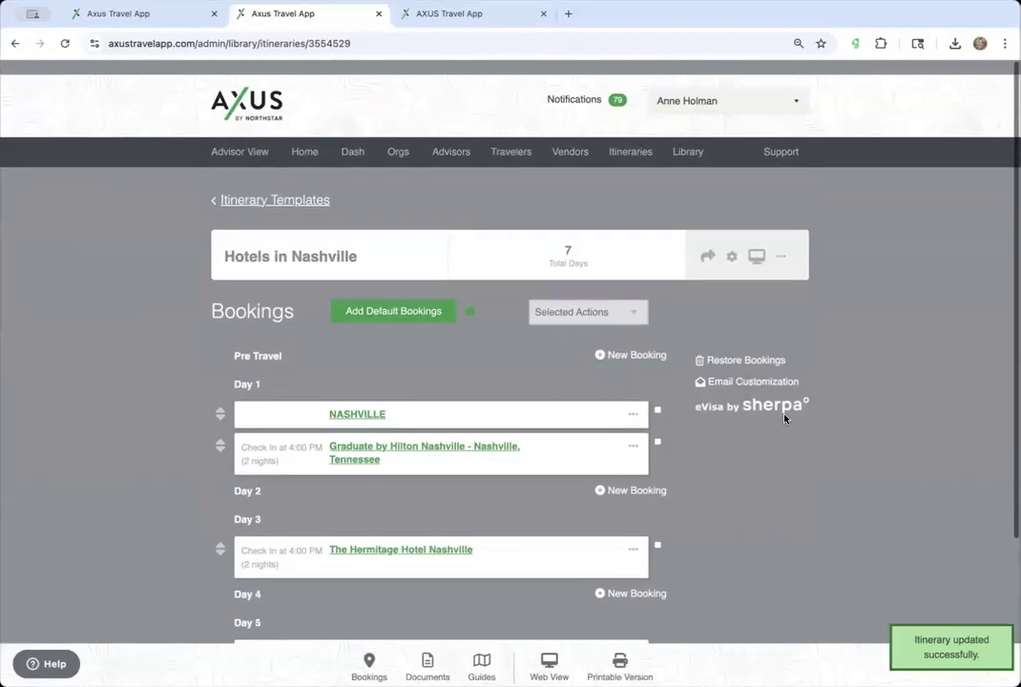
# - Create an itinerary from the template starting 05/11/2026, running through May 17
pyautogui.click(704, 241)
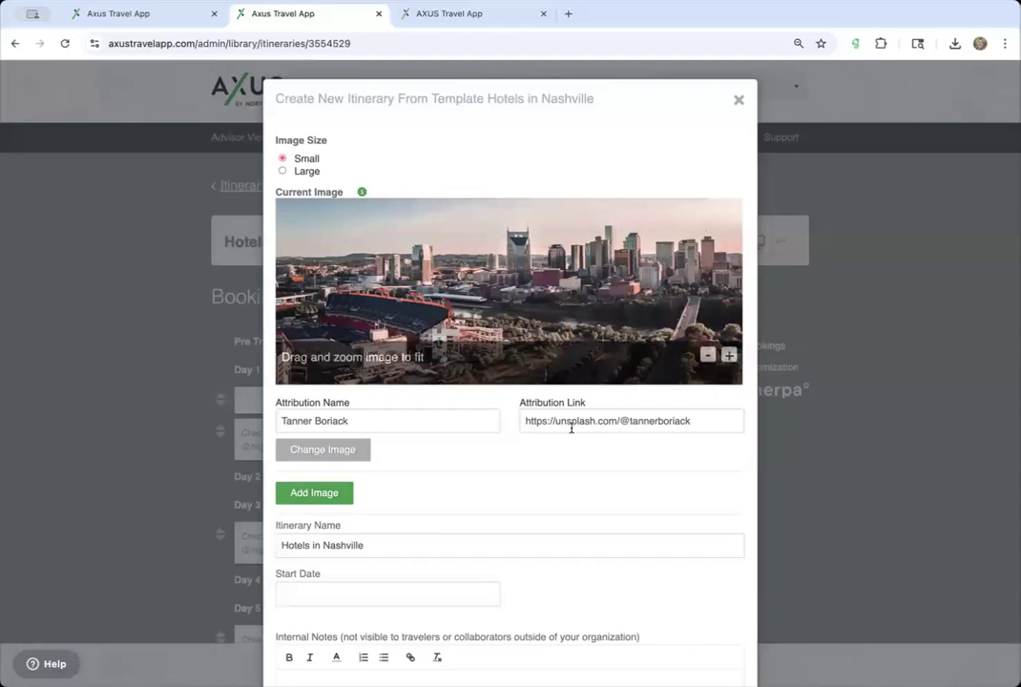
pyautogui.scroll(-3, 570, 428)
pyautogui.click(319, 417)
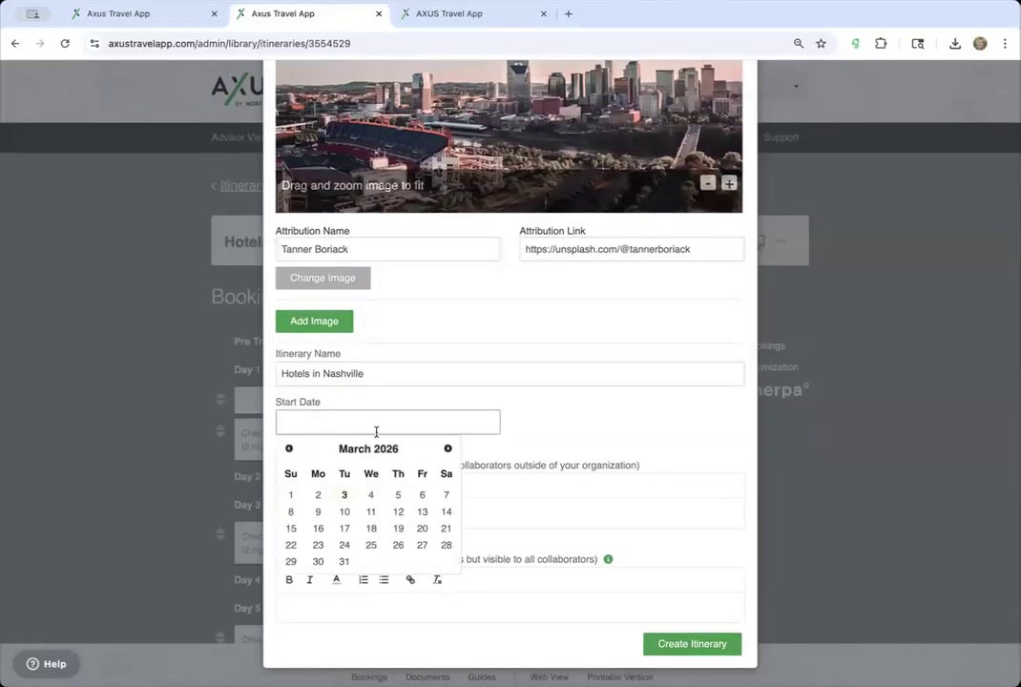
pyautogui.click(448, 448)
pyautogui.click(448, 448)
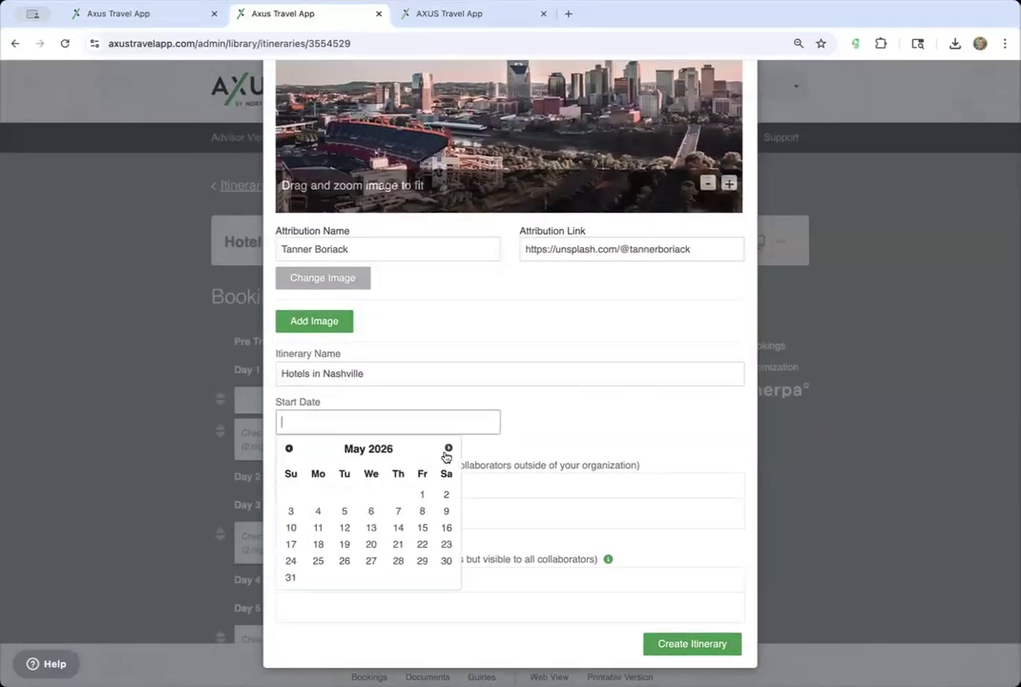
pyautogui.click(323, 535)
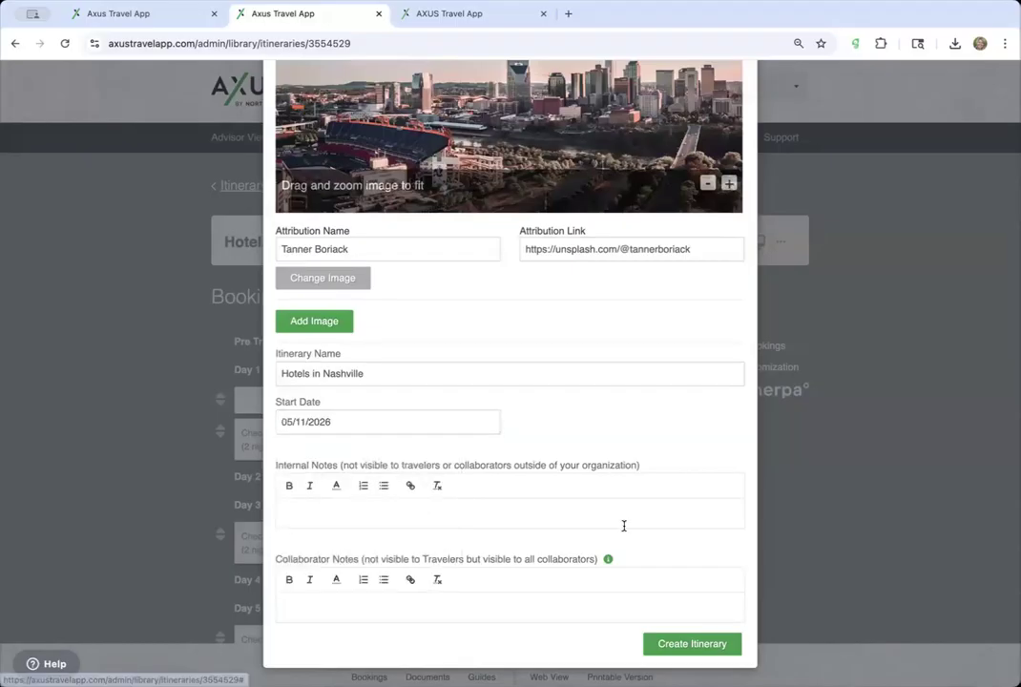
pyautogui.scroll(-3, 668, 572)
pyautogui.click(723, 645)
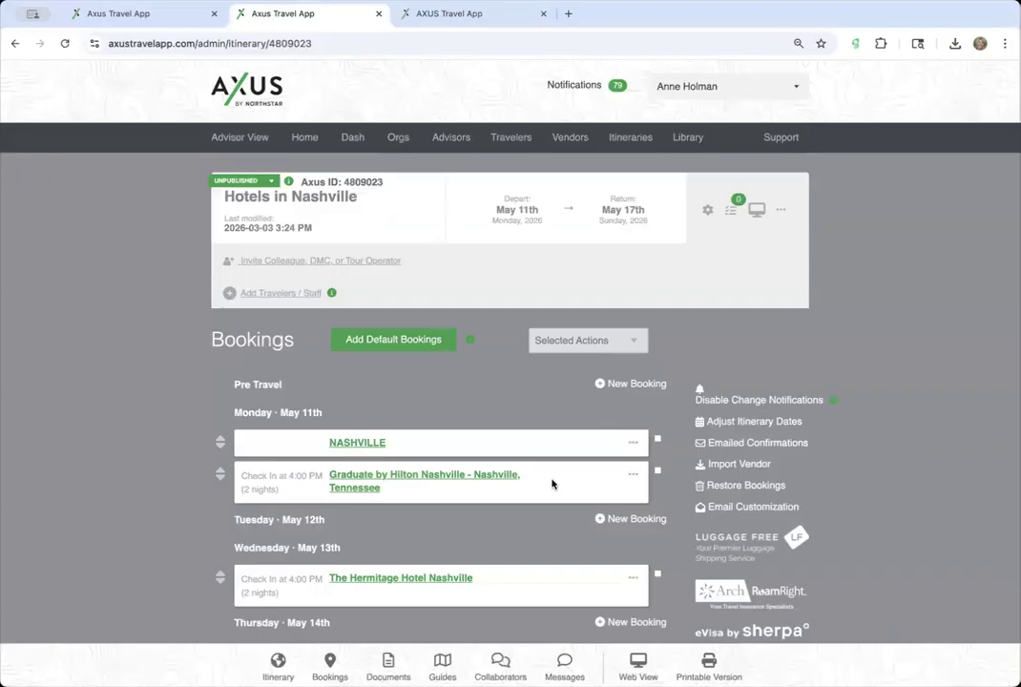
pyautogui.scroll(-3, 559, 412)
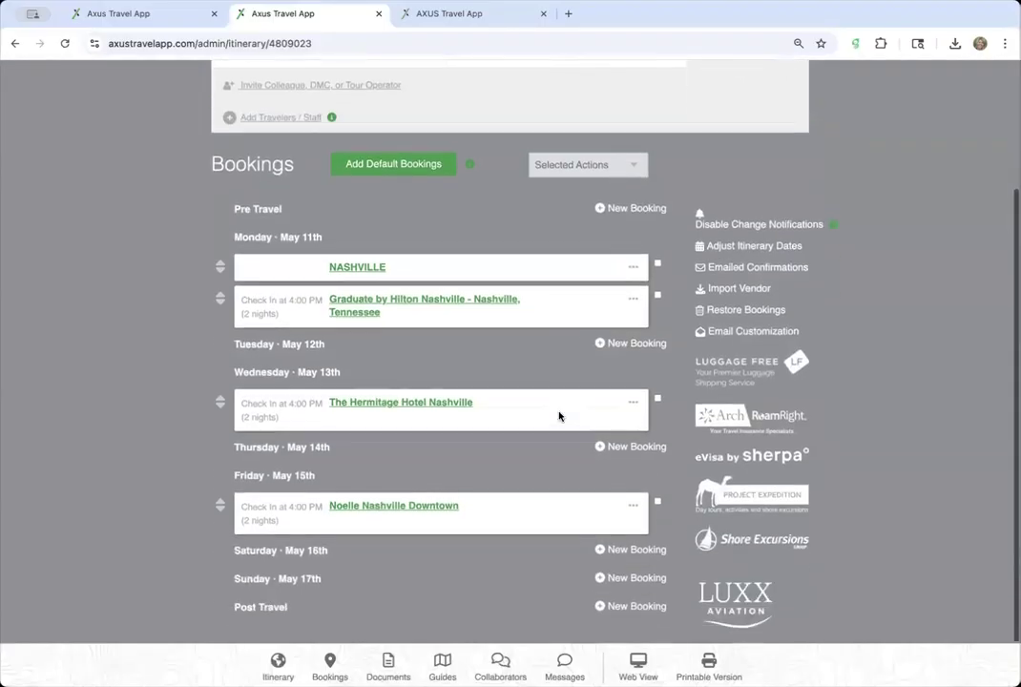
pyautogui.scroll(3, 559, 413)
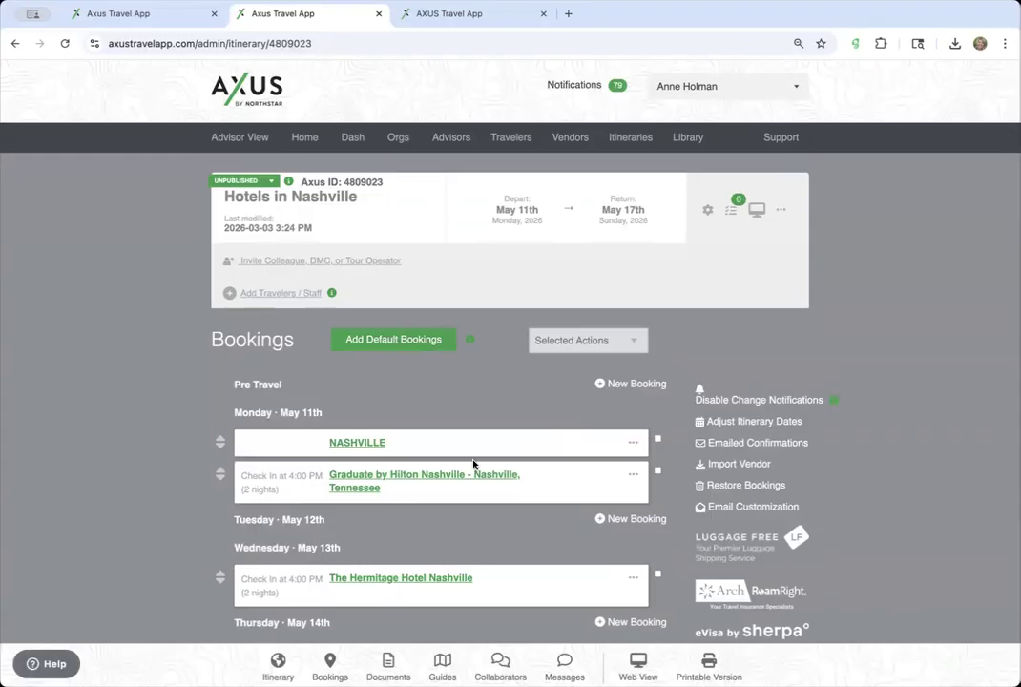
pyautogui.scroll(-3, 473, 449)
pyautogui.click(343, 358)
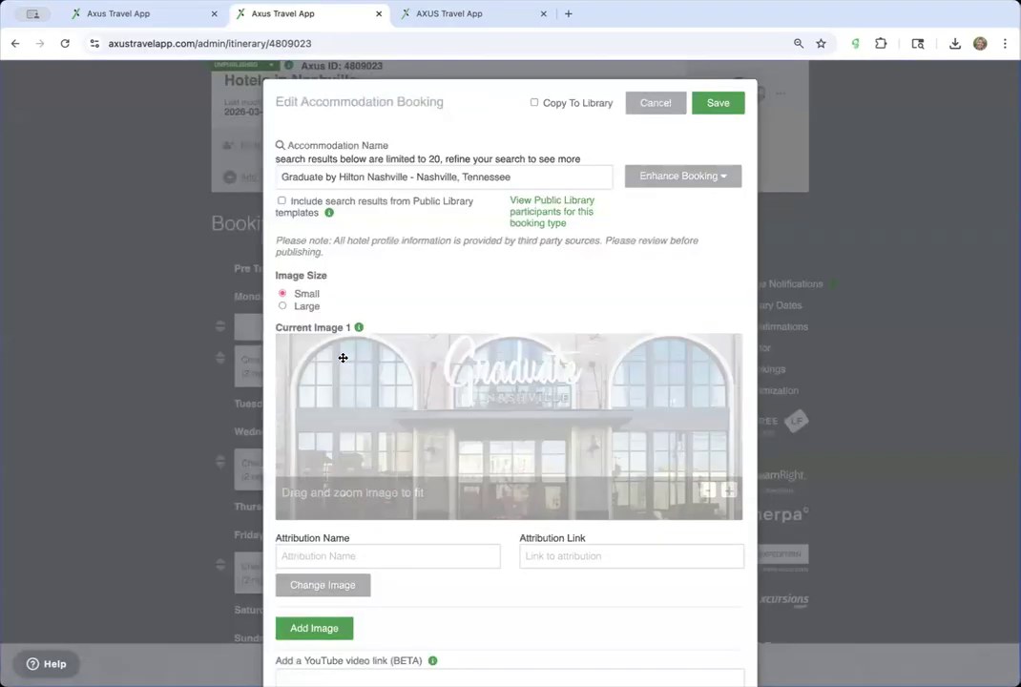
pyautogui.scroll(-10, 343, 358)
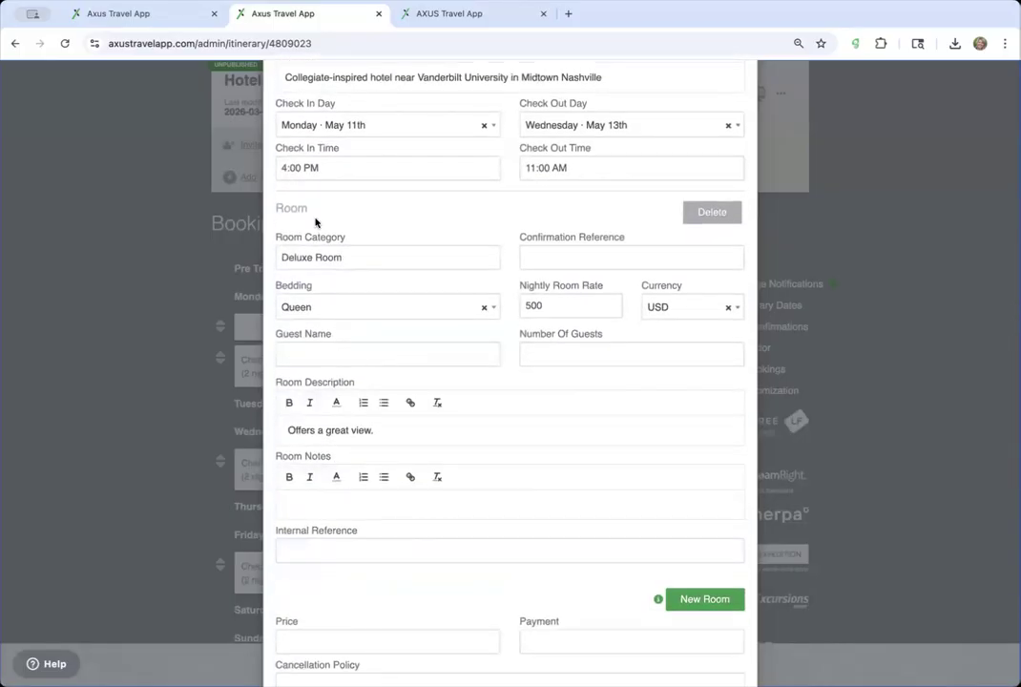
pyautogui.scroll(-2, 476, 465)
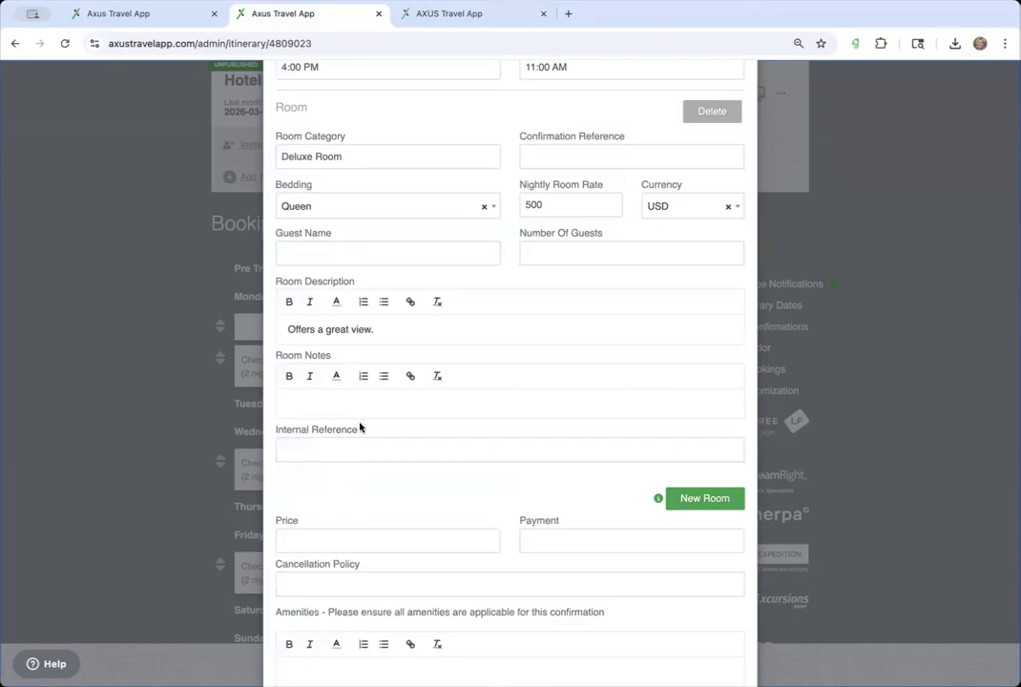
pyautogui.scroll(-5, 360, 425)
pyautogui.scroll(8, 397, 354)
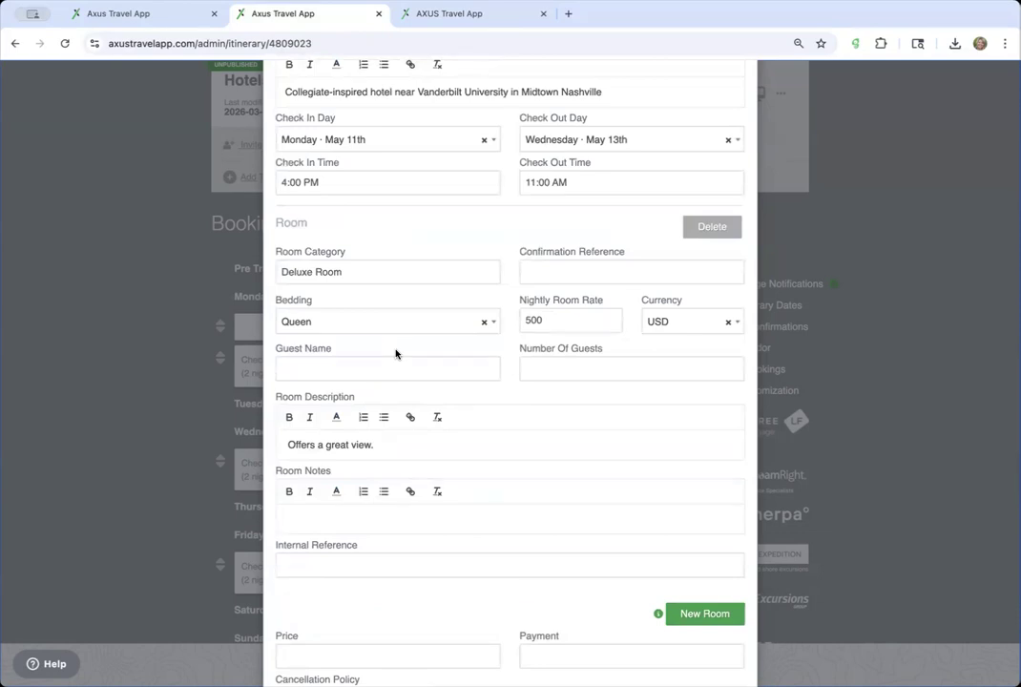
pyautogui.scroll(2, 396, 354)
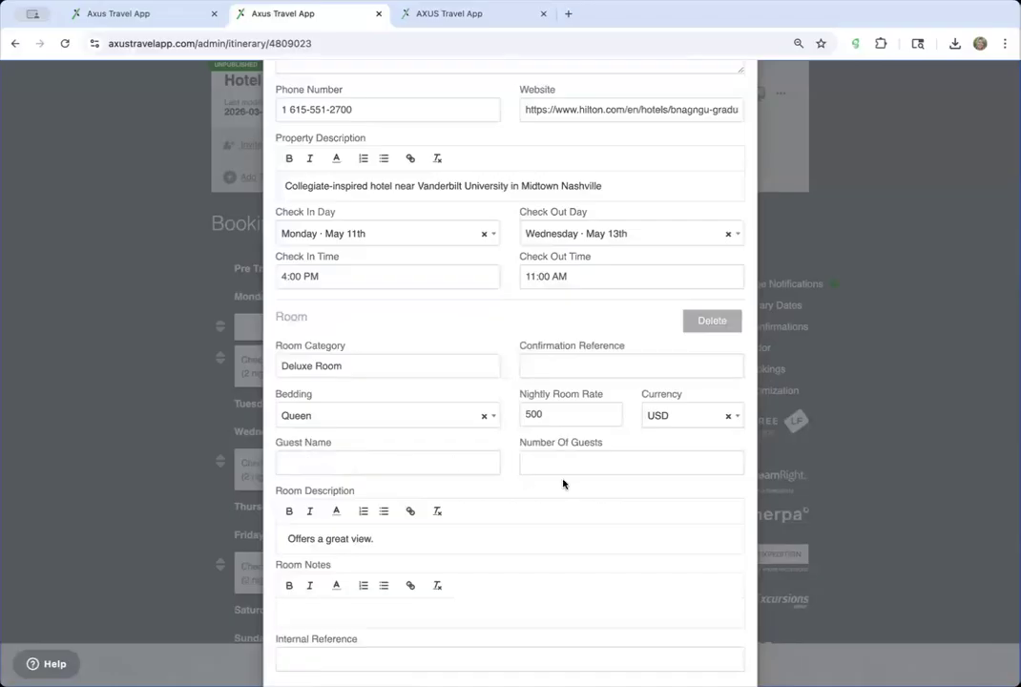
pyautogui.scroll(-3, 507, 530)
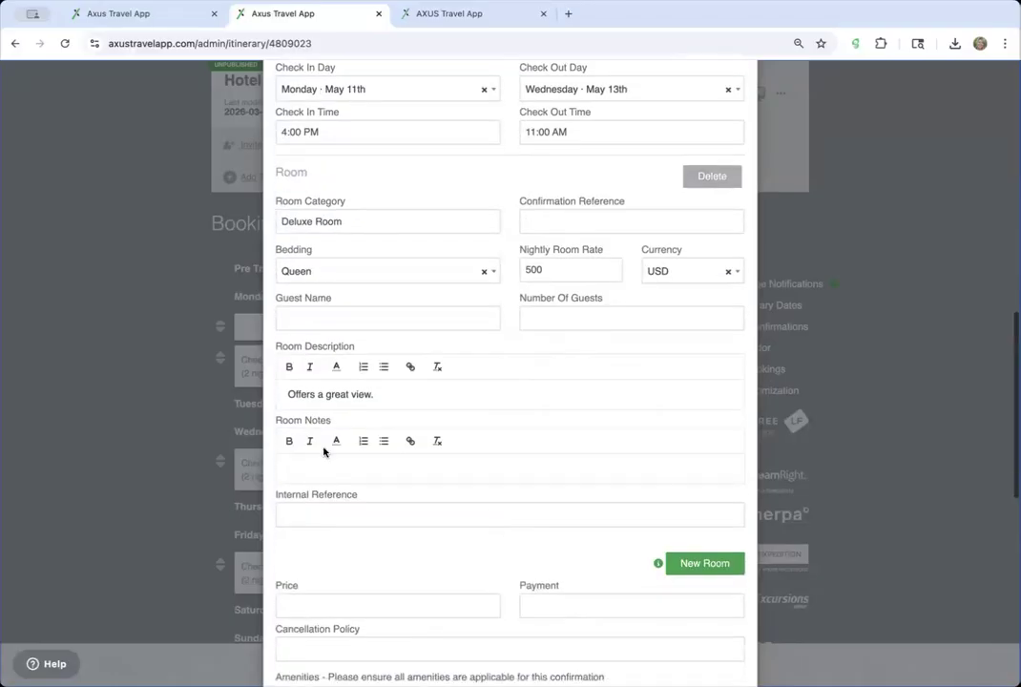
pyautogui.scroll(-7, 392, 490)
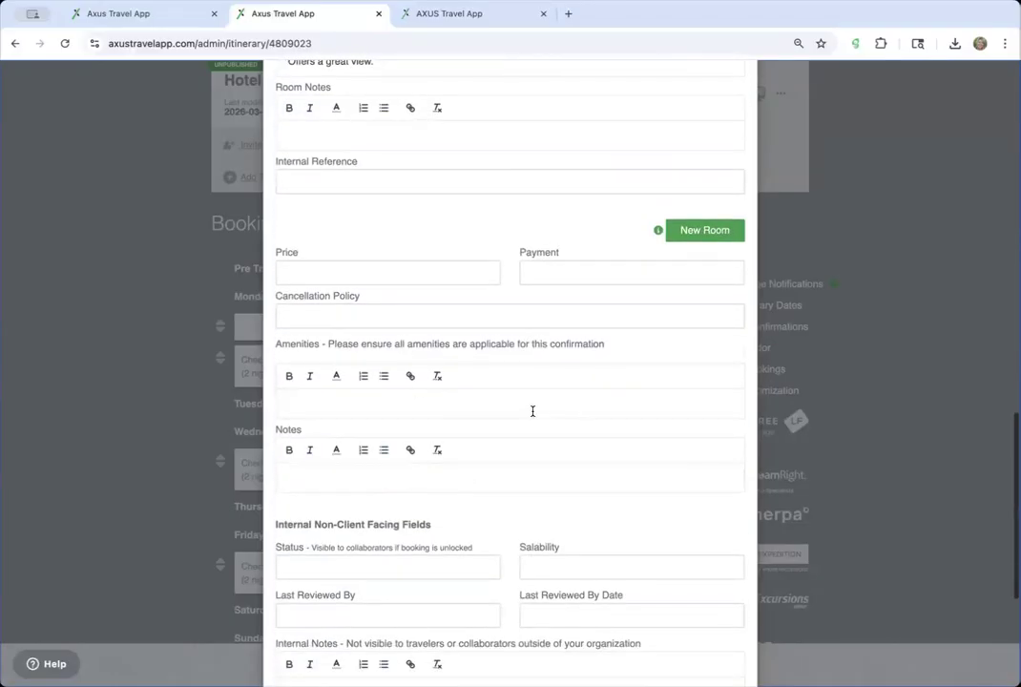
pyautogui.scroll(14, 533, 411)
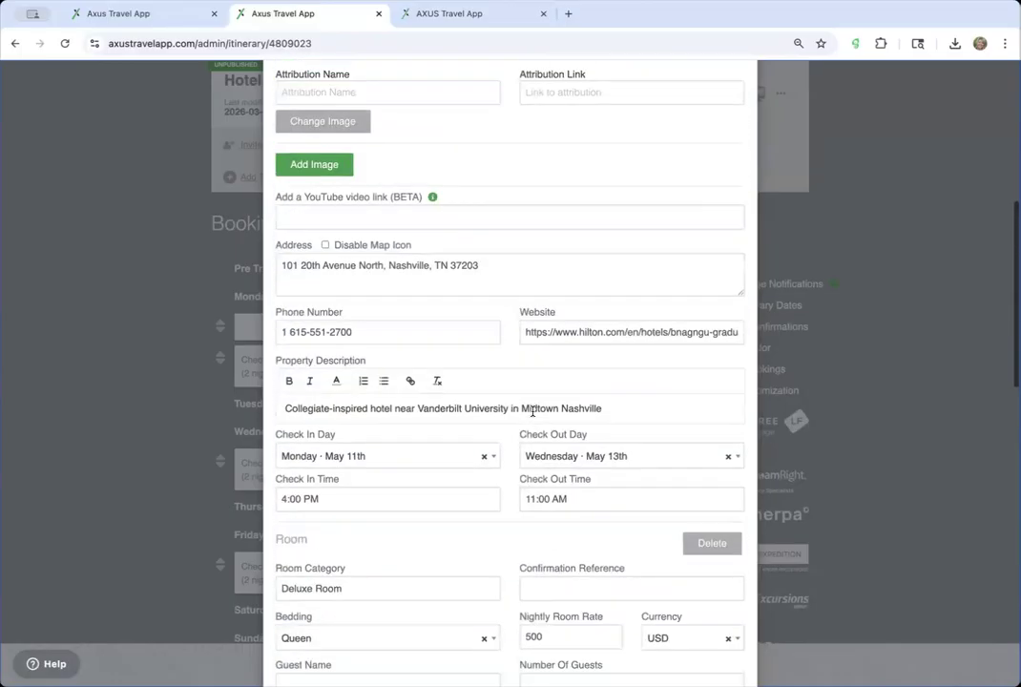
pyautogui.scroll(3, 533, 320)
pyautogui.scroll(7, 533, 320)
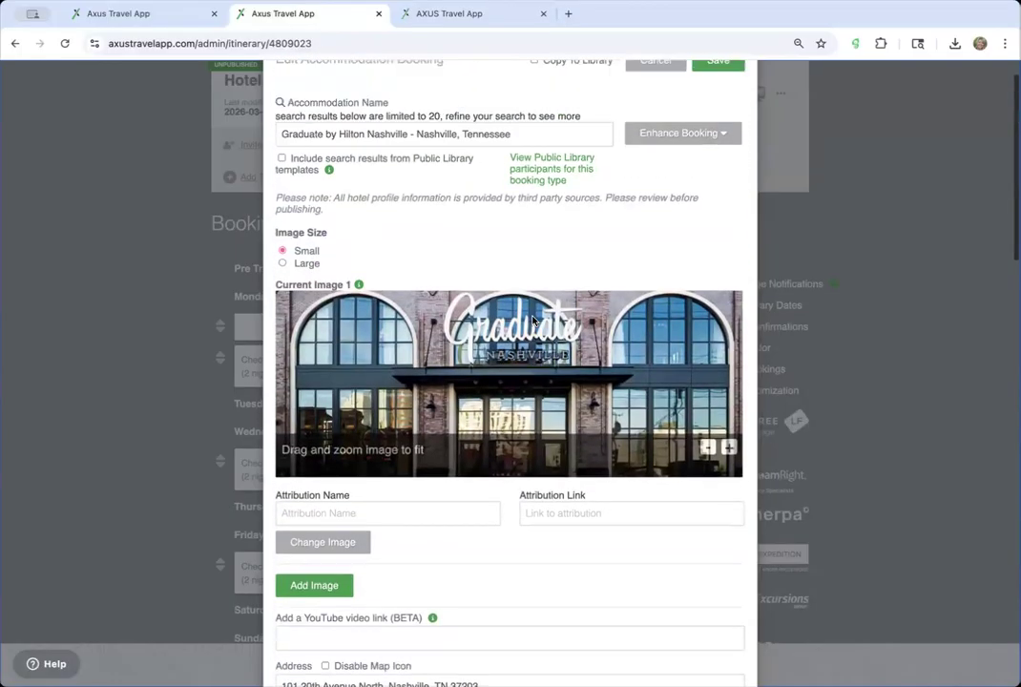
pyautogui.click(656, 103)
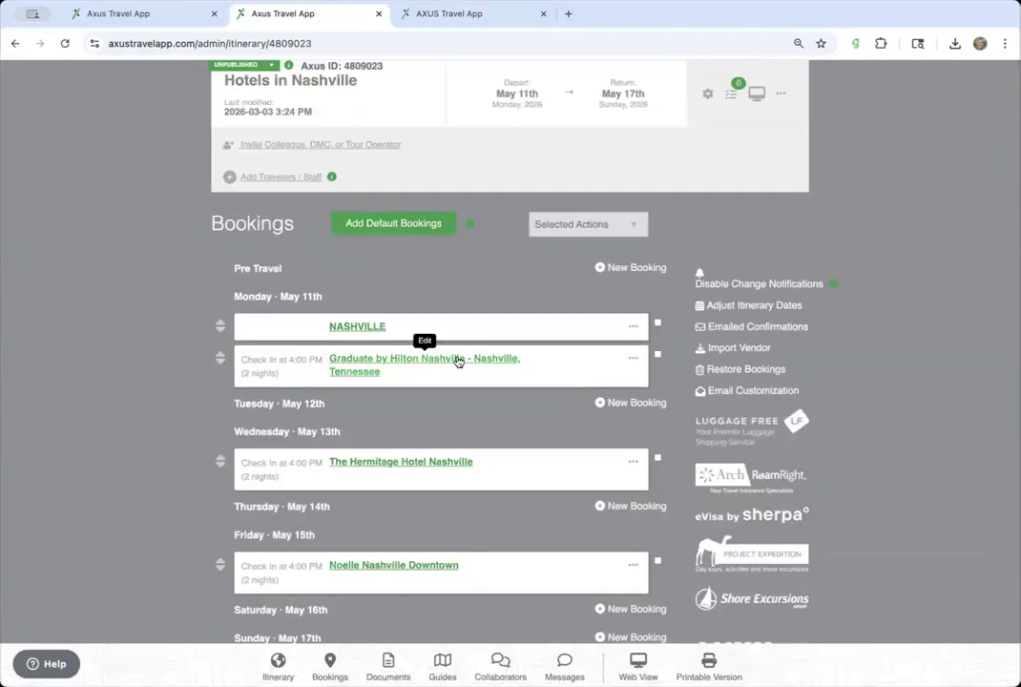
# - Open the Library in a new browser tab and switch to that tab
pyautogui.scroll(3, 547, 200)
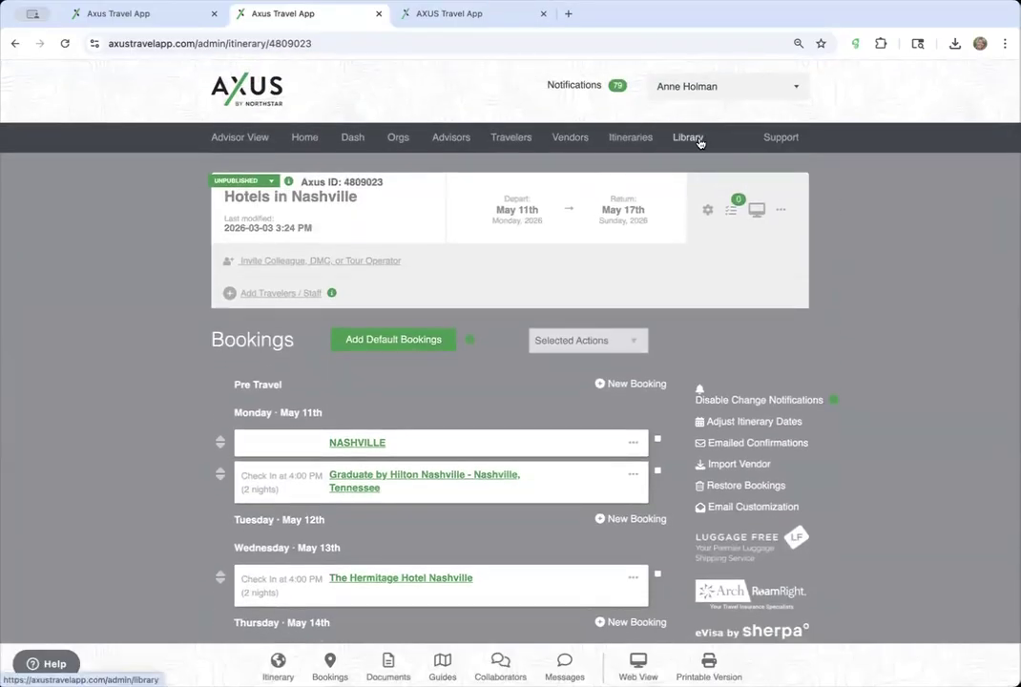
pyautogui.rightClick(690, 137)
pyautogui.click(708, 141)
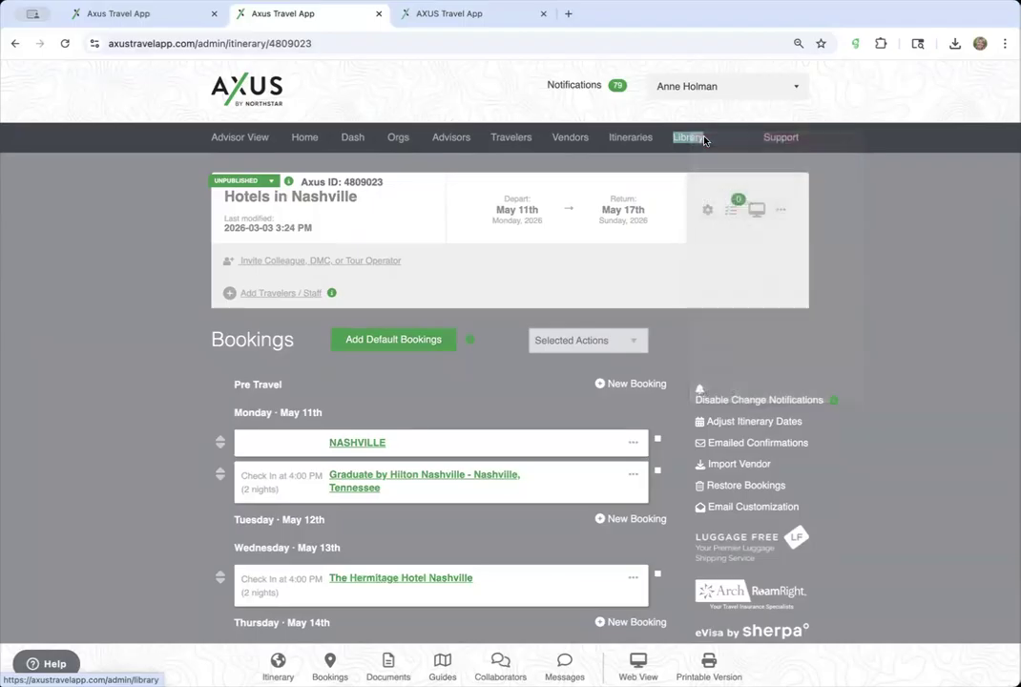
pyautogui.click(522, 14)
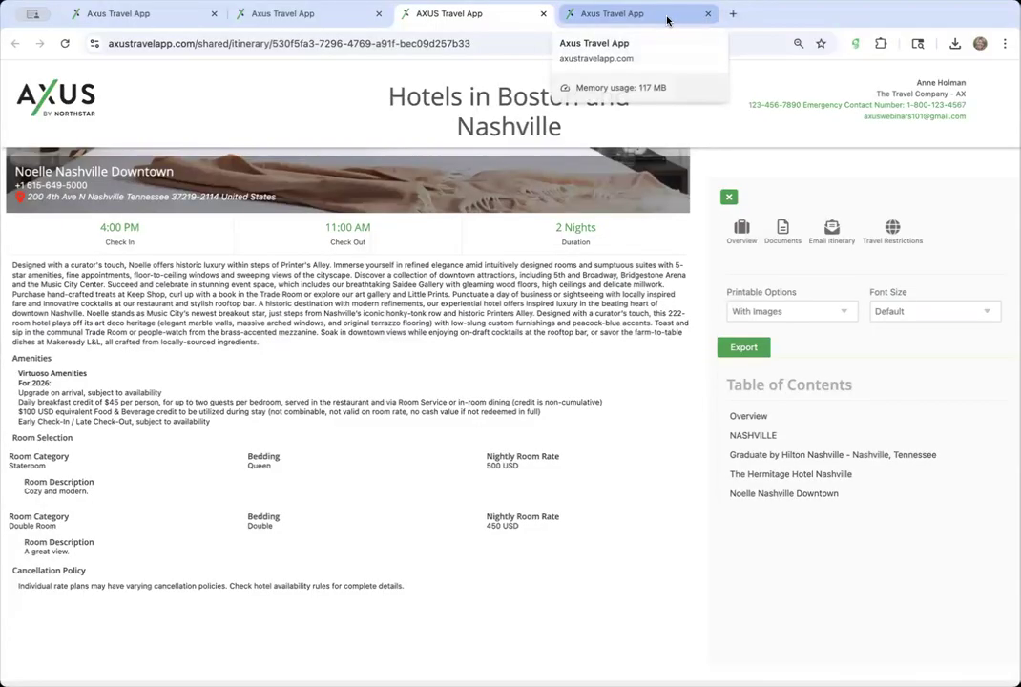
pyautogui.click(598, 14)
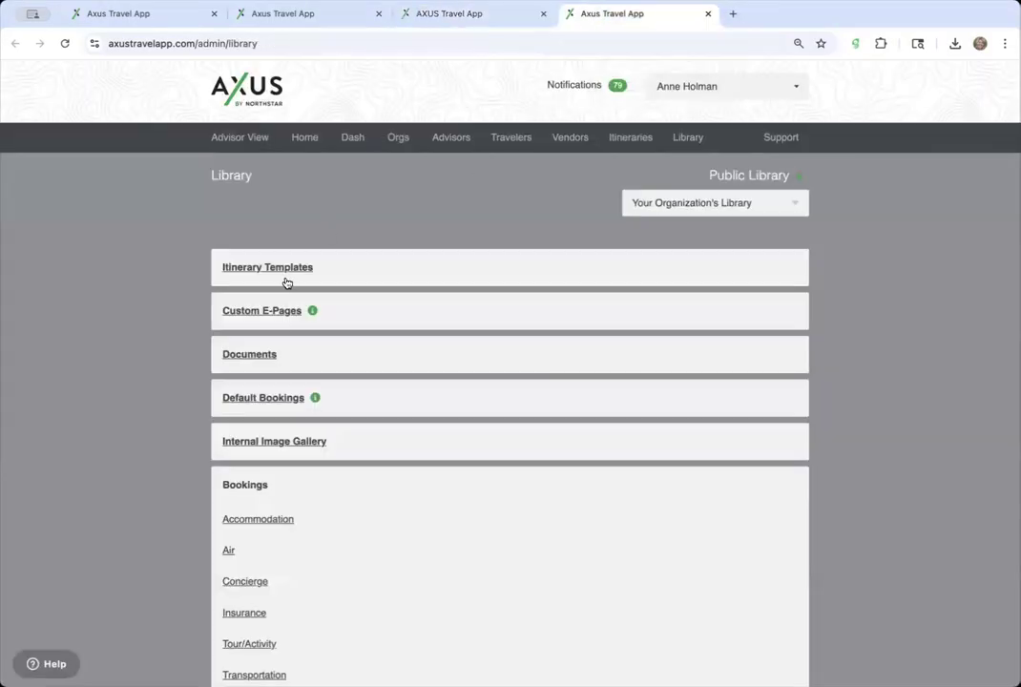
# - Filter the Library's accommodation templates by 'herm' and edit The Hermitage Hotel Nashville
pyautogui.scroll(-1, 259, 535)
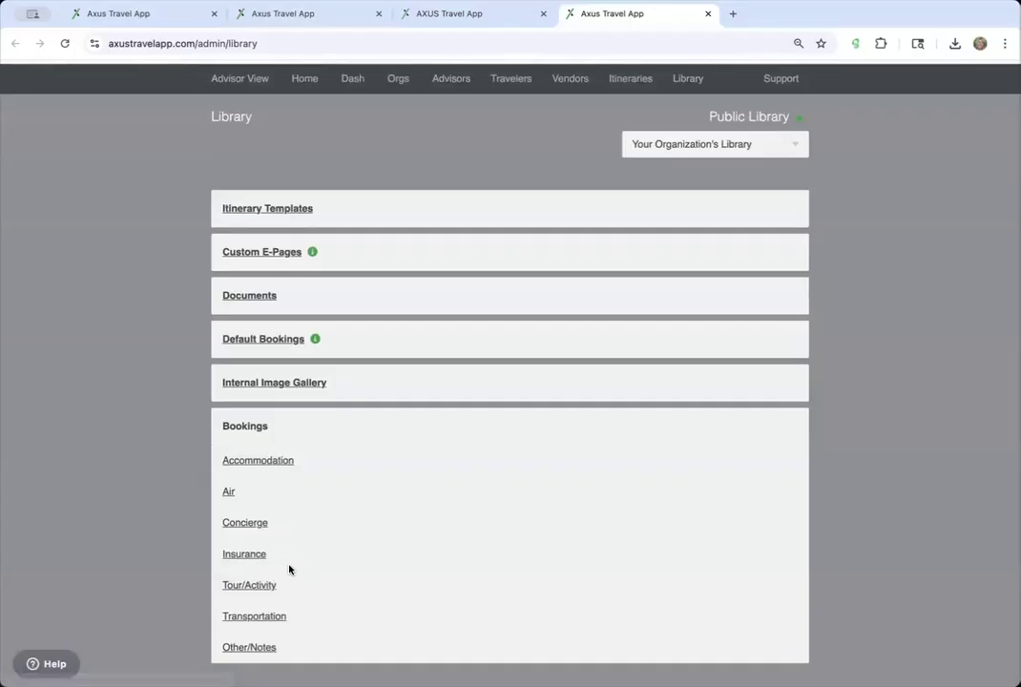
pyautogui.click(278, 462)
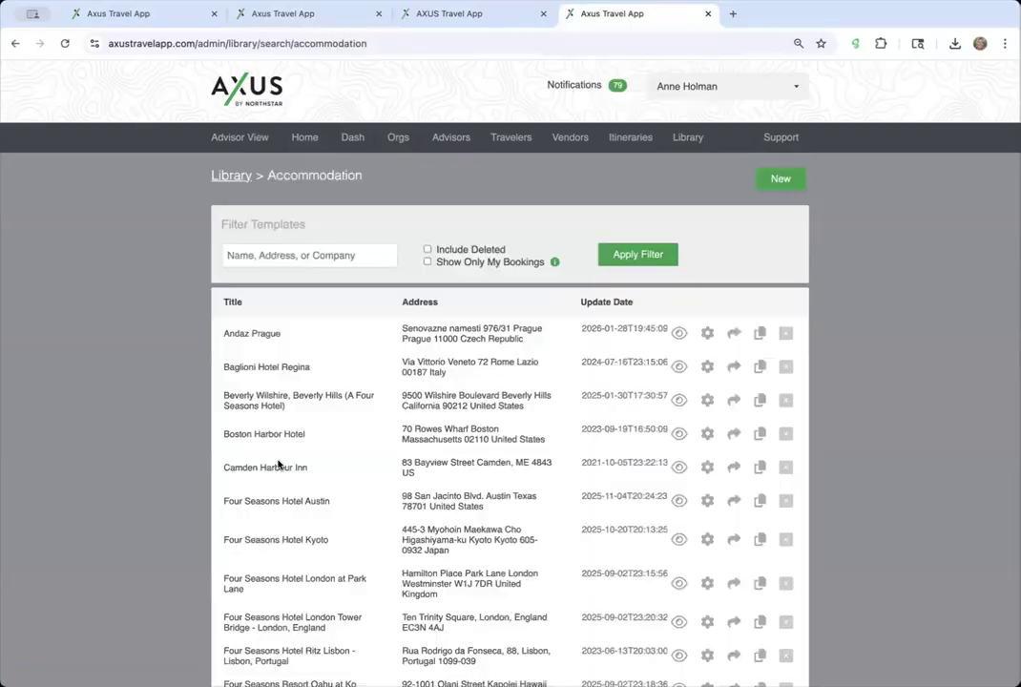
pyautogui.click(321, 259)
pyautogui.write('herm')
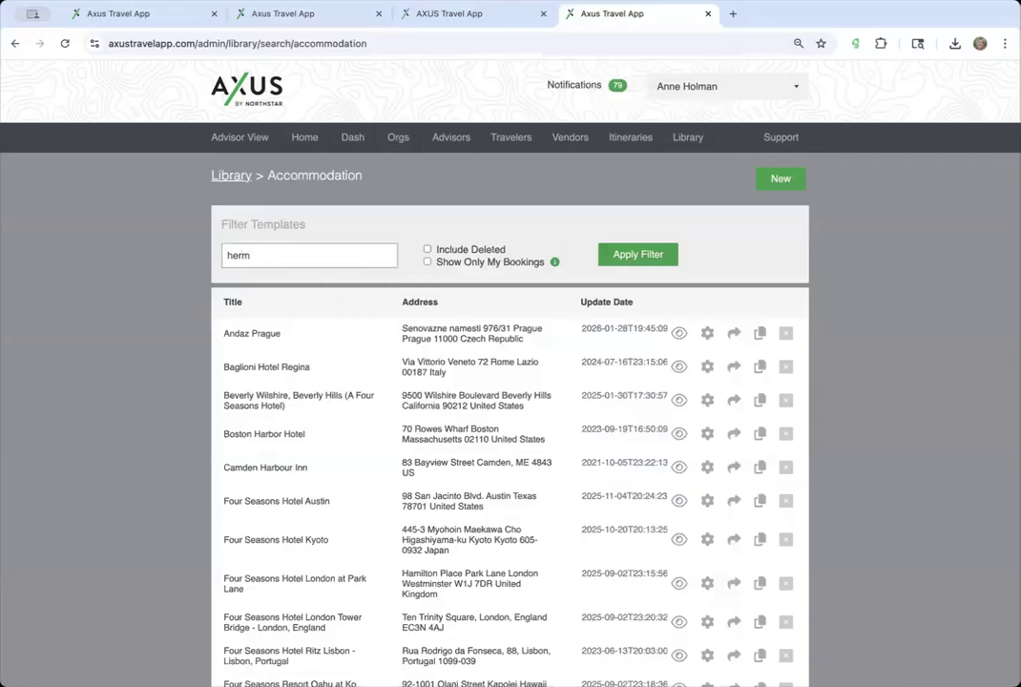
pyautogui.click(655, 257)
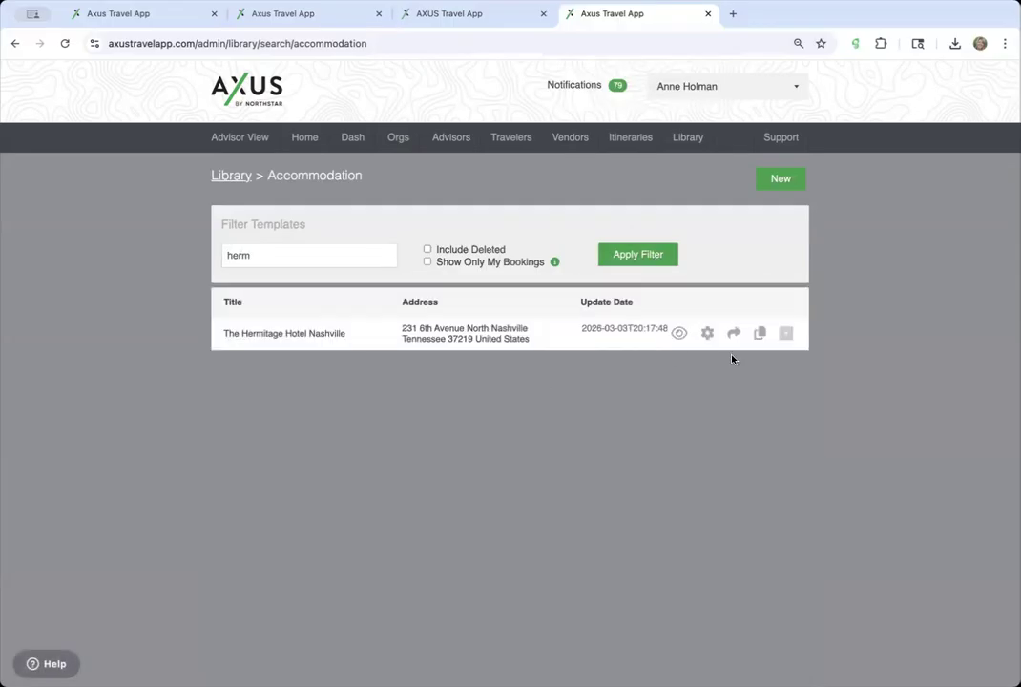
pyautogui.click(707, 333)
# - Scroll through the Hermitage template form to review its Deluxe room at 600 USD nightly
pyautogui.scroll(-3, 563, 505)
pyautogui.scroll(3, 645, 403)
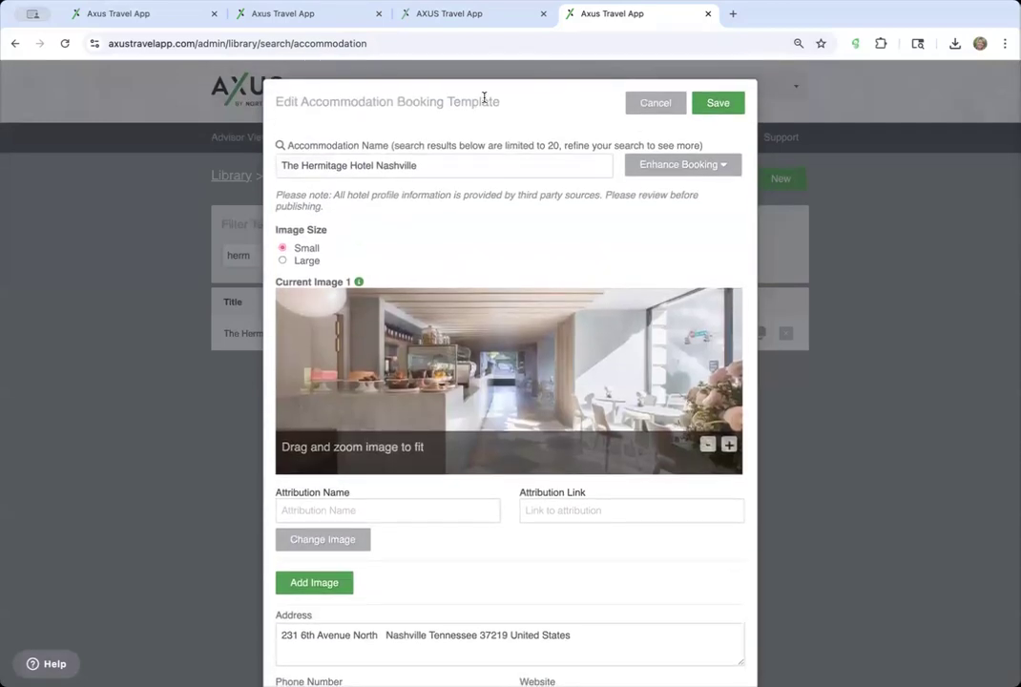
pyautogui.scroll(-5, 525, 315)
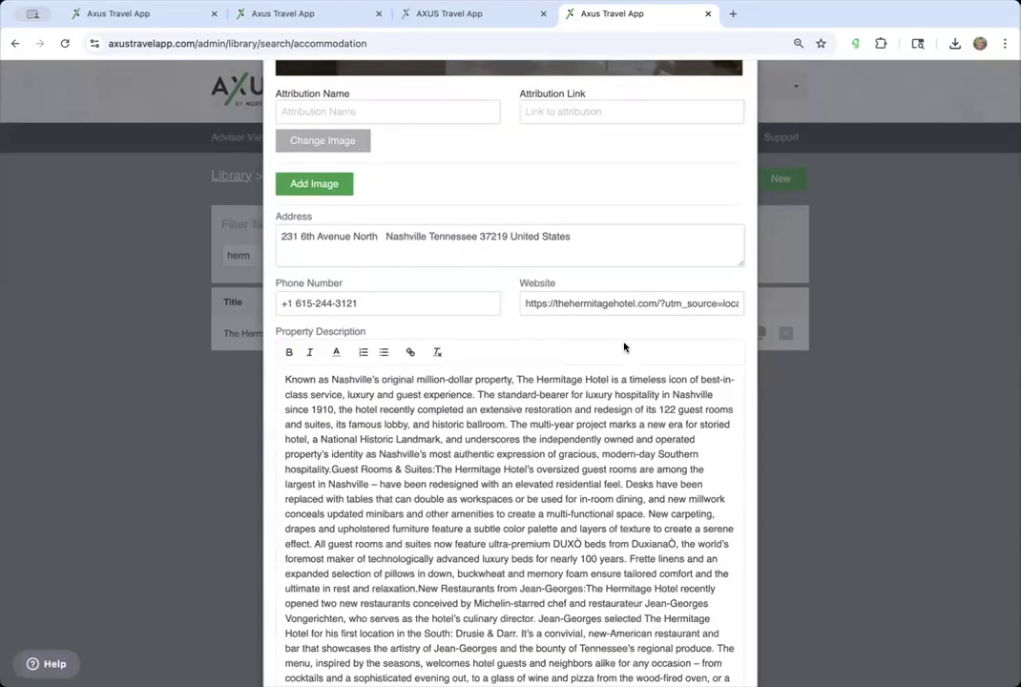
pyautogui.scroll(-4, 525, 315)
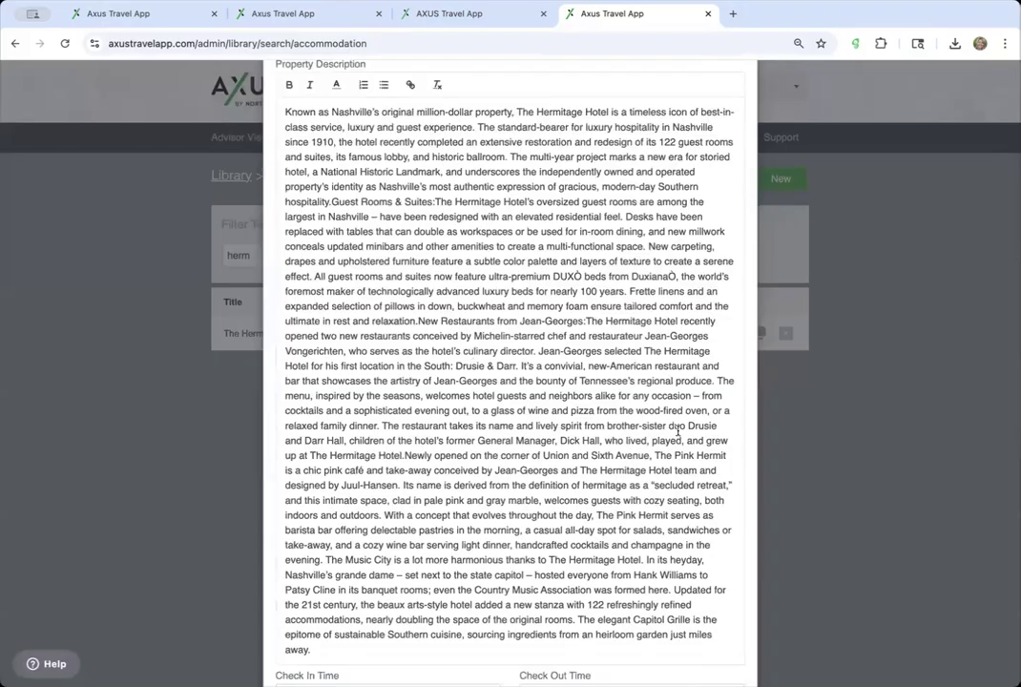
pyautogui.scroll(-4, 497, 462)
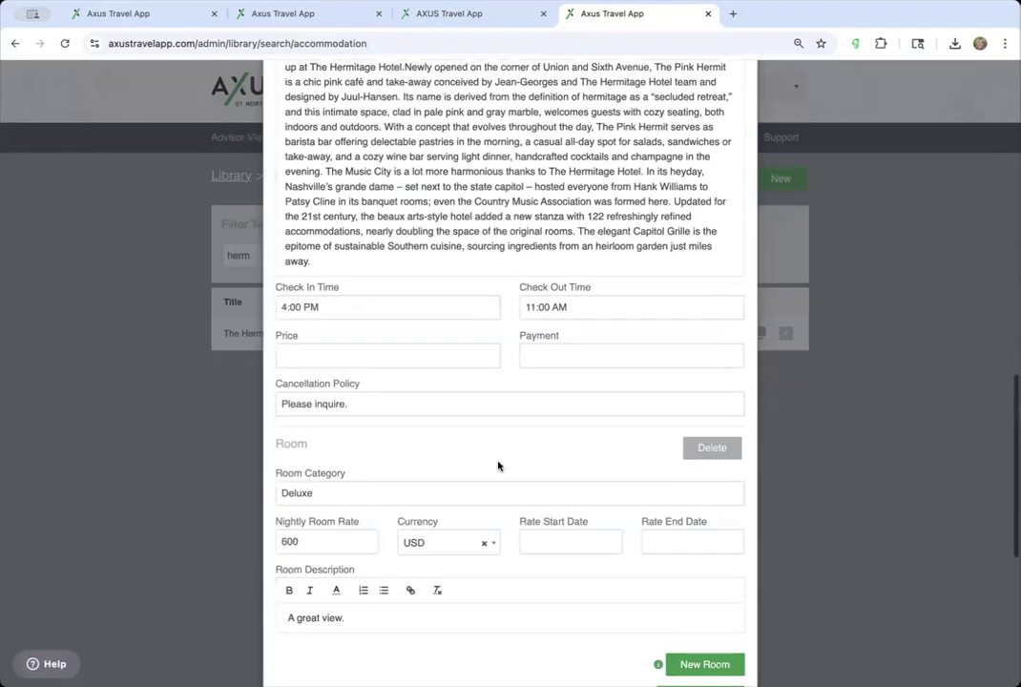
pyautogui.scroll(-2, 383, 377)
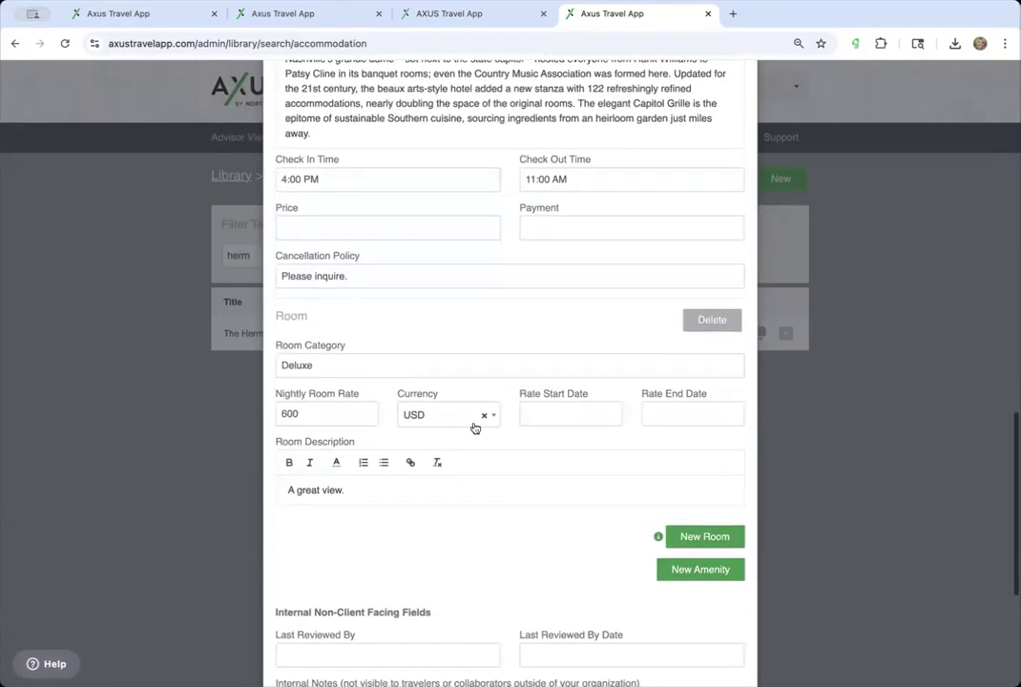
pyautogui.scroll(-2, 478, 533)
pyautogui.scroll(3, 478, 534)
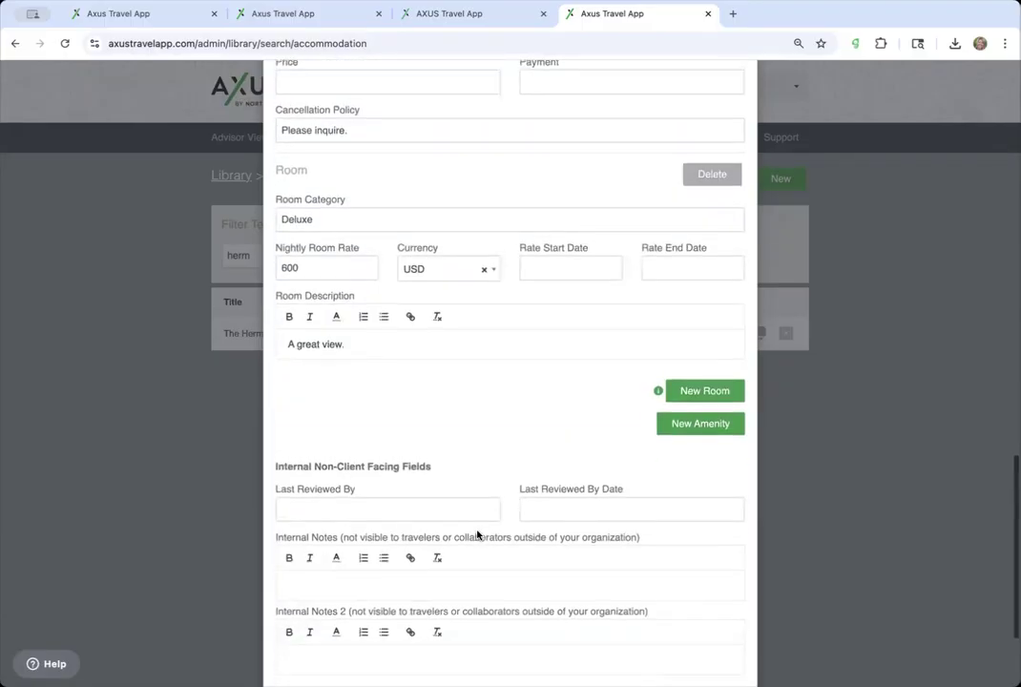
pyautogui.scroll(-3, 456, 388)
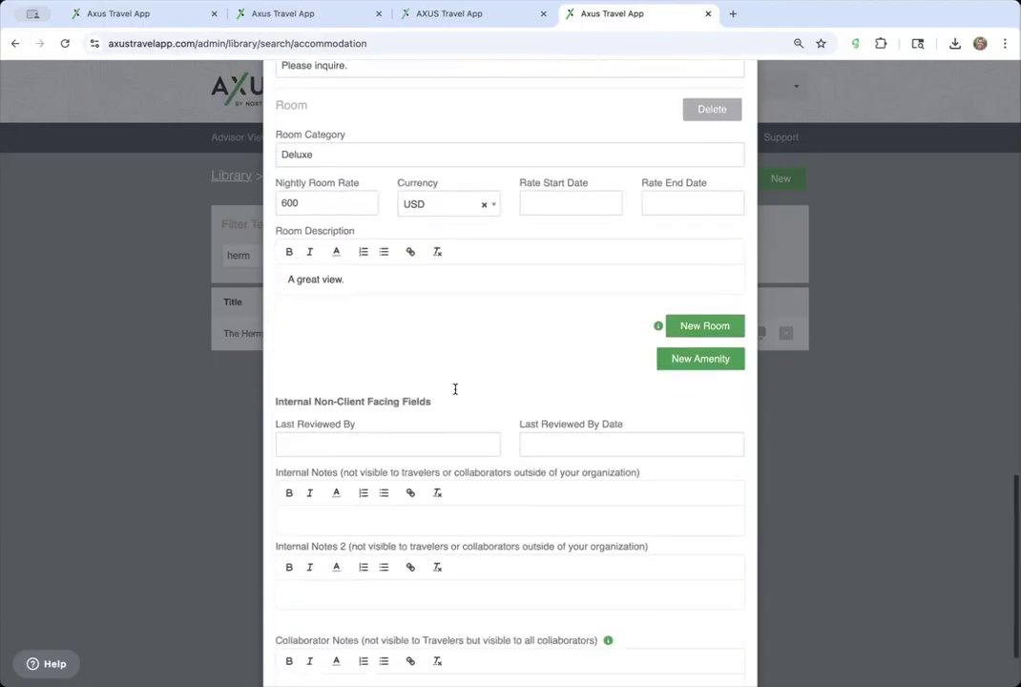
pyautogui.scroll(4, 455, 389)
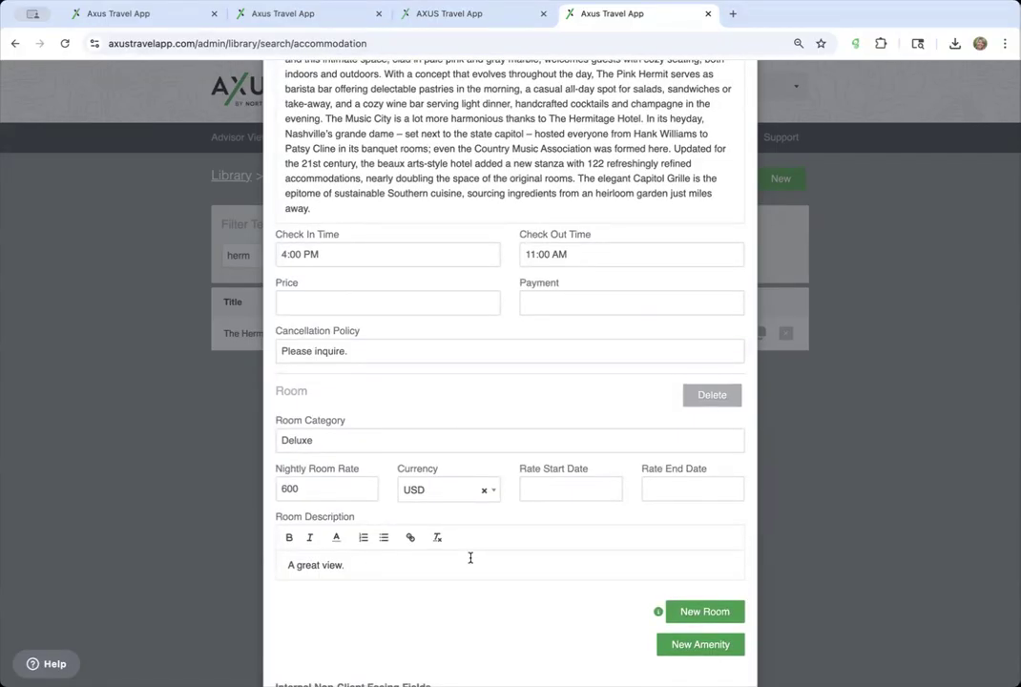
pyautogui.scroll(-2, 470, 557)
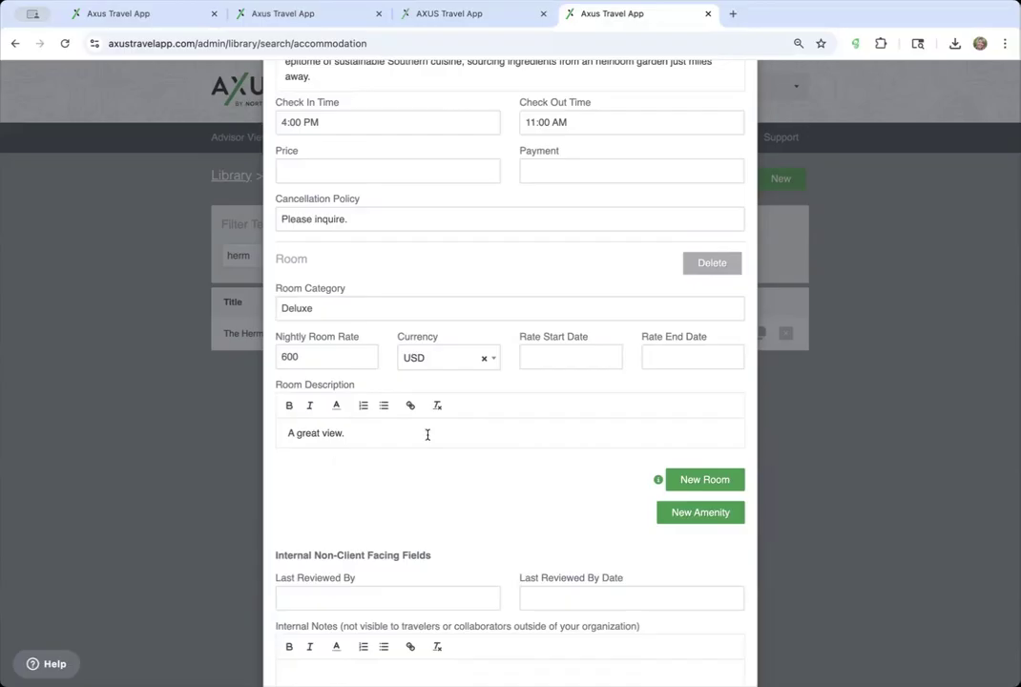
pyautogui.scroll(-2, 401, 456)
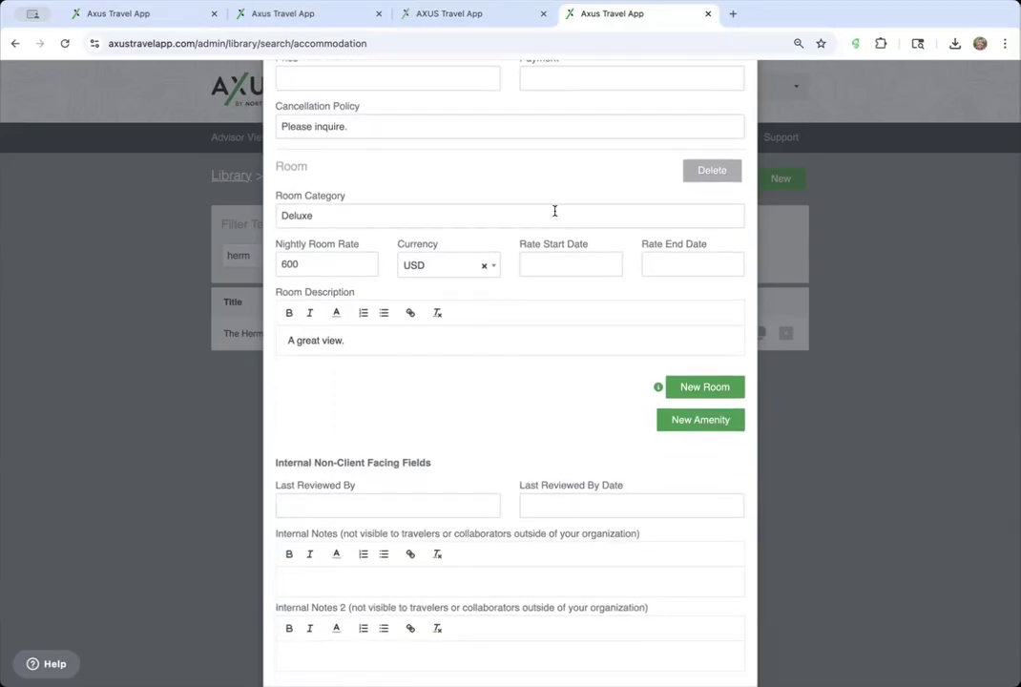
pyautogui.scroll(6, 555, 210)
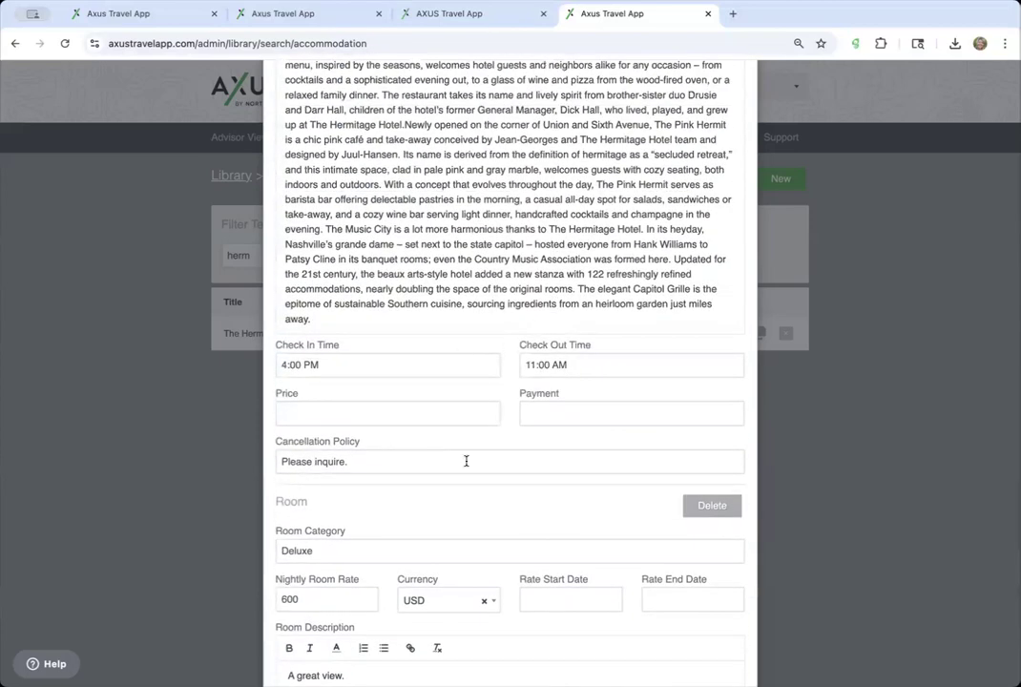
pyautogui.scroll(-3, 430, 382)
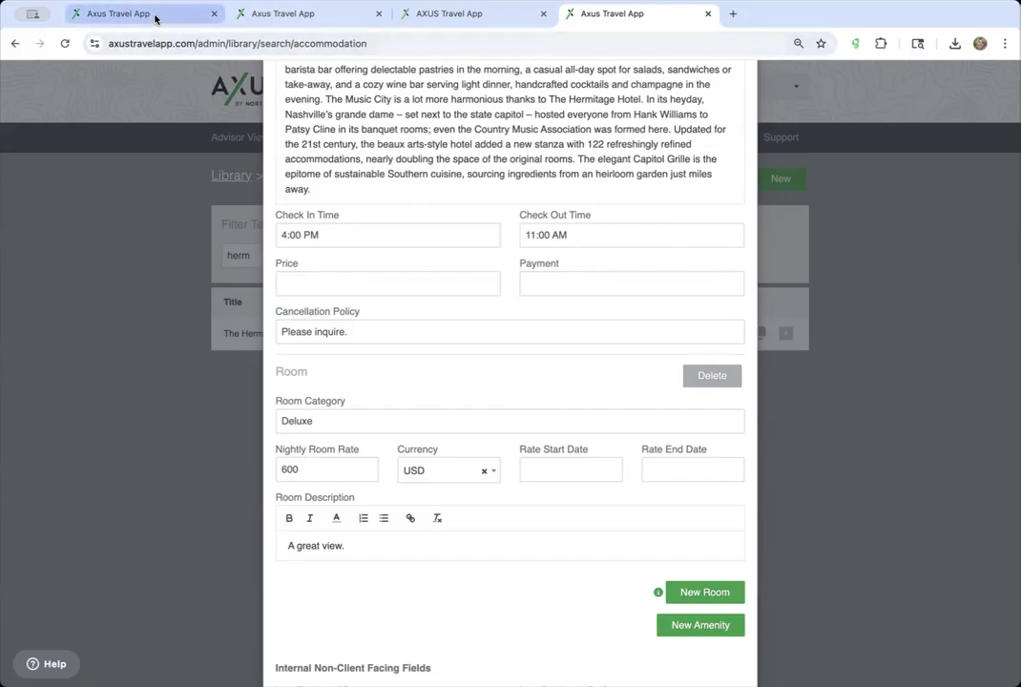
pyautogui.scroll(-3, 527, 417)
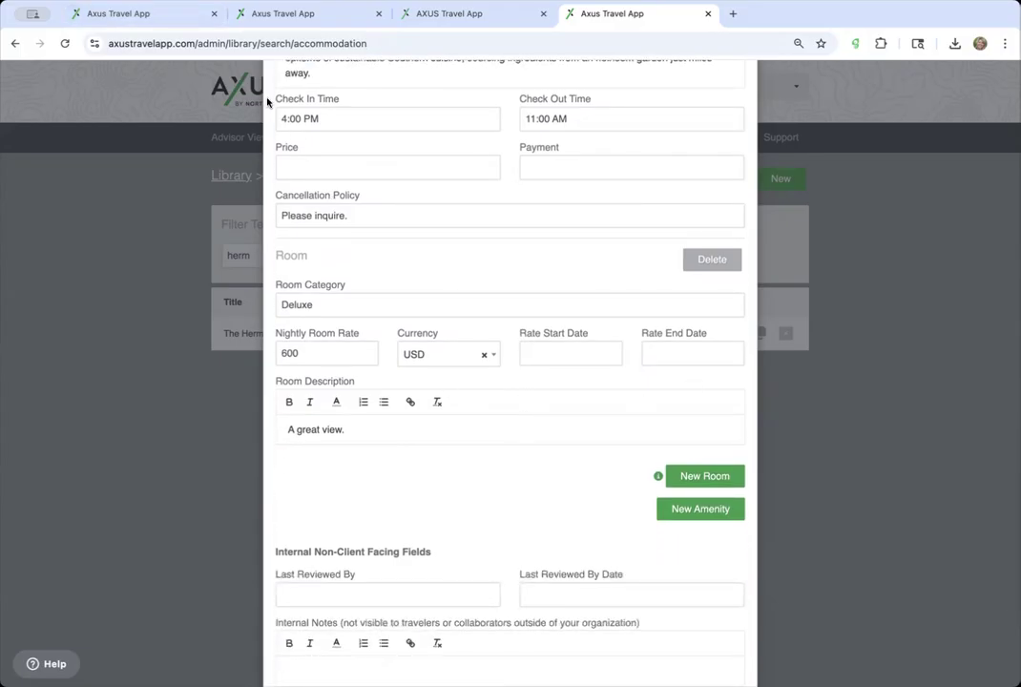
# - In the Nashville itinerary, open The Hermitage booking and review its Deluxe (600 USD) and Double (450 USD) rooms
pyautogui.click(140, 20)
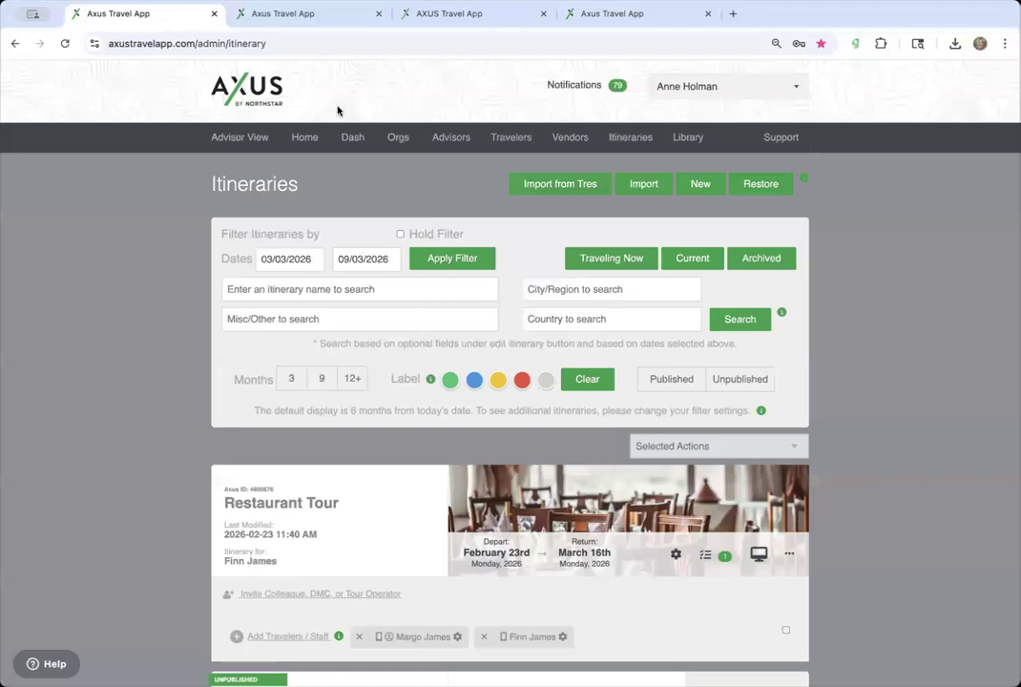
pyautogui.click(325, 16)
pyautogui.scroll(-3, 355, 317)
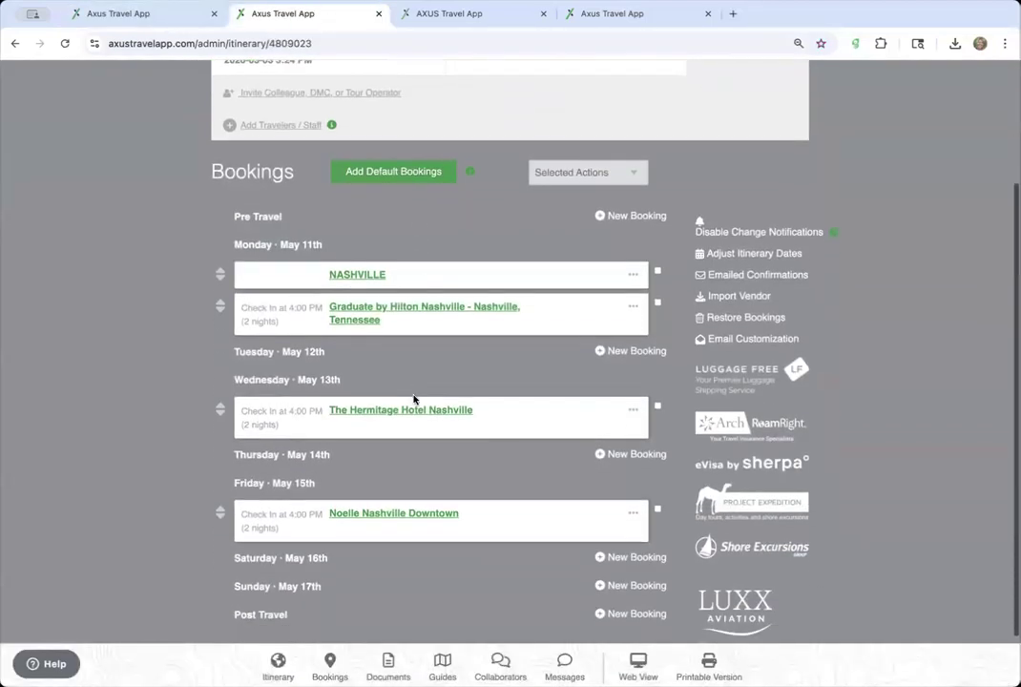
pyautogui.click(435, 411)
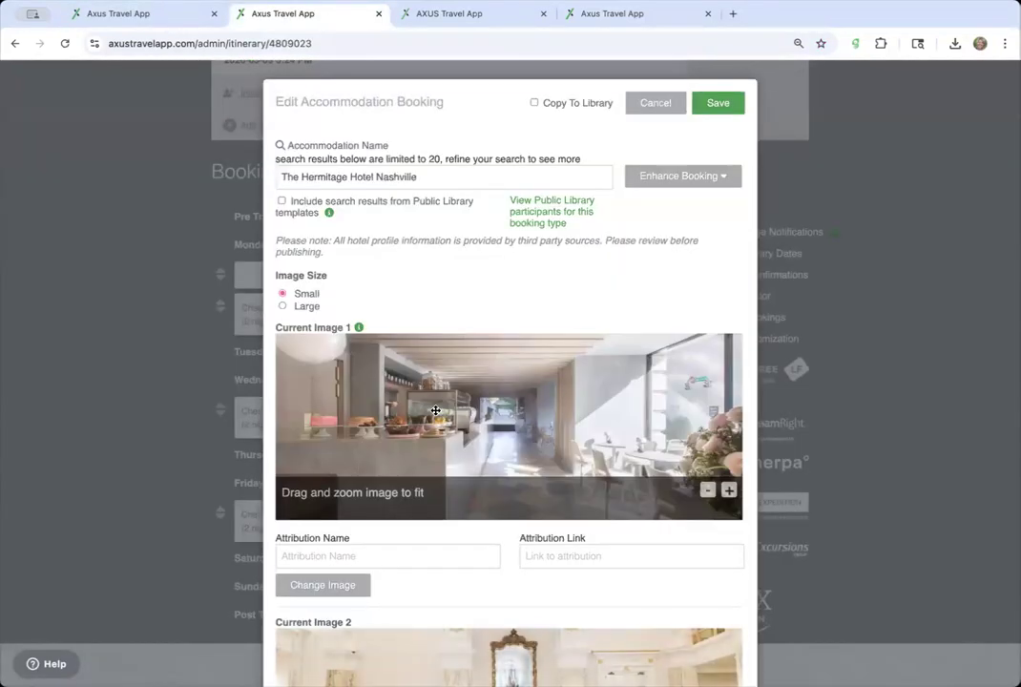
pyautogui.scroll(-3, 435, 410)
pyautogui.scroll(-10, 435, 411)
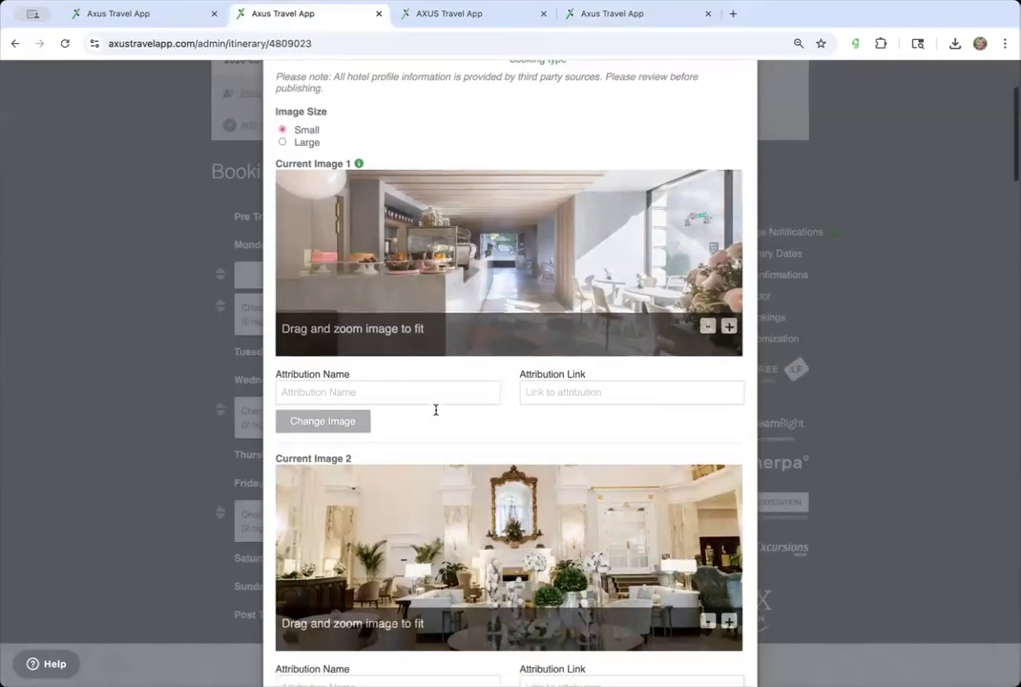
pyautogui.scroll(-10, 436, 412)
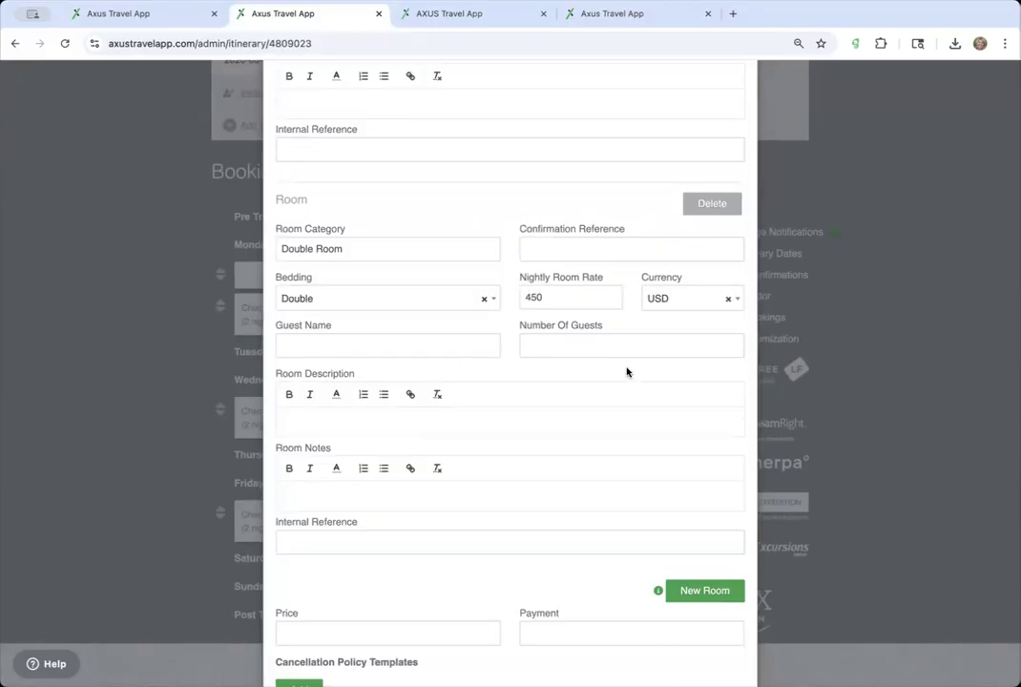
pyautogui.scroll(-12, 619, 368)
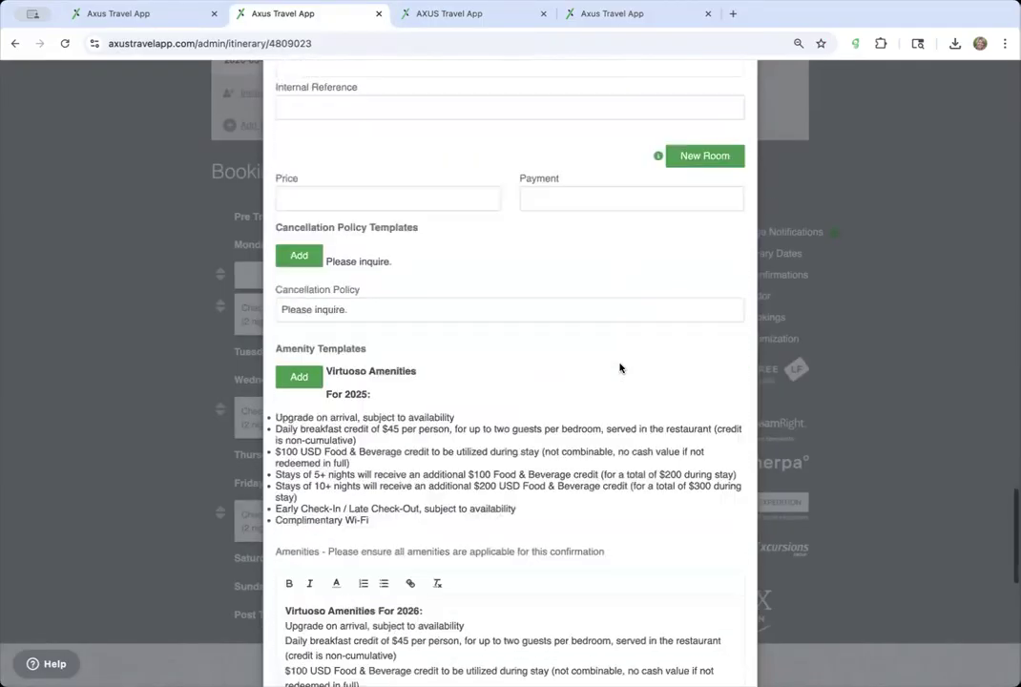
pyautogui.scroll(12, 620, 367)
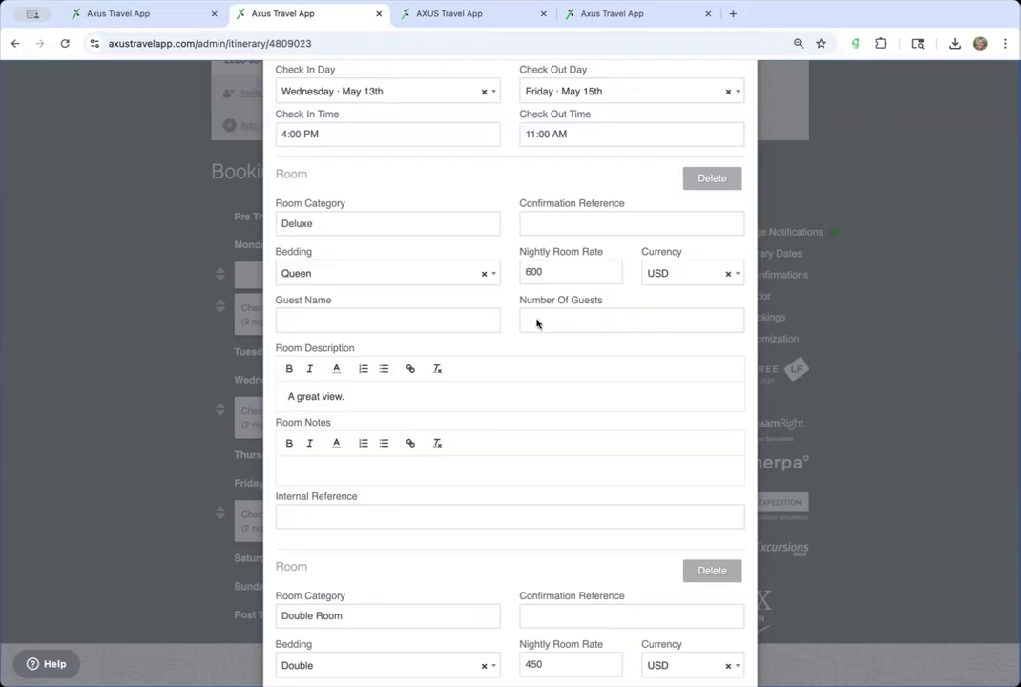
pyautogui.scroll(10, 538, 286)
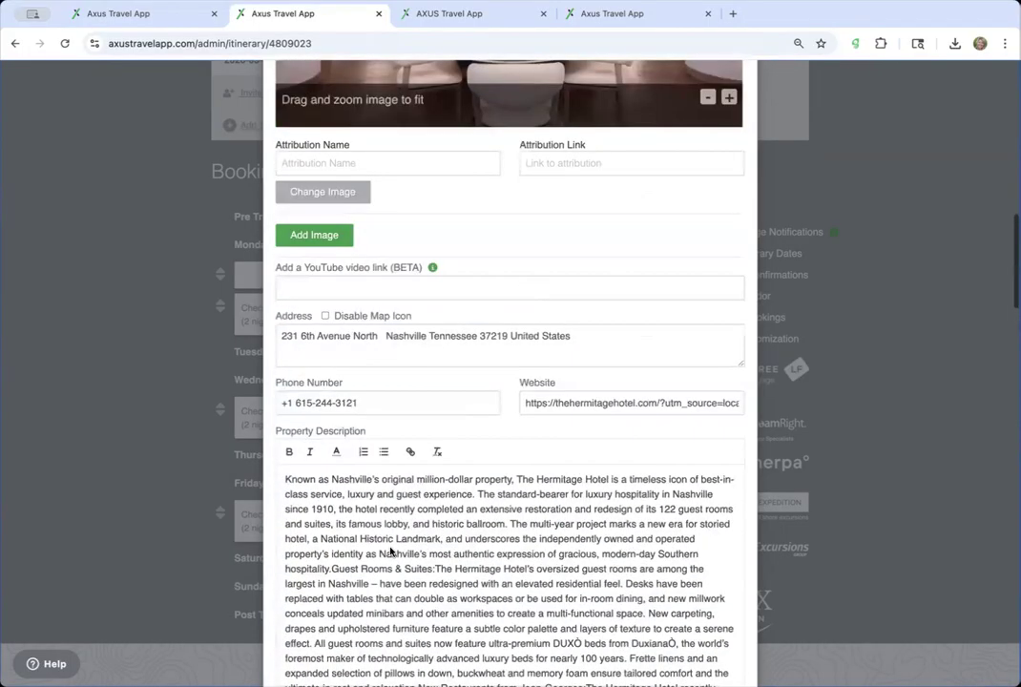
pyautogui.scroll(-10, 390, 552)
pyautogui.click(296, 254)
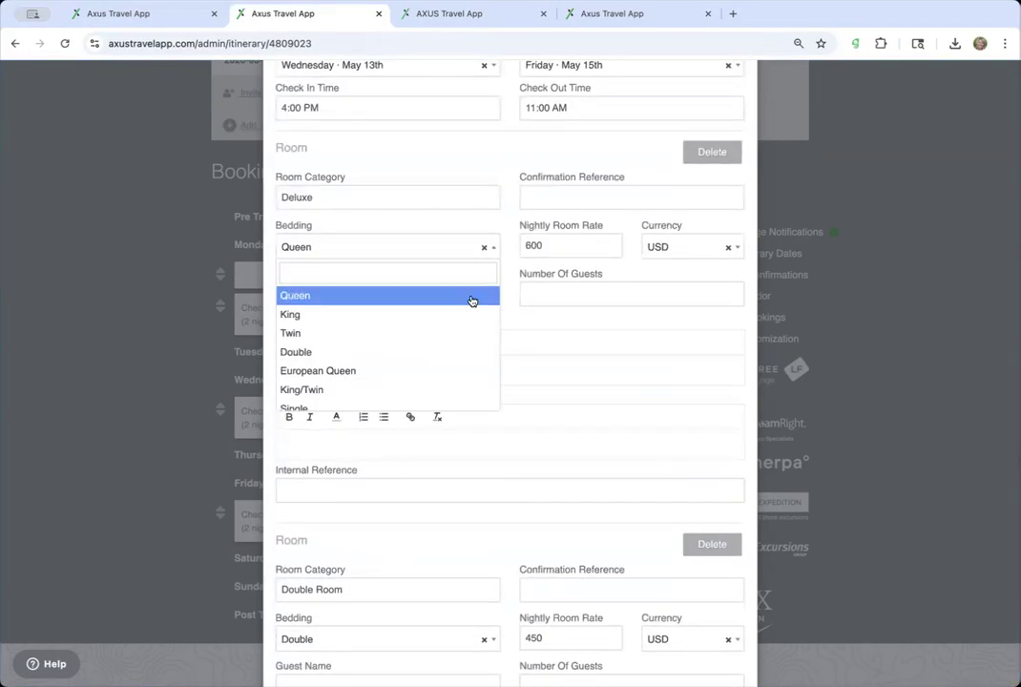
pyautogui.click(551, 380)
pyautogui.click(353, 296)
pyautogui.write('Sm')
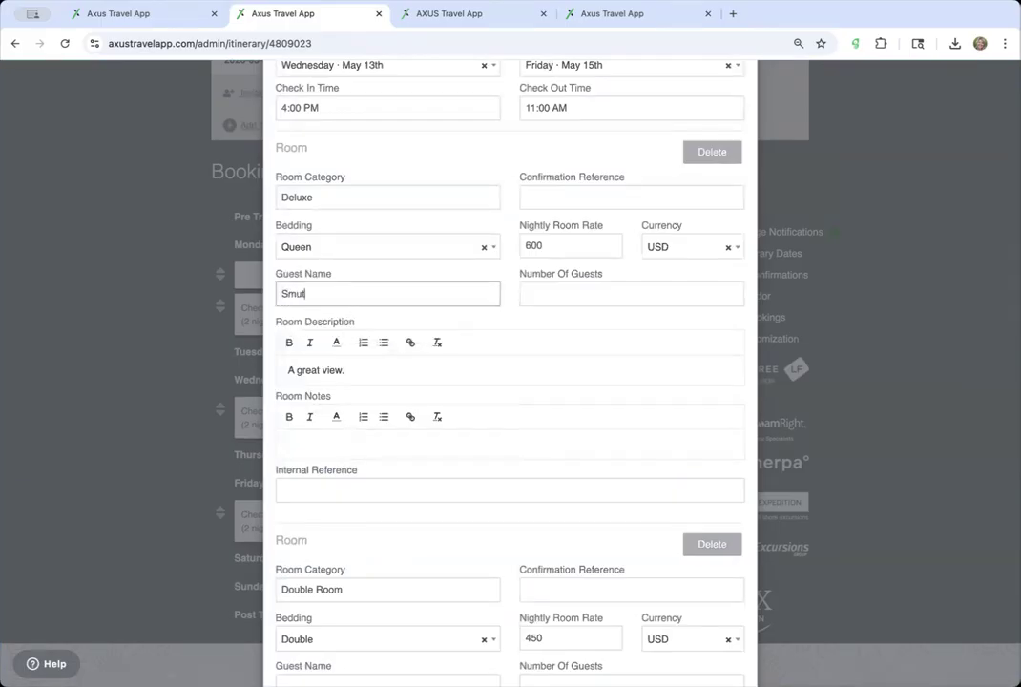
pyautogui.write('ith')
pyautogui.click(547, 285)
pyautogui.write('2')
pyautogui.scroll(-7, 473, 437)
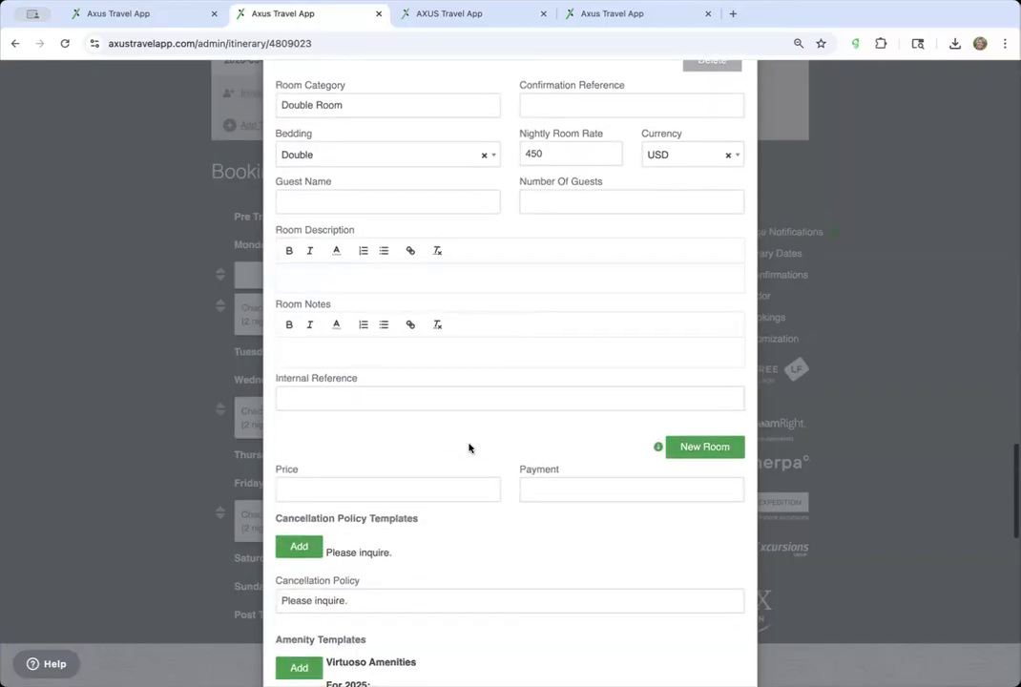
pyautogui.scroll(-9, 468, 442)
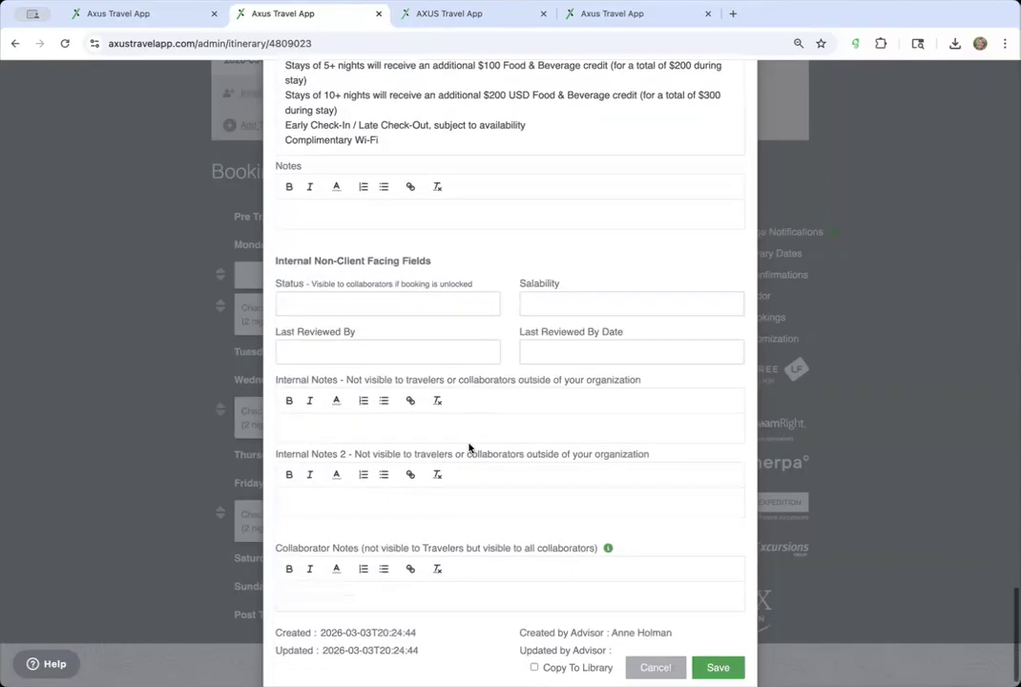
pyautogui.scroll(12, 468, 445)
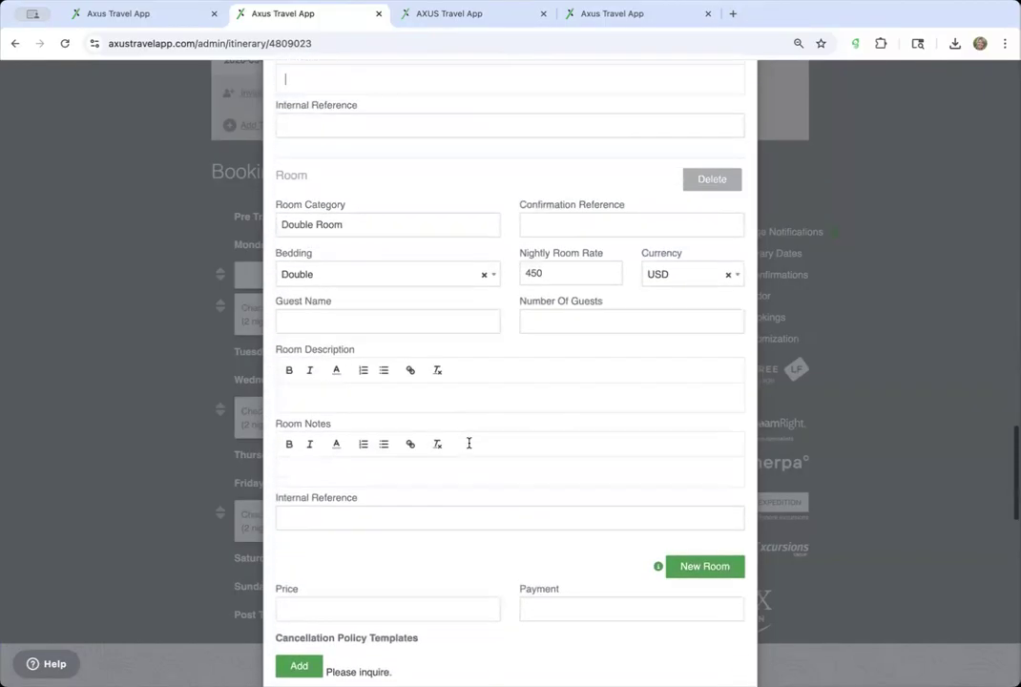
pyautogui.scroll(4, 468, 447)
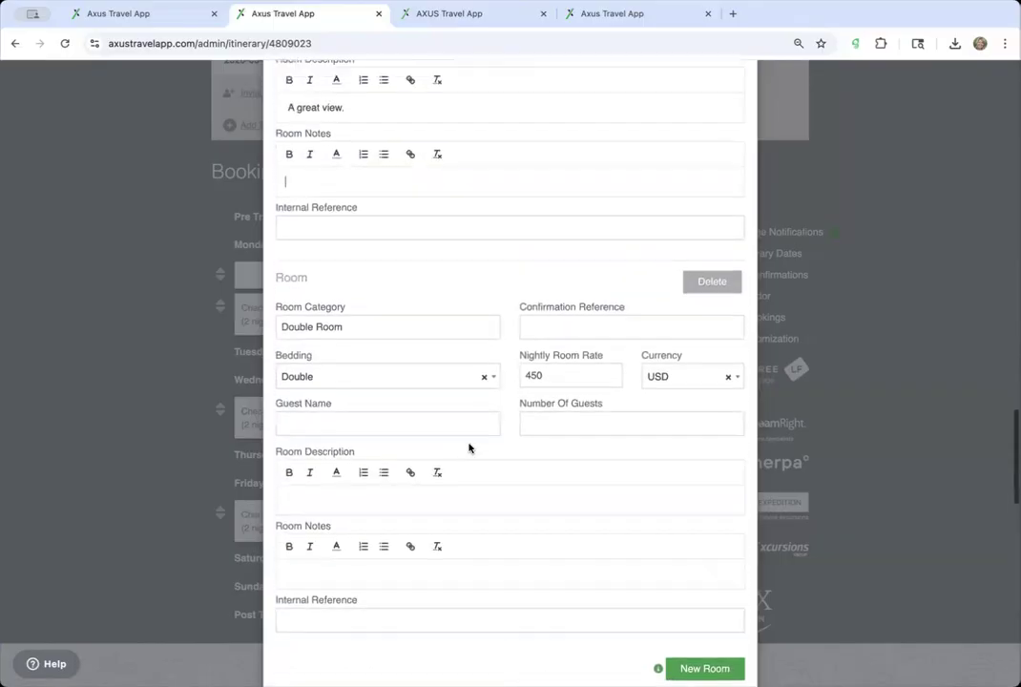
pyautogui.scroll(-2, 468, 445)
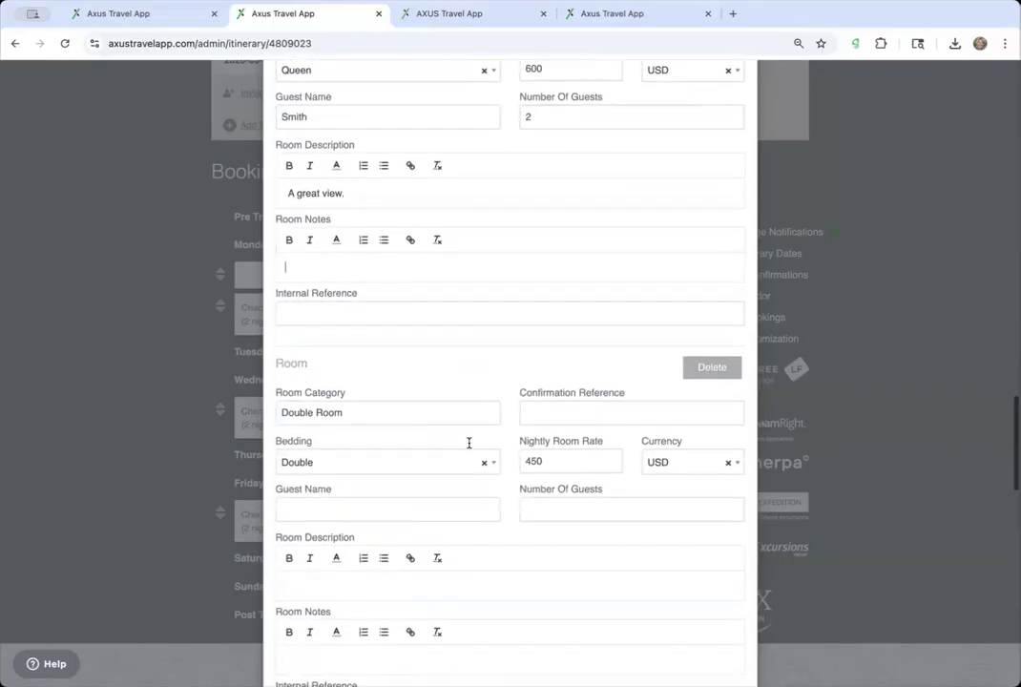
pyautogui.scroll(-1, 551, 417)
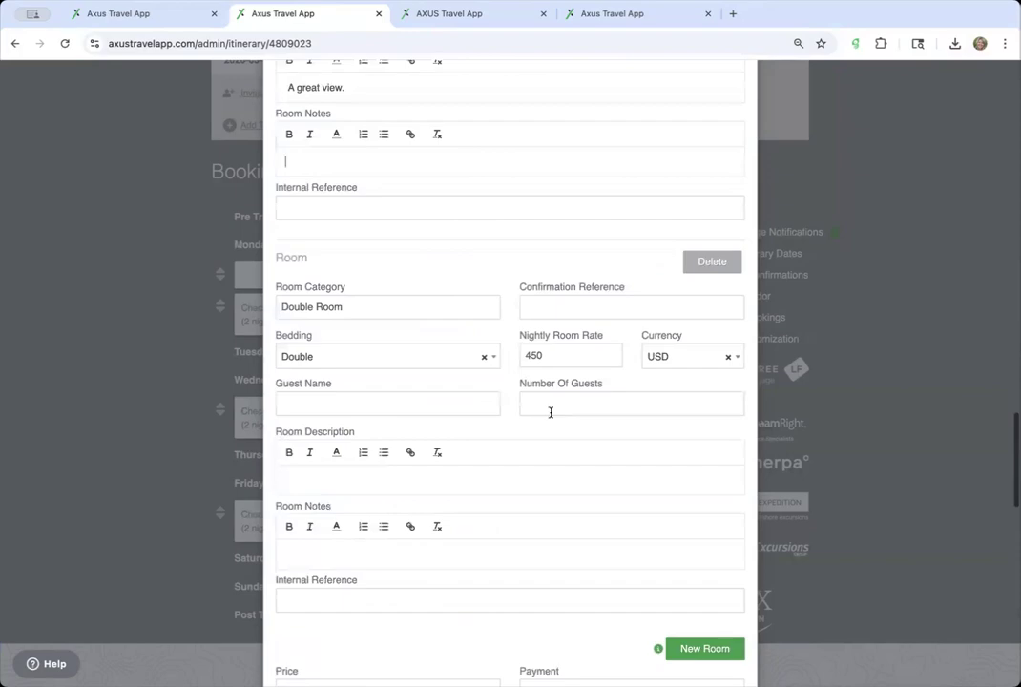
pyautogui.scroll(20, 574, 337)
pyautogui.scroll(3, 622, 304)
pyautogui.scroll(-8, 629, 420)
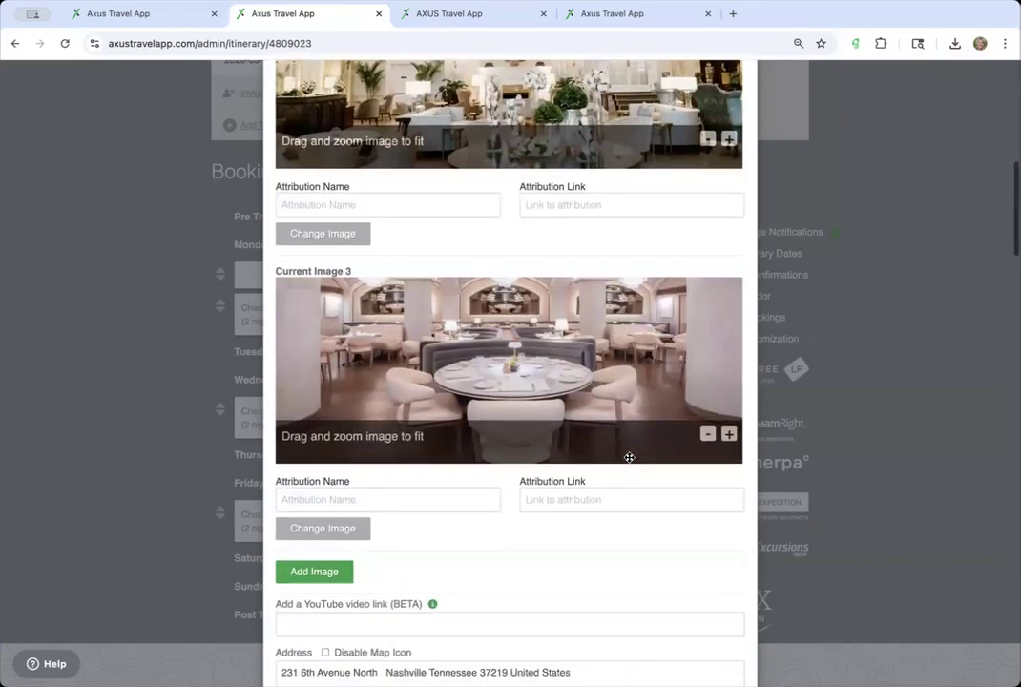
pyautogui.scroll(-2, 629, 457)
pyautogui.scroll(8, 602, 299)
pyautogui.scroll(5, 601, 297)
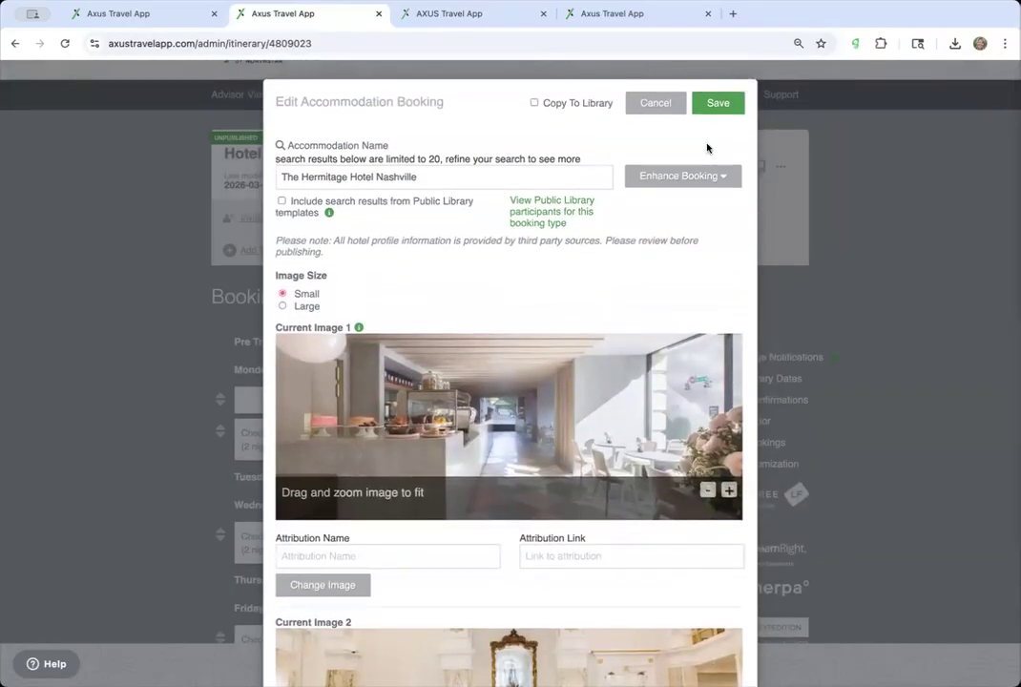
# - Save the Hermitage Hotel booking changes
pyautogui.click(717, 104)
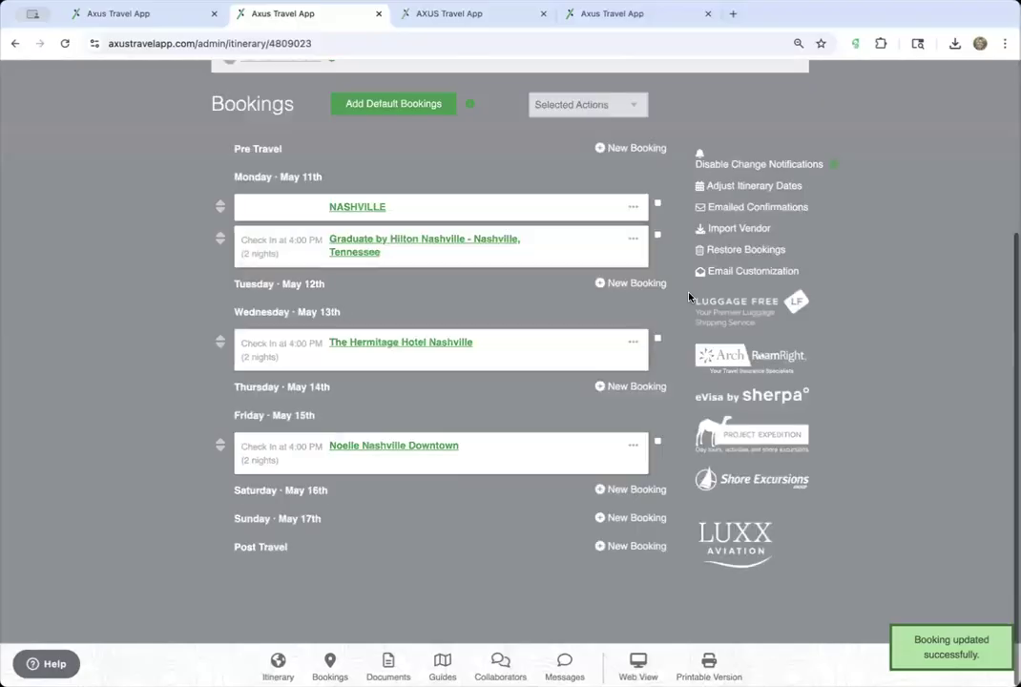
pyautogui.scroll(2, 540, 317)
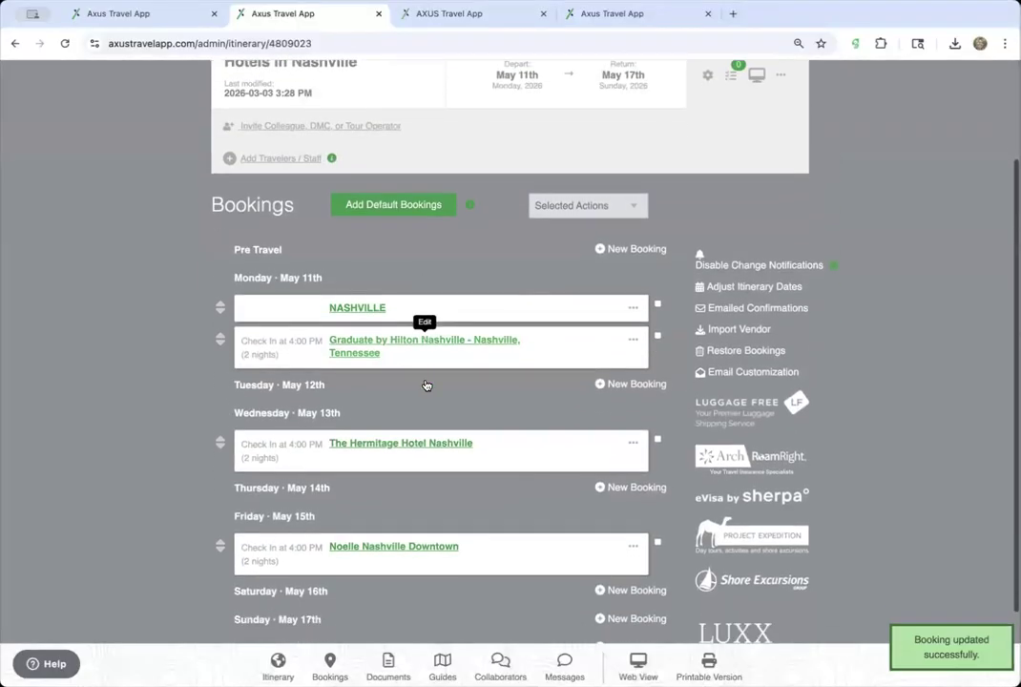
pyautogui.scroll(-2, 426, 385)
# - In the Noelle Nashville Downtown booking, start a new description paragraph at 'A historic destination'
pyautogui.click(428, 447)
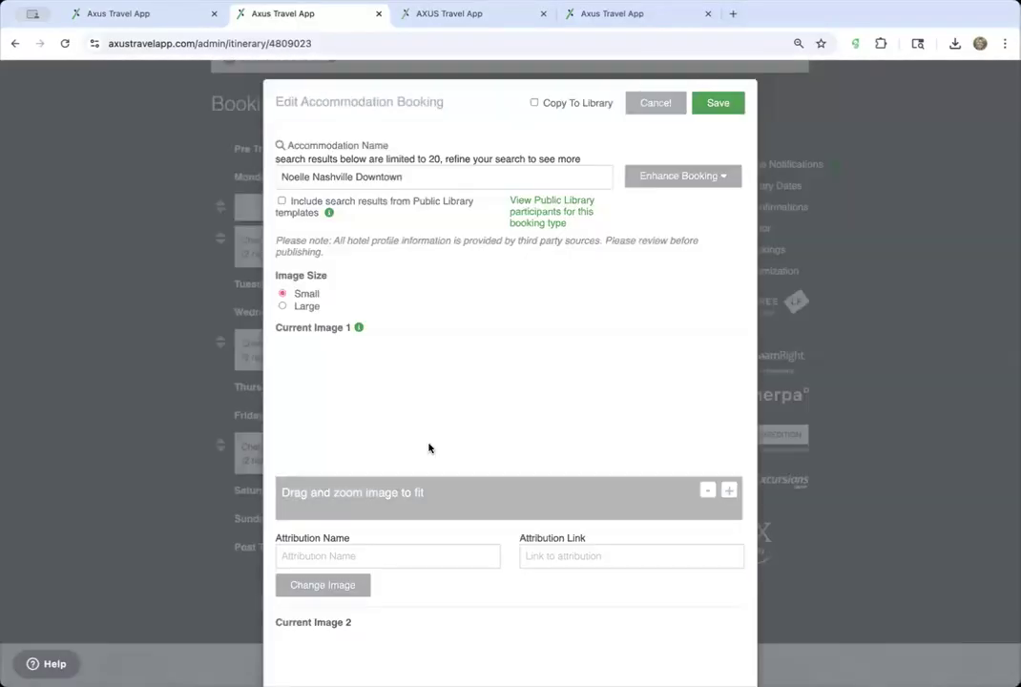
pyautogui.scroll(-8, 429, 445)
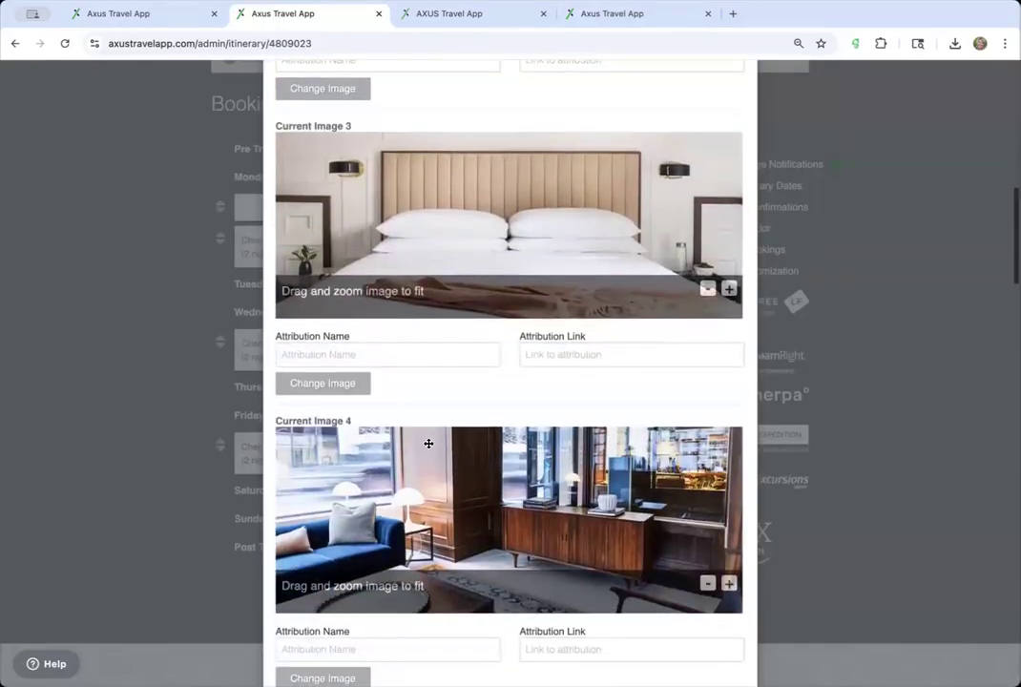
pyautogui.scroll(-10, 429, 444)
pyautogui.scroll(3, 429, 444)
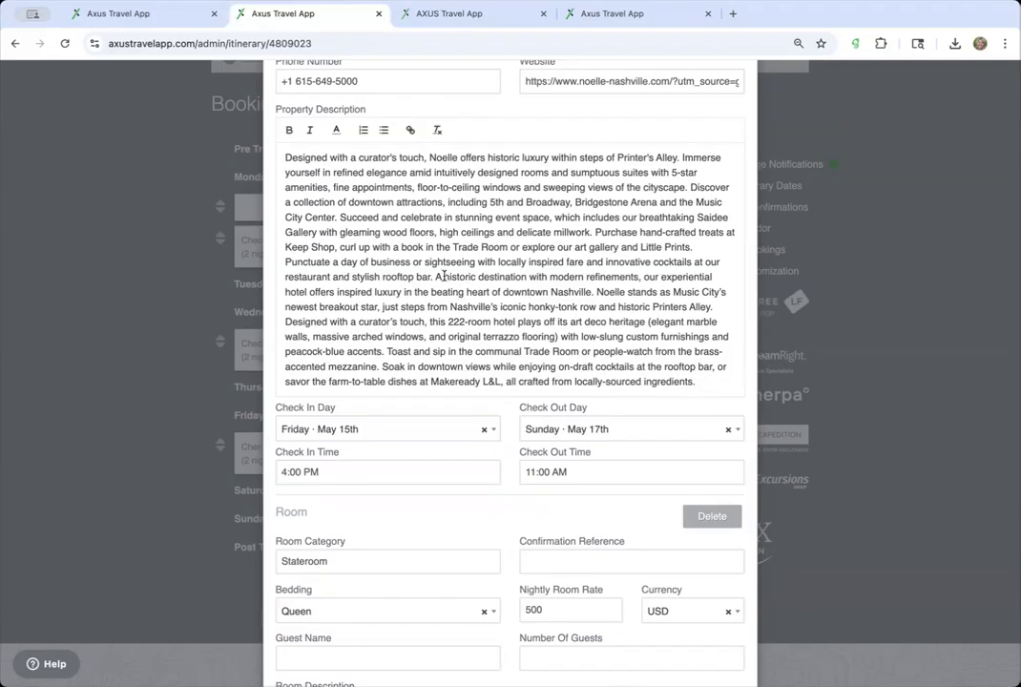
pyautogui.click(439, 276)
pyautogui.press('Return')
pyautogui.press('Return')
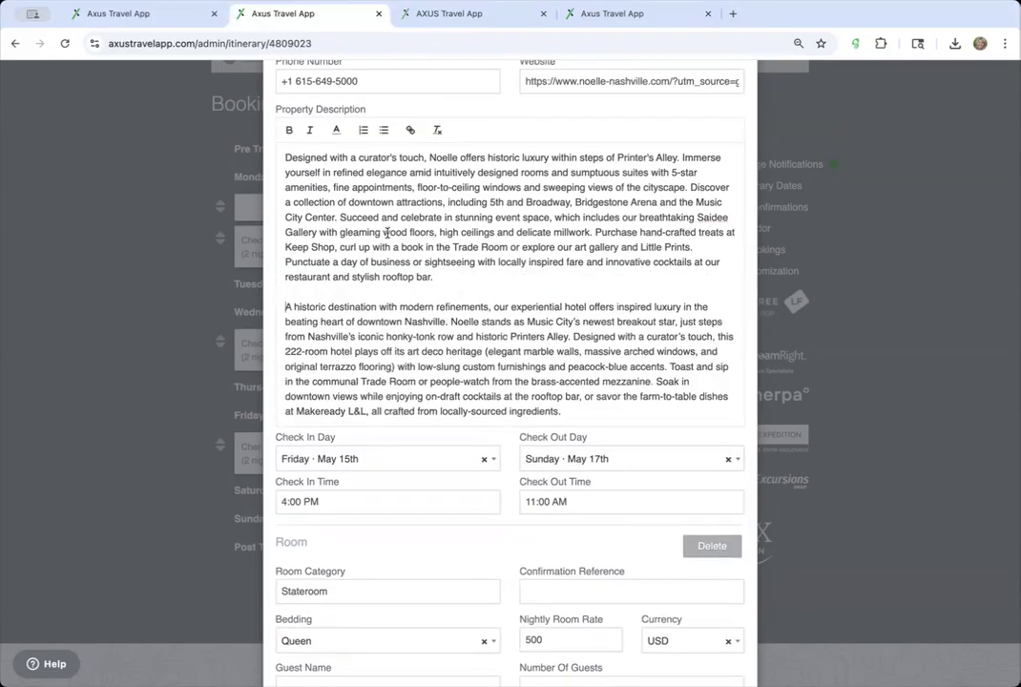
# - Review the rest of the Noelle Nashville Downtown booking and save it
pyautogui.scroll(-5, 353, 366)
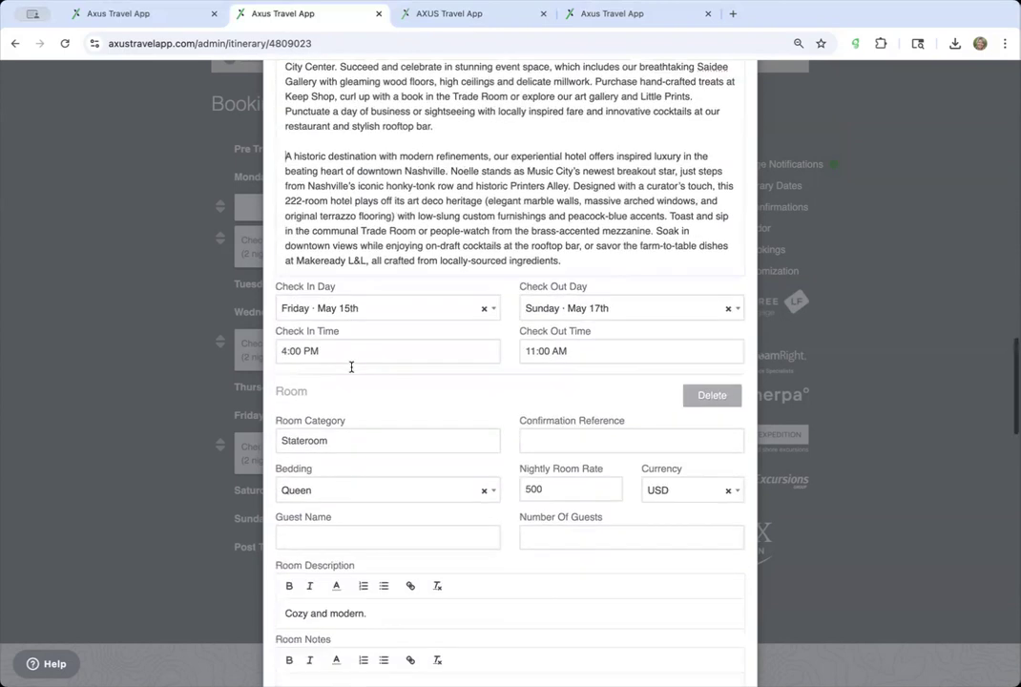
pyautogui.scroll(-10, 445, 375)
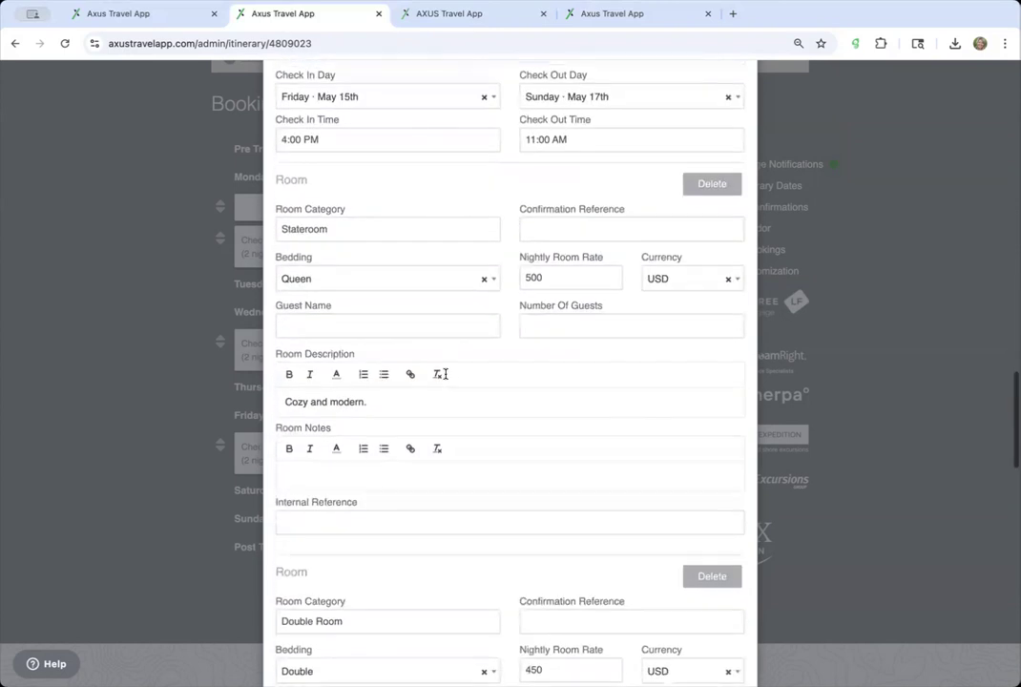
pyautogui.scroll(-11, 552, 275)
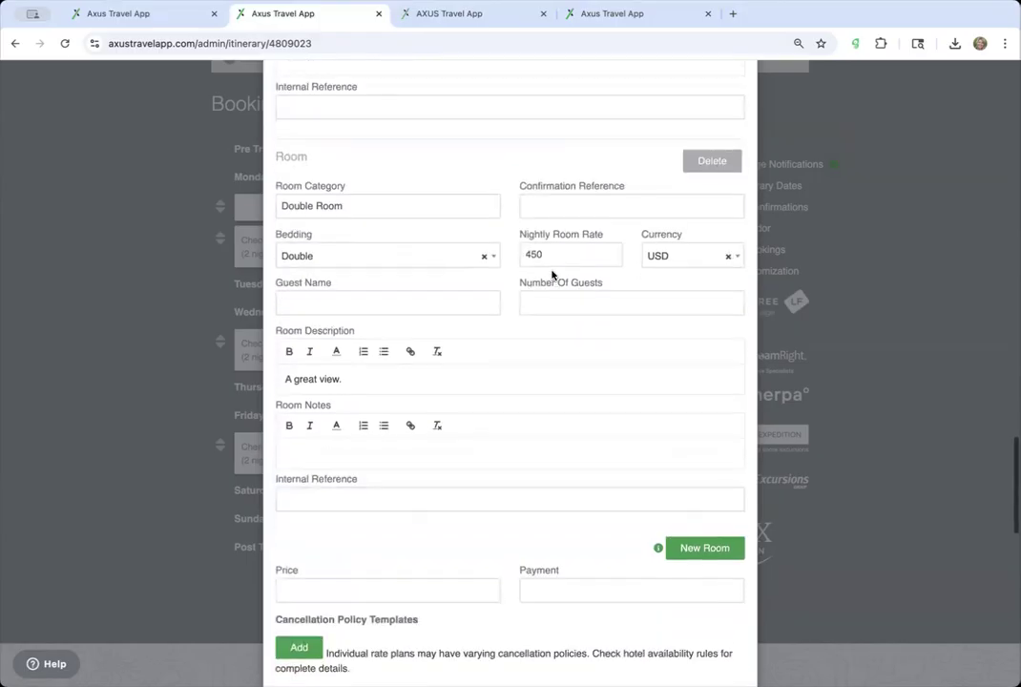
pyautogui.scroll(-15, 551, 275)
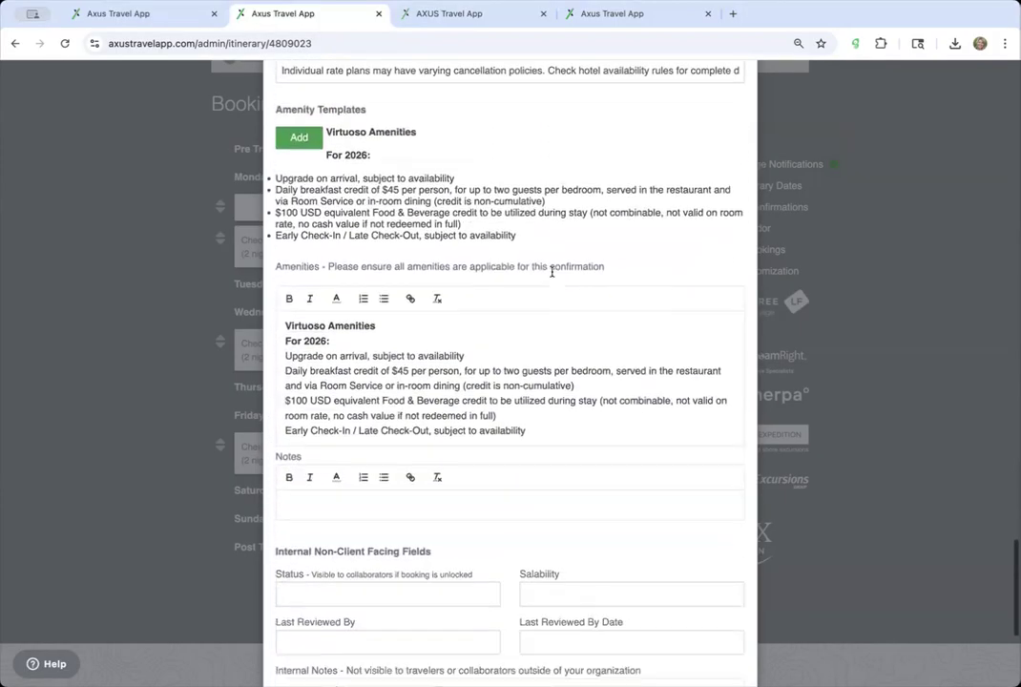
pyautogui.scroll(20, 552, 275)
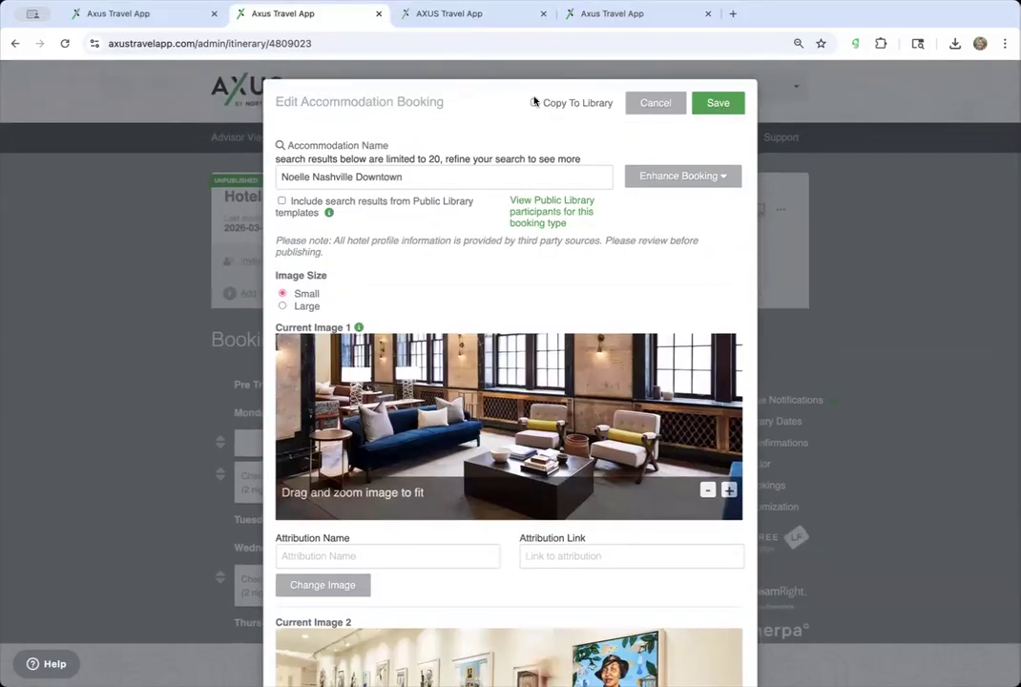
pyautogui.scroll(-20, 456, 349)
pyautogui.scroll(-15, 456, 349)
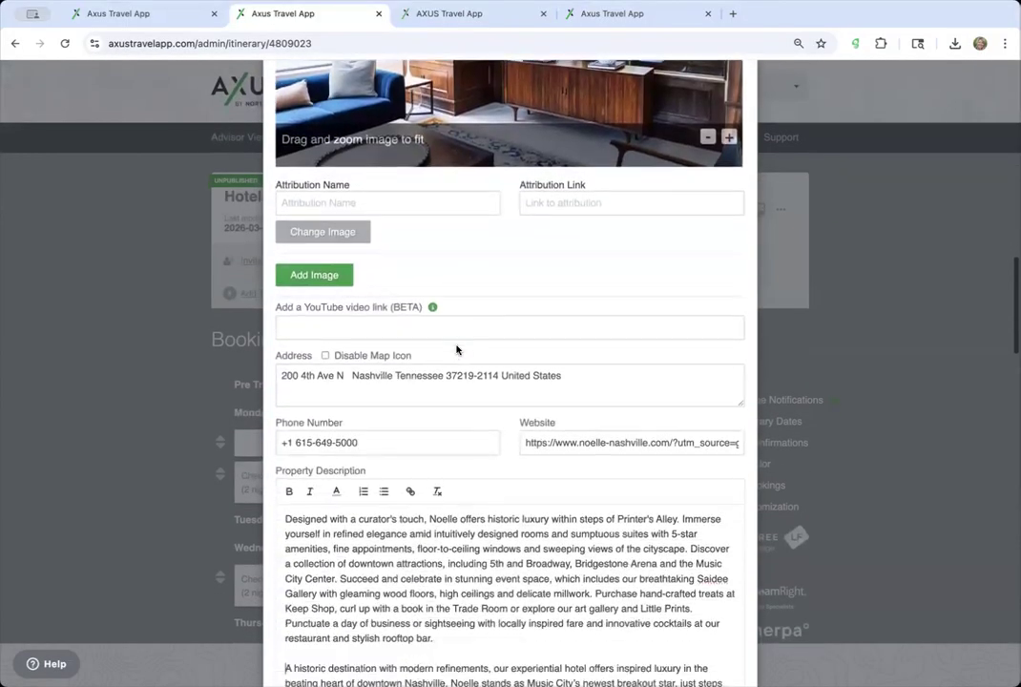
pyautogui.scroll(-5, 456, 350)
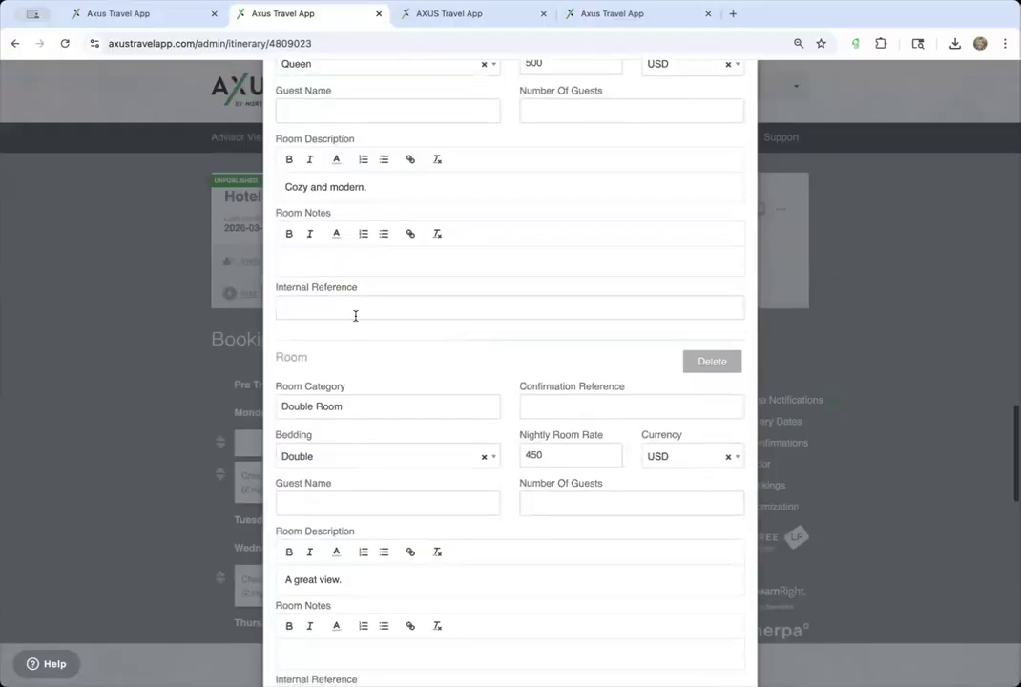
pyautogui.scroll(-2, 326, 495)
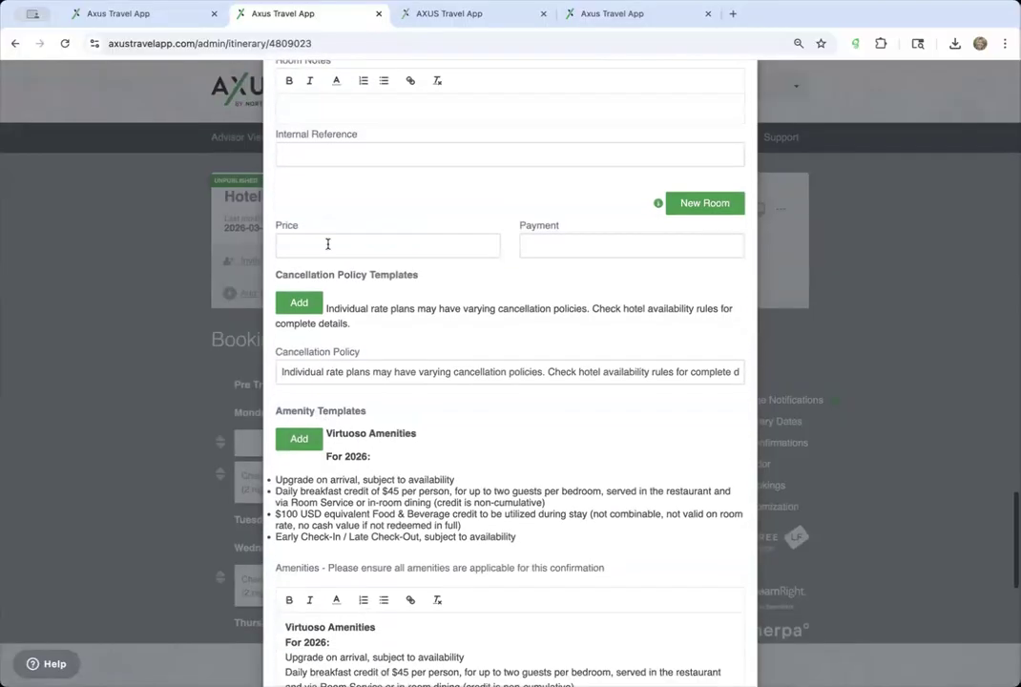
pyautogui.scroll(-2, 381, 365)
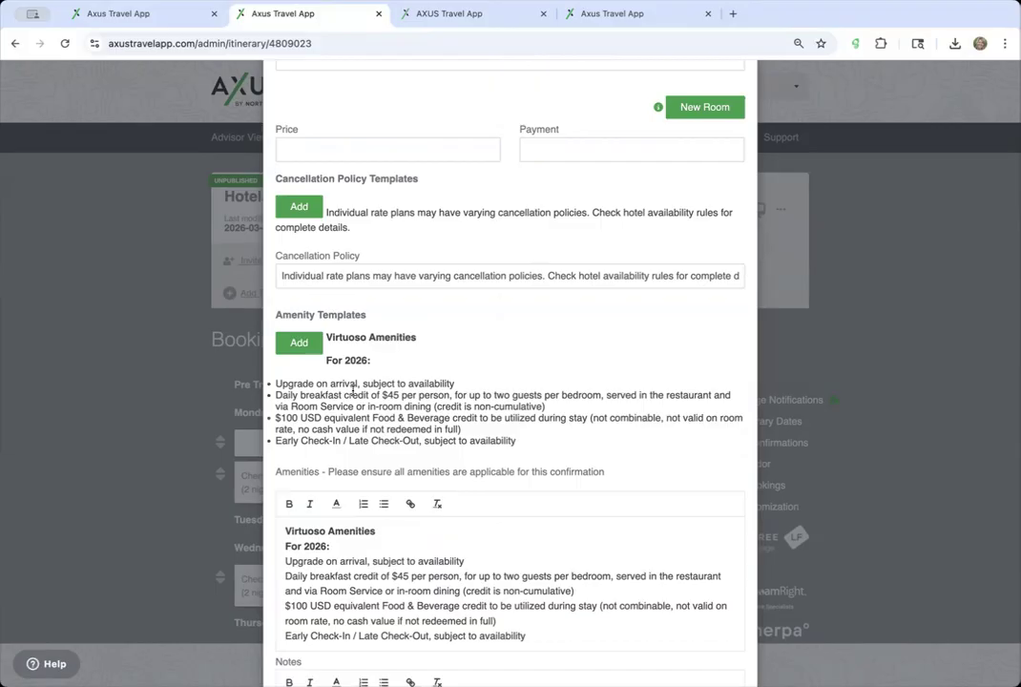
pyautogui.scroll(15, 501, 268)
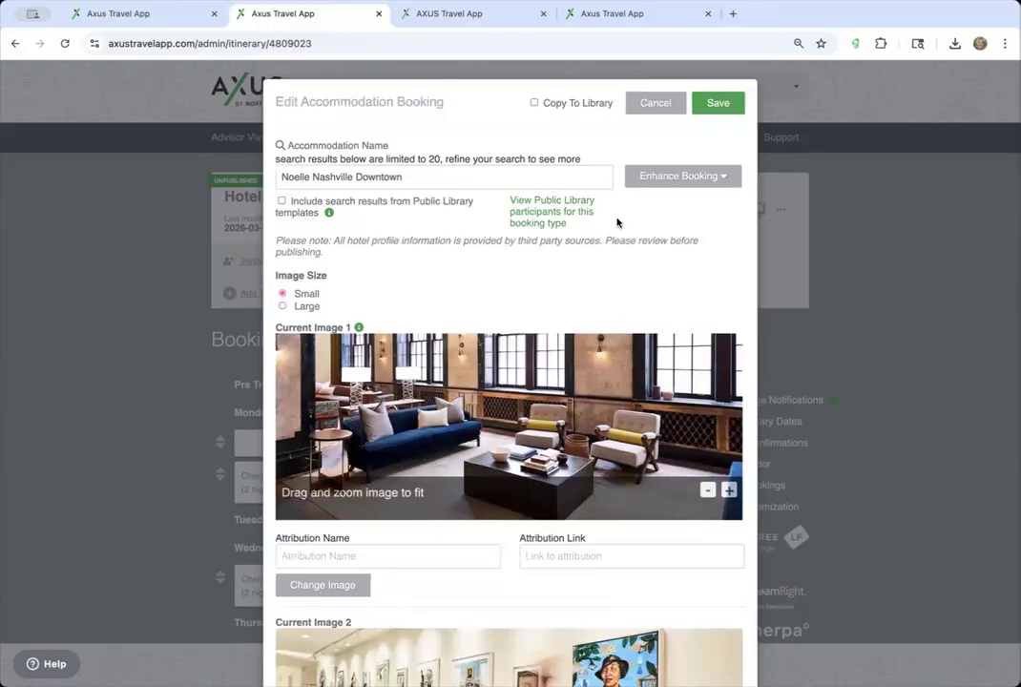
pyautogui.click(725, 103)
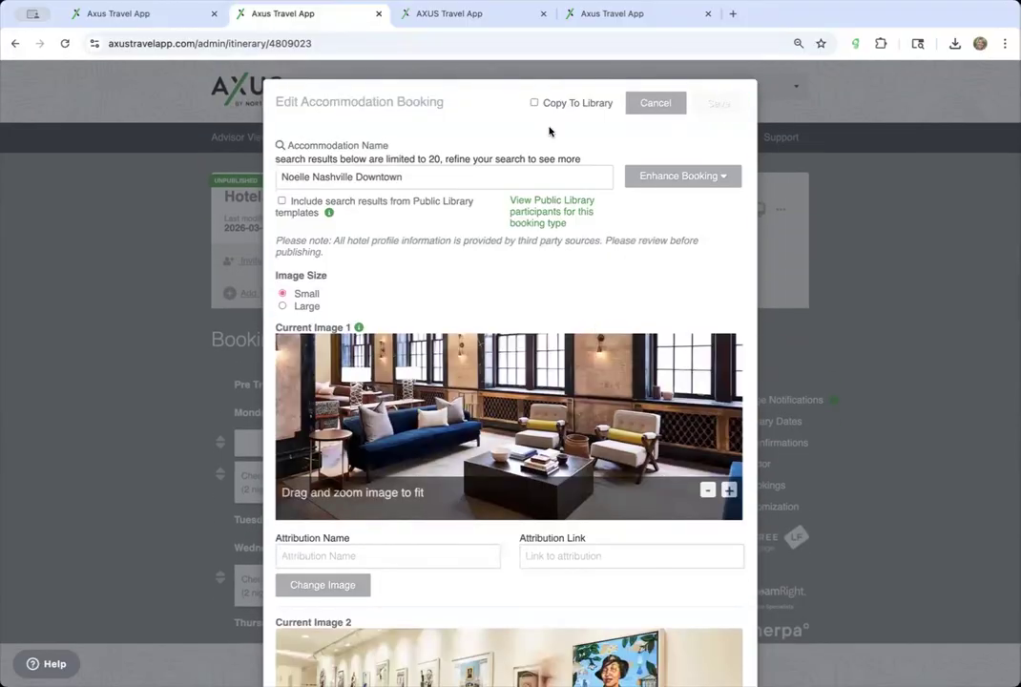
pyautogui.scroll(5, 754, 162)
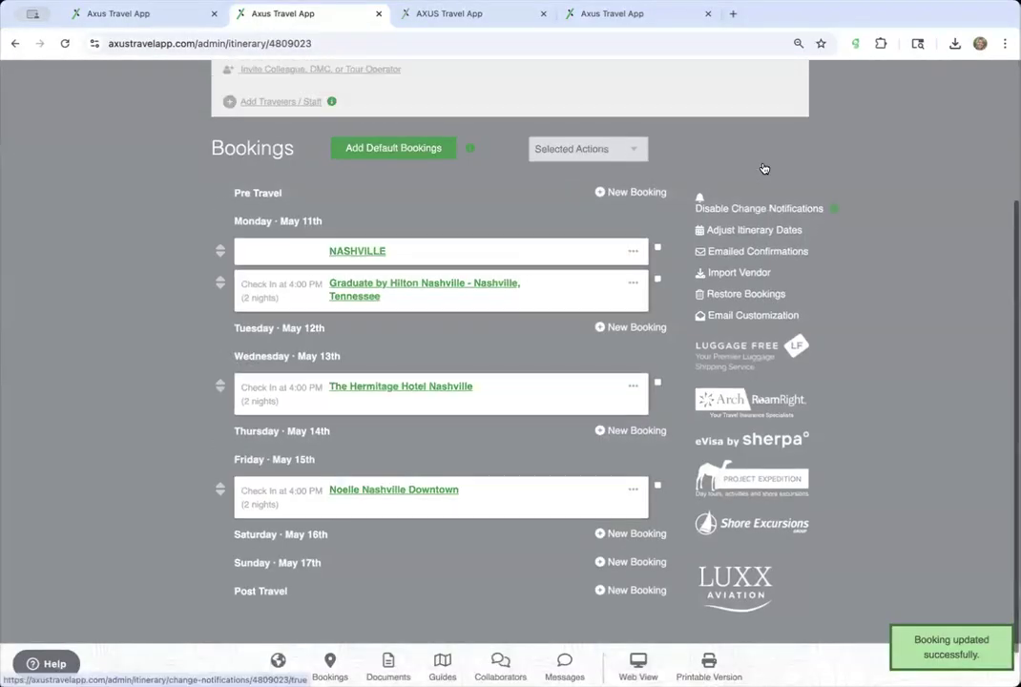
pyautogui.click(753, 211)
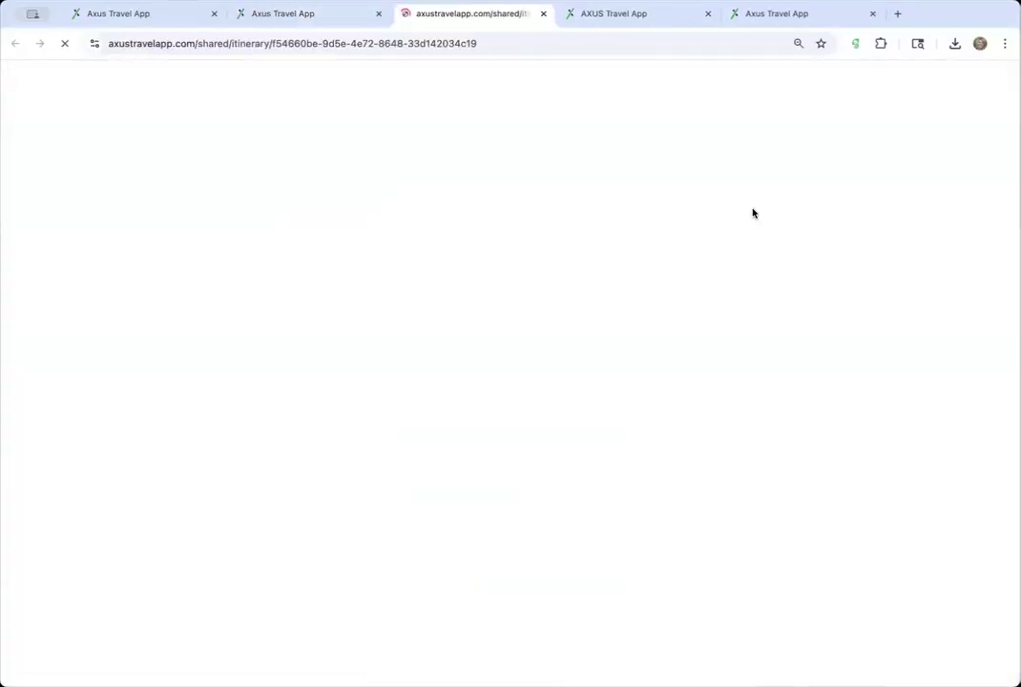
pyautogui.scroll(-10, 456, 403)
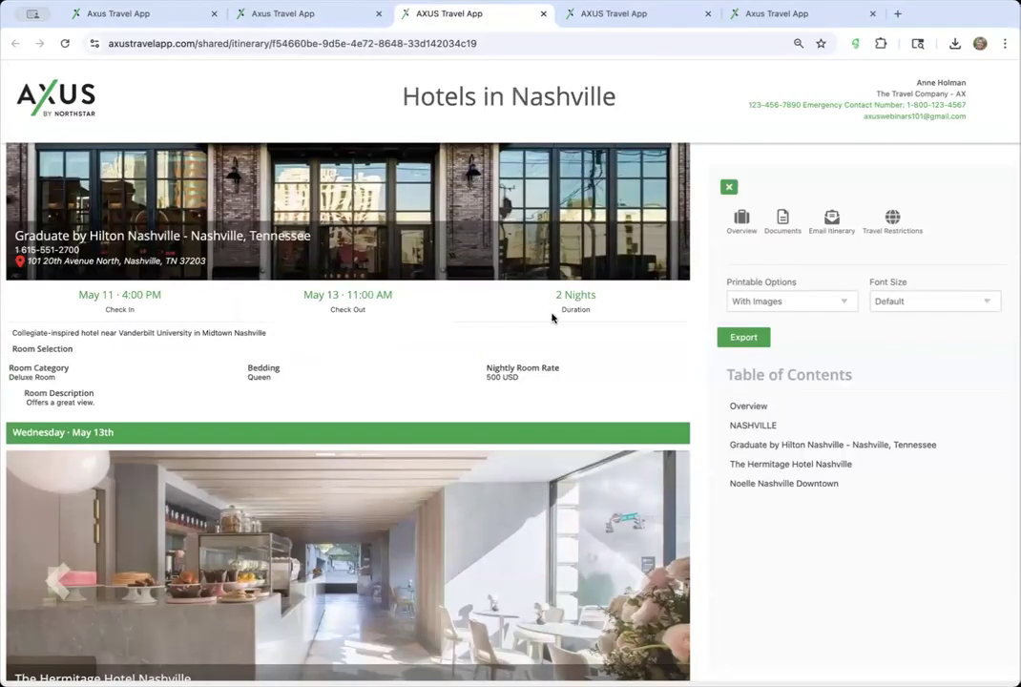
pyautogui.scroll(-2, 205, 333)
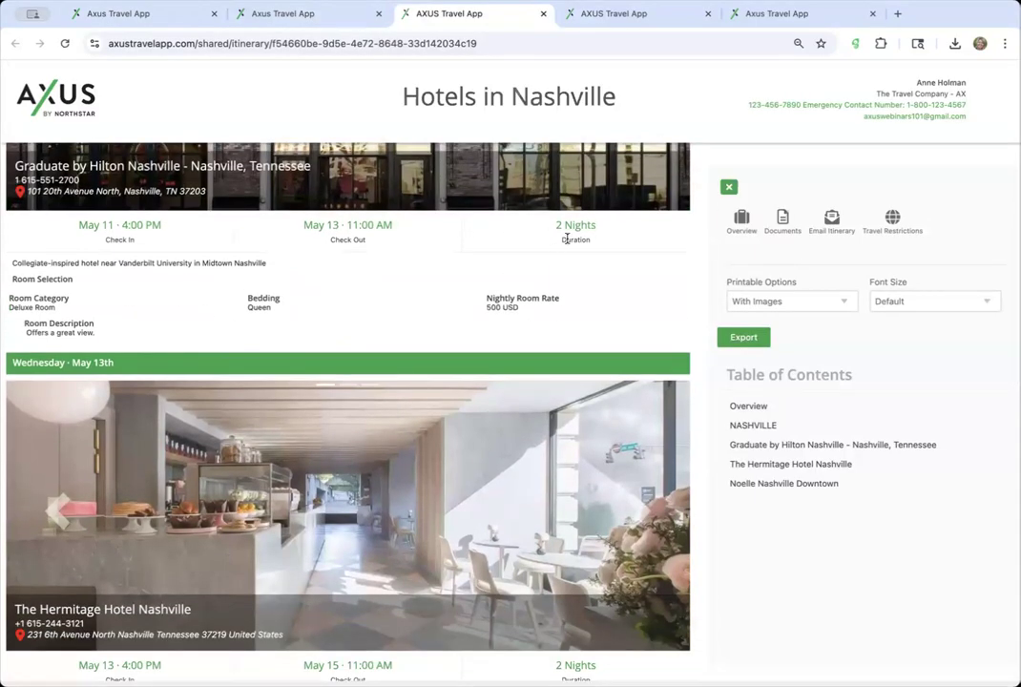
pyautogui.scroll(-10, 279, 238)
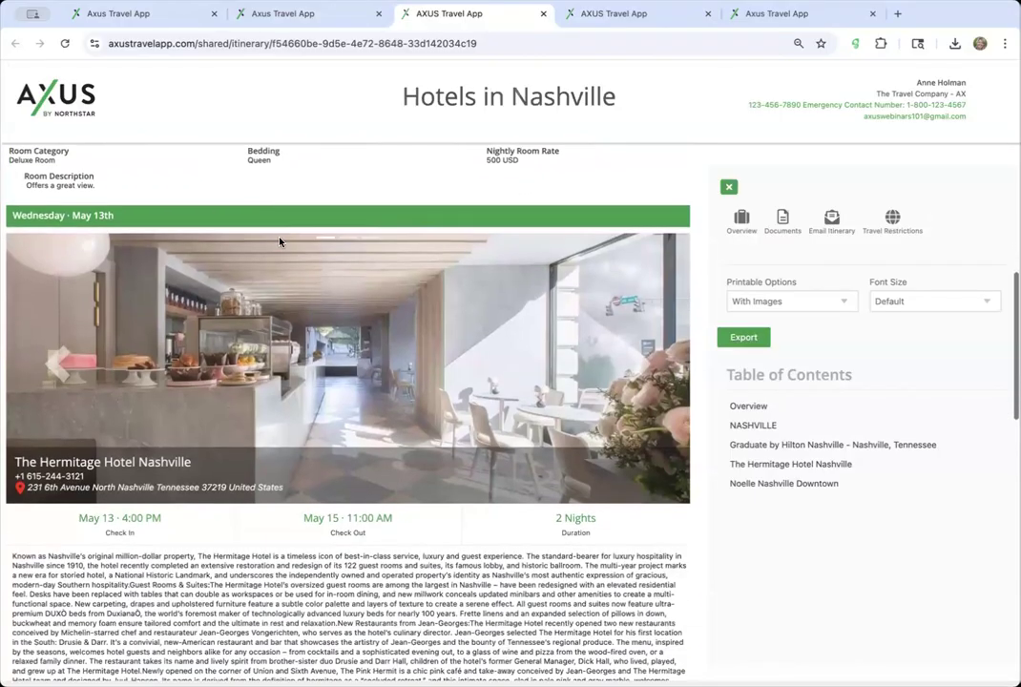
pyautogui.scroll(-15, 279, 241)
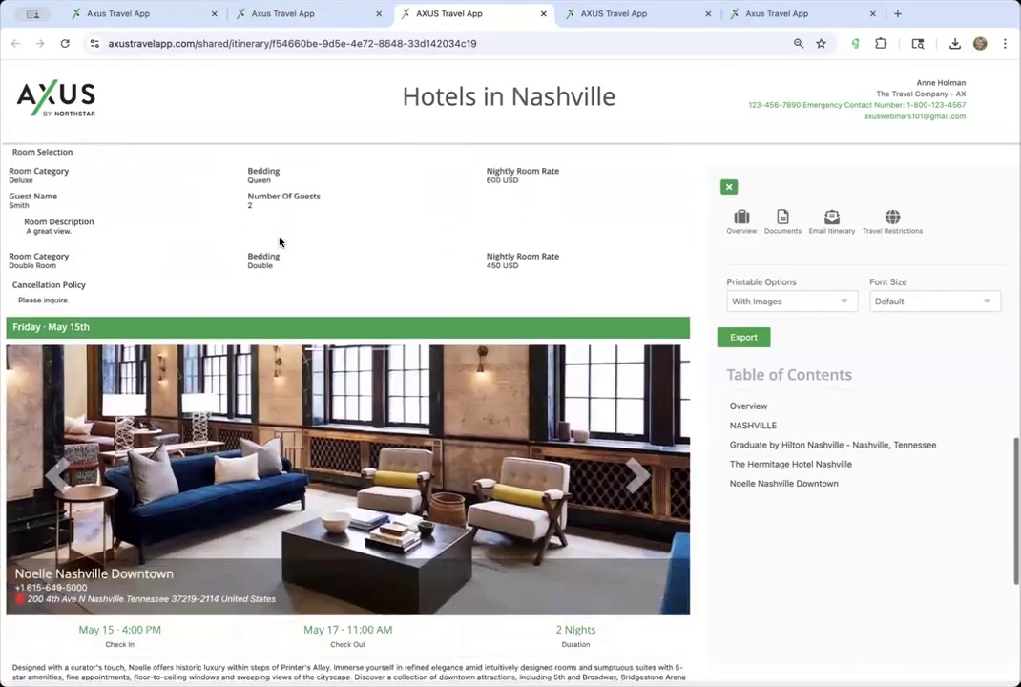
pyautogui.scroll(-3, 280, 241)
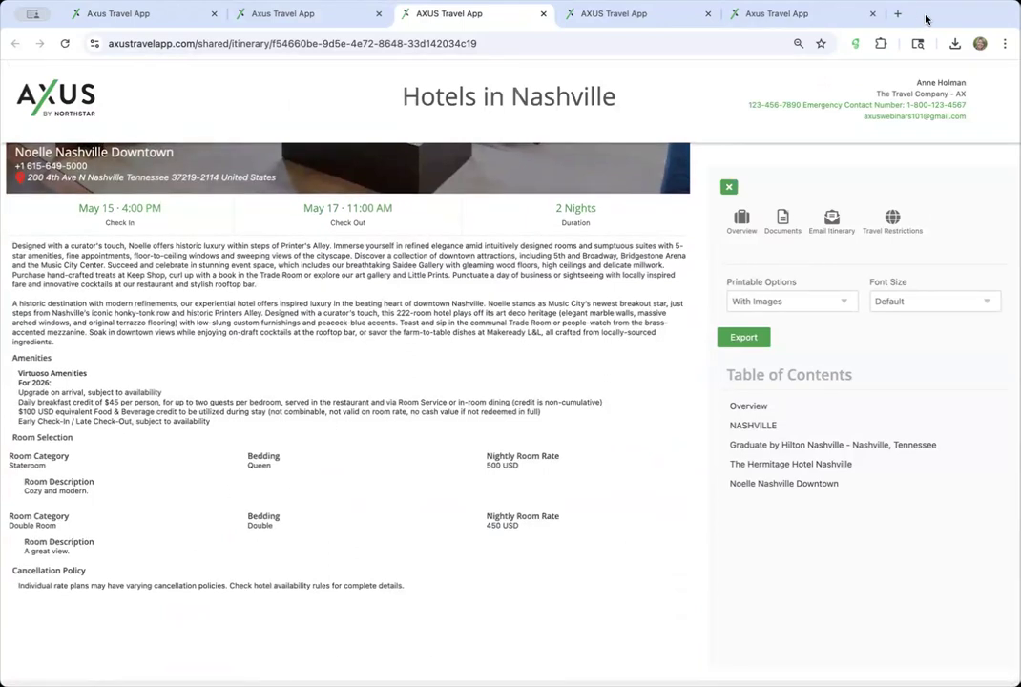
pyautogui.scroll(4, 319, 320)
pyautogui.scroll(15, 320, 321)
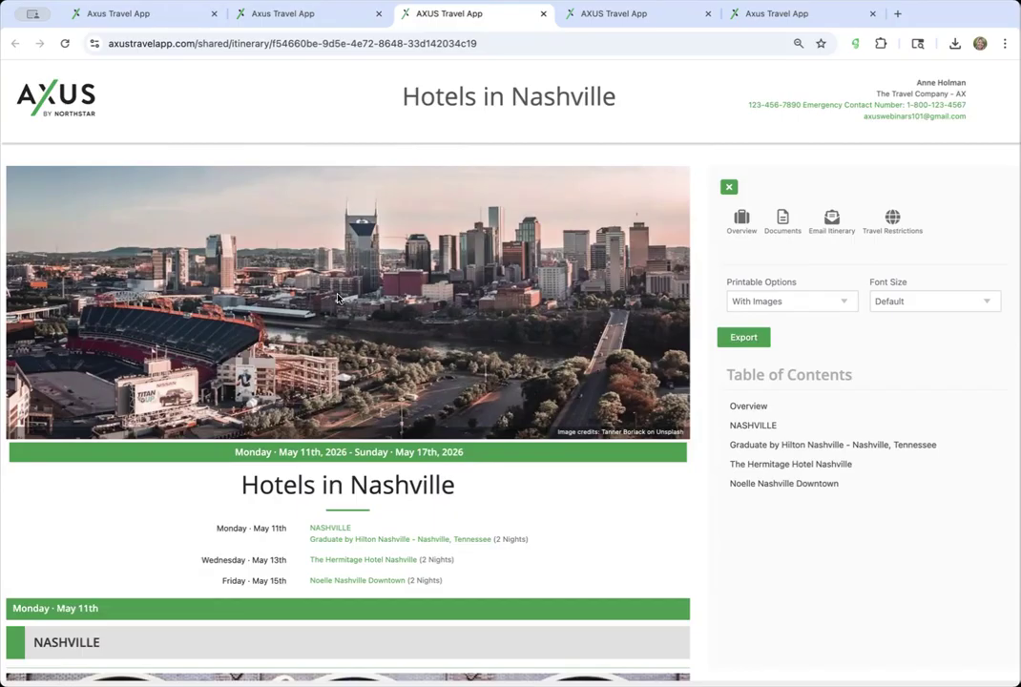
pyautogui.scroll(-10, 287, 478)
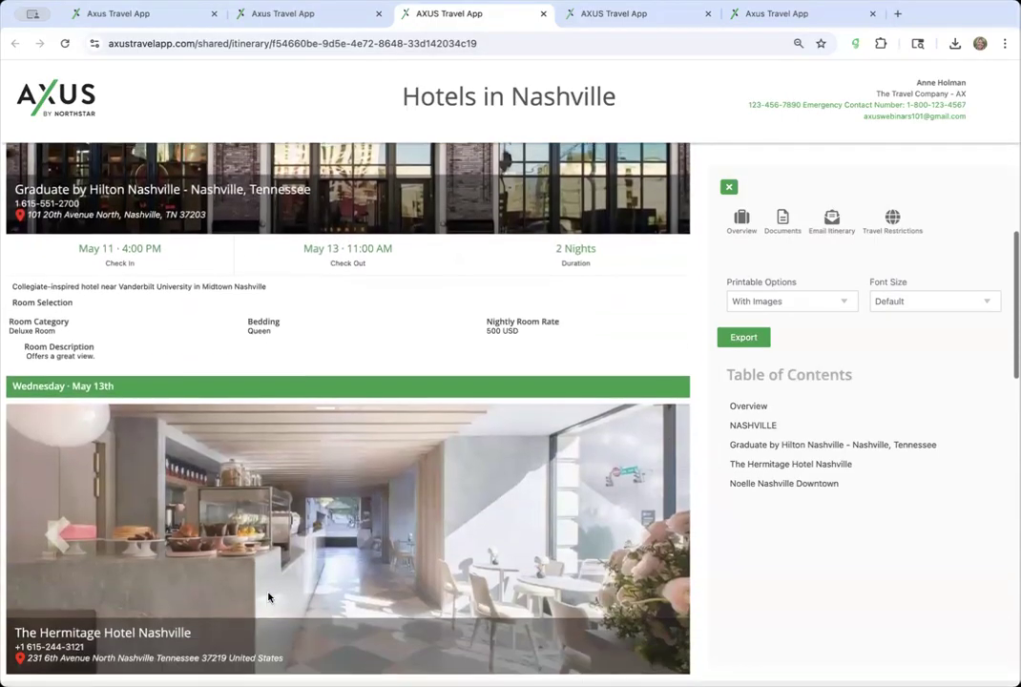
pyautogui.scroll(-4, 268, 597)
pyautogui.scroll(14, 268, 598)
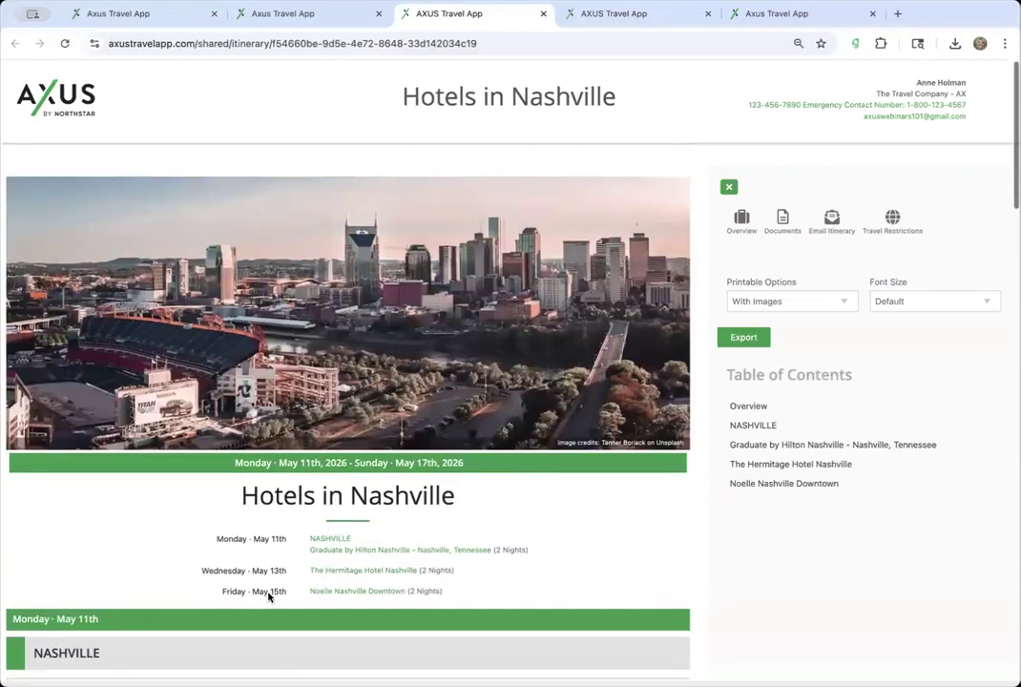
pyautogui.scroll(-1, 268, 598)
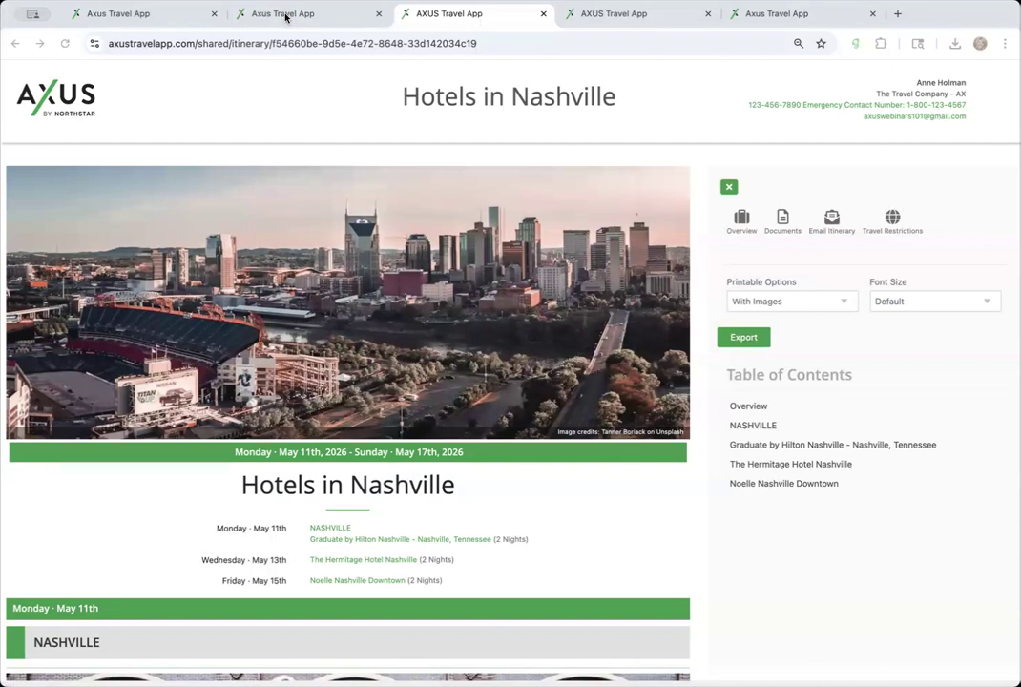
# - Return to the itinerary's admin page and open the Graduate by Hilton Nashville booking
pyautogui.click(239, 15)
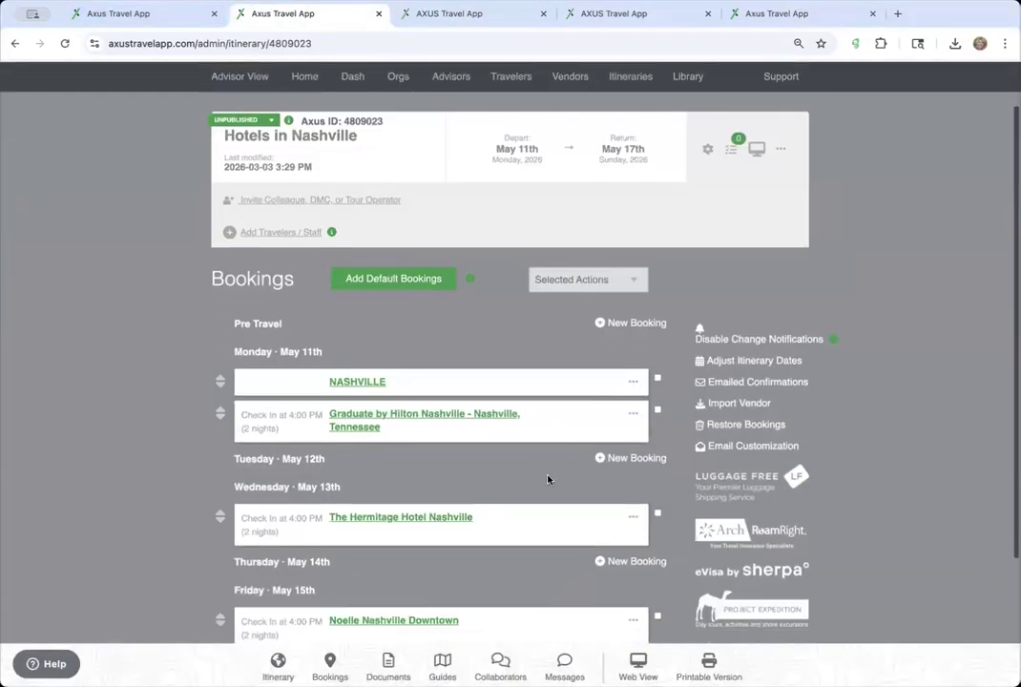
pyautogui.scroll(-2, 501, 398)
pyautogui.scroll(-3, 476, 507)
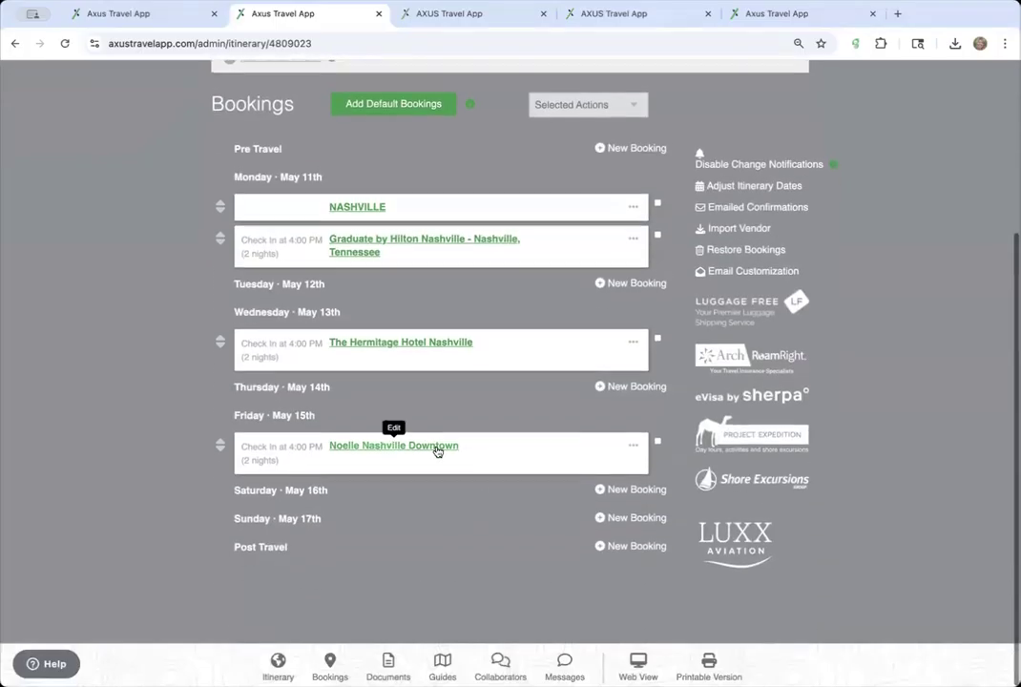
pyautogui.click(482, 241)
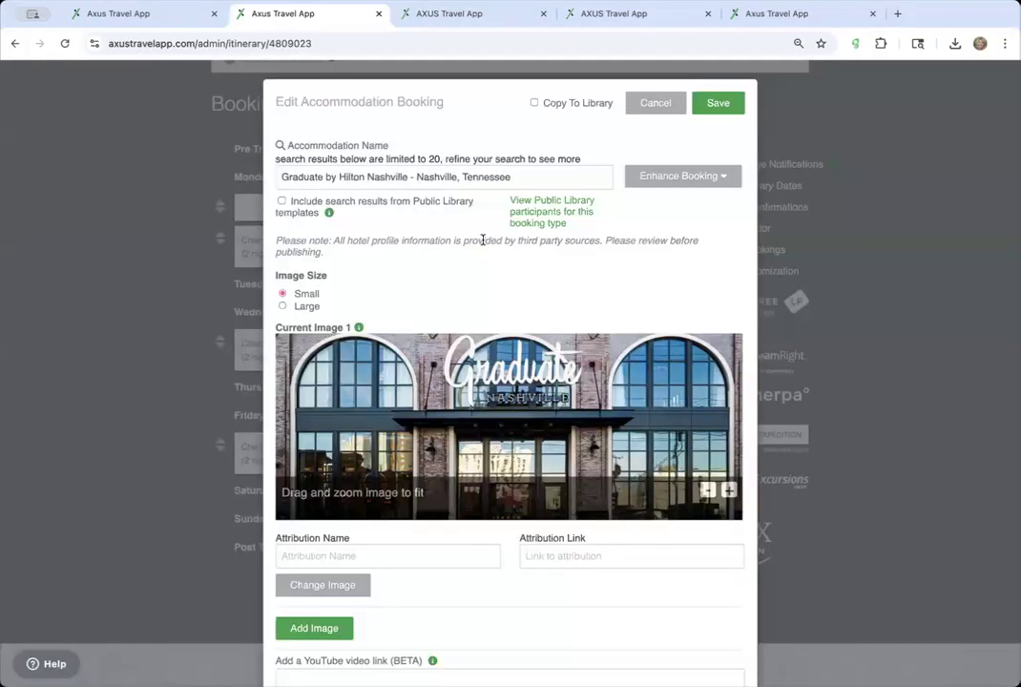
# - Add an empty image slot and list hotel matches in the Accommodation Name field
pyautogui.scroll(-3, 382, 412)
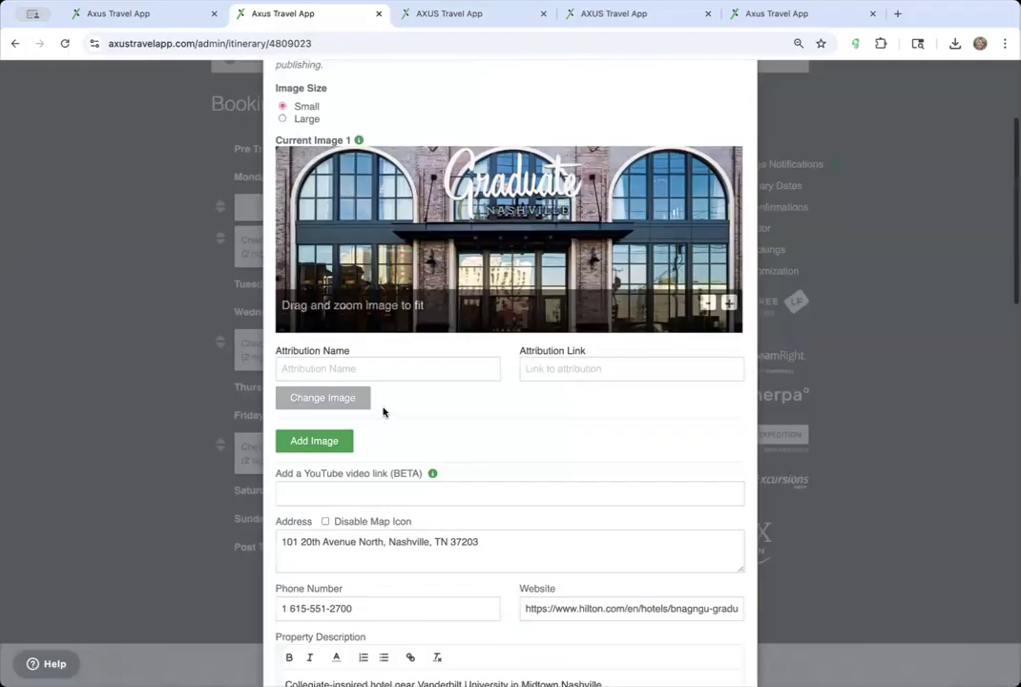
pyautogui.click(322, 445)
pyautogui.scroll(-2, 508, 401)
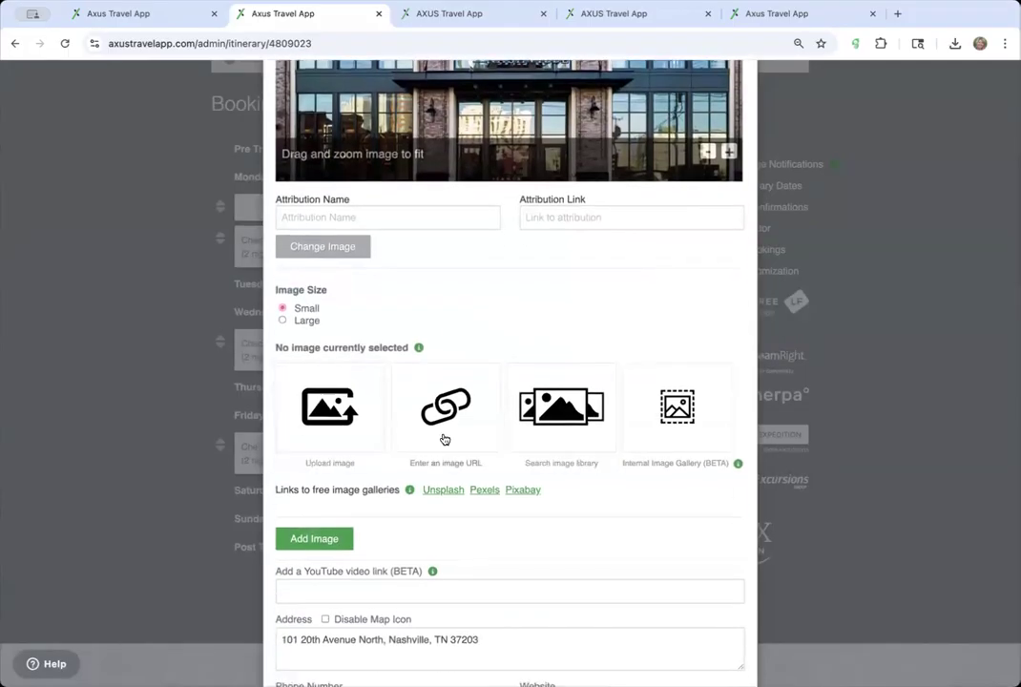
pyautogui.scroll(4, 449, 412)
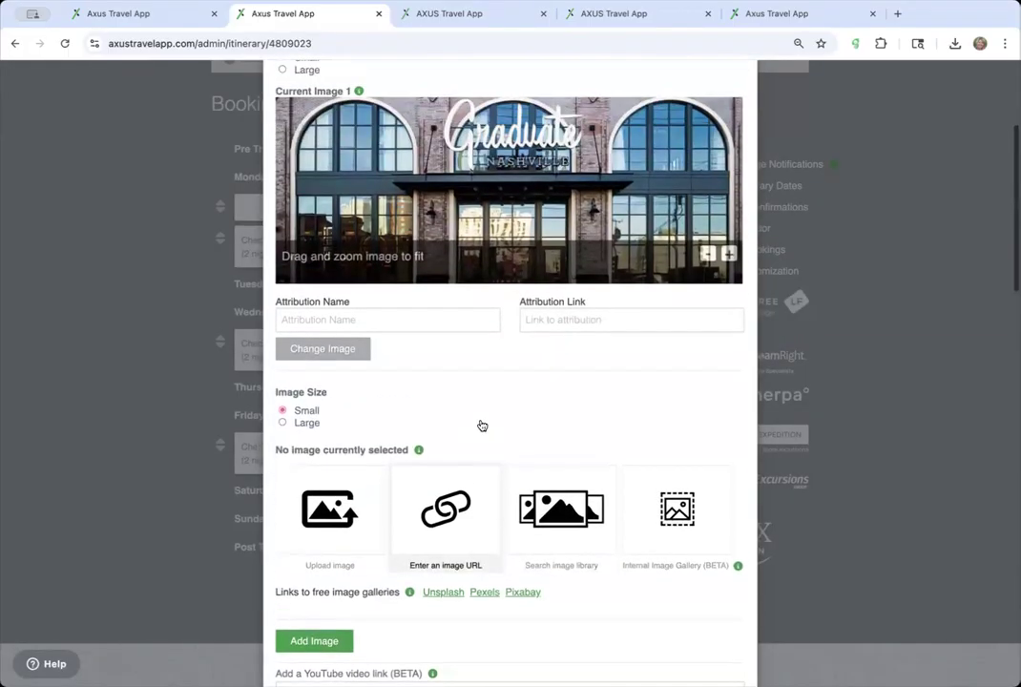
pyautogui.scroll(-3, 482, 424)
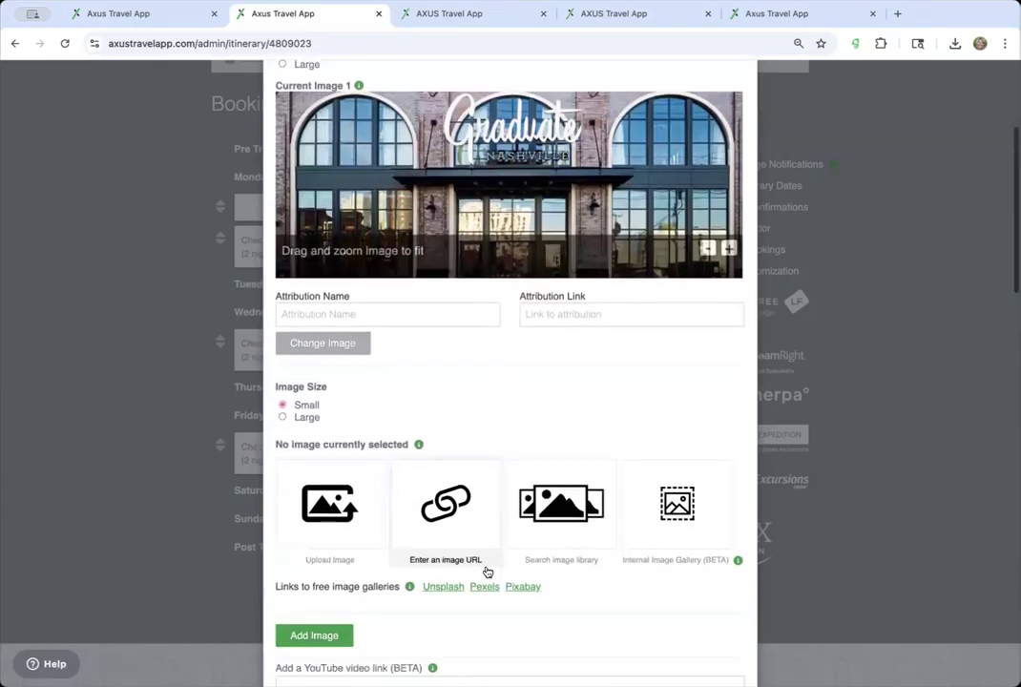
pyautogui.scroll(4, 489, 260)
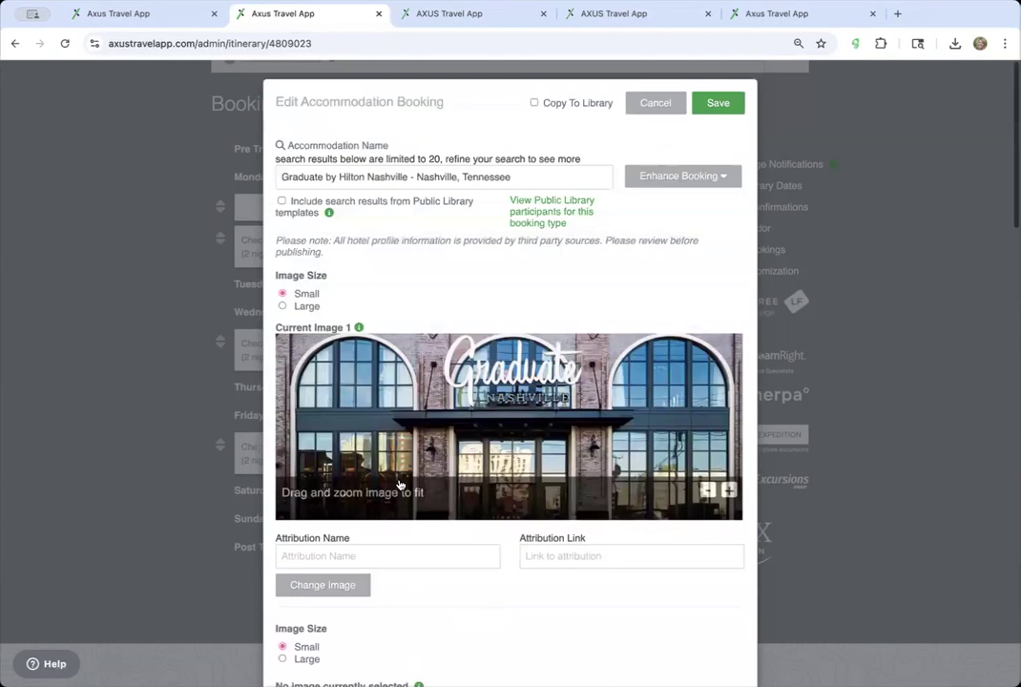
pyautogui.click(513, 174)
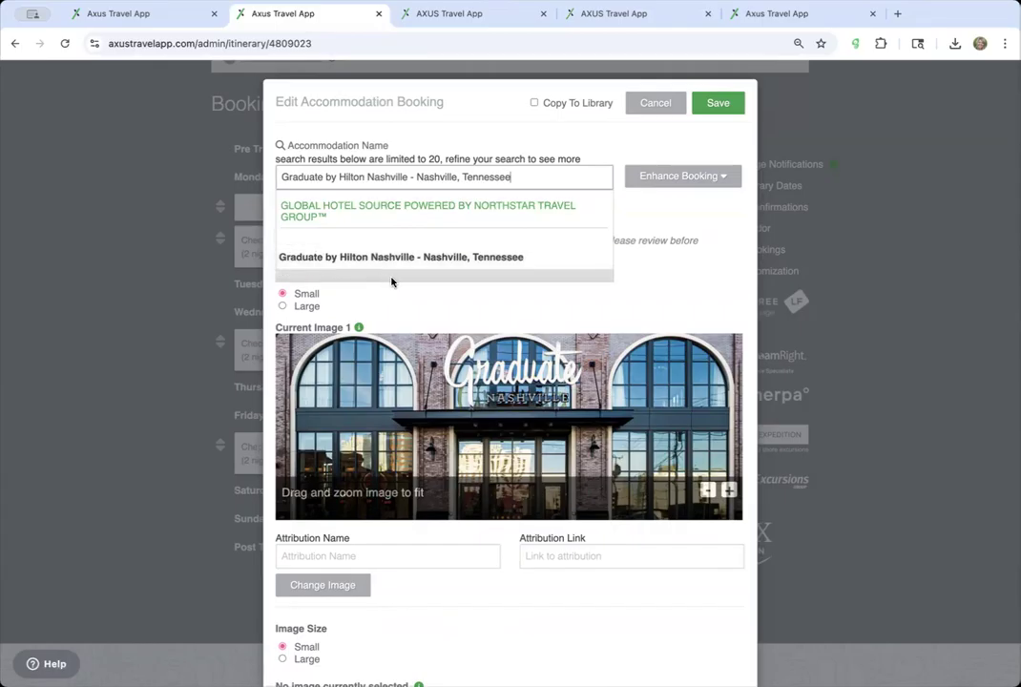
# - Reselect the Graduate hotel and set its facade photo as image 1
pyautogui.click(374, 256)
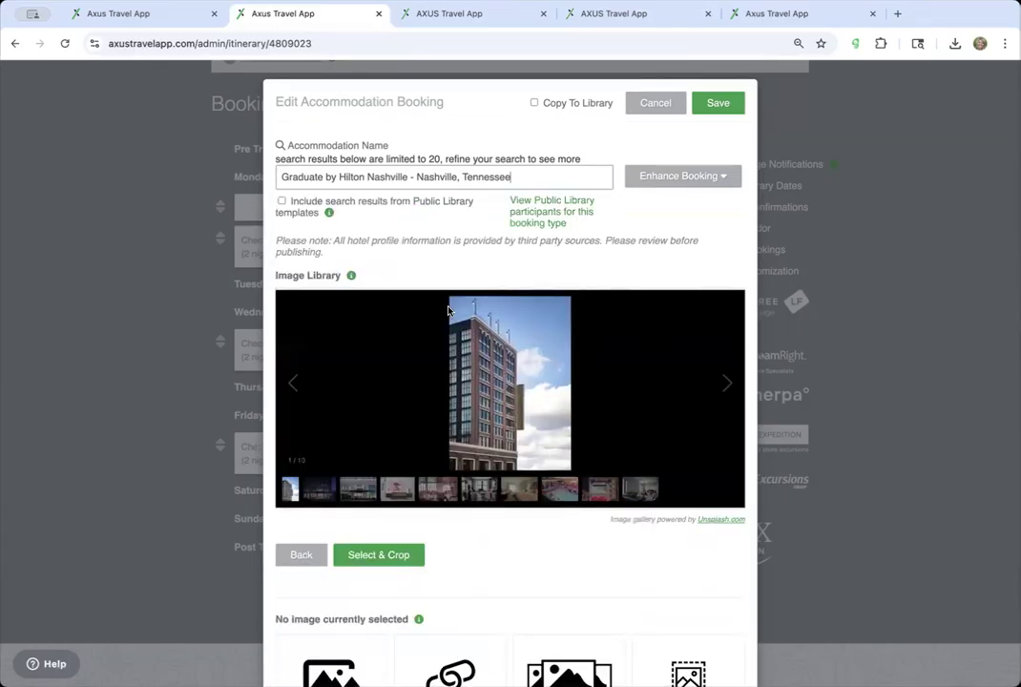
pyautogui.click(371, 491)
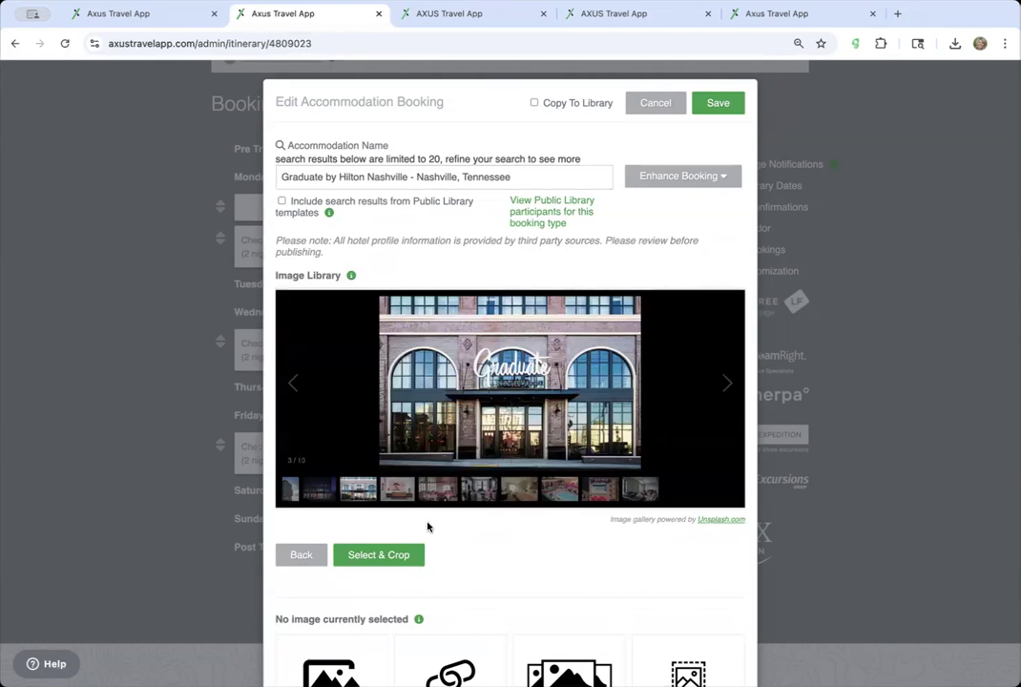
pyautogui.click(406, 555)
pyautogui.moveTo(506, 402)
pyautogui.mouseDown()
pyautogui.moveTo(507, 374)
pyautogui.moveTo(507, 402)
pyautogui.mouseUp()
pyautogui.scroll(-5, 507, 402)
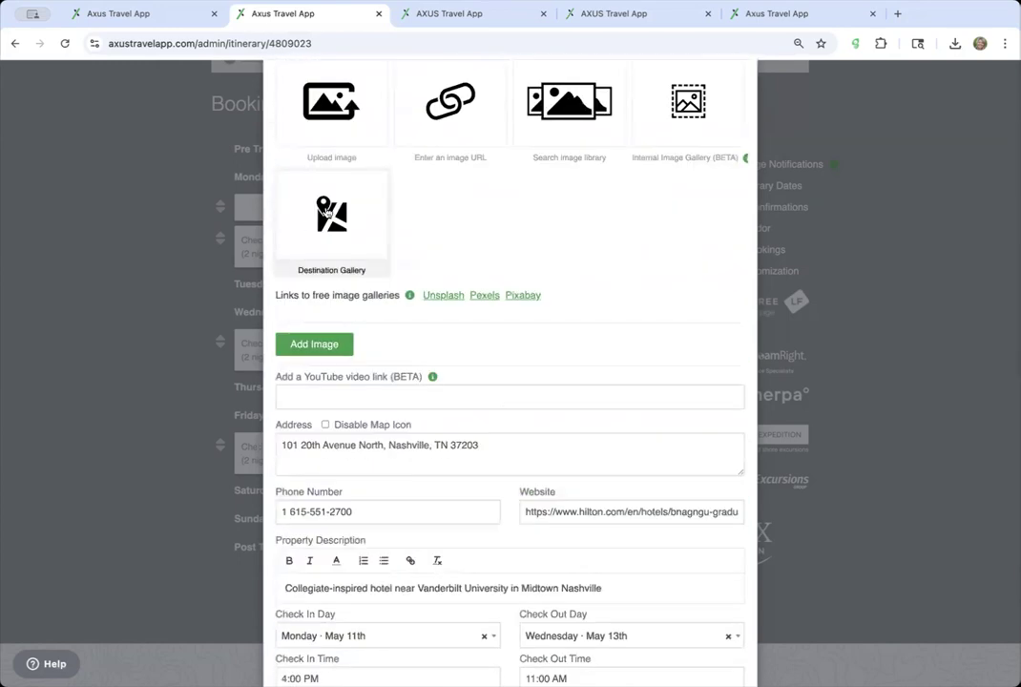
pyautogui.scroll(1, 330, 244)
# - Set the tower photo from Destination Gallery as image 2, shifted to show the GRADUATE sign
pyautogui.click(317, 360)
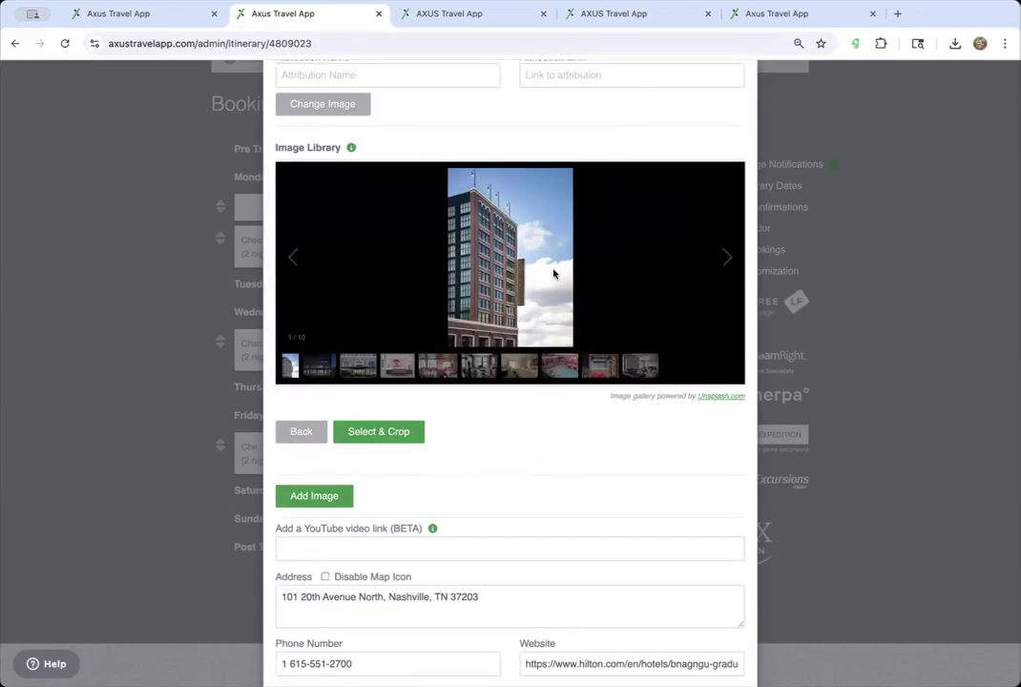
pyautogui.click(381, 437)
pyautogui.moveTo(510, 237); pyautogui.dragTo(509, 184)
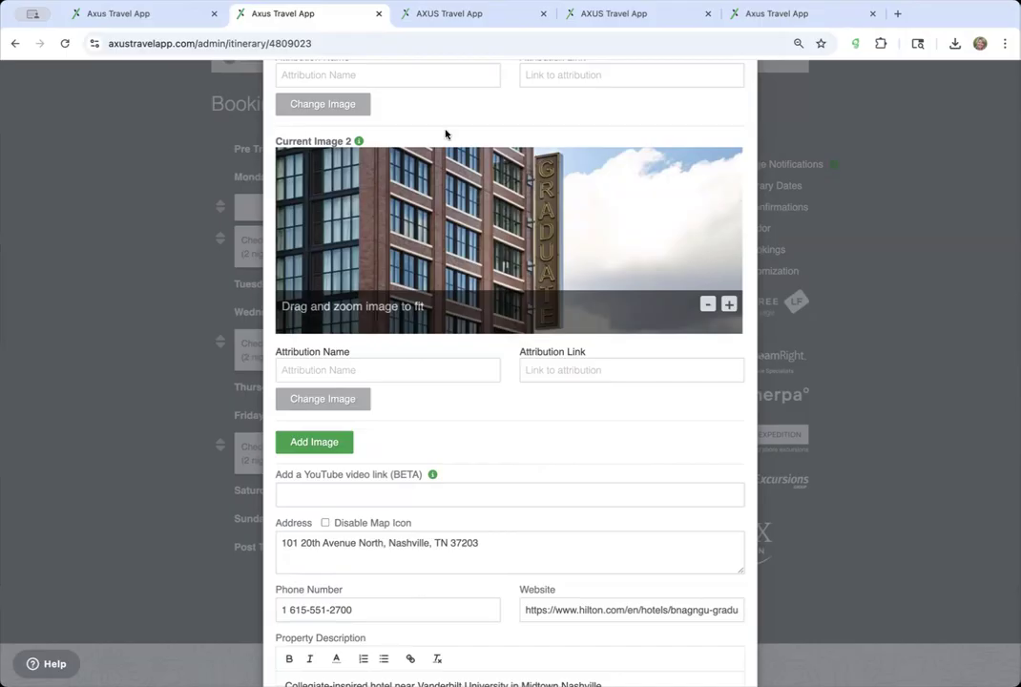
# - Add a third image: the rooftop pool photo from Destination Gallery, repositioned to show more pool
pyautogui.click(315, 442)
pyautogui.scroll(-4, 497, 458)
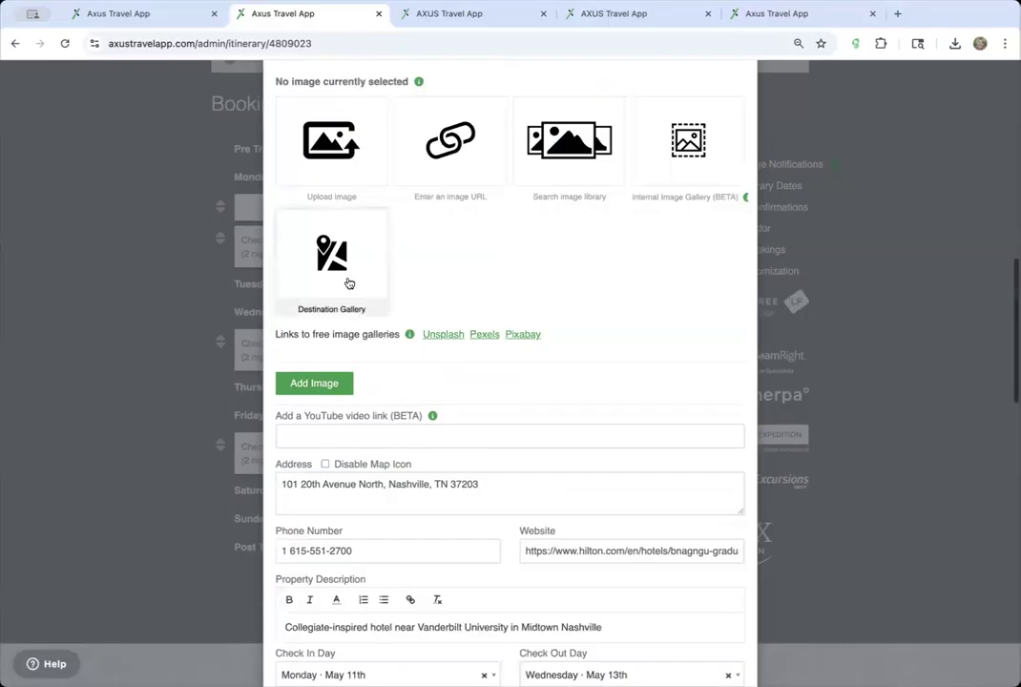
pyautogui.click(346, 281)
pyautogui.click(563, 301)
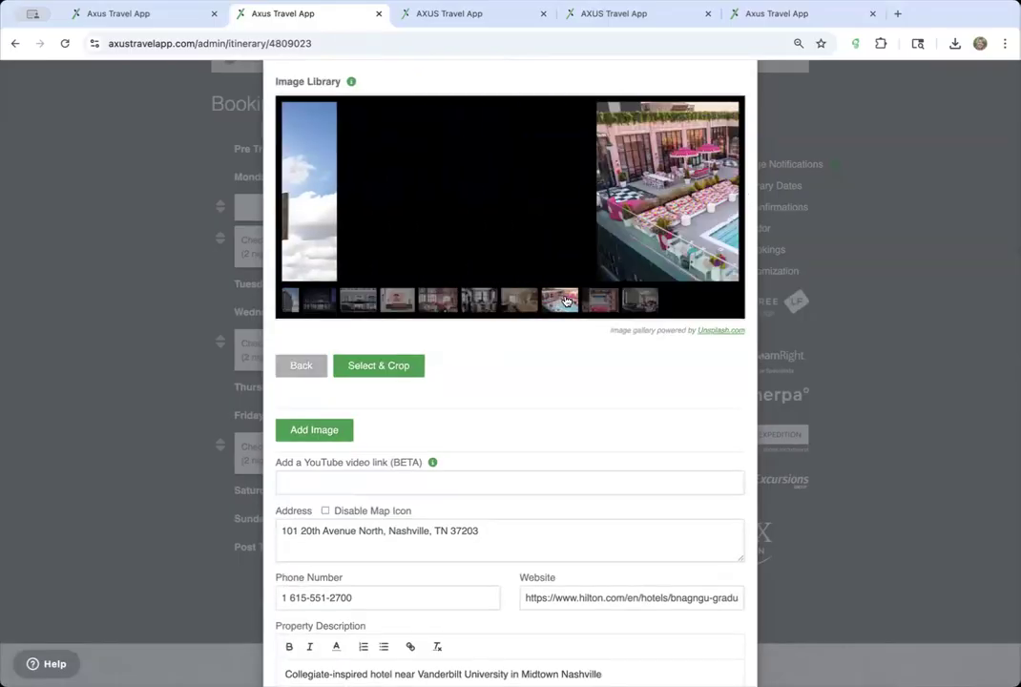
pyautogui.click(405, 370)
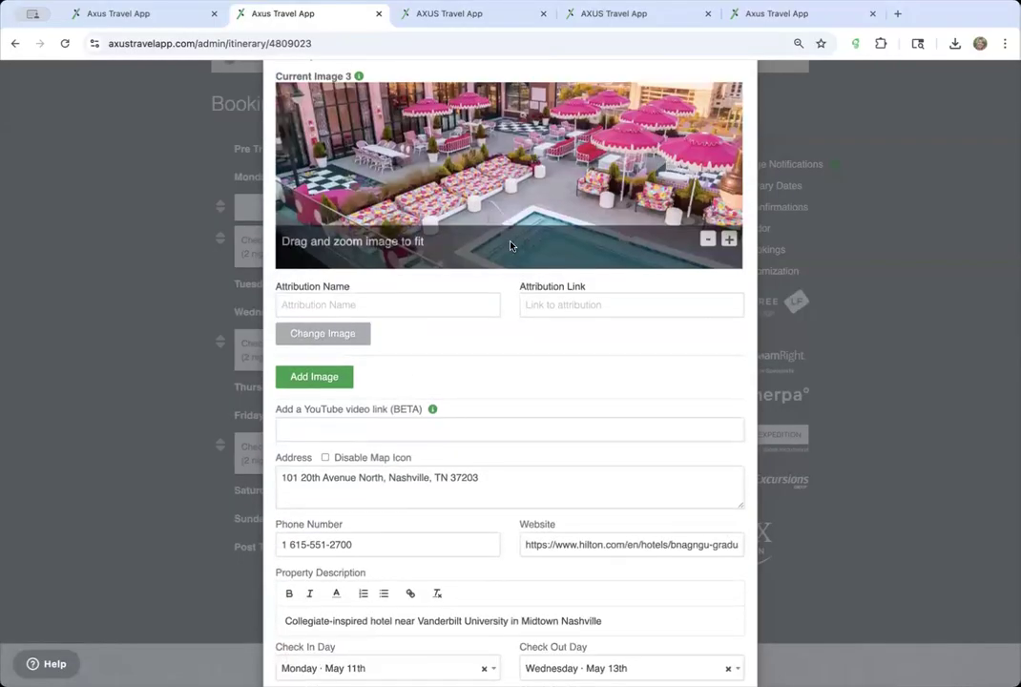
pyautogui.moveTo(524, 346); pyautogui.dragTo(517, 317)
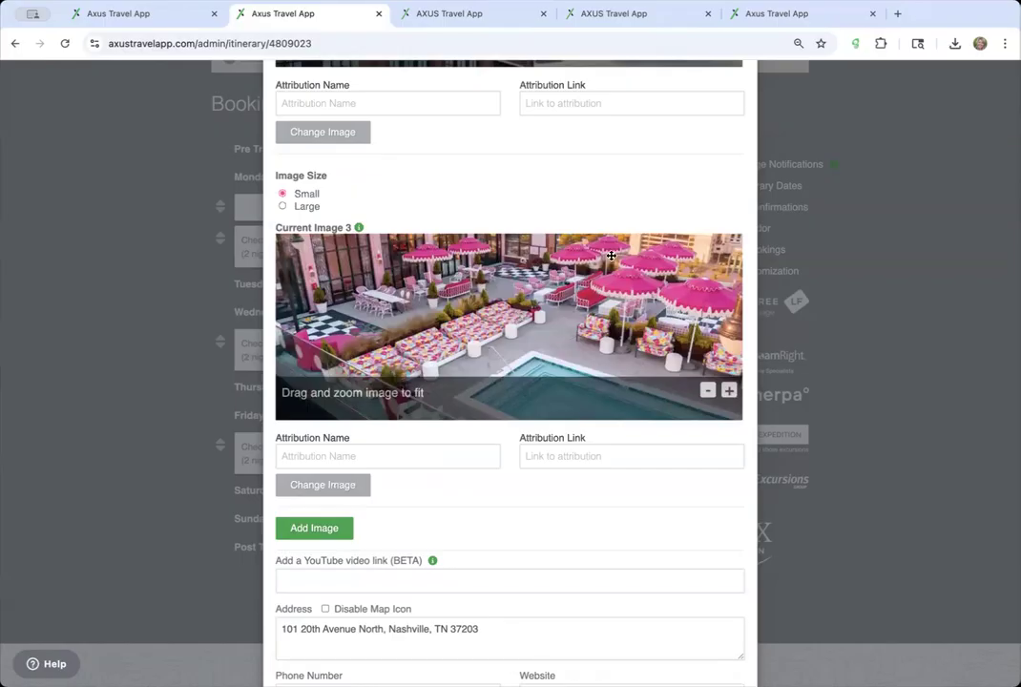
# - Save the Graduate by Hilton Nashville booking
pyautogui.scroll(-5, 467, 346)
pyautogui.scroll(5, 467, 349)
pyautogui.scroll(10, 467, 346)
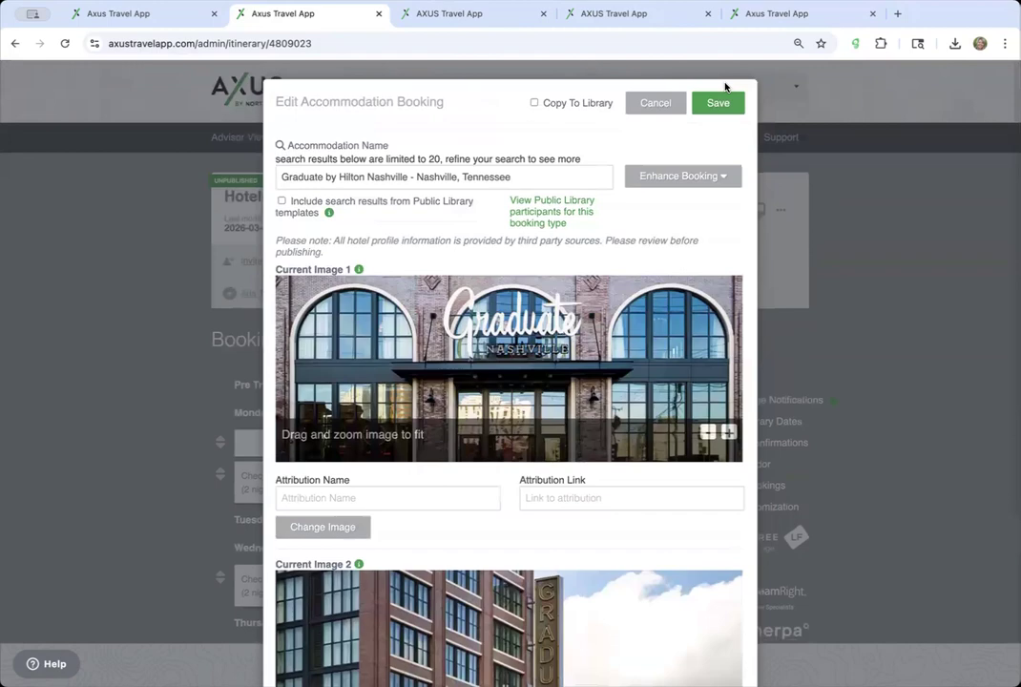
pyautogui.click(723, 105)
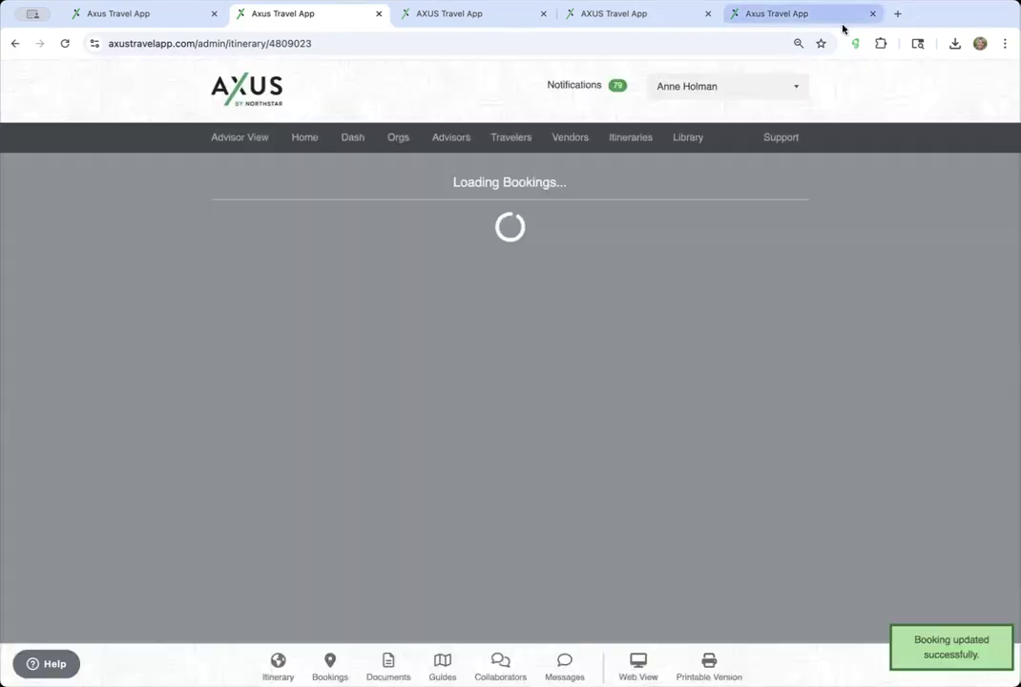
# - Open the Axus Help Center in a new tab and search for 'images'
pyautogui.click(897, 14)
pyautogui.write('support.axustravelapp.com/hc/en-us')
pyautogui.press('Return')
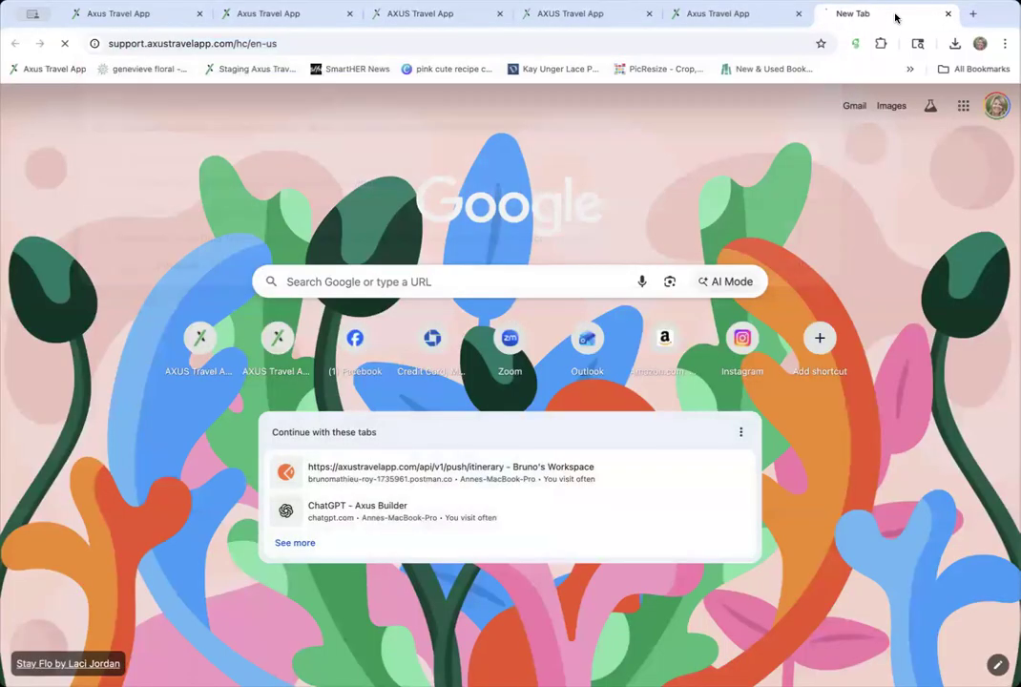
pyautogui.click(674, 179)
pyautogui.write('images')
pyautogui.press('Return')
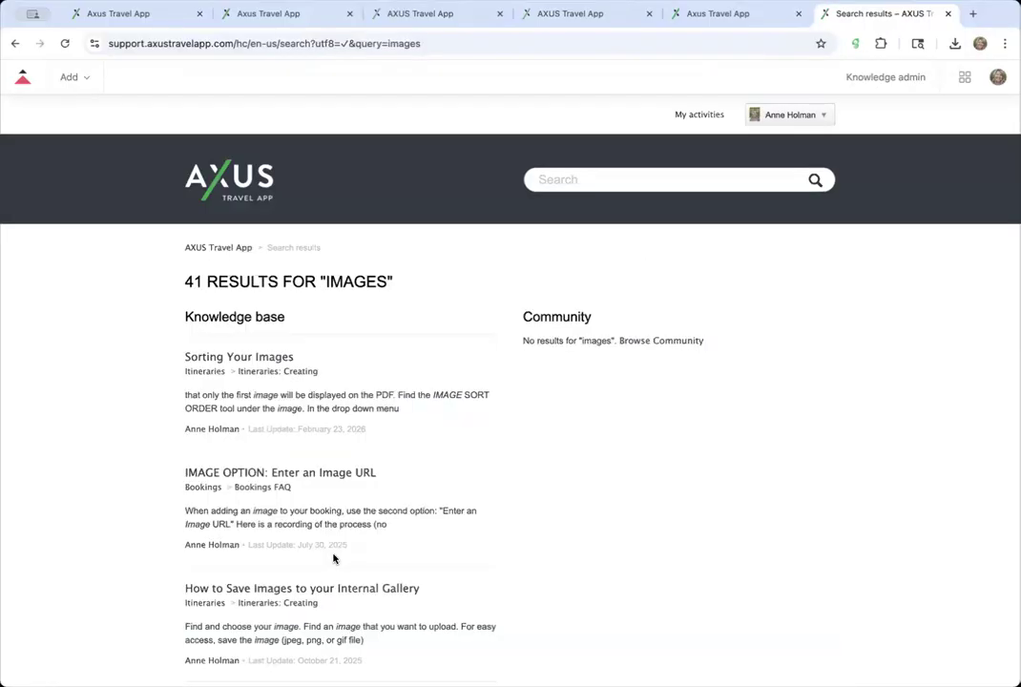
# - Browse the 41 'images' results, then return to the accommodation template tab
pyautogui.scroll(-2, 237, 592)
pyautogui.scroll(-4, 234, 487)
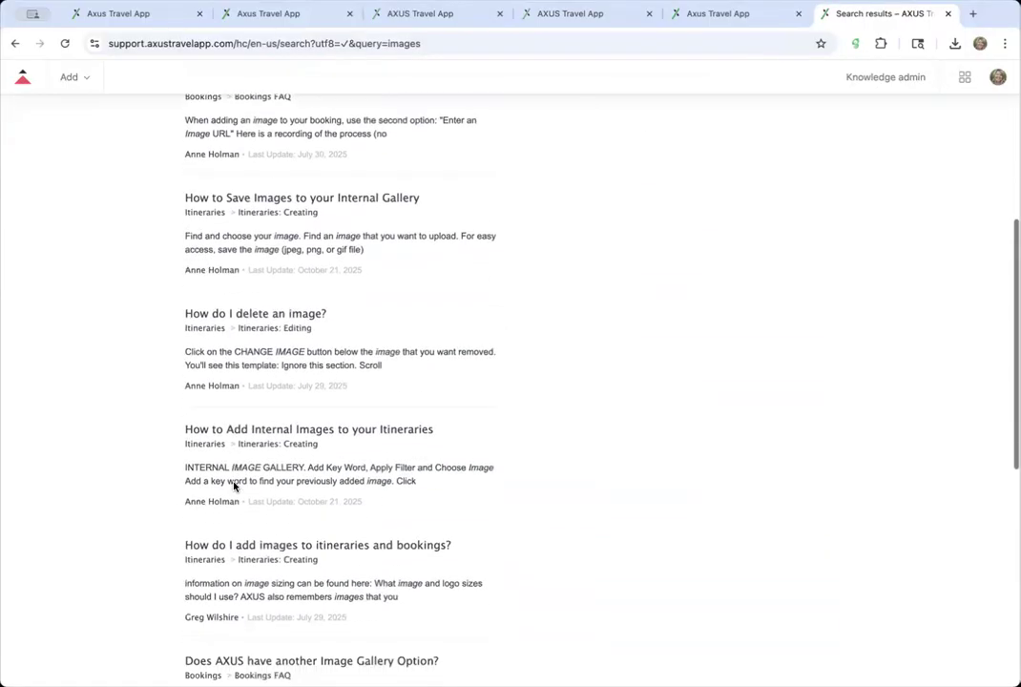
pyautogui.scroll(2, 234, 487)
pyautogui.scroll(2, 234, 487)
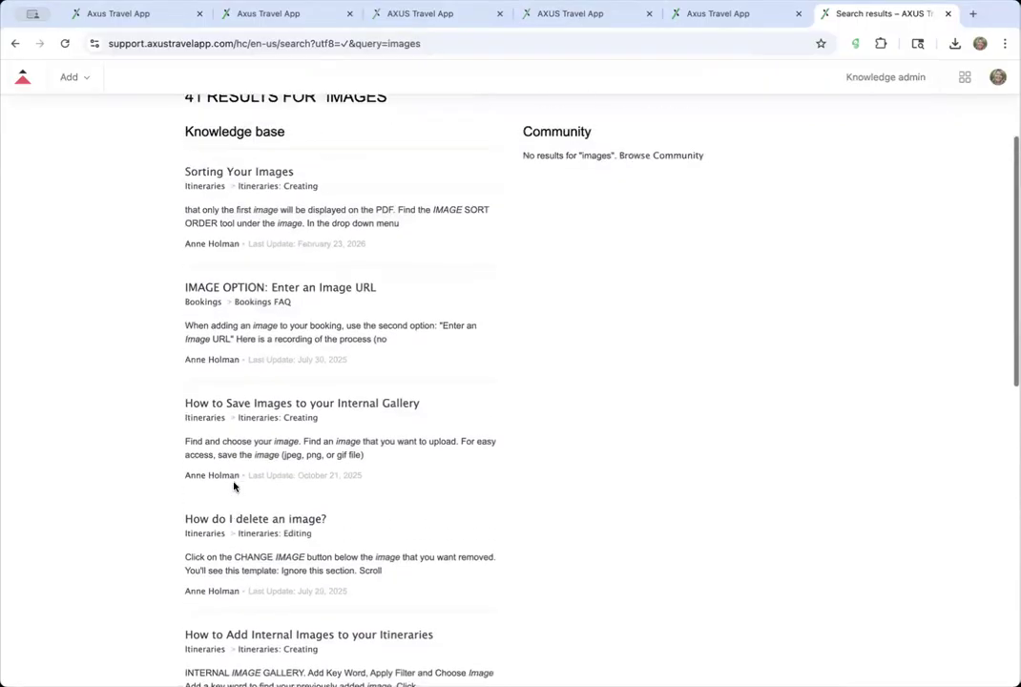
pyautogui.scroll(-10, 234, 487)
pyautogui.scroll(2, 233, 486)
pyautogui.scroll(2, 234, 486)
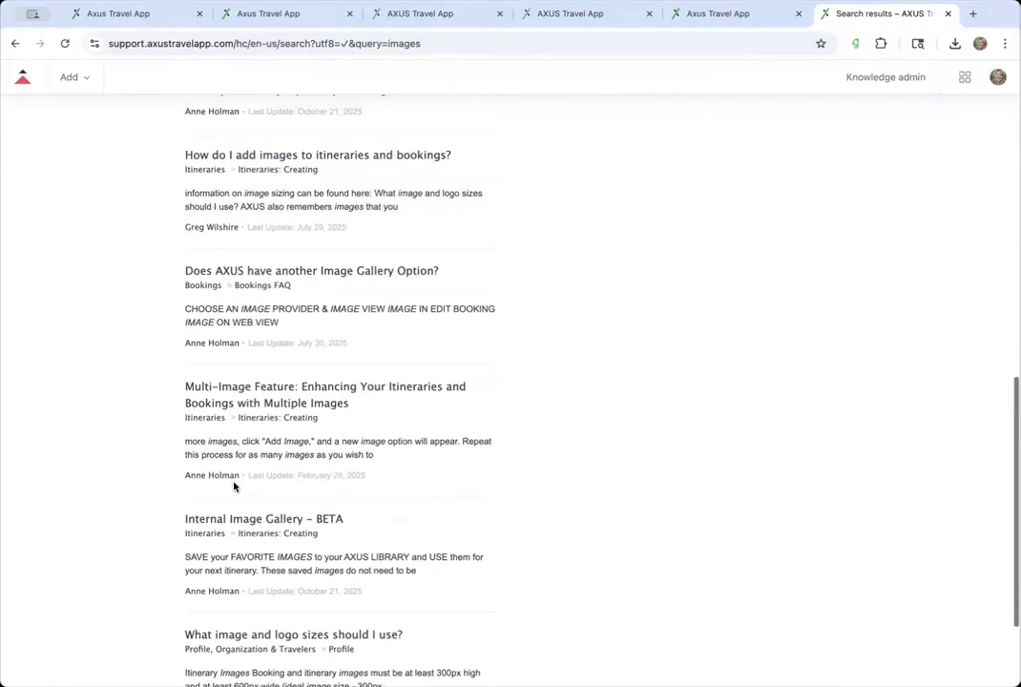
pyautogui.scroll(10, 308, 410)
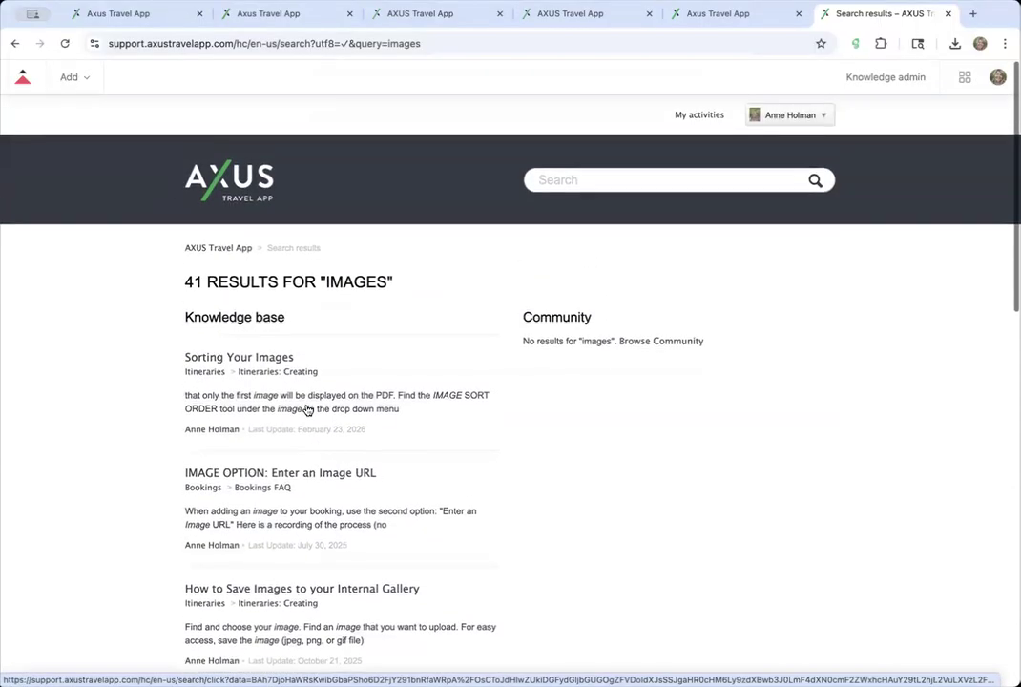
pyautogui.click(551, 43)
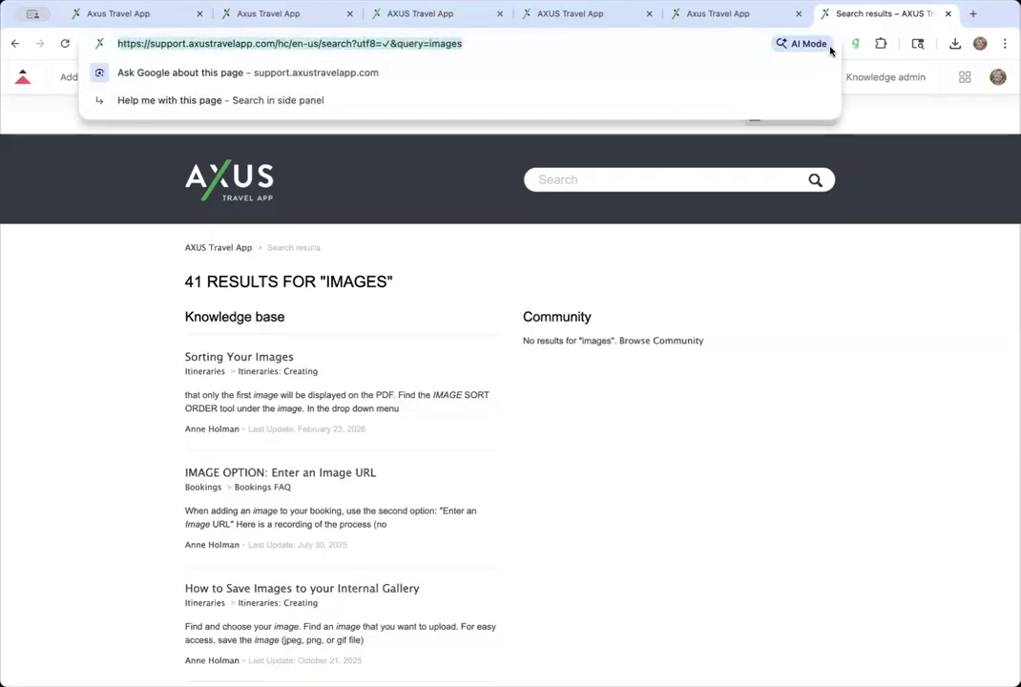
pyautogui.click(726, 13)
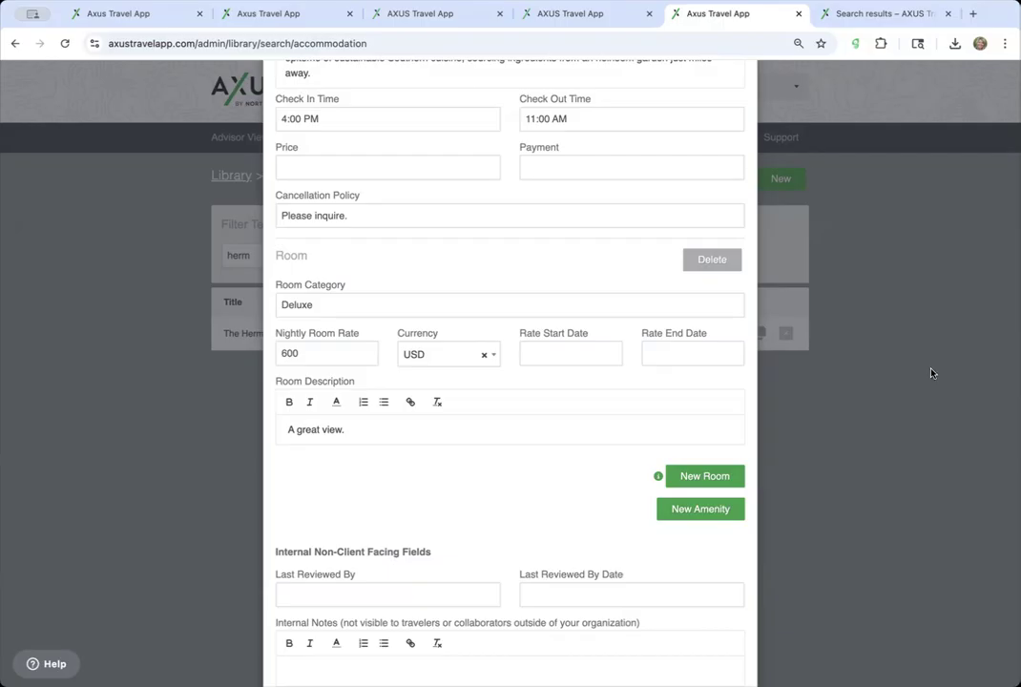
# - Save The Hermitage Hotel Nashville template and reopen it for editing
pyautogui.scroll(10, 675, 241)
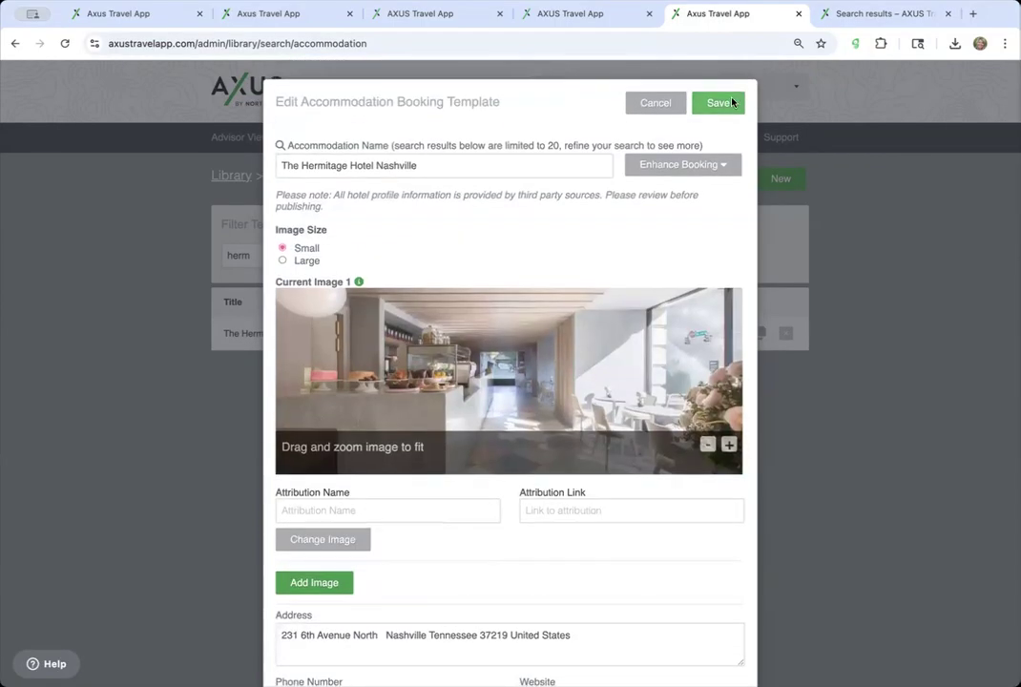
pyautogui.click(721, 102)
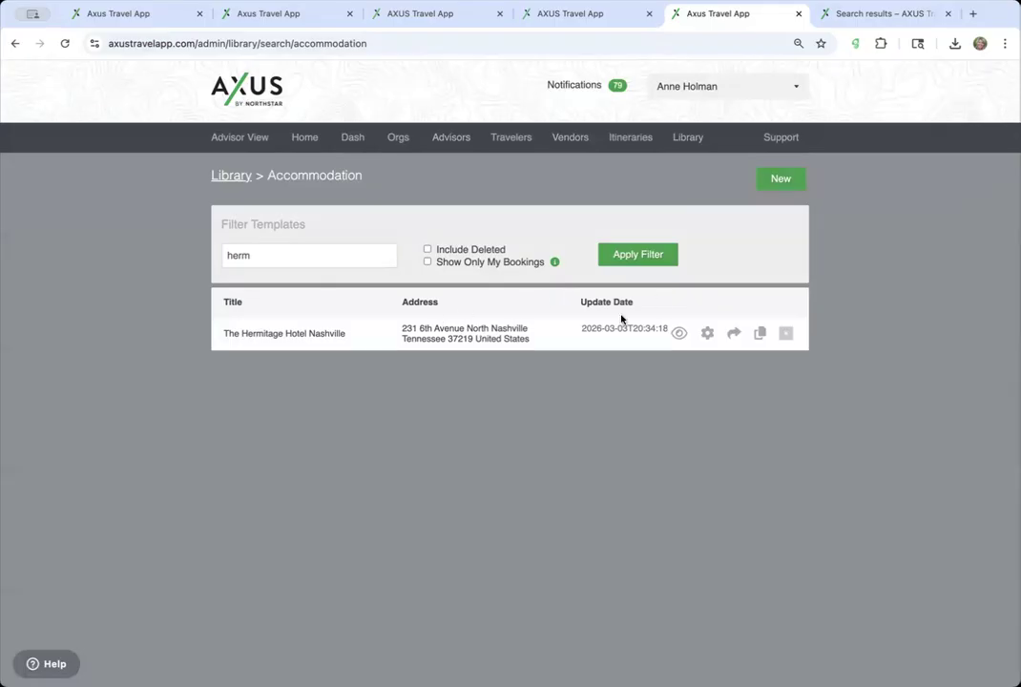
pyautogui.click(709, 335)
# - Add a trial amenity section, then cancel so the template closes without it
pyautogui.scroll(-8, 537, 469)
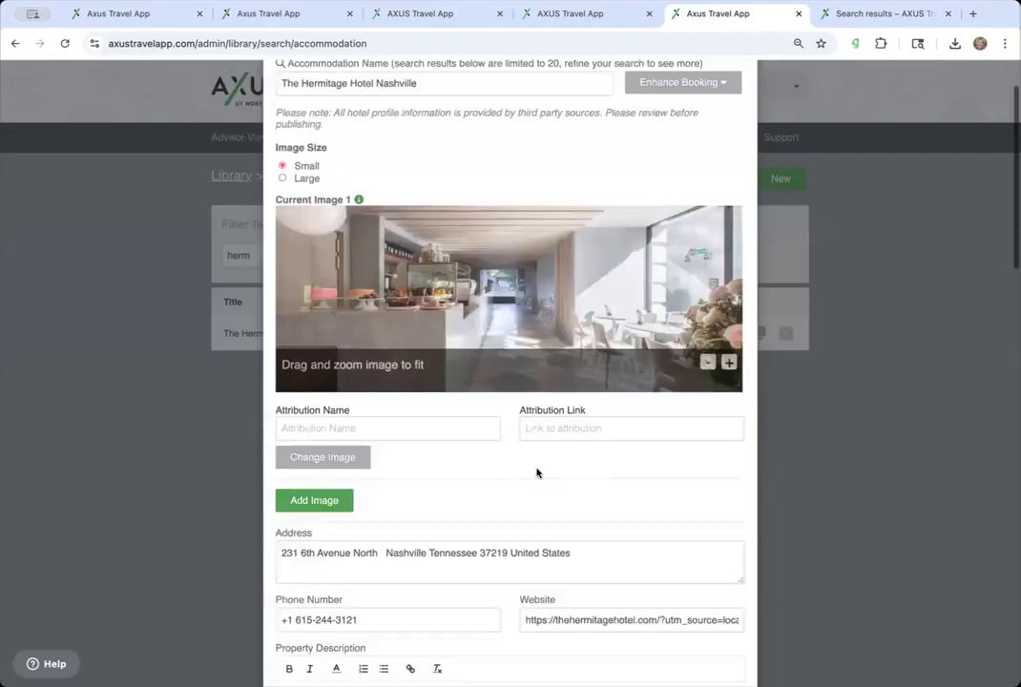
pyautogui.scroll(-10, 537, 470)
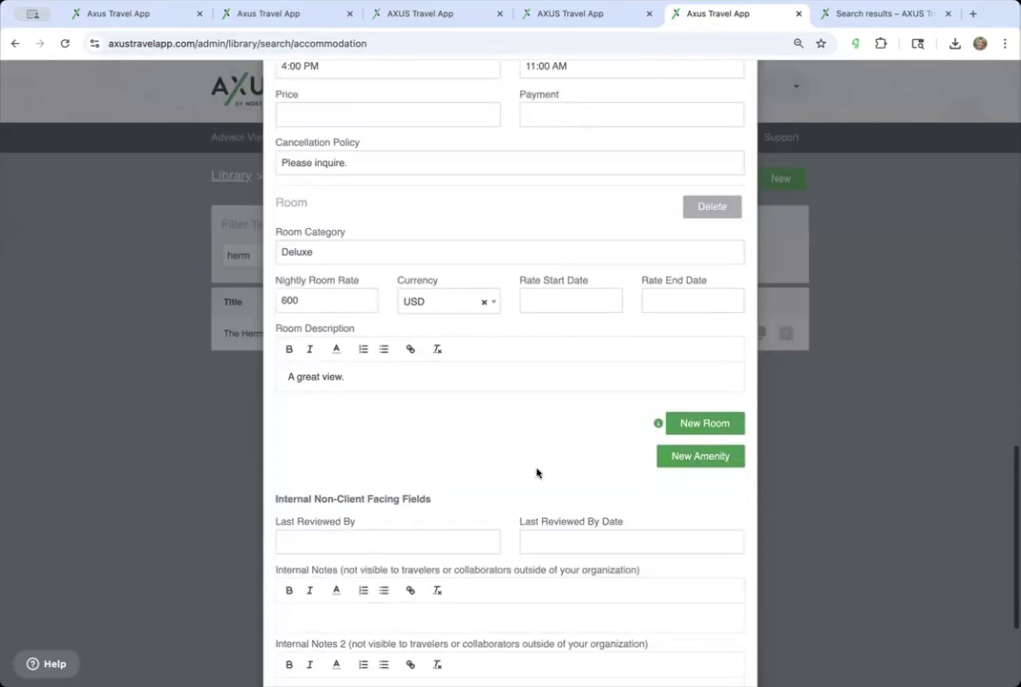
pyautogui.scroll(-1, 538, 473)
pyautogui.scroll(12, 537, 470)
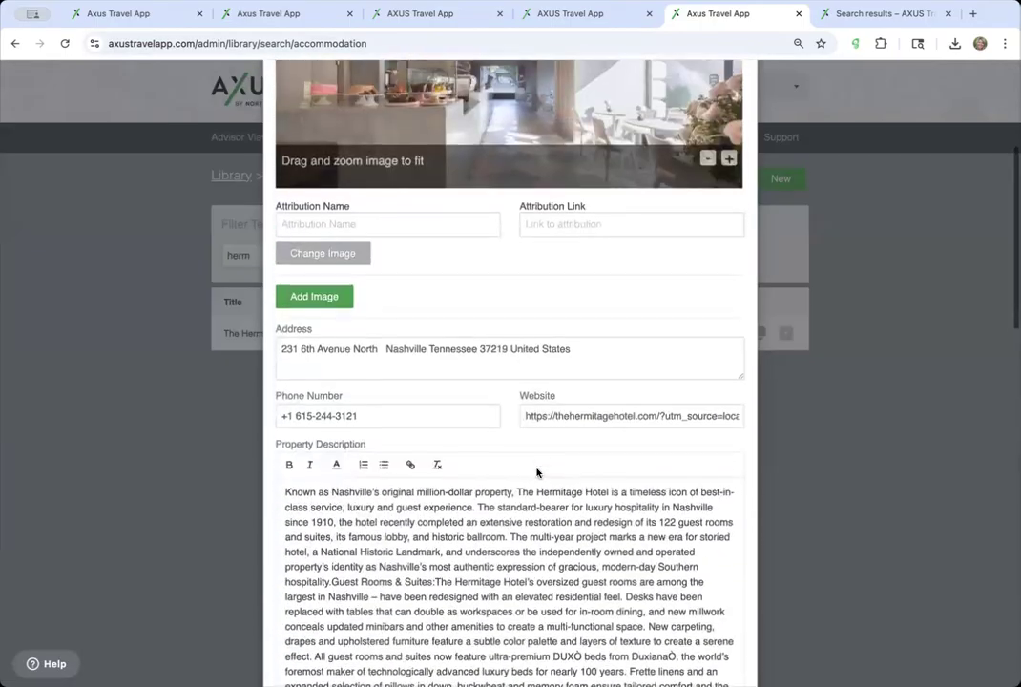
pyautogui.scroll(5, 537, 470)
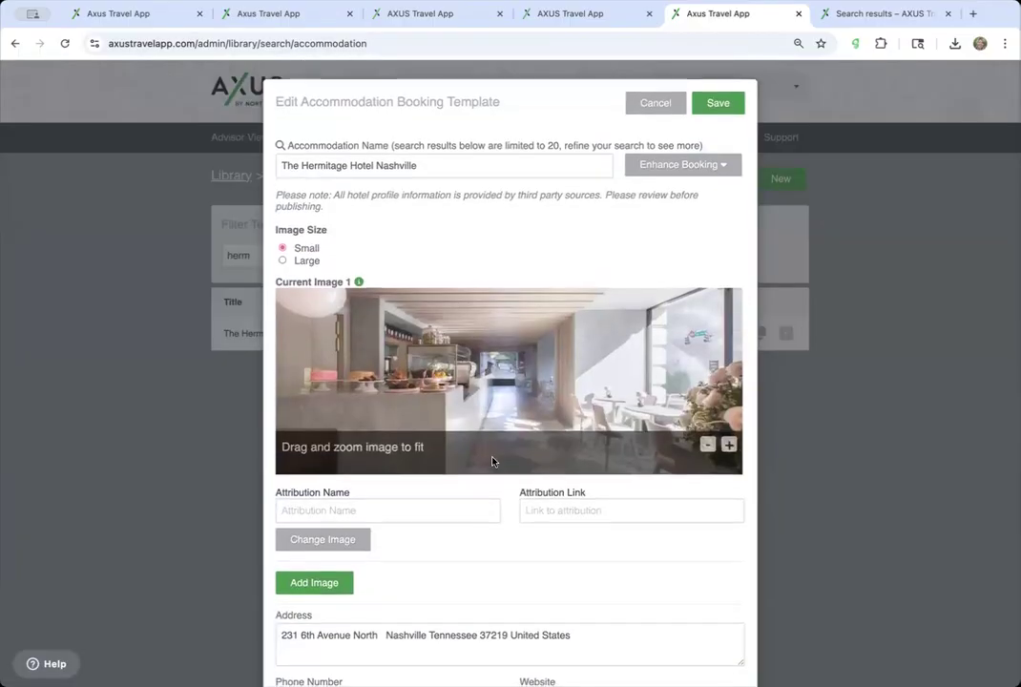
pyautogui.scroll(-15, 494, 462)
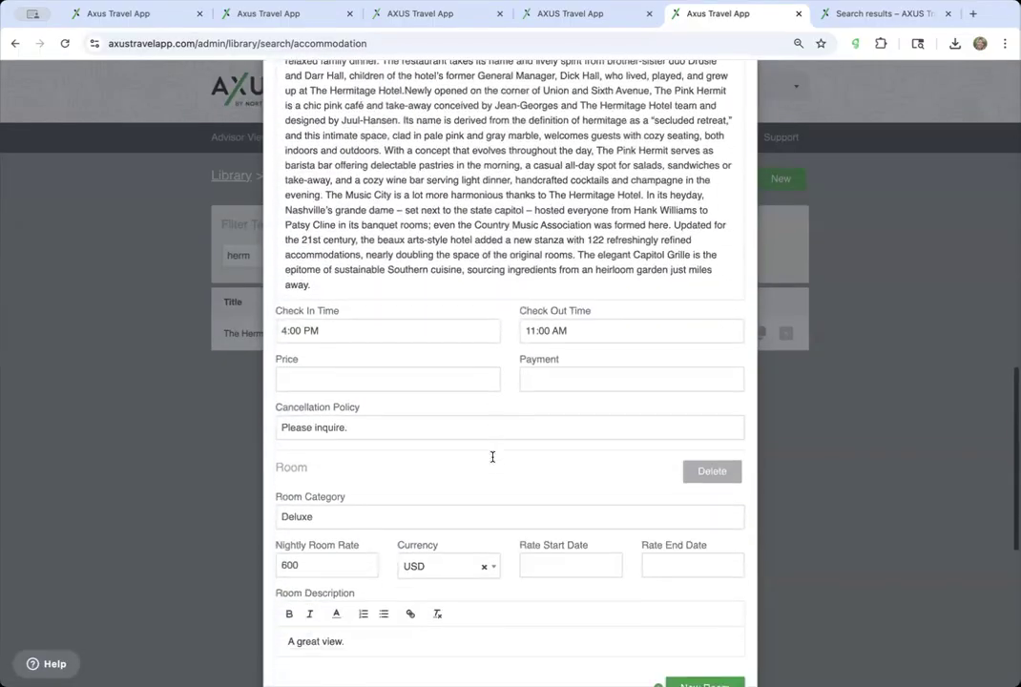
pyautogui.scroll(-8, 411, 450)
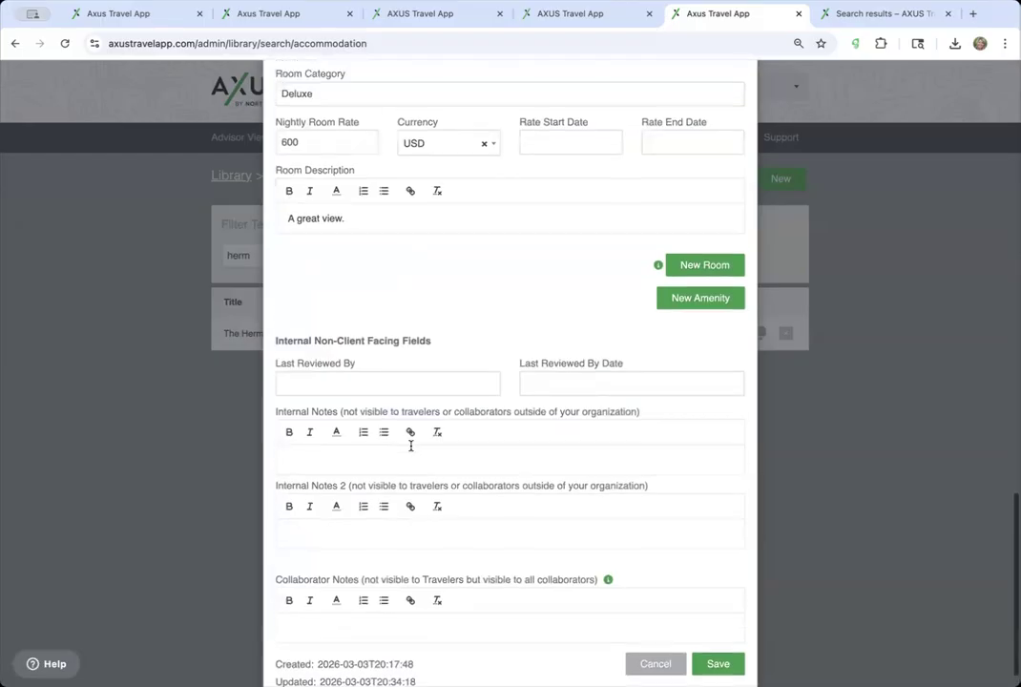
pyautogui.scroll(3, 412, 450)
pyautogui.scroll(-2, 411, 450)
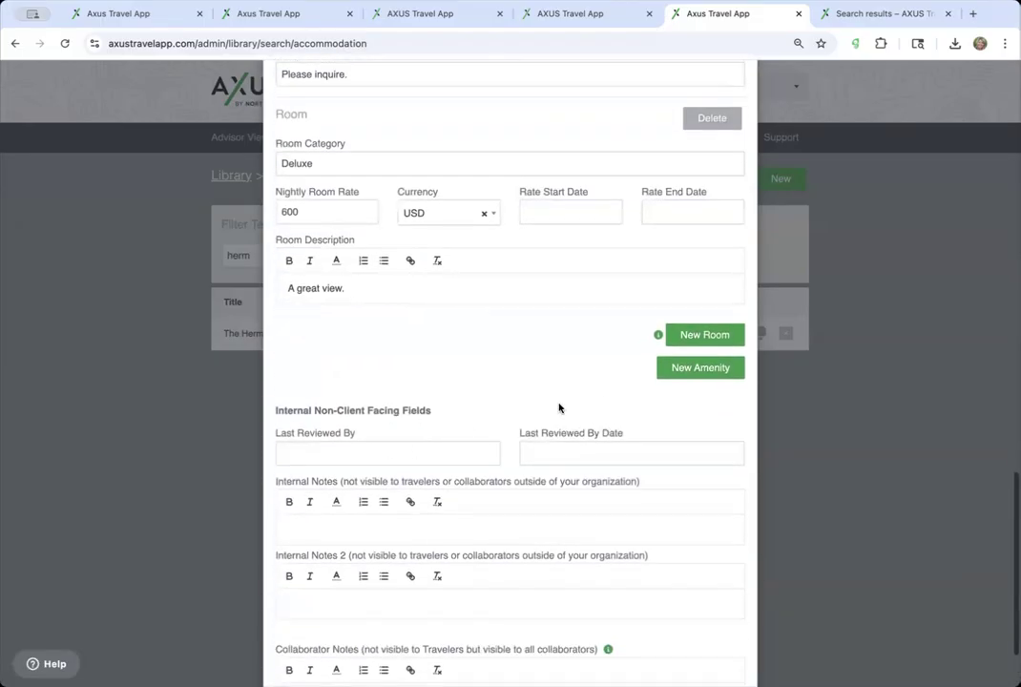
pyautogui.click(692, 368)
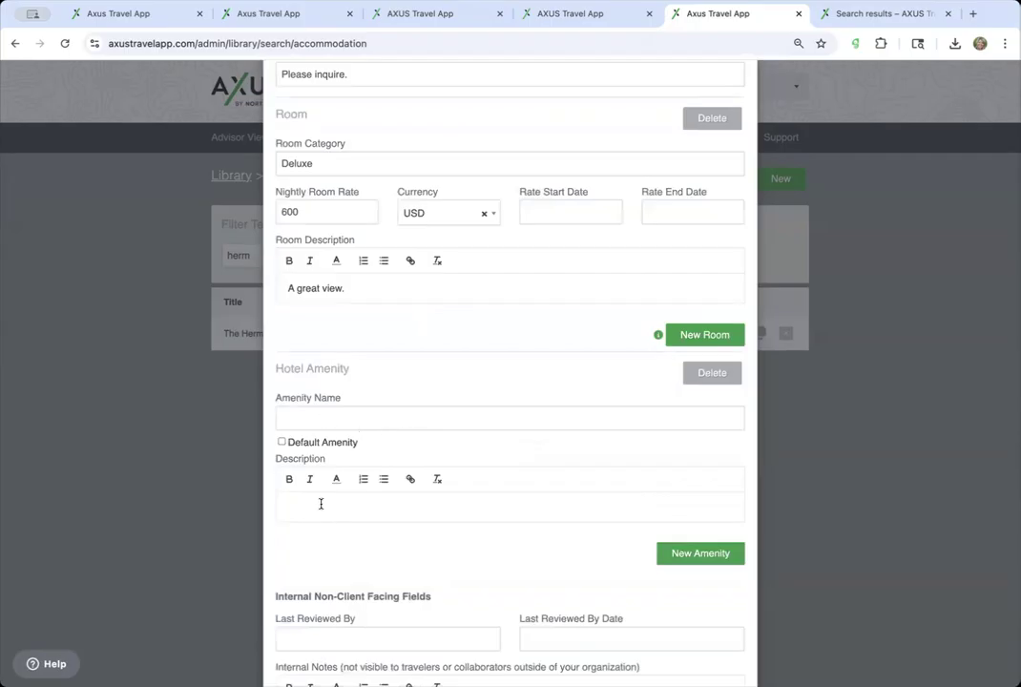
pyautogui.scroll(-1, 400, 507)
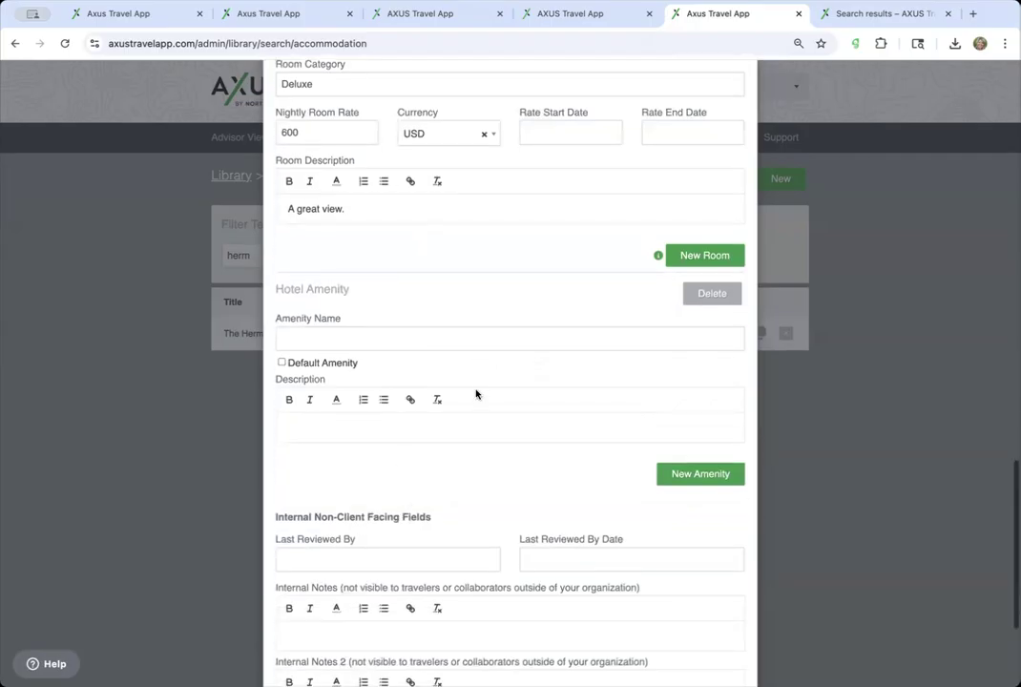
pyautogui.scroll(15, 476, 393)
pyautogui.scroll(-1, 476, 393)
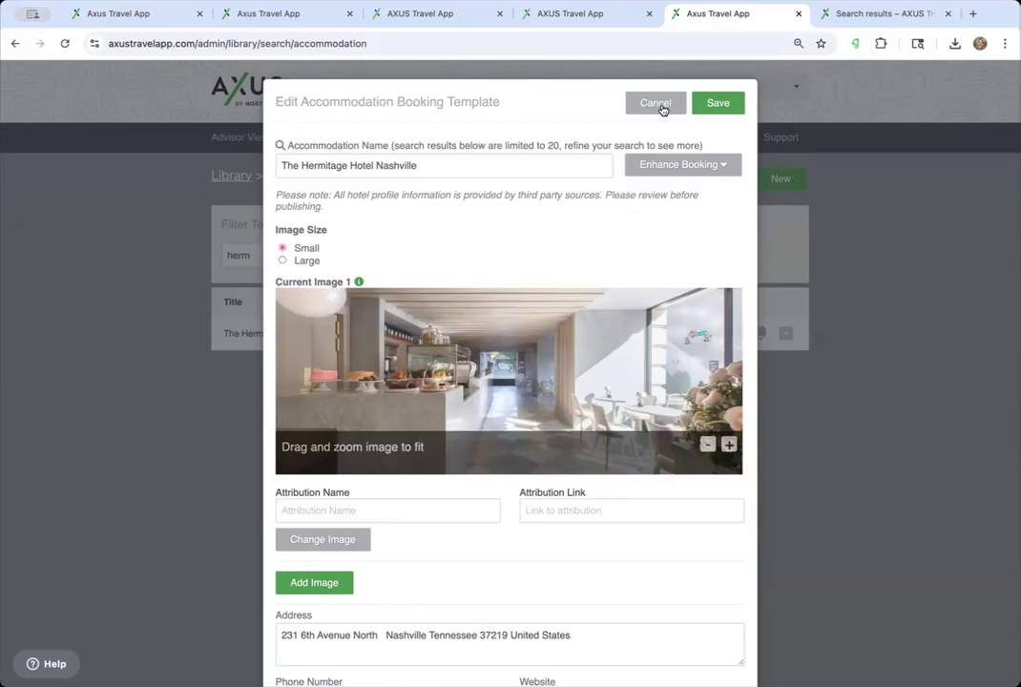
pyautogui.click(660, 107)
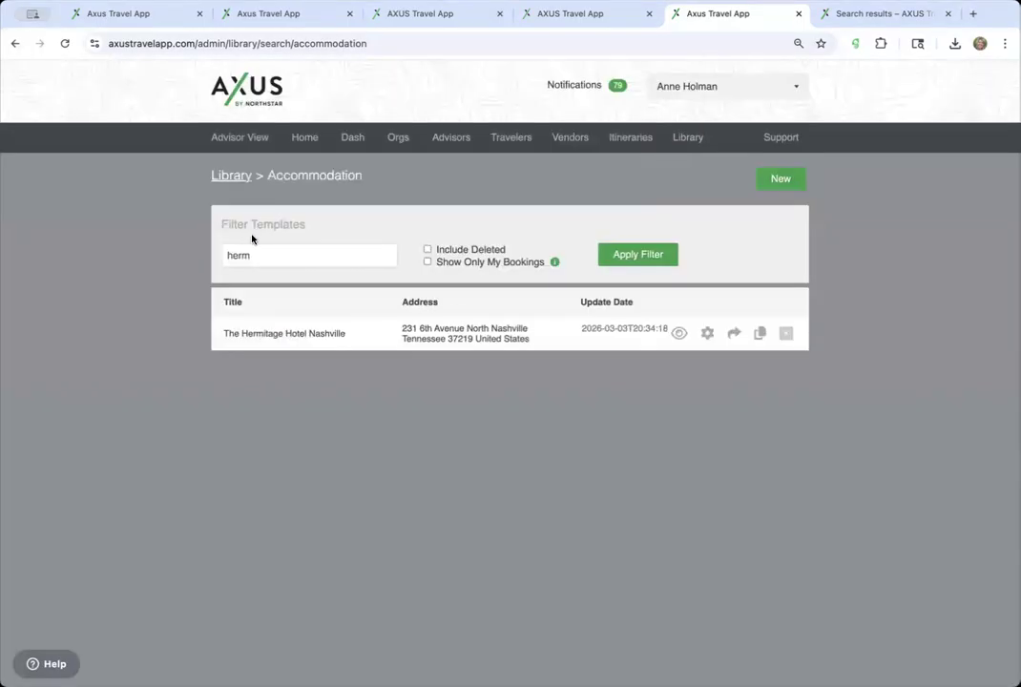
# - In Library > Accommodation, create and save a new template named 'Four Seasons Miami'
pyautogui.click(244, 182)
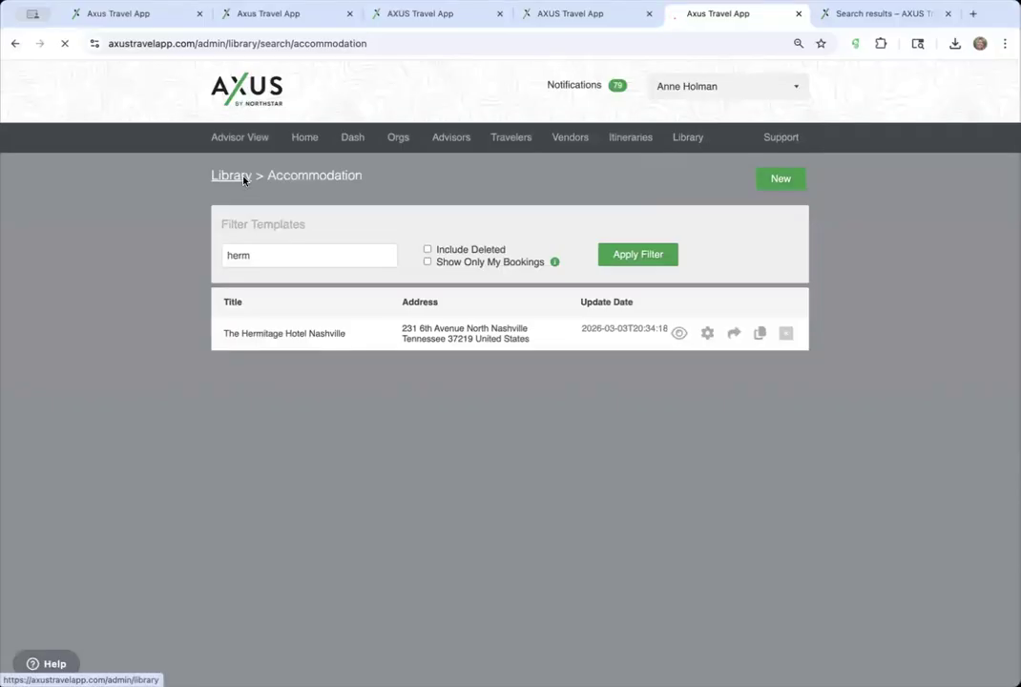
pyautogui.scroll(-1, 251, 456)
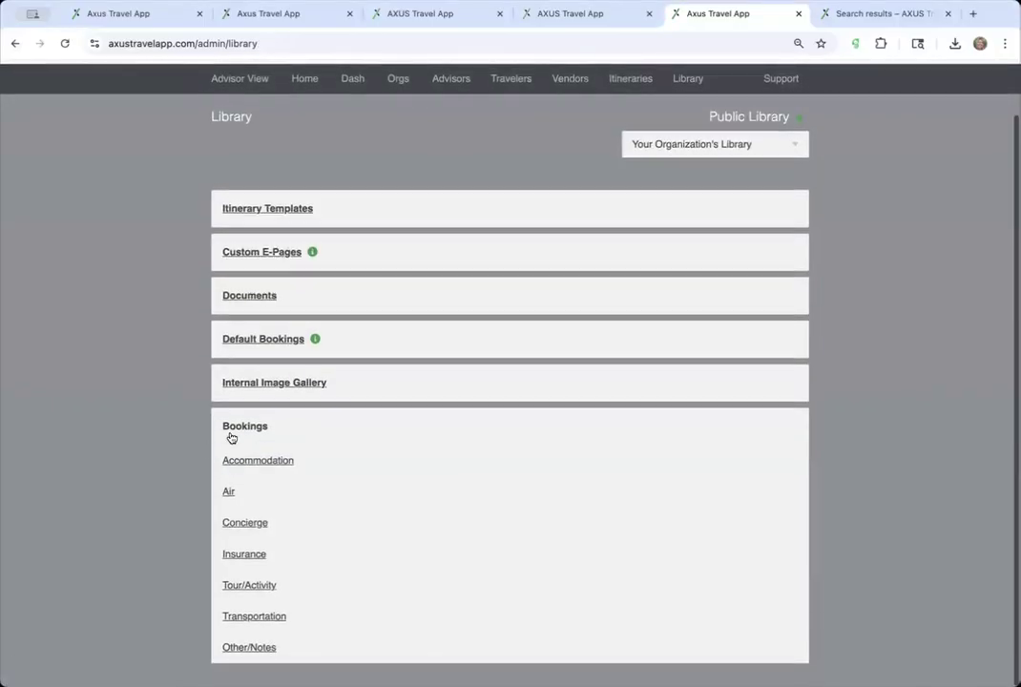
pyautogui.click(274, 464)
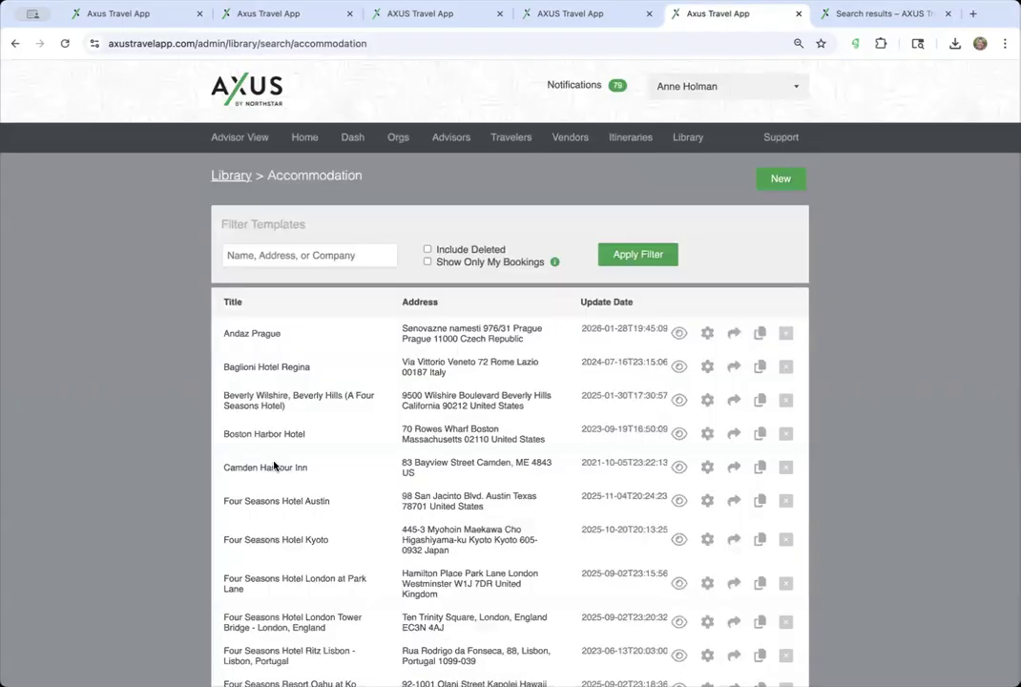
pyautogui.click(780, 180)
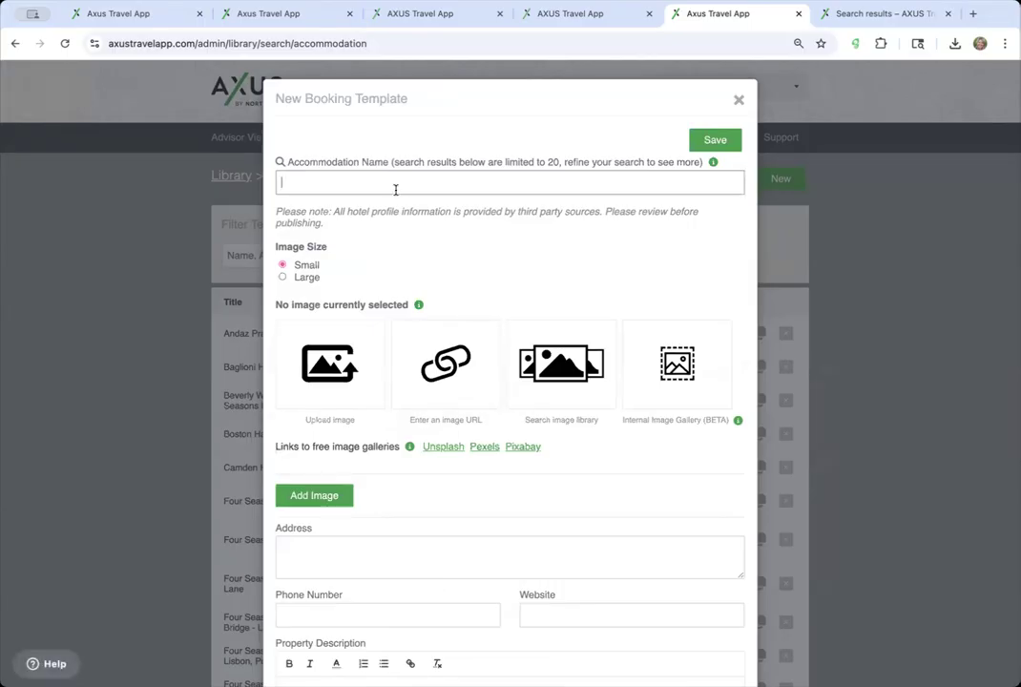
pyautogui.write('Four Seasons Miami')
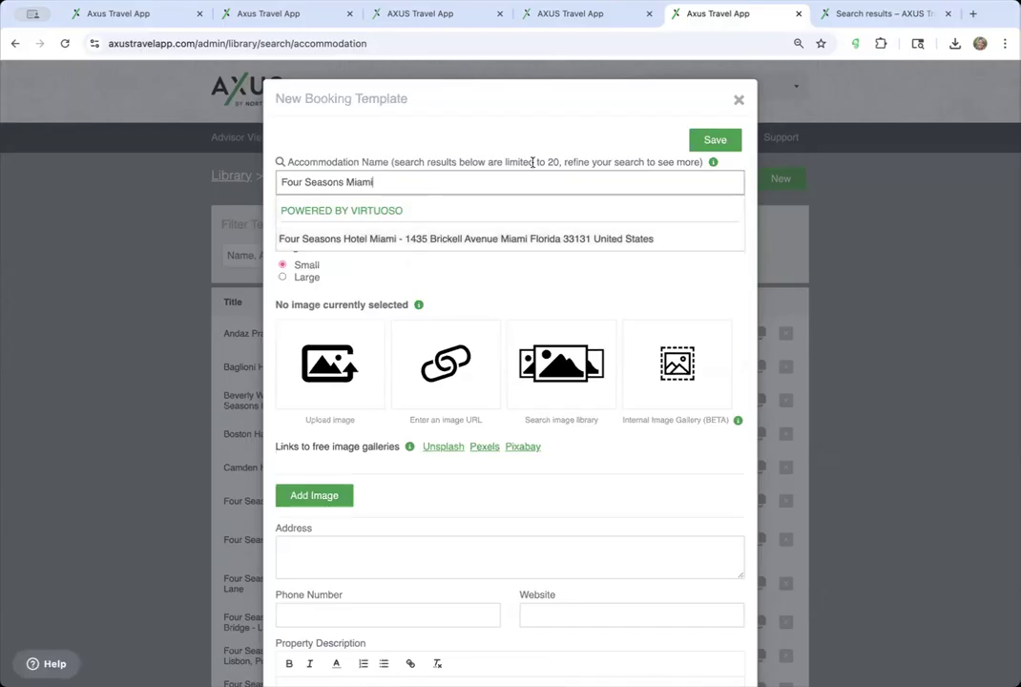
pyautogui.click(717, 145)
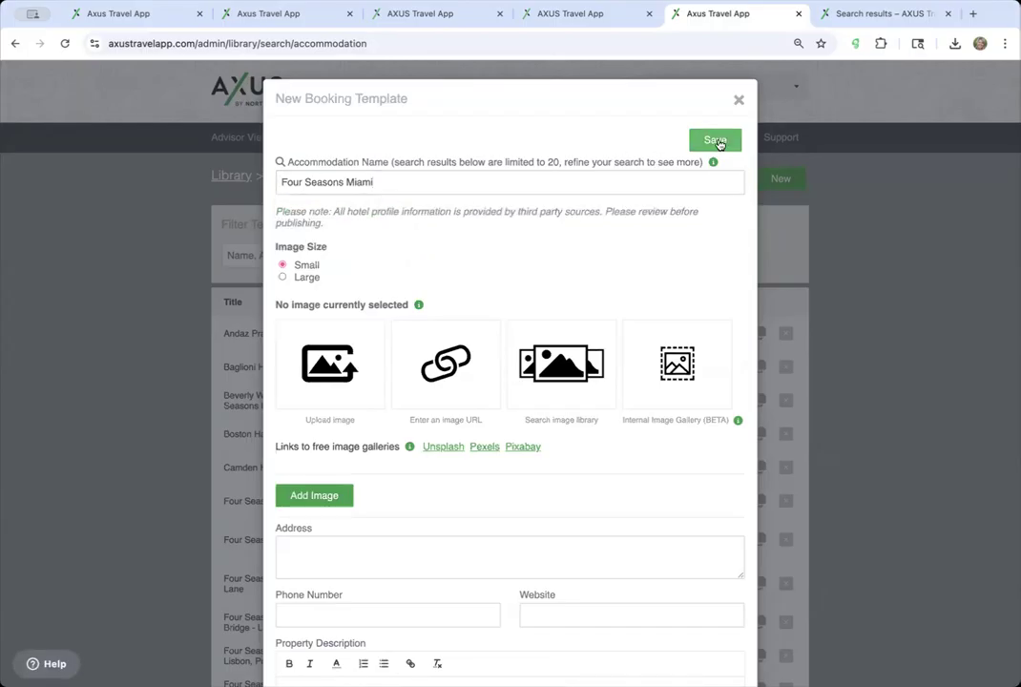
pyautogui.scroll(-2, 627, 251)
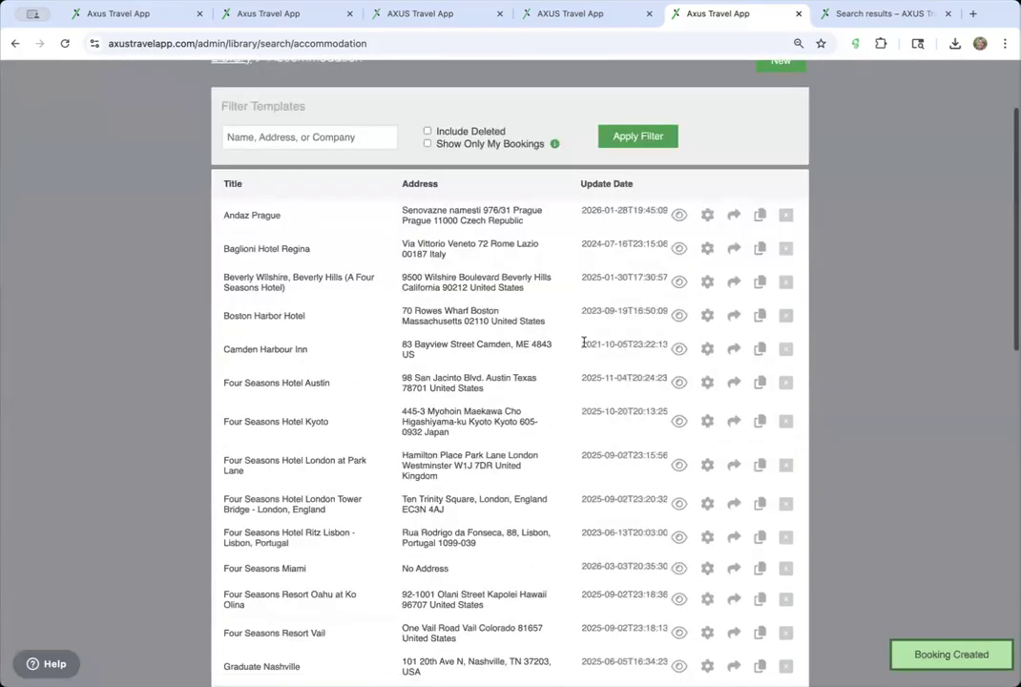
# - Fill the Four Seasons Miami template with hotel details from Google via Enhance Booking
pyautogui.scroll(-5, 569, 410)
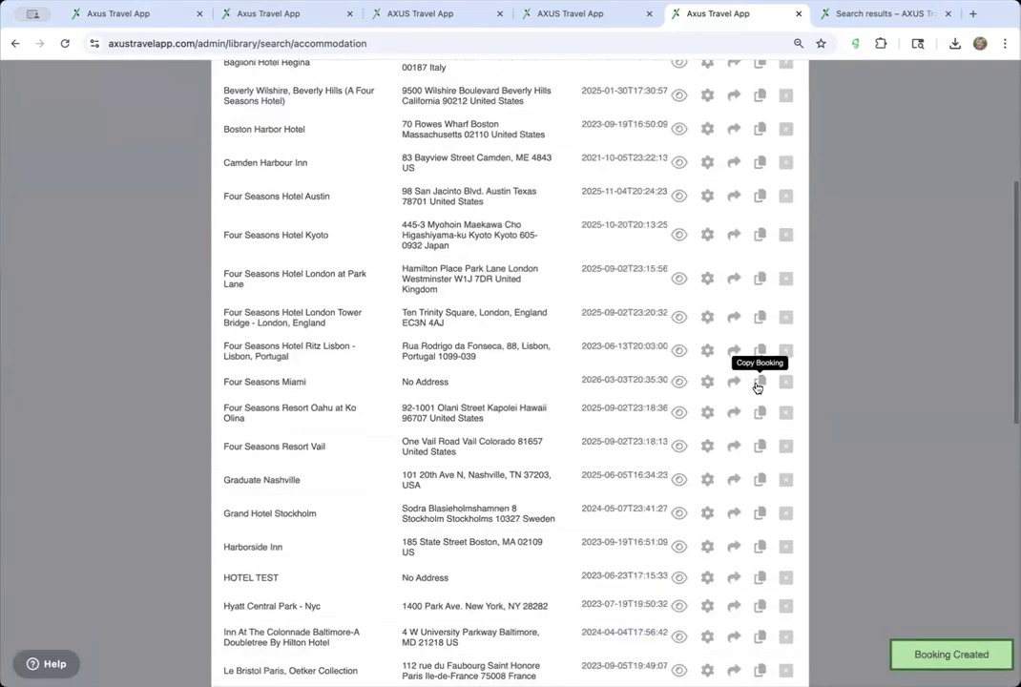
pyautogui.click(709, 386)
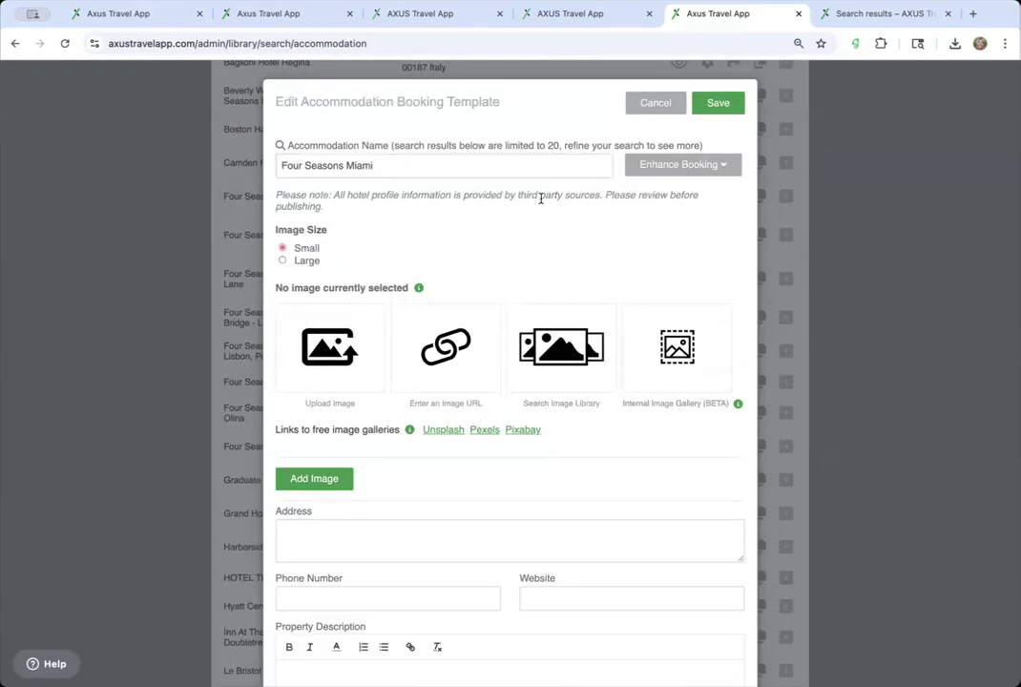
pyautogui.click(703, 165)
pyautogui.click(684, 237)
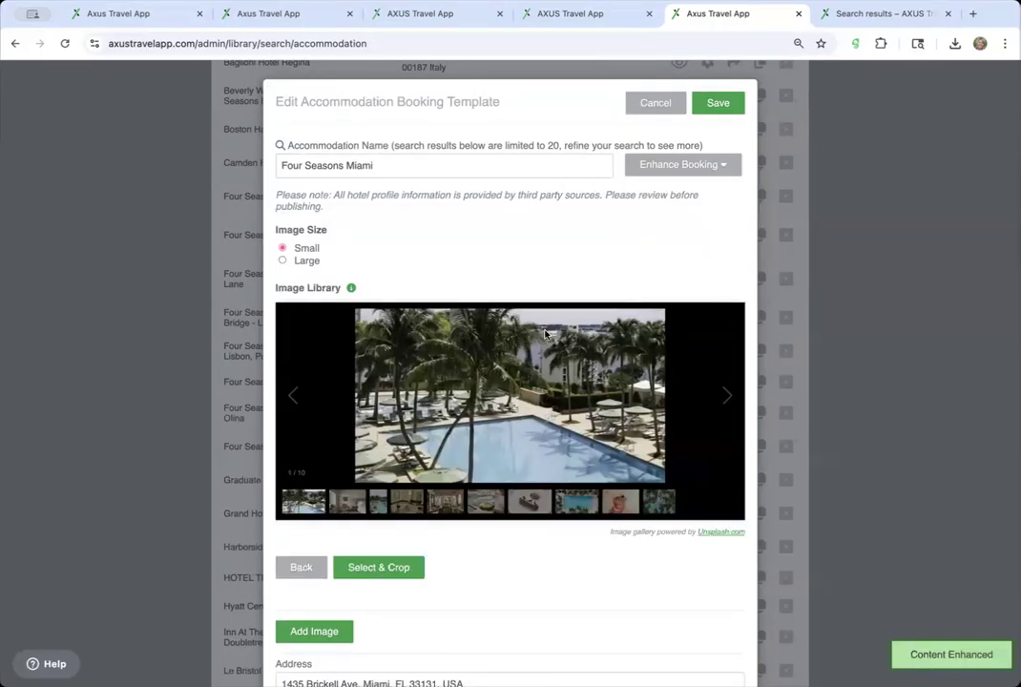
# - Select and crop the bedroom photo as the template image
pyautogui.click(355, 505)
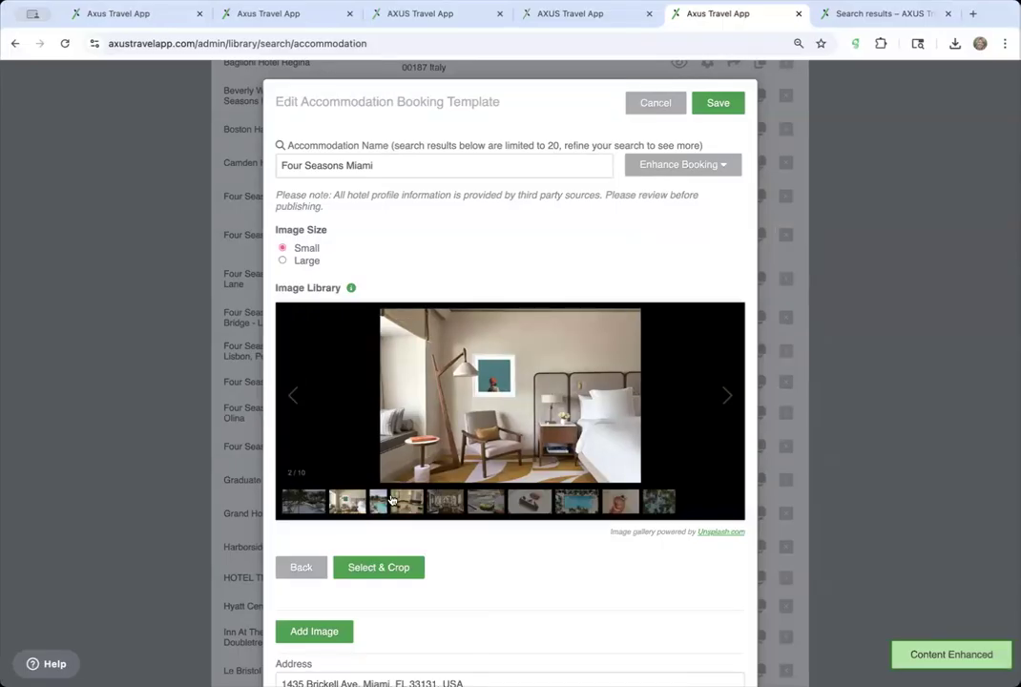
pyautogui.click(399, 568)
pyautogui.moveTo(503, 389)
pyautogui.mouseDown()
pyautogui.moveTo(504, 358)
pyautogui.moveTo(505, 372)
pyautogui.mouseUp()
# - Add an amenity section and save the template
pyautogui.scroll(-10, 505, 372)
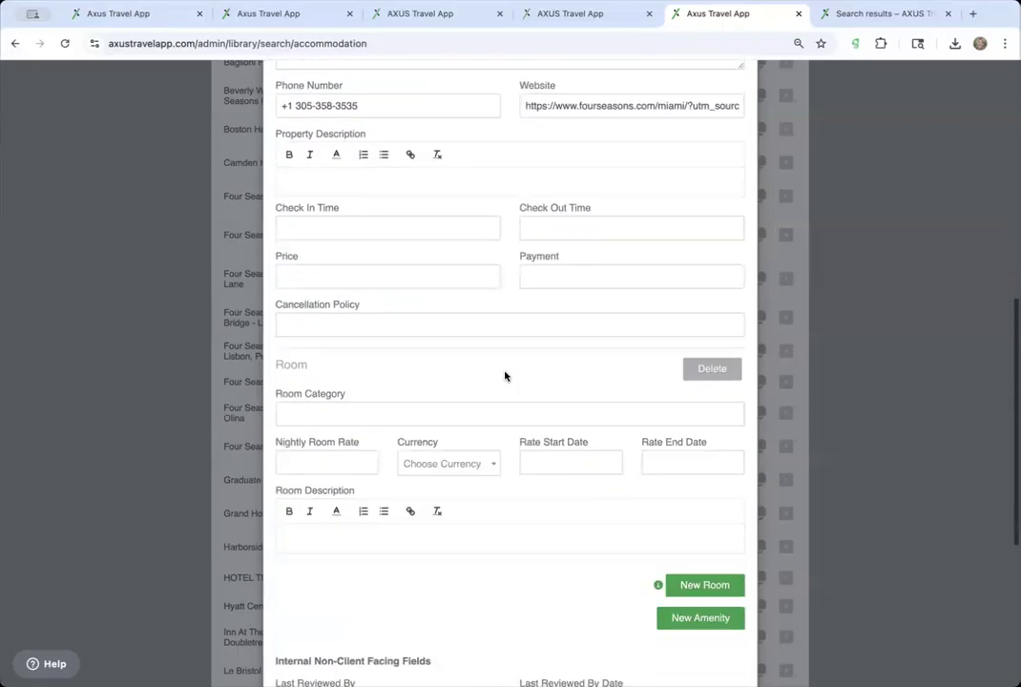
pyautogui.scroll(-5, 505, 372)
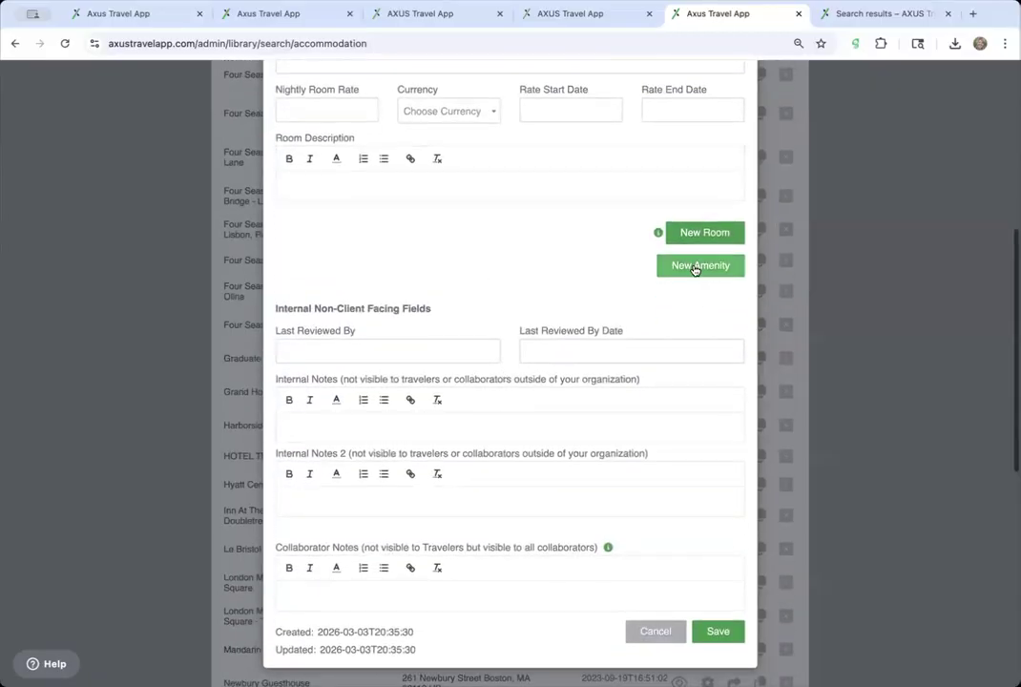
pyautogui.click(695, 268)
pyautogui.scroll(-4, 638, 542)
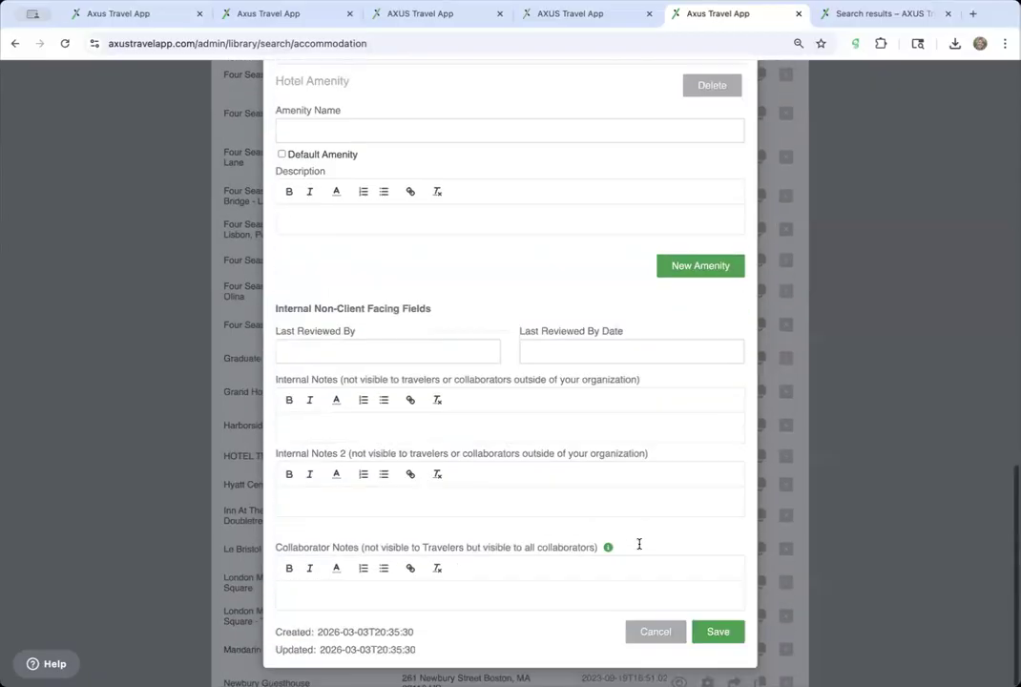
pyautogui.click(719, 632)
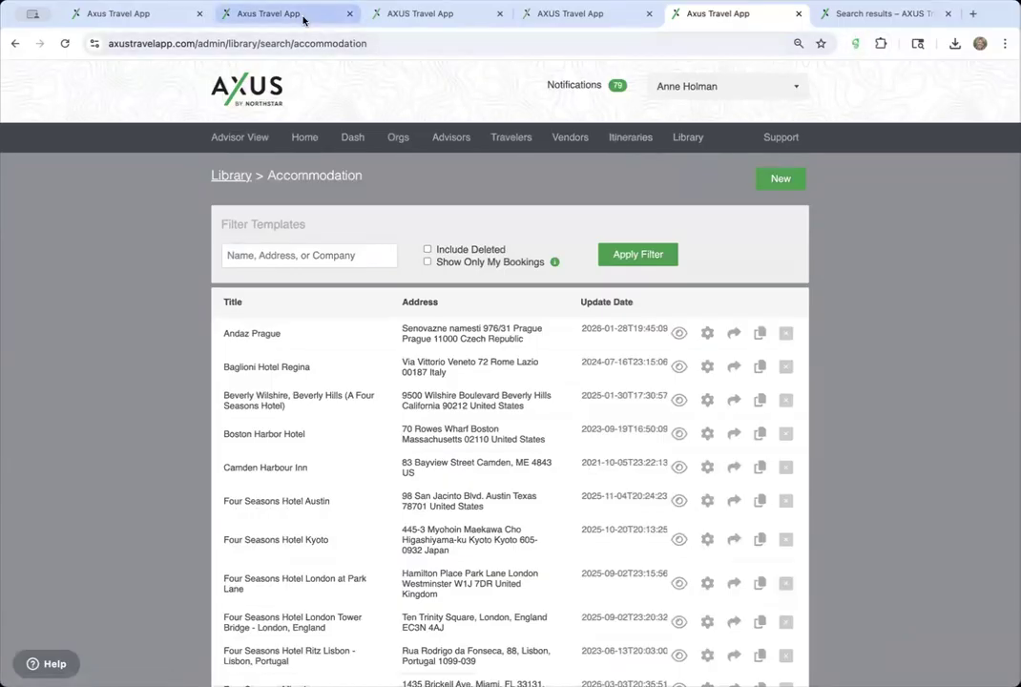
# - Reload the Hotels in Nashville itinerary page to refresh its bookings
pyautogui.click(272, 14)
pyautogui.click(410, 41)
pyautogui.press('Return')
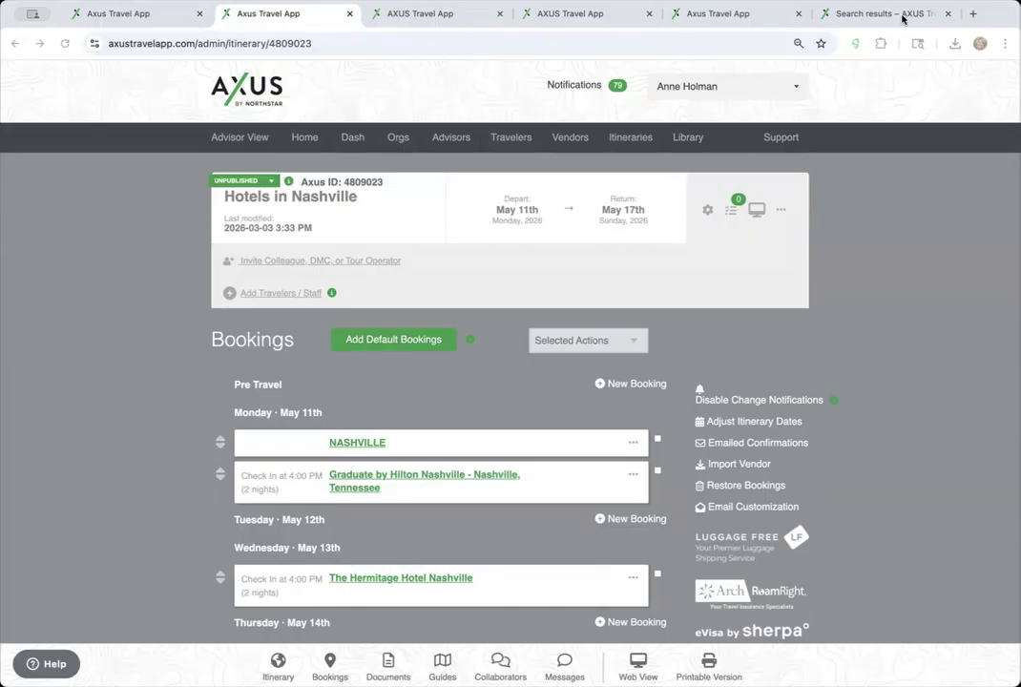
# - Return to the help center's 41 'images' search results
pyautogui.click(878, 14)
pyautogui.click(575, 42)
pyautogui.press('super+a')
pyautogui.scroll(-5, 315, 499)
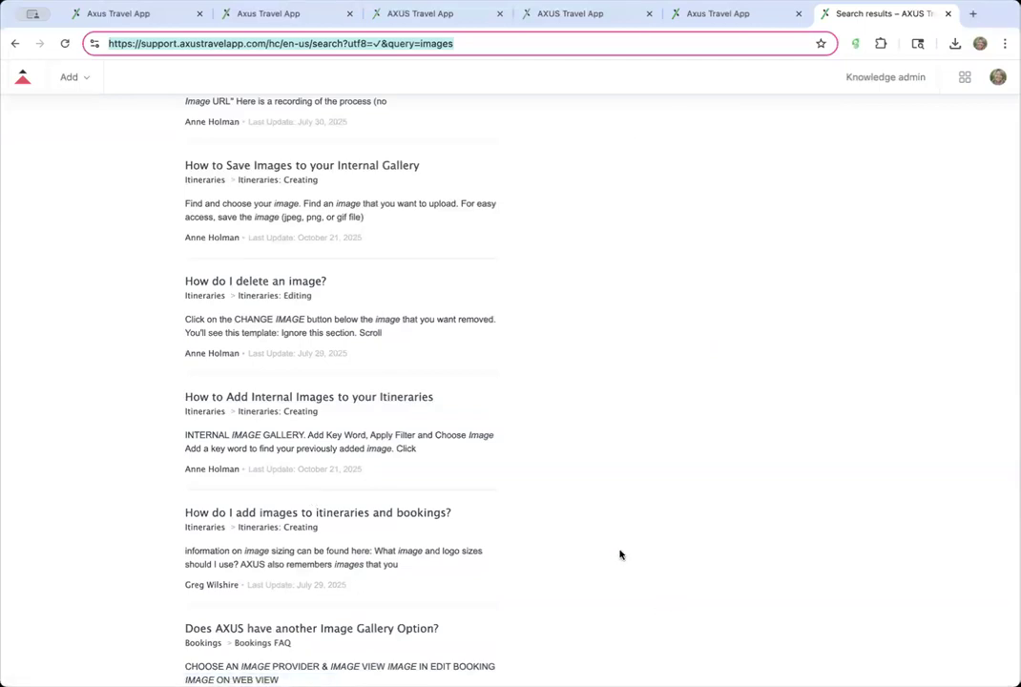
# - Search the help center for 'canva' and read the 'How to Create a Collage' article
pyautogui.scroll(5, 583, 429)
pyautogui.click(598, 183)
pyautogui.write('canva')
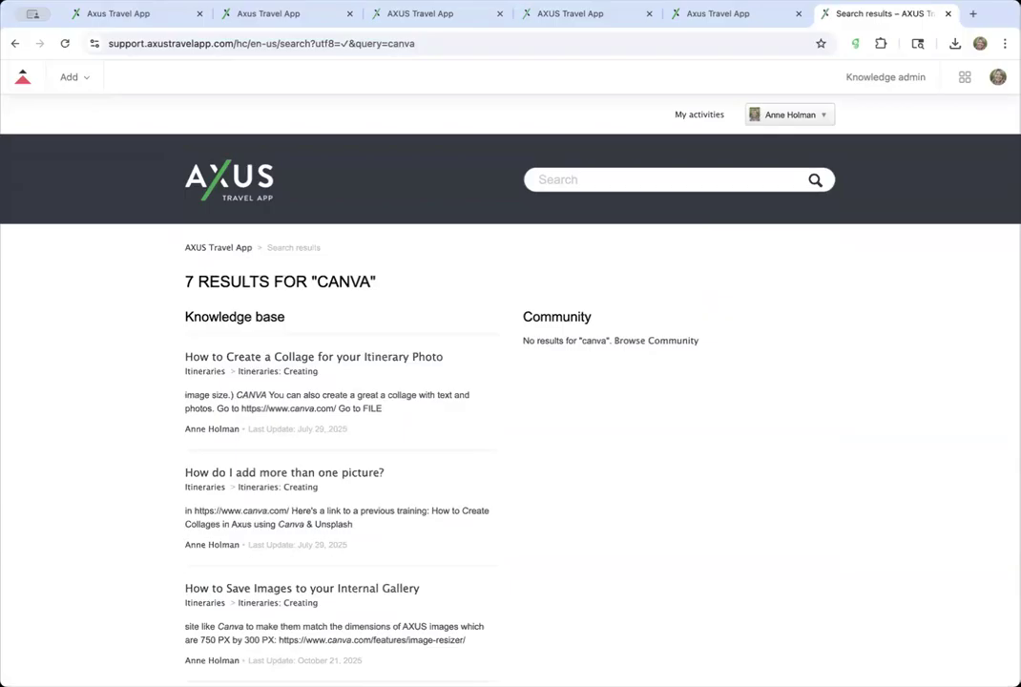
pyautogui.click(378, 363)
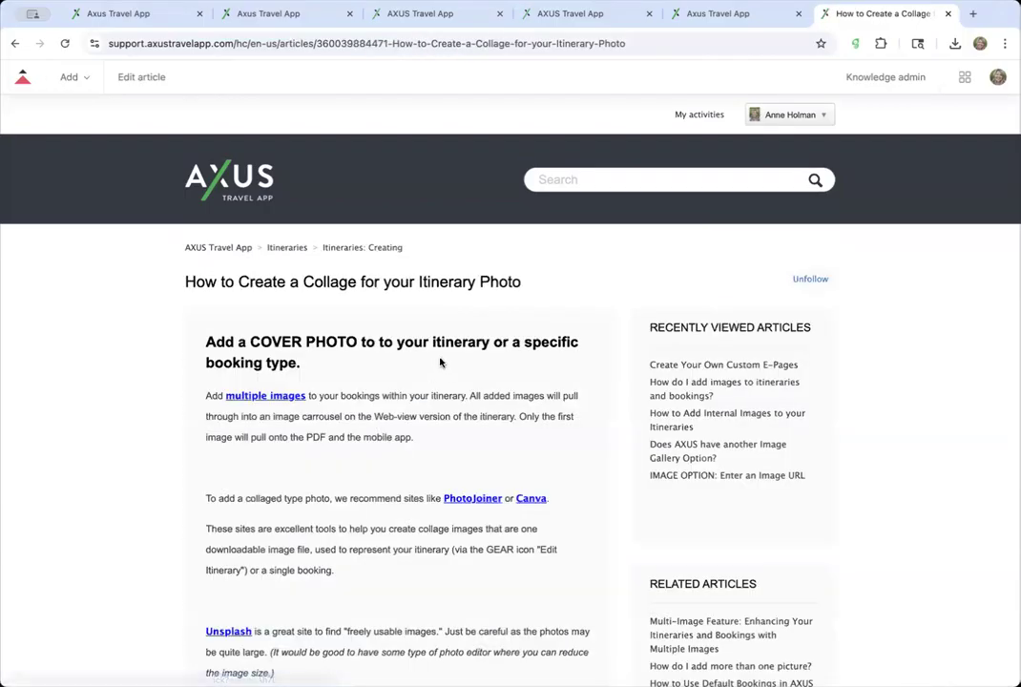
pyautogui.scroll(-10, 356, 519)
pyautogui.scroll(10, 356, 519)
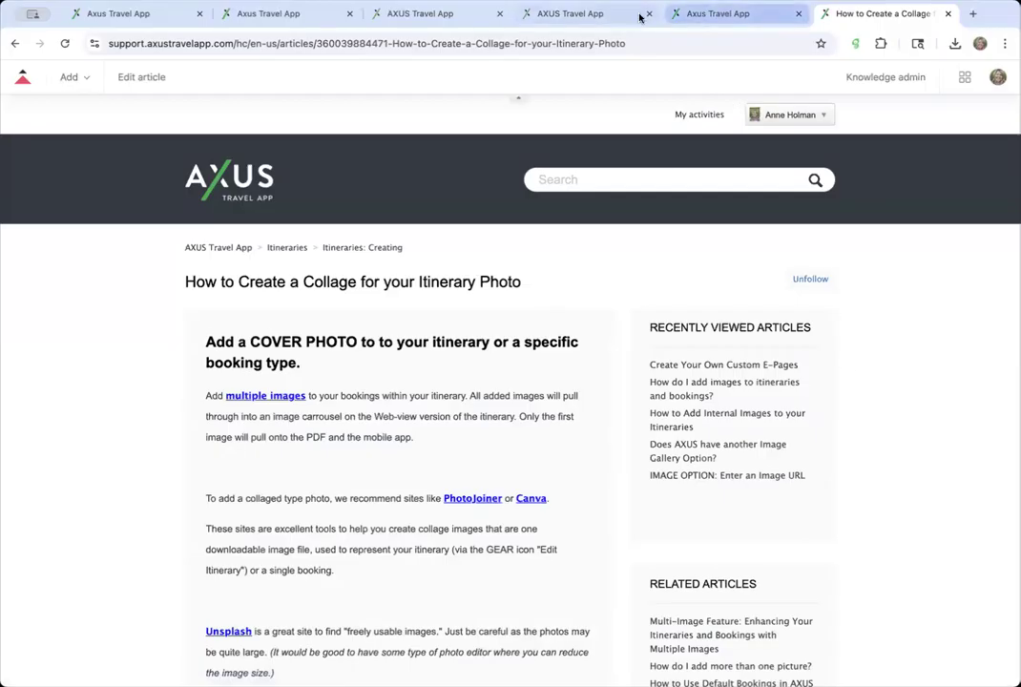
# - Close the collage article tab, leaving the Accommodation library list in view
pyautogui.click(582, 44)
pyautogui.click(582, 44)
pyautogui.hotkey('ctrl', 'a')
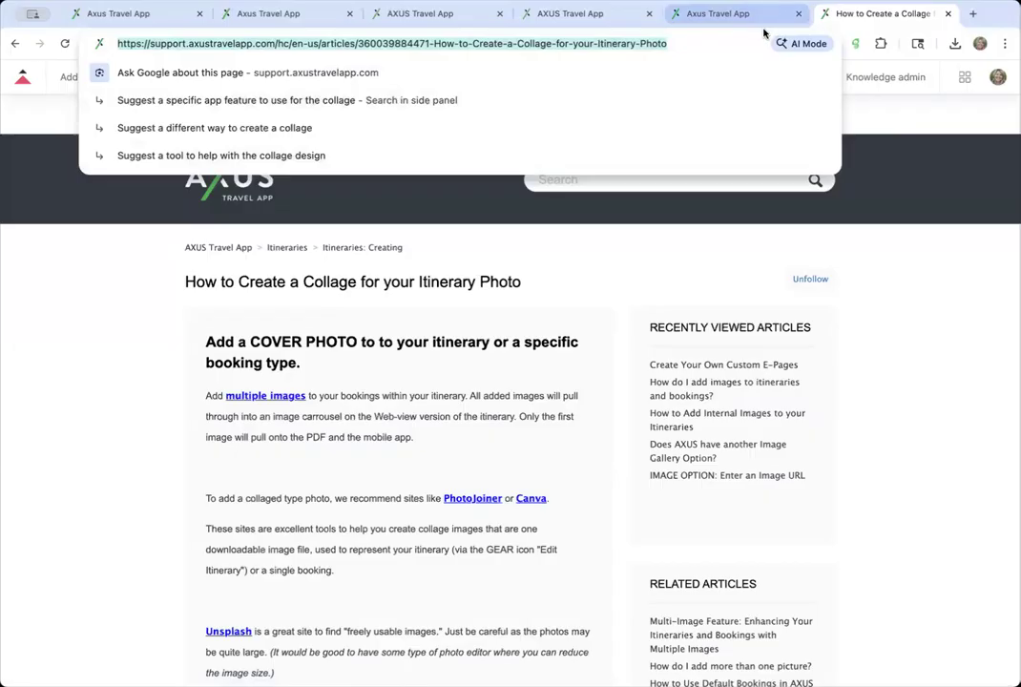
pyautogui.click(733, 13)
pyautogui.click(908, 13)
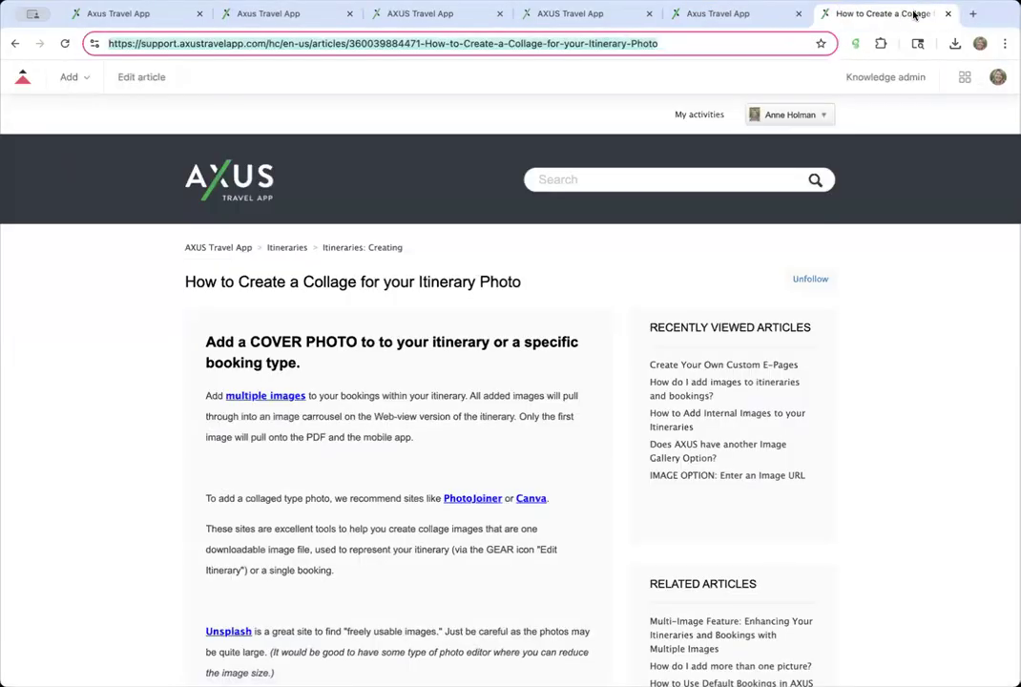
pyautogui.click(948, 14)
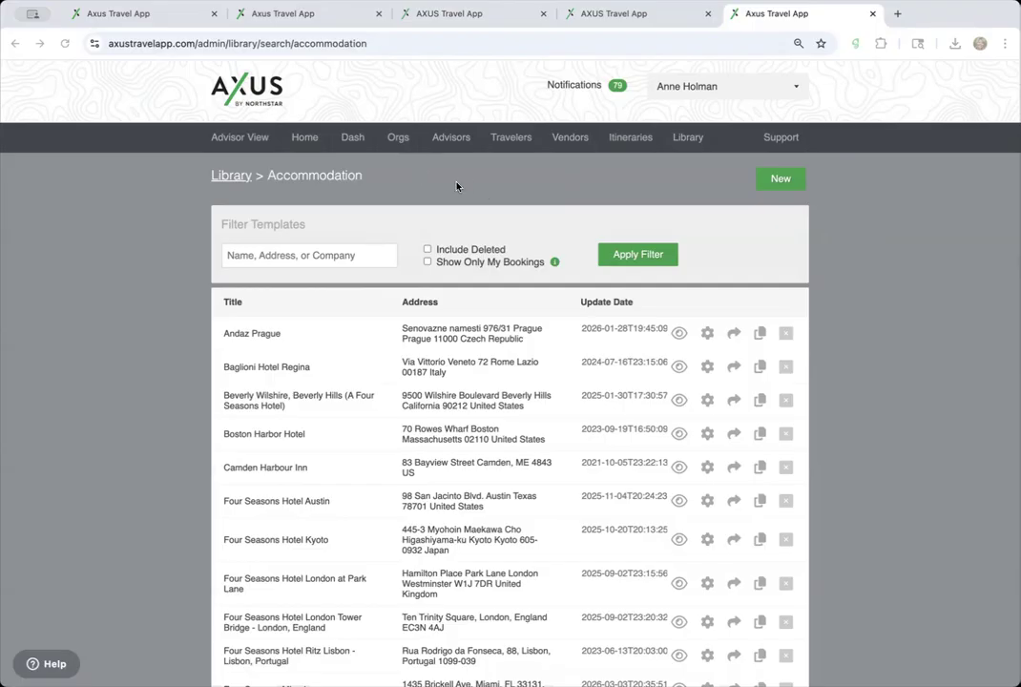
# - Show the Hotels in Nashville itinerary with its printable PDF and Word export options
pyautogui.press('super+1')
pyautogui.scroll(-4, 397, 289)
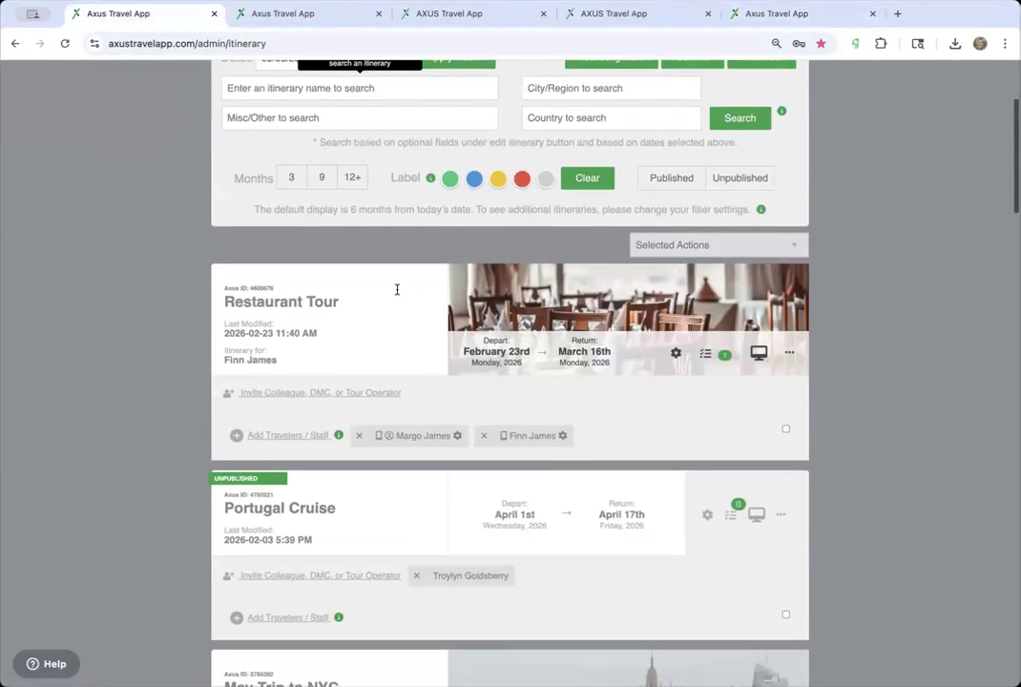
pyautogui.scroll(5, 394, 292)
pyautogui.click(330, 17)
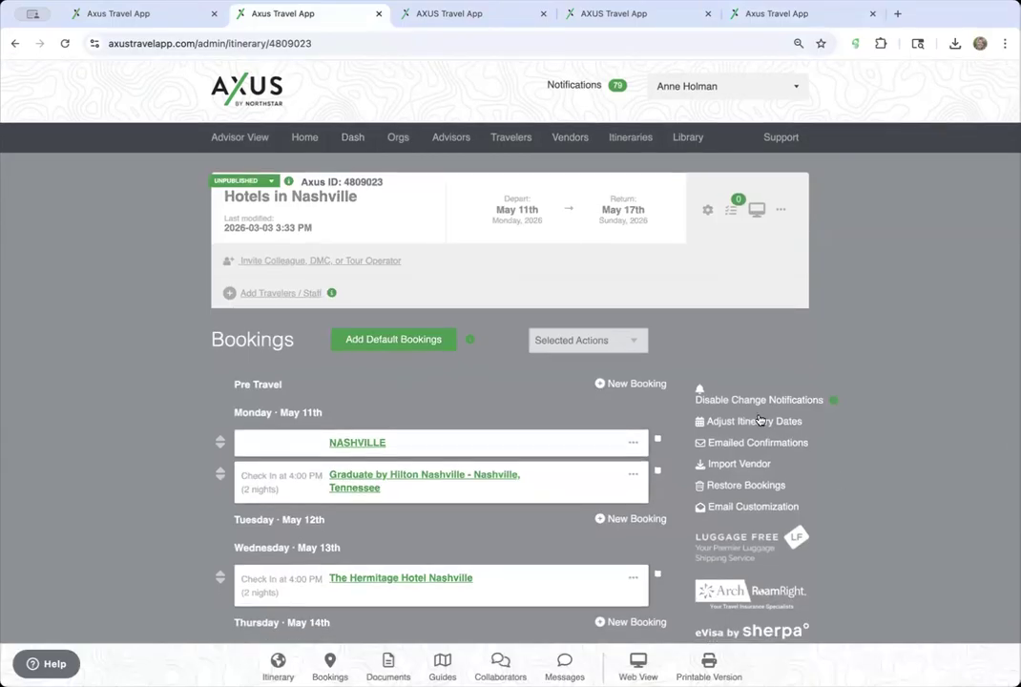
pyautogui.click(704, 672)
# - Generate the itinerary as Printable Version > PDF With Images
pyautogui.moveTo(708, 658)
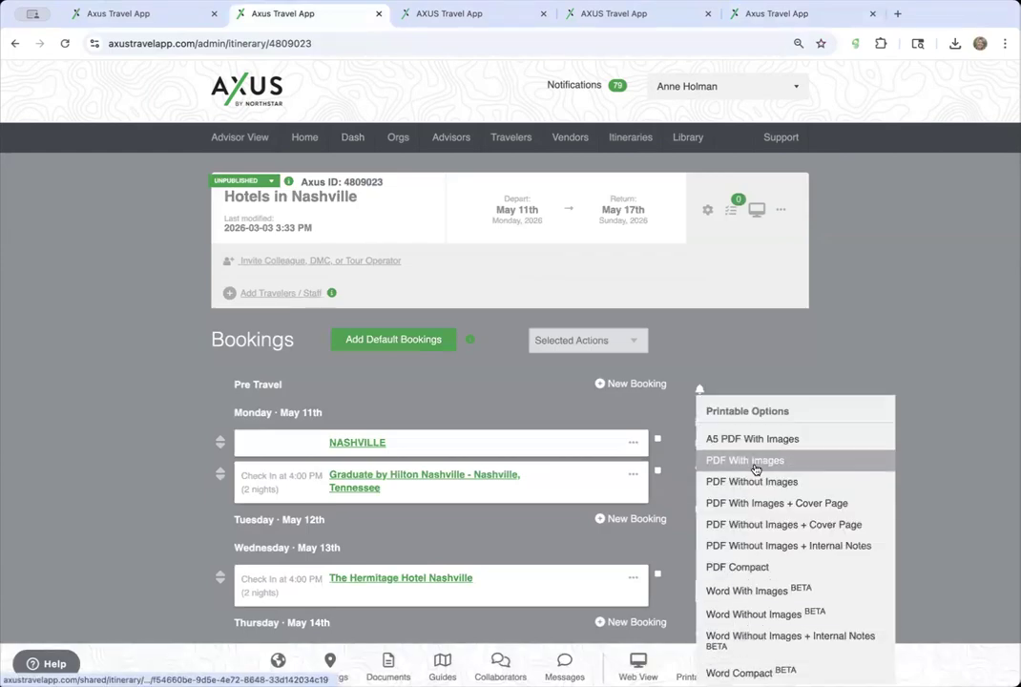
pyautogui.click(755, 462)
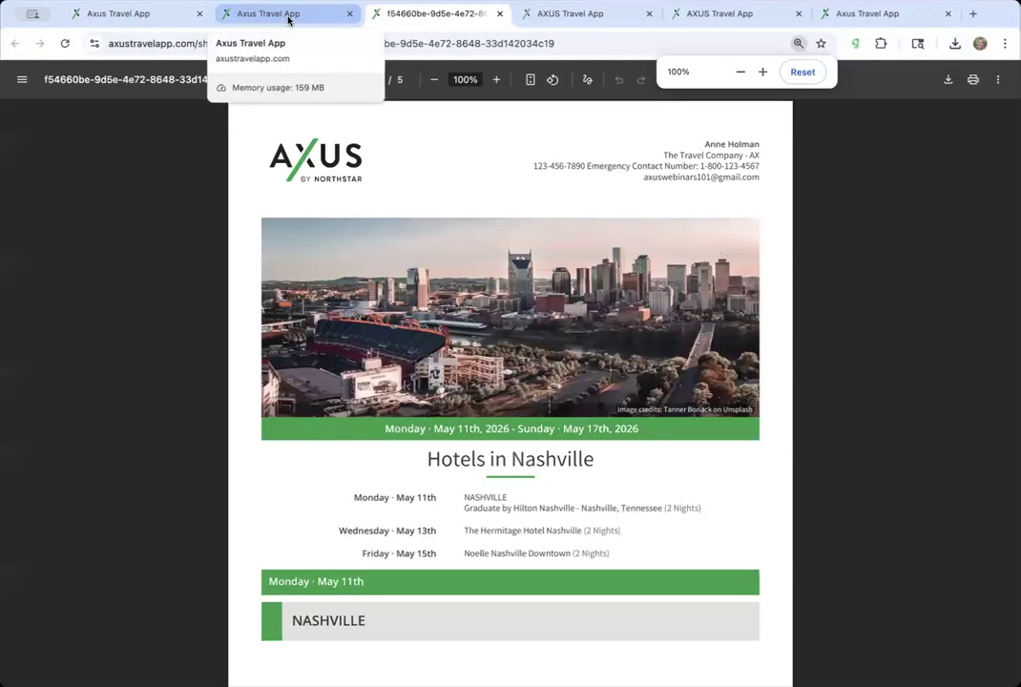
pyautogui.click(289, 17)
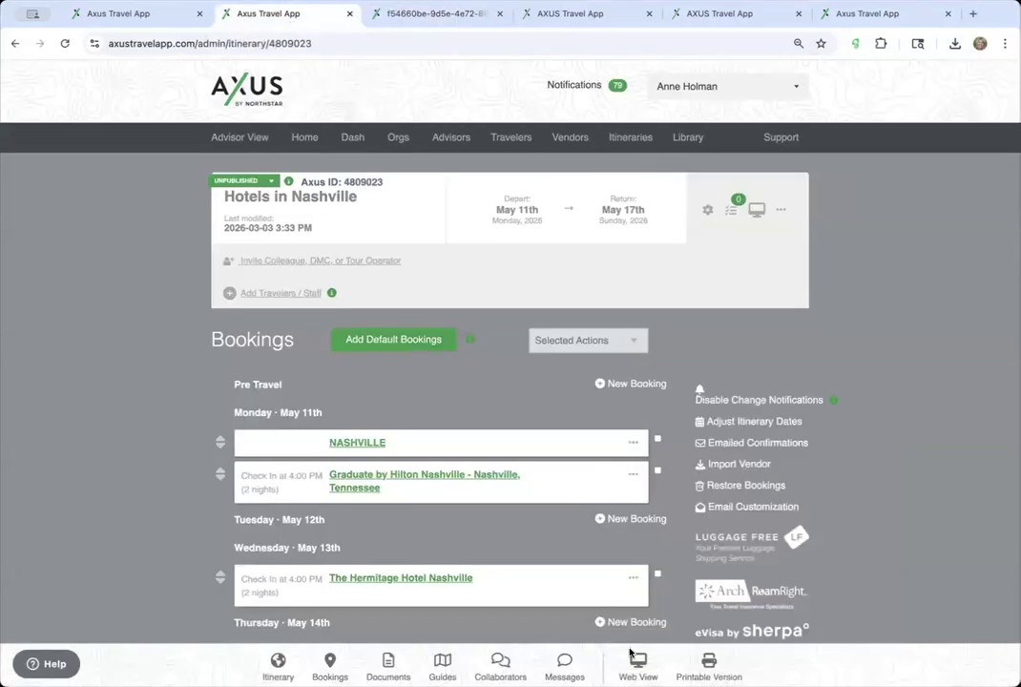
# - Export the itinerary from Web View 'With Images' and review the 5-page PDF
pyautogui.click(632, 668)
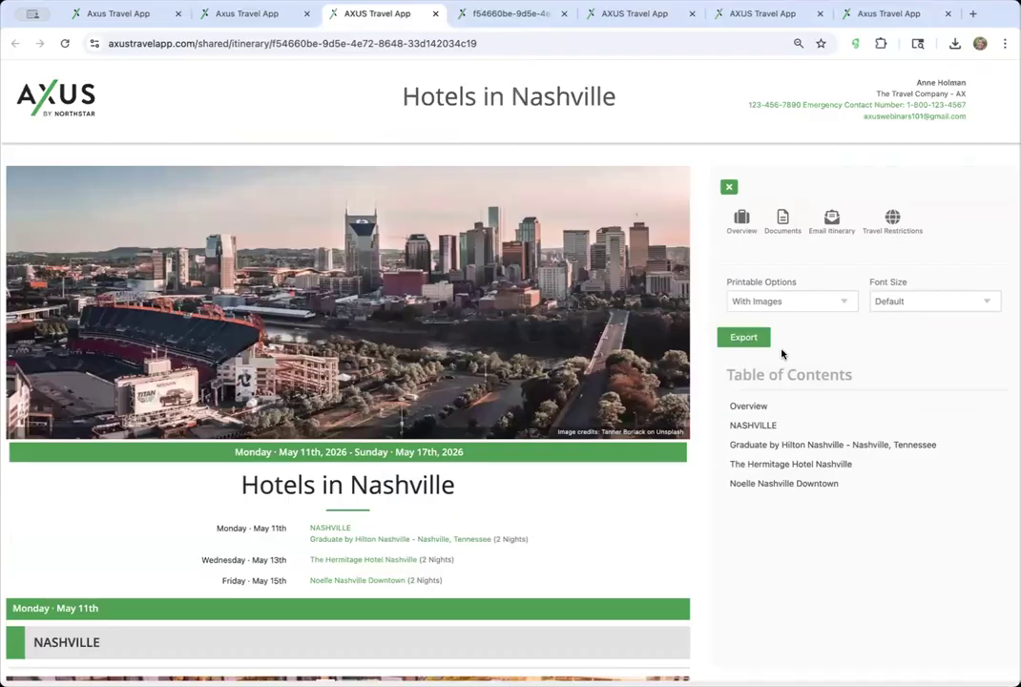
pyautogui.click(806, 302)
pyautogui.click(884, 284)
pyautogui.click(766, 342)
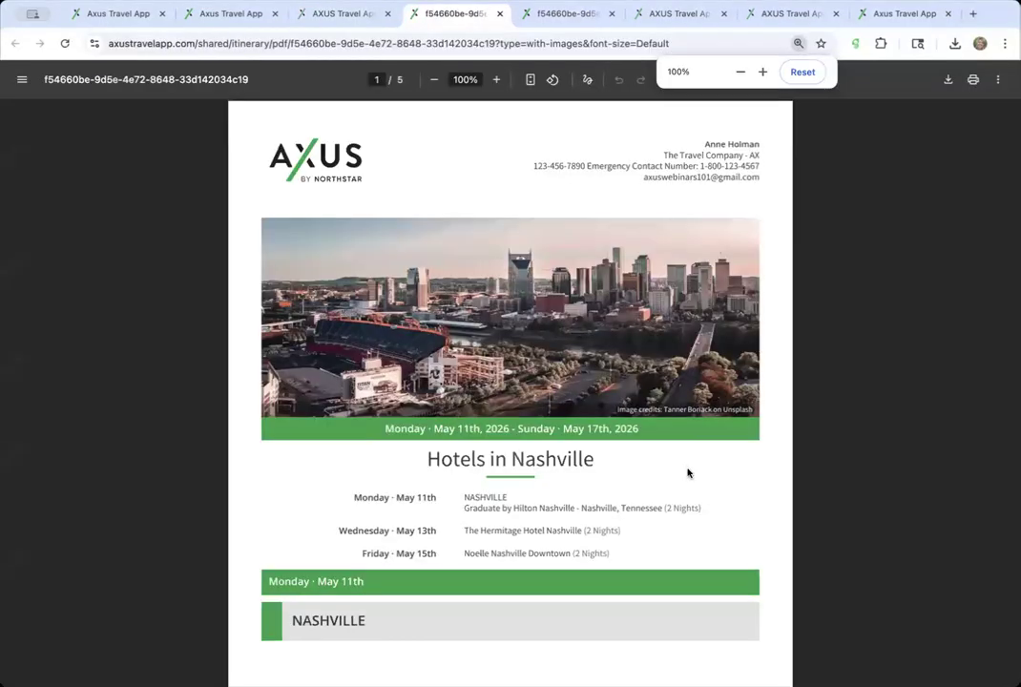
pyautogui.scroll(-5, 688, 473)
pyautogui.scroll(4, 689, 472)
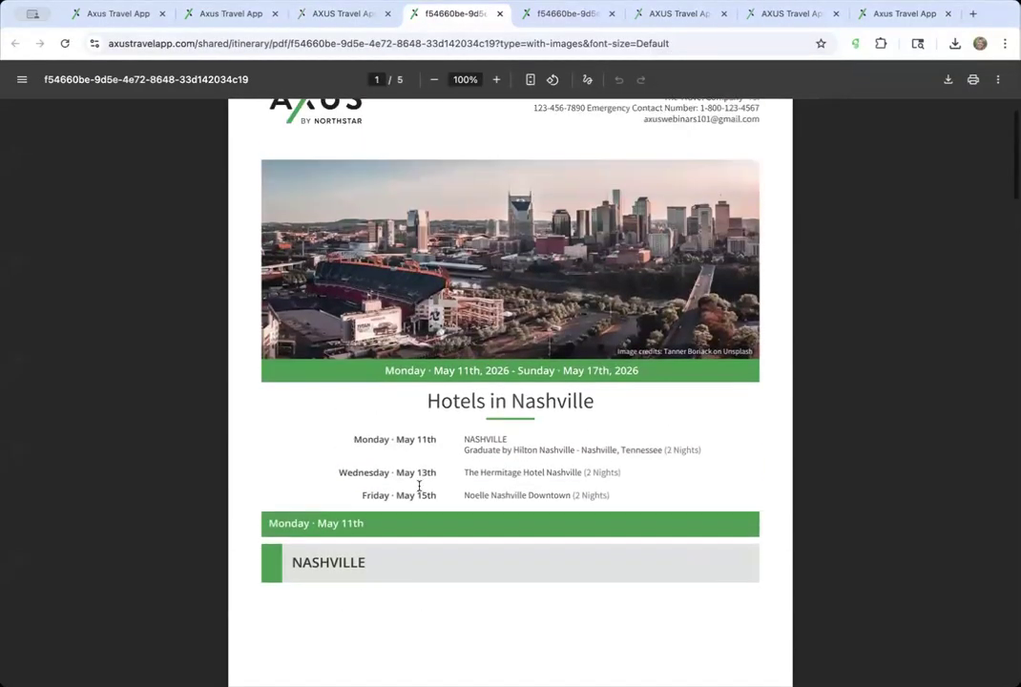
pyautogui.scroll(2, 373, 550)
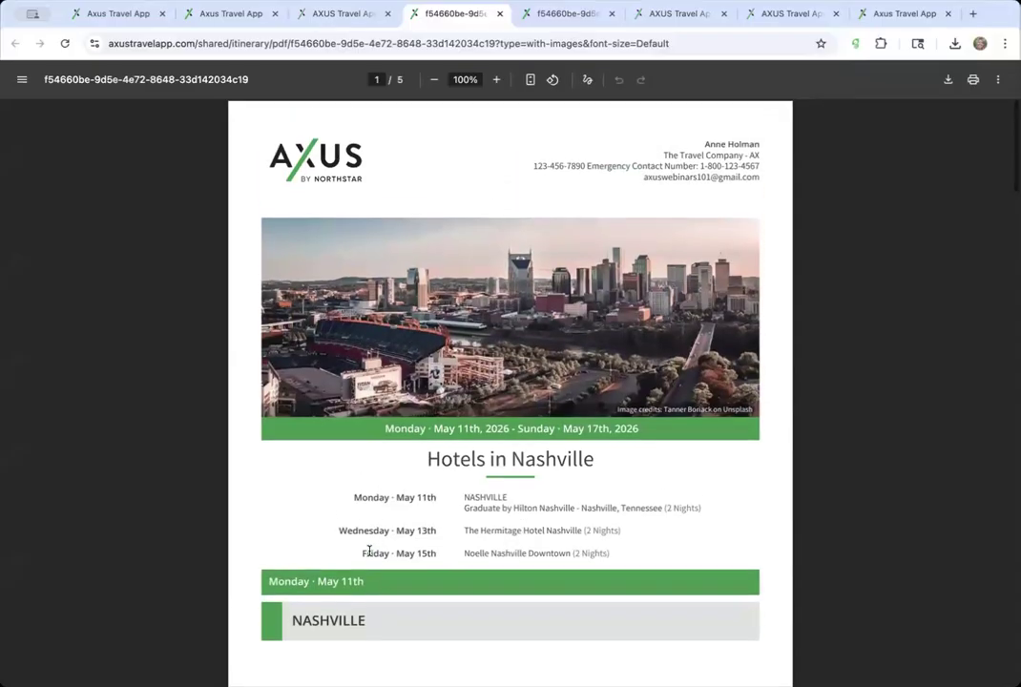
pyautogui.scroll(-4, 409, 619)
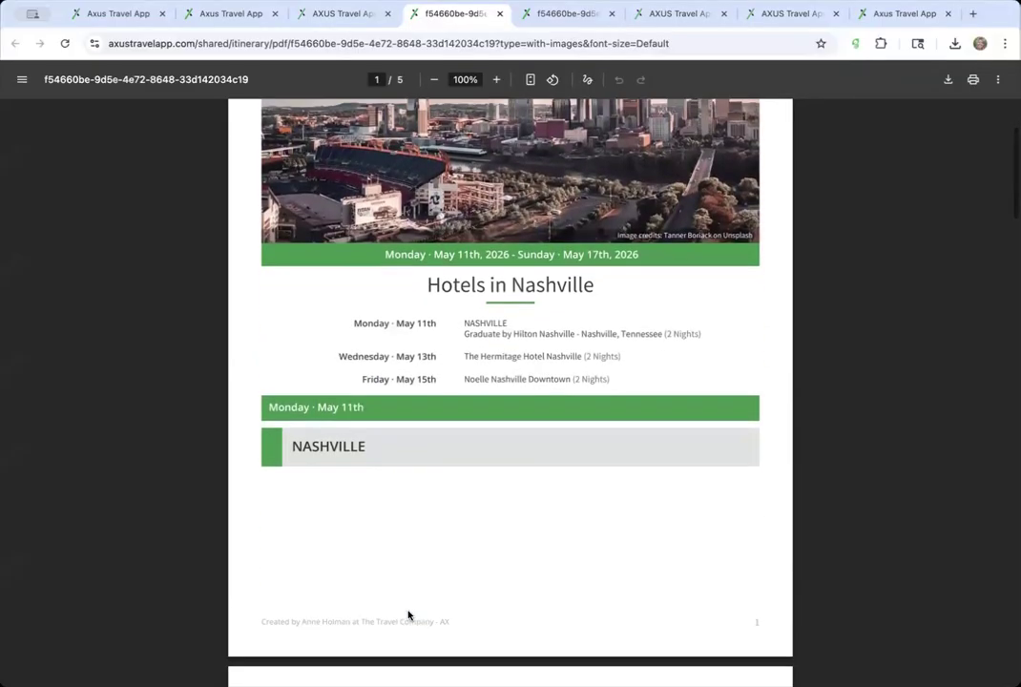
# - Close the duplicate web view, PDF, Boston and Nashville itinerary, library and itineraries-list tabs
pyautogui.click(304, 17)
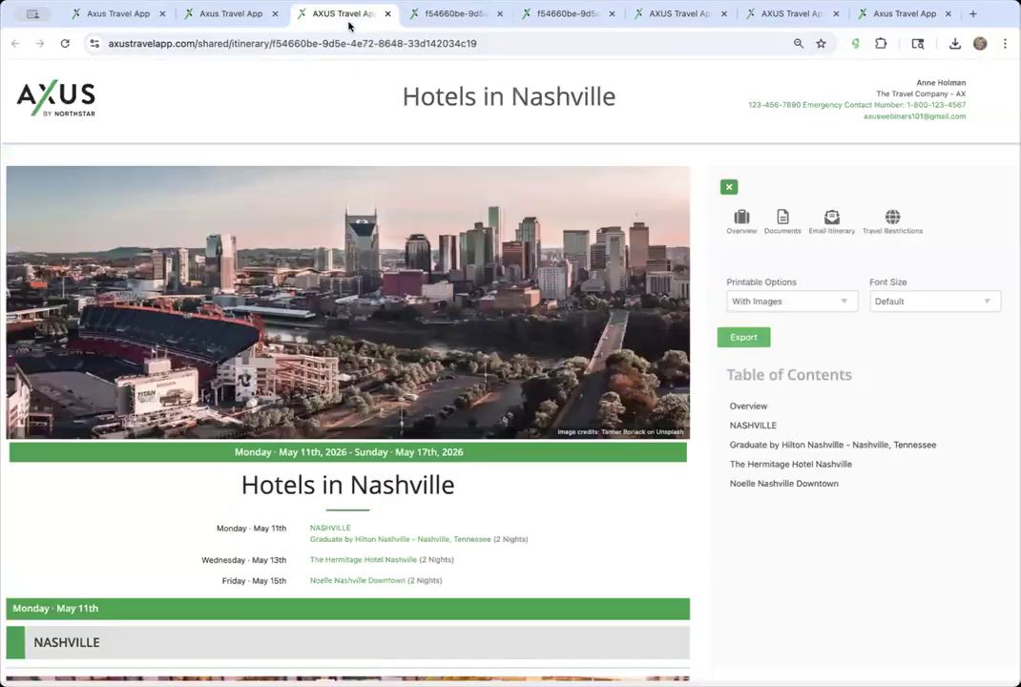
pyautogui.click(387, 14)
pyautogui.click(456, 16)
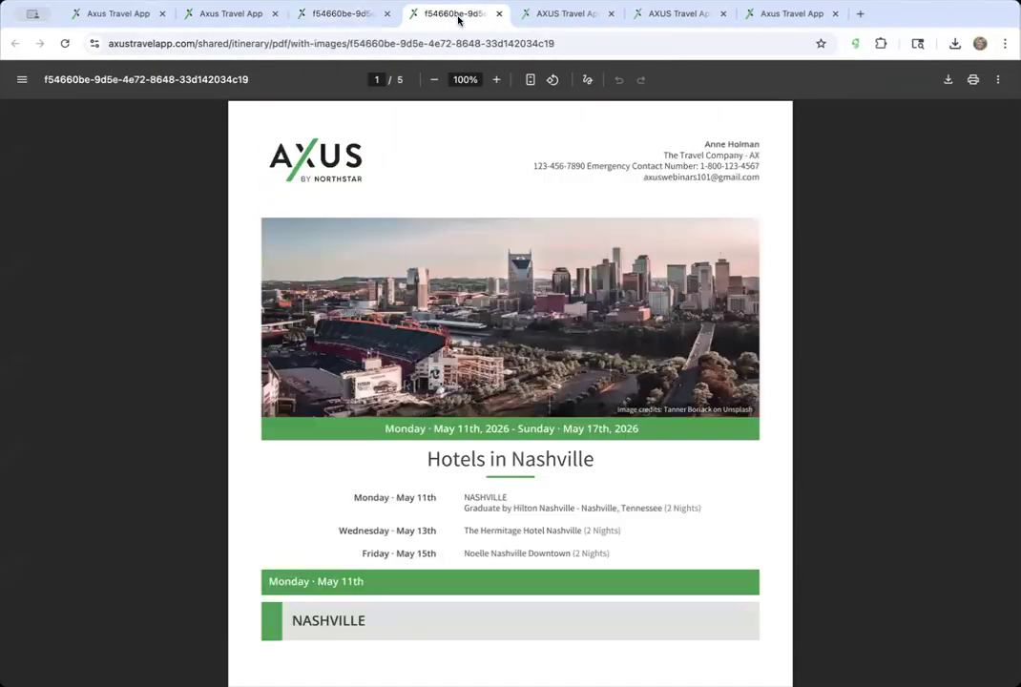
pyautogui.click(498, 13)
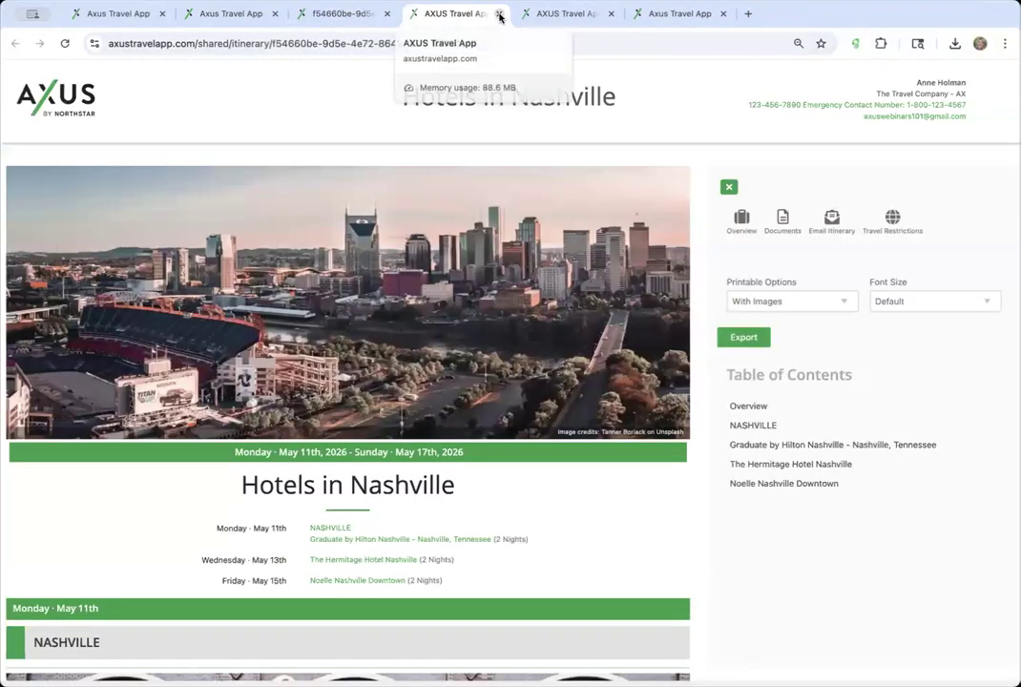
pyautogui.click(498, 13)
pyautogui.click(498, 14)
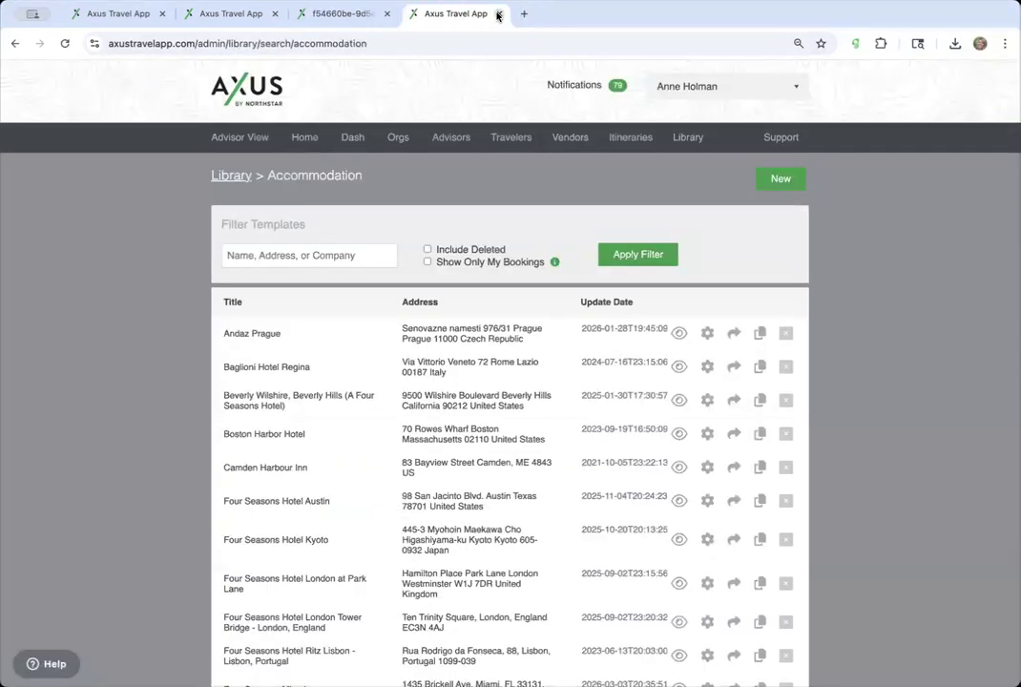
pyautogui.click(498, 14)
pyautogui.click(281, 14)
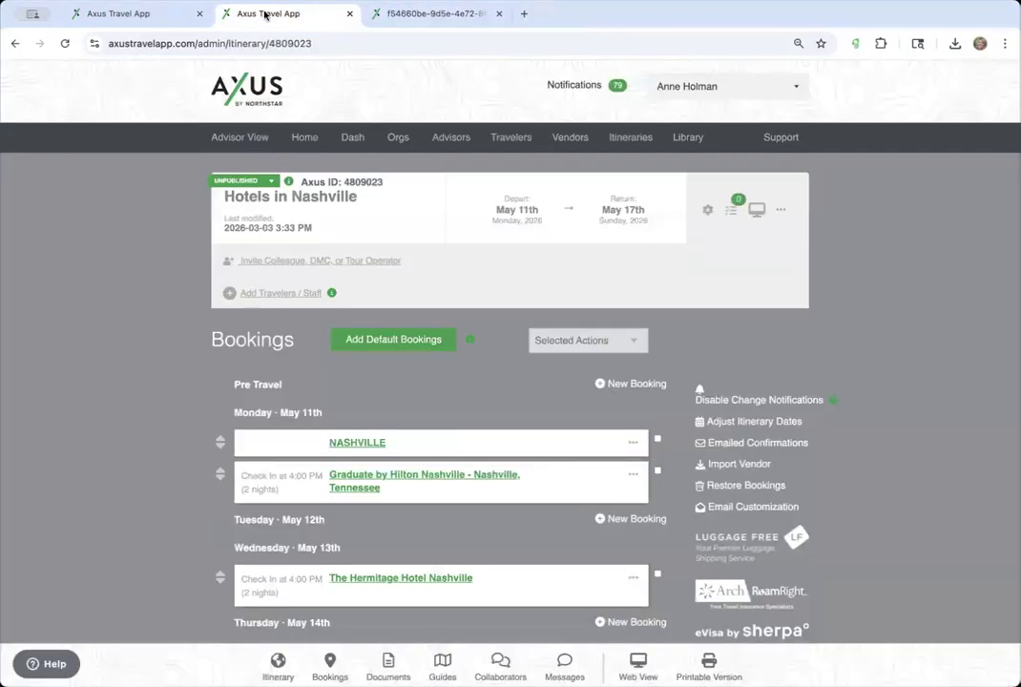
pyautogui.click(186, 13)
pyautogui.click(198, 14)
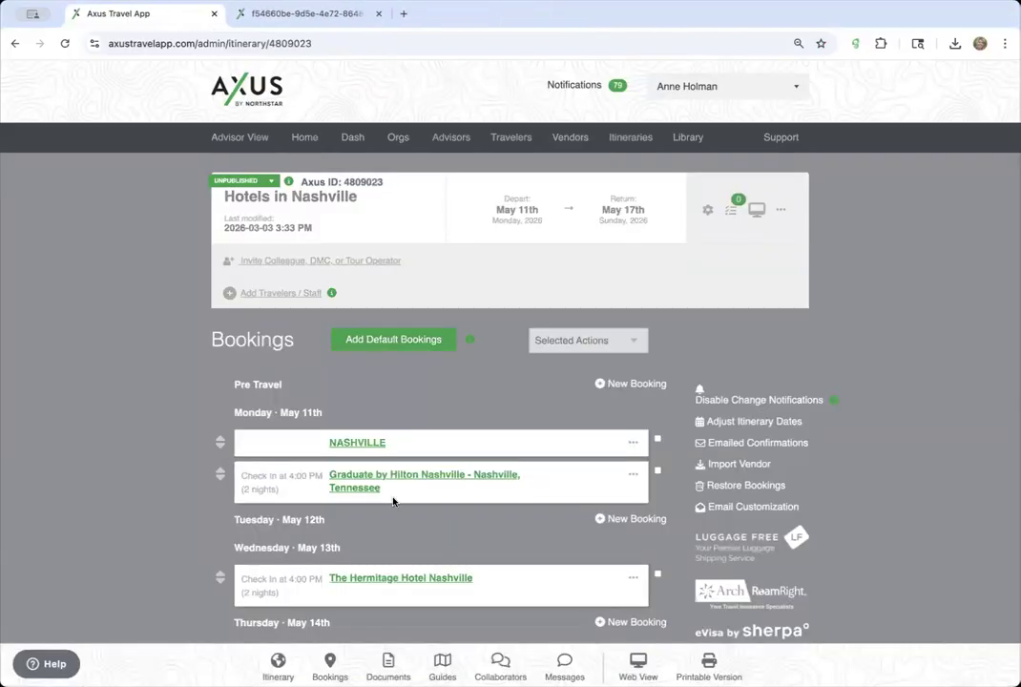
# - Check the remaining exported PDF, then return to the itinerary bookings
pyautogui.click(295, 13)
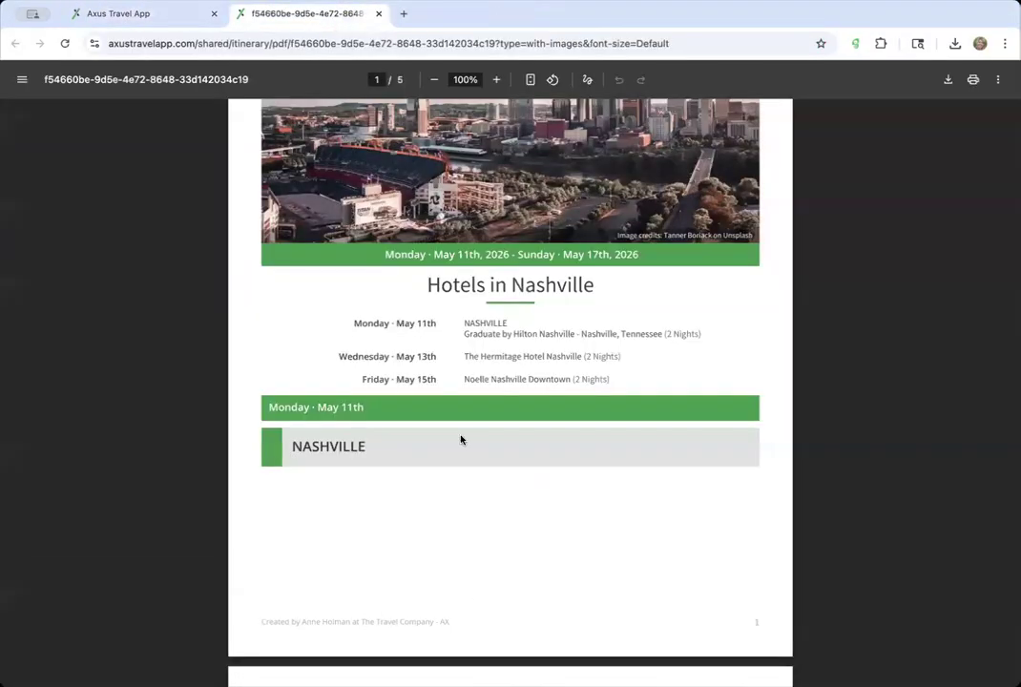
pyautogui.scroll(-5, 389, 347)
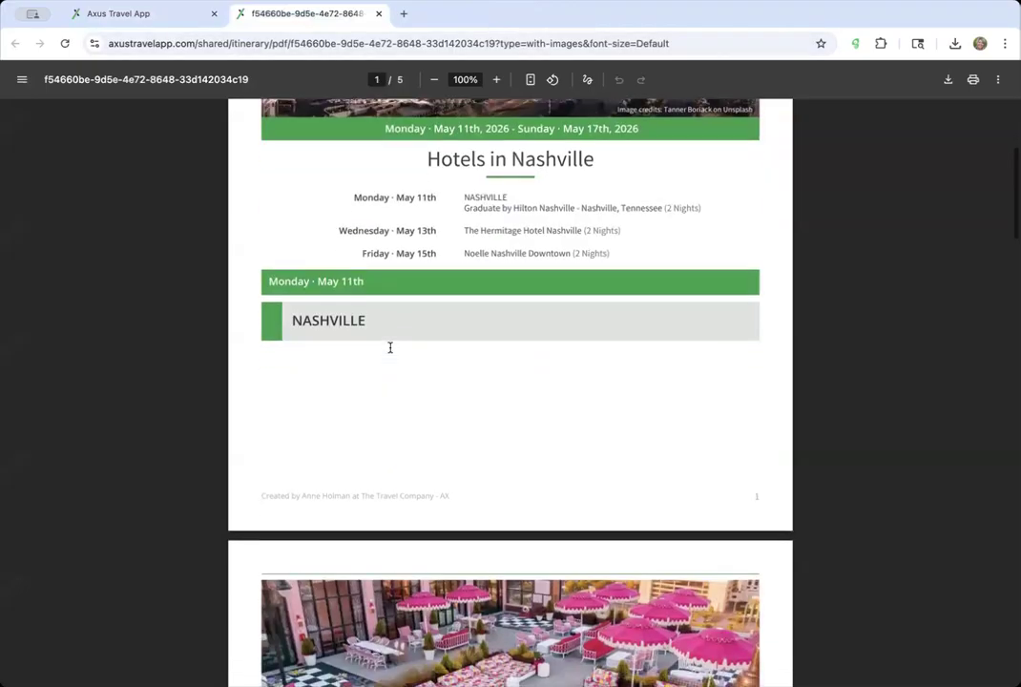
pyautogui.scroll(10, 323, 315)
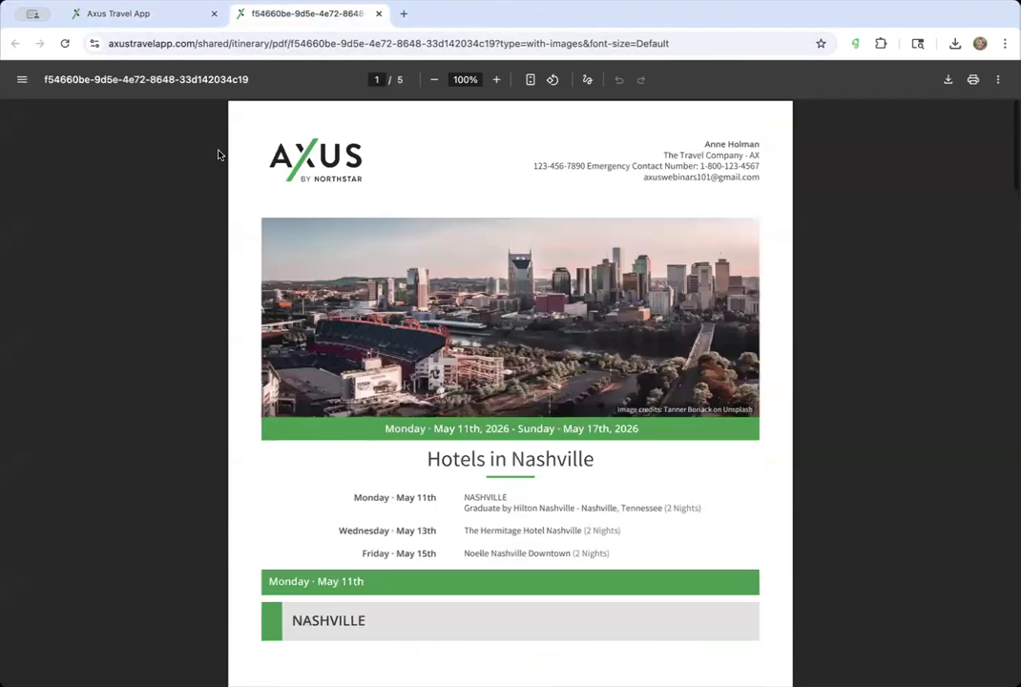
pyautogui.click(144, 16)
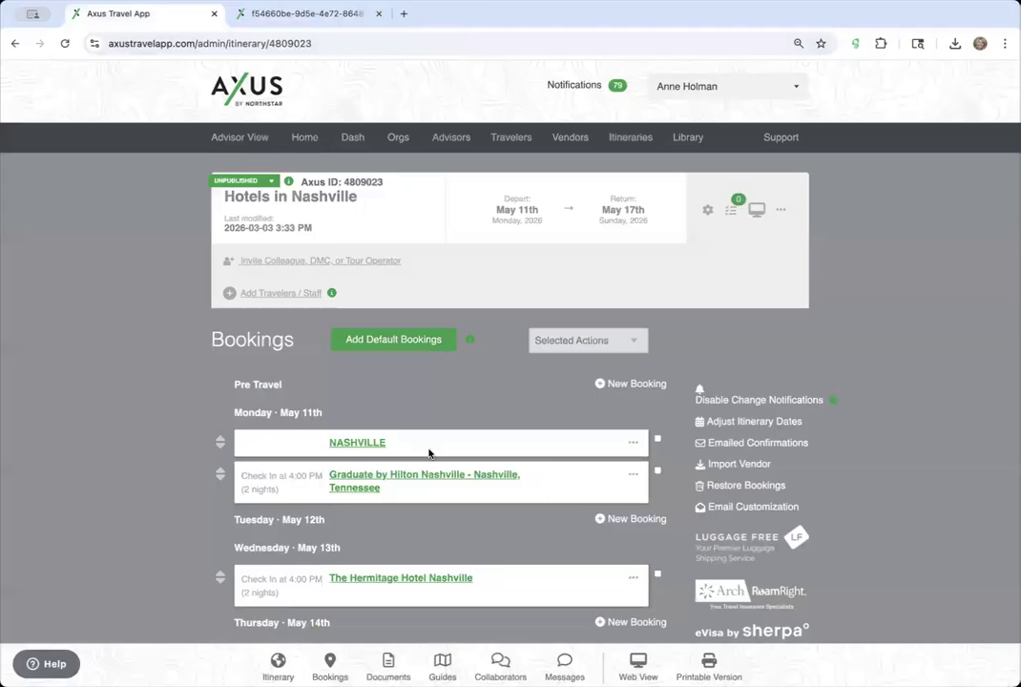
# - Open the NASHVILLE booking's actions and dismiss the new-booking form opened by mistake
pyautogui.click(633, 443)
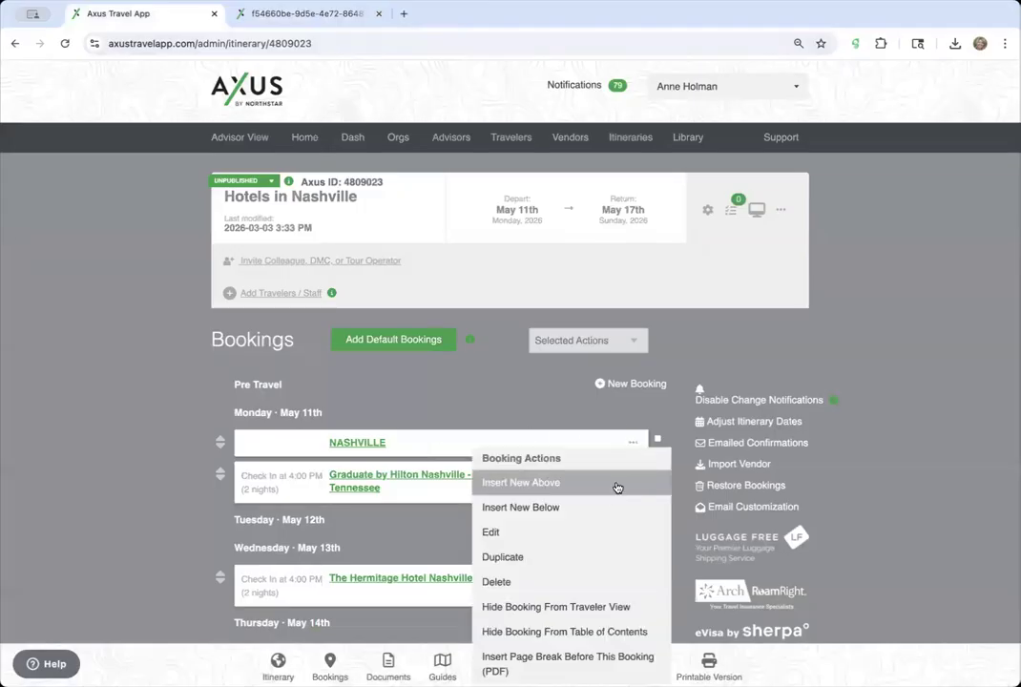
pyautogui.click(617, 485)
pyautogui.click(740, 101)
pyautogui.scroll(-1, 509, 381)
pyautogui.scroll(1, 621, 391)
# - Insert a PDF page break before NASHVILLE, reload the page, and close the old PDF
pyautogui.click(633, 443)
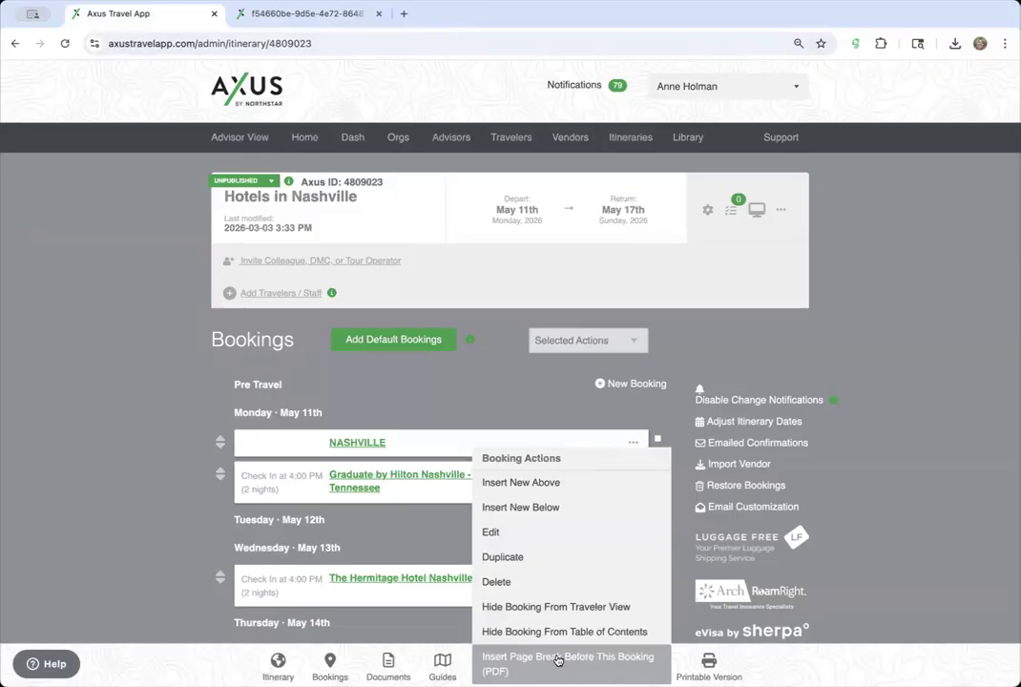
pyautogui.click(559, 660)
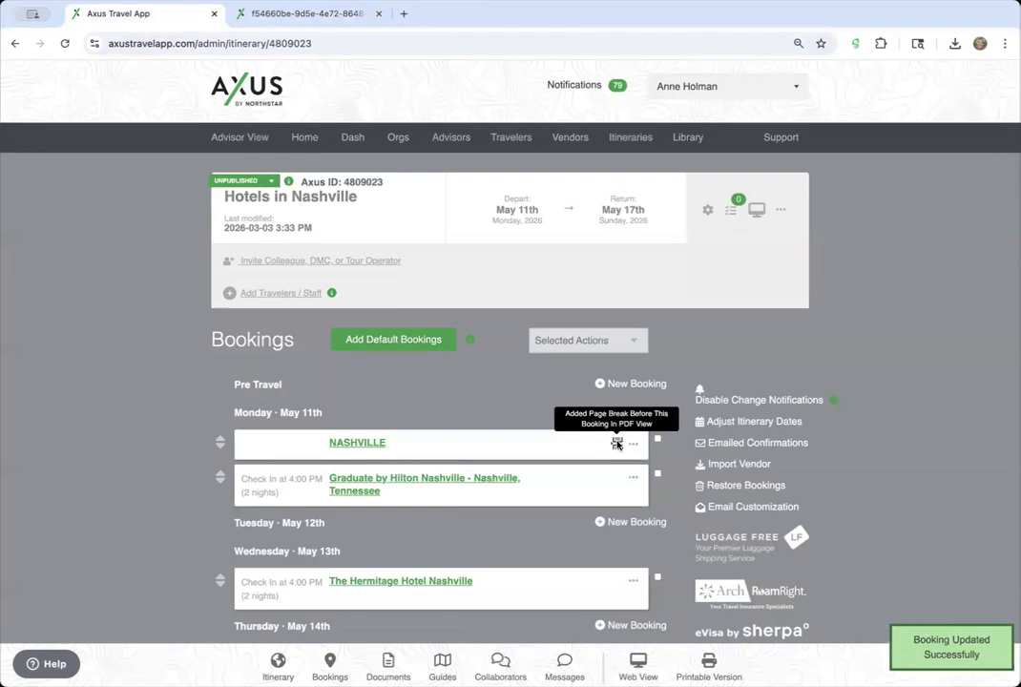
pyautogui.click(548, 44)
pyautogui.press('Return')
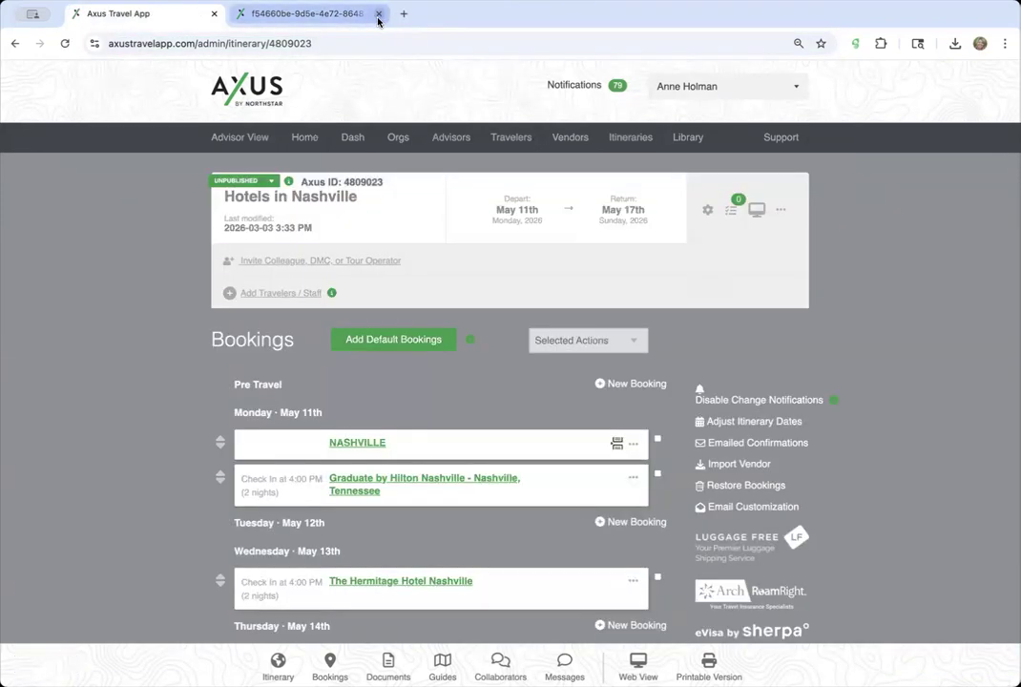
pyautogui.click(379, 15)
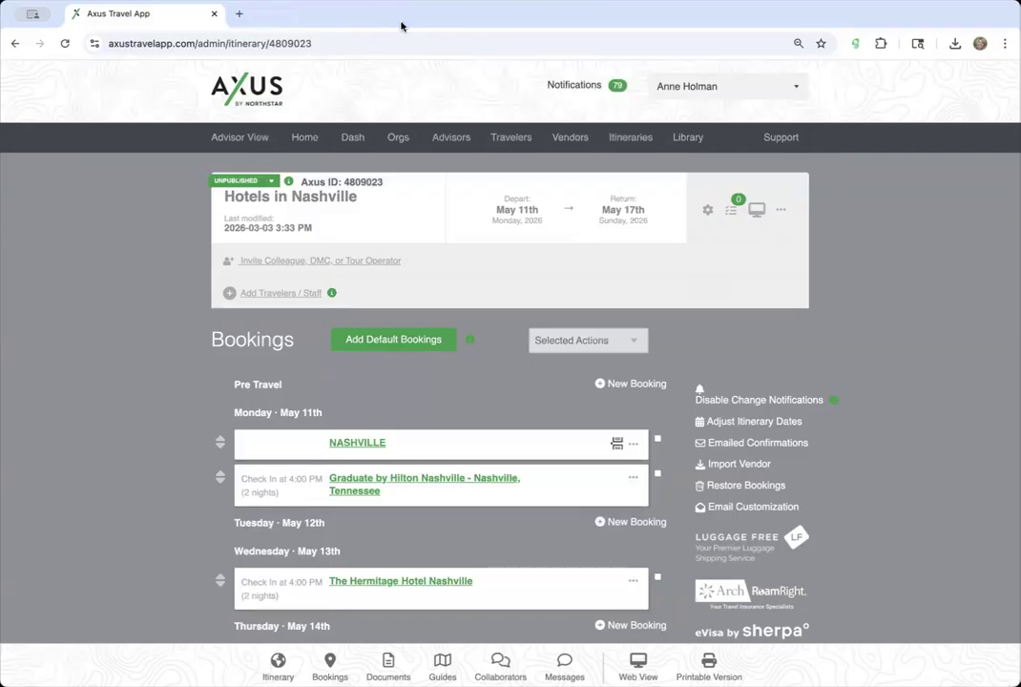
# - Re-export the itinerary with images from Web View and page through the 5-page PDF
pyautogui.click(757, 211)
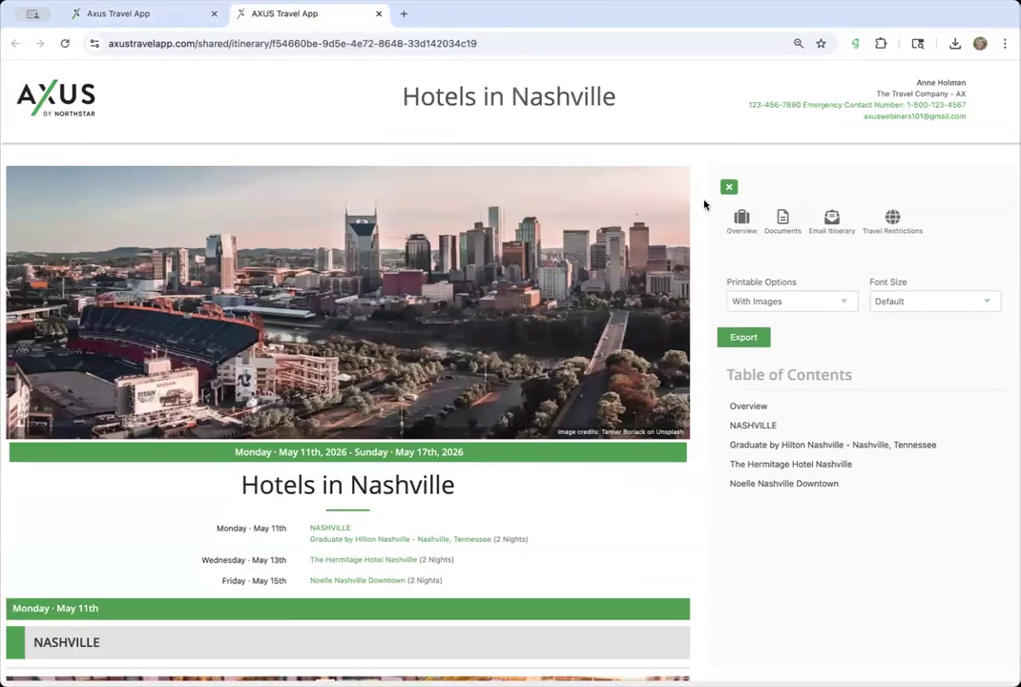
pyautogui.click(744, 339)
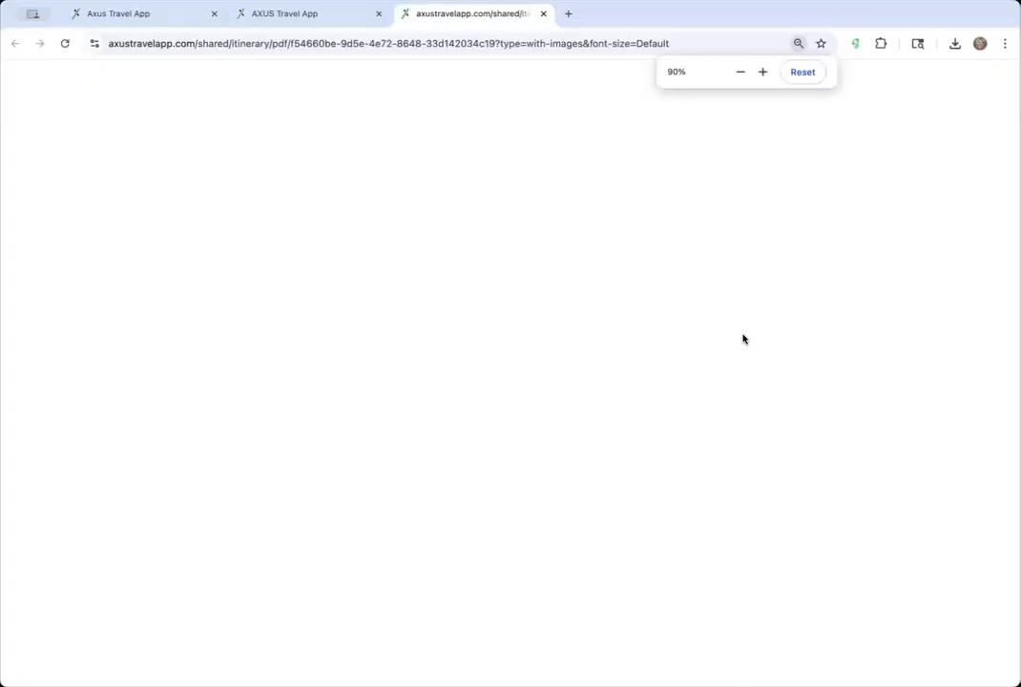
pyautogui.scroll(-10, 362, 525)
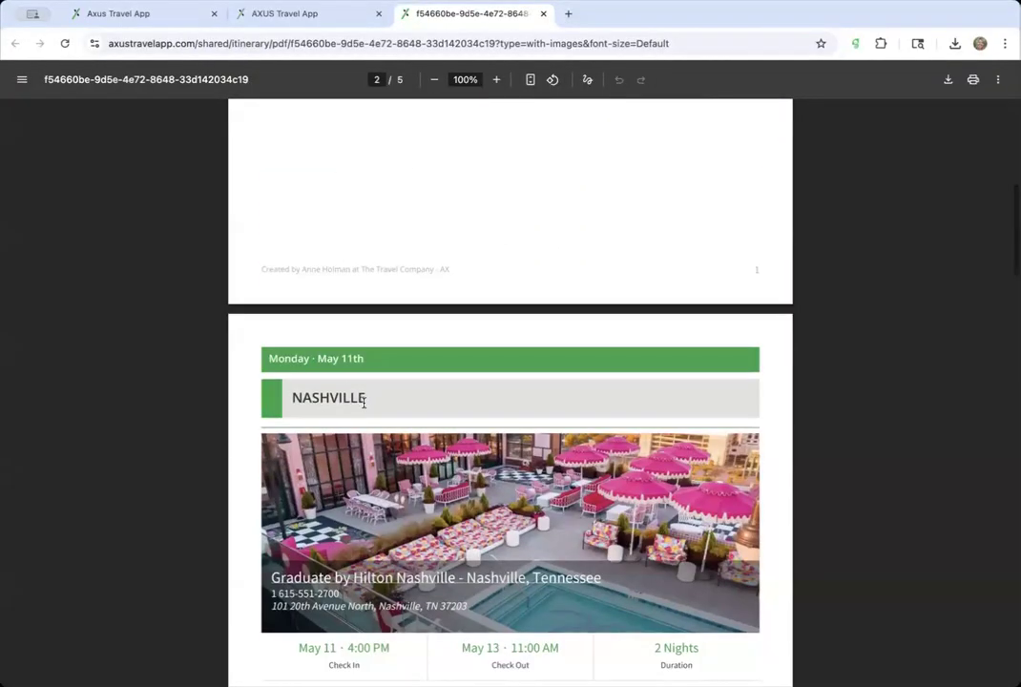
pyautogui.scroll(-5, 383, 399)
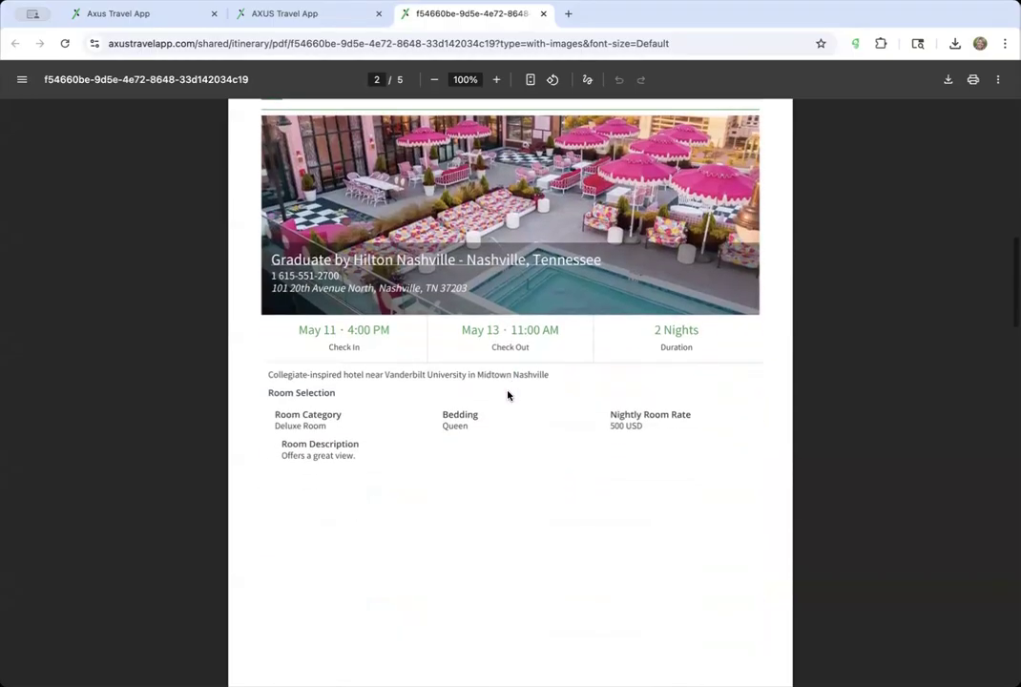
pyautogui.scroll(-12, 508, 396)
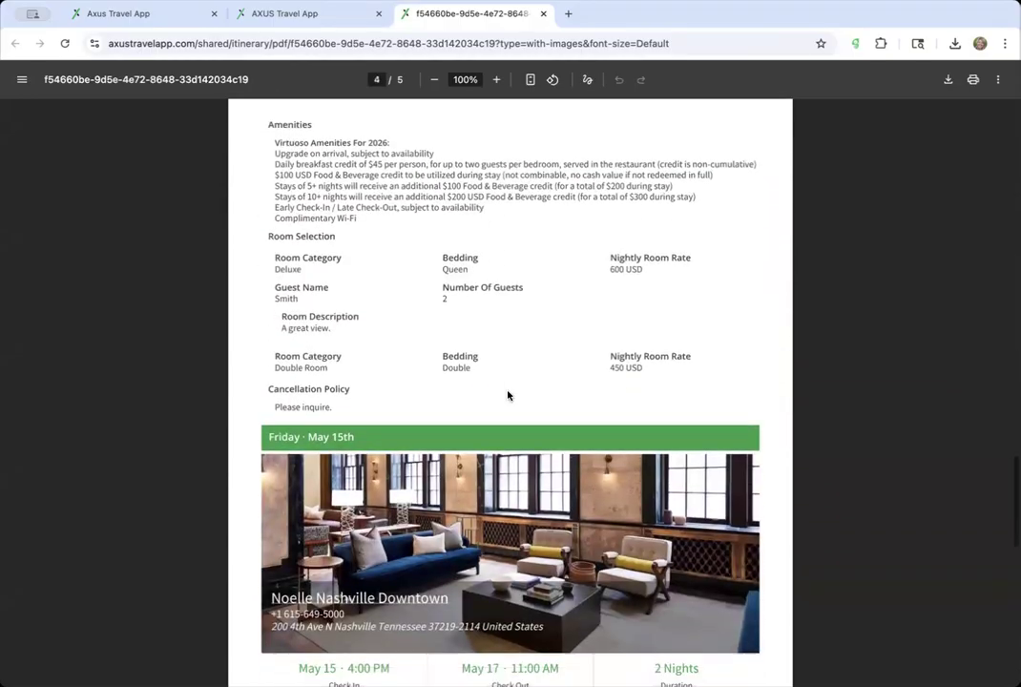
pyautogui.scroll(3, 524, 276)
pyautogui.scroll(-8, 515, 394)
pyautogui.scroll(6, 514, 396)
pyautogui.scroll(-4, 514, 396)
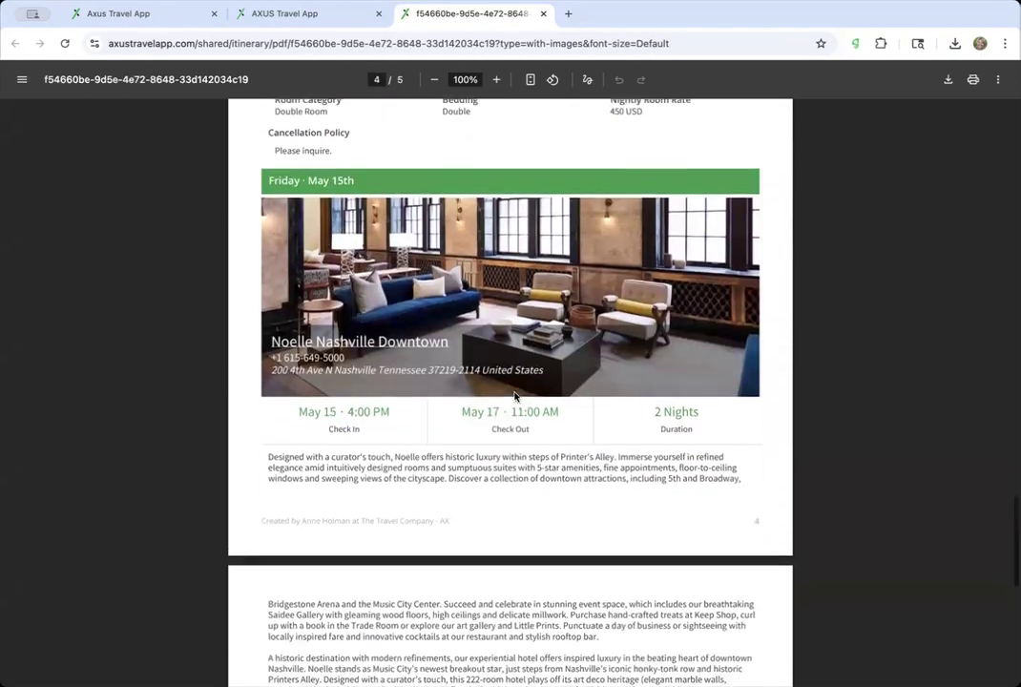
pyautogui.scroll(-8, 493, 331)
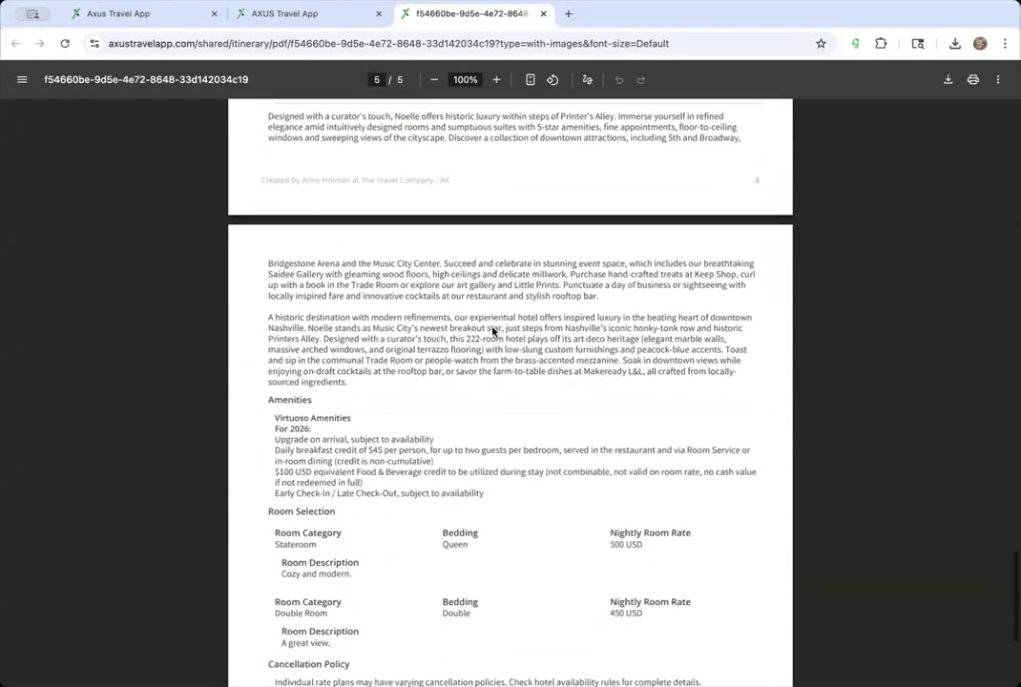
pyautogui.scroll(10, 492, 331)
pyautogui.scroll(4, 493, 331)
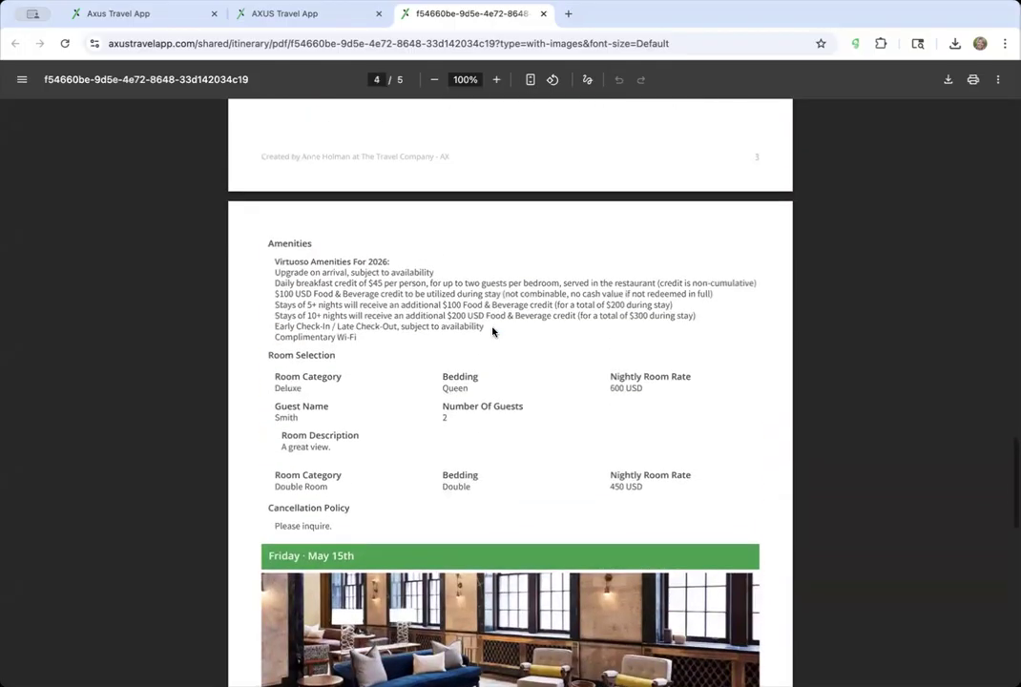
pyautogui.scroll(-6, 482, 321)
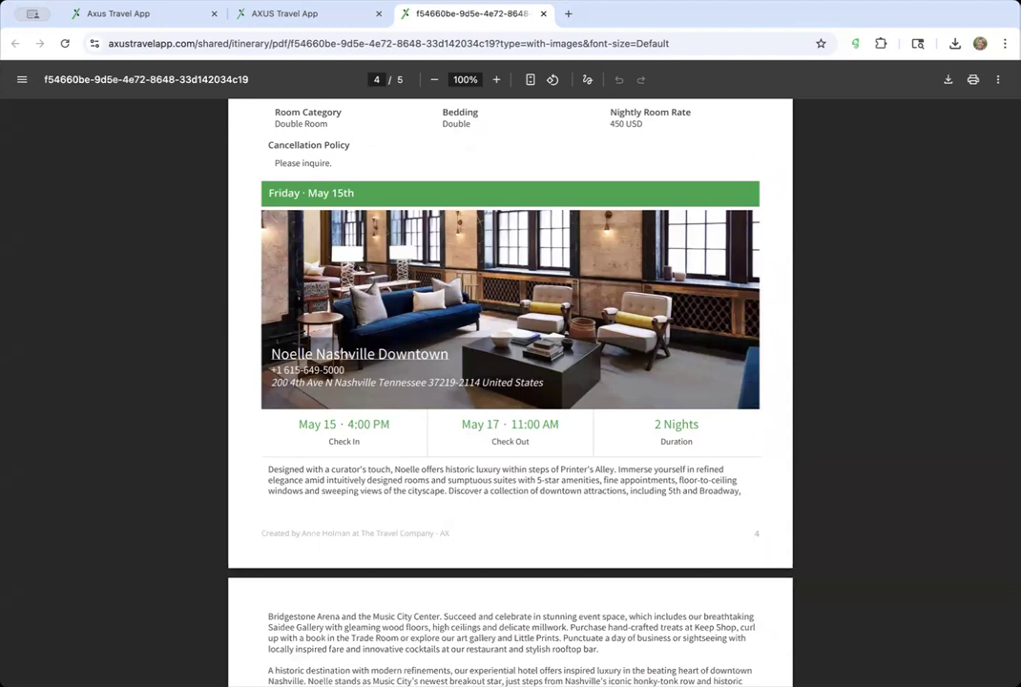
pyautogui.click(269, 13)
# - Close the exported PDF and add a page break before the Noelle Nashville Downtown booking
pyautogui.click(157, 16)
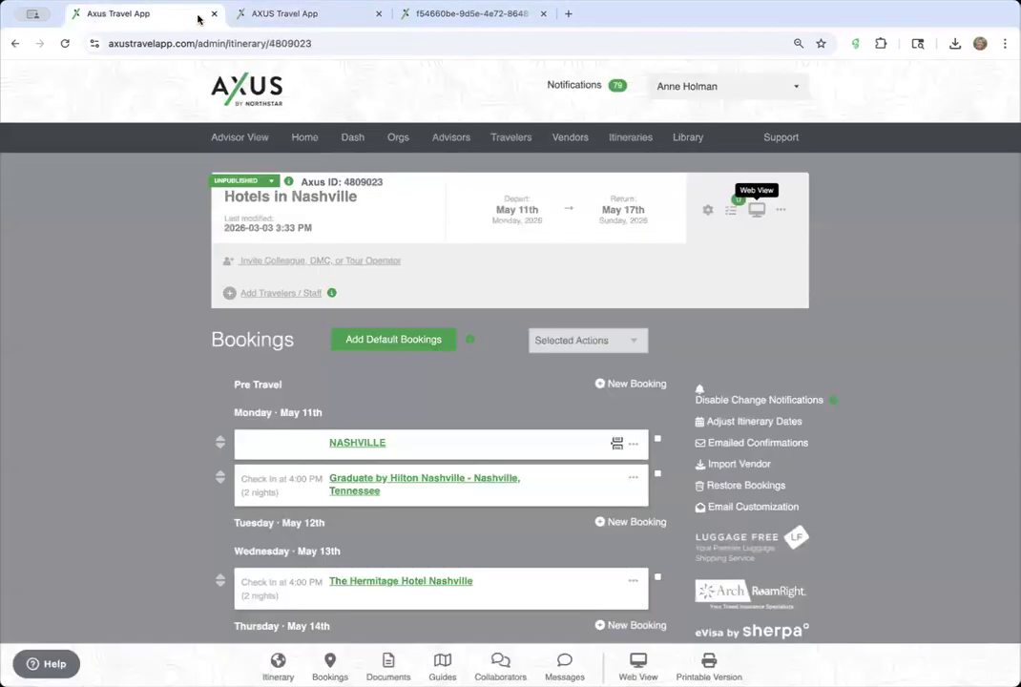
pyautogui.click(543, 14)
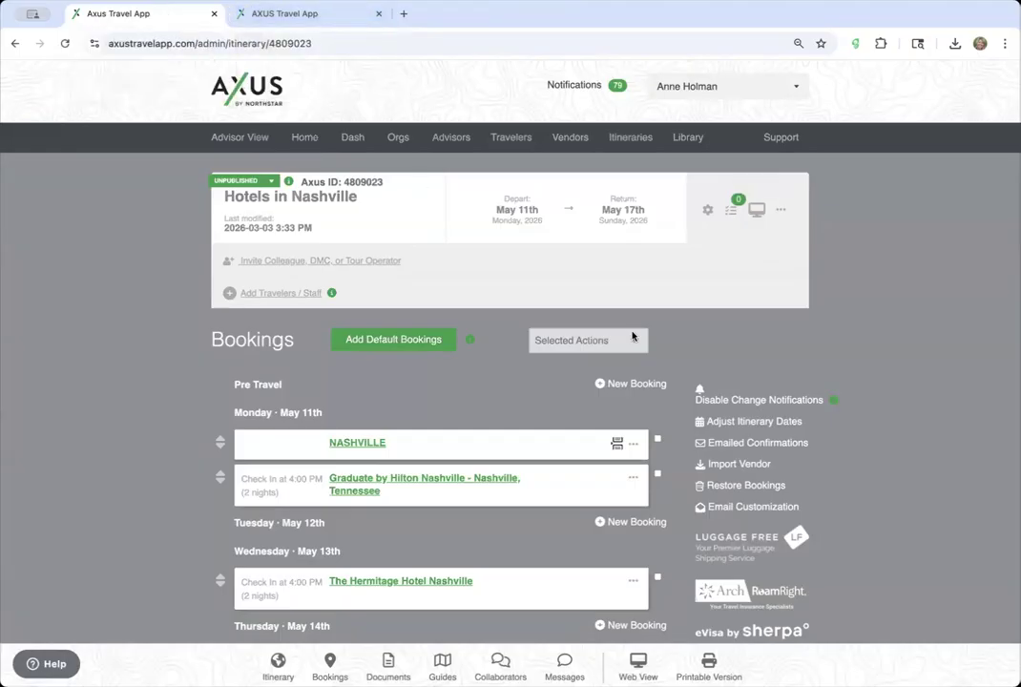
pyautogui.scroll(-5, 588, 413)
pyautogui.click(634, 446)
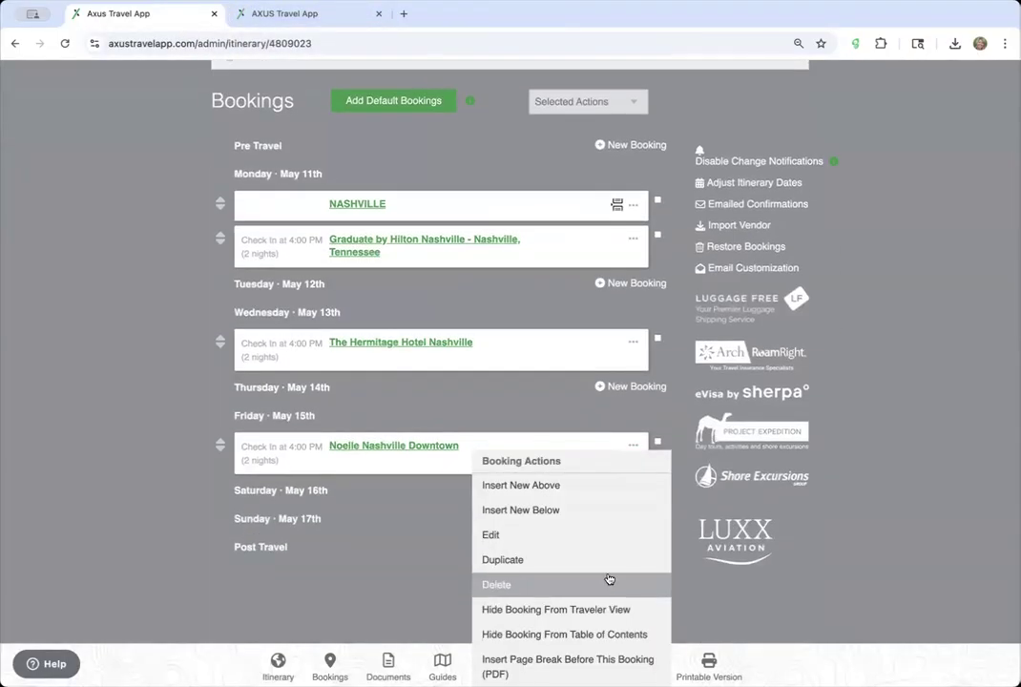
pyautogui.click(593, 667)
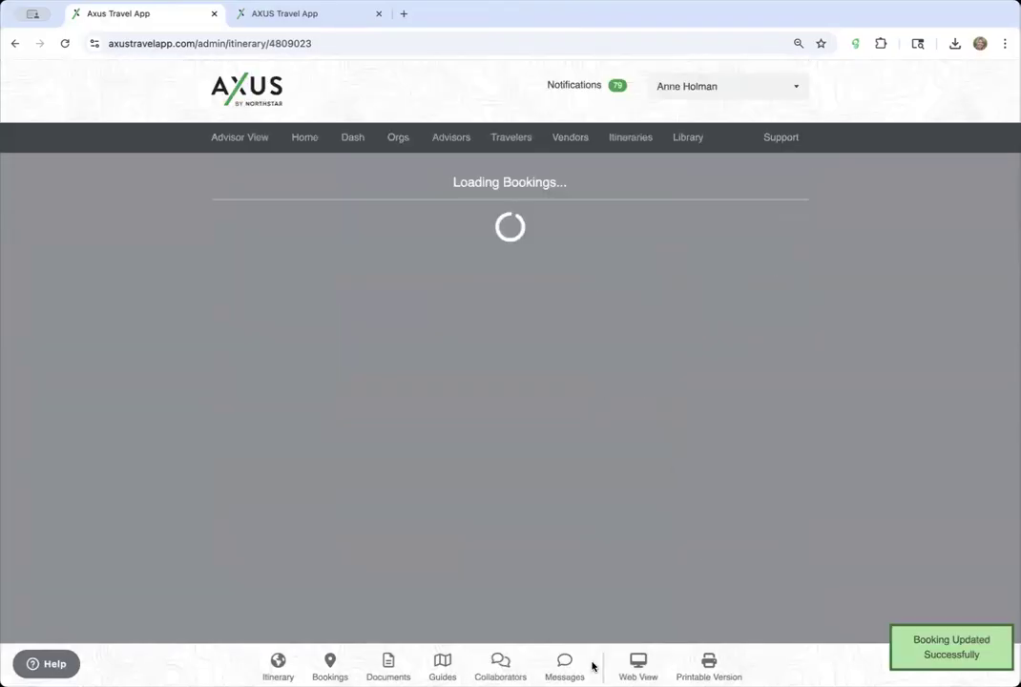
# - Reload the itinerary page and the shared web view so both include the new page break
pyautogui.click(631, 448)
pyautogui.click(489, 44)
pyautogui.press('Return')
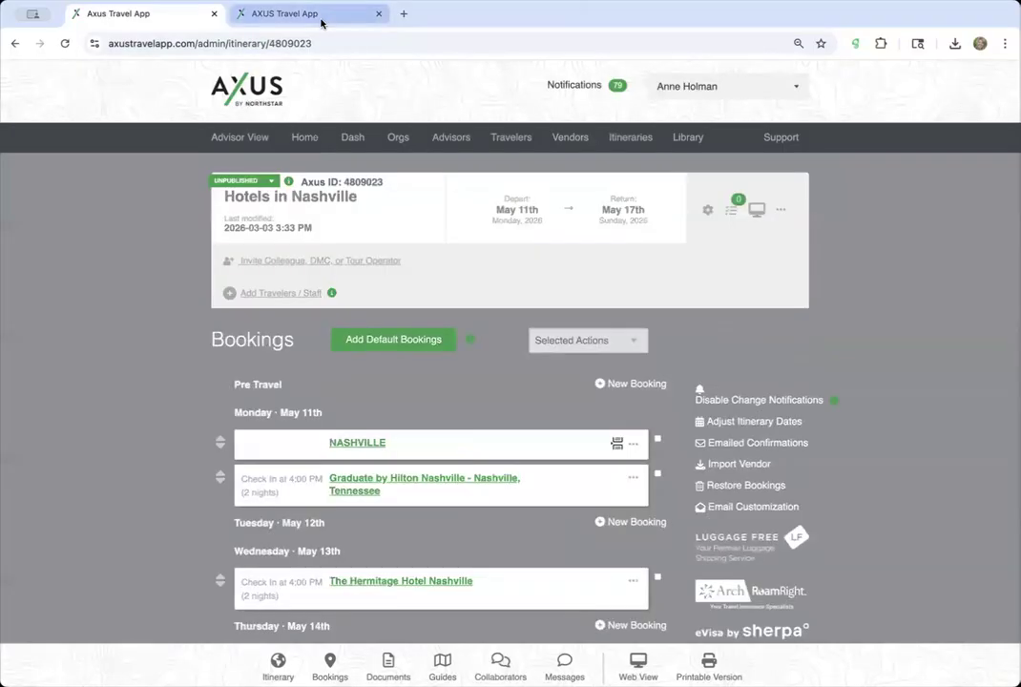
pyautogui.click(286, 13)
pyautogui.click(435, 43)
pyautogui.press('Return')
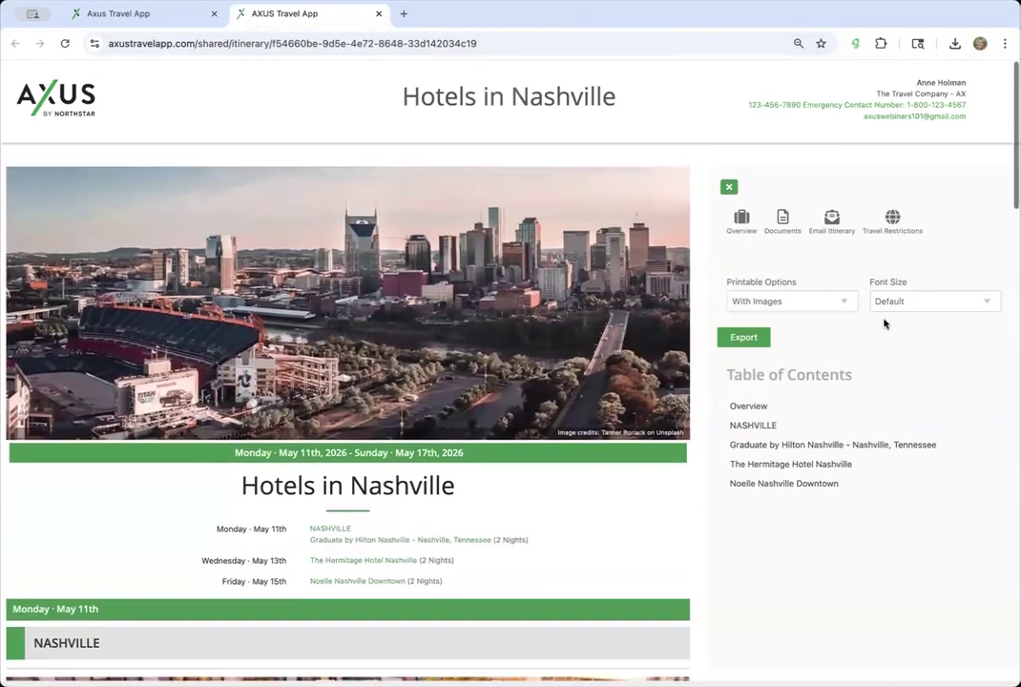
# - Export the updated itinerary PDF with images and scroll through its pages
pyautogui.click(743, 337)
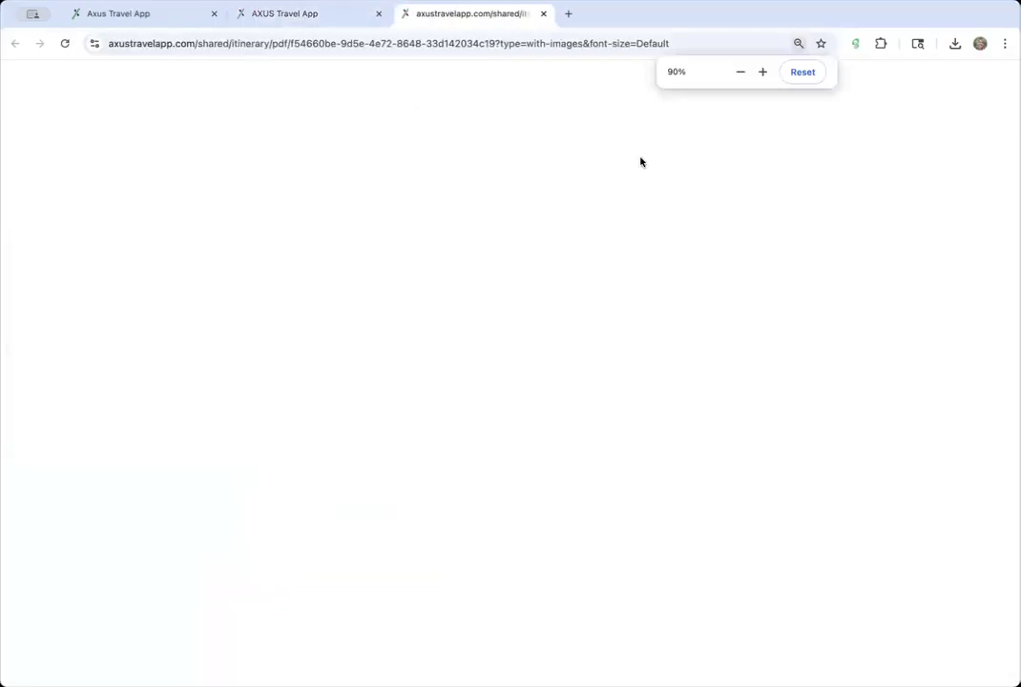
pyautogui.scroll(-20, 465, 466)
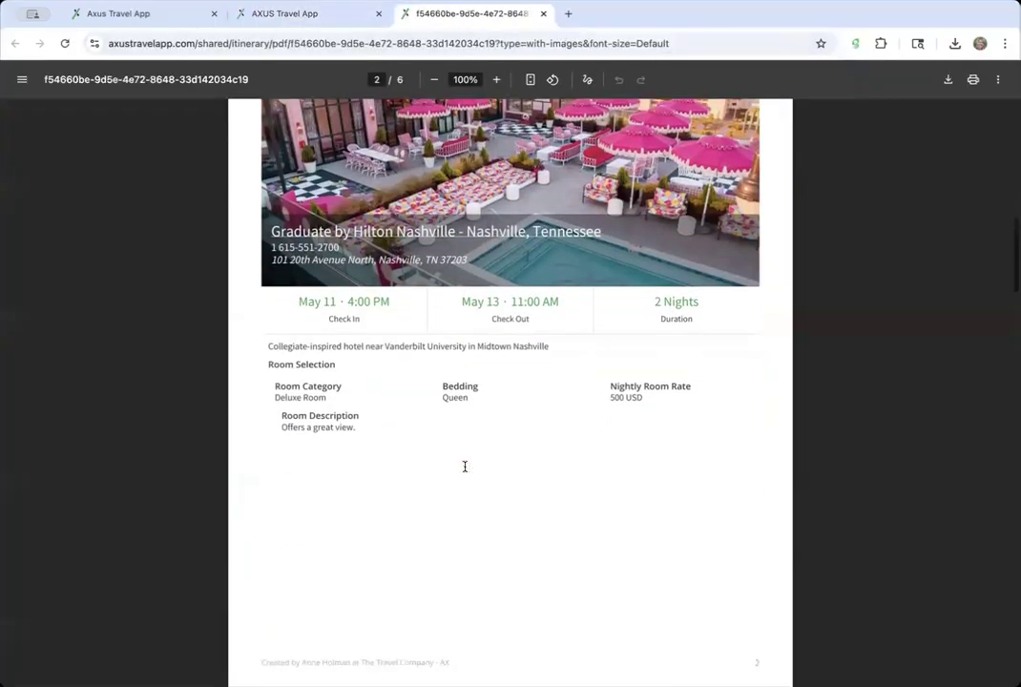
pyautogui.scroll(-15, 465, 466)
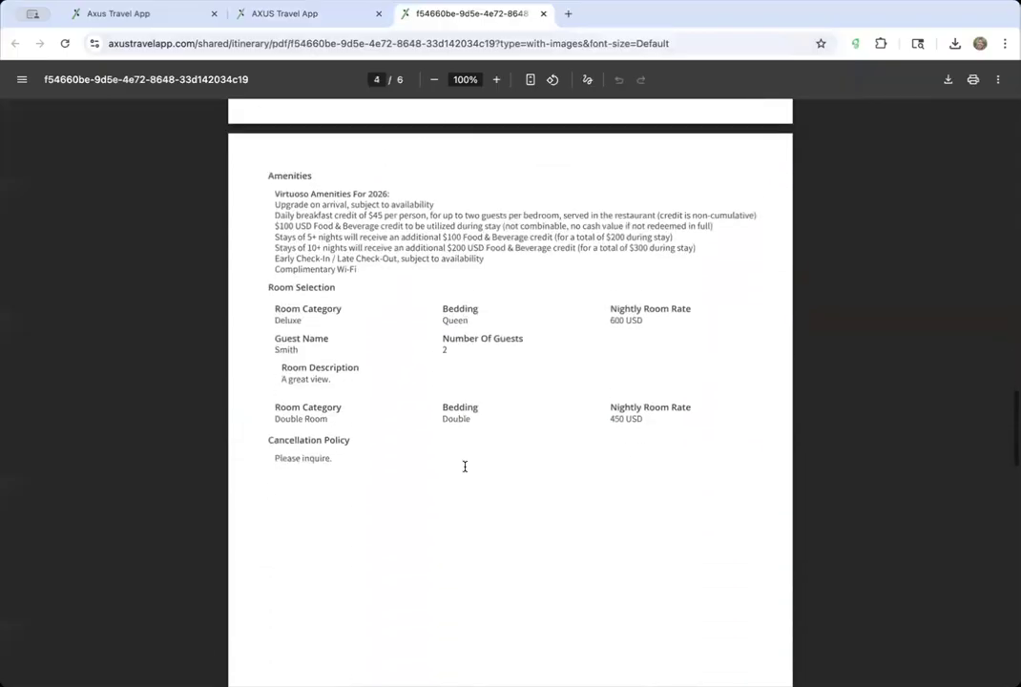
pyautogui.scroll(-1, 465, 466)
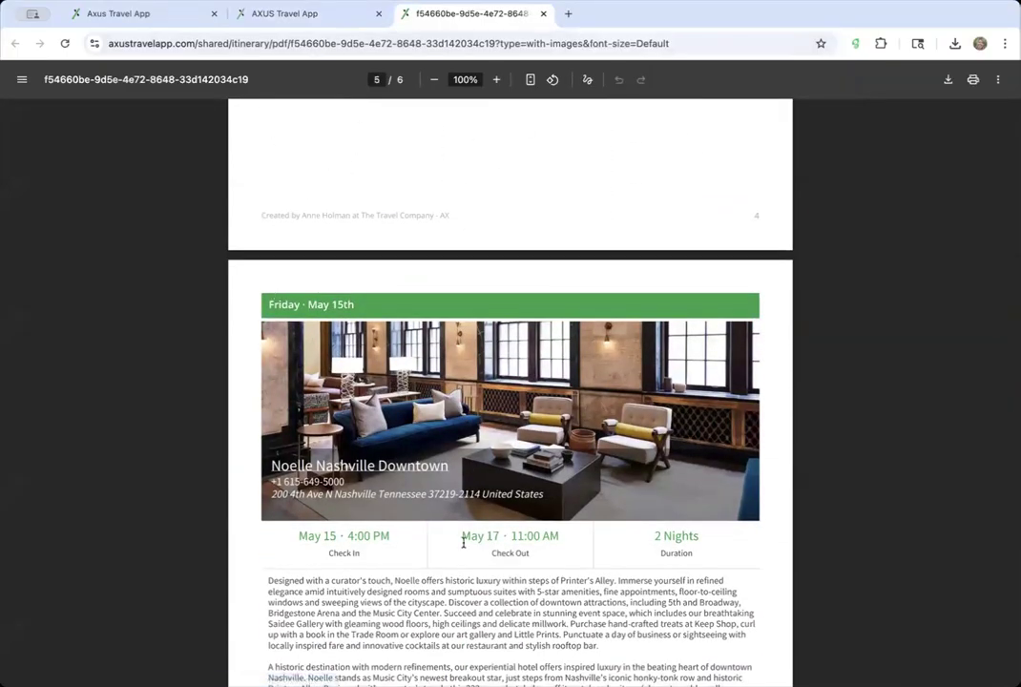
pyautogui.scroll(-4, 463, 542)
pyautogui.scroll(4, 462, 542)
pyautogui.scroll(-6, 463, 542)
pyautogui.scroll(8, 463, 542)
pyautogui.scroll(10, 463, 543)
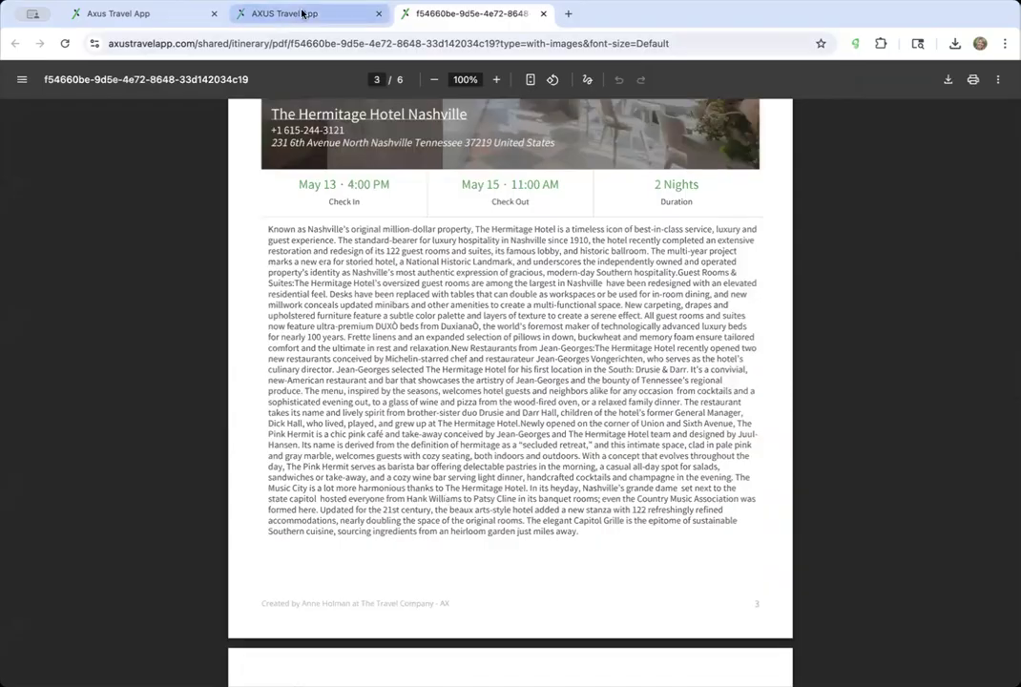
# - Back in the bookings editor, open the Graduate by Hilton booking's actions menu
pyautogui.click(301, 14)
pyautogui.click(152, 15)
pyautogui.scroll(-3, 520, 349)
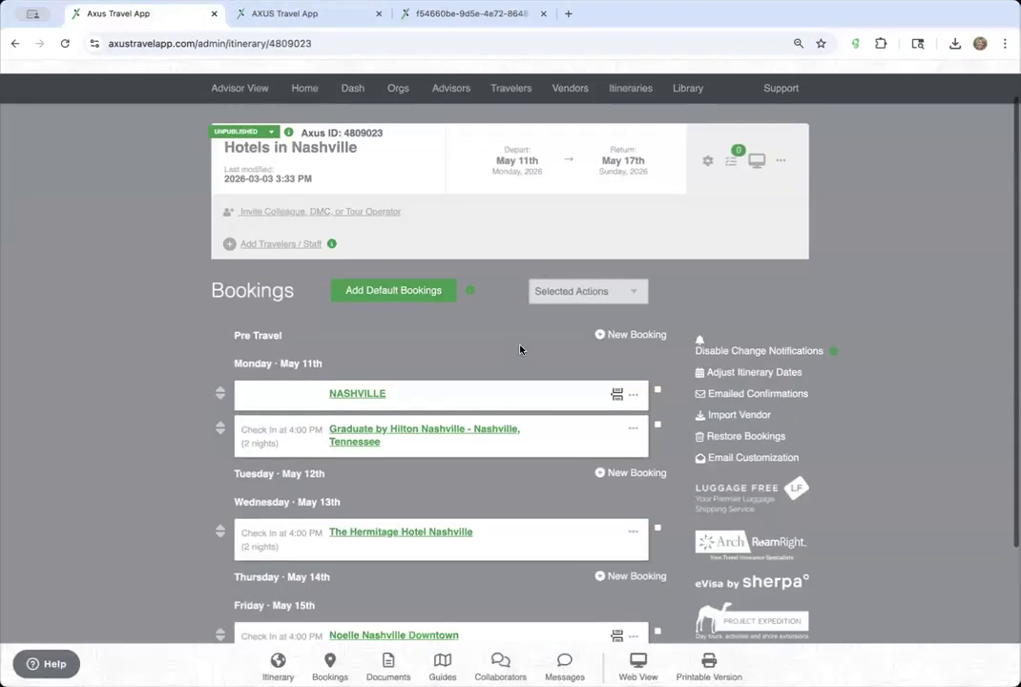
pyautogui.click(633, 351)
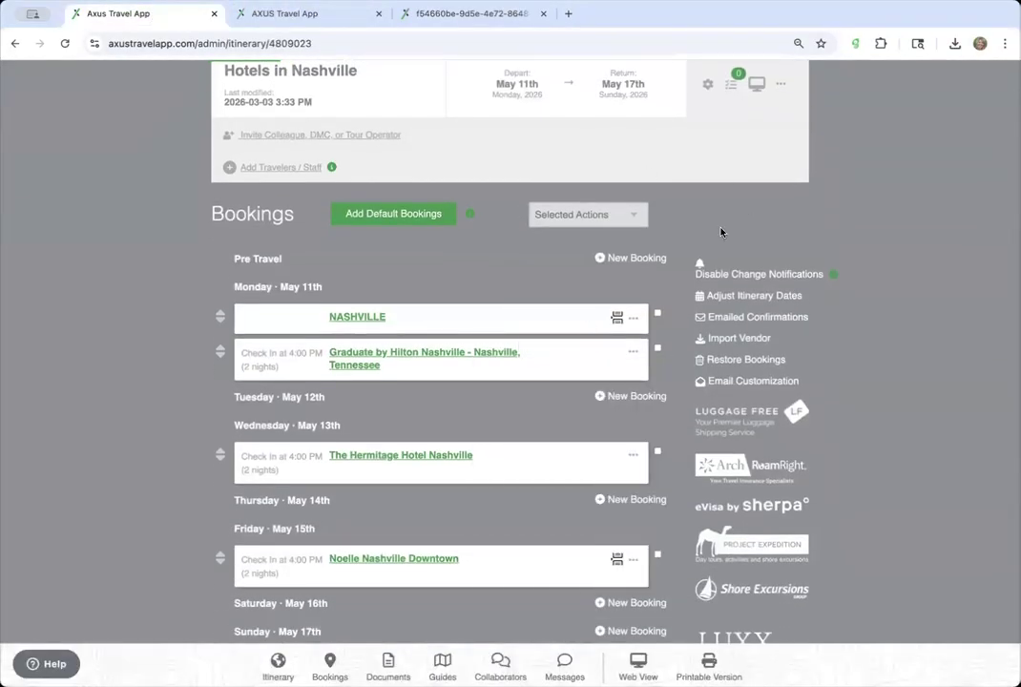
pyautogui.scroll(3, 721, 232)
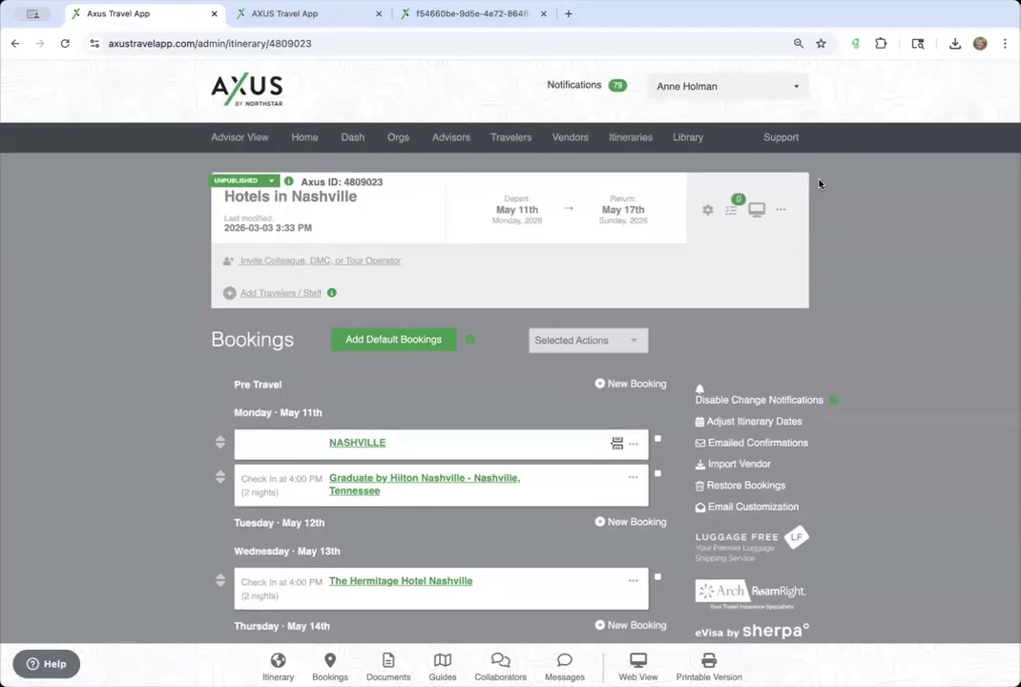
# - Compare the 6-page PDF, with NASHVILLE opening page 2, against the bookings editor
pyautogui.click(468, 14)
pyautogui.scroll(20, 329, 258)
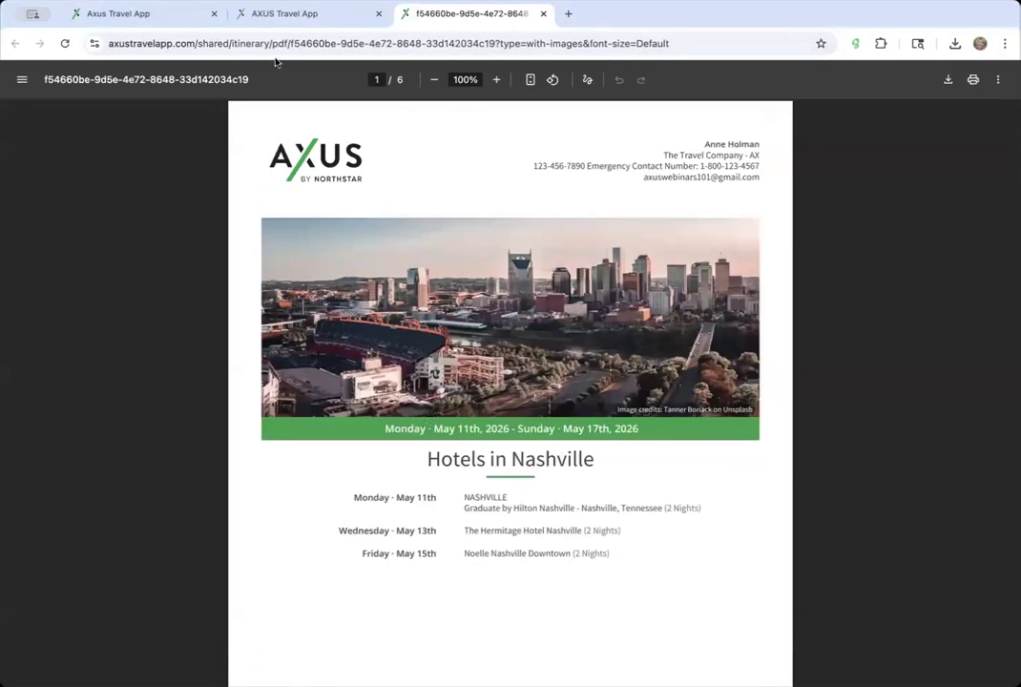
pyautogui.click(170, 19)
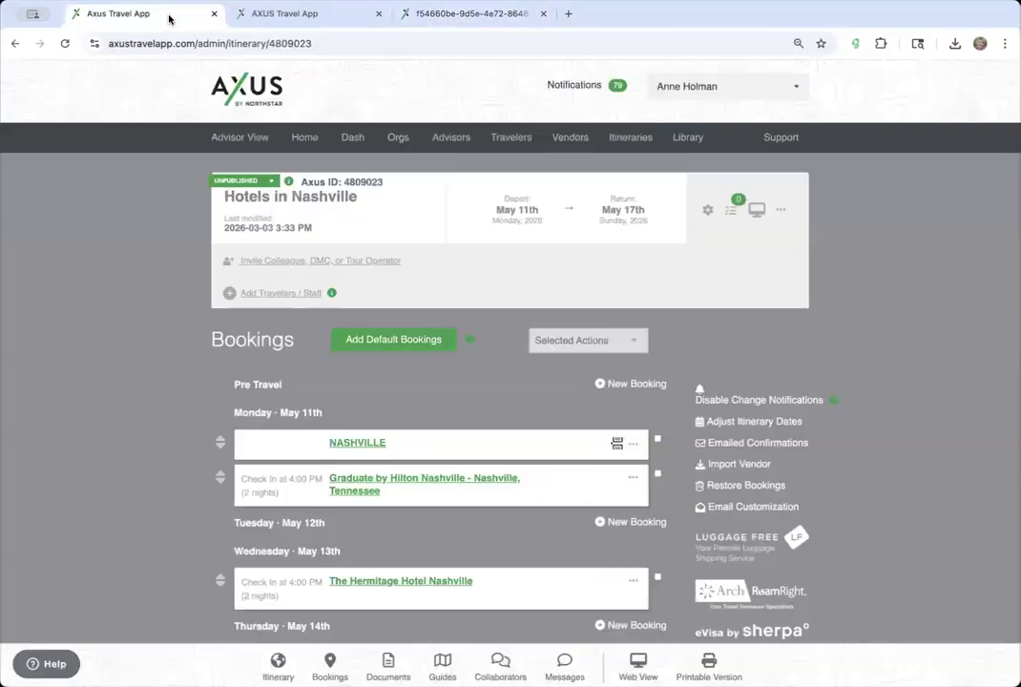
pyautogui.scroll(-1, 659, 442)
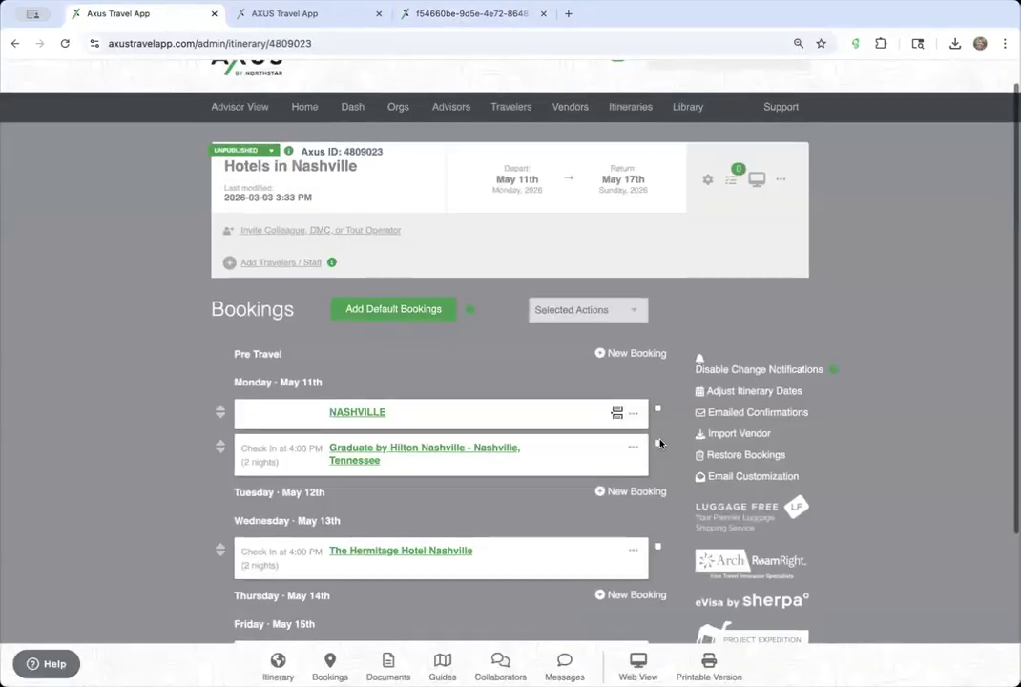
pyautogui.click(483, 21)
pyautogui.scroll(-6, 480, 290)
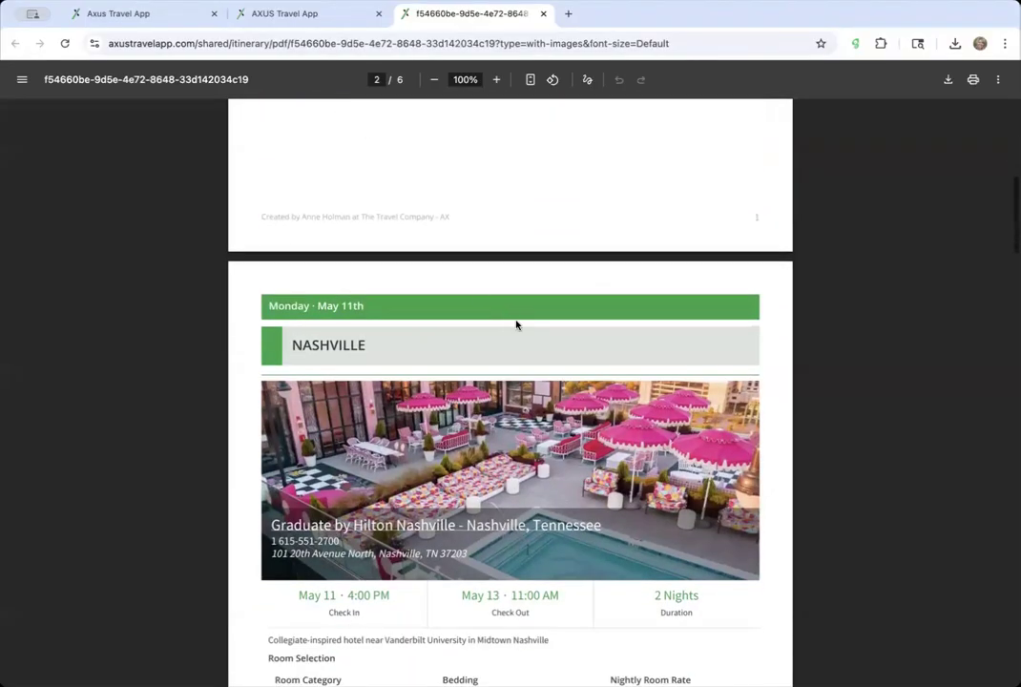
pyautogui.scroll(-2, 516, 325)
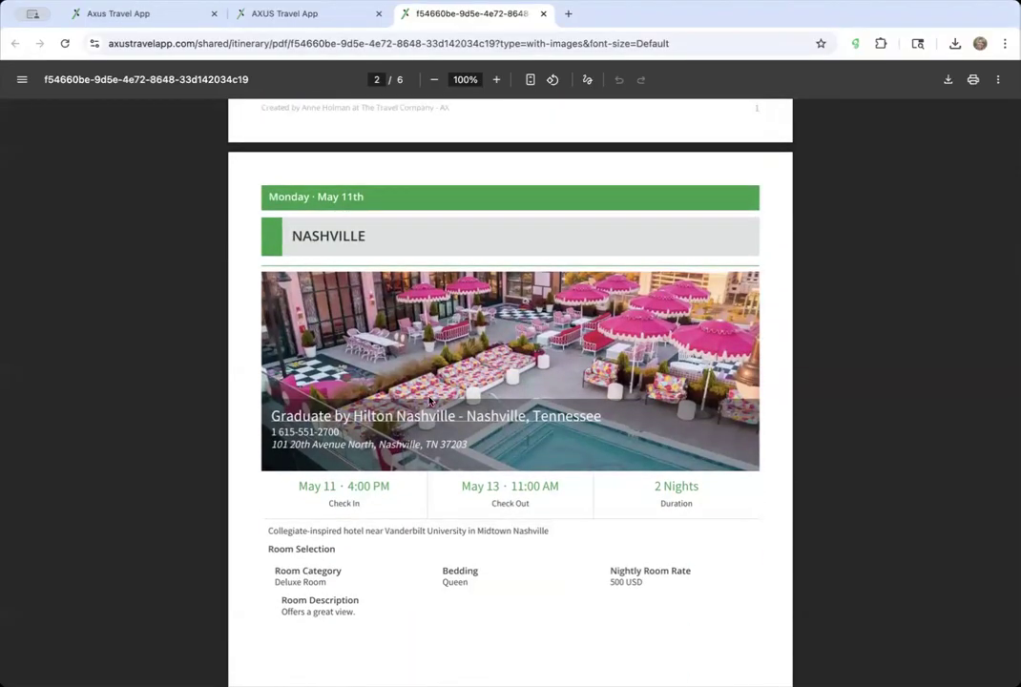
pyautogui.scroll(-20, 429, 401)
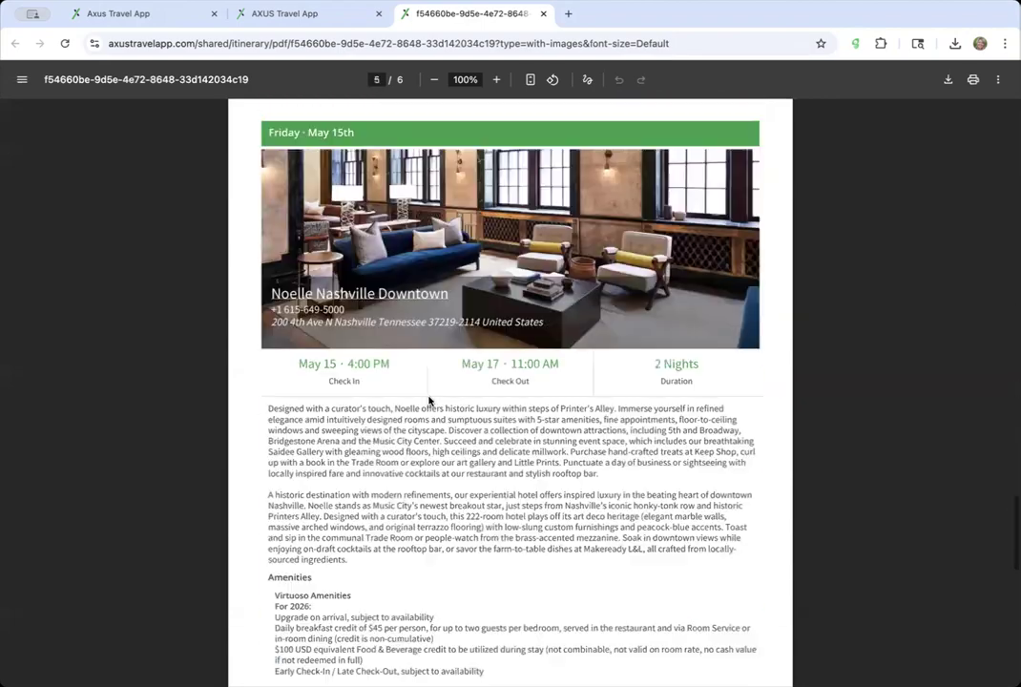
pyautogui.scroll(10, 429, 401)
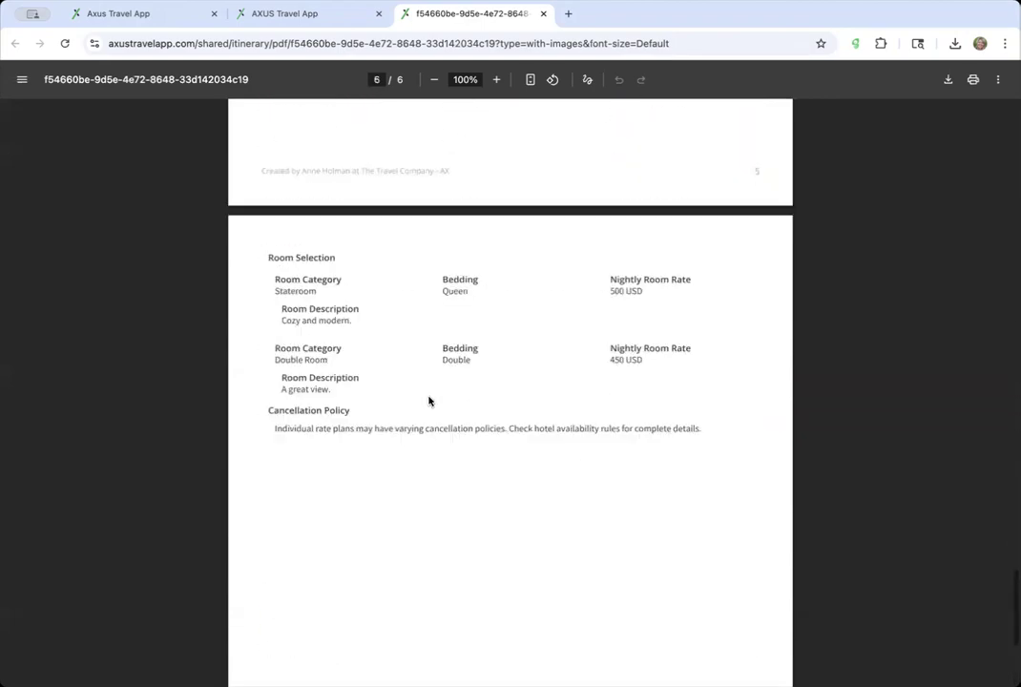
pyautogui.scroll(-1, 430, 401)
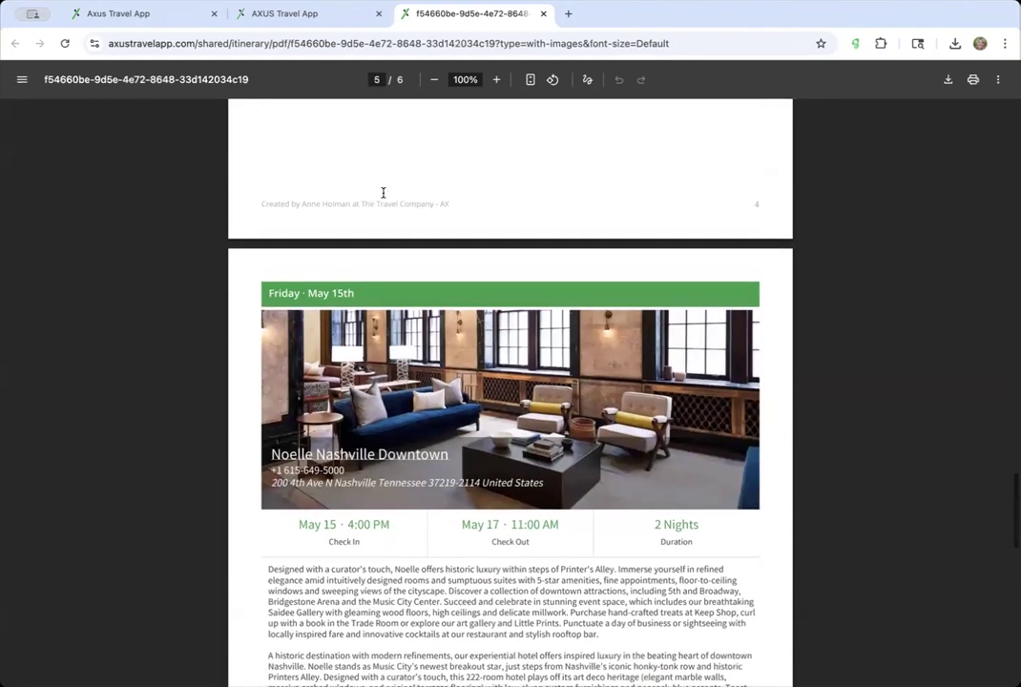
pyautogui.click(368, 20)
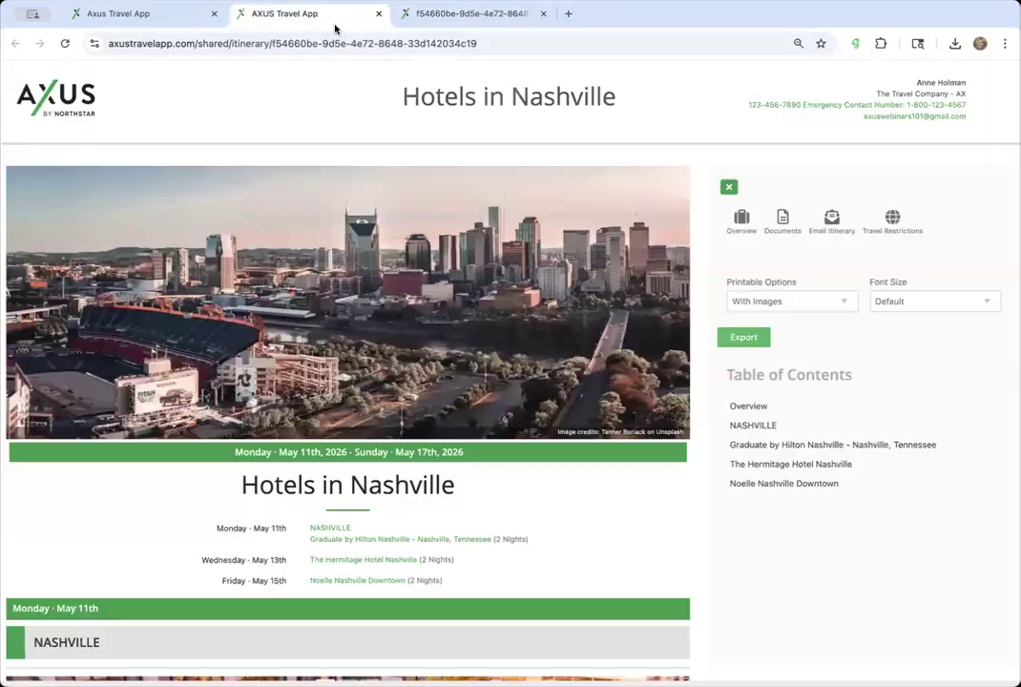
pyautogui.click(165, 14)
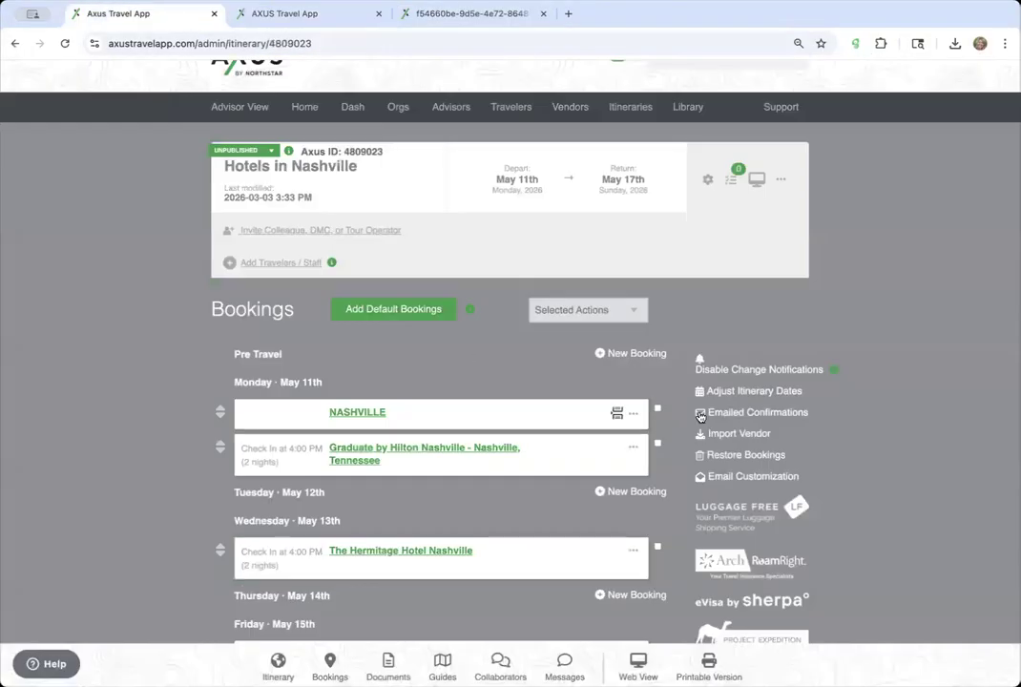
# - Remove the page breaks before the NASHVILLE and Noelle Nashville Downtown bookings
pyautogui.click(633, 412)
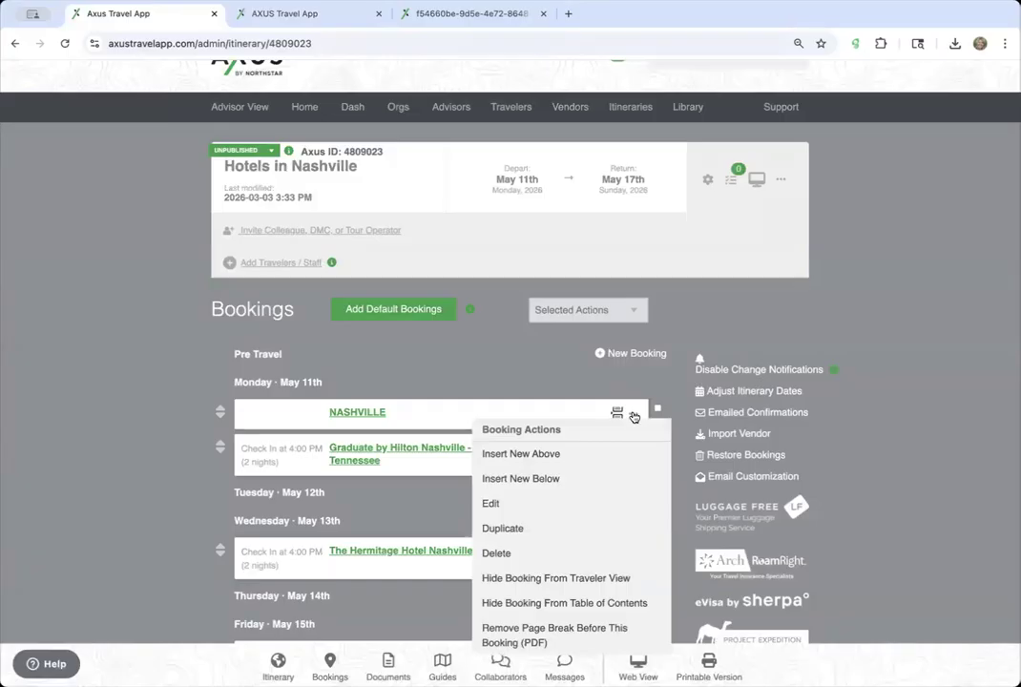
pyautogui.click(594, 638)
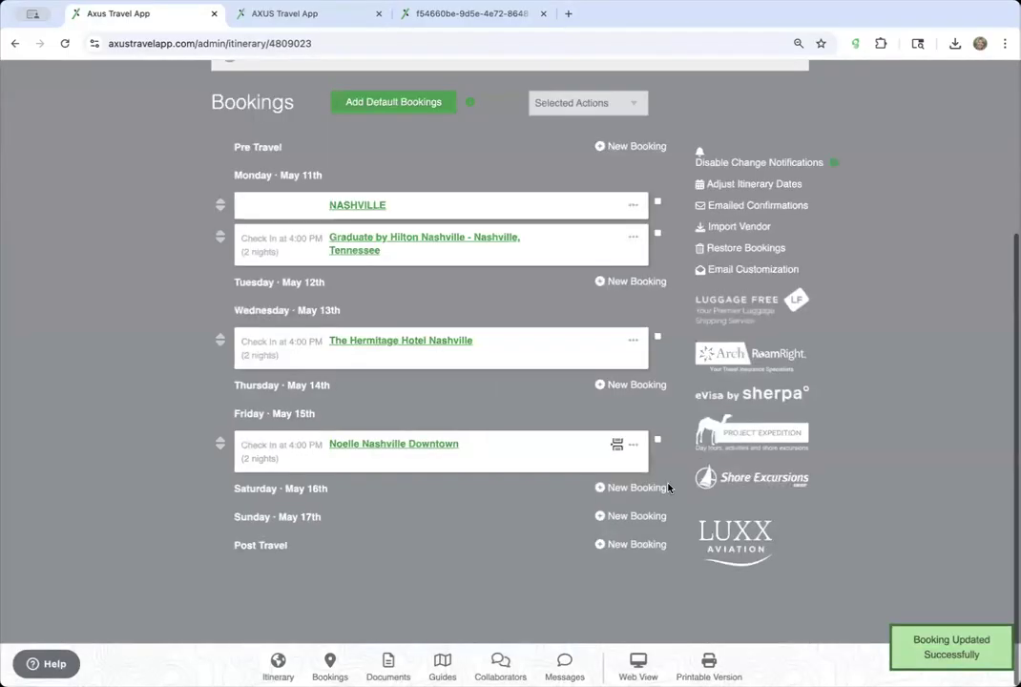
pyautogui.click(633, 445)
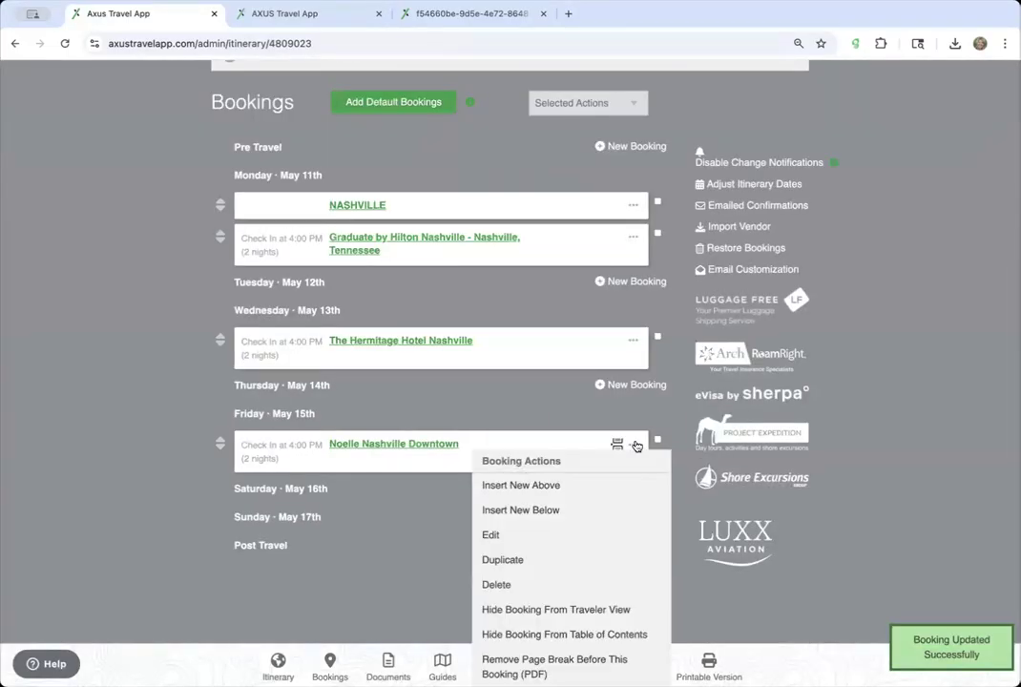
pyautogui.click(588, 666)
# - Reload the bookings page, shared itinerary and PDF so the removed breaks take effect
pyautogui.click(374, 49)
pyautogui.press('Return')
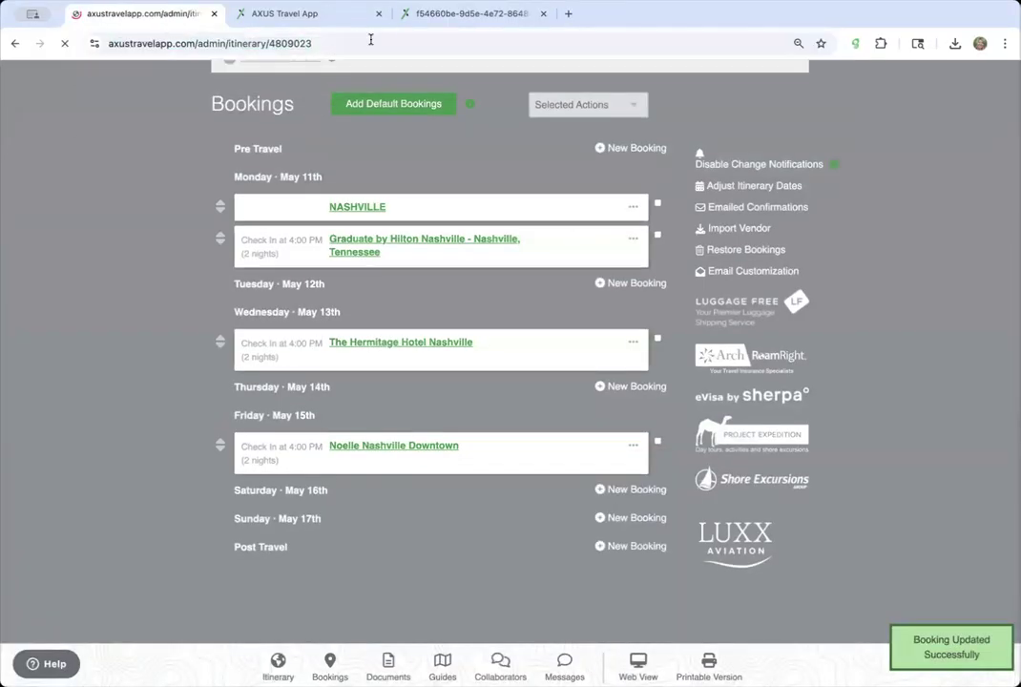
pyautogui.click(336, 21)
pyautogui.click(384, 36)
pyautogui.press('Return')
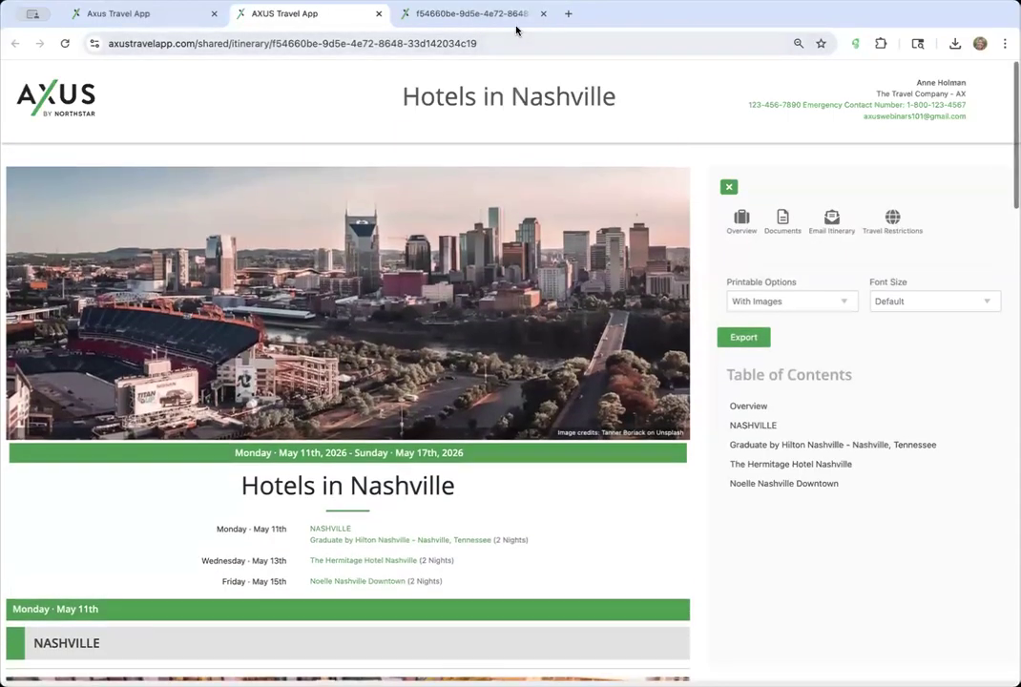
pyautogui.click(477, 19)
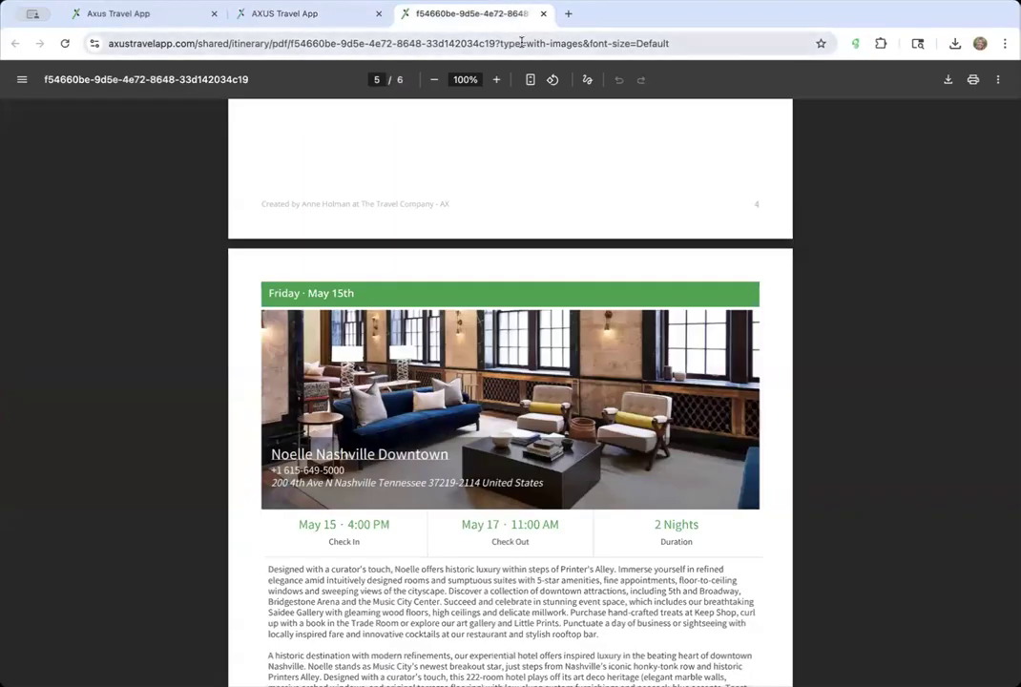
pyautogui.click(522, 43)
pyautogui.press('Return')
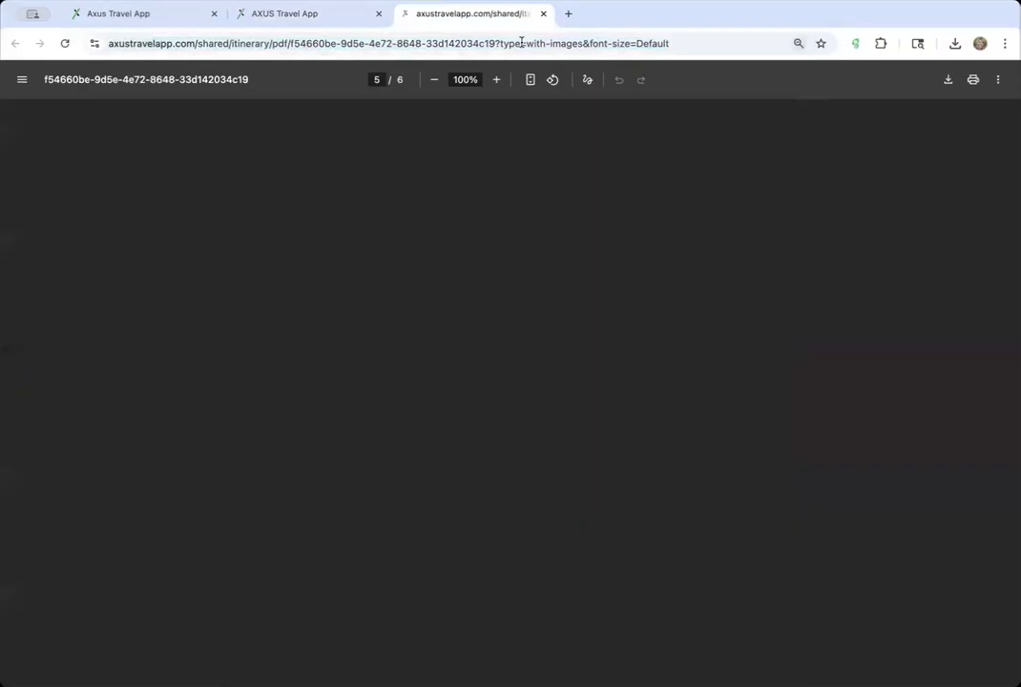
# - Reload the PDF at normal size and scroll through to confirm it's back to 5 pages
pyautogui.scroll(-5, 550, 357)
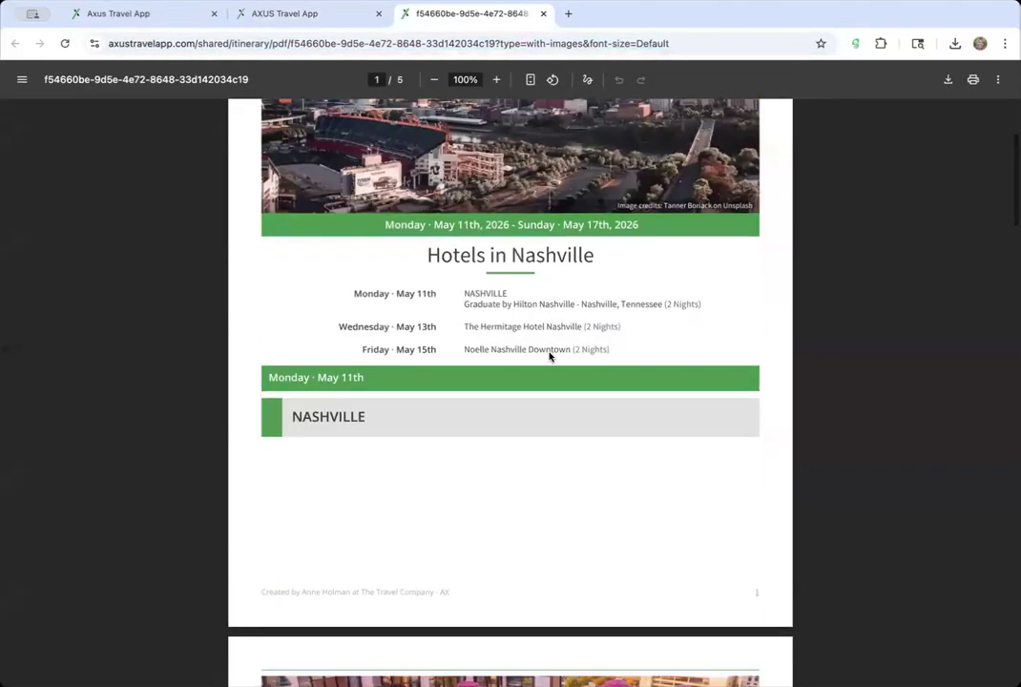
pyautogui.scroll(5, 444, 386)
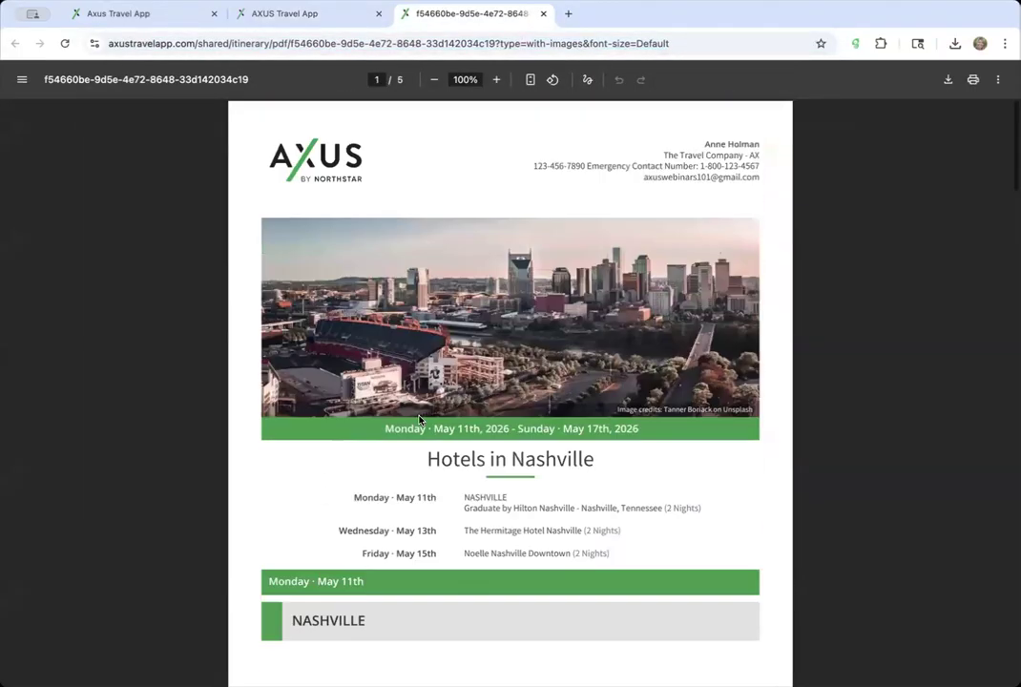
pyautogui.click(670, 44)
pyautogui.press('Return')
pyautogui.press('super+plus')
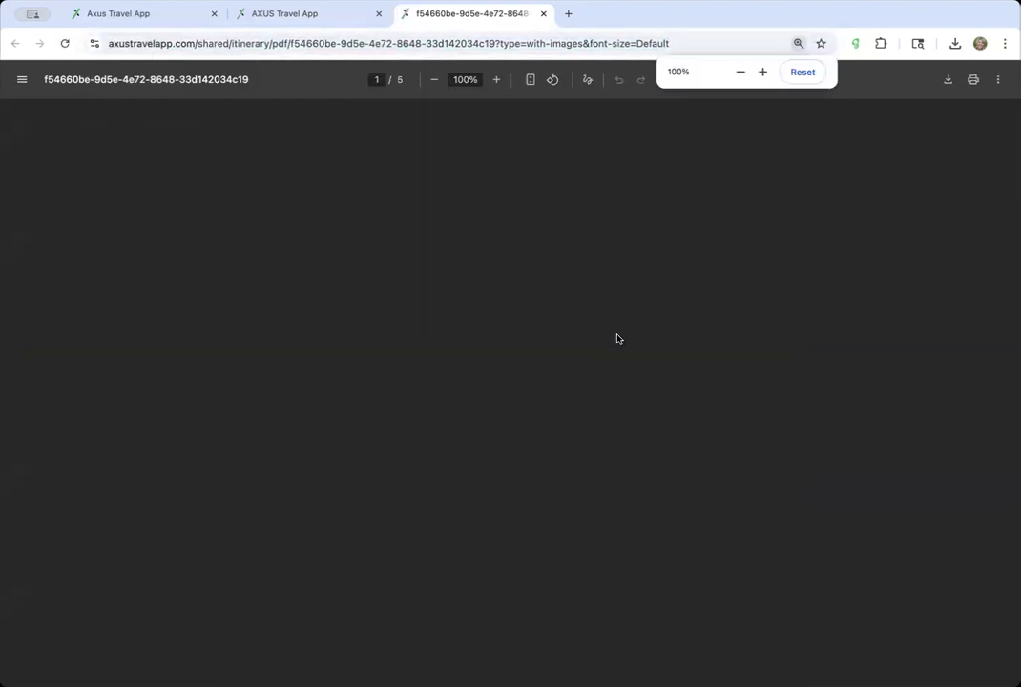
pyautogui.scroll(-4, 639, 513)
pyautogui.scroll(-20, 639, 513)
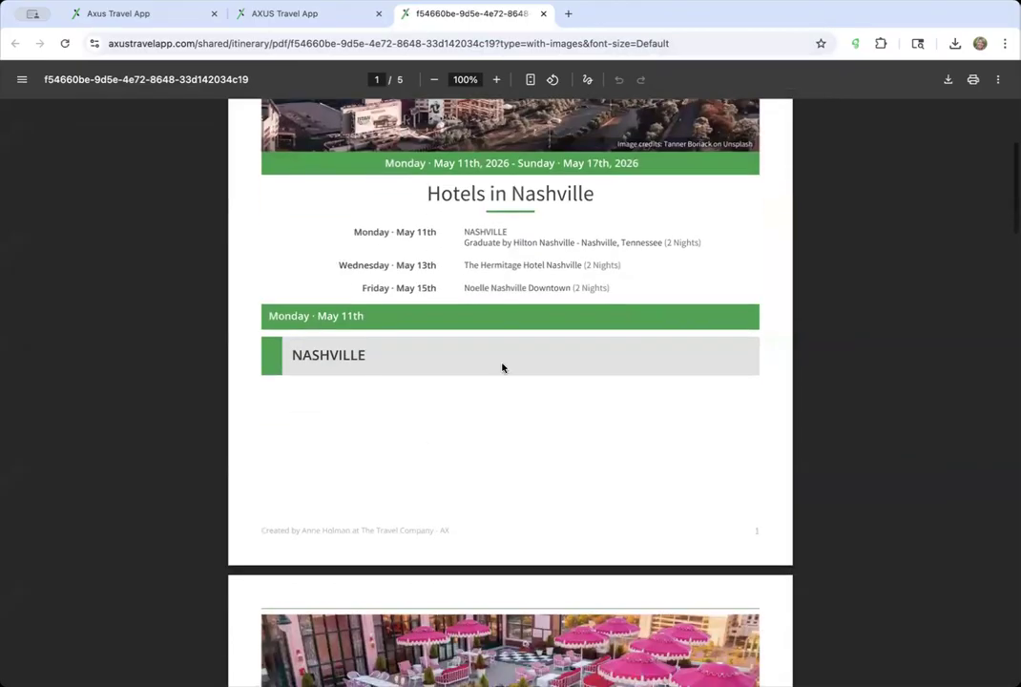
pyautogui.scroll(-10, 427, 447)
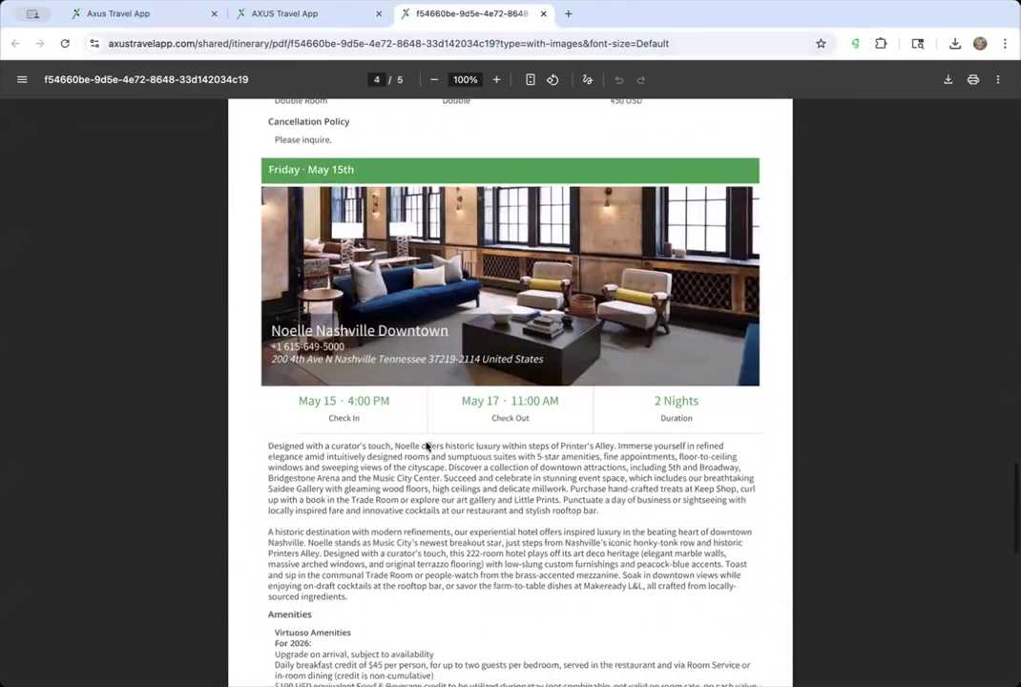
pyautogui.scroll(9, 427, 446)
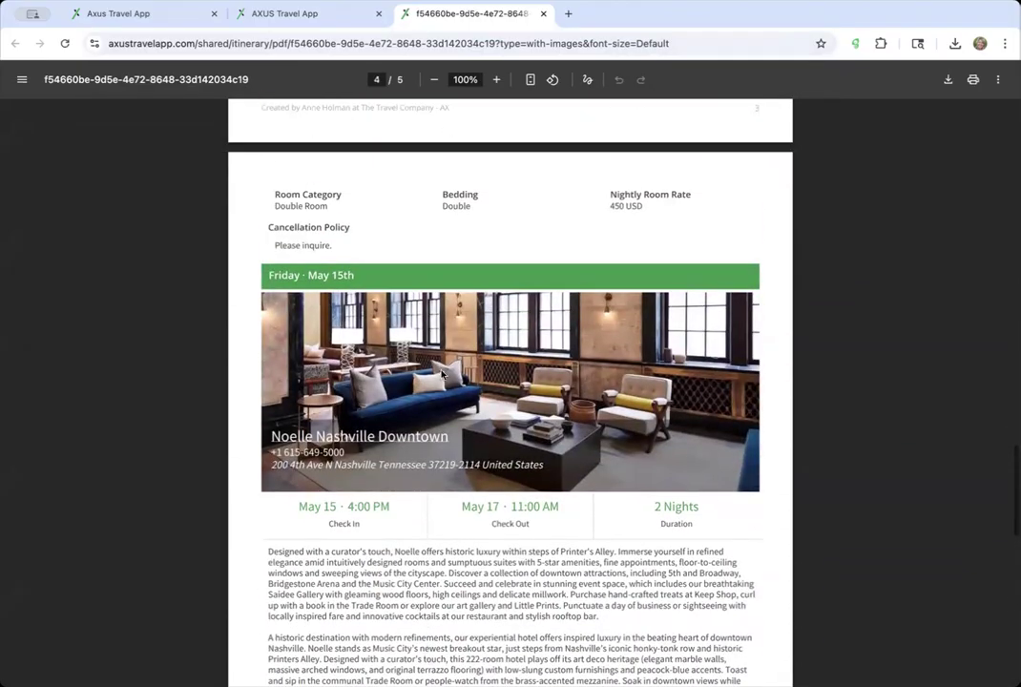
pyautogui.scroll(-10, 382, 458)
pyautogui.scroll(15, 382, 459)
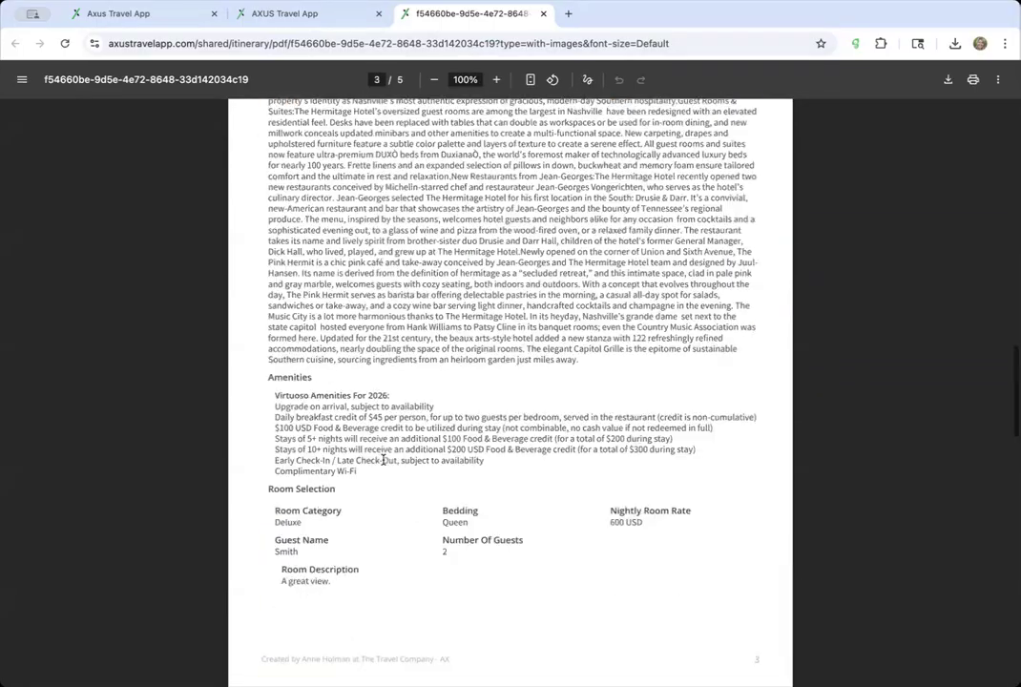
pyautogui.scroll(20, 382, 460)
pyautogui.click(91, 14)
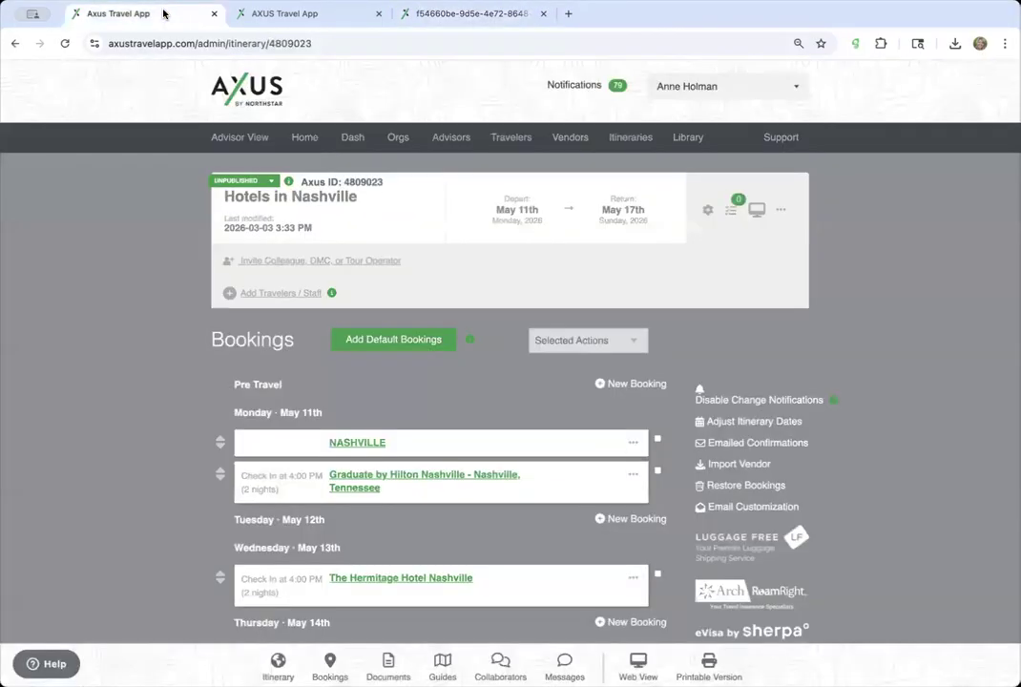
# - In a new tab, go to support.axustravelapp.com/hc/en-us and search for 'page break'
pyautogui.click(569, 13)
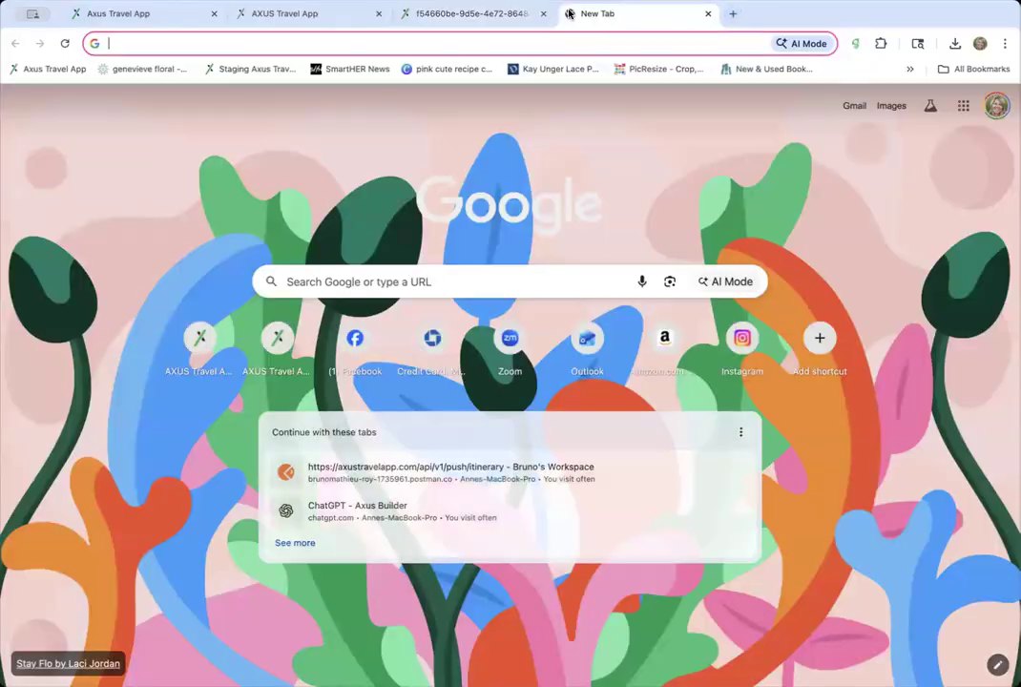
pyautogui.write('support.axustravelapp.com/hc/en-us')
pyautogui.press('Return')
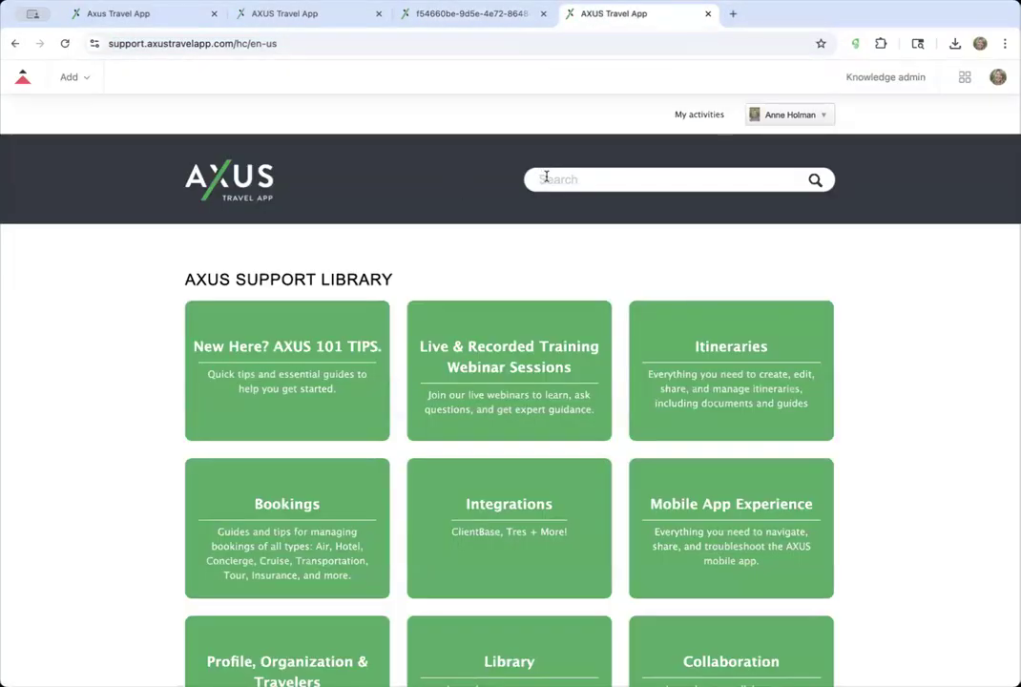
pyautogui.click(547, 179)
pyautogui.write('page g')
pyautogui.press('BackSpace')
pyautogui.write('break')
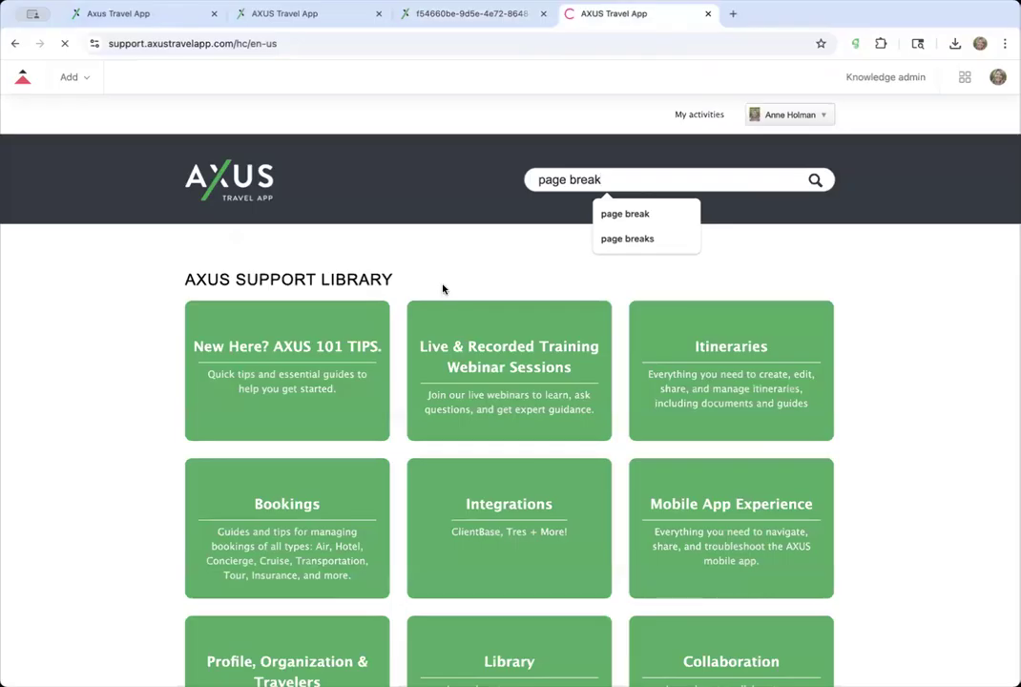
pyautogui.press('Return')
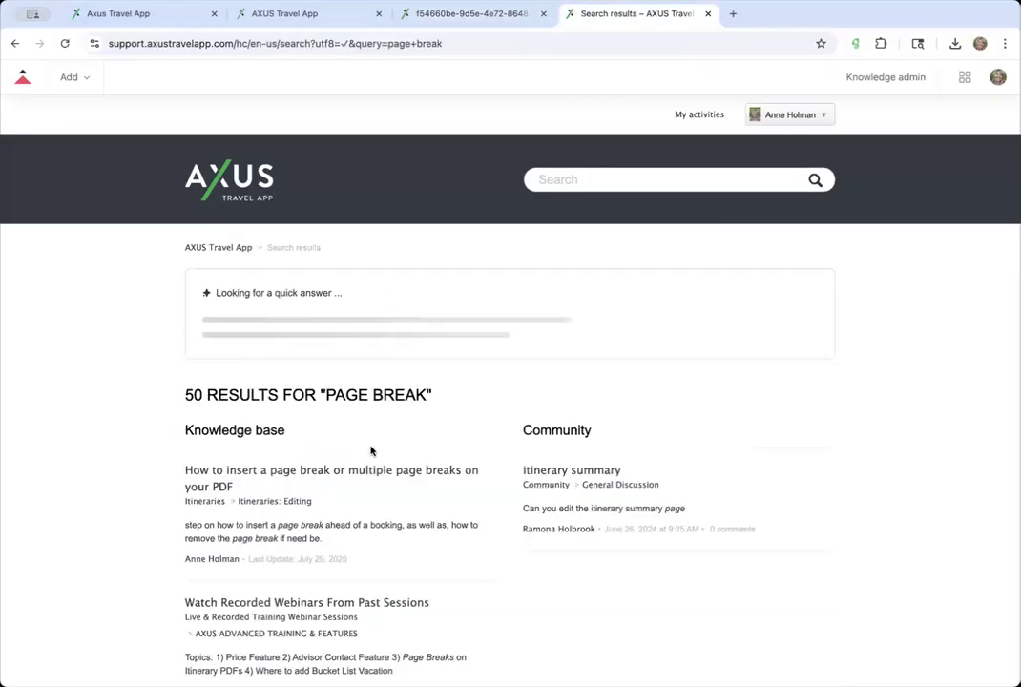
# - Open the article on inserting page breaks on PDFs, then return to the Nashville bookings editor
pyautogui.click(407, 471)
pyautogui.click(556, 39)
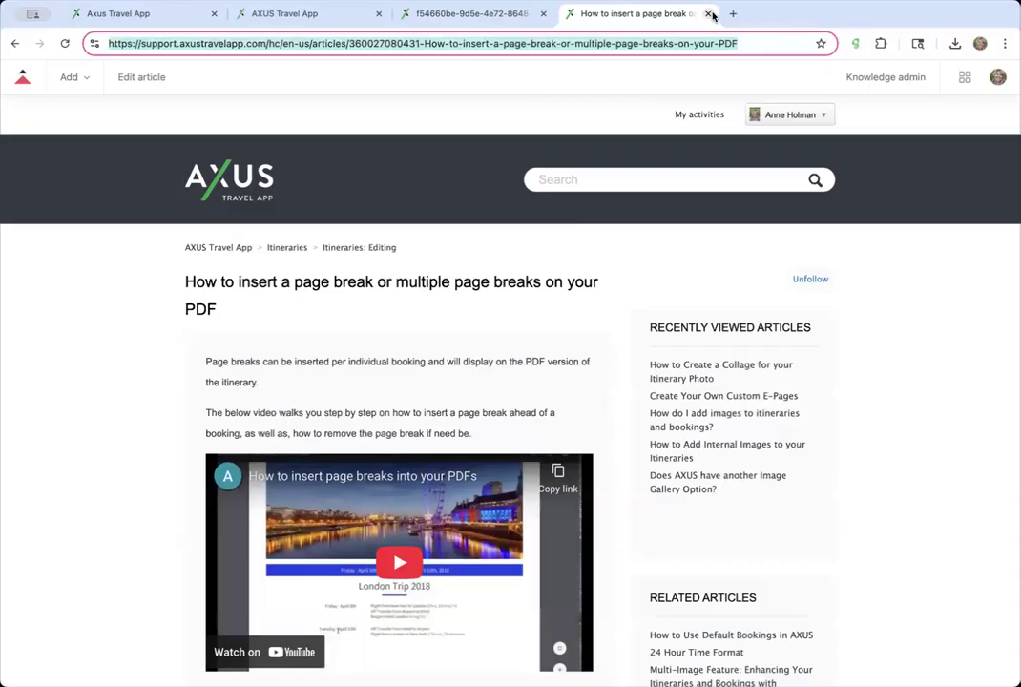
pyautogui.click(228, 247)
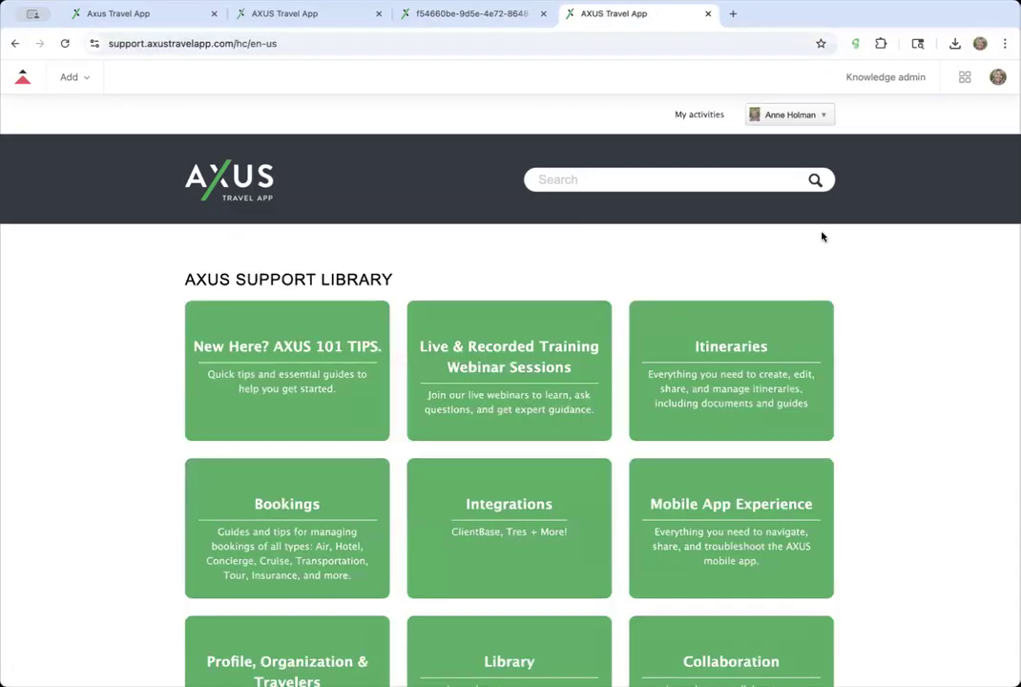
pyautogui.click(171, 14)
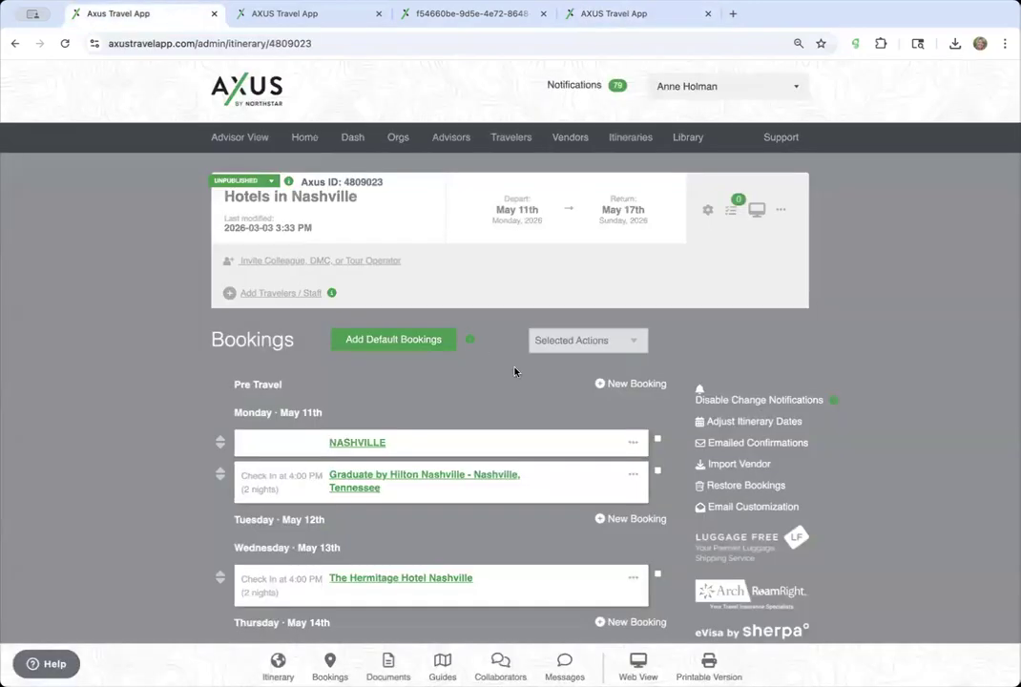
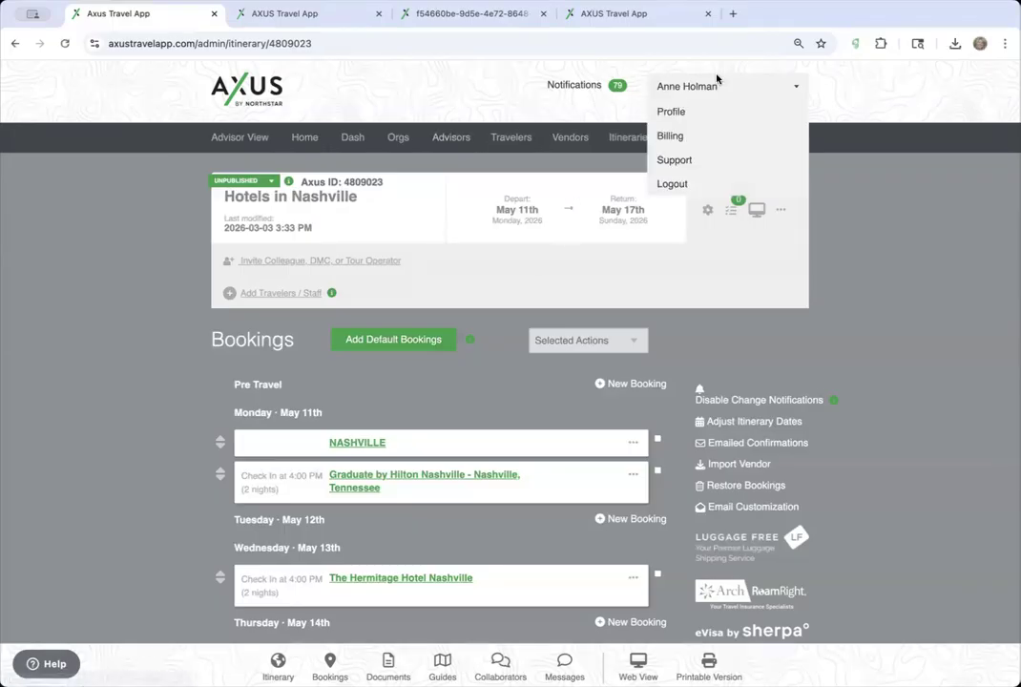
# - Browse the organization library's accommodation booking templates, then return to the Nashville itinerary
pyautogui.click(689, 137)
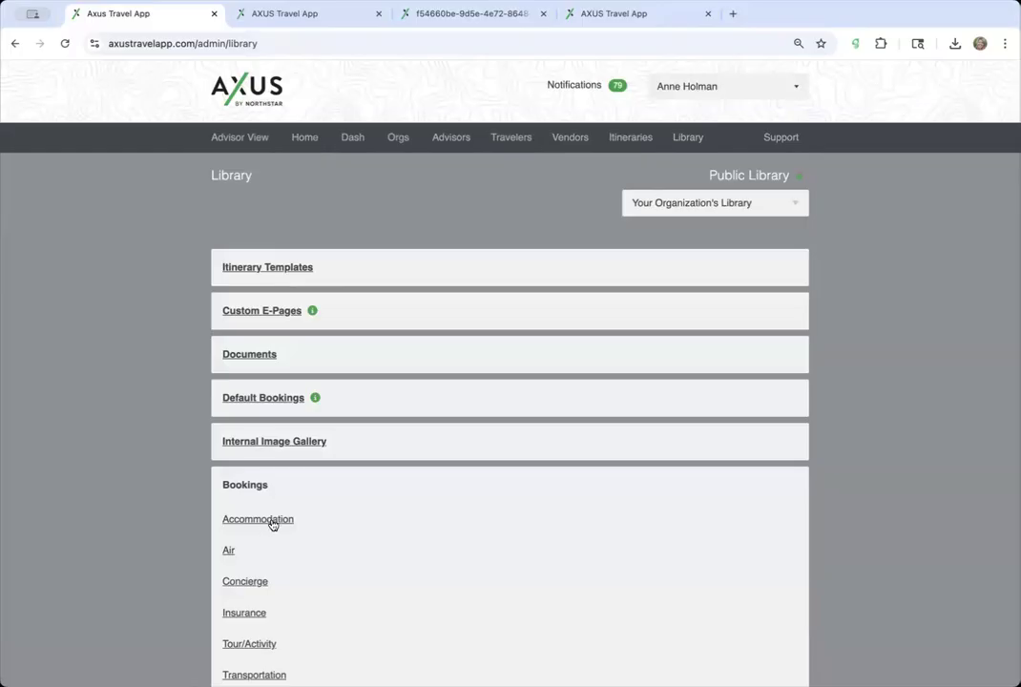
pyautogui.click(271, 520)
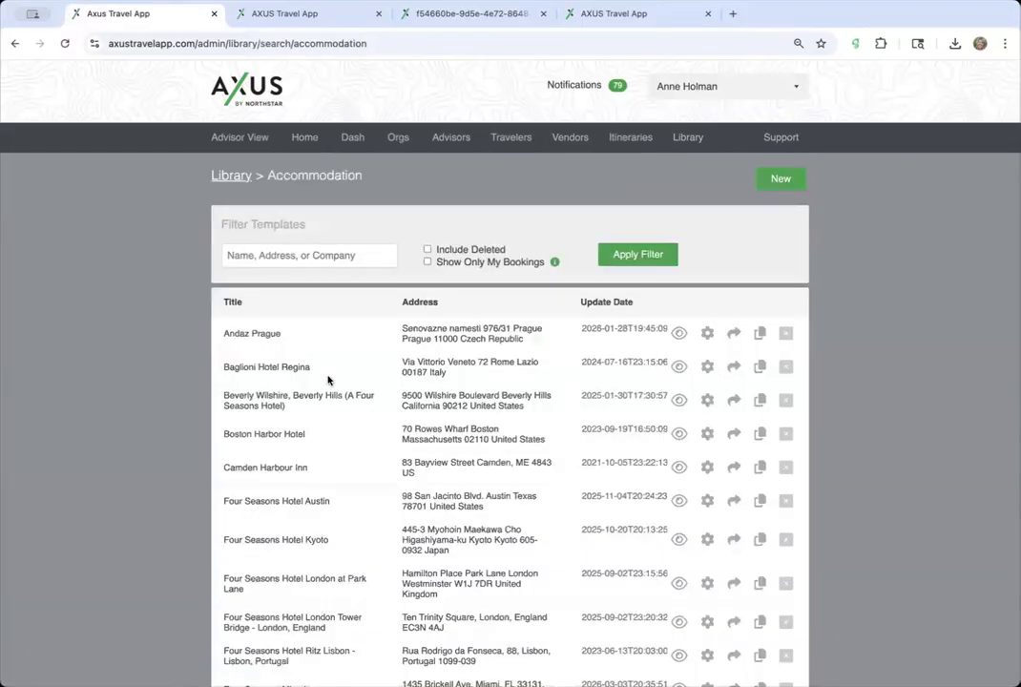
pyautogui.scroll(-10, 331, 382)
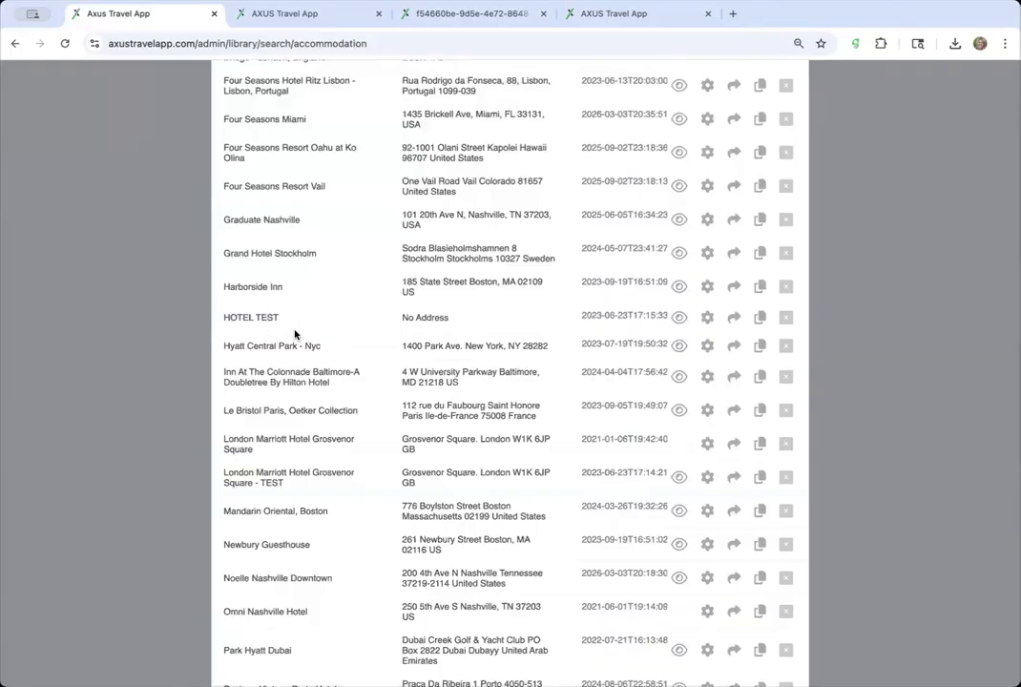
pyautogui.scroll(-5, 295, 334)
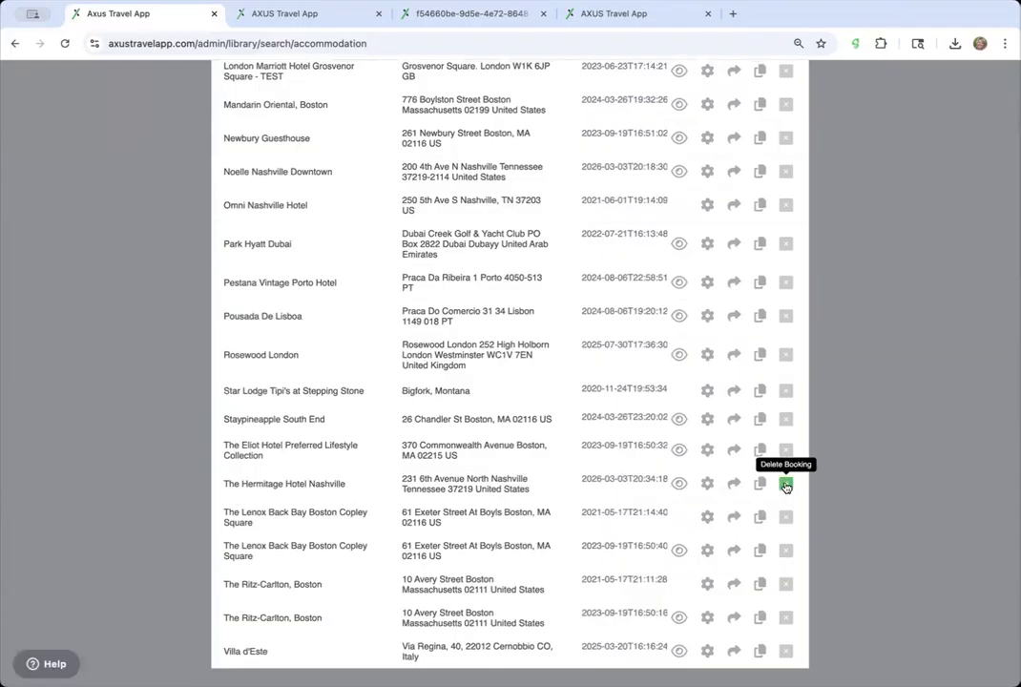
pyautogui.scroll(5, 420, 205)
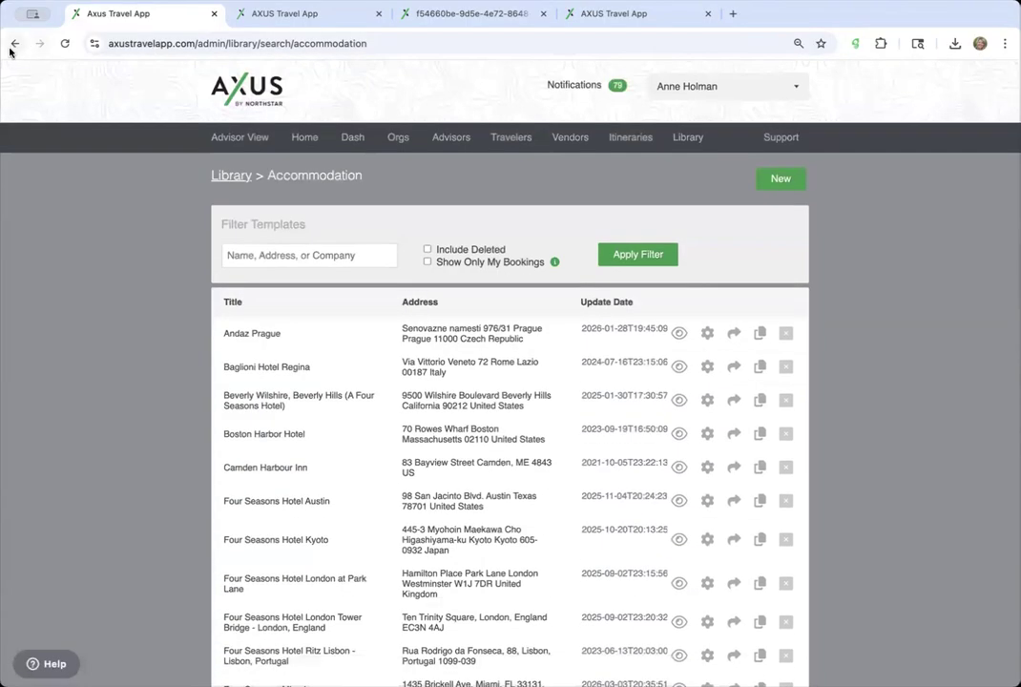
pyautogui.click(14, 44)
pyautogui.click(14, 44)
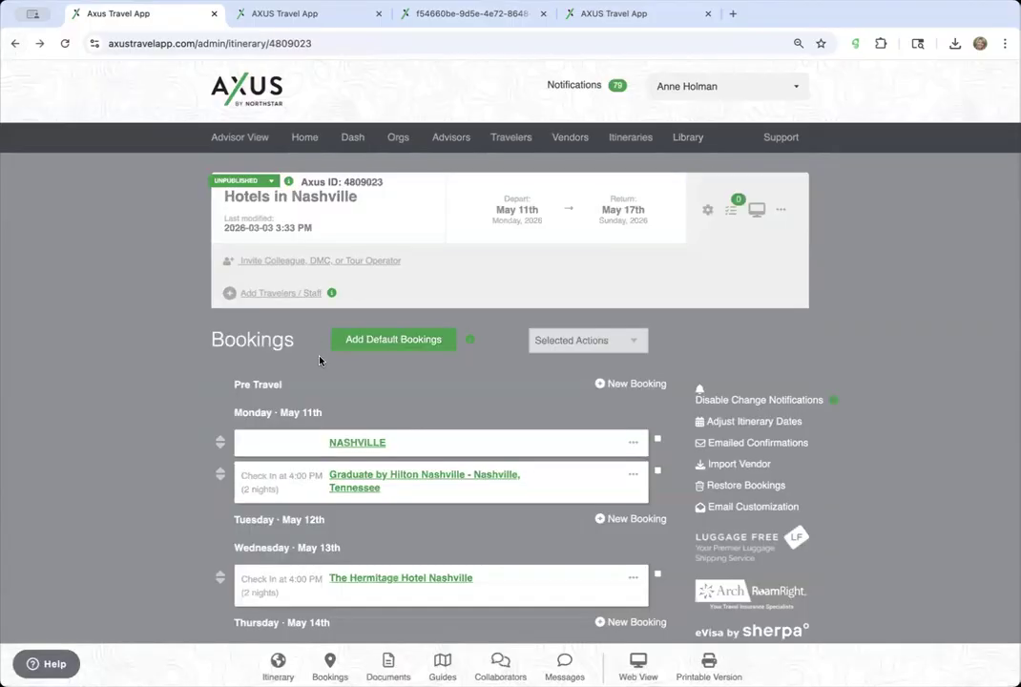
# - Review The Hermitage Hotel Nashville booking and close it without saving changes
pyautogui.scroll(-3, 405, 468)
pyautogui.scroll(1, 405, 467)
pyautogui.click(443, 406)
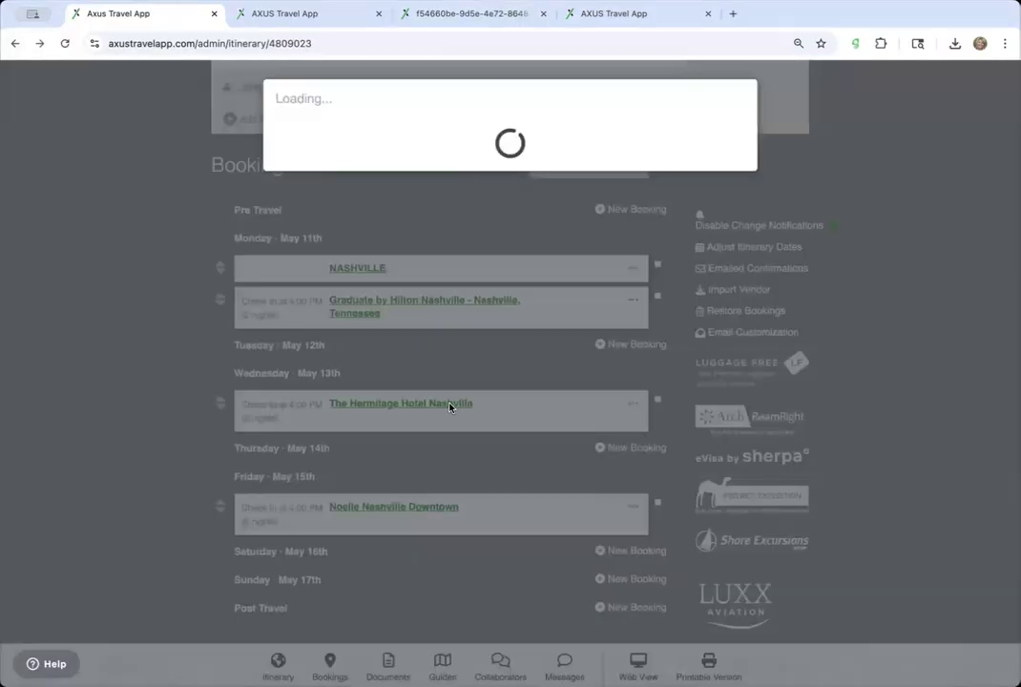
pyautogui.scroll(-3, 456, 573)
pyautogui.scroll(-5, 456, 581)
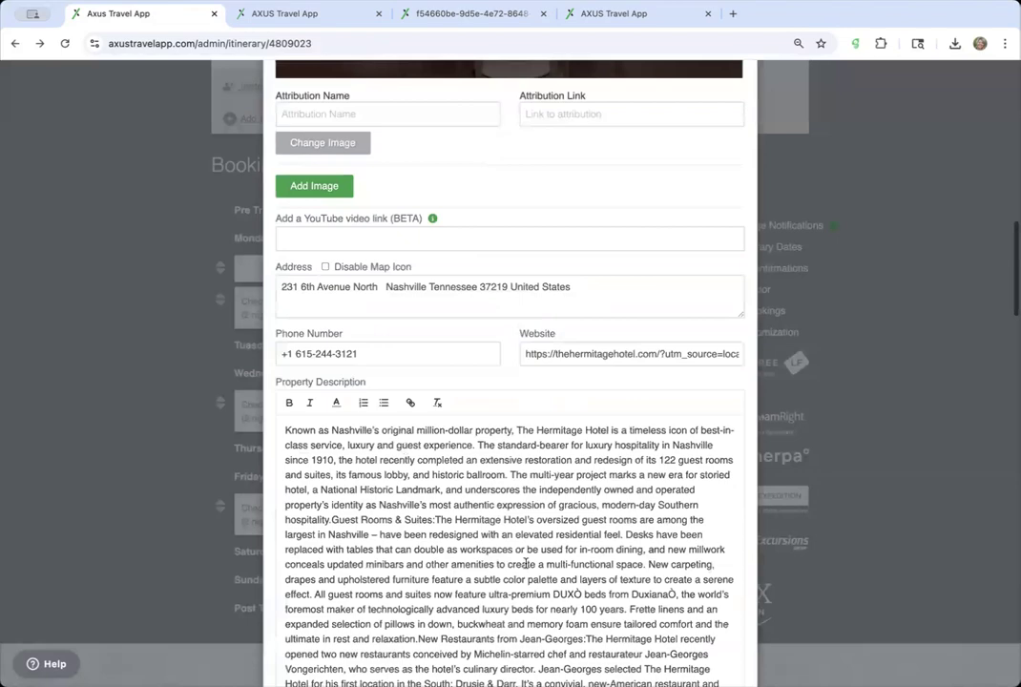
pyautogui.scroll(-5, 470, 597)
pyautogui.scroll(10, 469, 601)
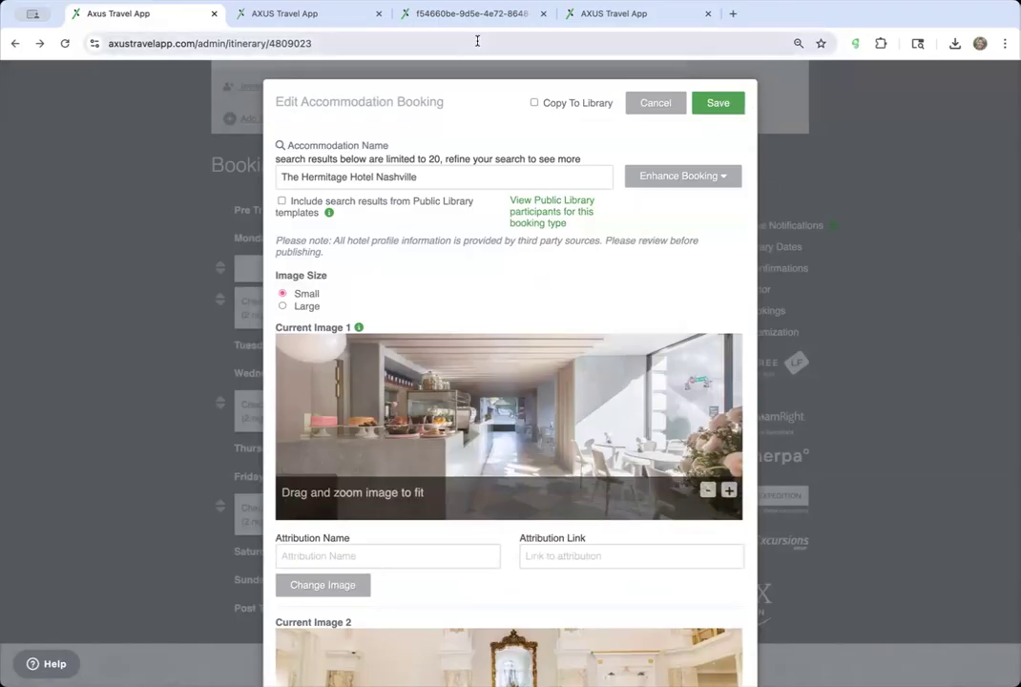
pyautogui.click(611, 17)
pyautogui.click(256, 14)
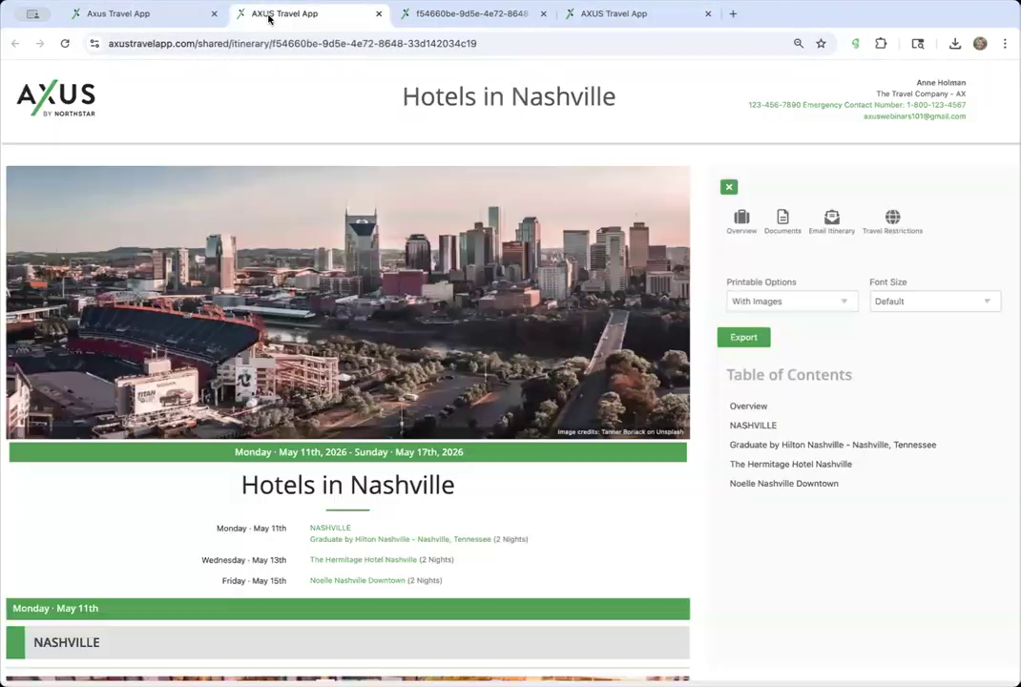
pyautogui.click(181, 15)
pyautogui.click(652, 102)
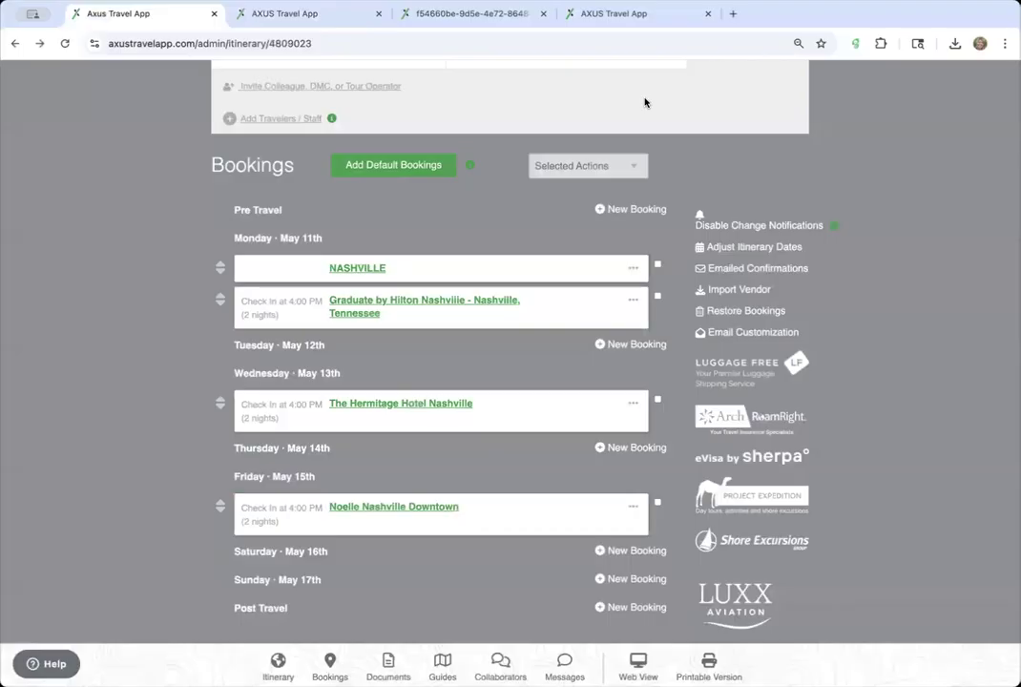
# - Check The Hermitage Hotel's update date in the library's accommodation templates, then return to the itinerary
pyautogui.scroll(3, 725, 114)
pyautogui.click(686, 137)
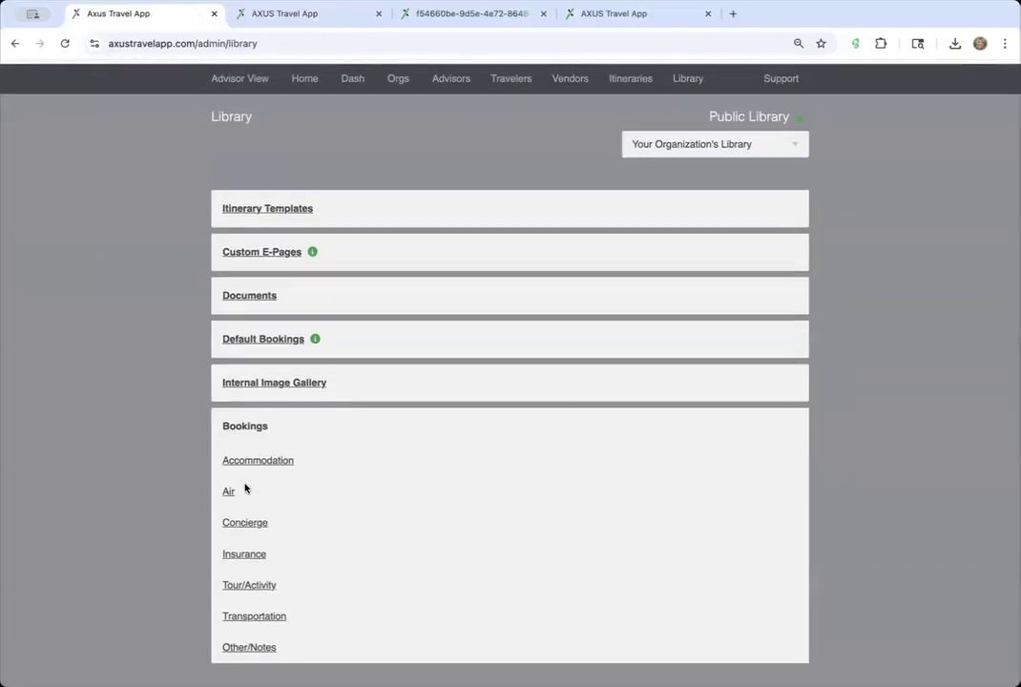
pyautogui.click(268, 463)
pyautogui.scroll(-10, 306, 616)
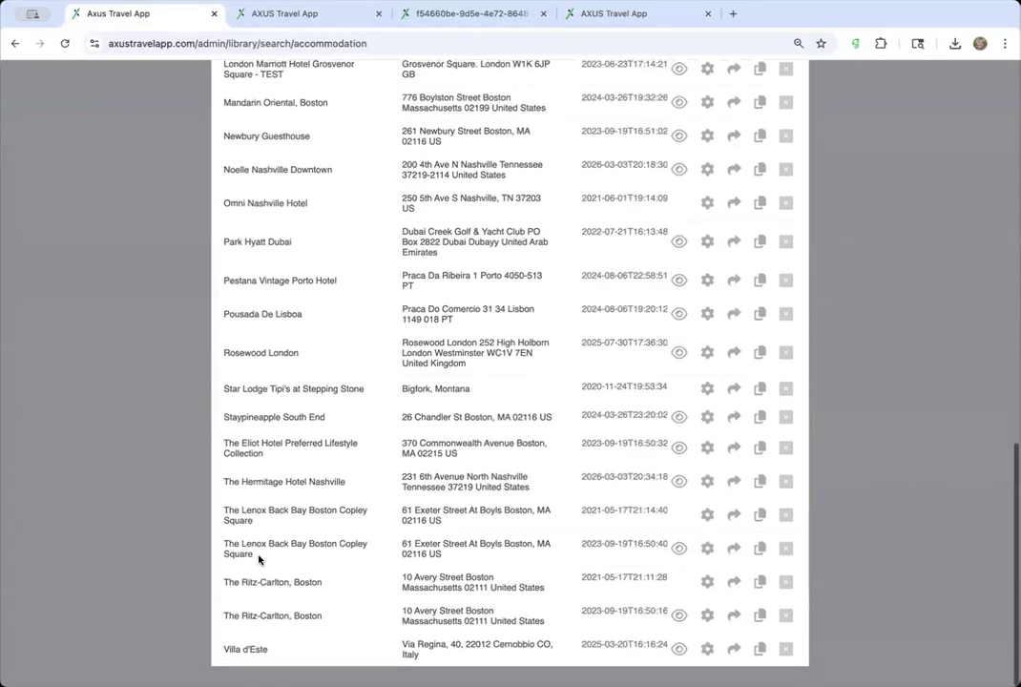
pyautogui.tripleClick(603, 481)
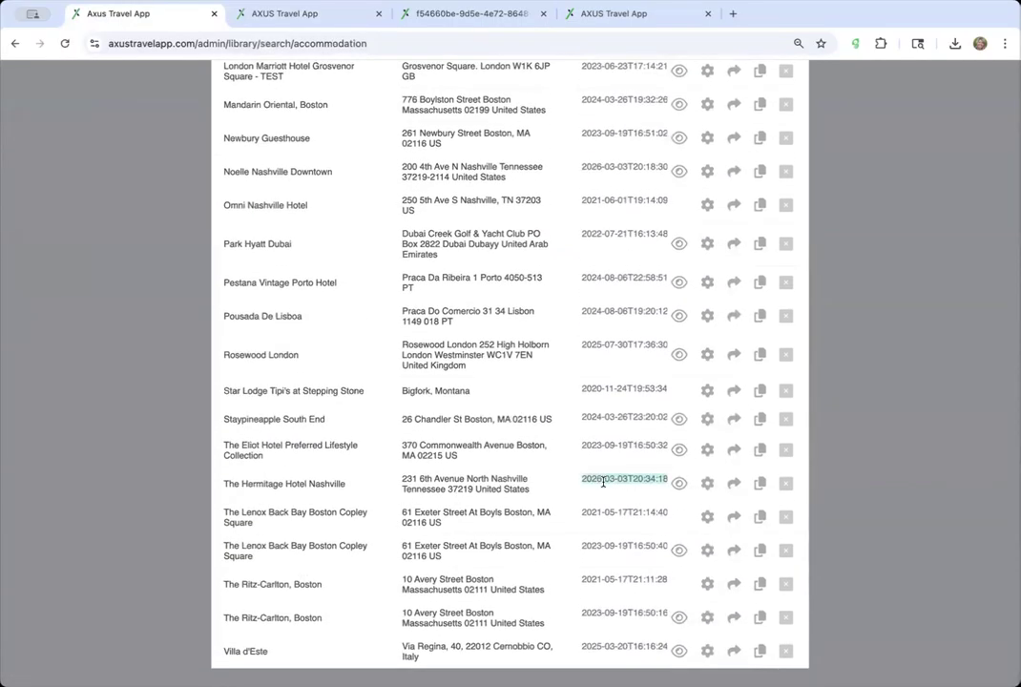
pyautogui.scroll(5, 603, 482)
pyautogui.scroll(-5, 604, 482)
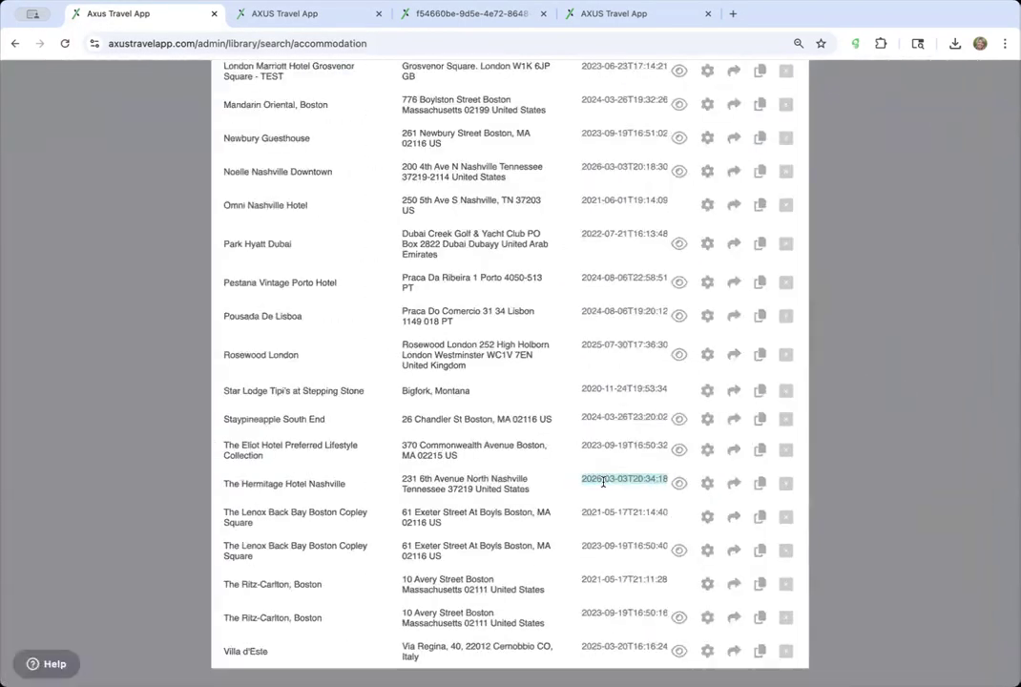
pyautogui.scroll(10, 604, 482)
pyautogui.scroll(5, 604, 482)
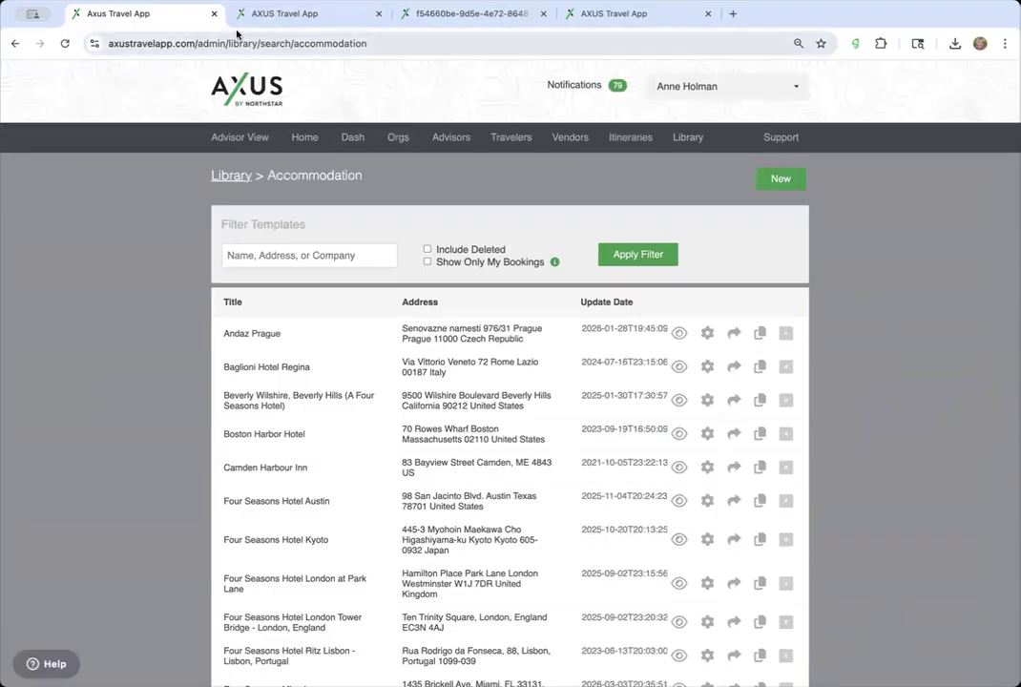
pyautogui.click(14, 44)
pyautogui.click(14, 44)
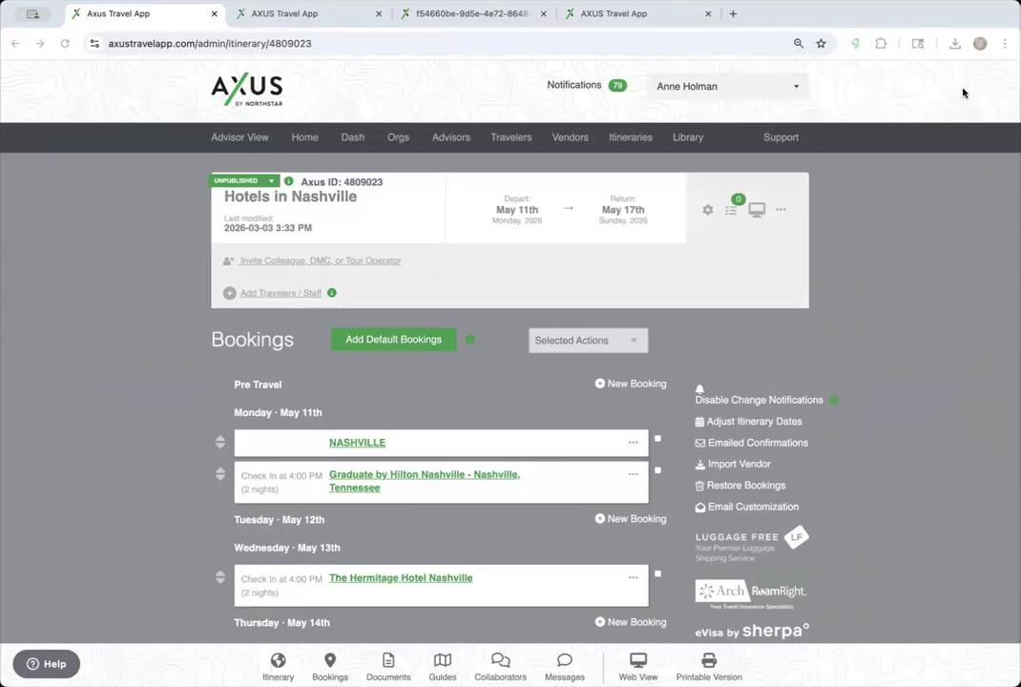
pyautogui.click(970, 18)
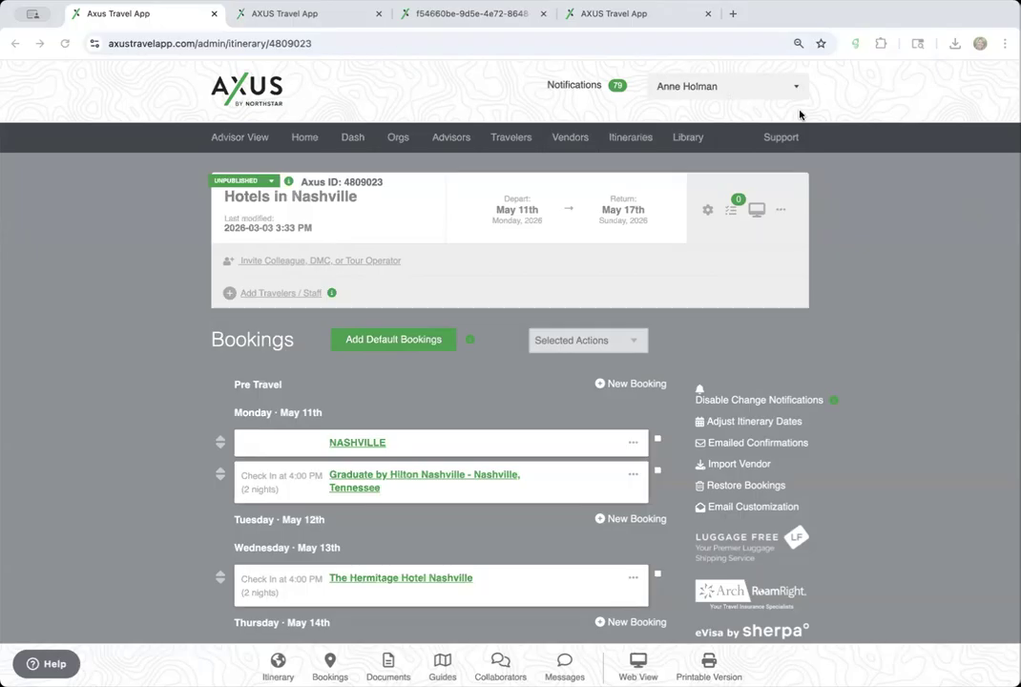
# - Add a stock Parthenon photo from a 'nashville, tn' search as the itinerary's second image
pyautogui.click(706, 209)
pyautogui.scroll(-2, 571, 311)
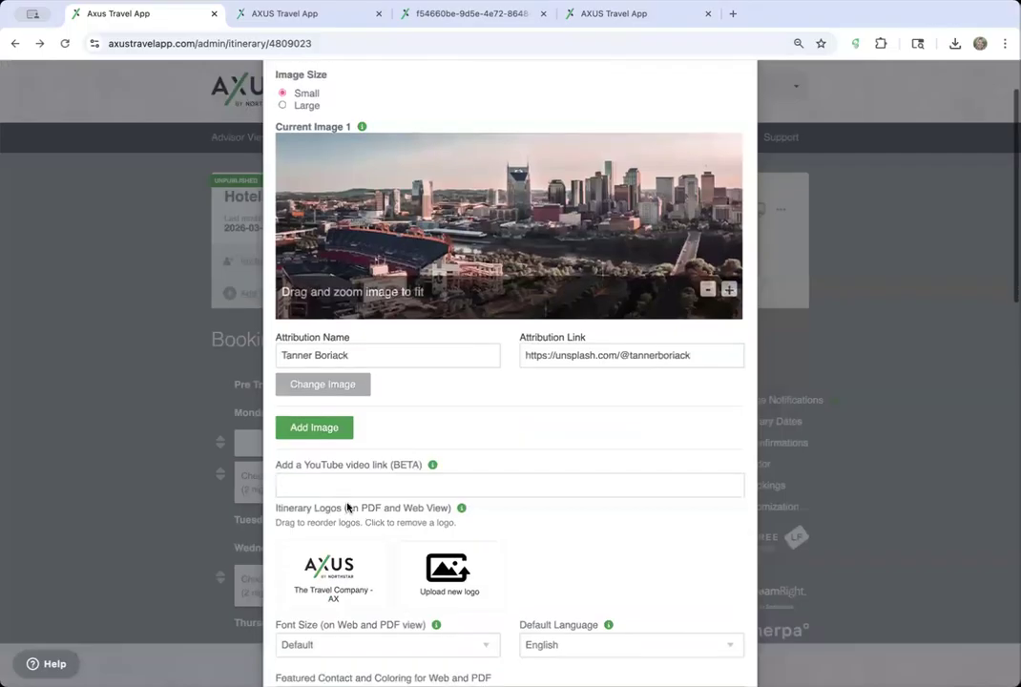
pyautogui.click(336, 428)
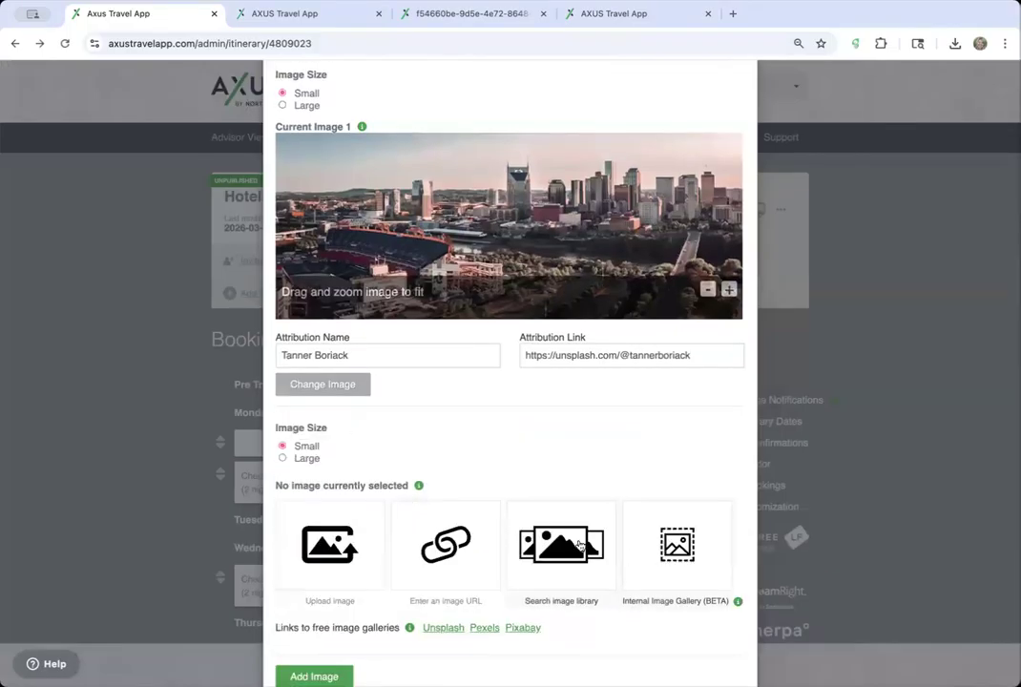
pyautogui.click(561, 548)
pyautogui.click(509, 521)
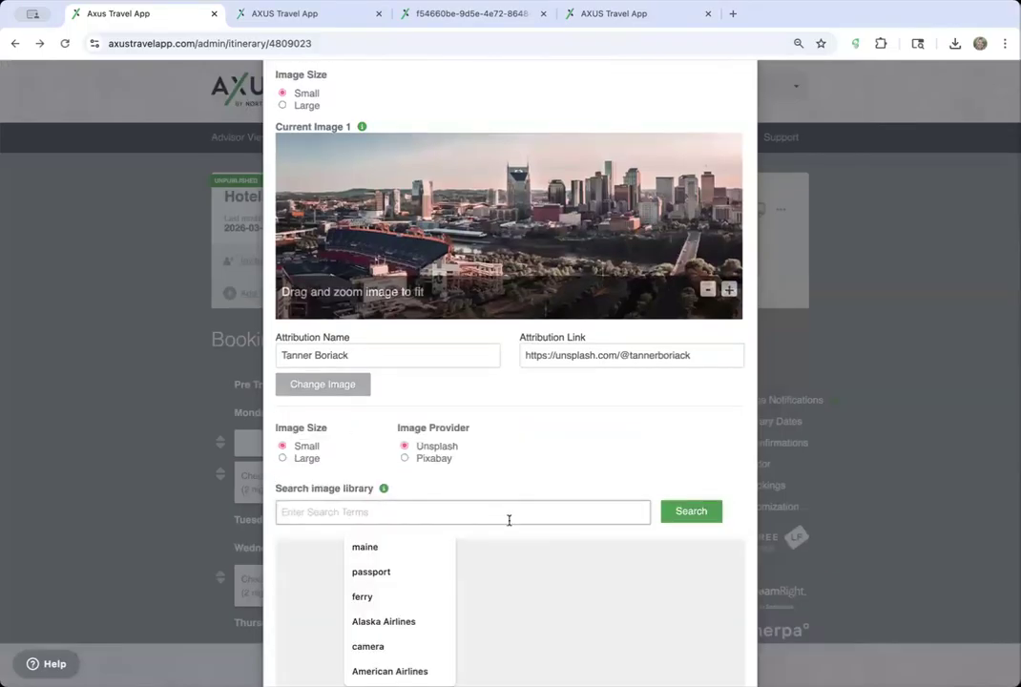
pyautogui.write('nashville,')
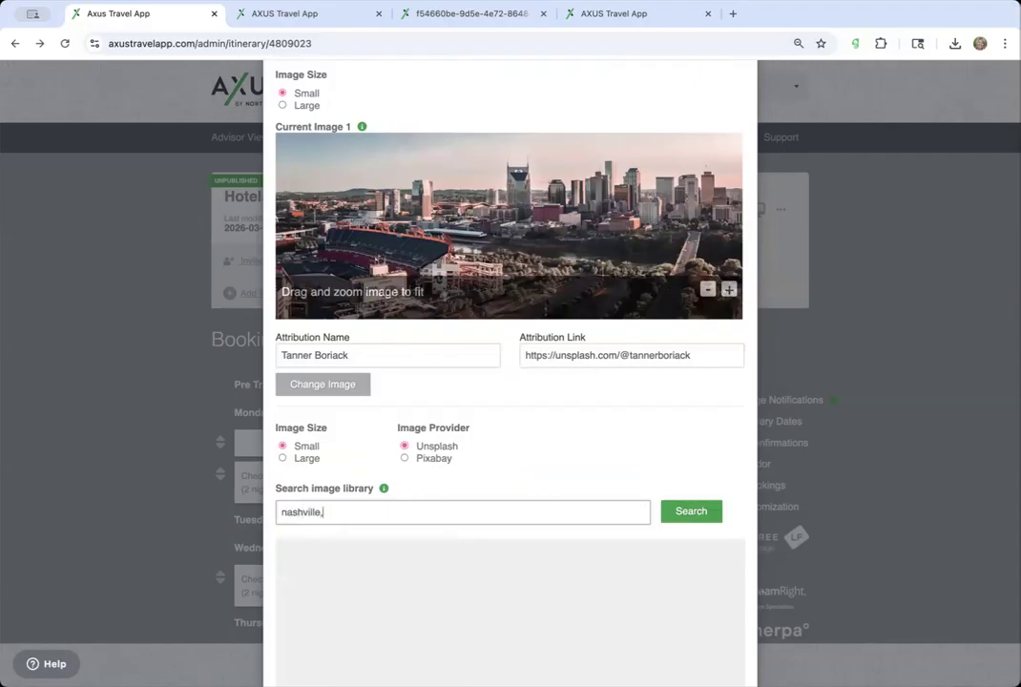
pyautogui.write('t')
pyautogui.press('BackSpace')
pyautogui.press('BackSpace')
pyautogui.press('BackSpace')
pyautogui.press('BackSpace')
pyautogui.write('ll')
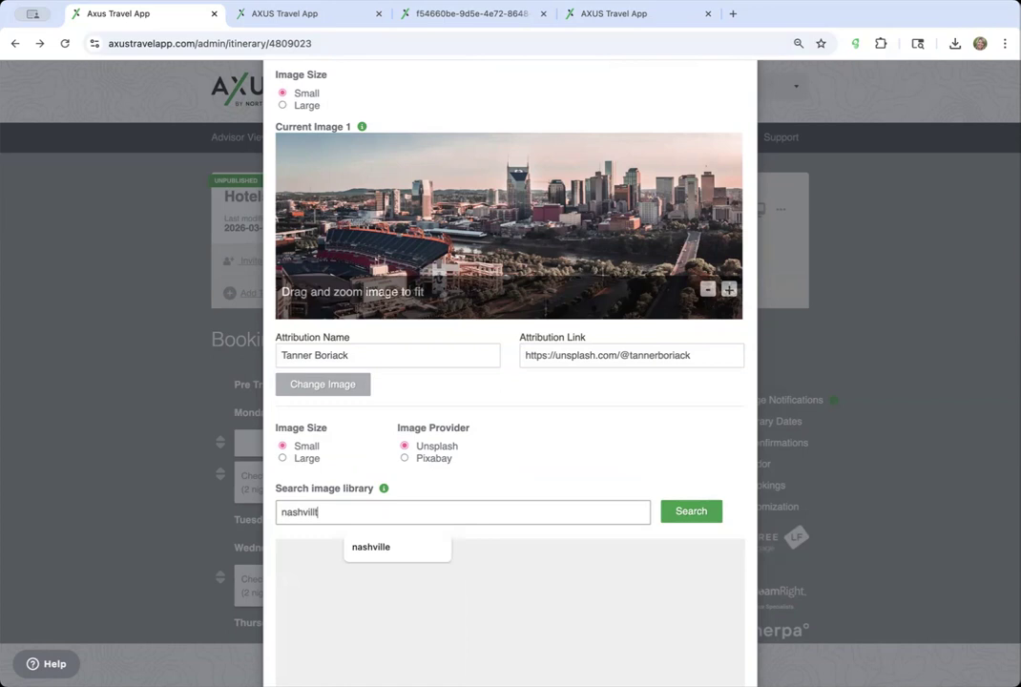
pyautogui.write('e , tn')
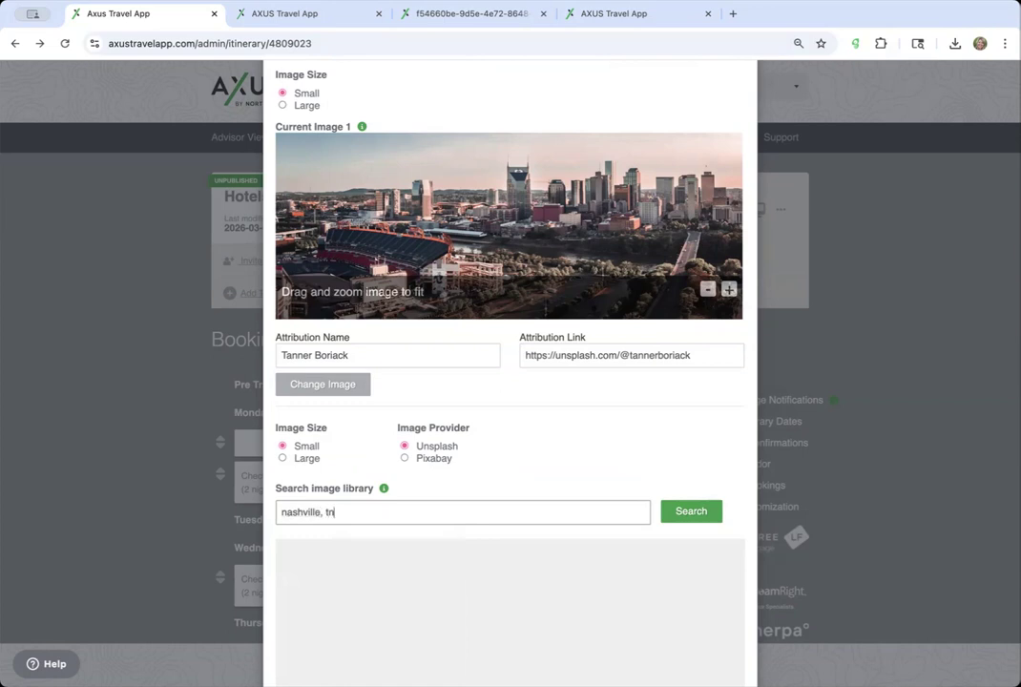
pyautogui.click(691, 513)
pyautogui.scroll(-5, 604, 497)
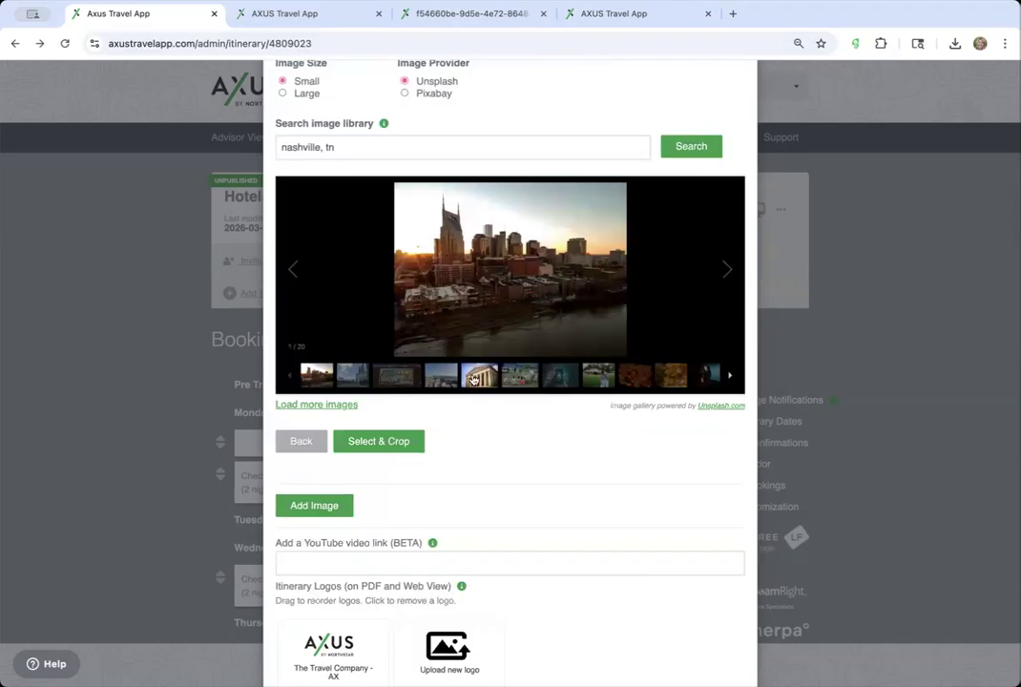
pyautogui.click(480, 374)
pyautogui.click(408, 441)
# - Save the itinerary settings with the new image
pyautogui.scroll(2, 404, 445)
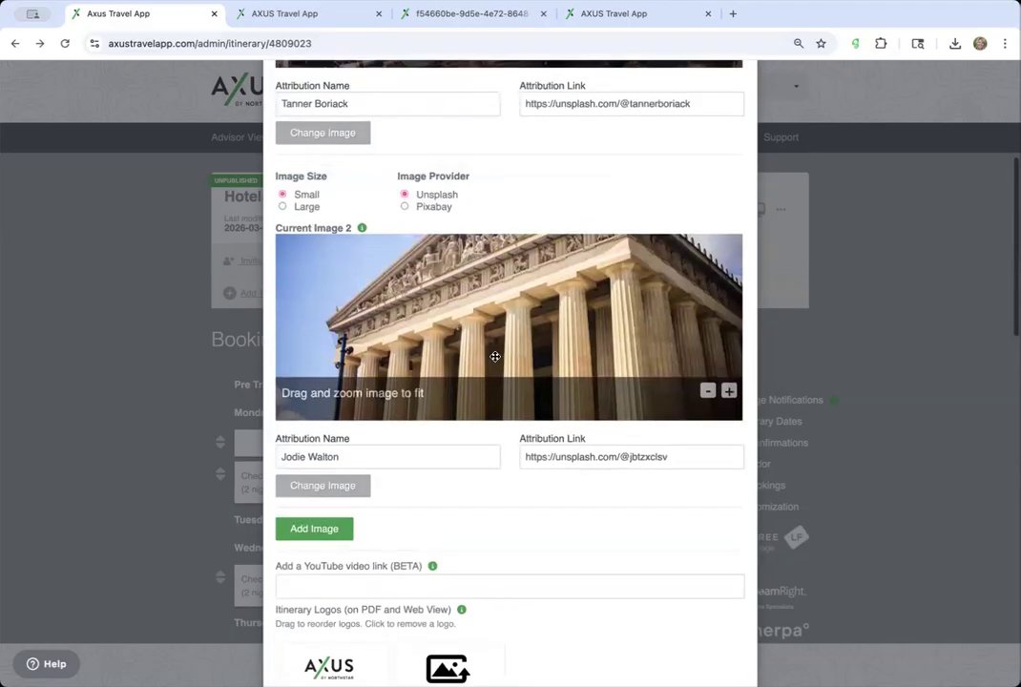
pyautogui.scroll(4, 520, 417)
pyautogui.scroll(-15, 603, 301)
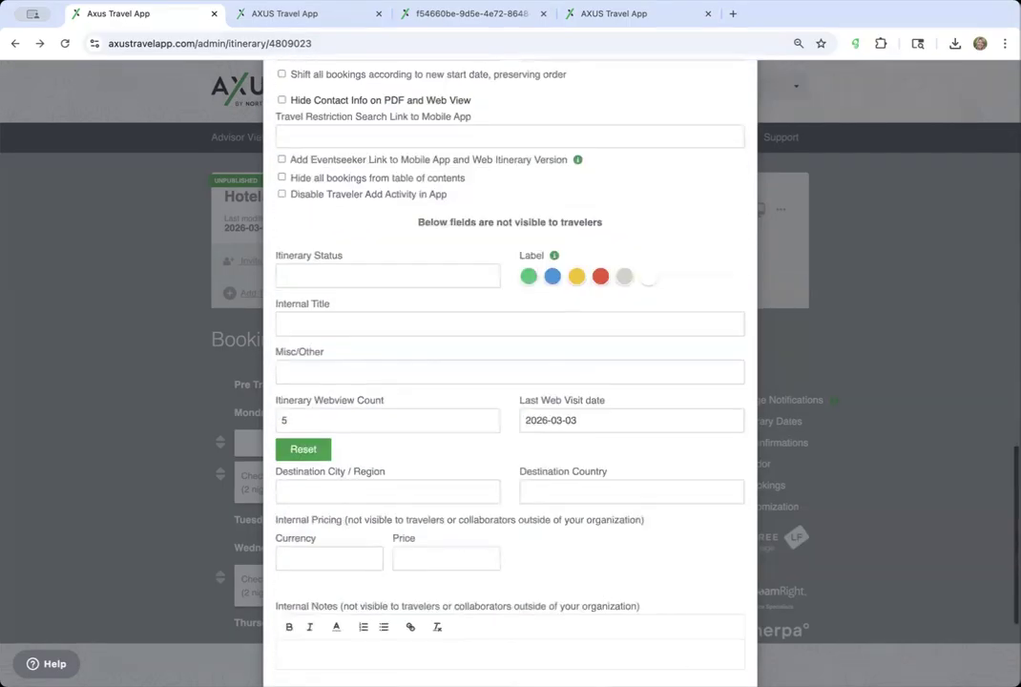
pyautogui.scroll(-3, 711, 604)
pyautogui.click(723, 642)
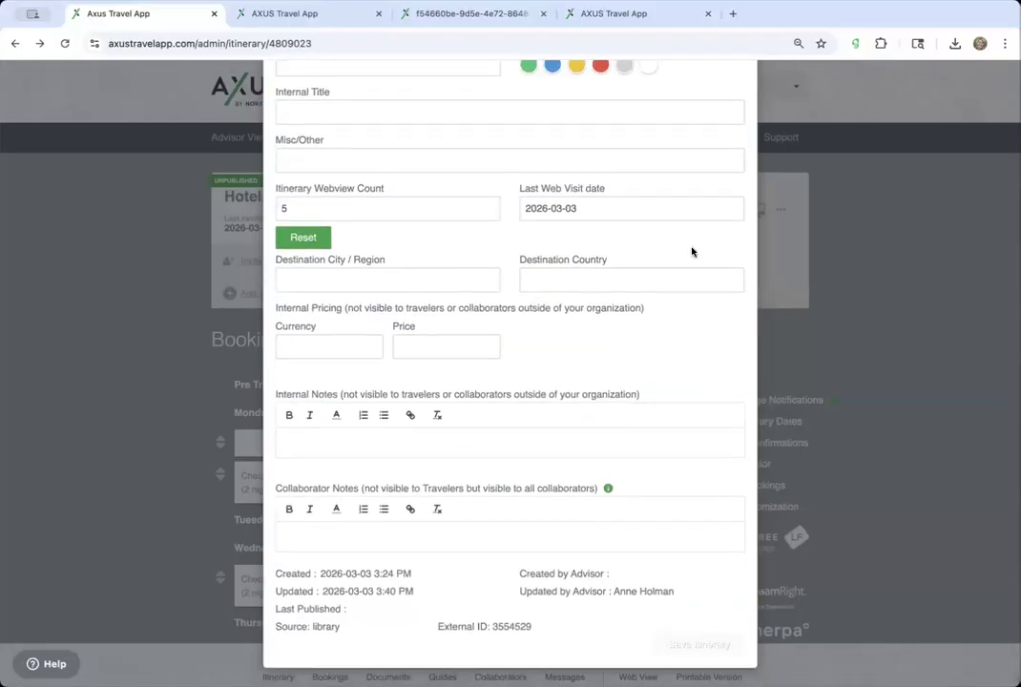
# - Reopen the itinerary settings to confirm both cover images, then close the dialog
pyautogui.click(706, 210)
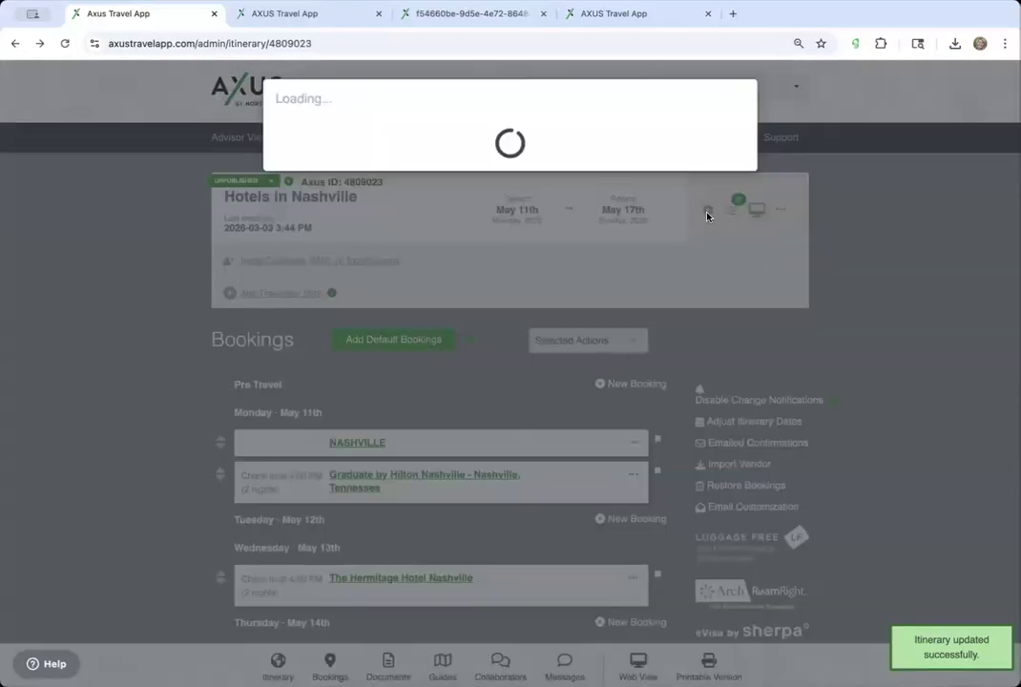
pyautogui.scroll(-2, 588, 380)
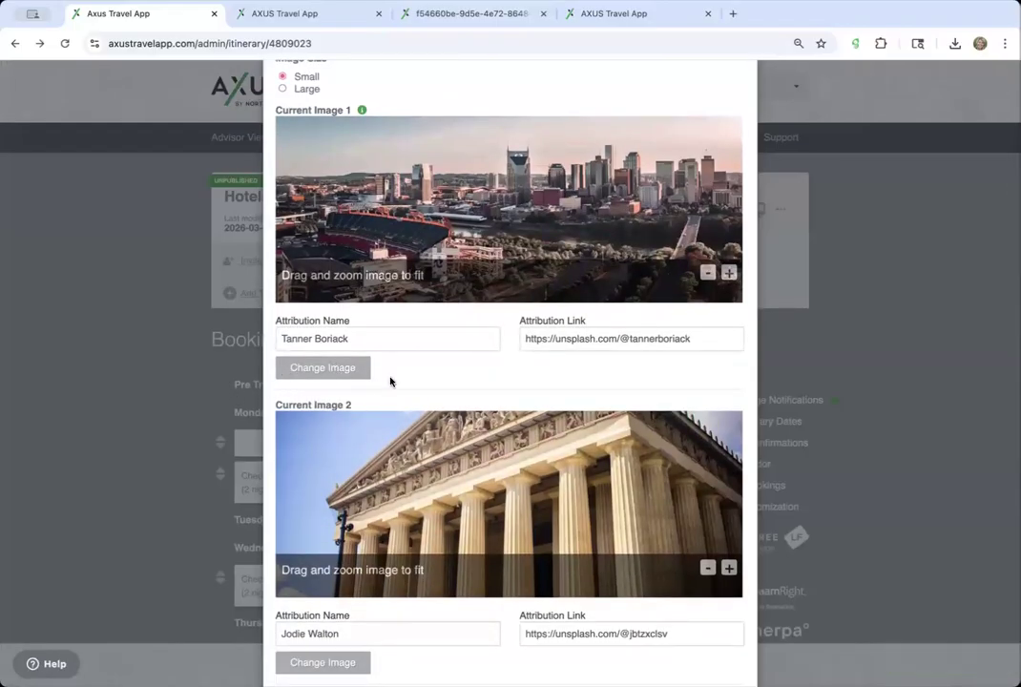
pyautogui.scroll(-2, 390, 381)
pyautogui.scroll(1, 400, 389)
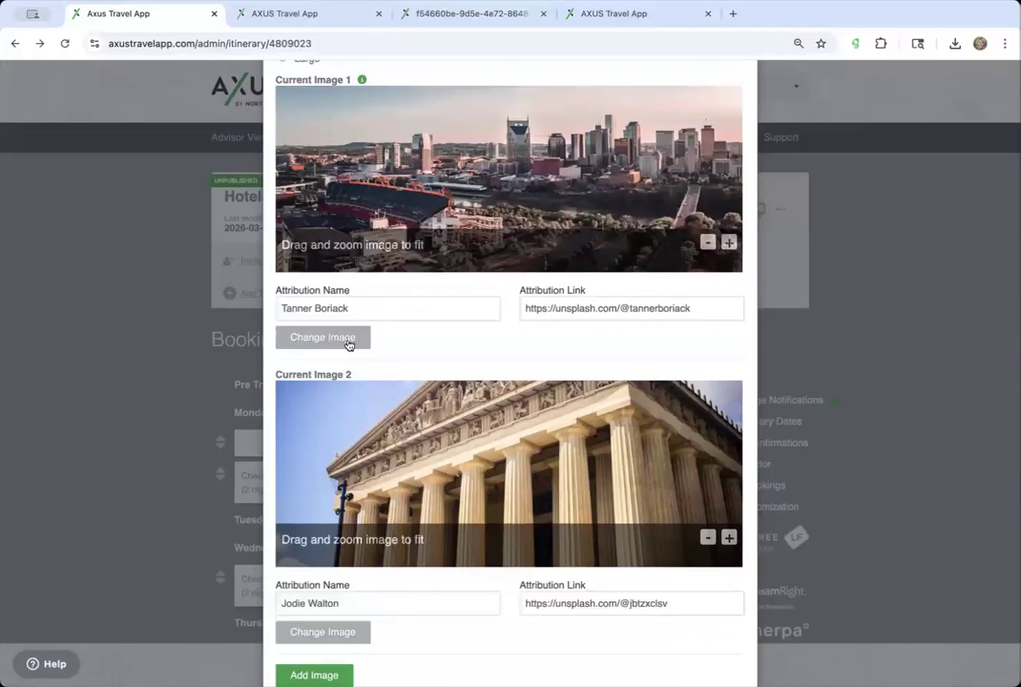
pyautogui.scroll(-2, 381, 636)
pyautogui.scroll(5, 473, 317)
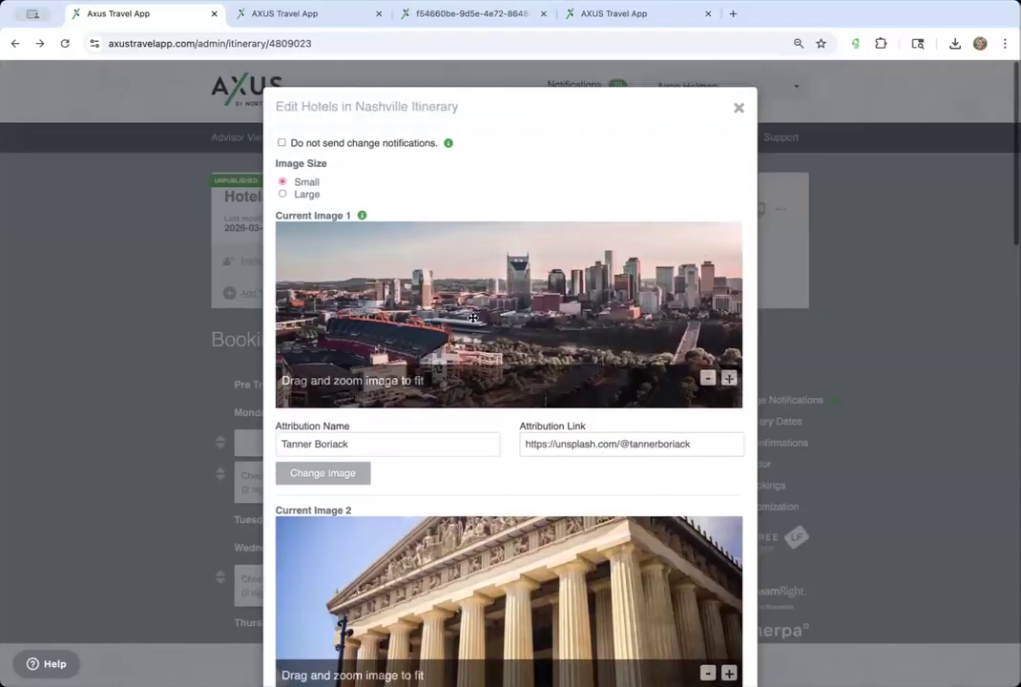
pyautogui.click(738, 108)
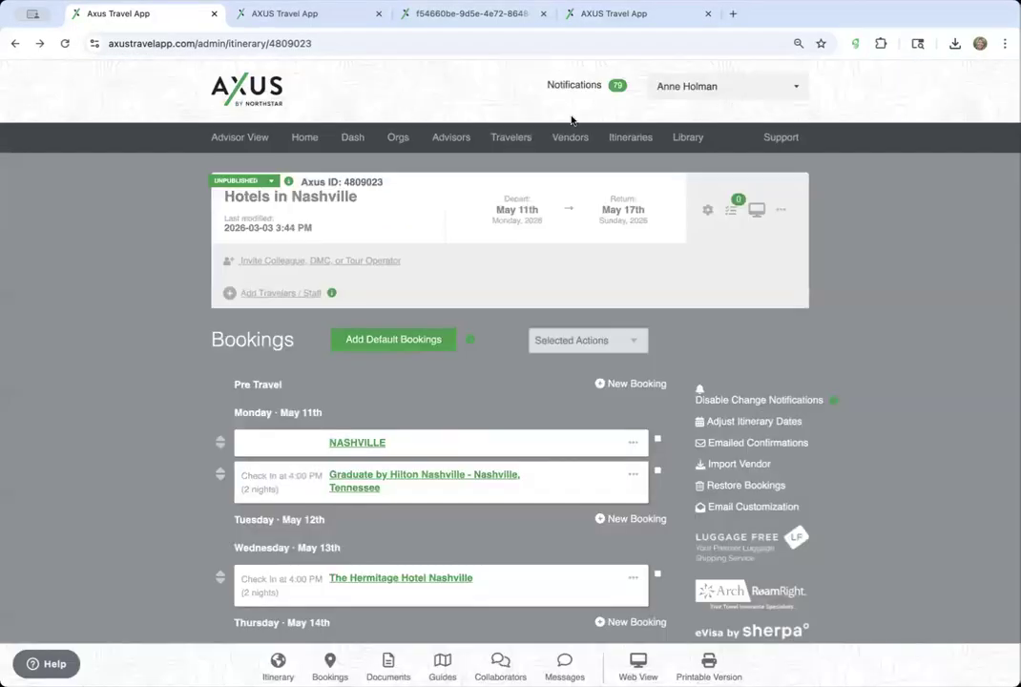
pyautogui.scroll(-3, 420, 387)
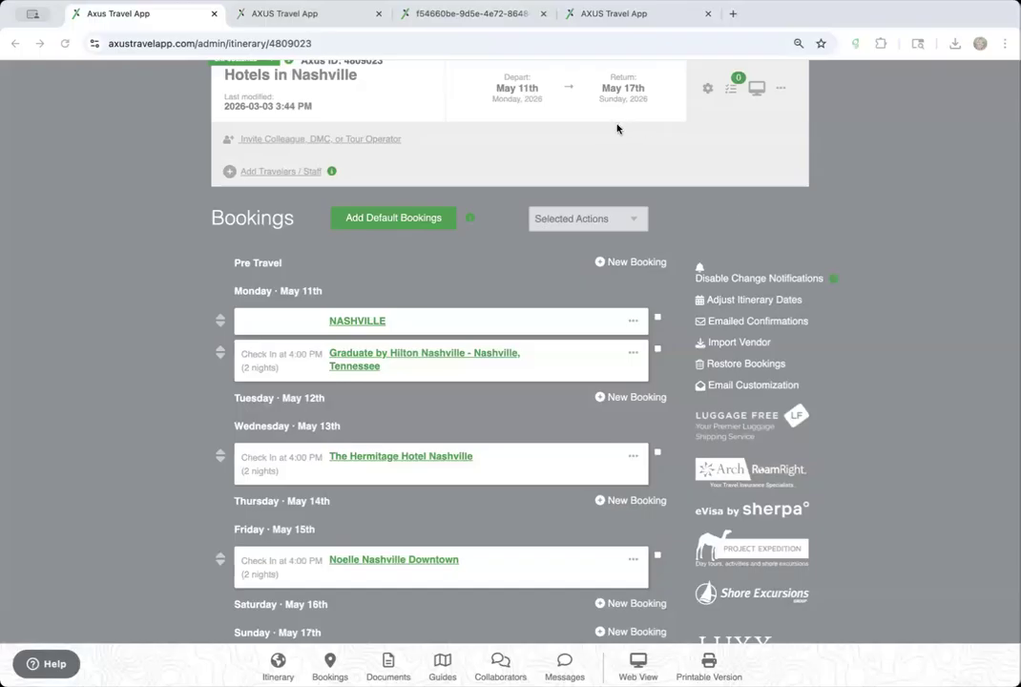
pyautogui.scroll(3, 599, 350)
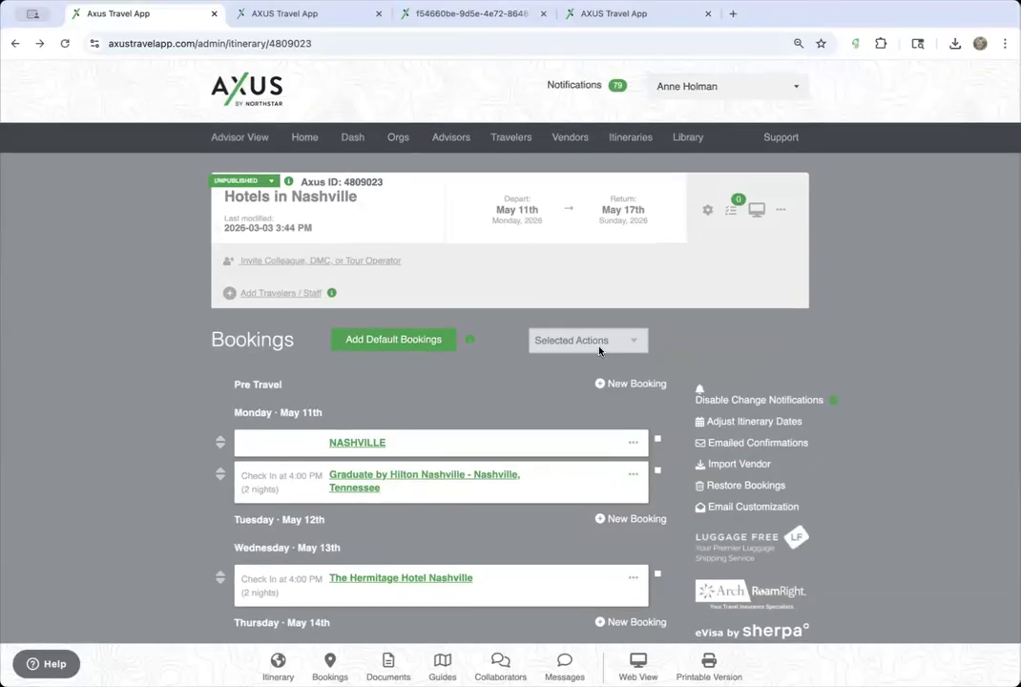
pyautogui.scroll(-3, 600, 351)
pyautogui.scroll(3, 601, 349)
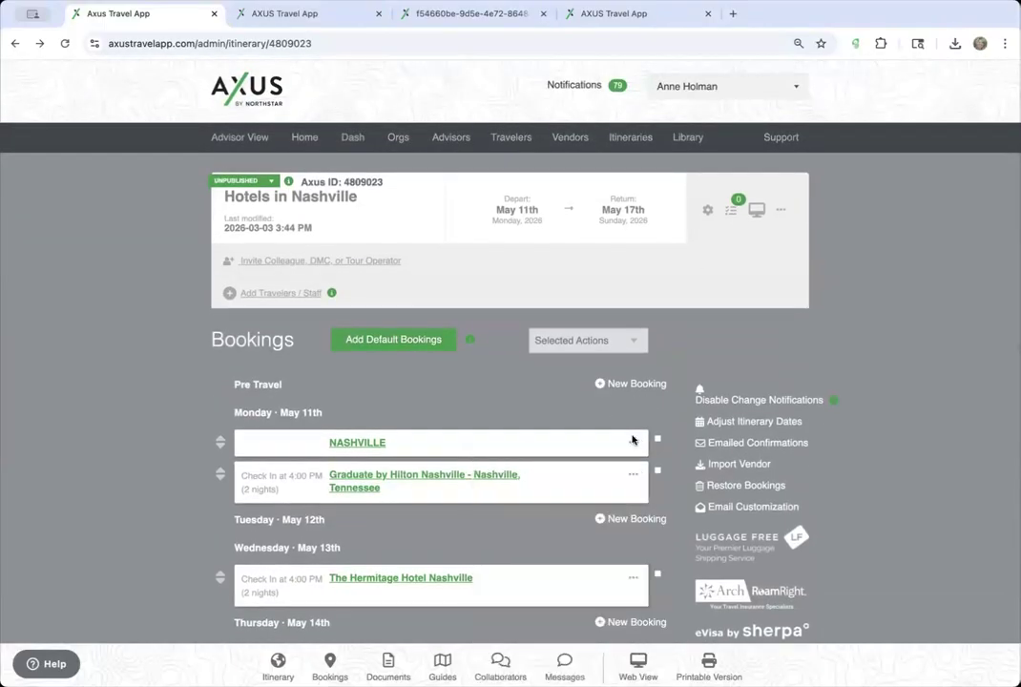
# - Insert a Hotel booking above NASHVILLE with Accommodation Name 'Marriott London' and save it
pyautogui.click(633, 441)
pyautogui.click(613, 485)
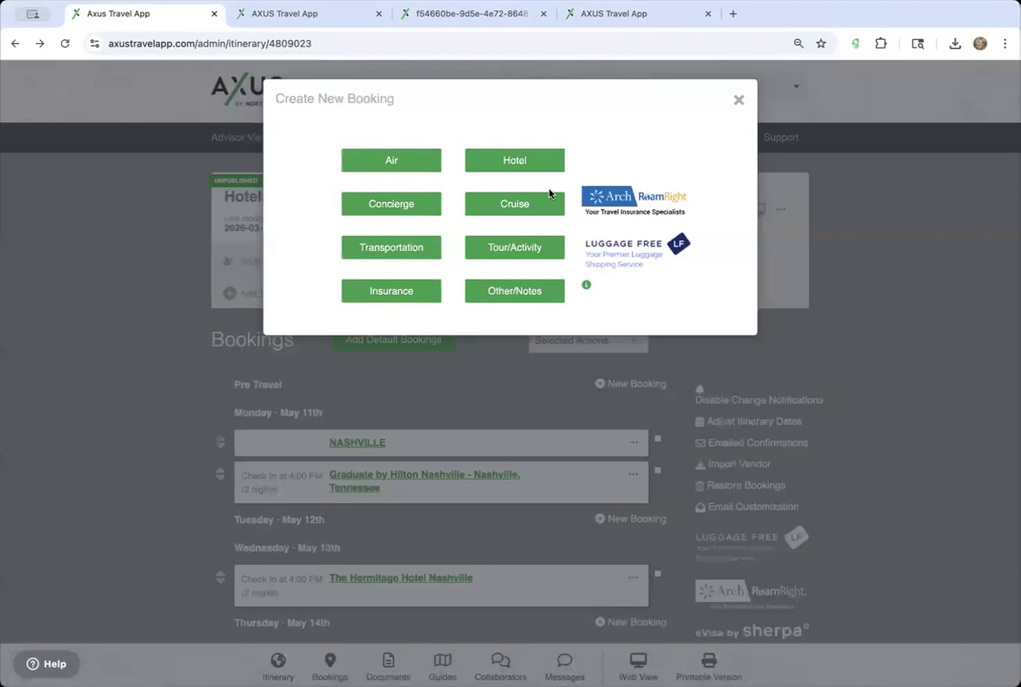
pyautogui.click(518, 164)
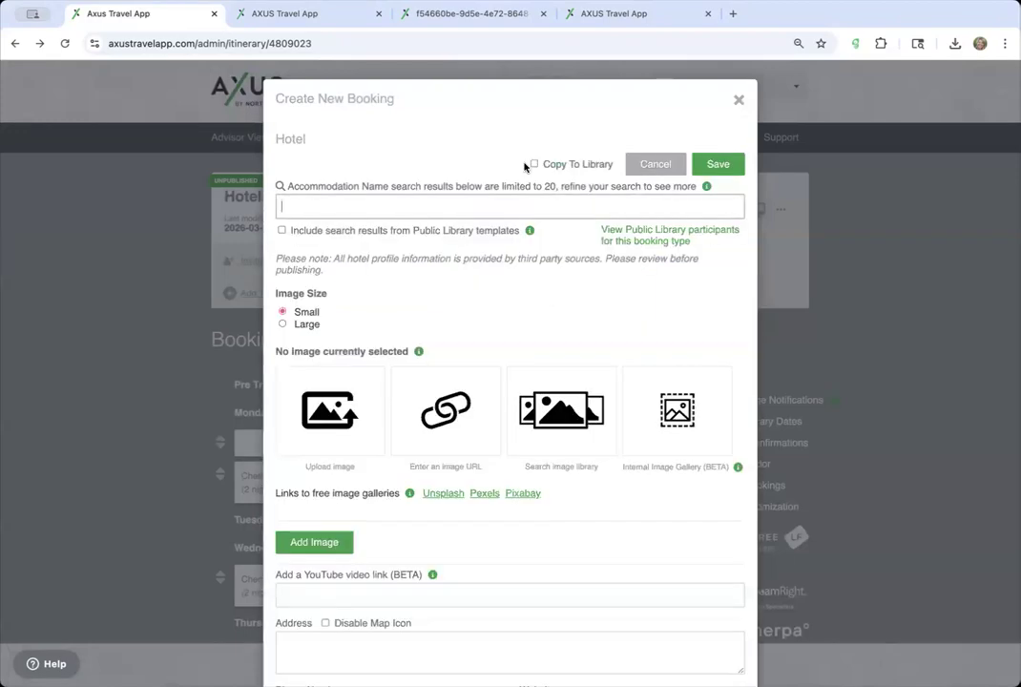
pyautogui.click(340, 201)
pyautogui.write('Mario')
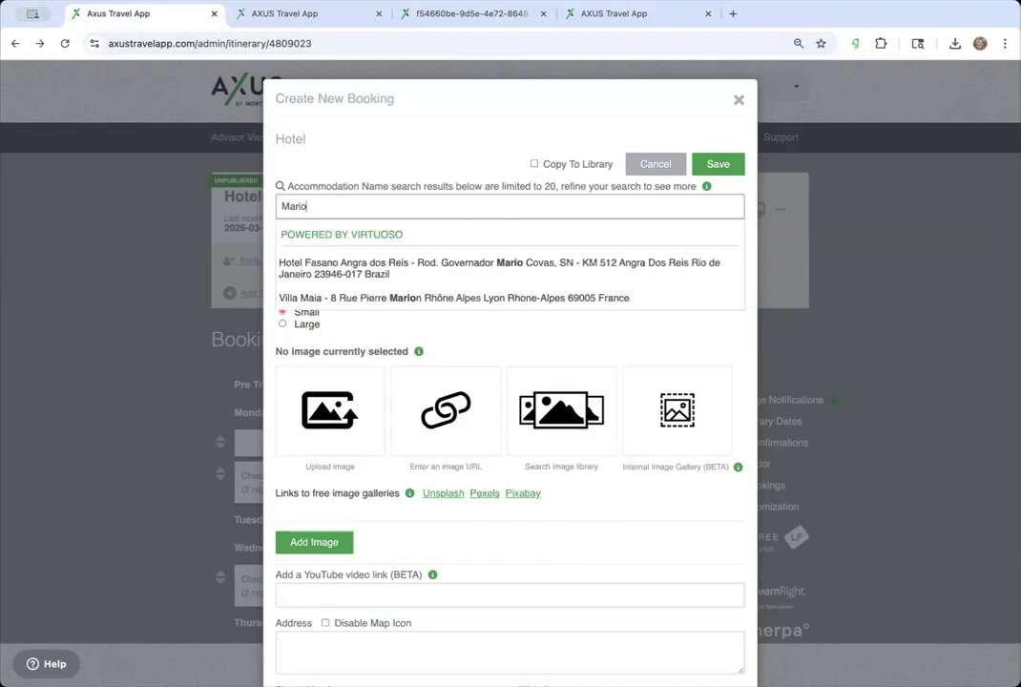
pyautogui.write('tt')
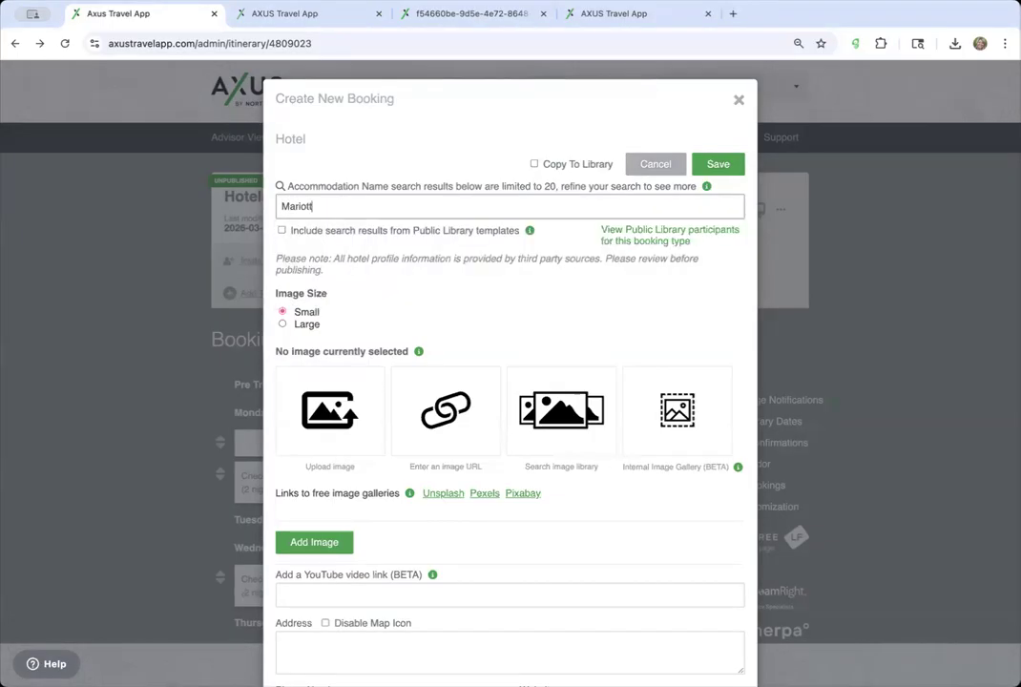
pyautogui.press('BackSpace')
pyautogui.press('BackSpace')
pyautogui.press('BackSpace')
pyautogui.write('riott London')
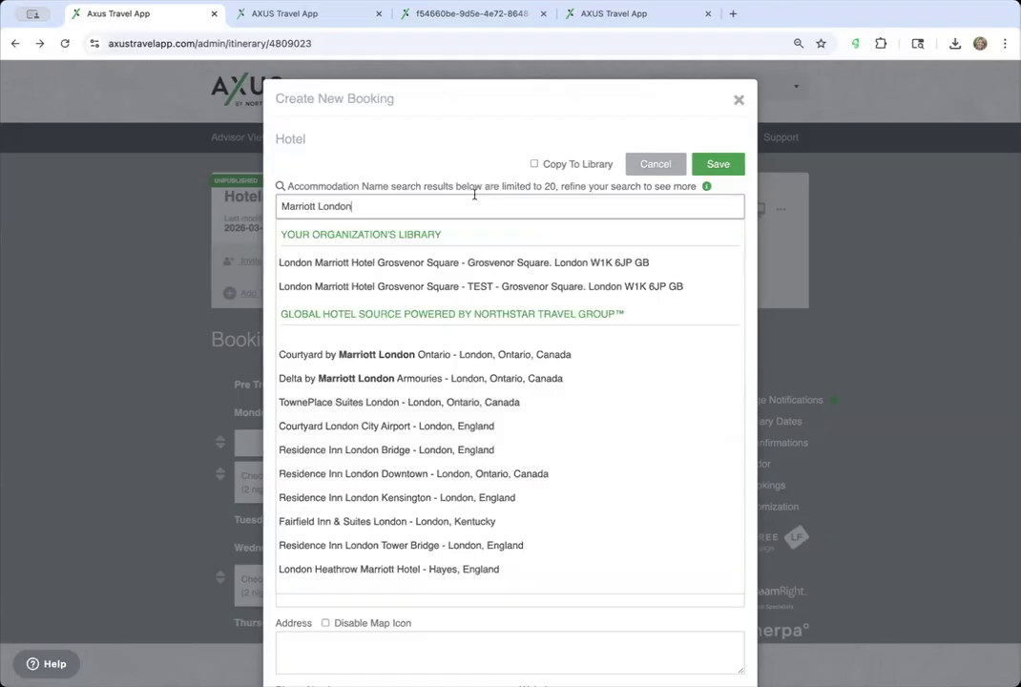
pyautogui.click(711, 166)
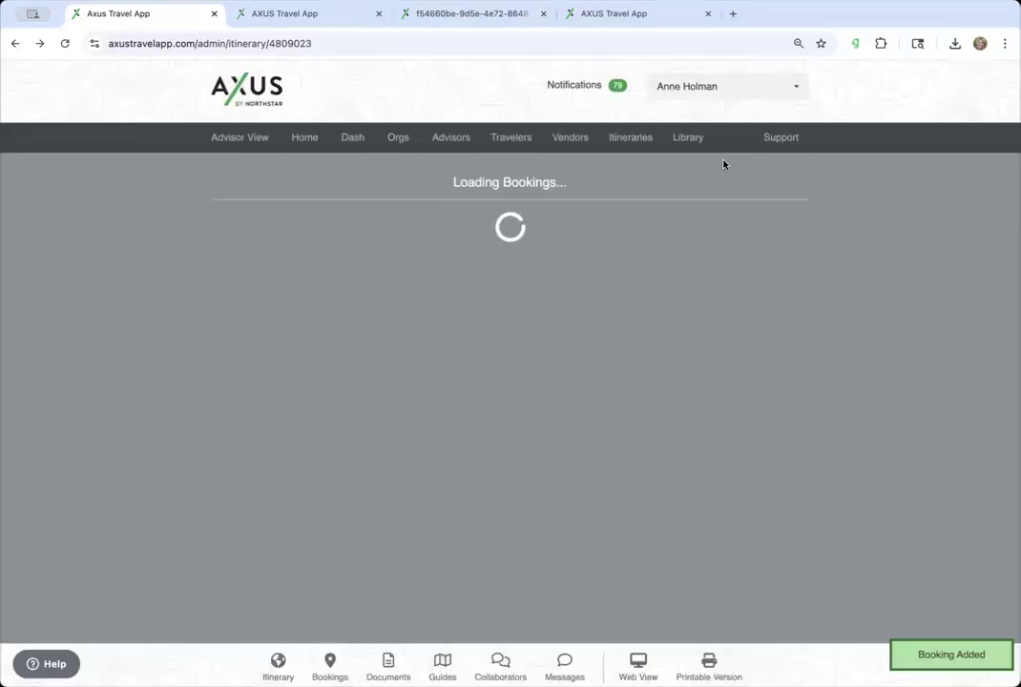
pyautogui.click(365, 177)
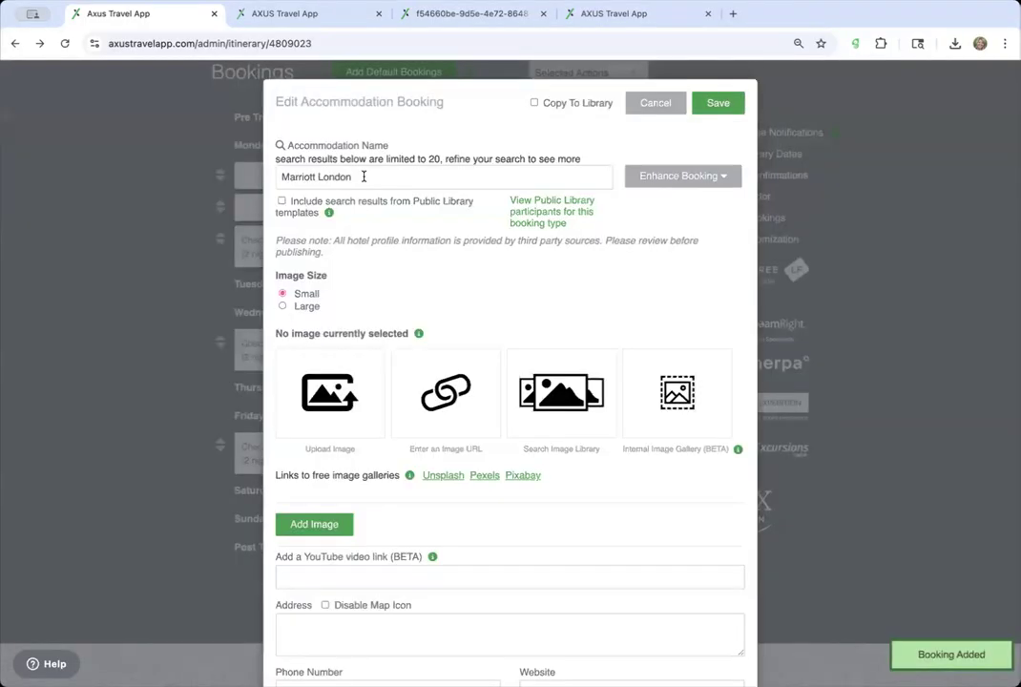
pyautogui.click(729, 183)
pyautogui.click(720, 200)
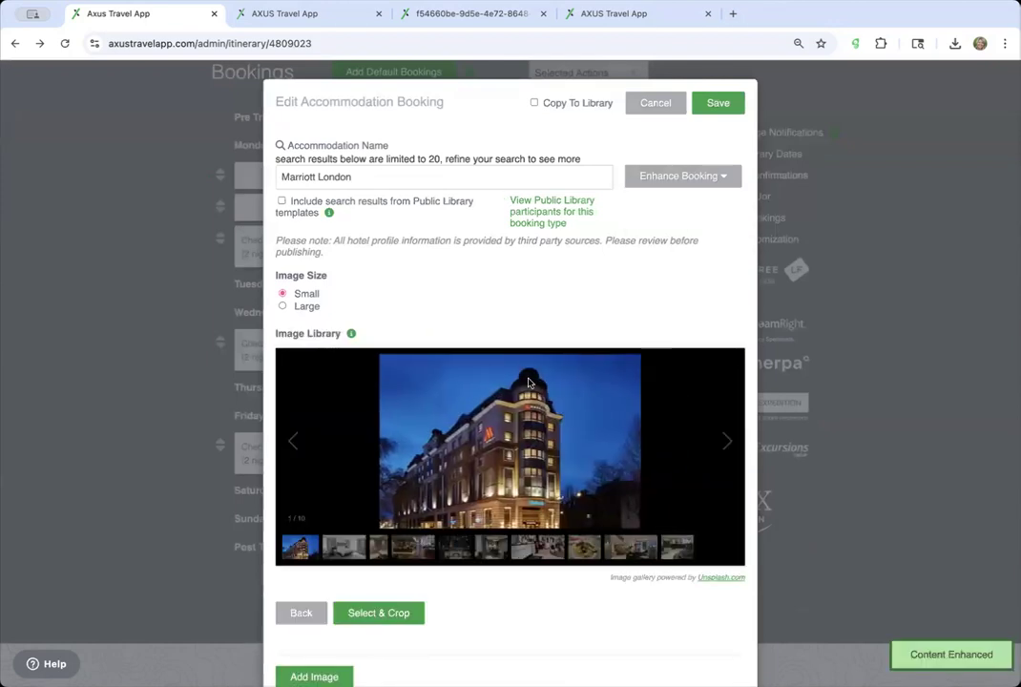
pyautogui.scroll(-3, 414, 395)
pyautogui.scroll(-1, 413, 395)
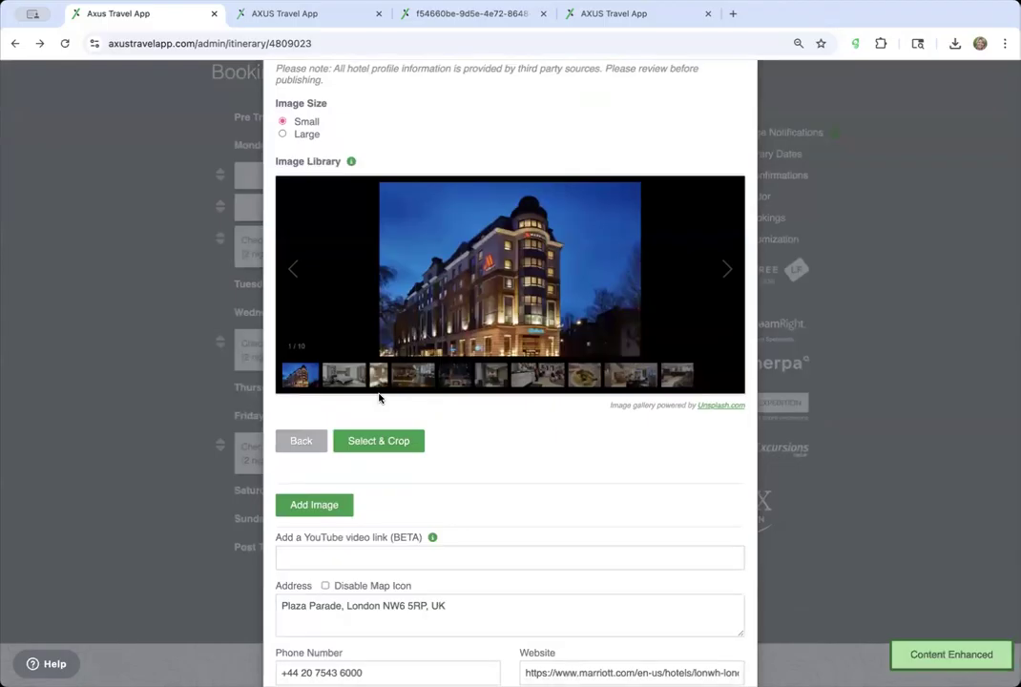
pyautogui.click(387, 442)
pyautogui.scroll(4, 512, 274)
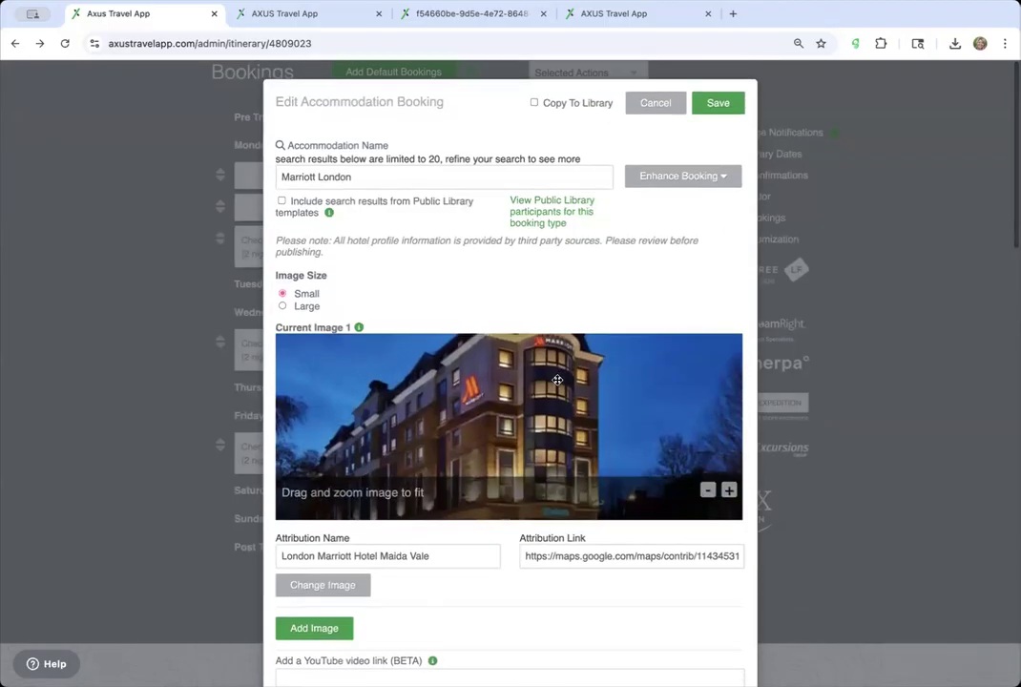
pyautogui.scroll(3, 561, 399)
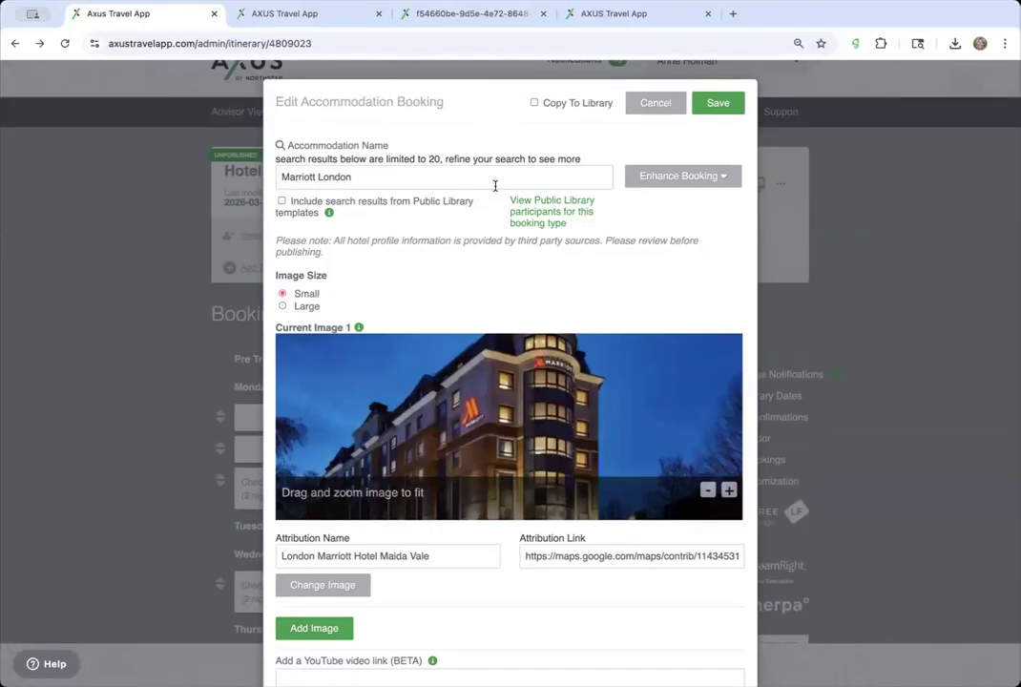
pyautogui.scroll(-5, 417, 402)
pyautogui.scroll(-3, 417, 406)
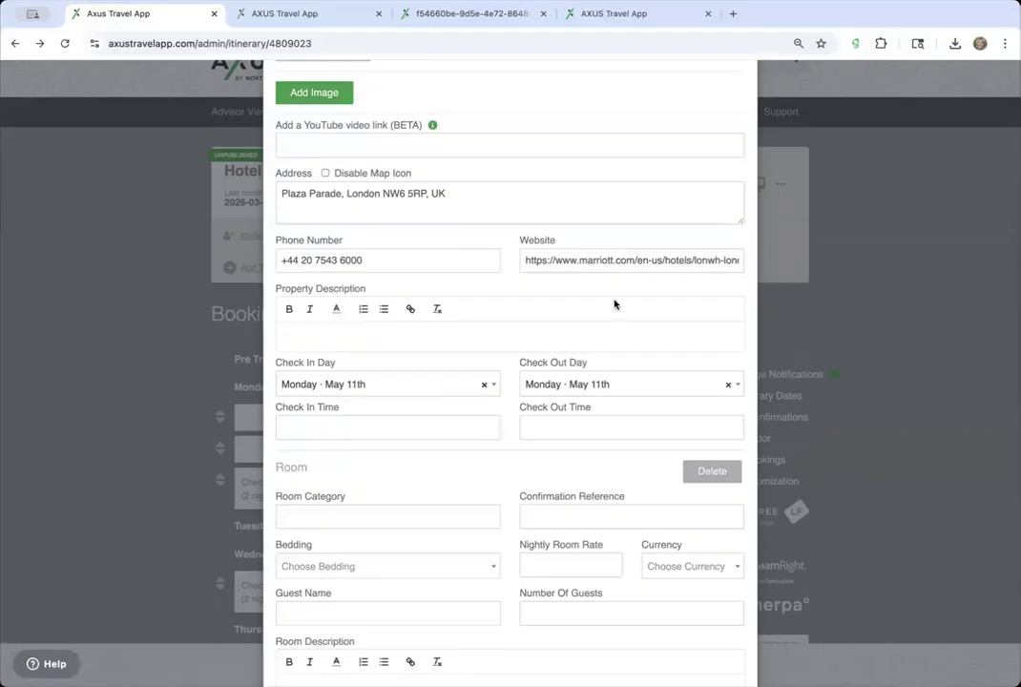
pyautogui.scroll(8, 611, 299)
pyautogui.click(661, 103)
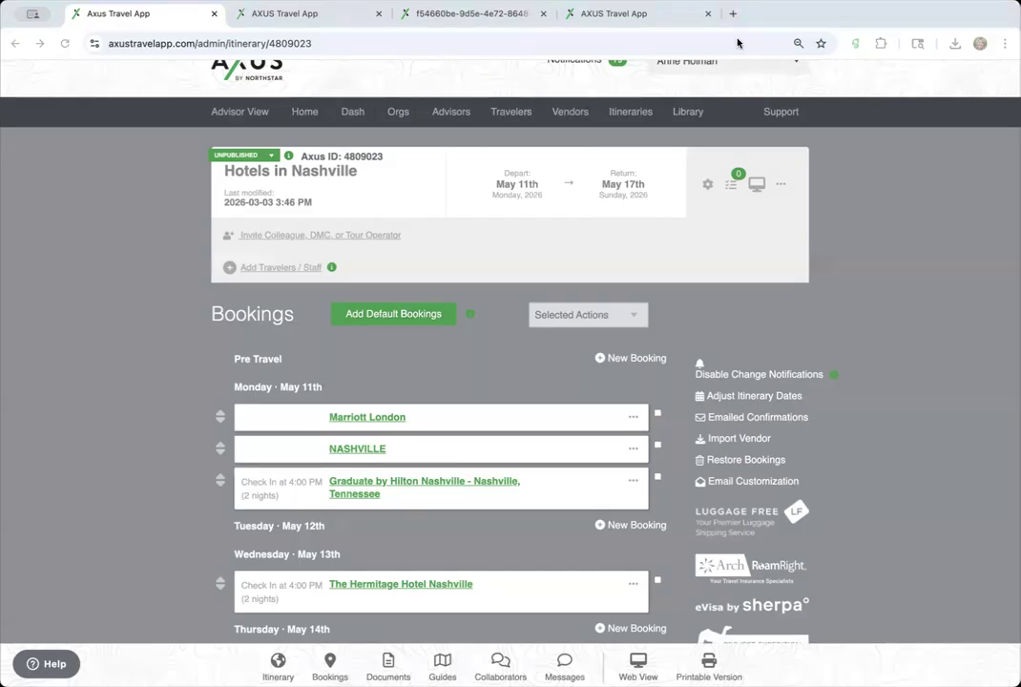
# - Close the itinerary PDF tab and search the help center for 'library'
pyautogui.click(516, 17)
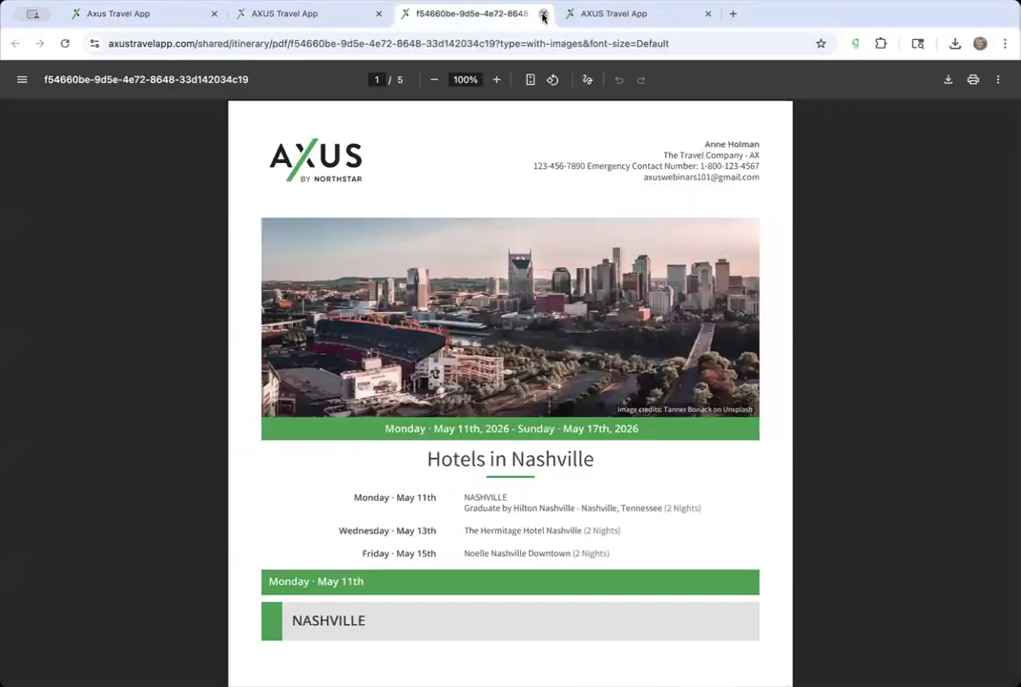
pyautogui.click(544, 15)
pyautogui.click(564, 181)
pyautogui.write('library')
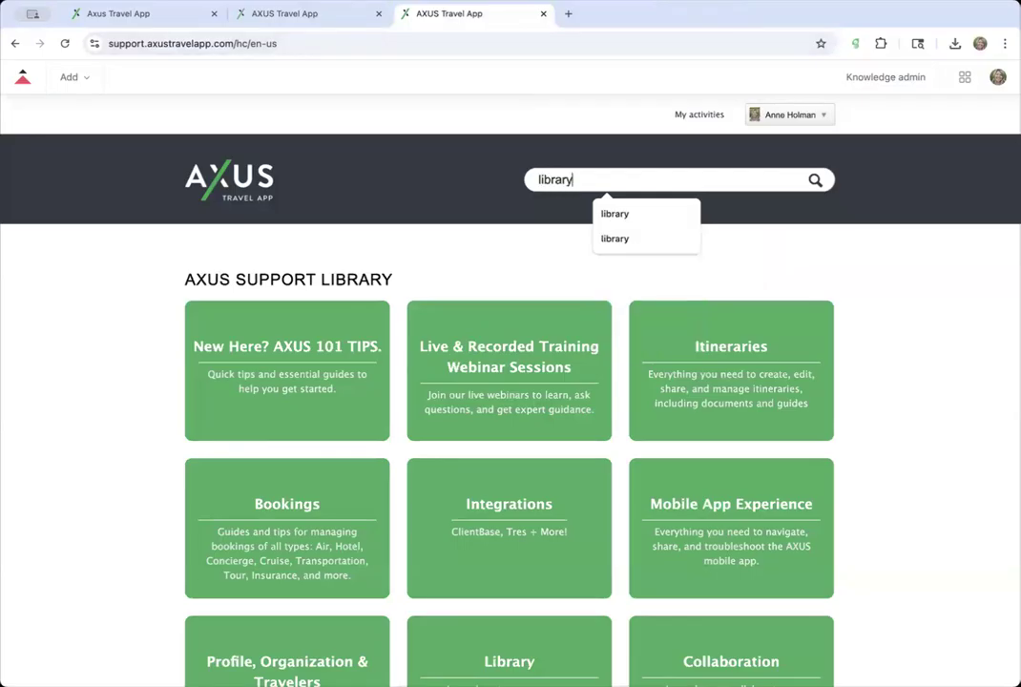
pyautogui.press('Return')
# - Open the Organization's Library help article, then return to the Nashville itinerary tab
pyautogui.click(366, 476)
pyautogui.click(516, 43)
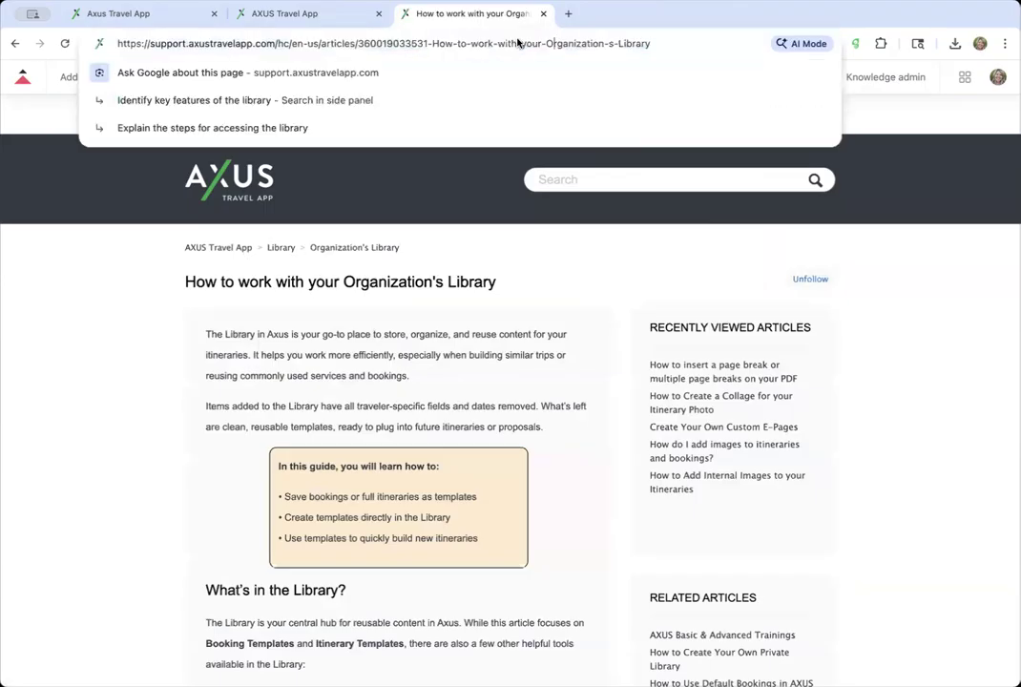
pyautogui.click(172, 13)
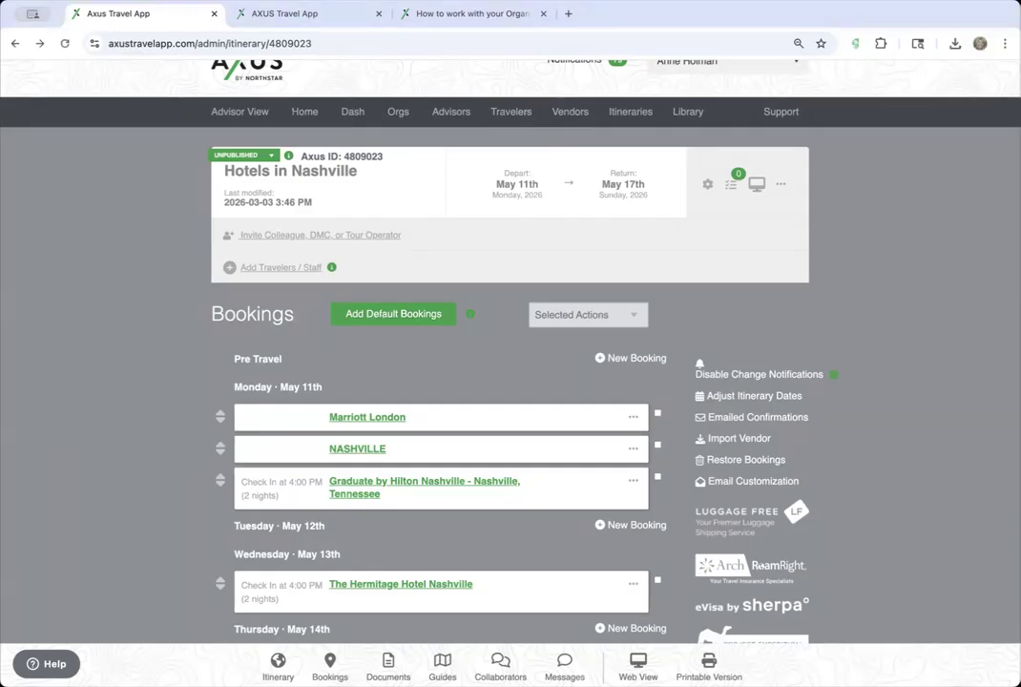
# - Add the Important Travel Info and Terms + Conditions library documents as supporting documents
pyautogui.click(395, 668)
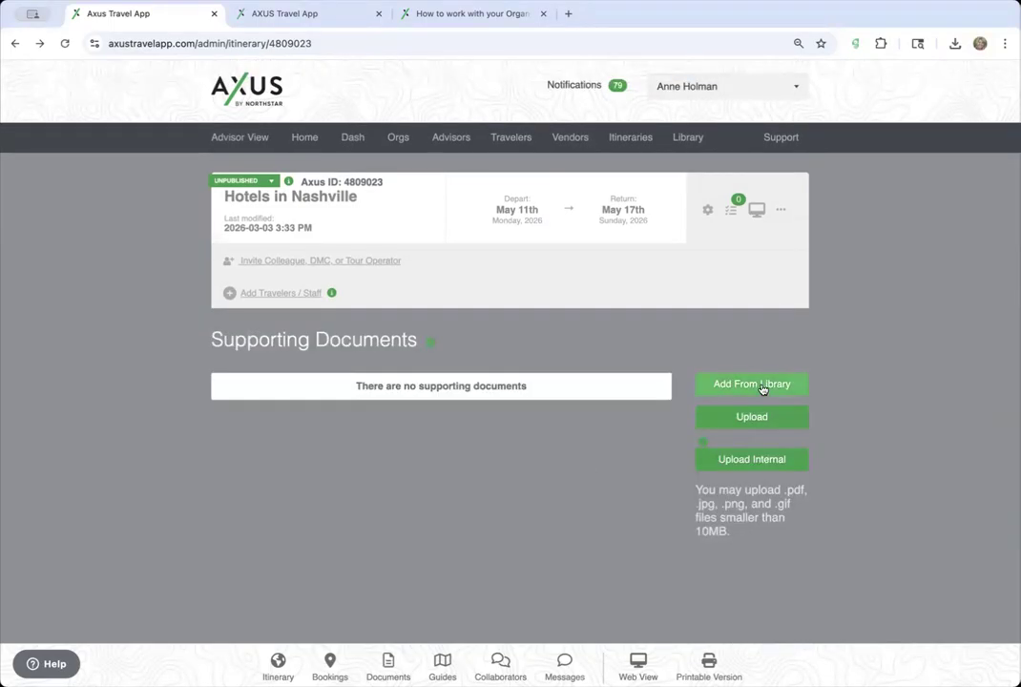
pyautogui.click(733, 386)
pyautogui.click(508, 147)
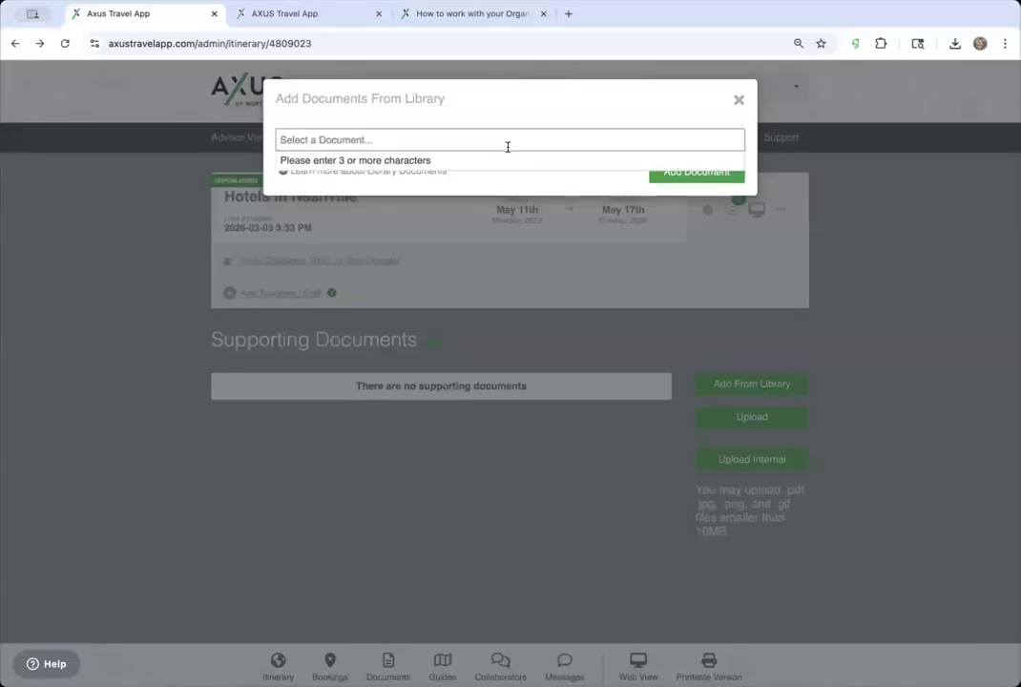
pyautogui.write('travel co')
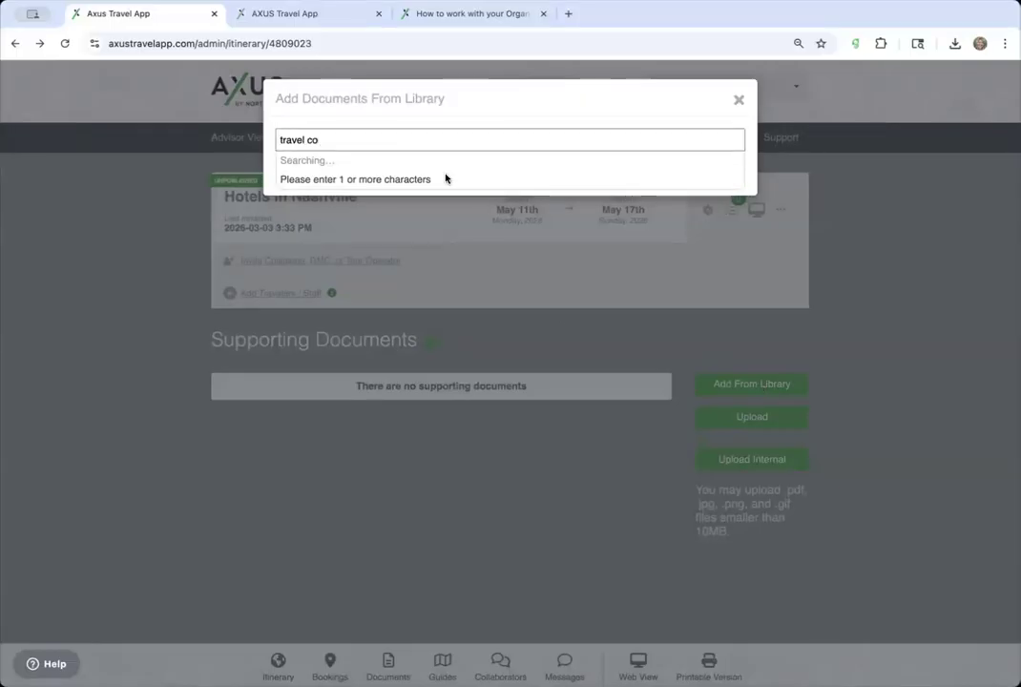
pyautogui.press('BackSpace')
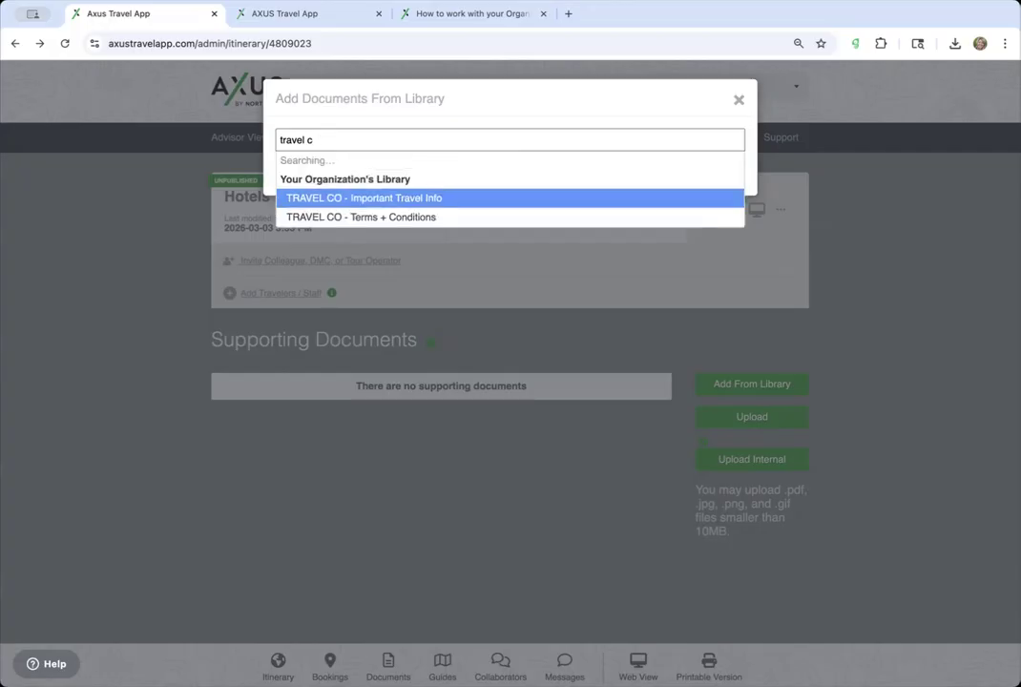
pyautogui.click(429, 175)
pyautogui.write('t Trave')
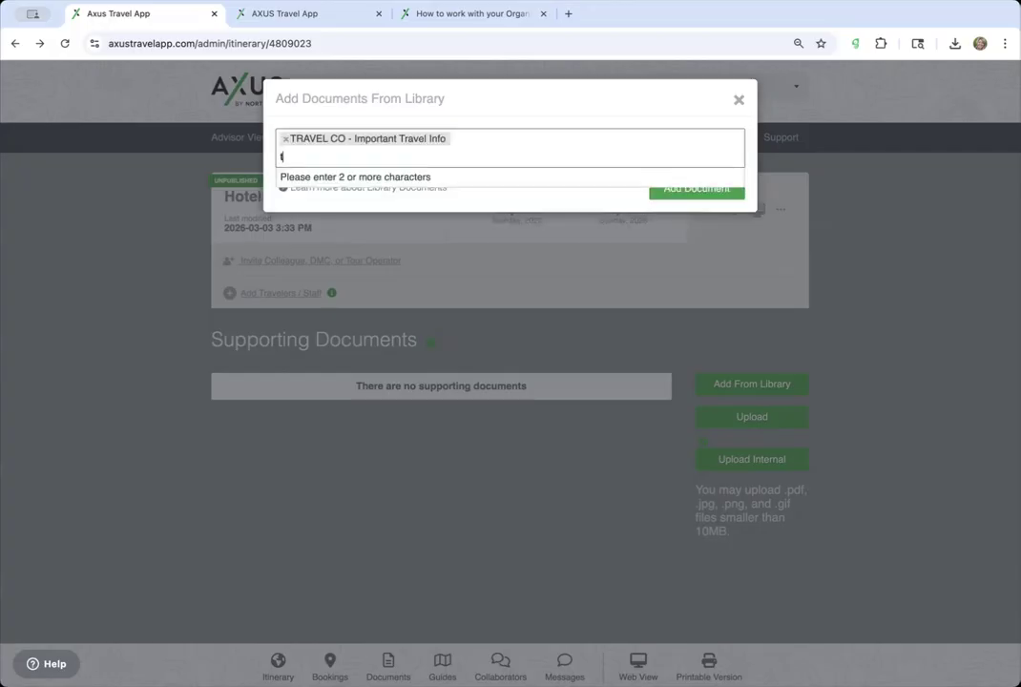
pyautogui.write('l')
pyautogui.click(395, 212)
pyautogui.click(721, 198)
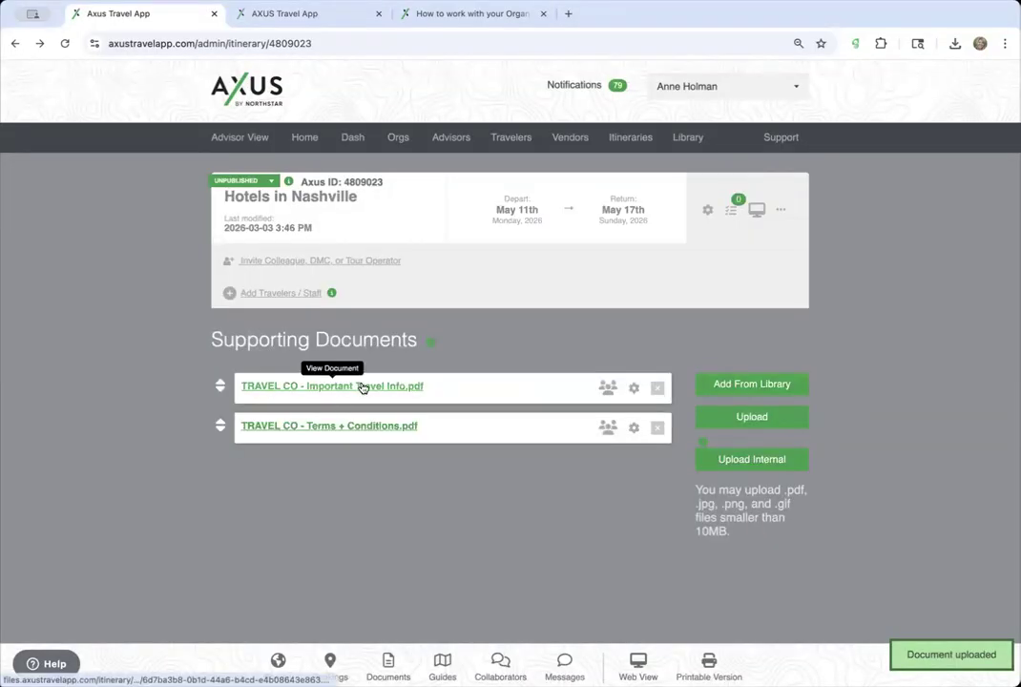
# - Open the Important Travel Info PDF and copy its web address
pyautogui.click(360, 386)
pyautogui.doubleClick(448, 44)
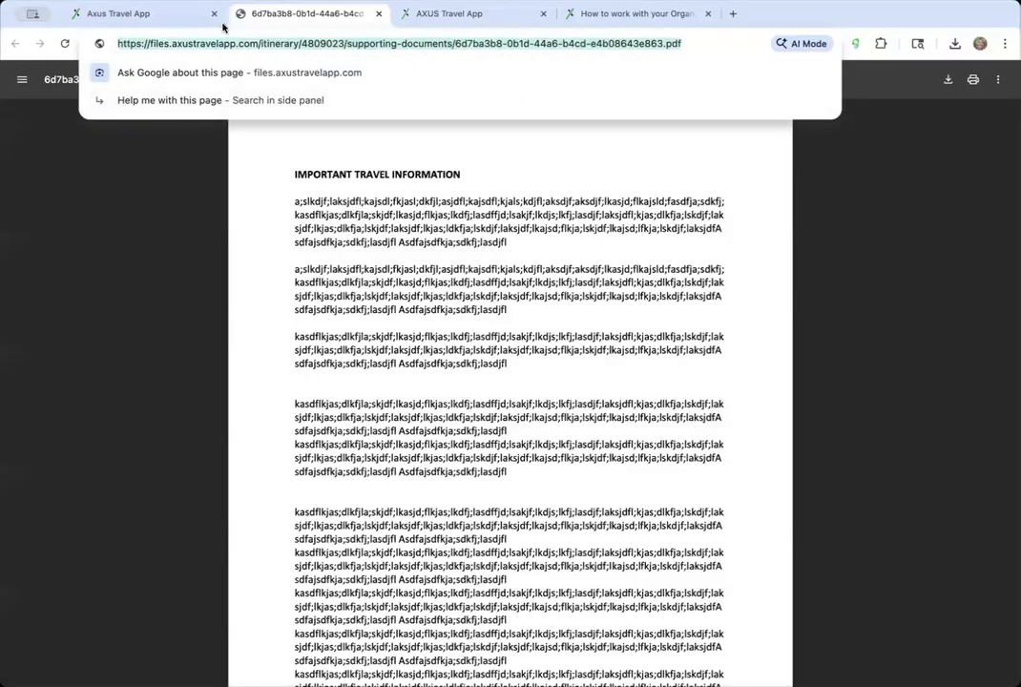
pyautogui.click(183, 15)
# - Paste the Important Travel Info PDF address into the hotel booking's notes
pyautogui.click(330, 665)
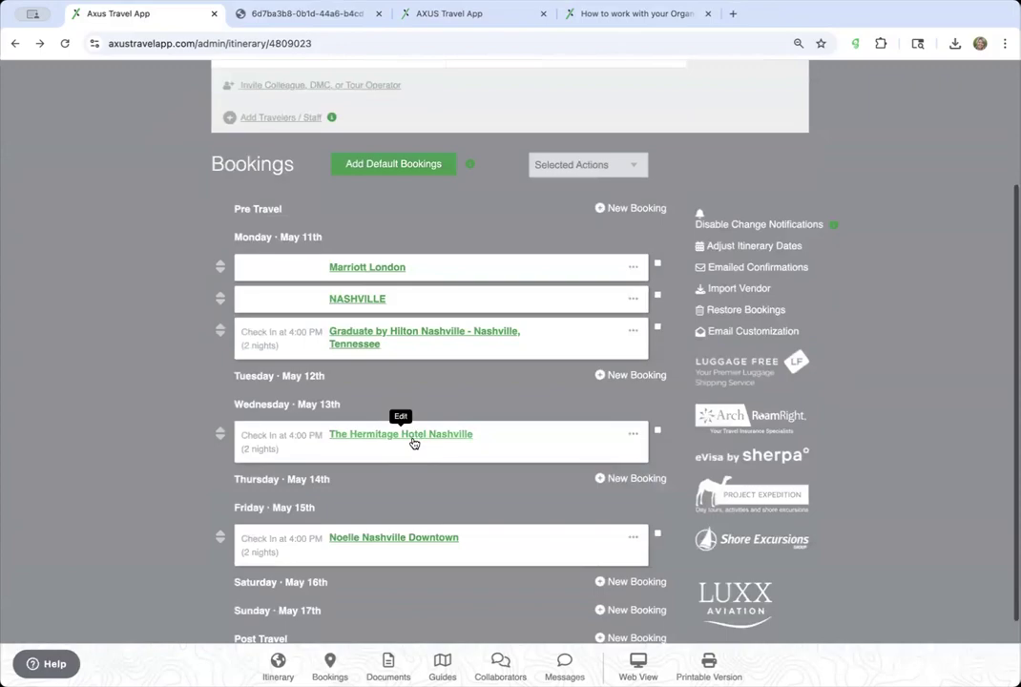
pyautogui.click(445, 437)
pyautogui.scroll(-15, 447, 437)
pyautogui.scroll(-20, 446, 436)
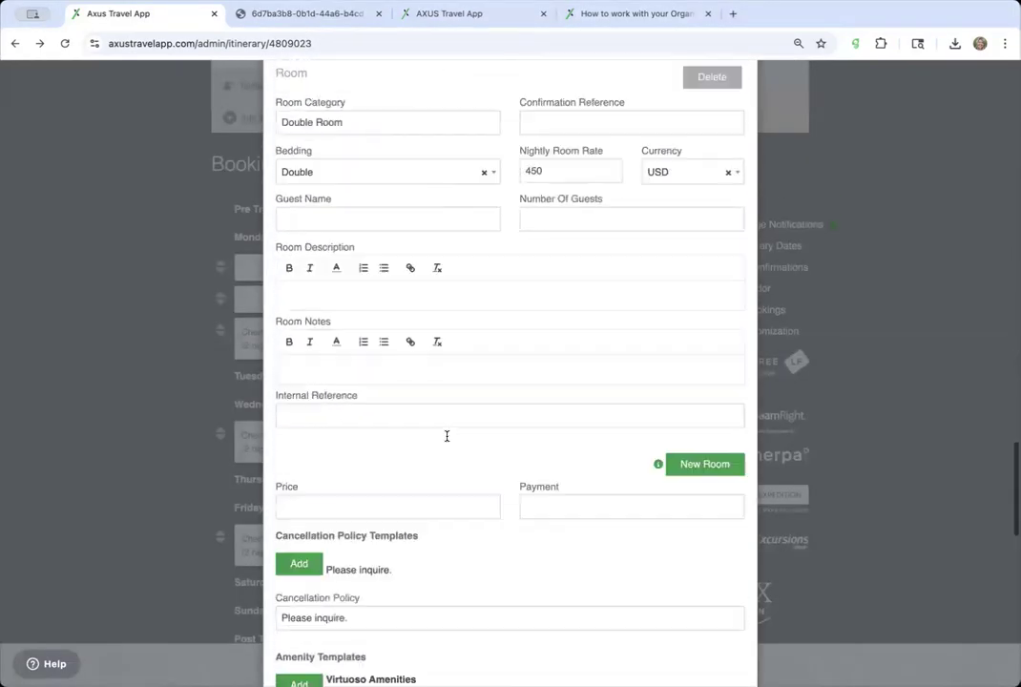
pyautogui.scroll(1, 447, 439)
pyautogui.click(346, 200)
# - Turn the pasted address into a hyperlink and save the booking
pyautogui.tripleClick(367, 191)
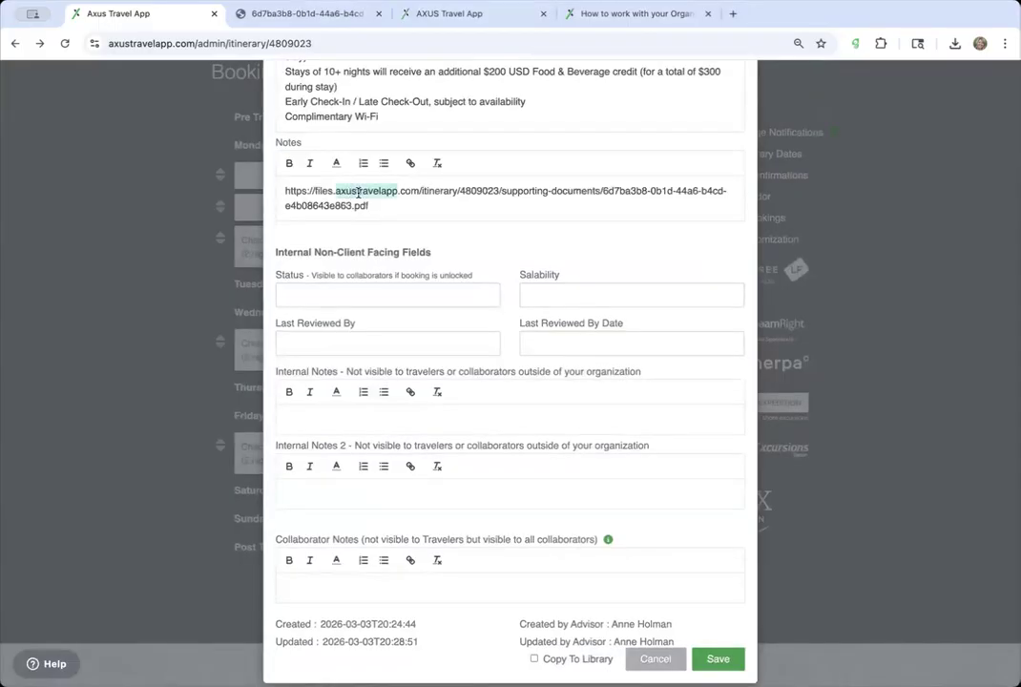
pyautogui.click(410, 163)
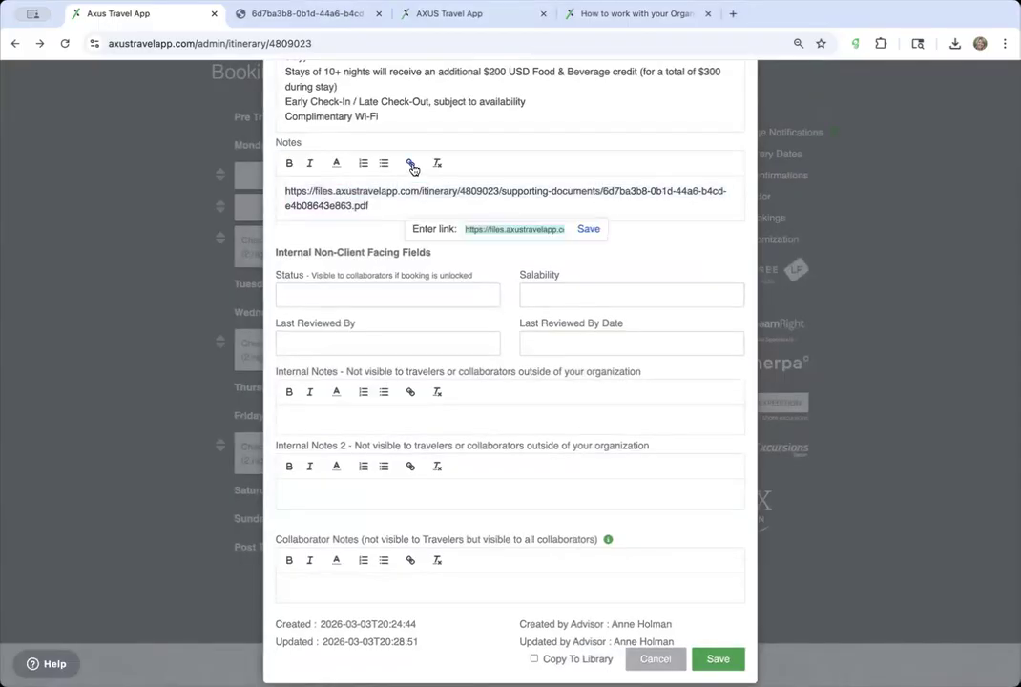
pyautogui.click(587, 230)
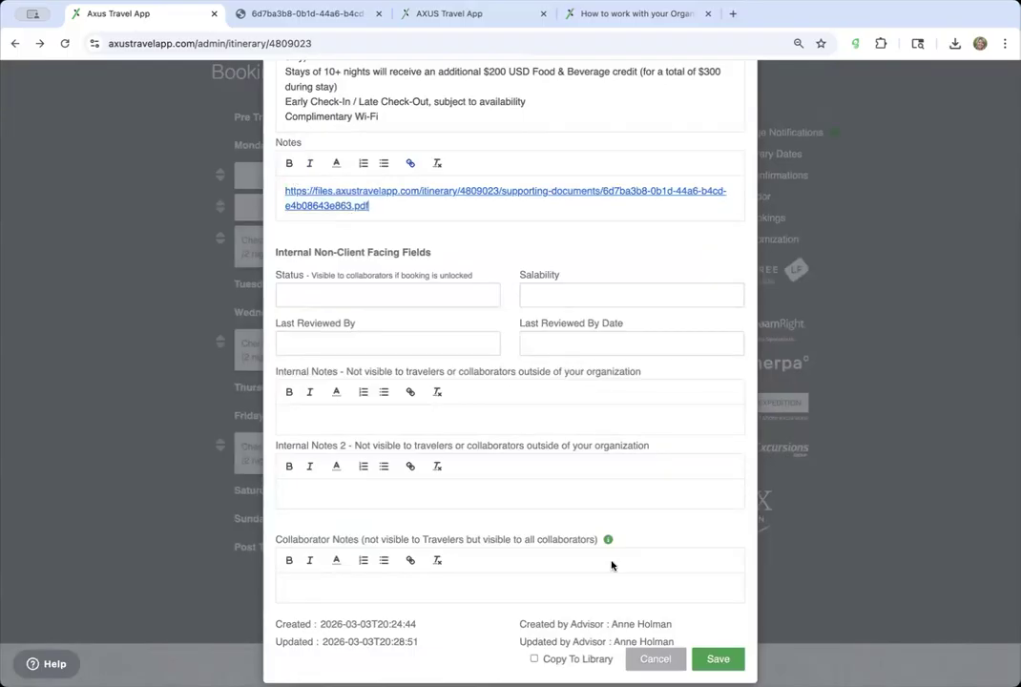
pyautogui.click(721, 663)
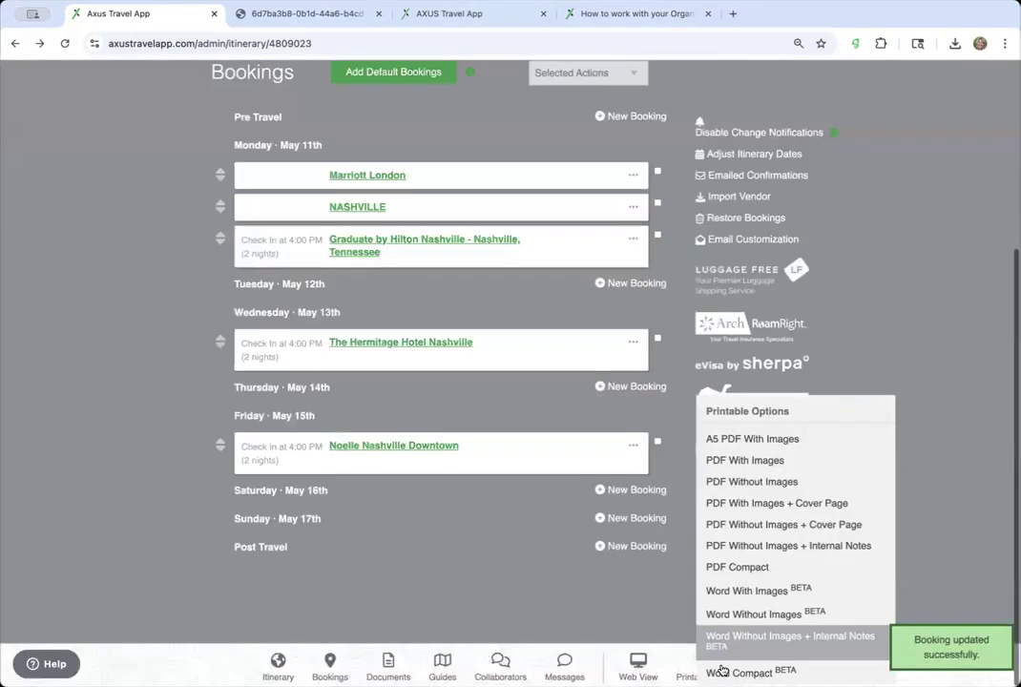
pyautogui.scroll(-2, 479, 384)
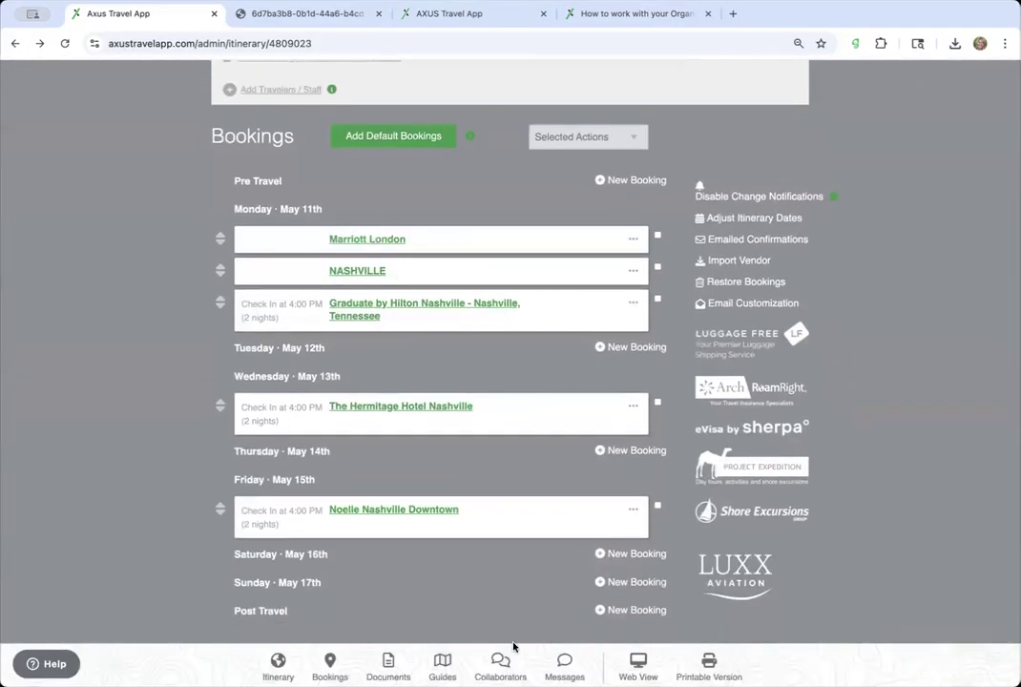
# - Back on Supporting Documents, preview the itinerary reminder form and close it without creating one
pyautogui.click(395, 662)
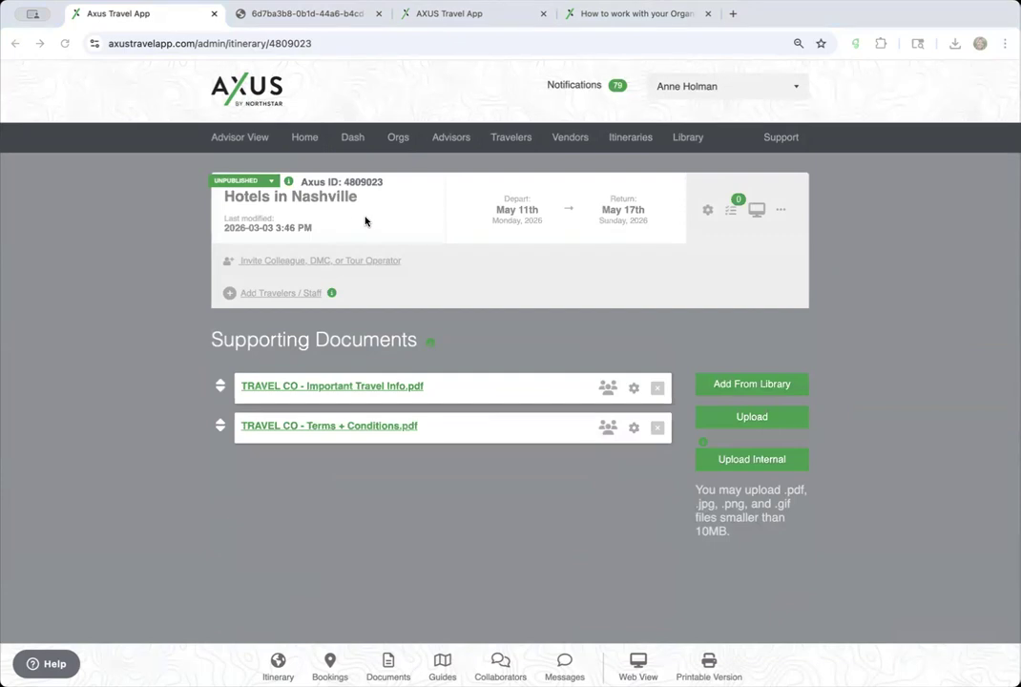
pyautogui.click(731, 210)
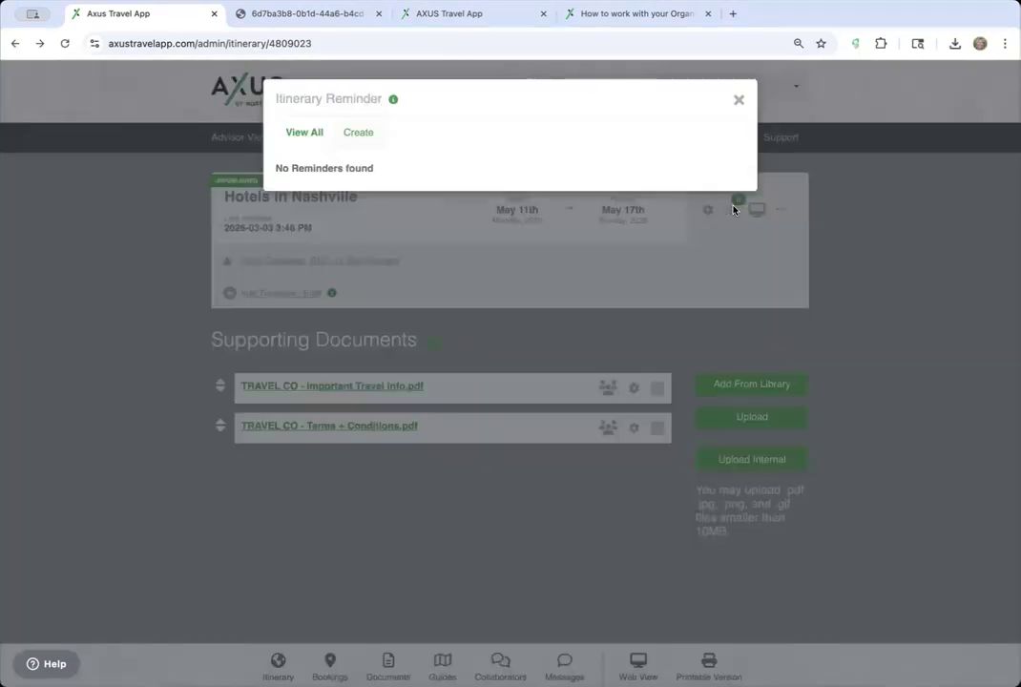
pyautogui.click(394, 99)
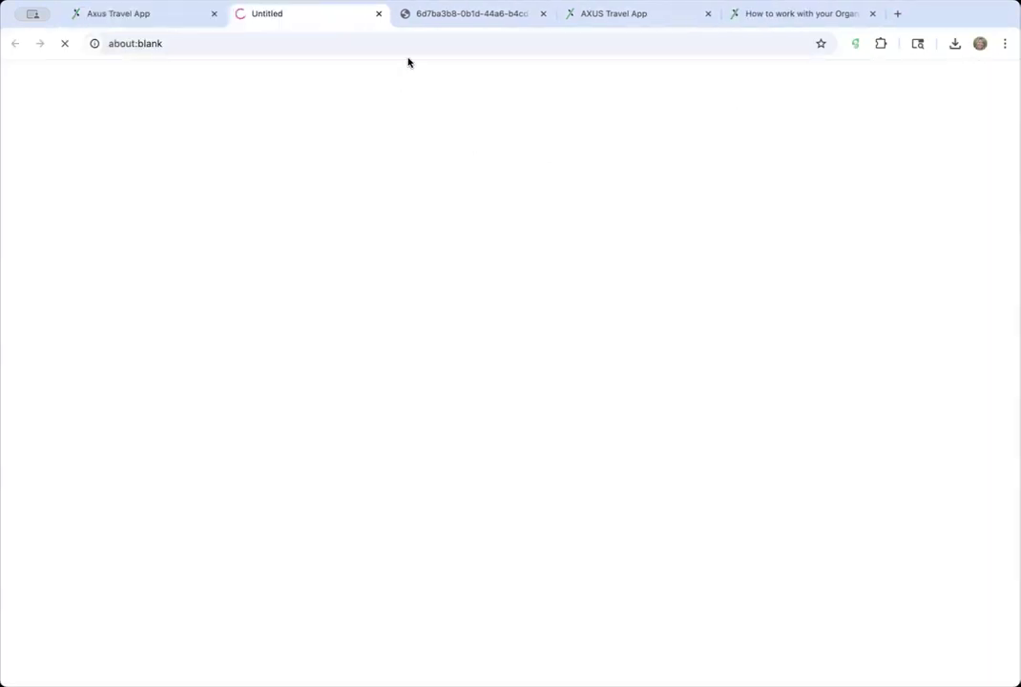
pyautogui.click(381, 13)
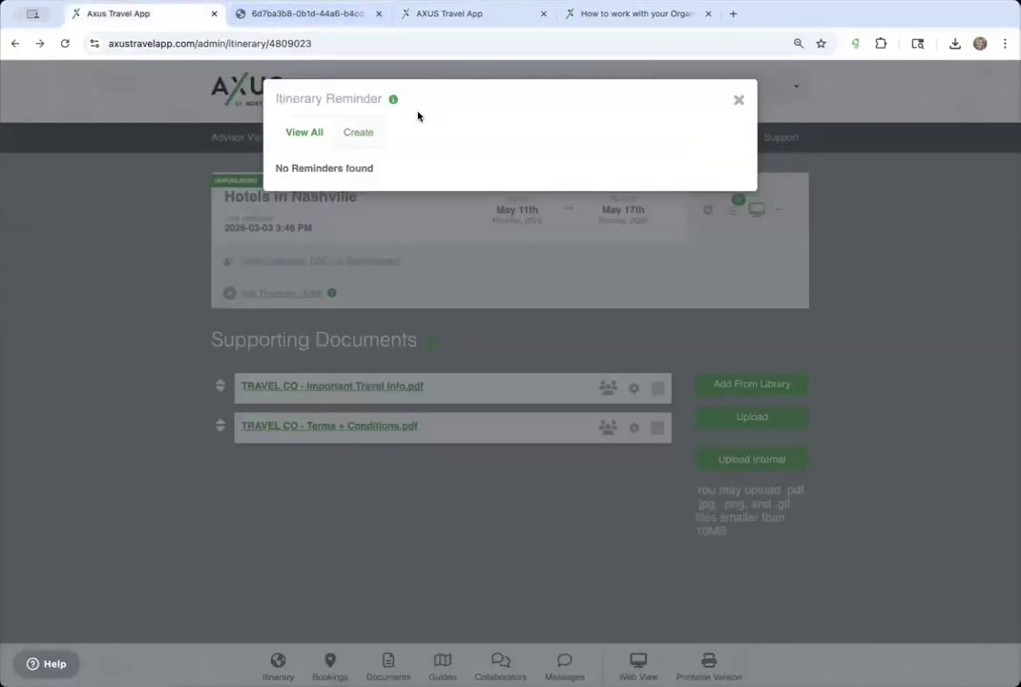
pyautogui.click(360, 133)
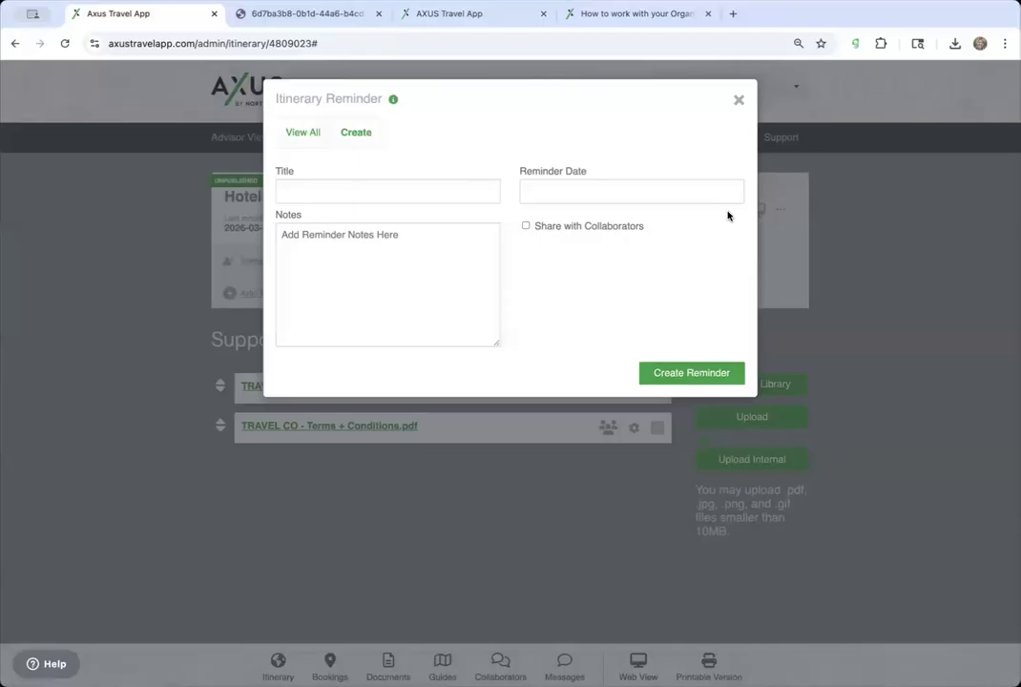
pyautogui.click(738, 99)
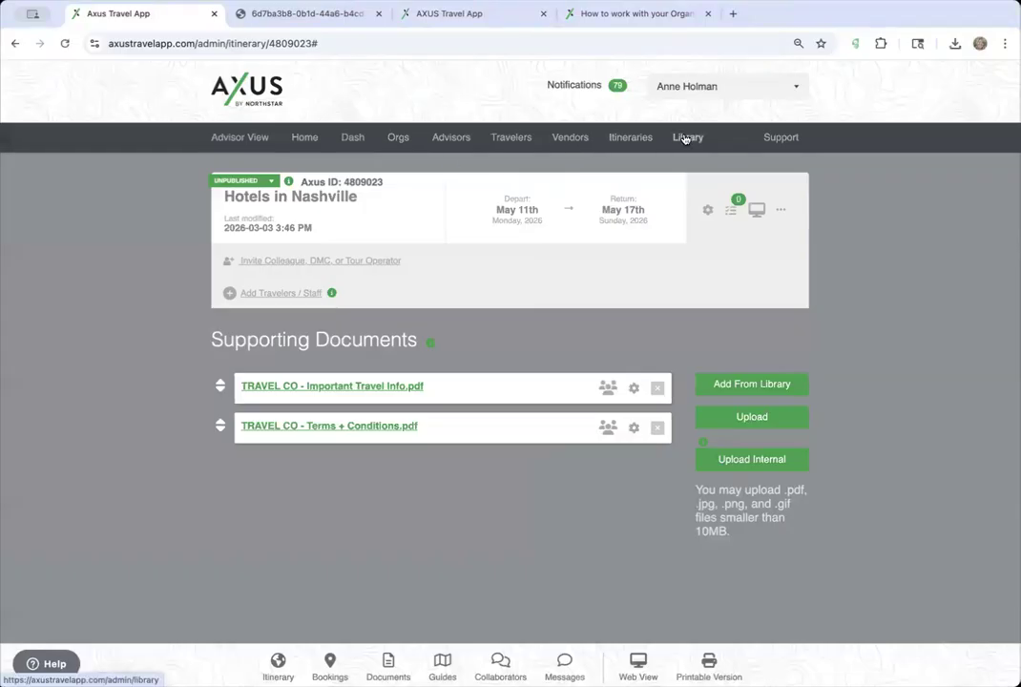
# - Open the Restaurant Tour itinerary from the Itineraries list and look up the Default Bookings help article
pyautogui.click(639, 142)
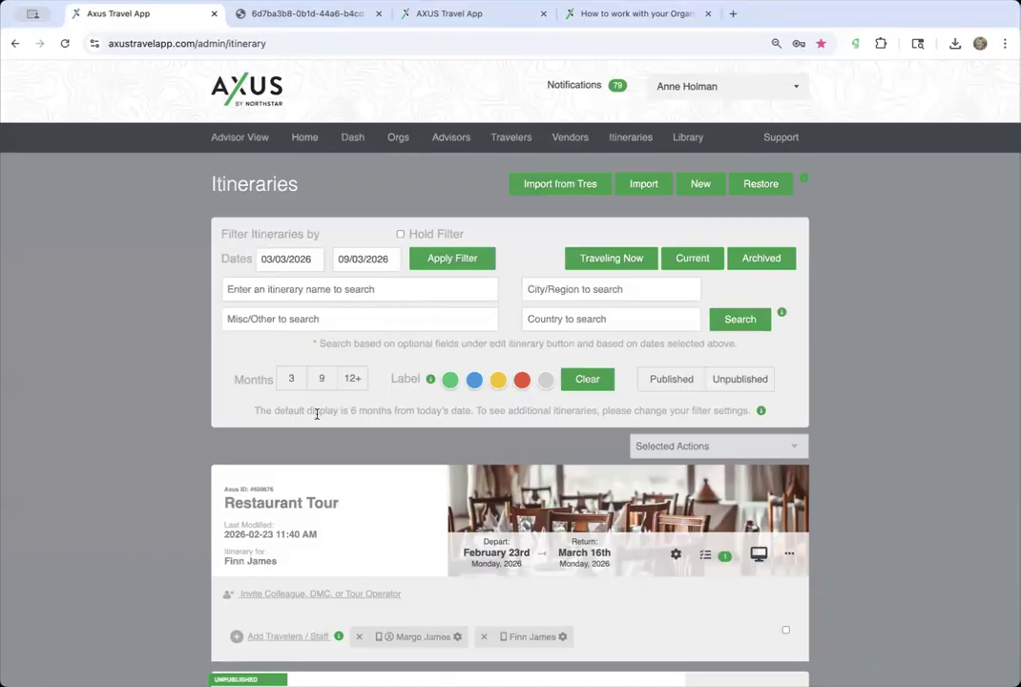
pyautogui.click(315, 503)
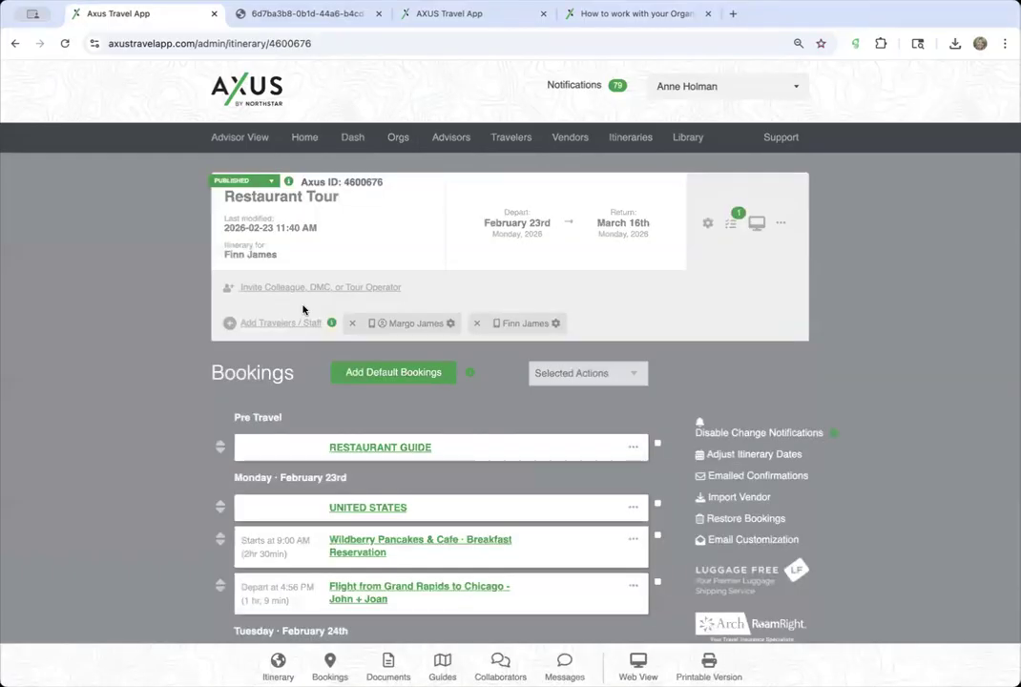
pyautogui.click(471, 375)
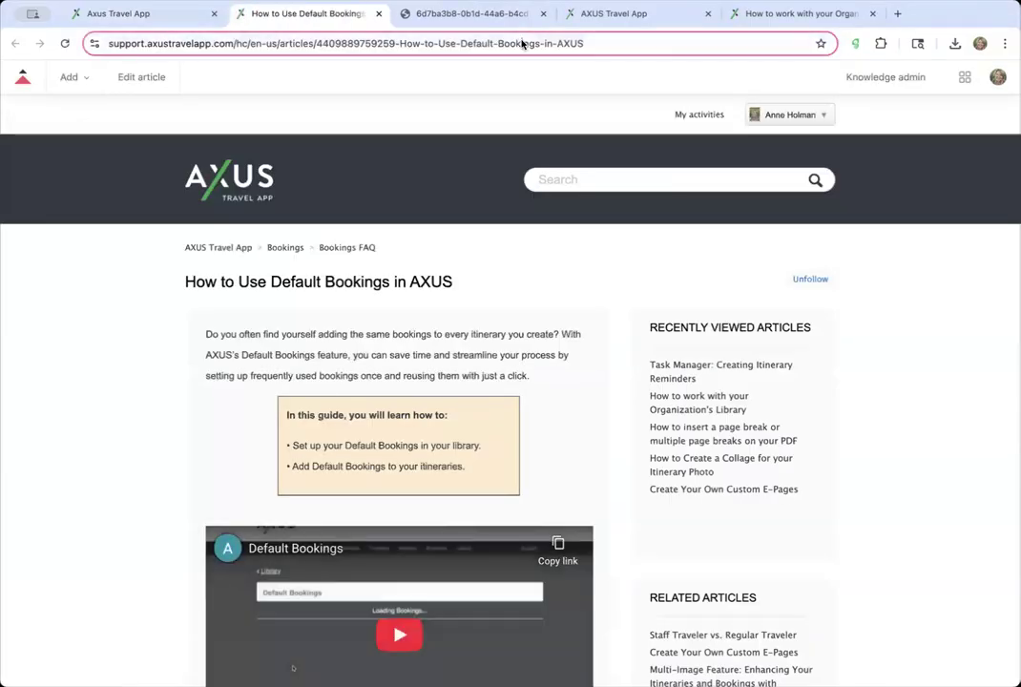
pyautogui.click(523, 44)
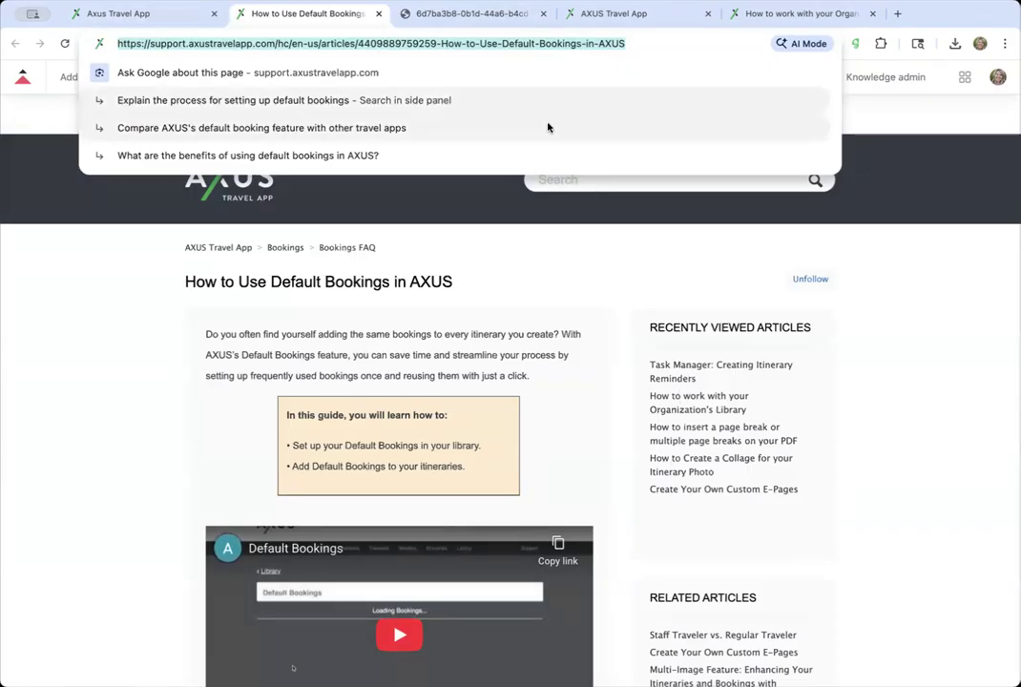
pyautogui.click(187, 14)
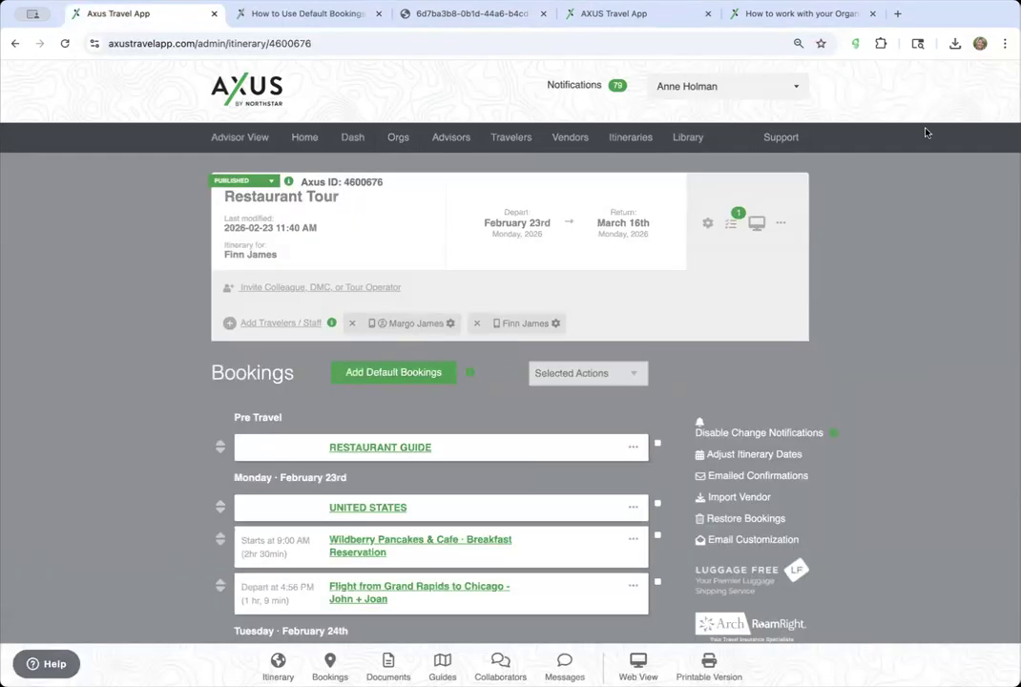